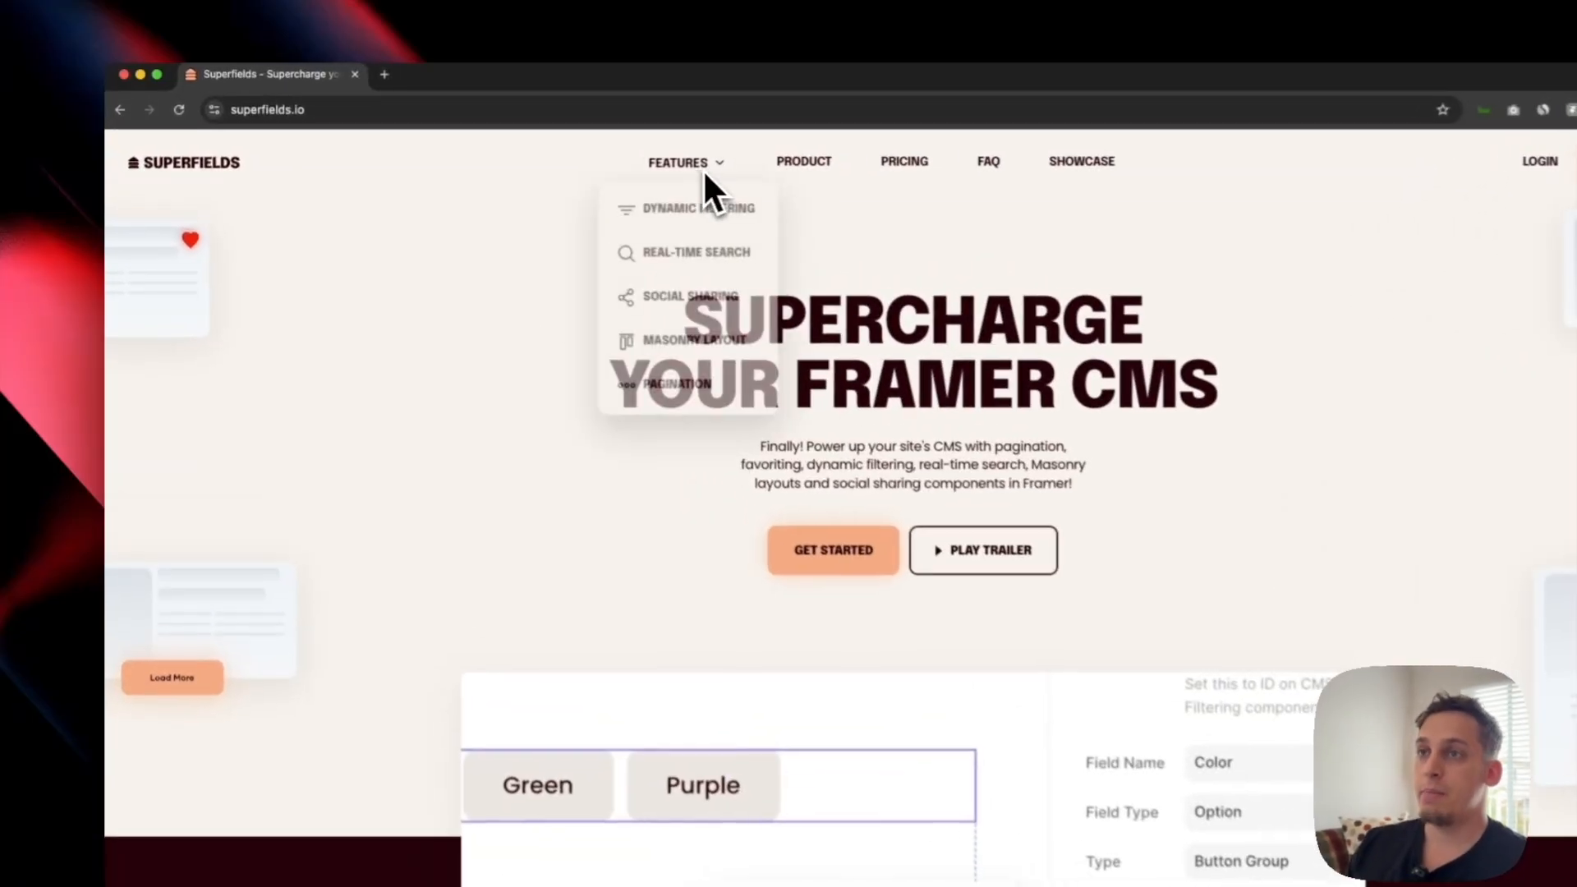
Open the Dynamic Filtering feature page and examine the colour and Featured tags on the items in its demo list.
{"action": "mouse_move", "coordinate": [694, 169]}
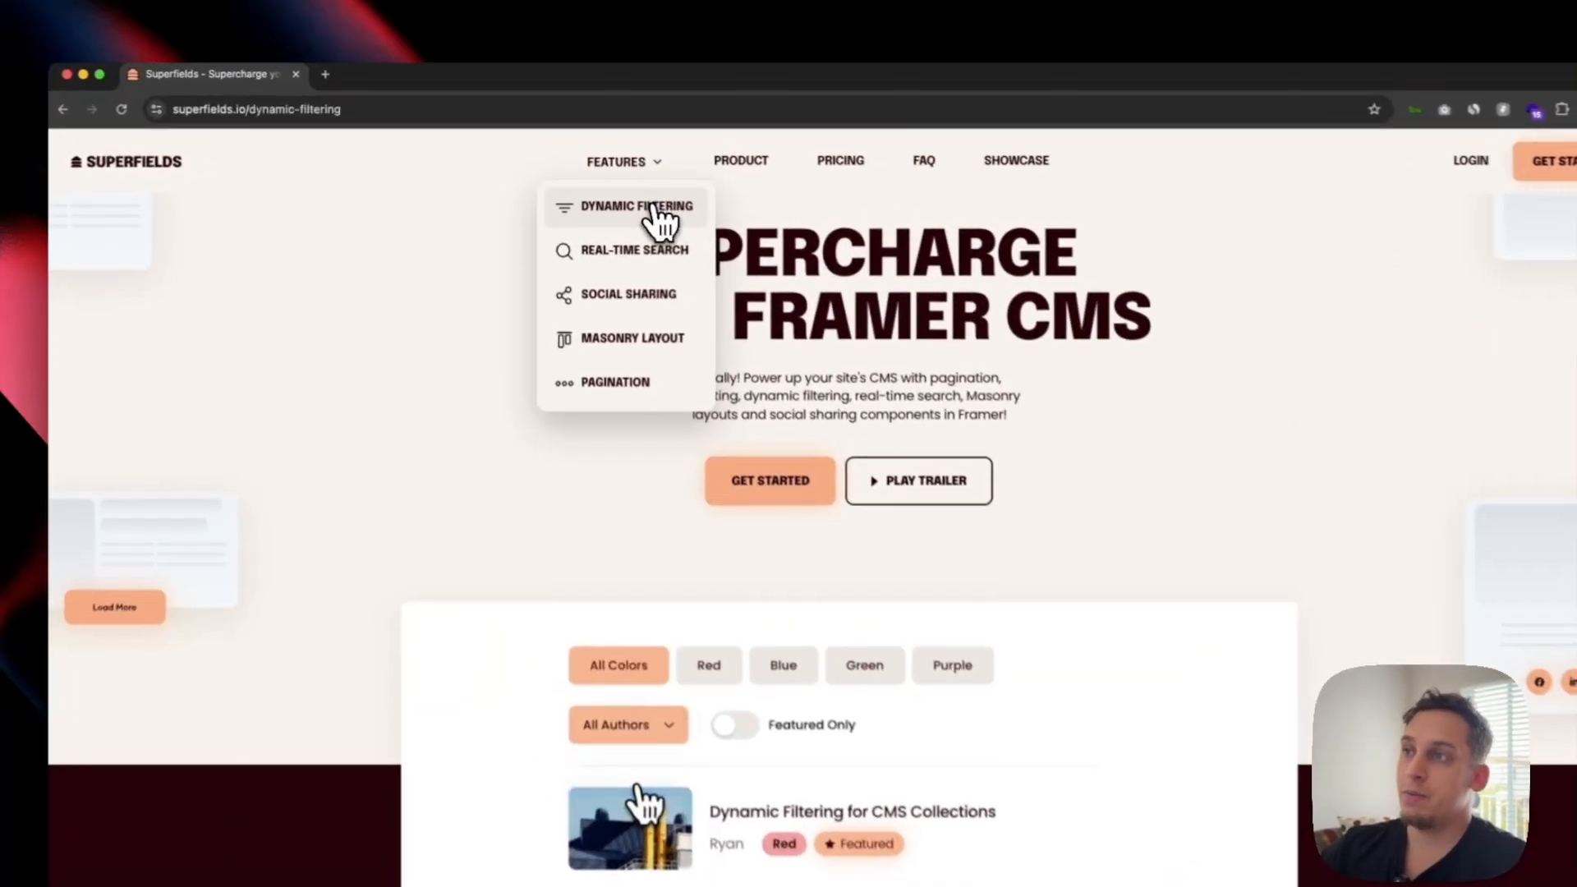
{"action": "left_click", "coordinate": [626, 194]}
{"action": "scroll", "coordinate": [618, 221], "scroll_direction": "down", "scroll_amount": 5}
{"action": "scroll", "coordinate": [669, 257], "scroll_direction": "up", "scroll_amount": 6}
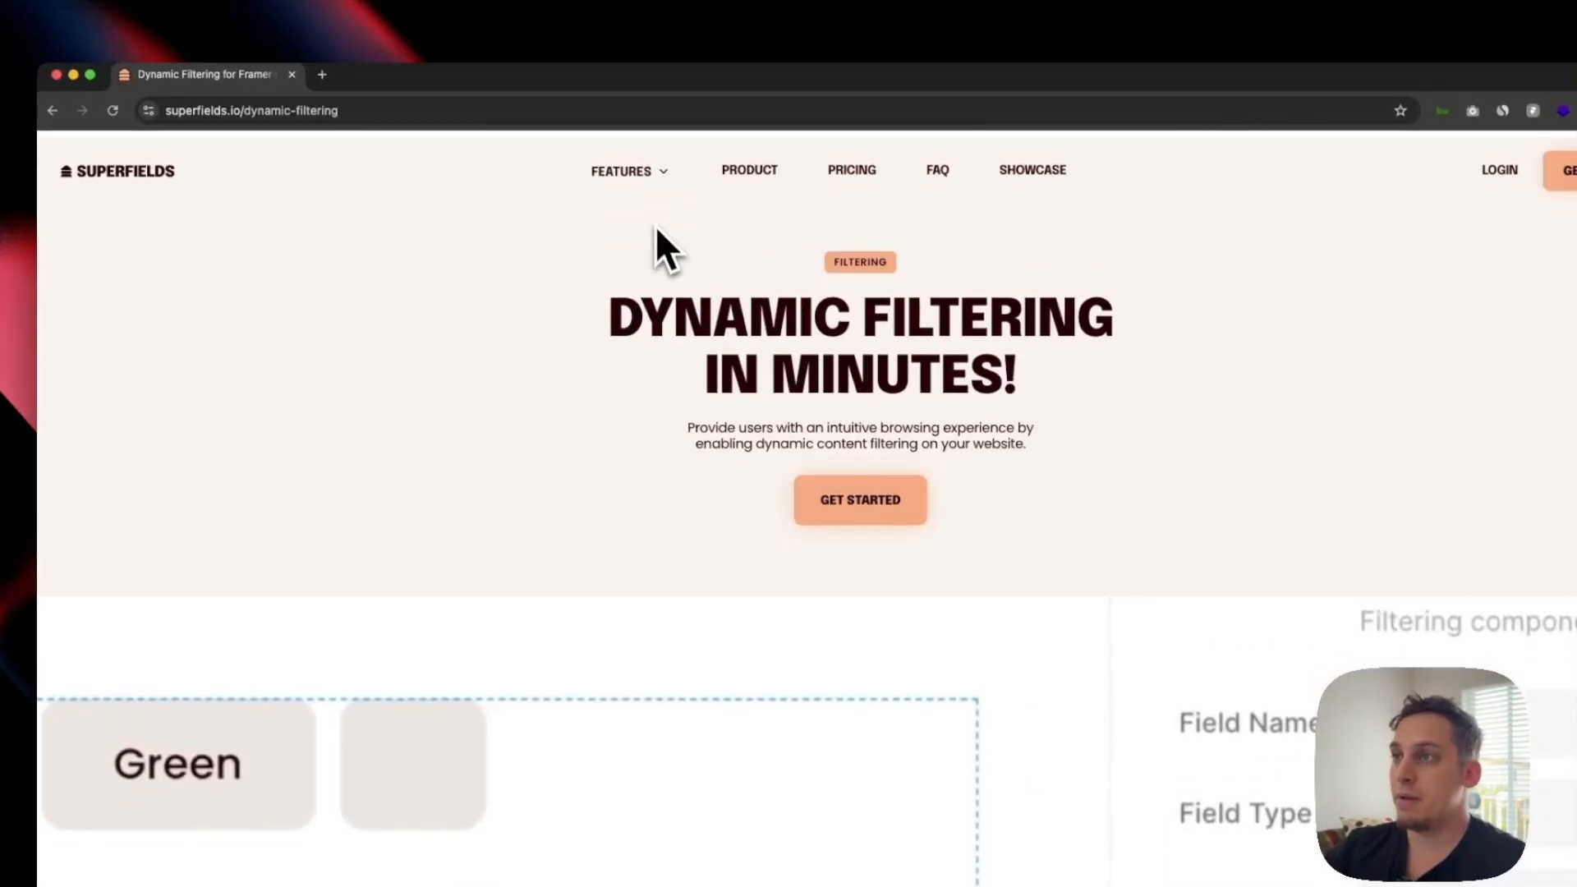
{"action": "scroll", "coordinate": [673, 271], "scroll_direction": "down", "scroll_amount": 8}
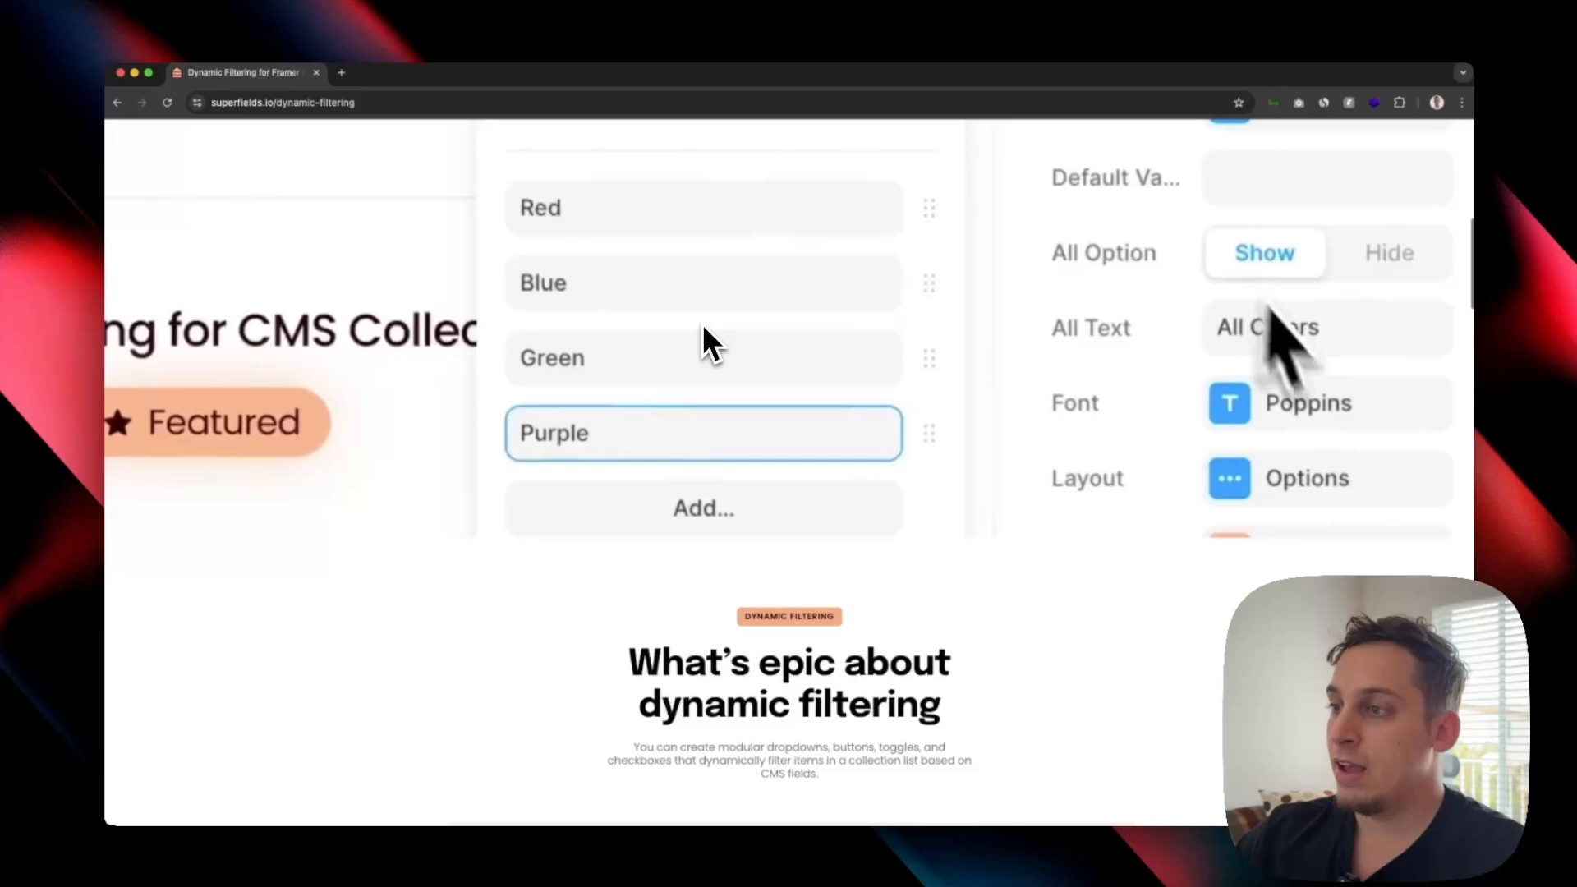
{"action": "scroll", "coordinate": [703, 324], "scroll_direction": "down", "scroll_amount": 10}
{"action": "scroll", "coordinate": [699, 322], "scroll_direction": "up", "scroll_amount": 3}
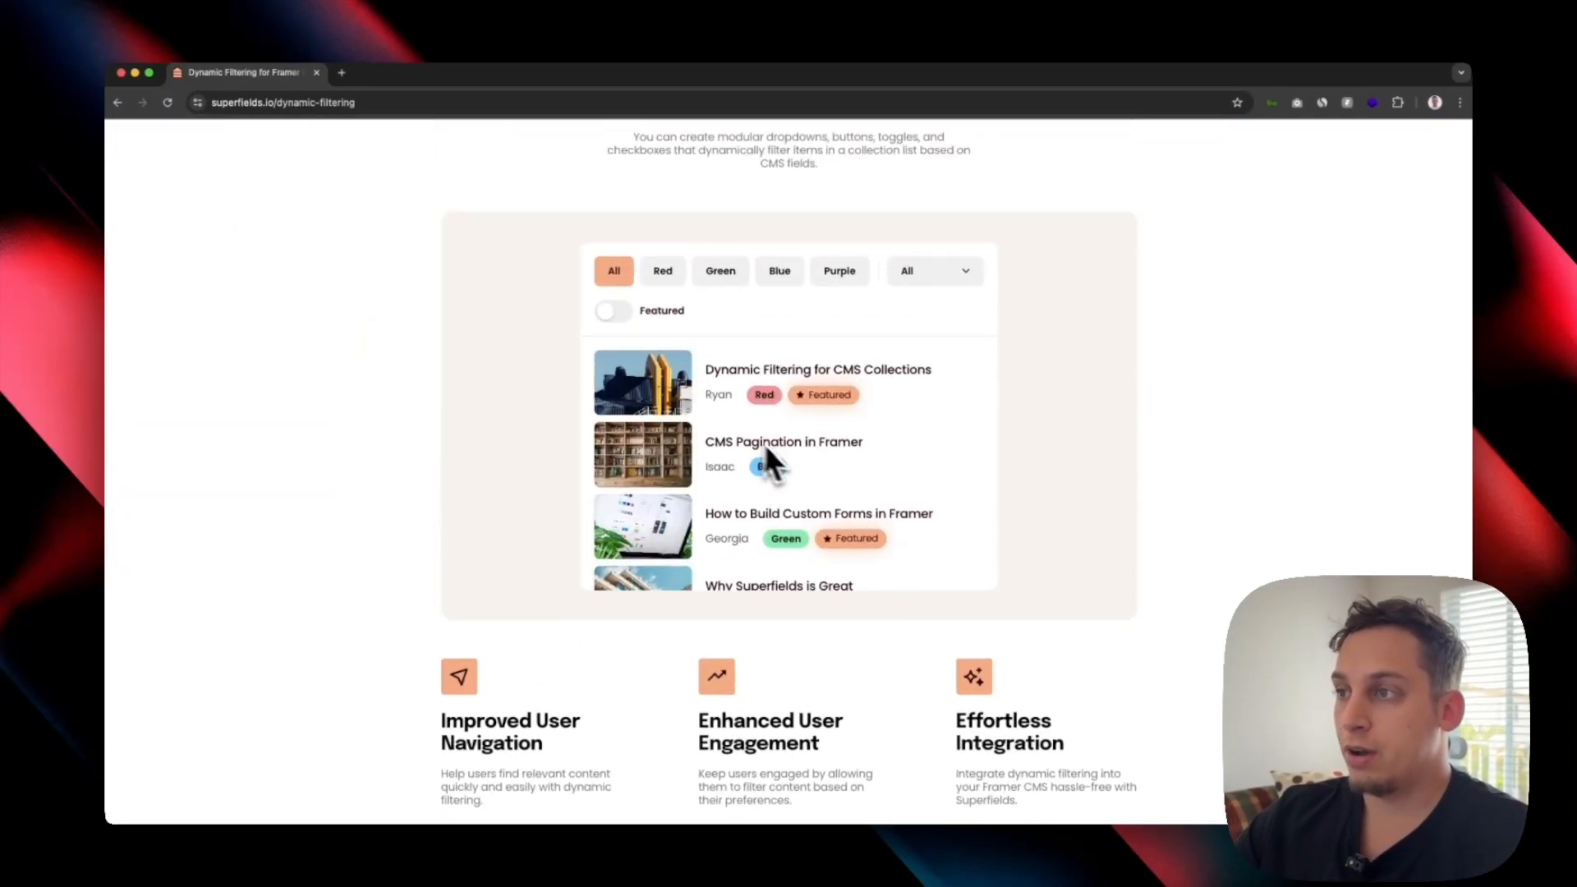
{"action": "double_click", "coordinate": [711, 396]}
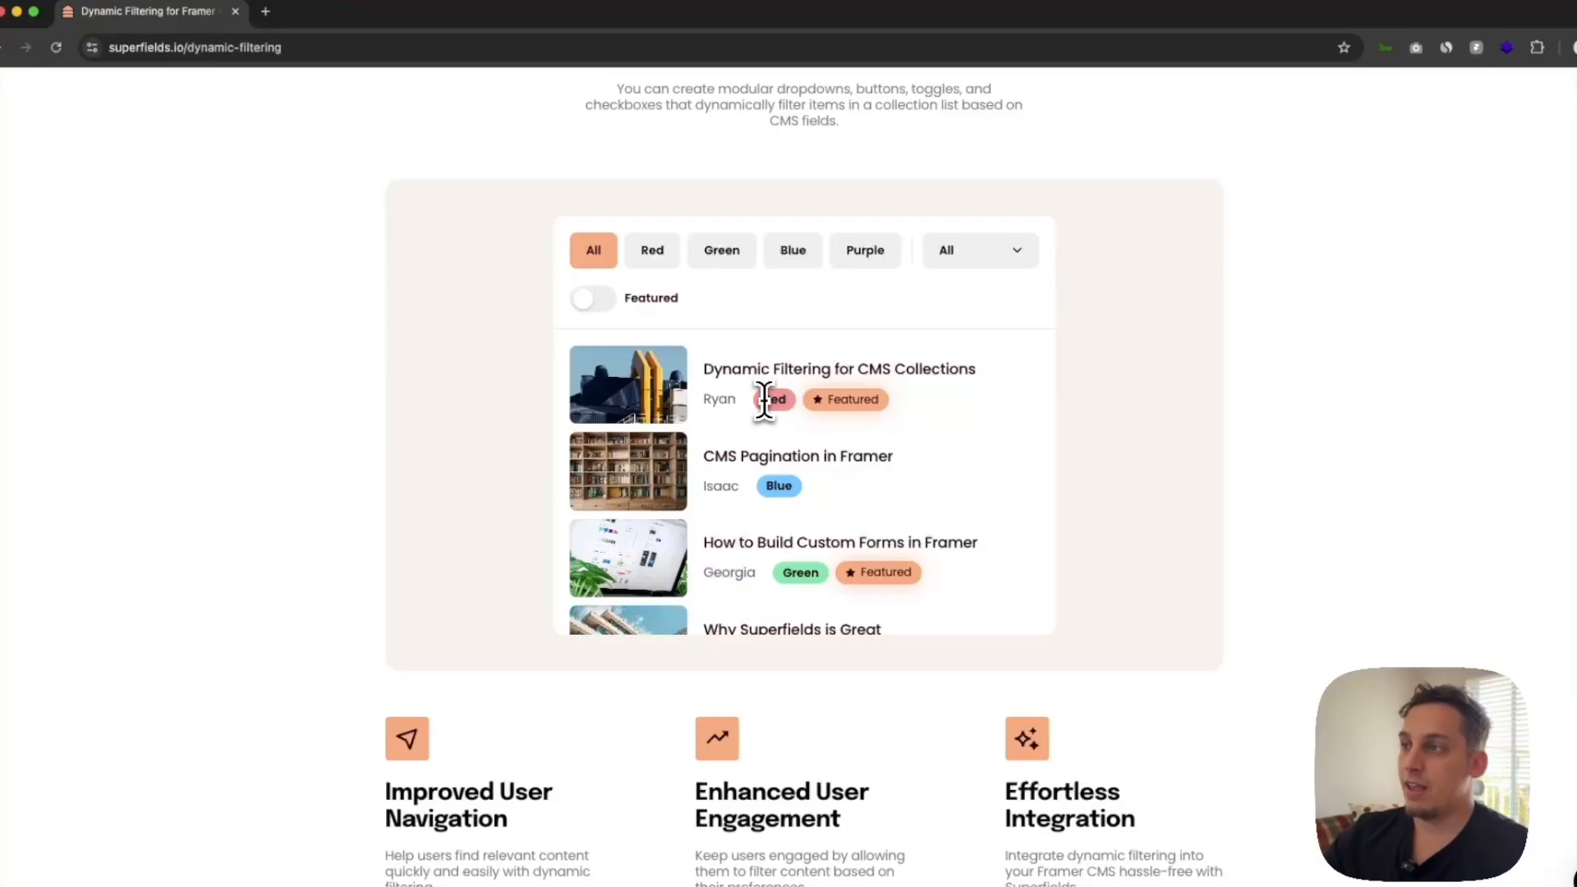
{"action": "left_click_drag", "start_coordinate": [814, 407], "coordinate": [877, 406]}
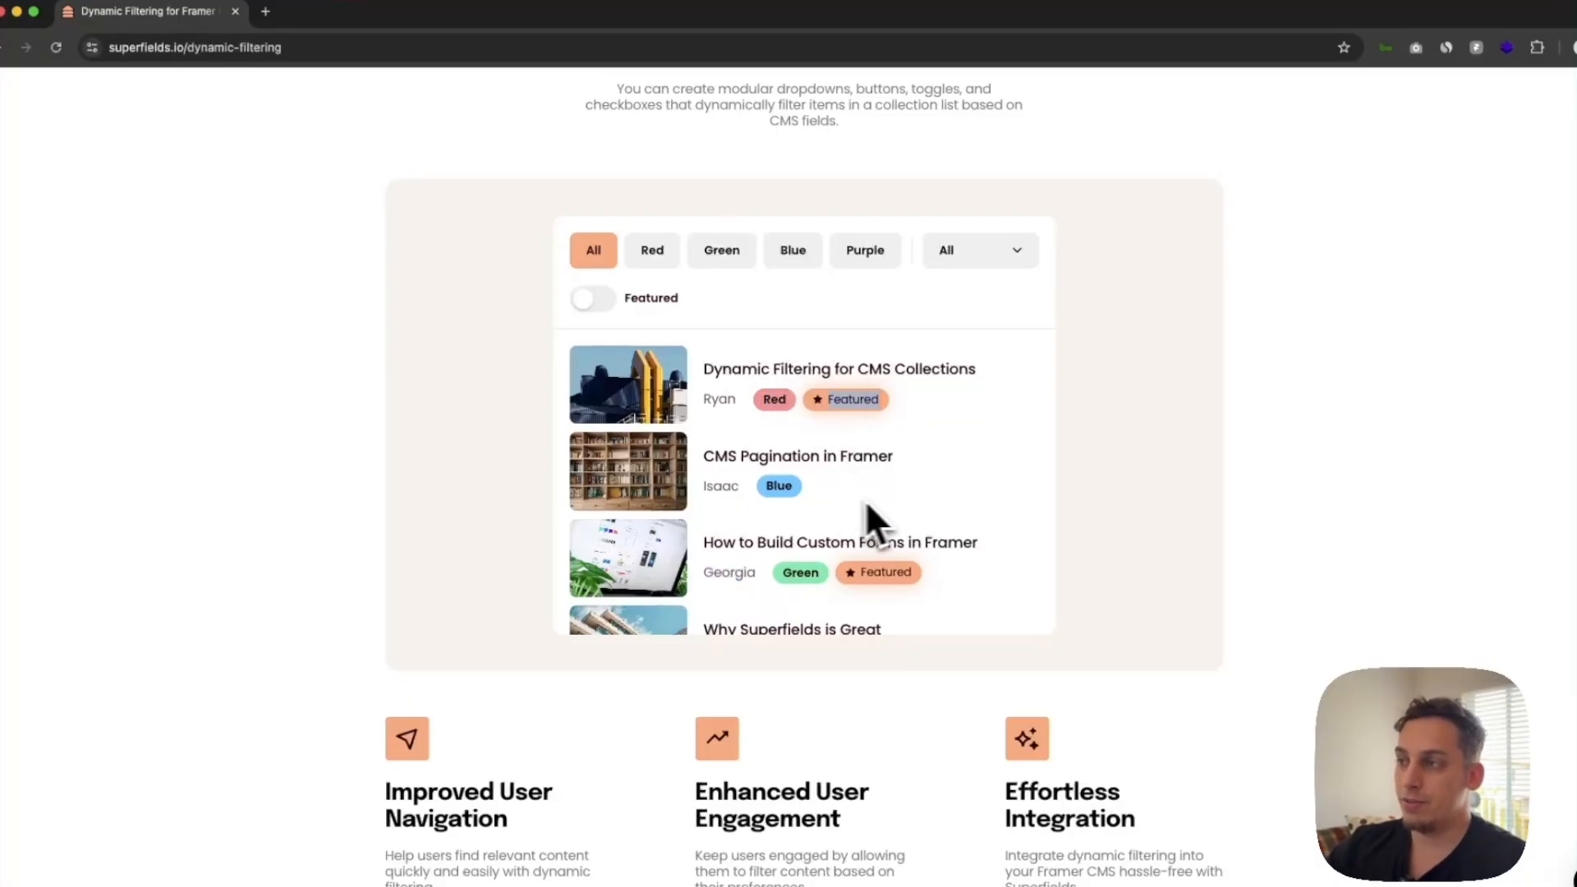
Filter the demo list to featured items with the Red colour, written by the first author in the author list.
{"action": "left_click", "coordinate": [589, 319]}
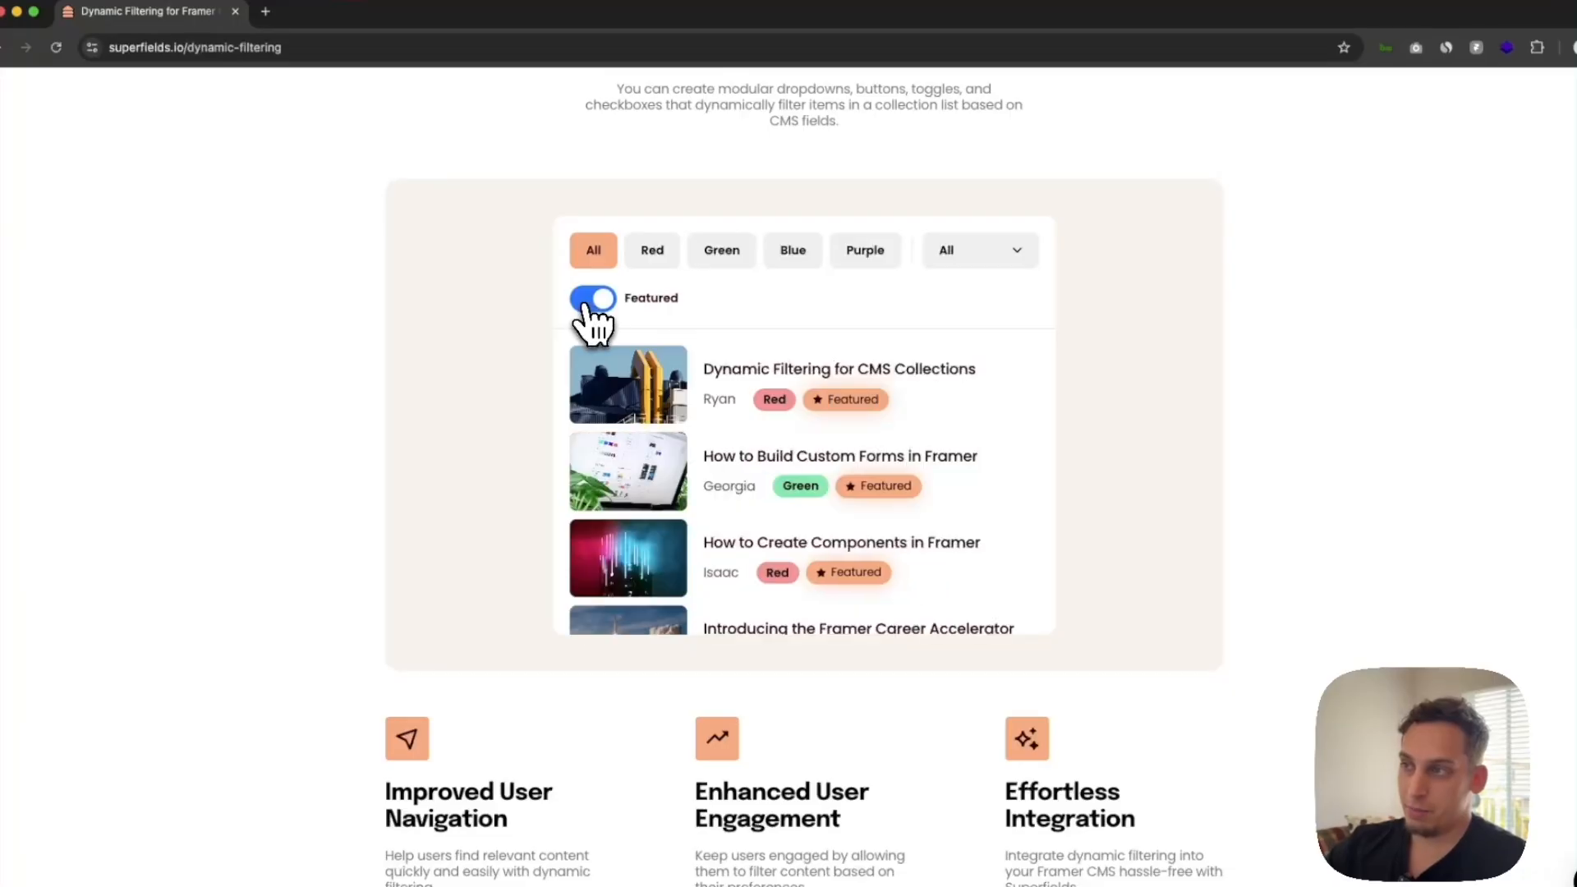
{"action": "left_click", "coordinate": [652, 250]}
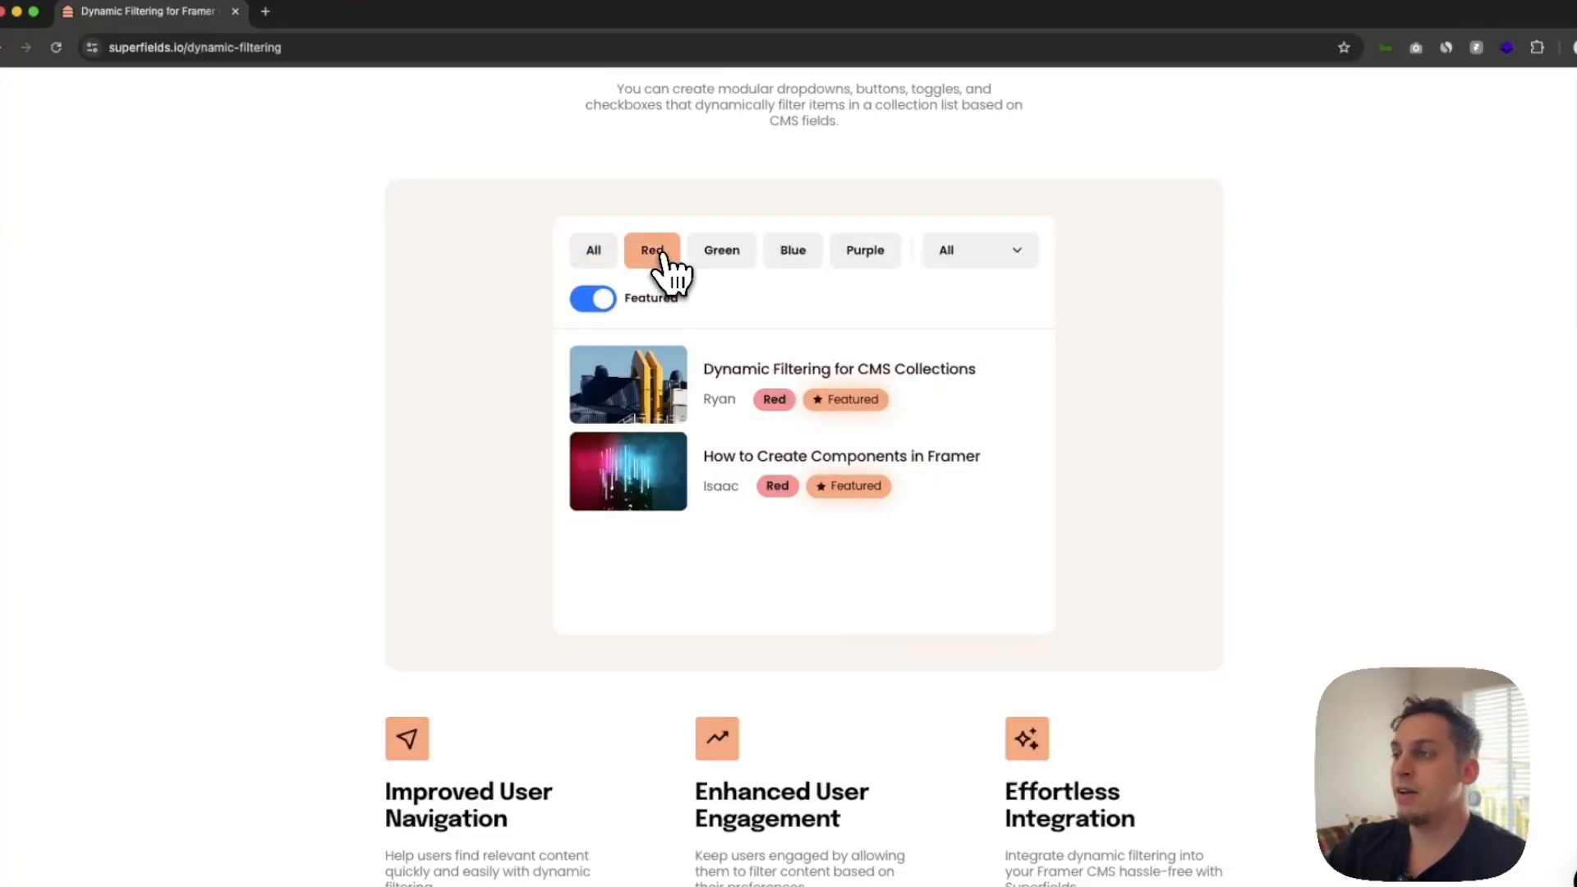
{"action": "left_click", "coordinate": [970, 257]}
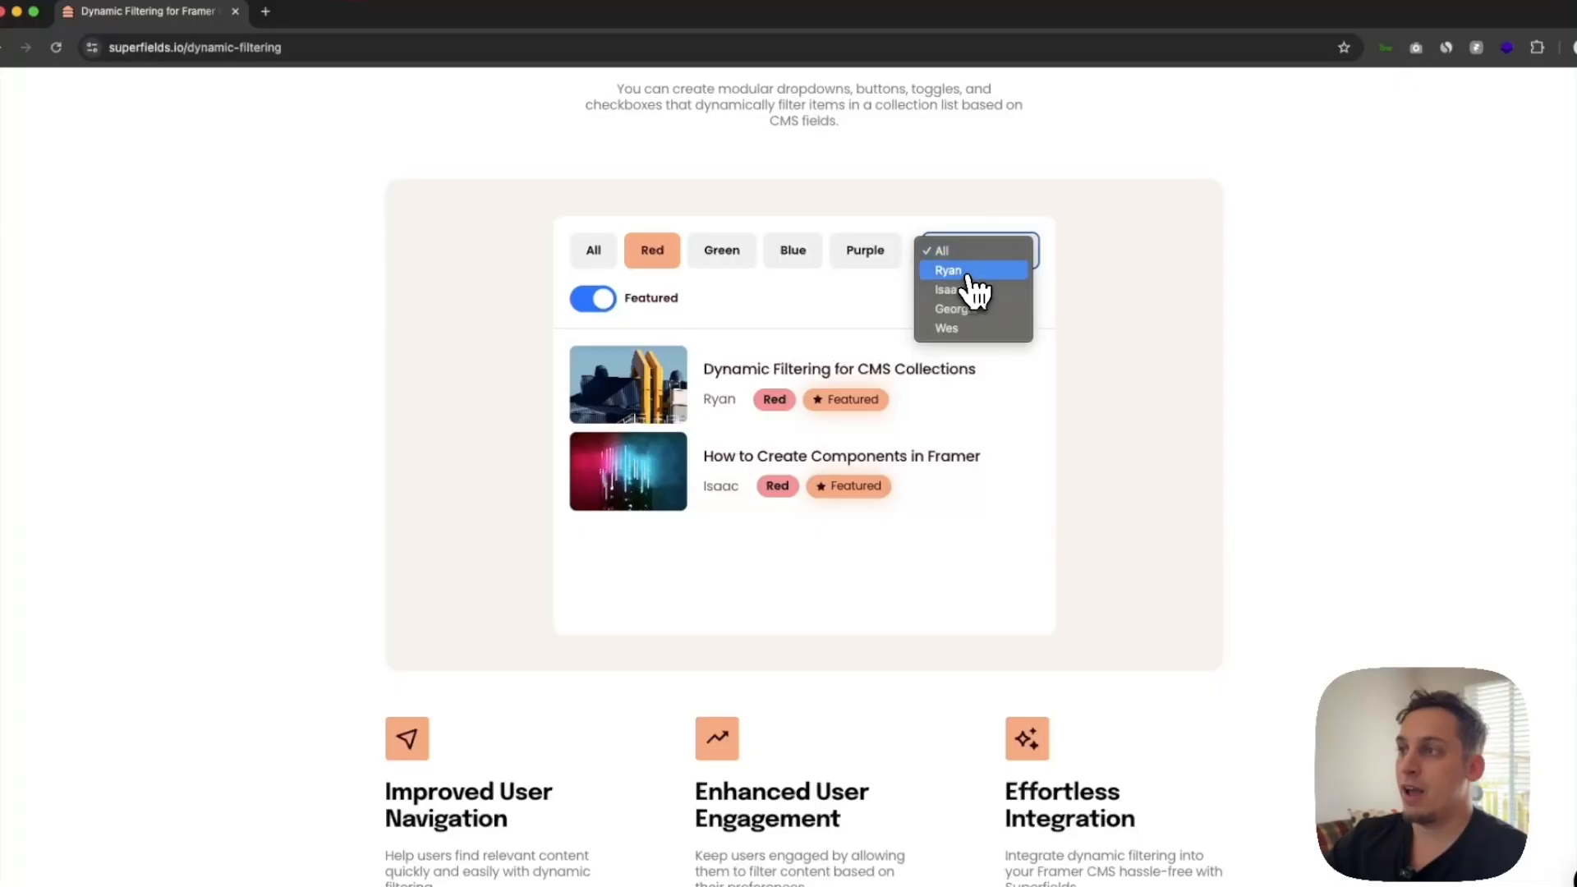
{"action": "left_click", "coordinate": [962, 275]}
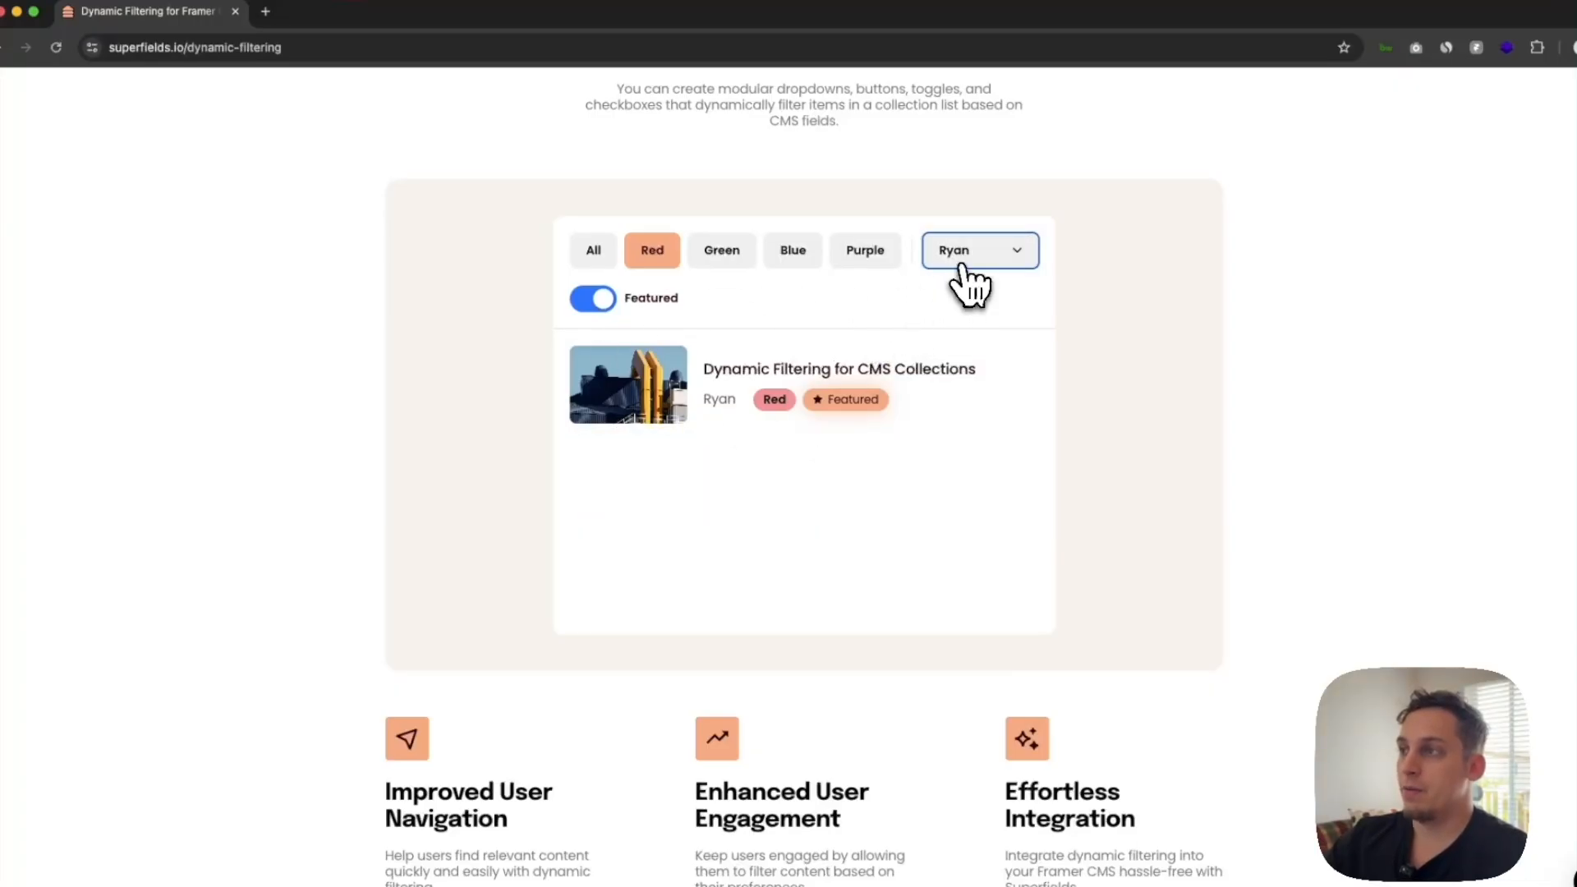
Reset the demo list's author and colour filters to All and turn off the Featured filter.
{"action": "left_click", "coordinate": [961, 264]}
{"action": "left_click", "coordinate": [962, 231]}
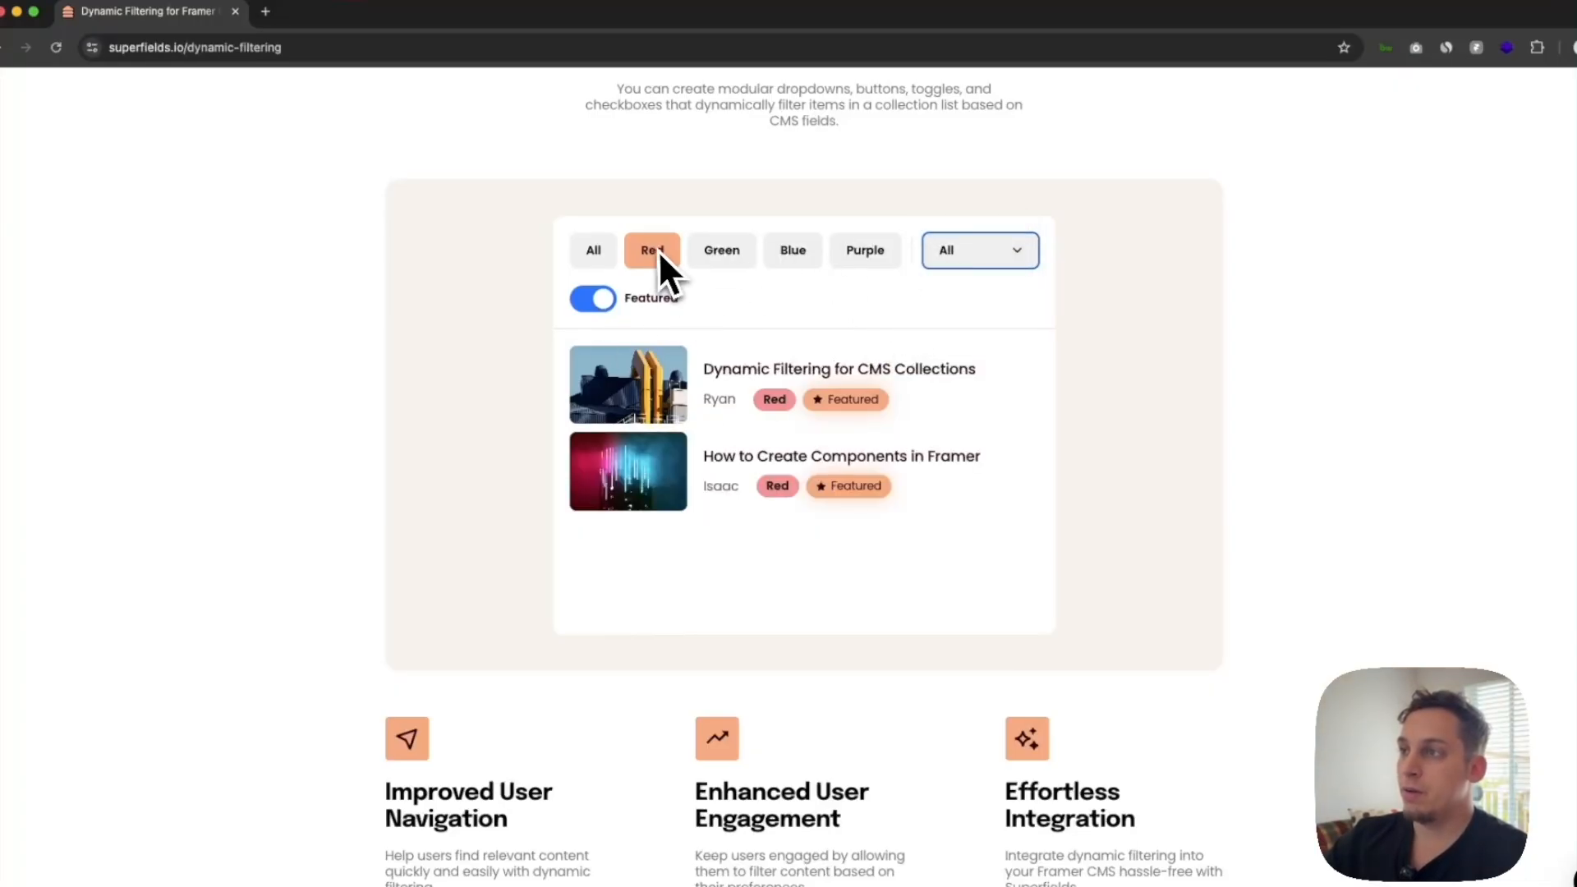
{"action": "left_click", "coordinate": [593, 251]}
{"action": "left_click", "coordinate": [593, 297]}
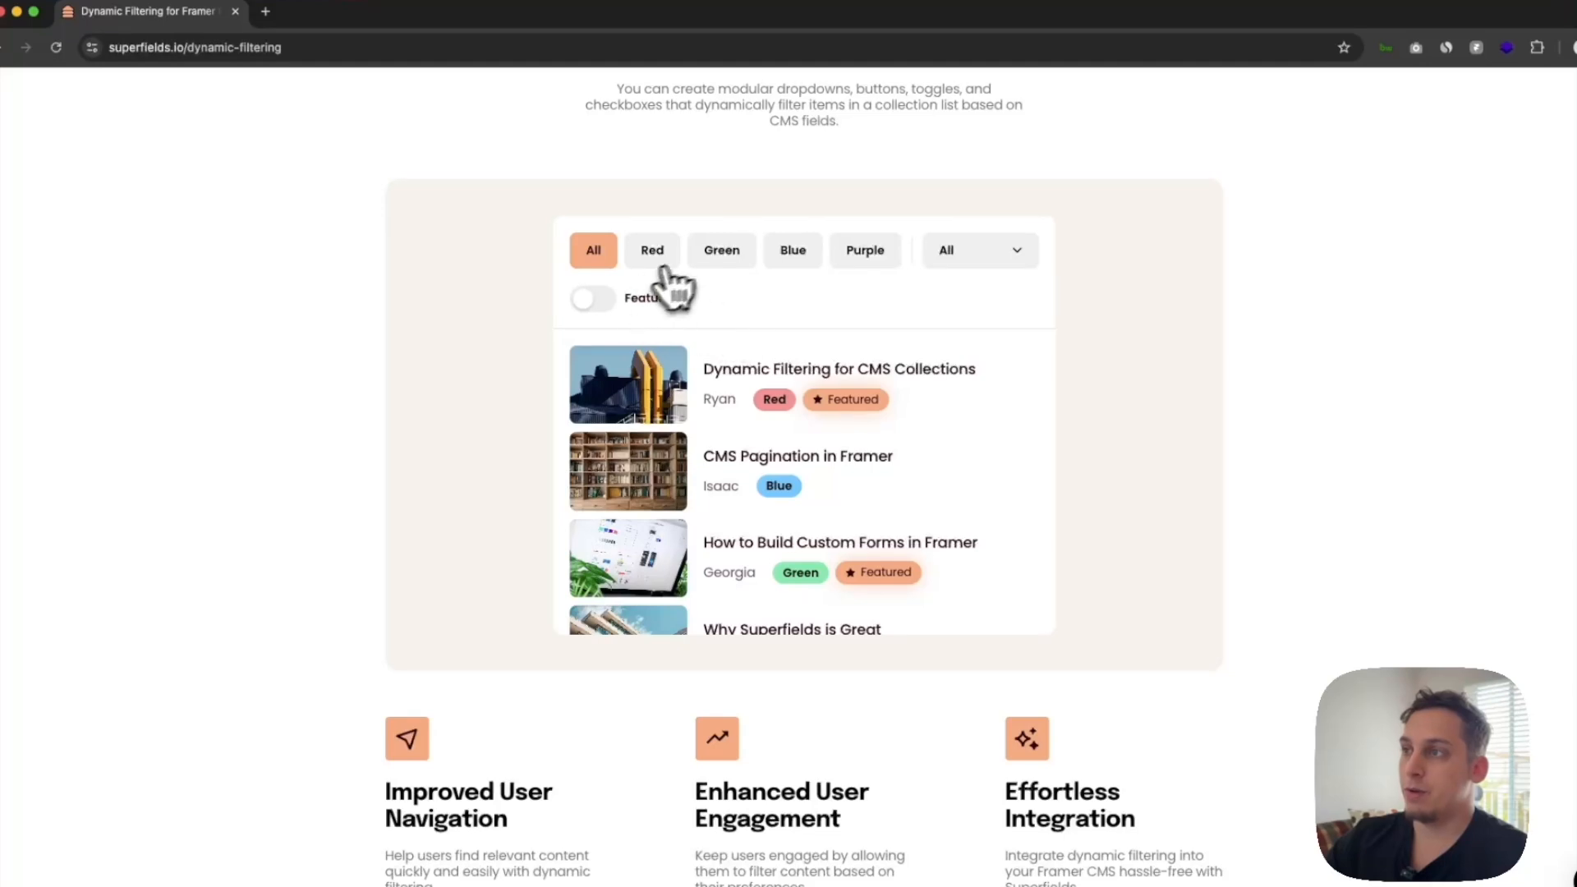
Filter the demo list to Green items by the third named author in the author list.
{"action": "left_click", "coordinate": [727, 256]}
{"action": "left_click", "coordinate": [968, 253]}
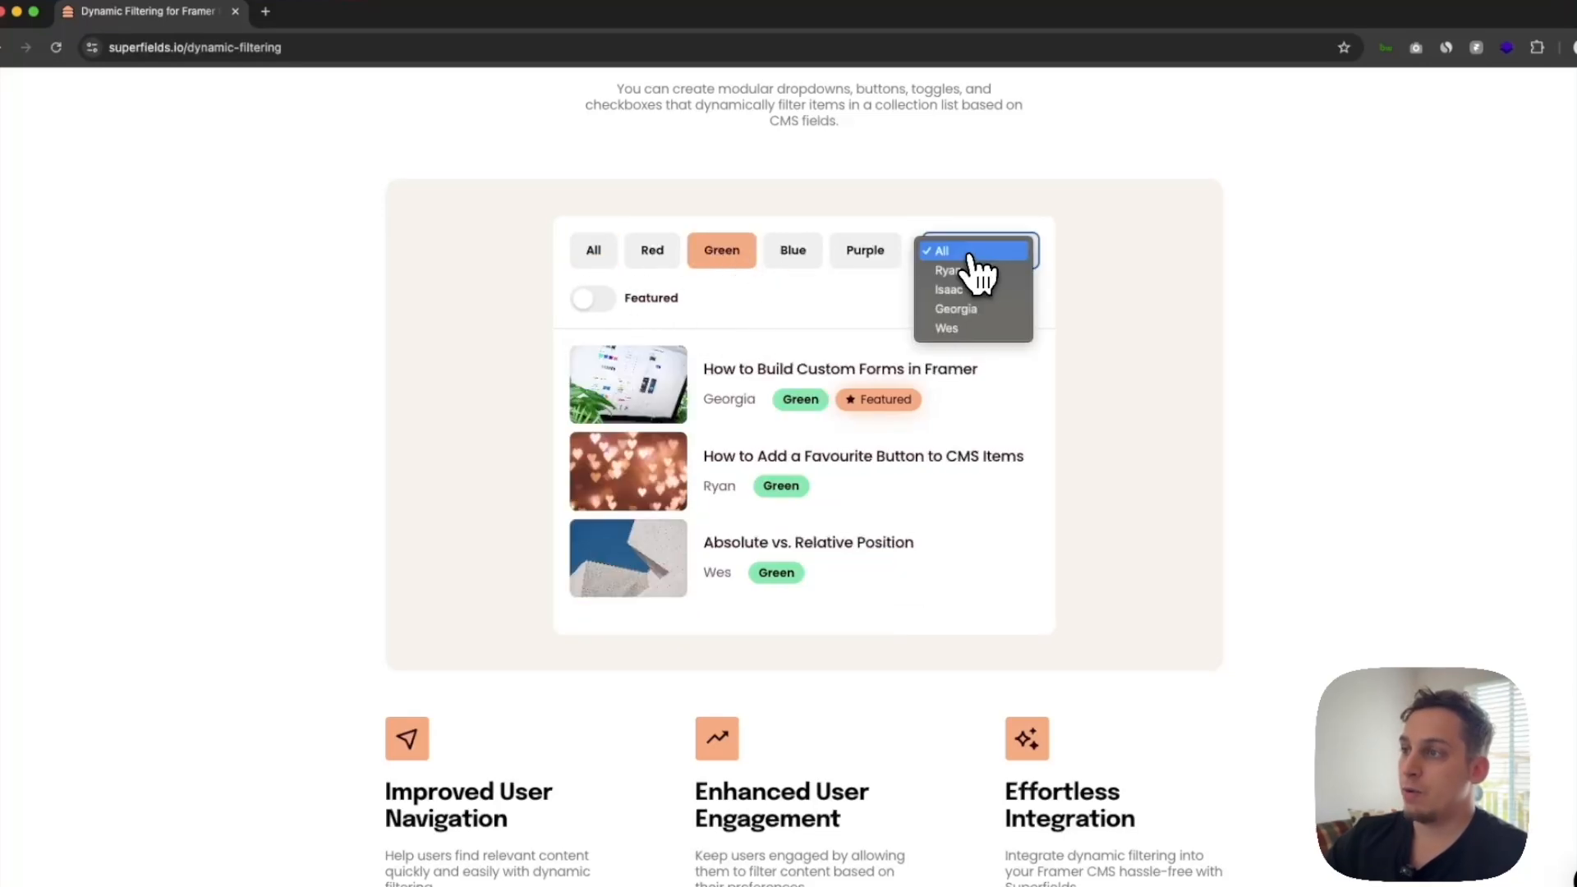
{"action": "left_click", "coordinate": [957, 309]}
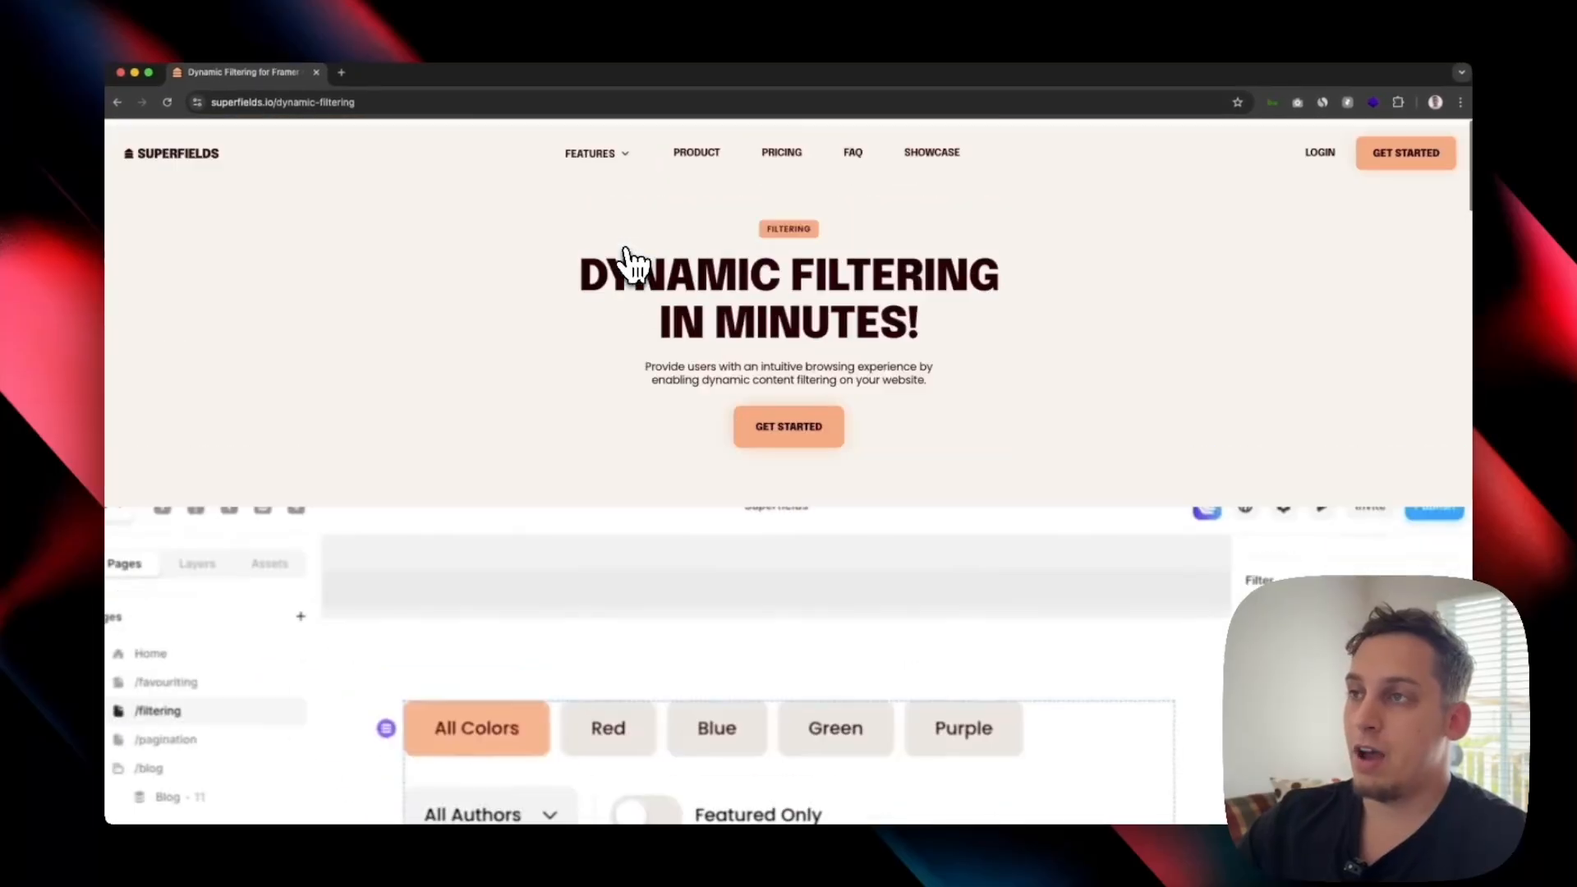
Open the Real-Time Search feature page and go to its search bar demo.
{"action": "mouse_move", "coordinate": [566, 164]}
{"action": "left_click", "coordinate": [620, 224]}
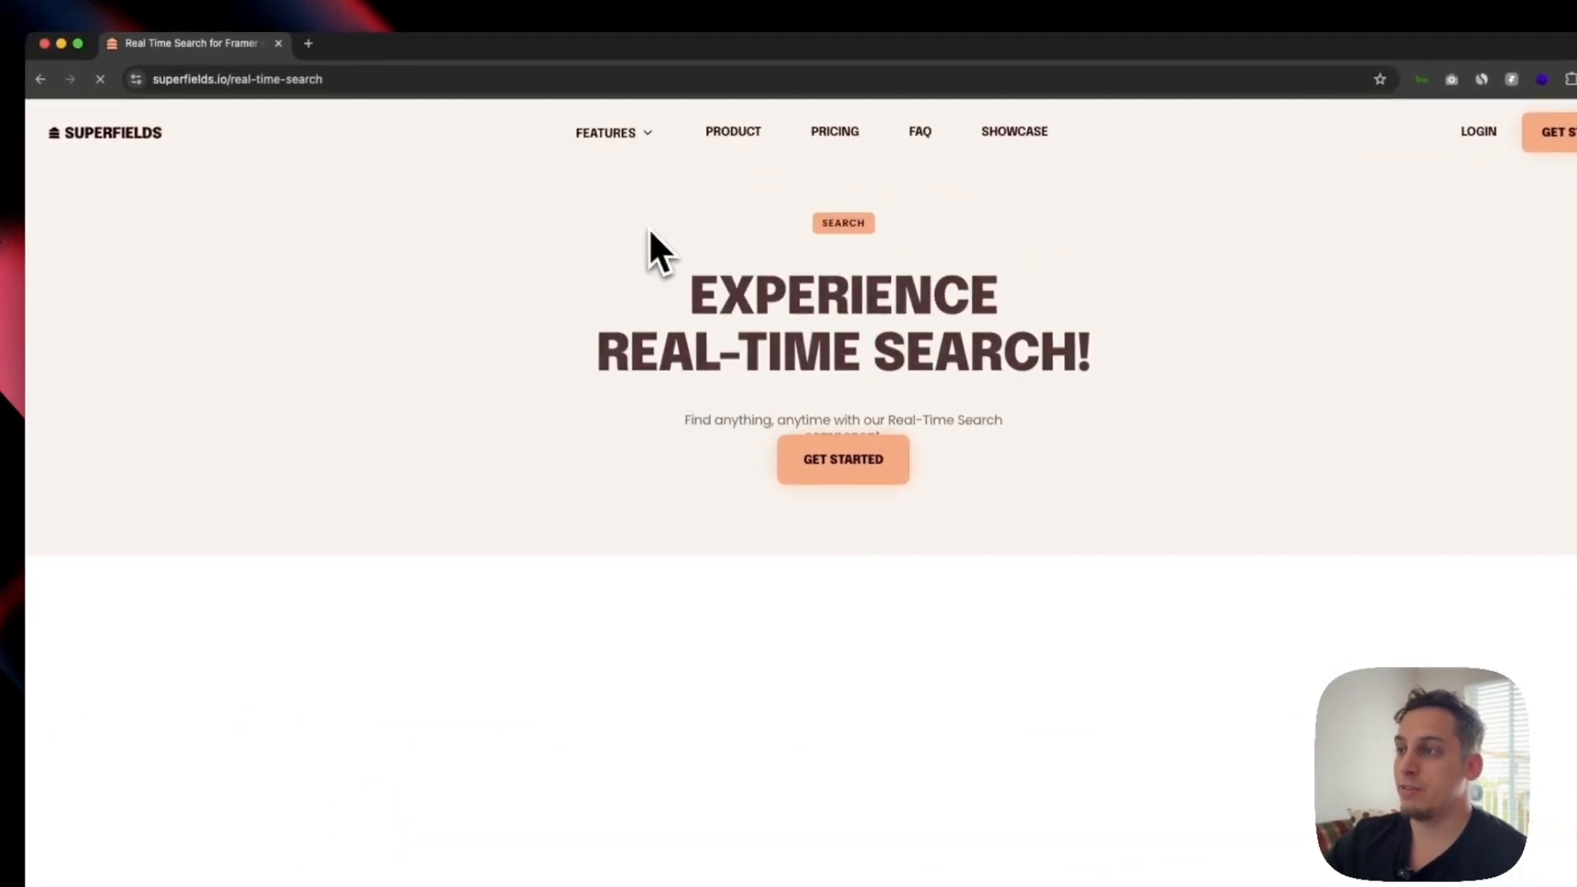
{"action": "scroll", "coordinate": [659, 269], "scroll_direction": "down", "scroll_amount": 15}
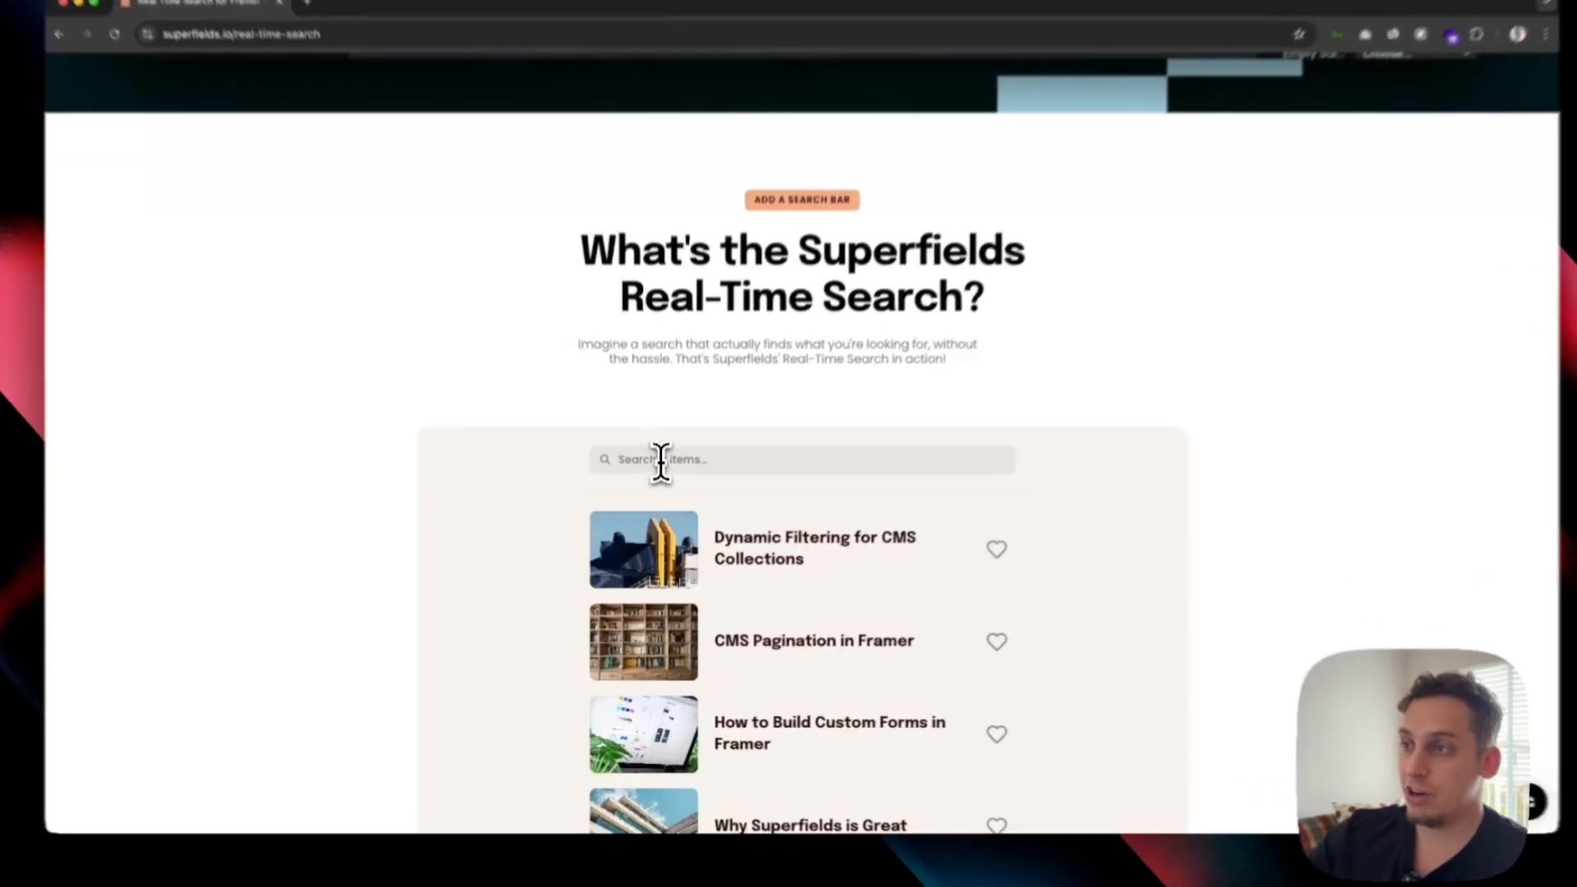
Search the demo list for "superf" and mark the item "Why Superfields is Great" as a favourite.
{"action": "left_click", "coordinate": [663, 489]}
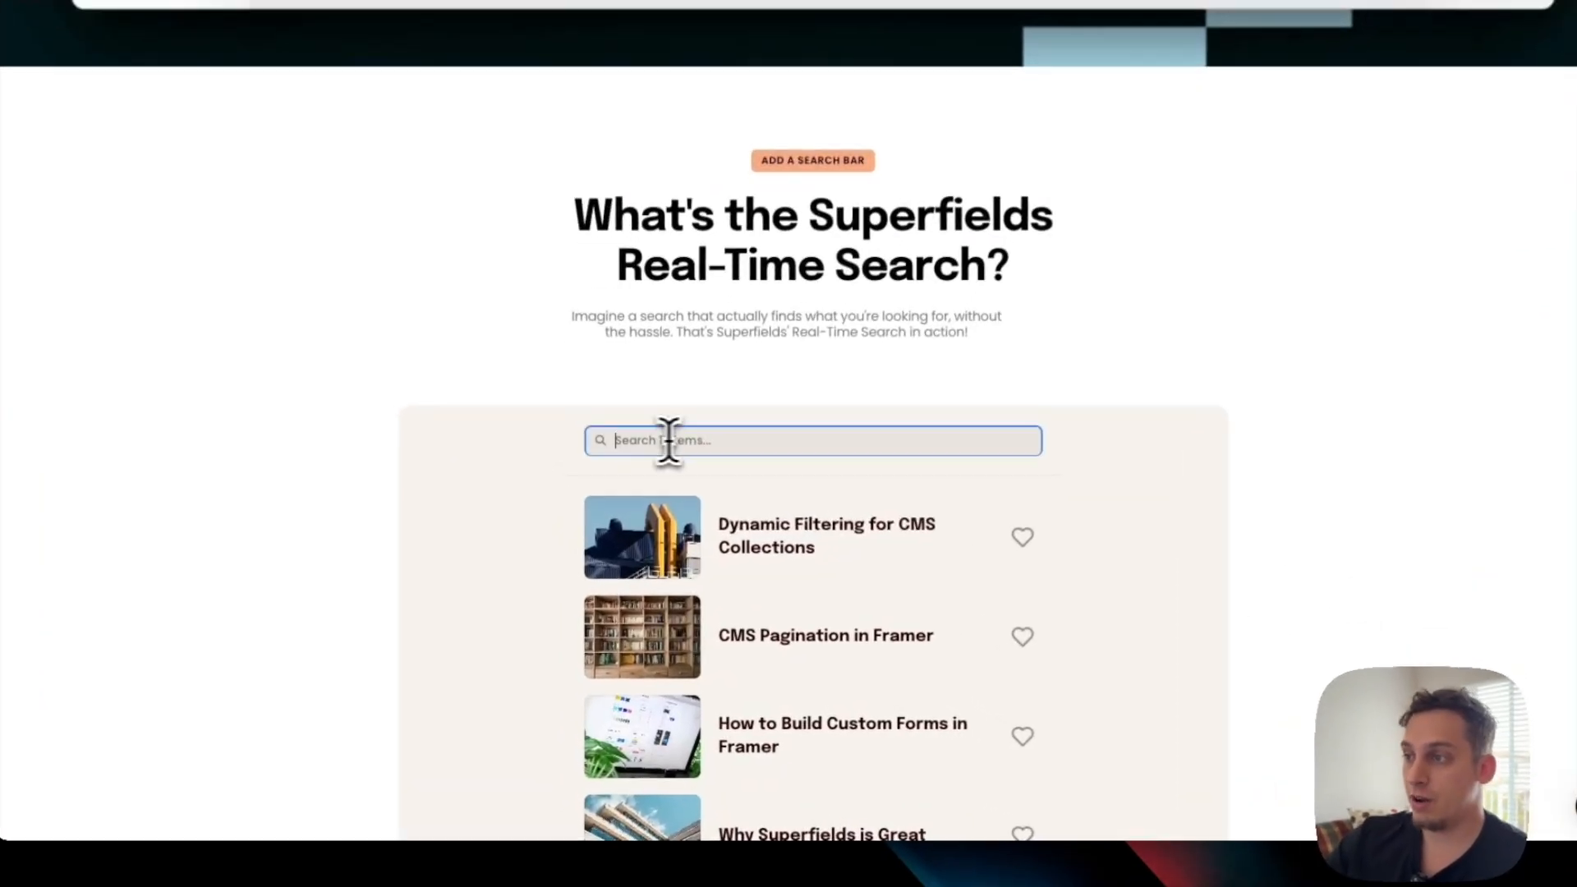
{"action": "scroll", "coordinate": [698, 493], "scroll_direction": "down", "scroll_amount": 2}
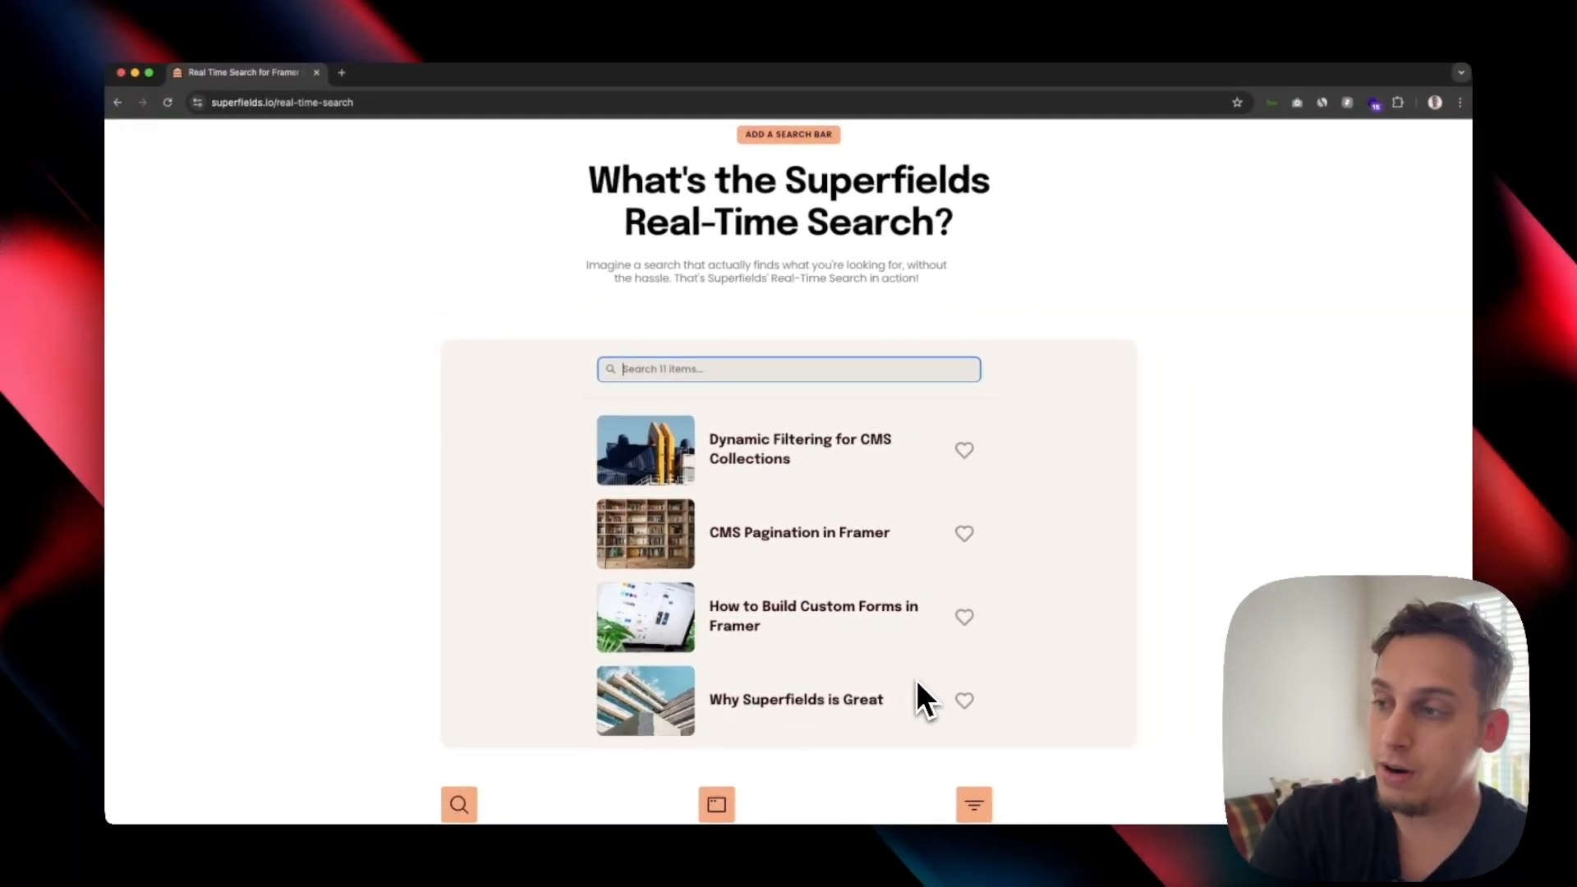
{"action": "type", "text": "superf"}
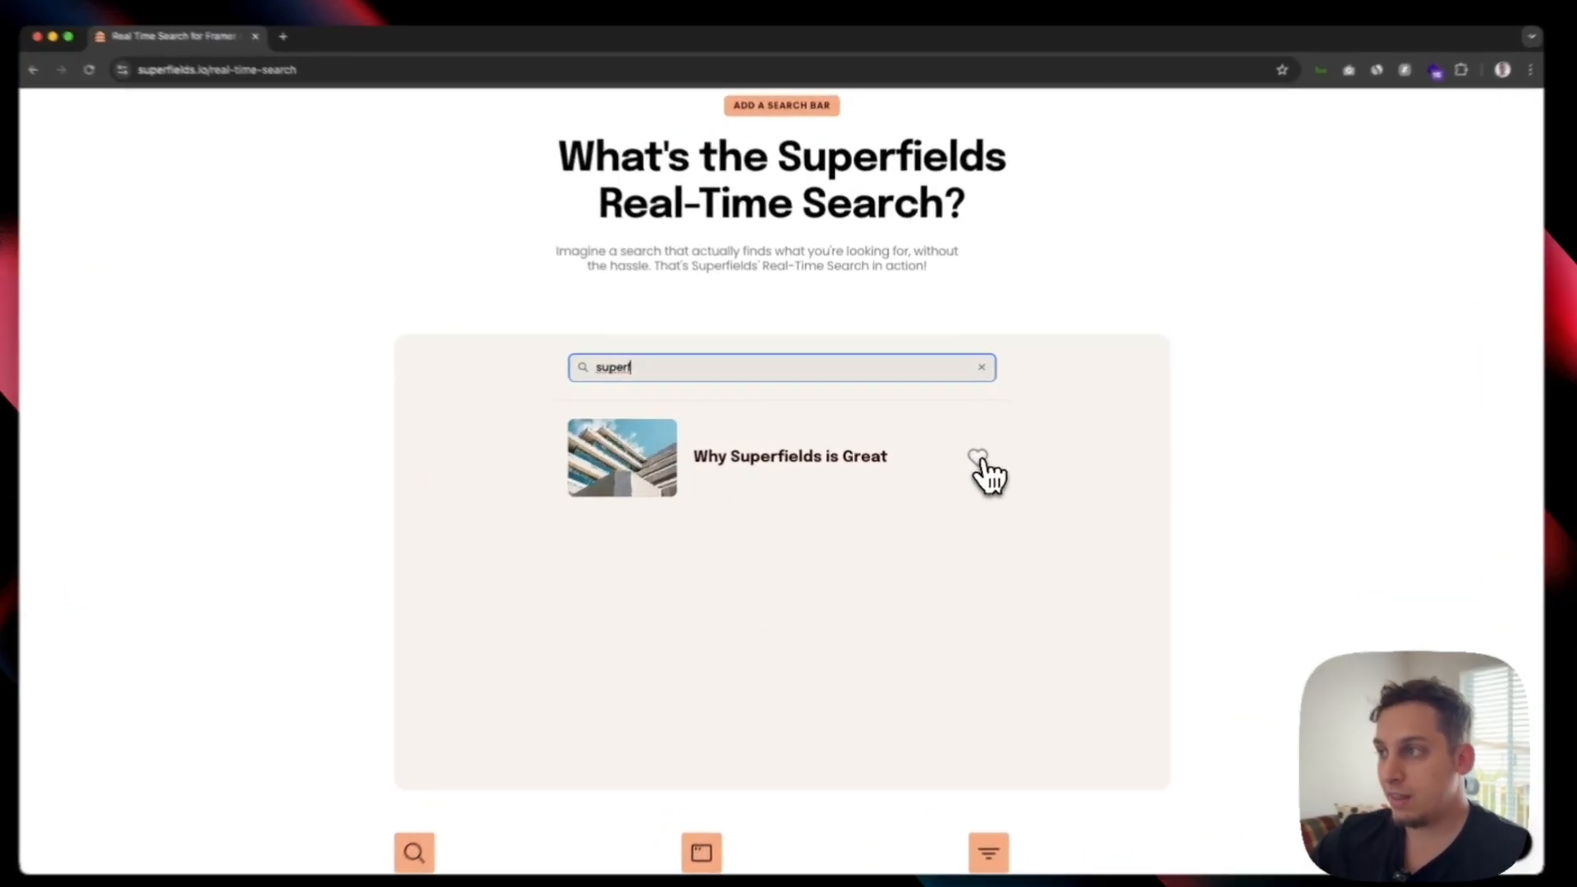
{"action": "left_click", "coordinate": [965, 450]}
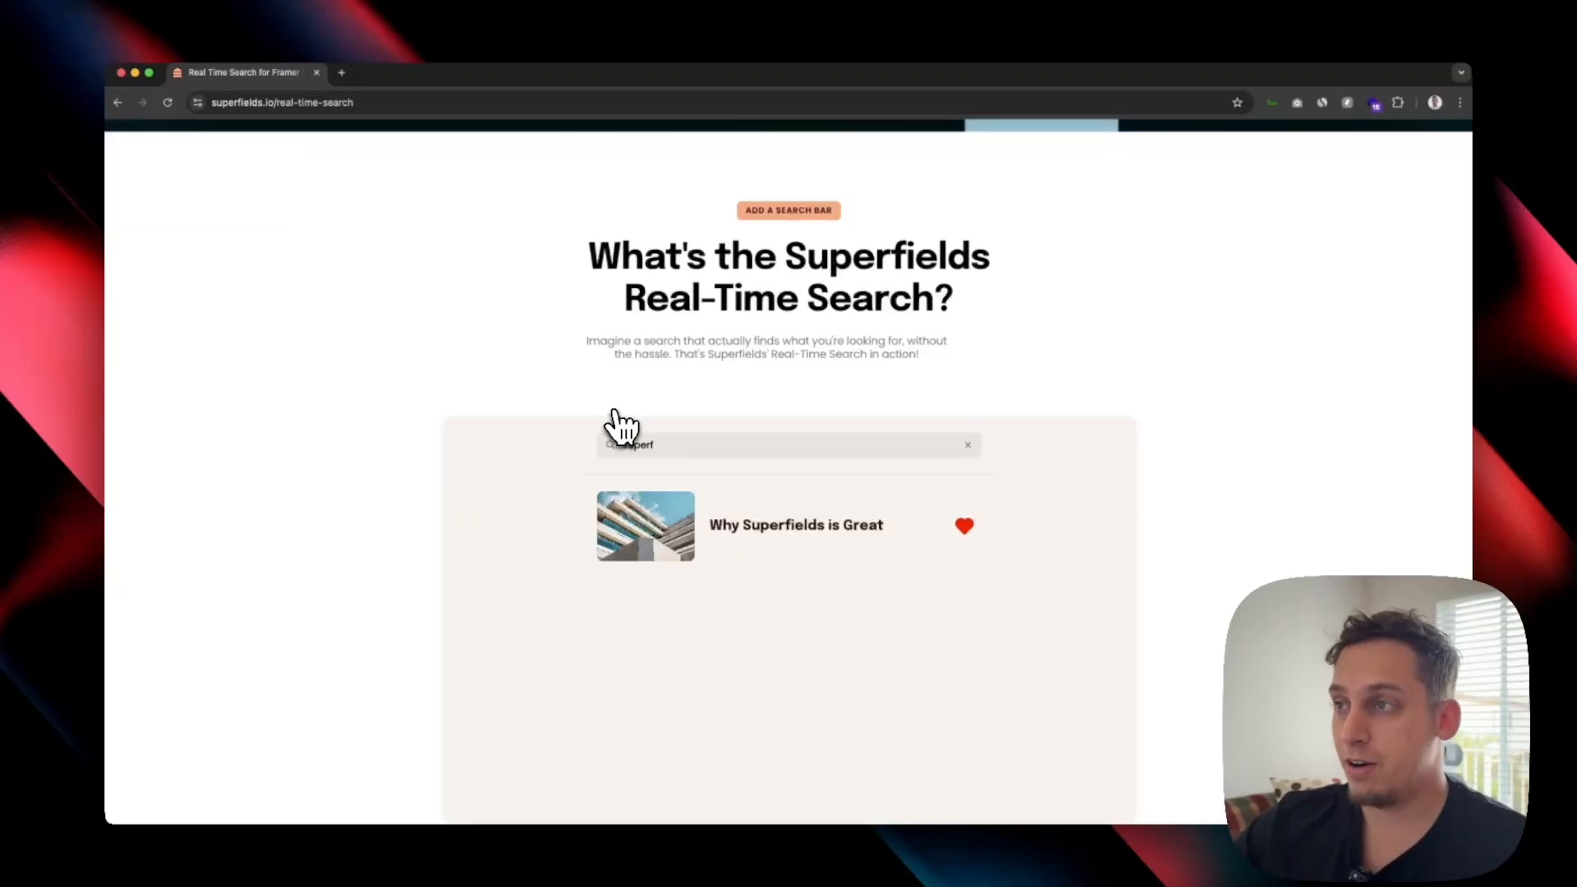
Open the Social Sharing feature page and go to its "Share this page!" demo.
{"action": "scroll", "coordinate": [563, 396], "scroll_direction": "up", "scroll_amount": 10}
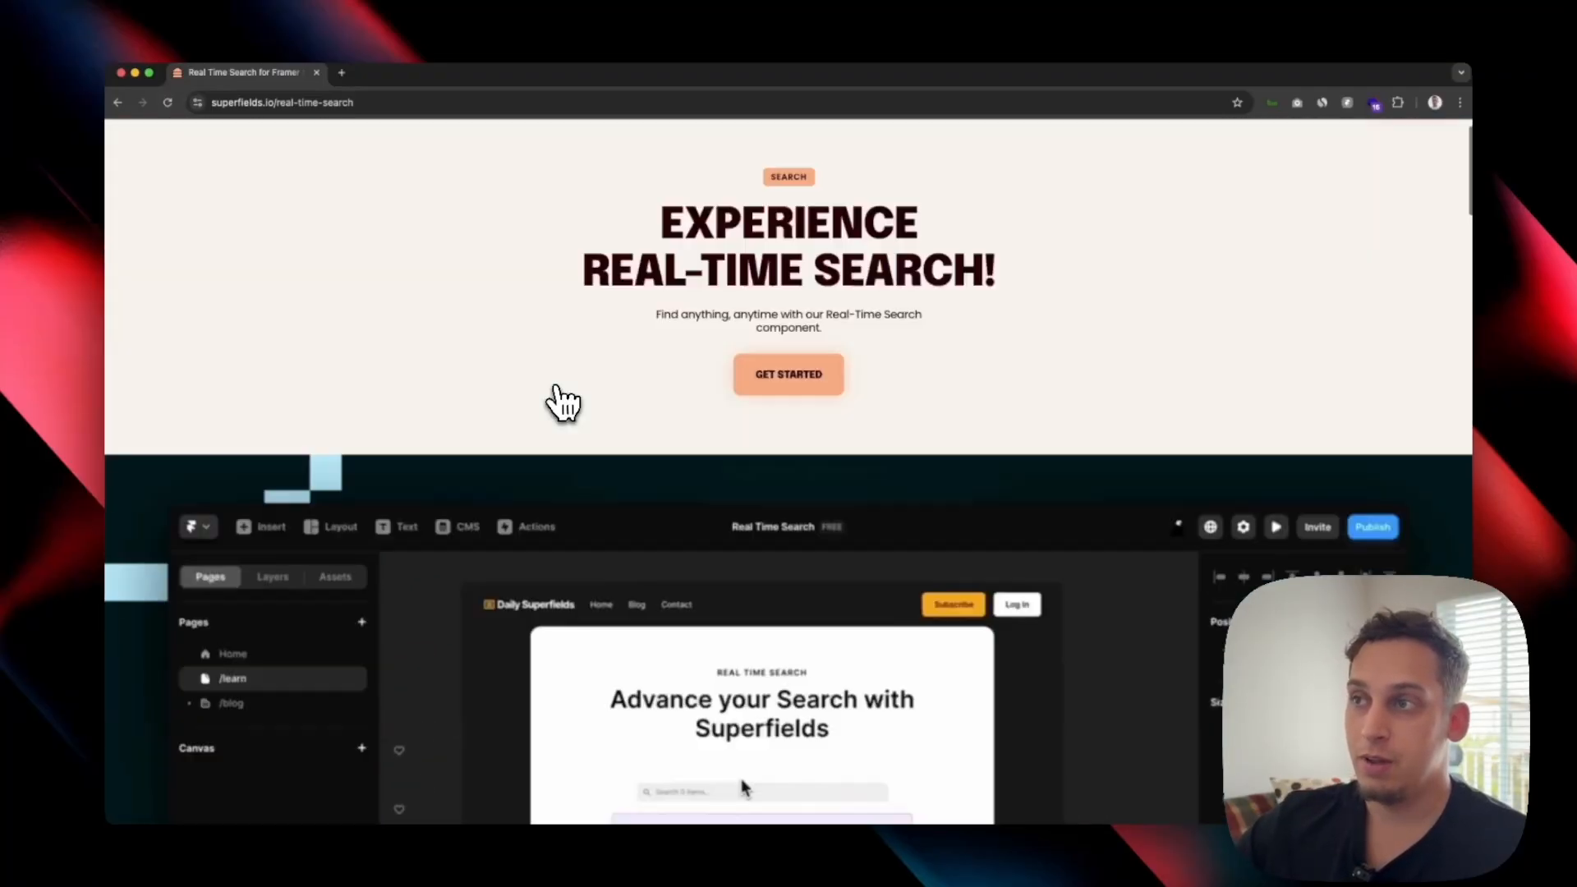
{"action": "scroll", "coordinate": [564, 403], "scroll_direction": "up", "scroll_amount": 2}
{"action": "mouse_move", "coordinate": [634, 158]}
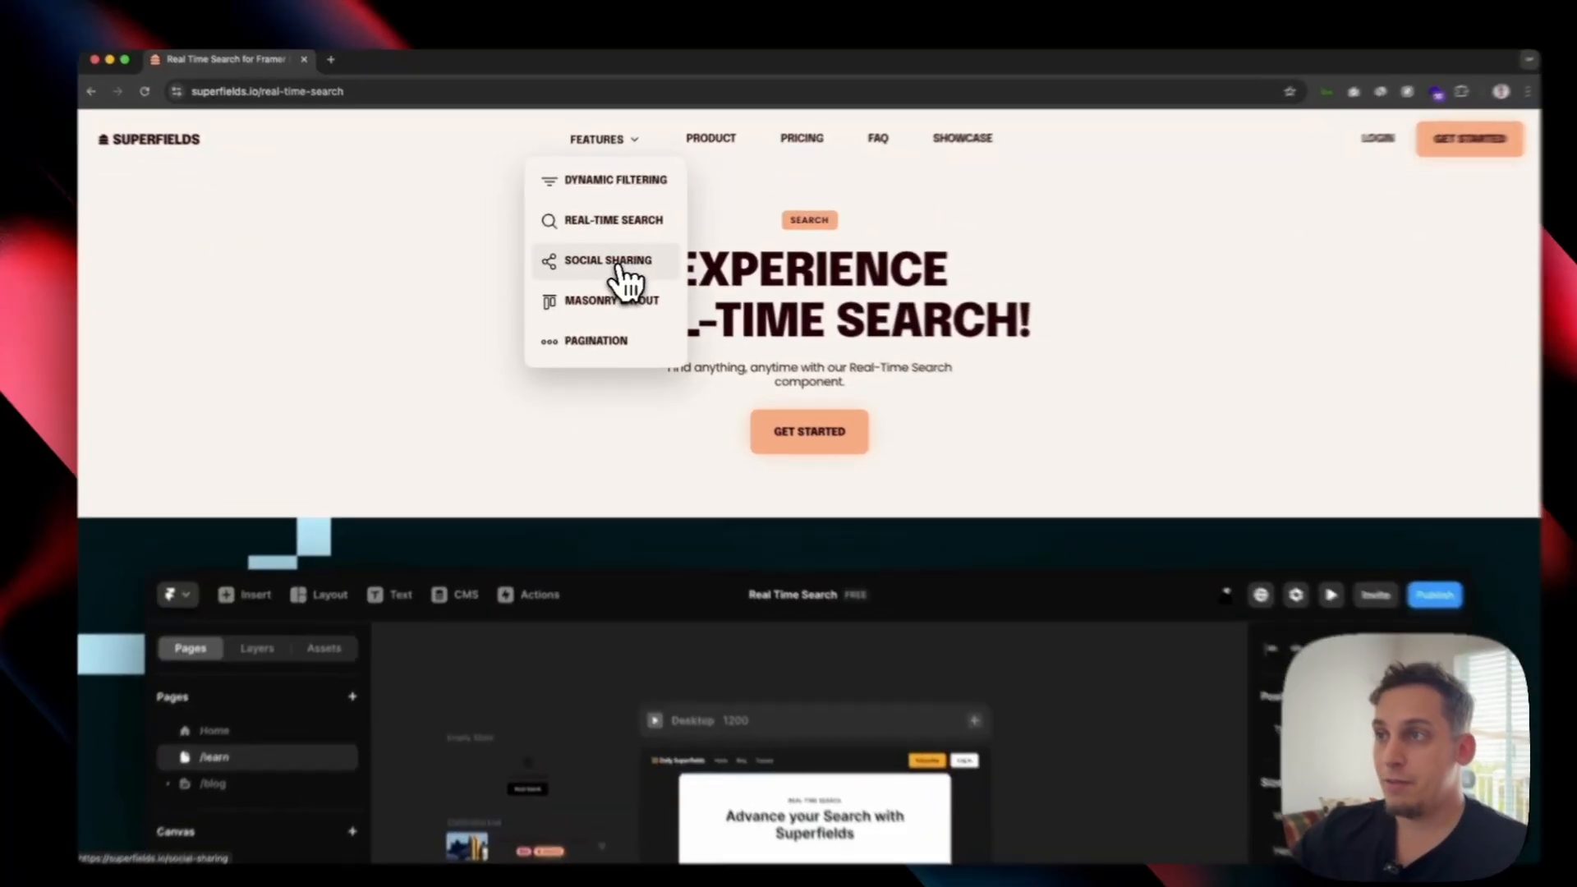
{"action": "left_click", "coordinate": [619, 265]}
{"action": "scroll", "coordinate": [655, 280], "scroll_direction": "down", "scroll_amount": 1}
{"action": "scroll", "coordinate": [654, 284], "scroll_direction": "down", "scroll_amount": 15}
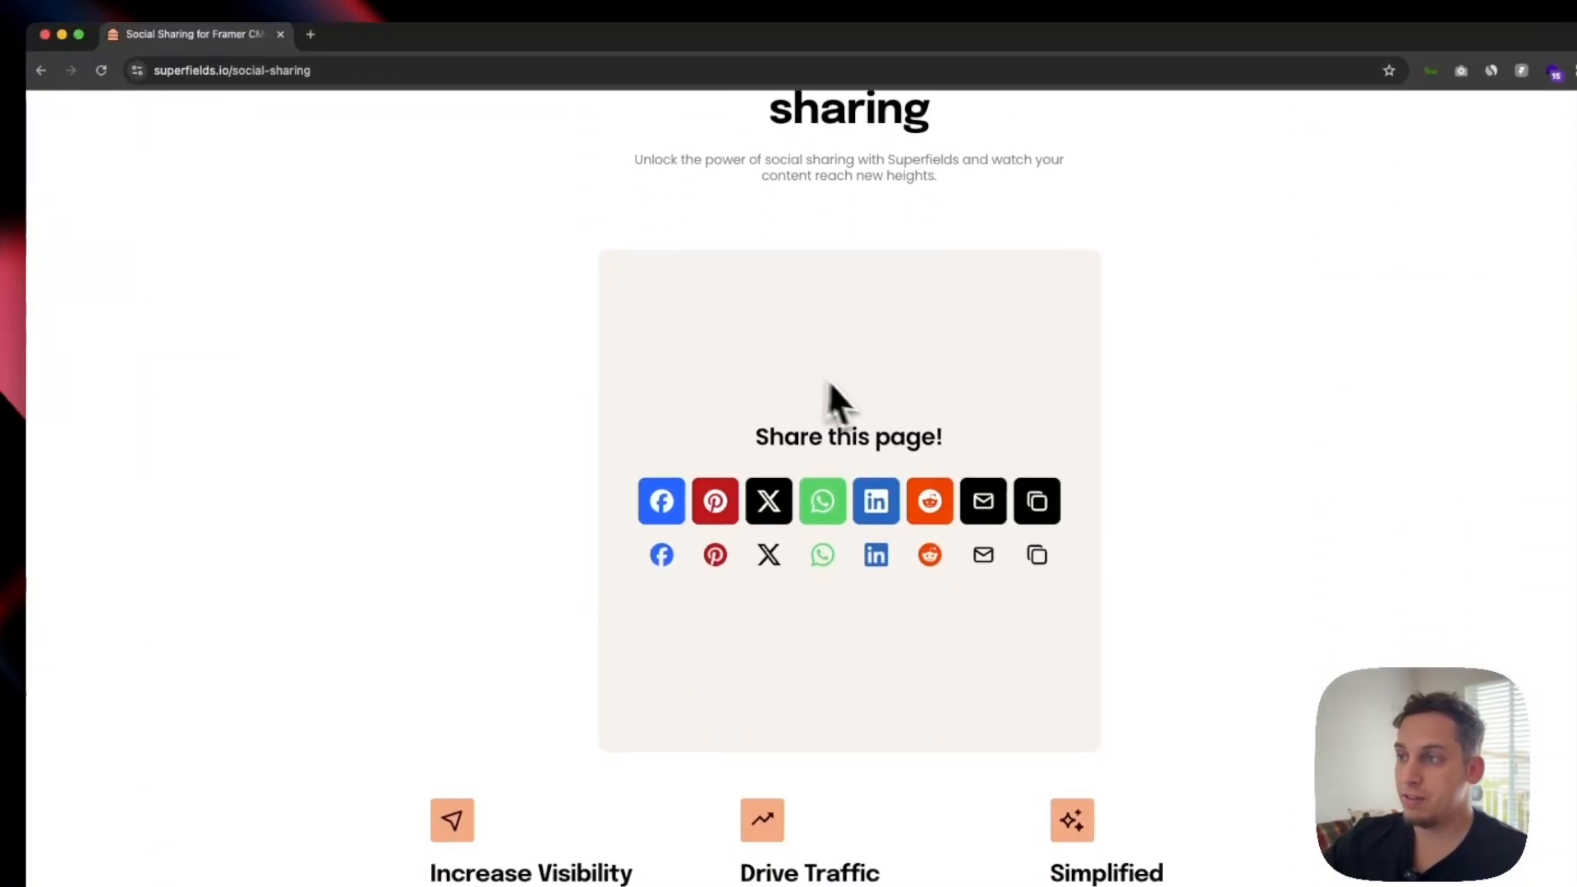
Try the X share option to open a draft post for the page, and return to the Social Sharing demo without posting.
{"action": "left_click", "coordinate": [767, 517]}
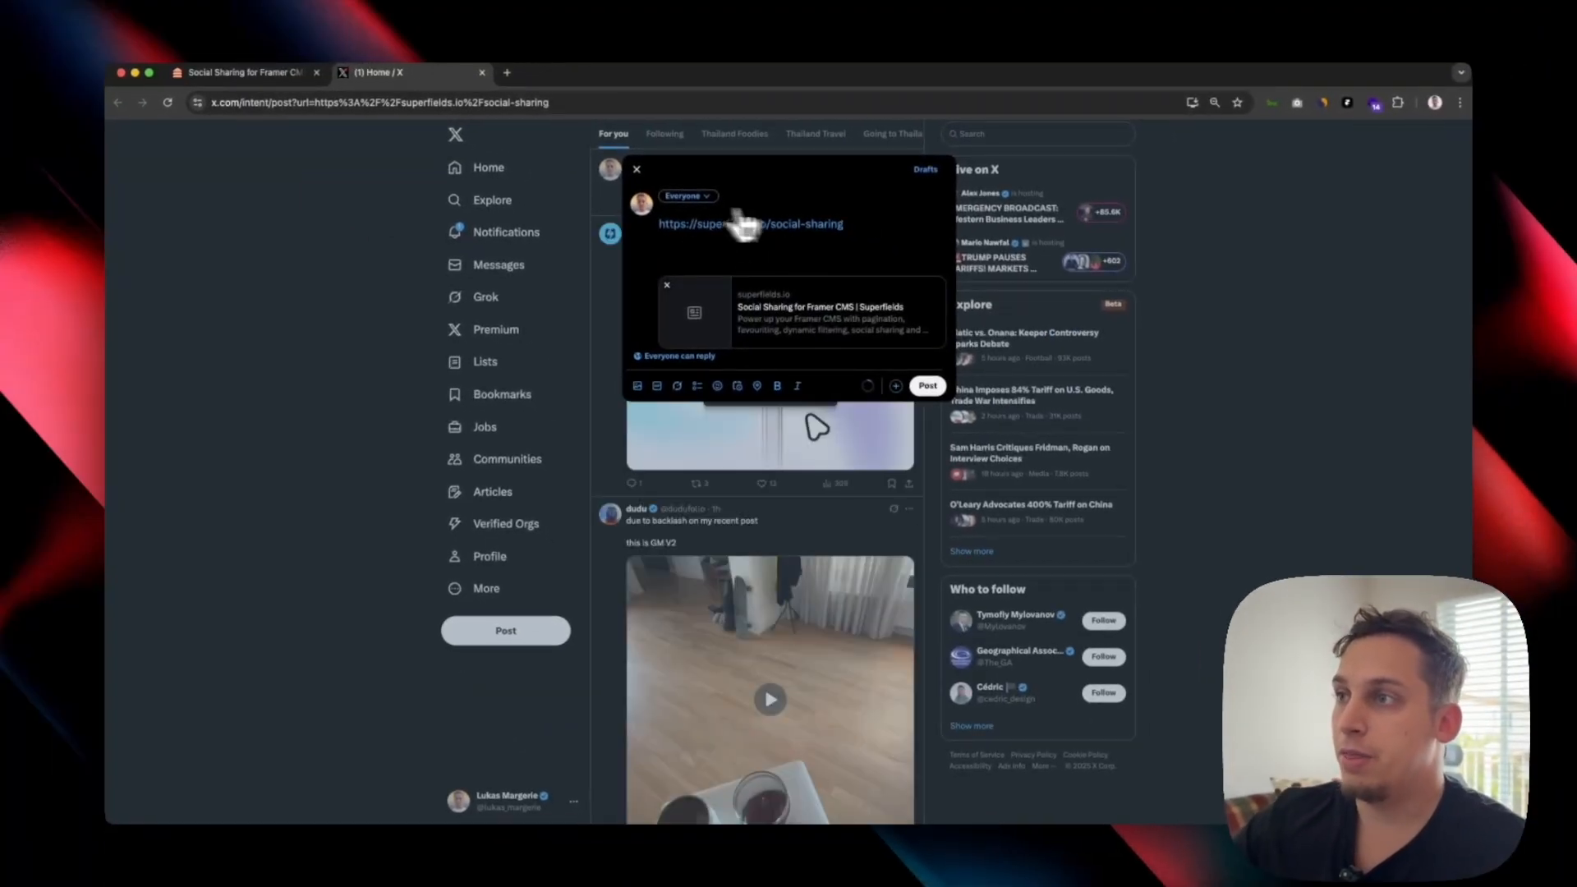
{"action": "left_click", "coordinate": [217, 75]}
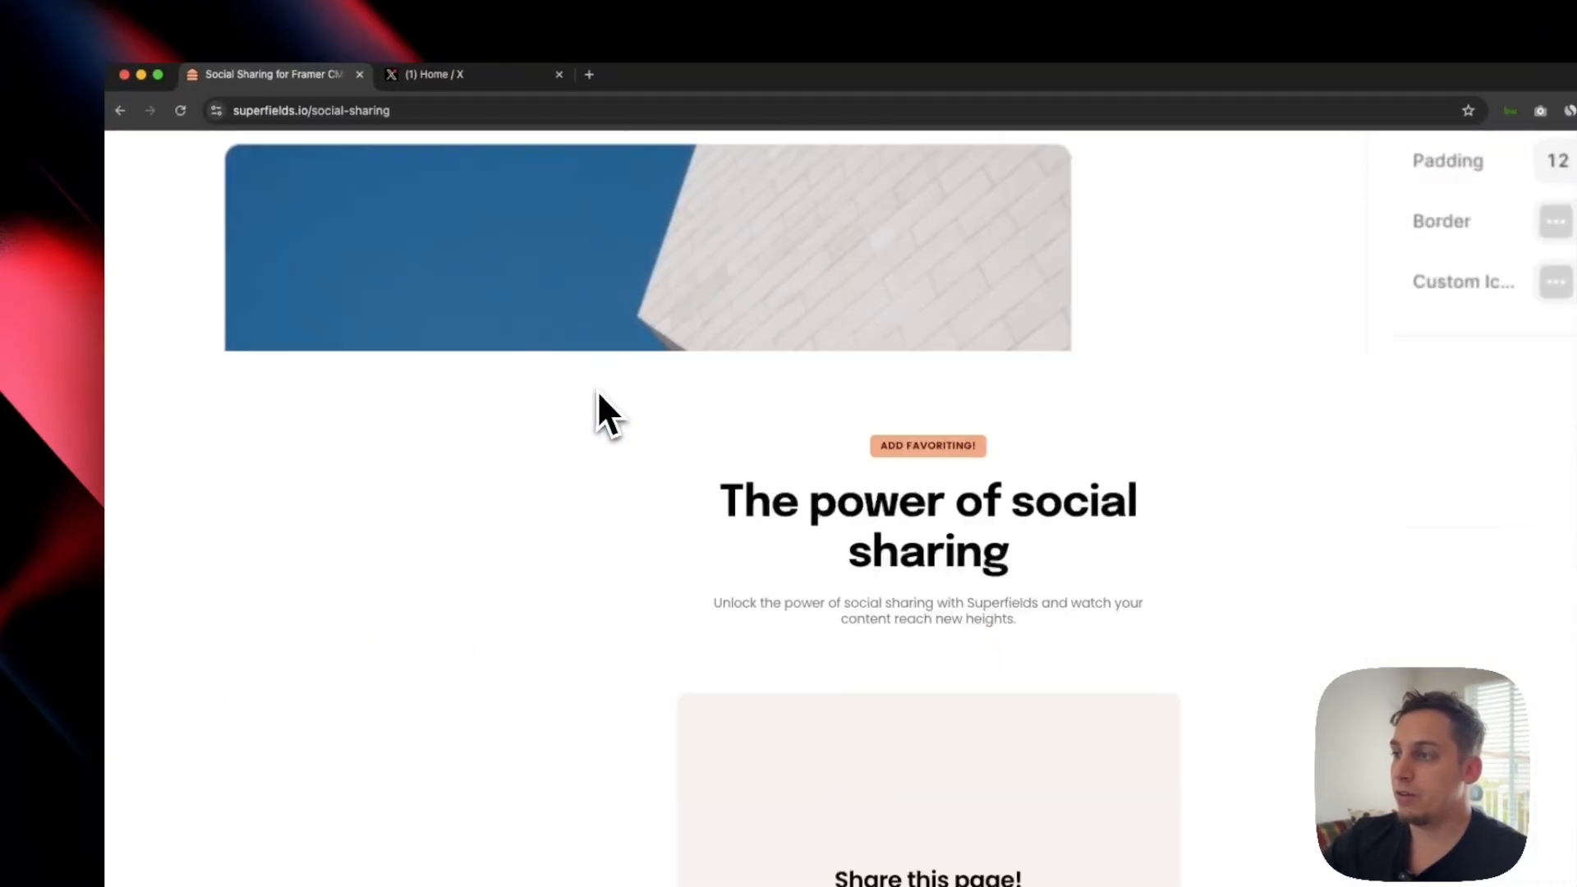
{"action": "scroll", "coordinate": [764, 401], "scroll_direction": "down", "scroll_amount": 5}
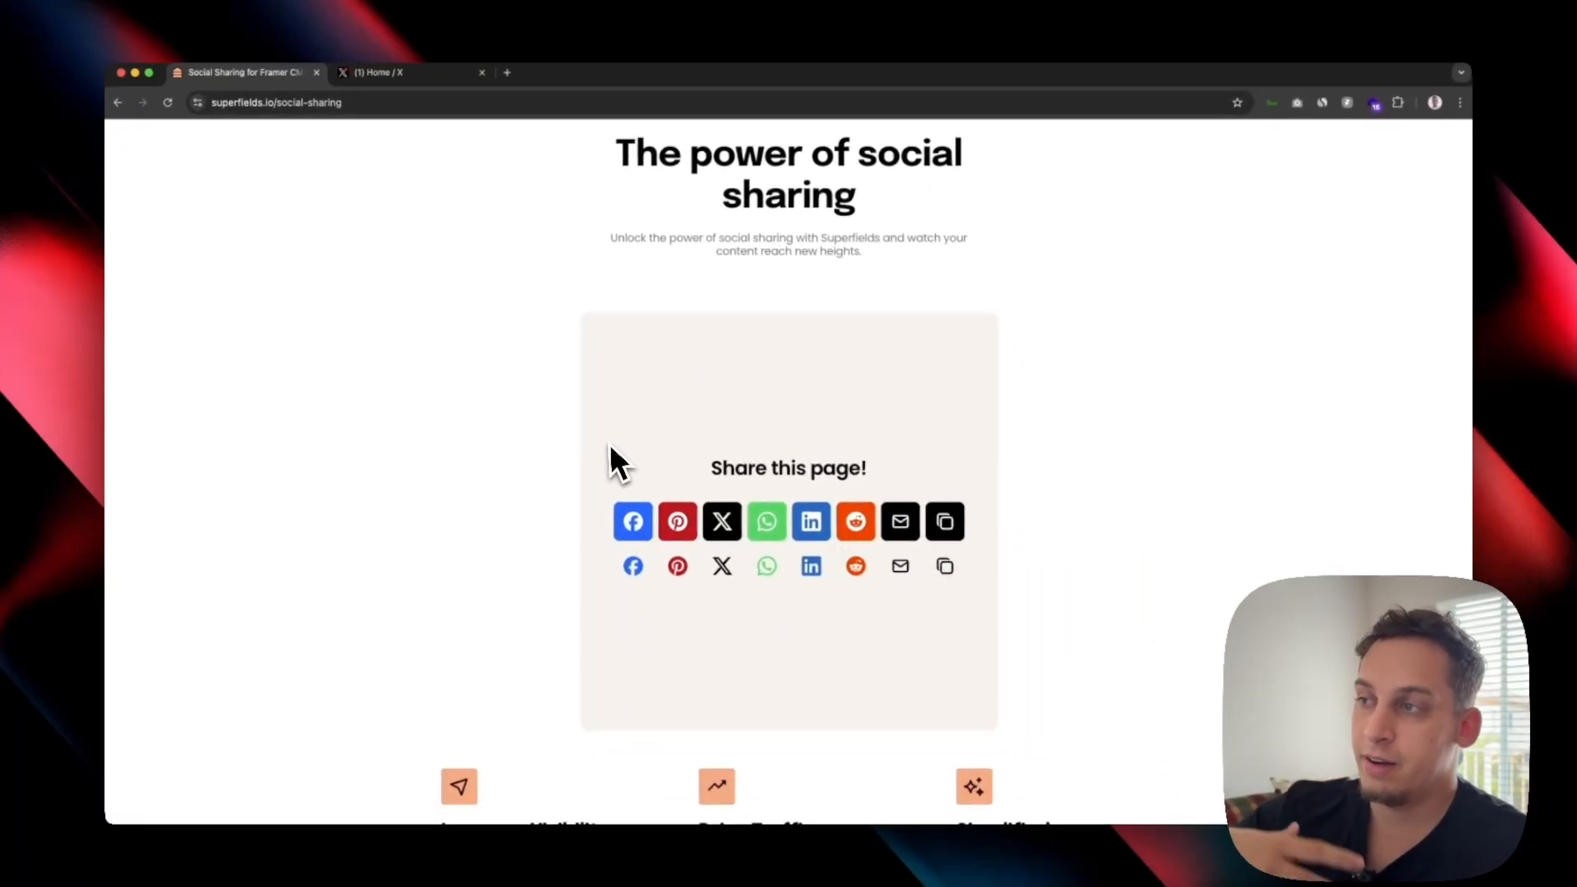
Open the Masonry Layout feature page and go to its demo gallery.
{"action": "scroll", "coordinate": [606, 411], "scroll_direction": "up", "scroll_amount": 1}
{"action": "scroll", "coordinate": [603, 389], "scroll_direction": "up", "scroll_amount": 10}
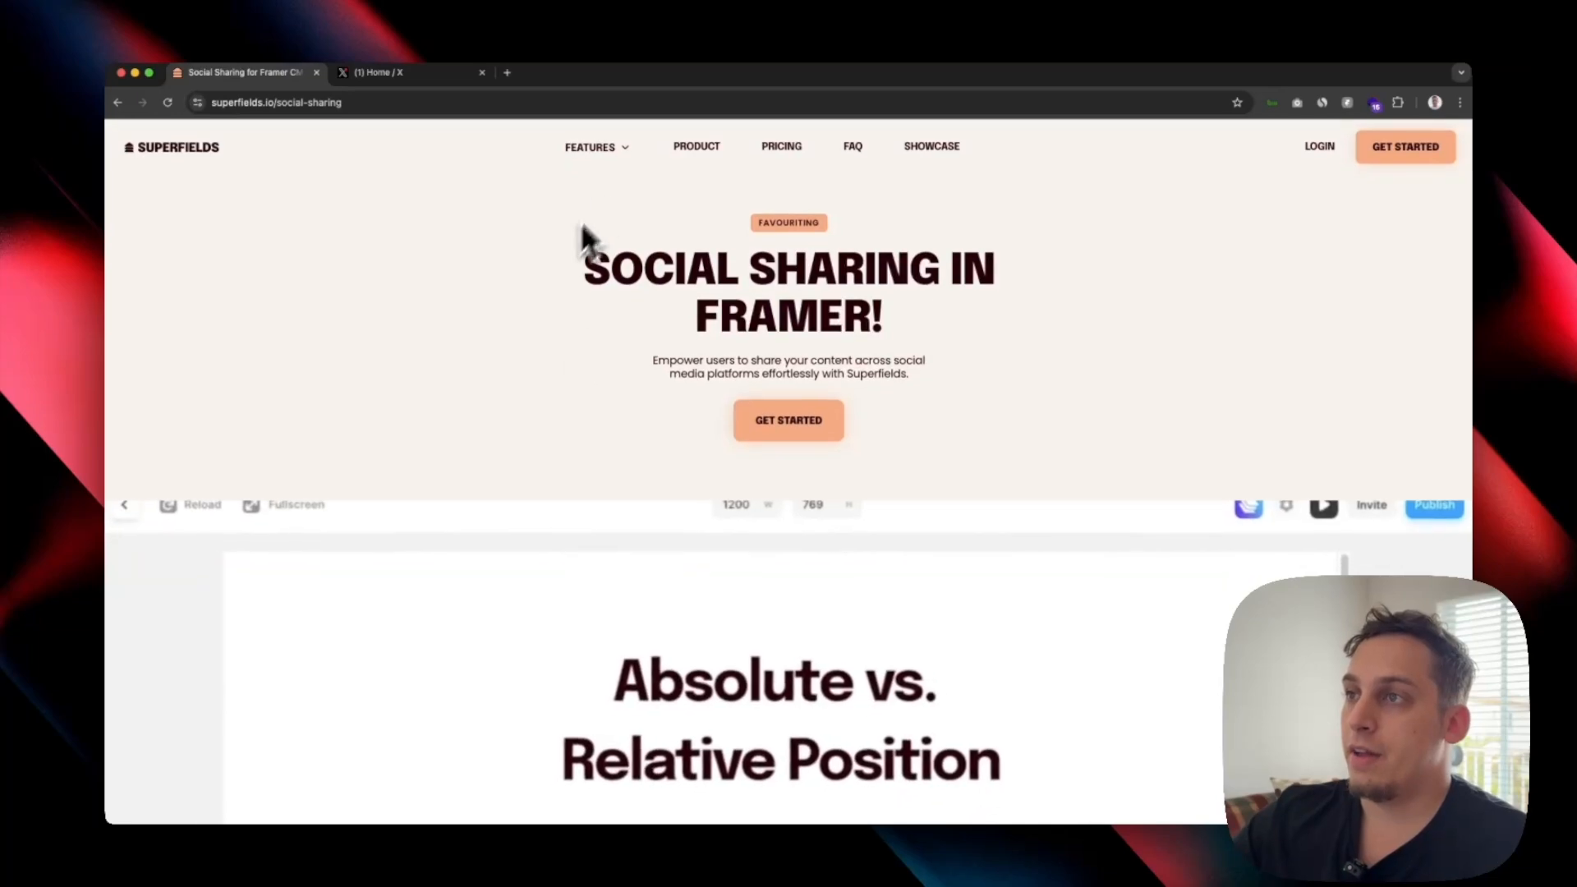
{"action": "mouse_move", "coordinate": [609, 150]}
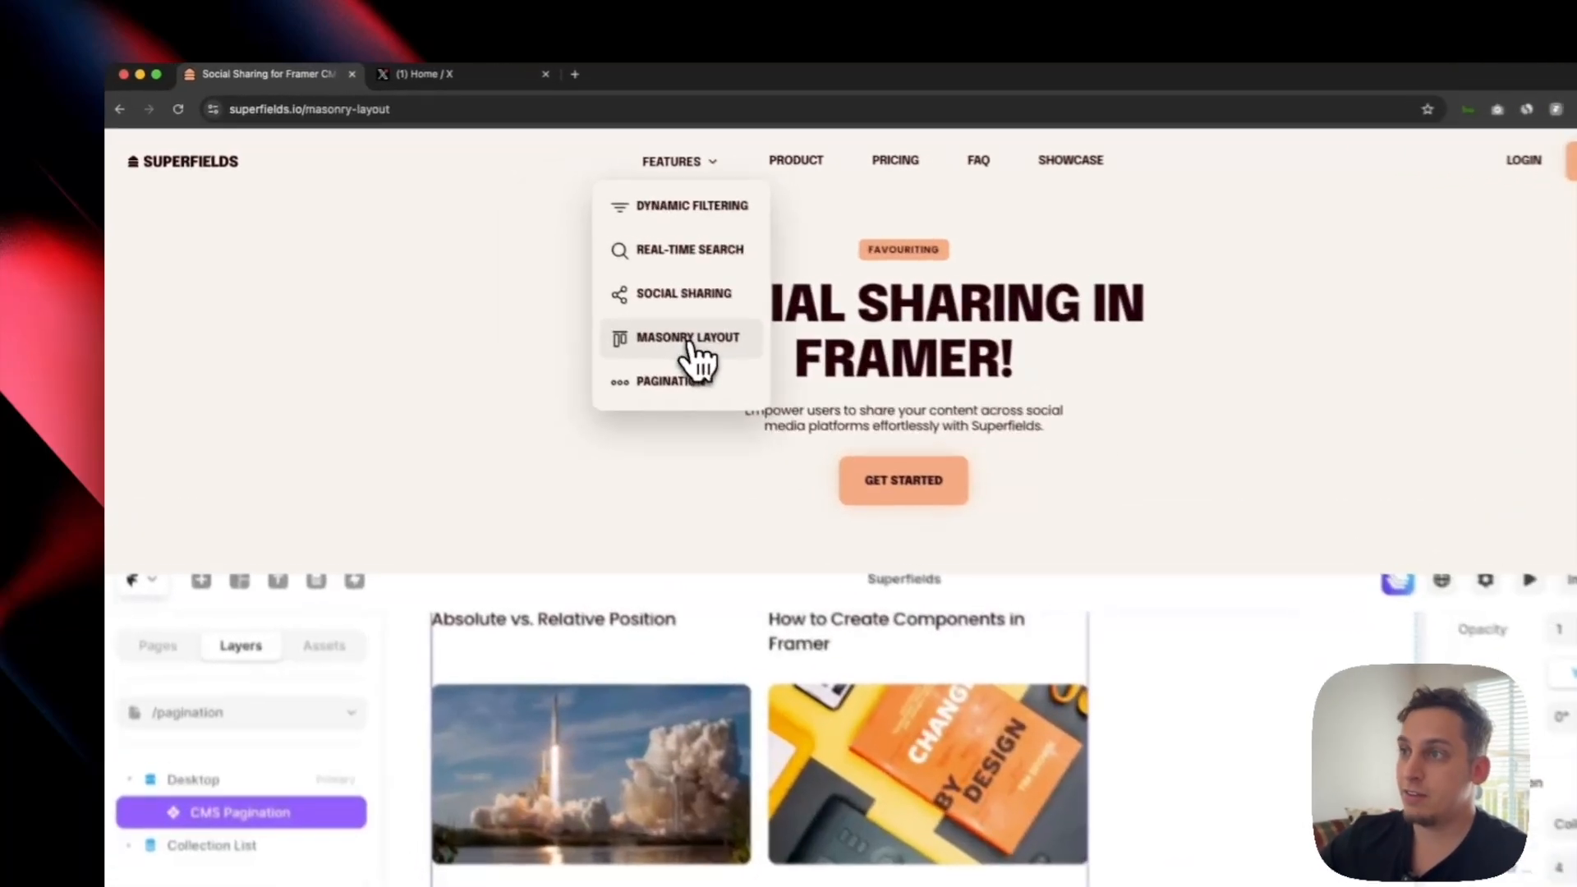
{"action": "left_click", "coordinate": [605, 299]}
{"action": "scroll", "coordinate": [821, 411], "scroll_direction": "down", "scroll_amount": 10}
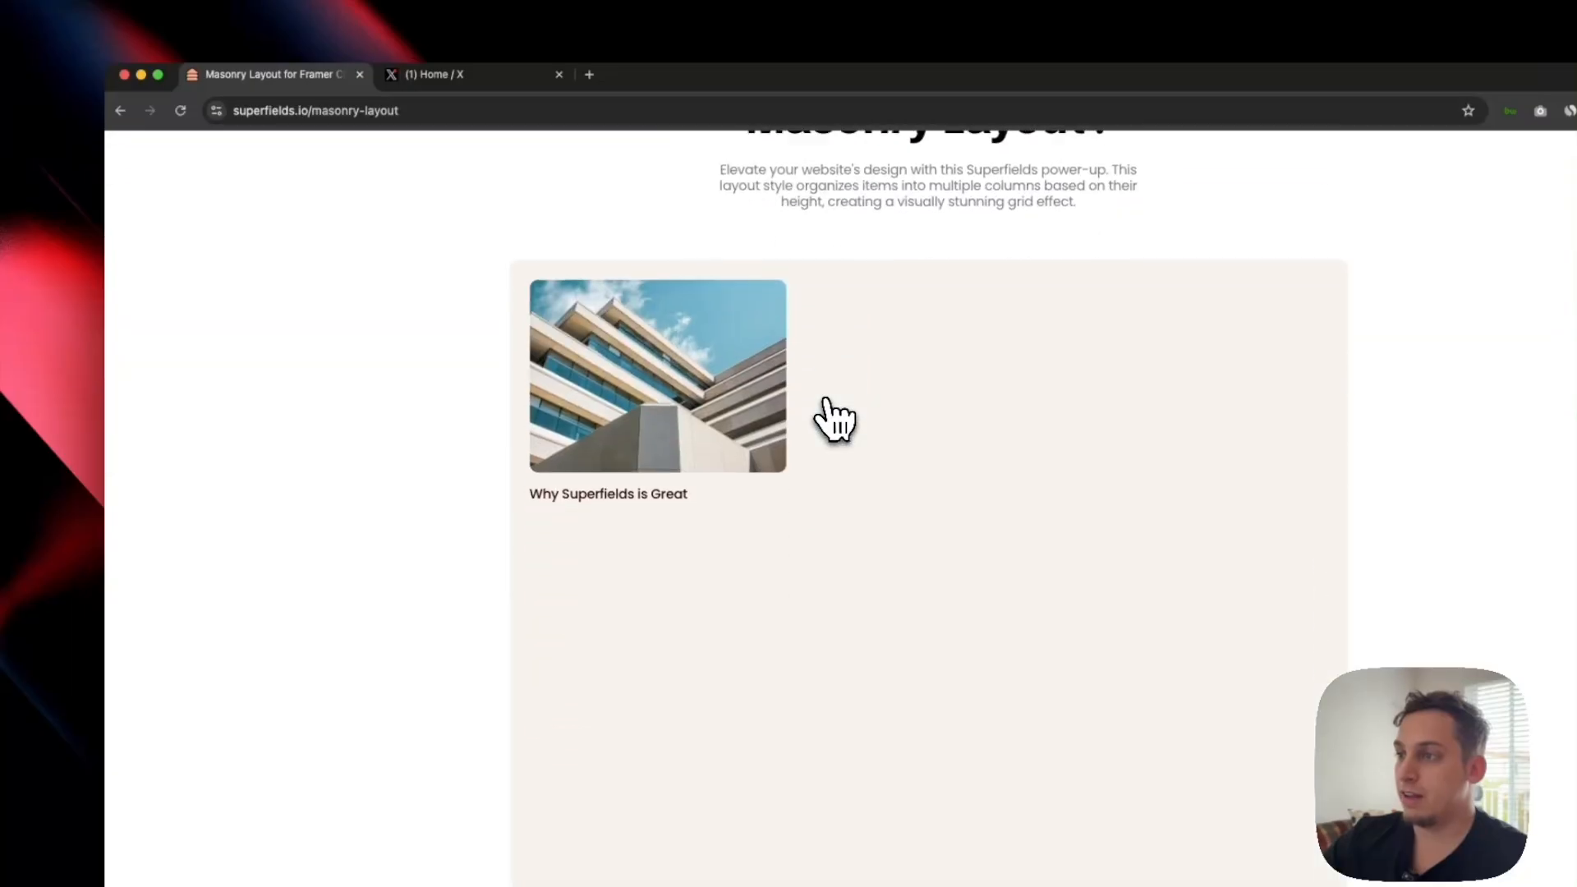
Examine the masonry demo gallery, the feature descriptions below it and the Framer layout settings preview above it.
{"action": "scroll", "coordinate": [833, 419], "scroll_direction": "down", "scroll_amount": 2}
{"action": "scroll", "coordinate": [803, 370], "scroll_direction": "up", "scroll_amount": 5}
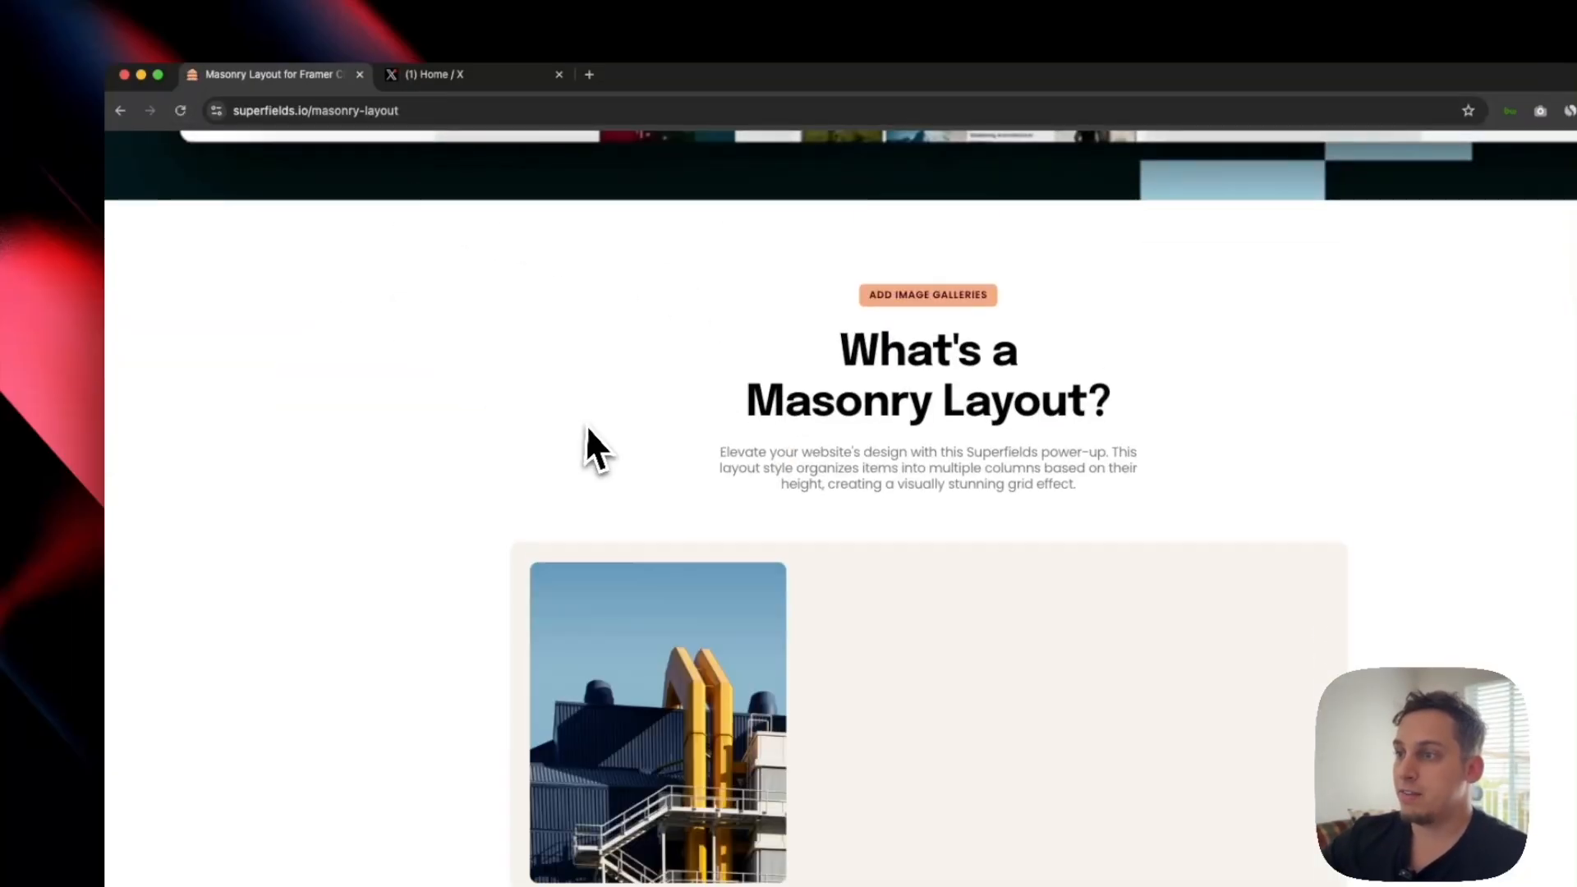
{"action": "scroll", "coordinate": [585, 426], "scroll_direction": "down", "scroll_amount": 8}
{"action": "scroll", "coordinate": [600, 426], "scroll_direction": "down", "scroll_amount": 12}
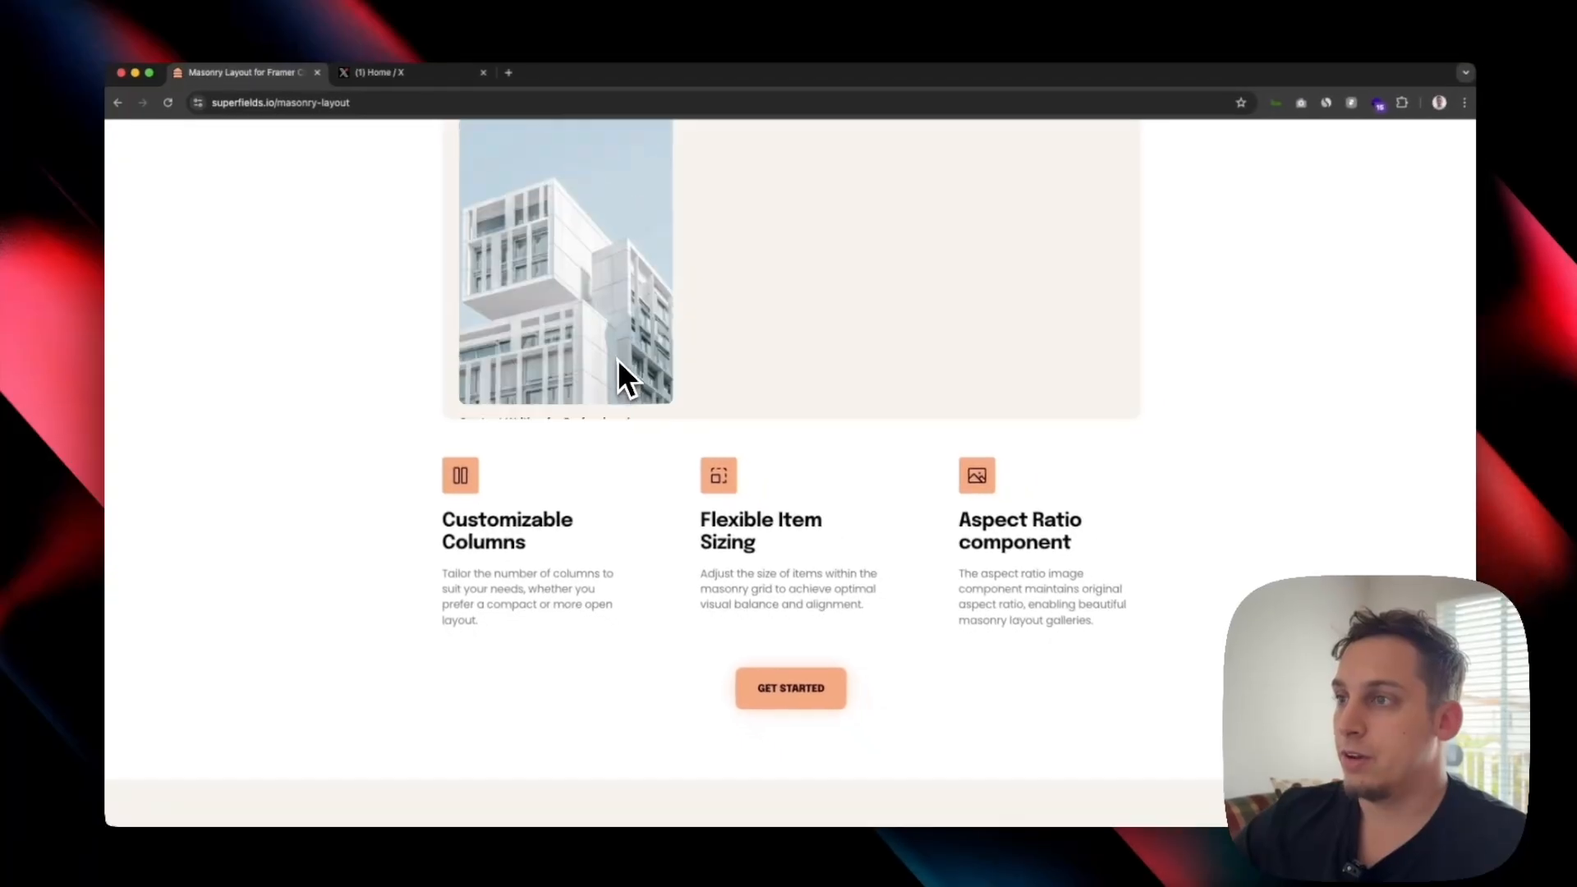
{"action": "scroll", "coordinate": [705, 460], "scroll_direction": "up", "scroll_amount": 10}
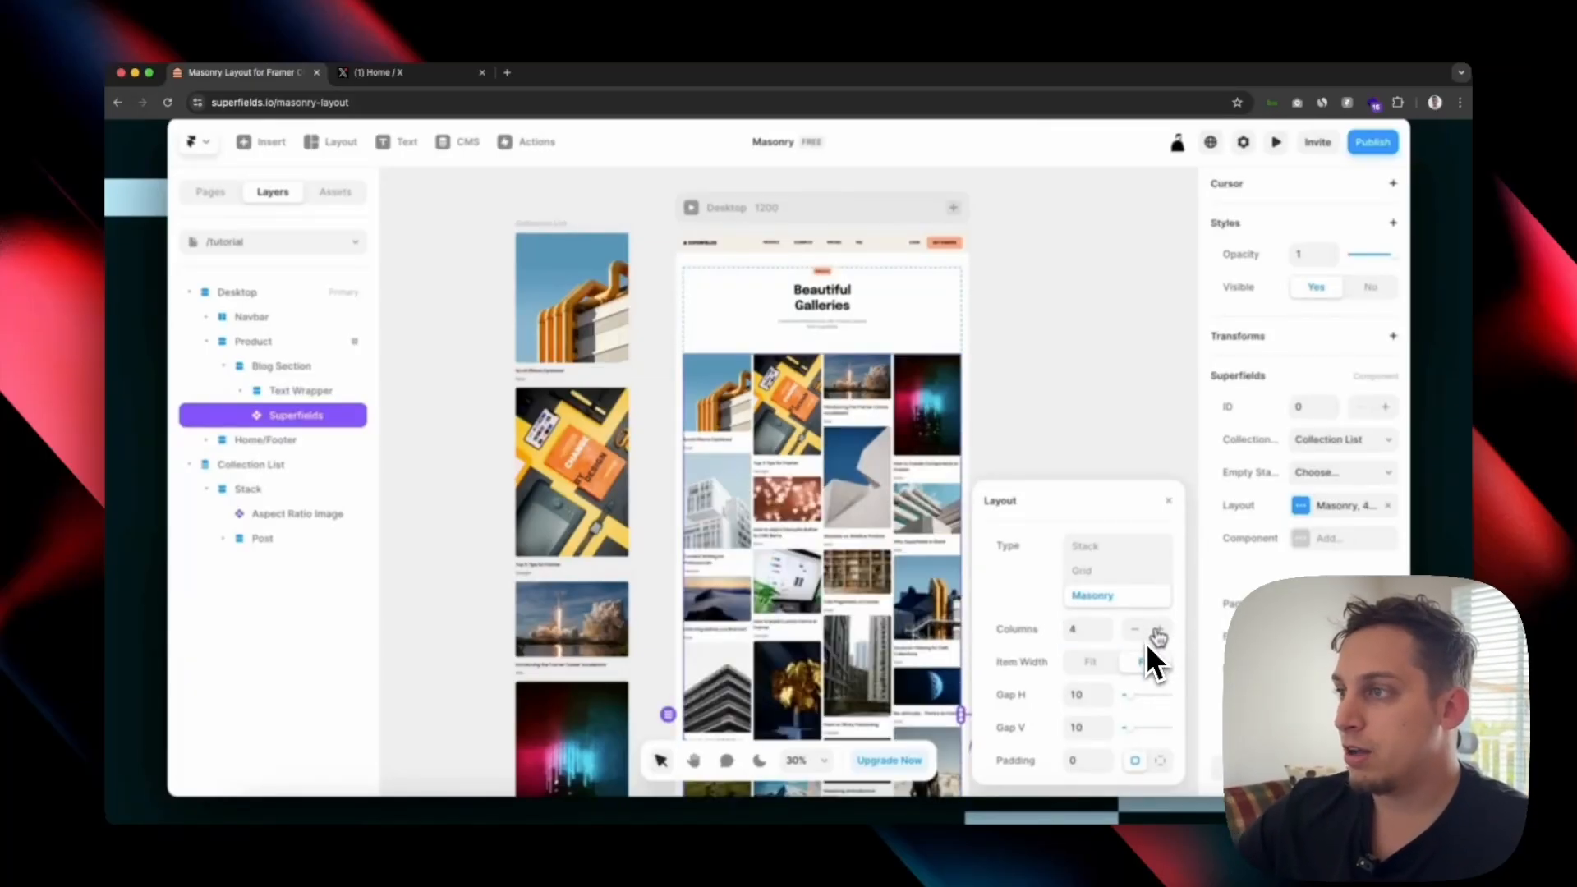
{"action": "scroll", "coordinate": [810, 441], "scroll_direction": "down", "scroll_amount": 15}
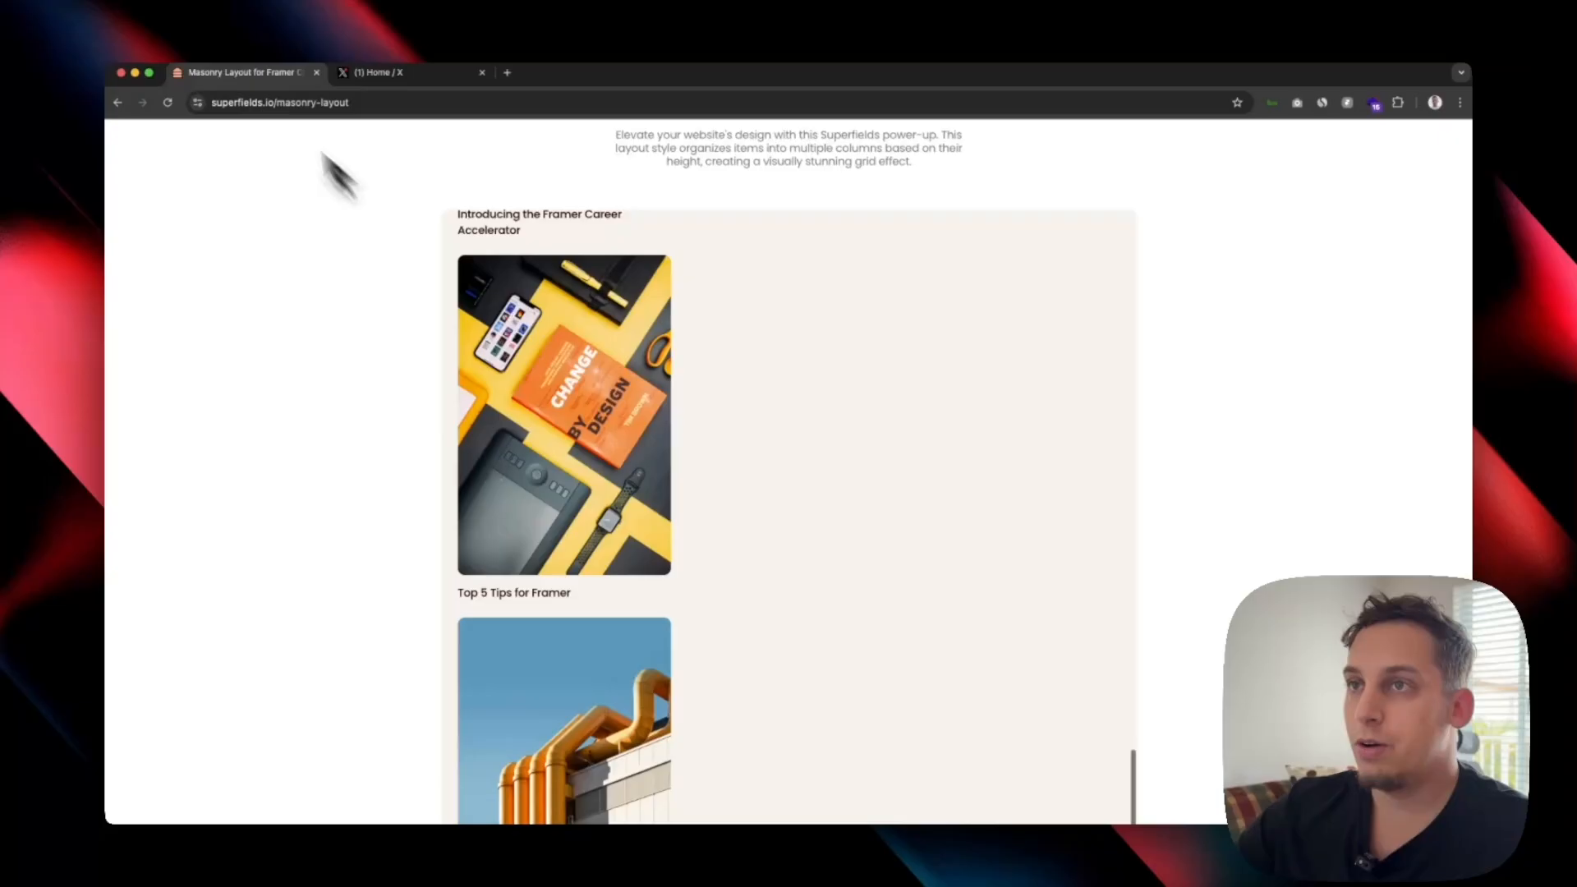
{"action": "scroll", "coordinate": [588, 287], "scroll_direction": "down", "scroll_amount": 10}
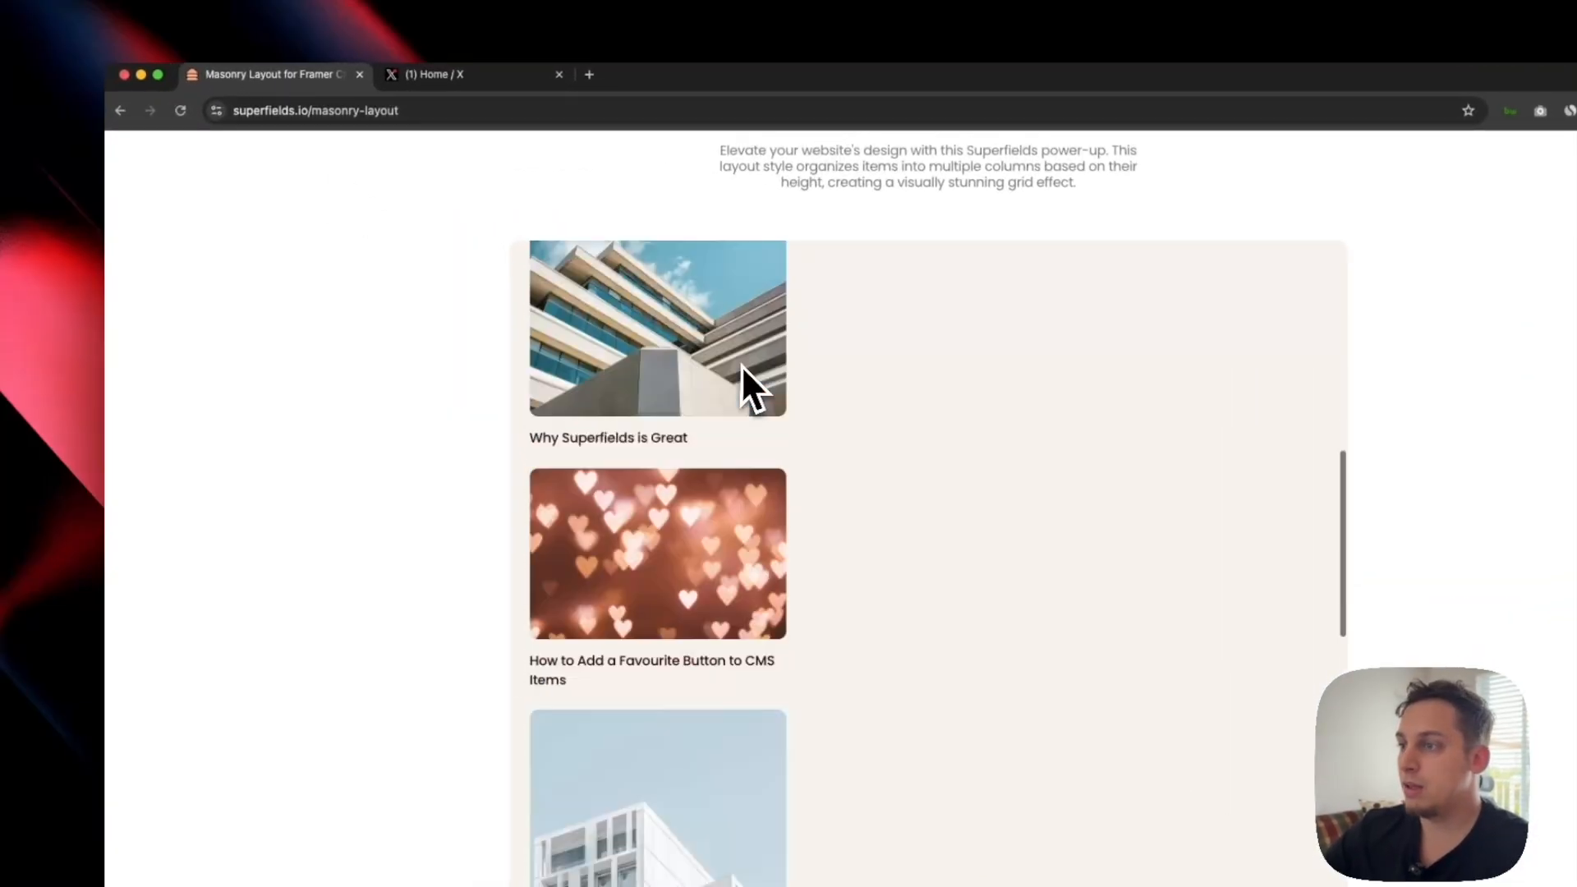
{"action": "scroll", "coordinate": [741, 364], "scroll_direction": "down", "scroll_amount": 5}
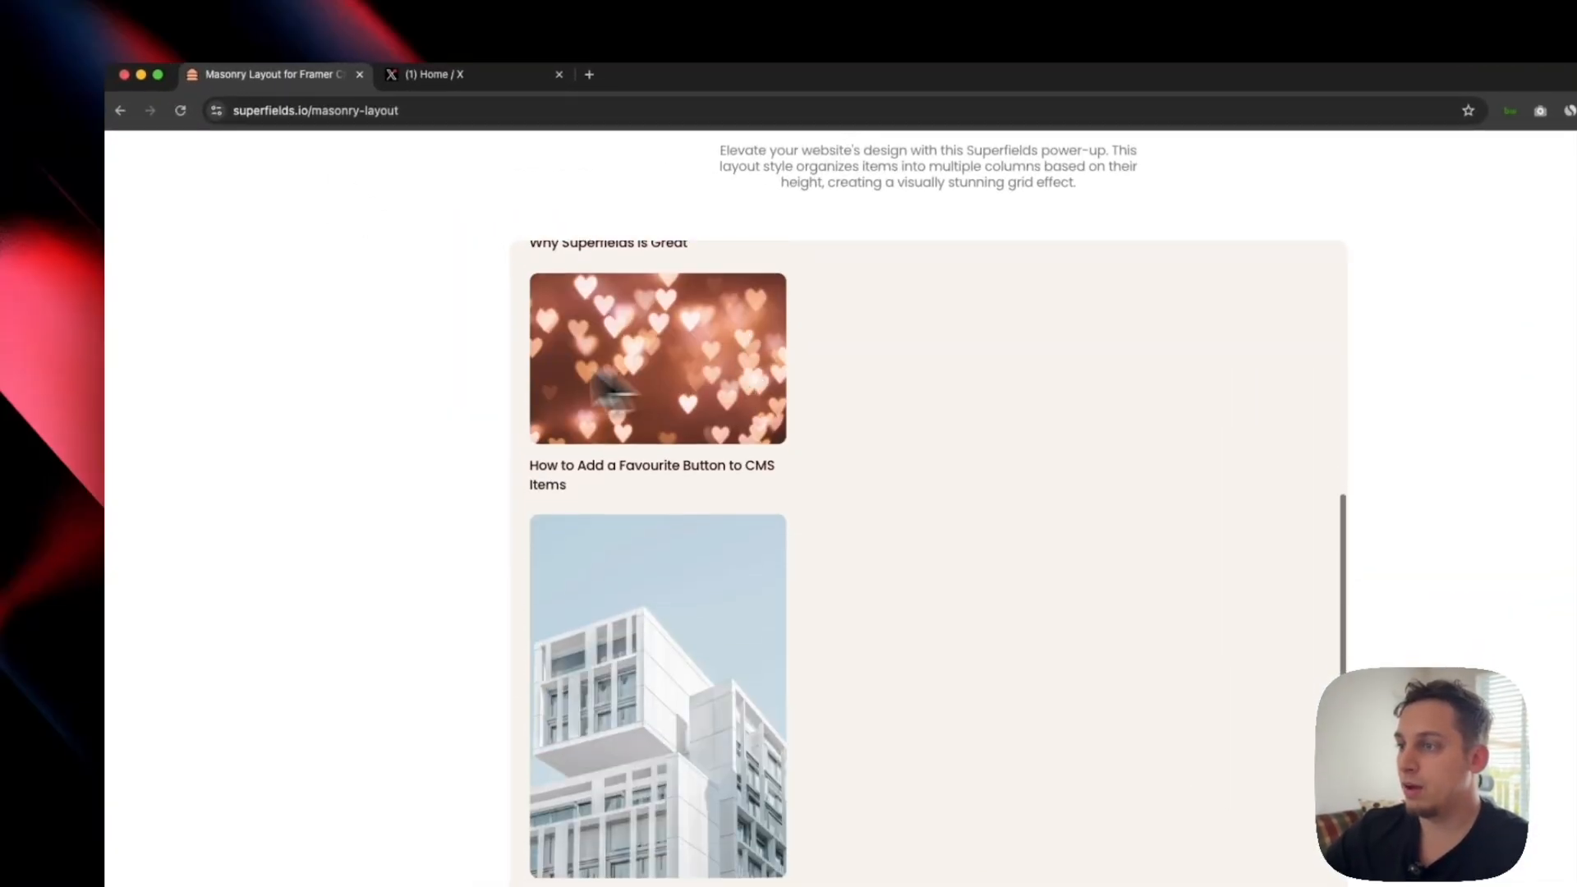
Open the Pagination feature page and go to its paginated collection demo.
{"action": "scroll", "coordinate": [386, 330], "scroll_direction": "down", "scroll_amount": 10}
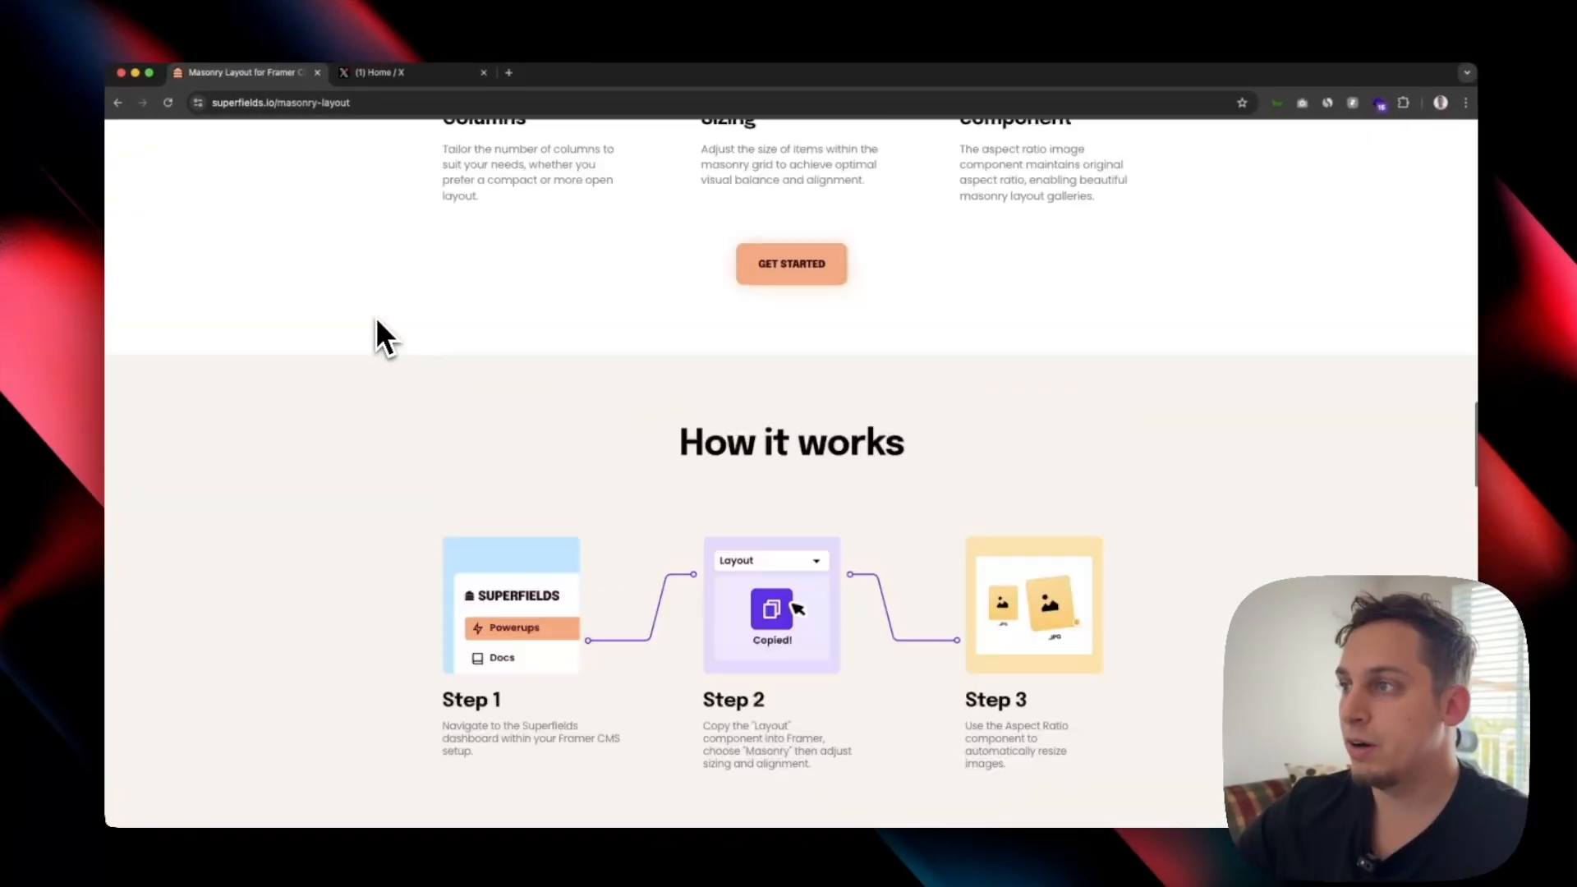
{"action": "scroll", "coordinate": [377, 317], "scroll_direction": "up", "scroll_amount": 20}
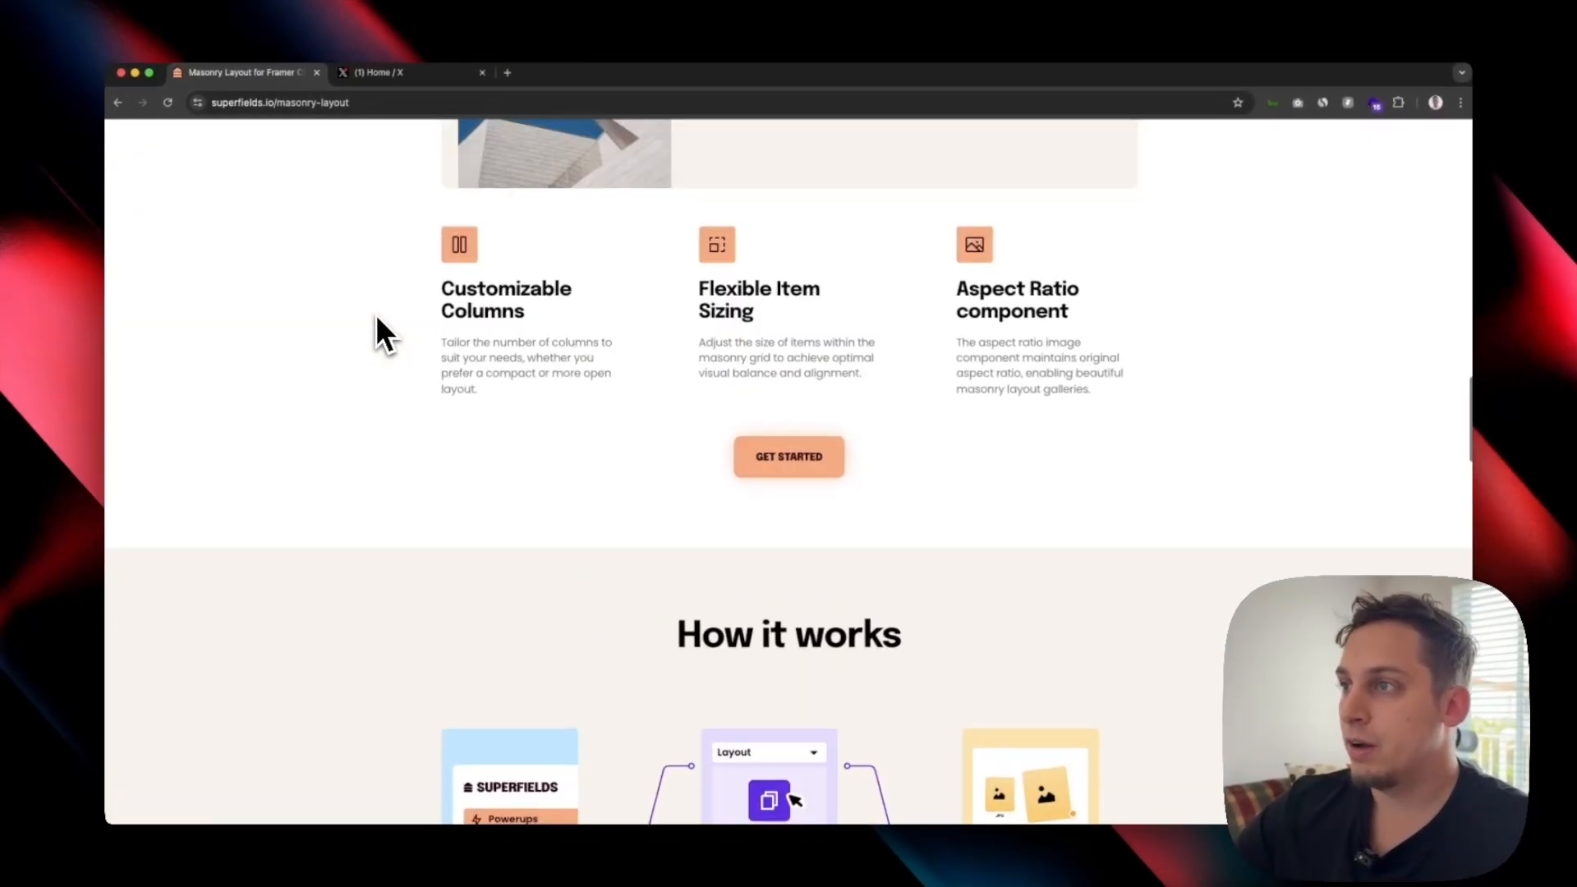
{"action": "mouse_move", "coordinate": [618, 150]}
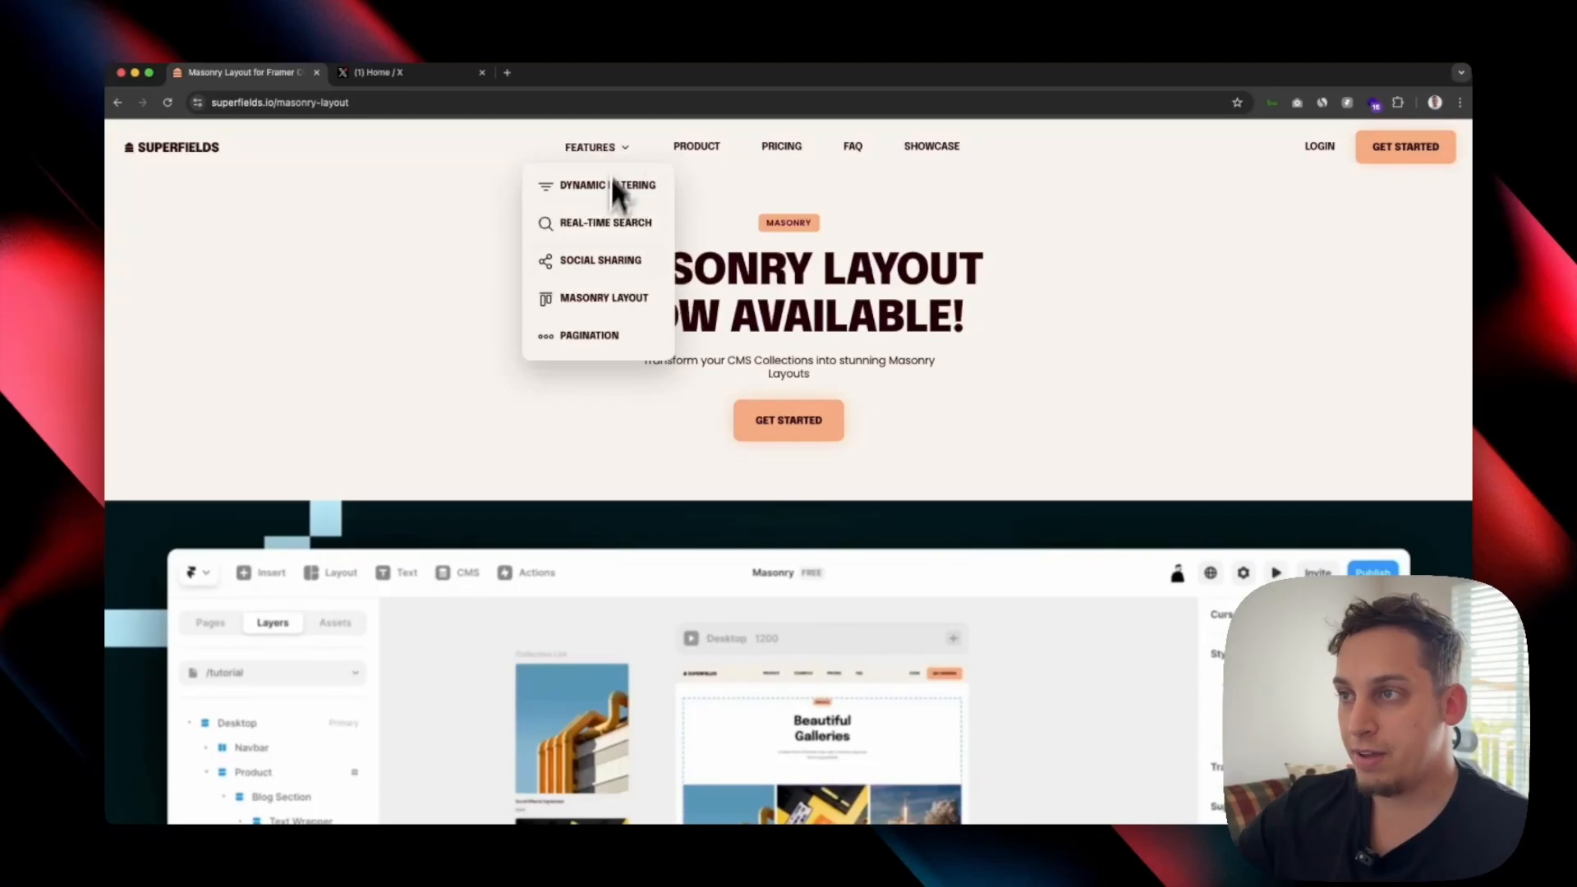
{"action": "left_click", "coordinate": [589, 335]}
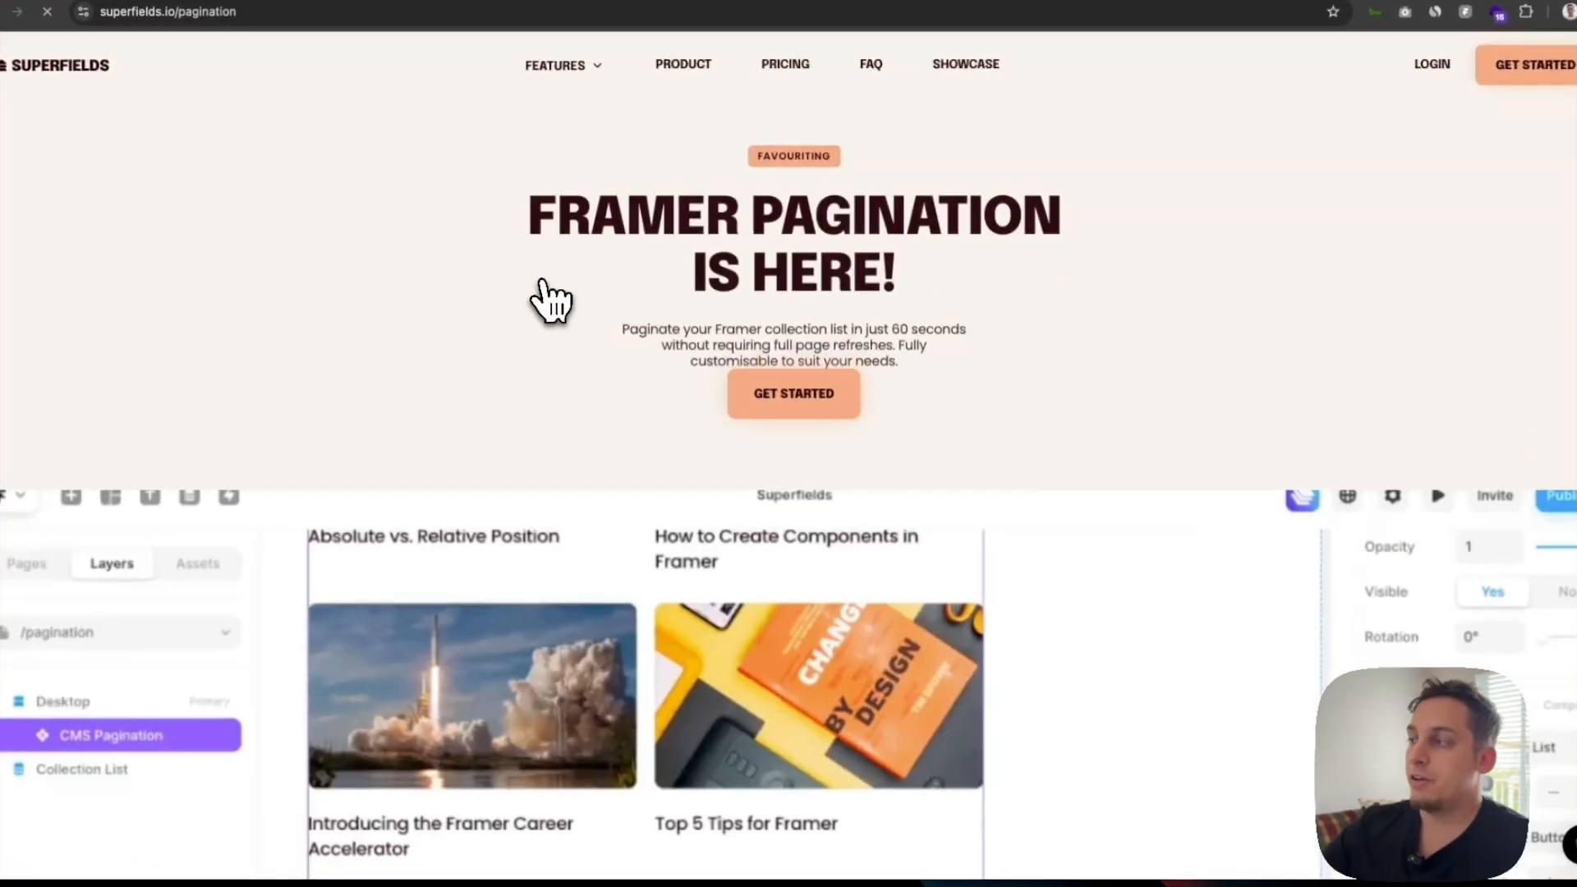
{"action": "scroll", "coordinate": [551, 300], "scroll_direction": "down", "scroll_amount": 15}
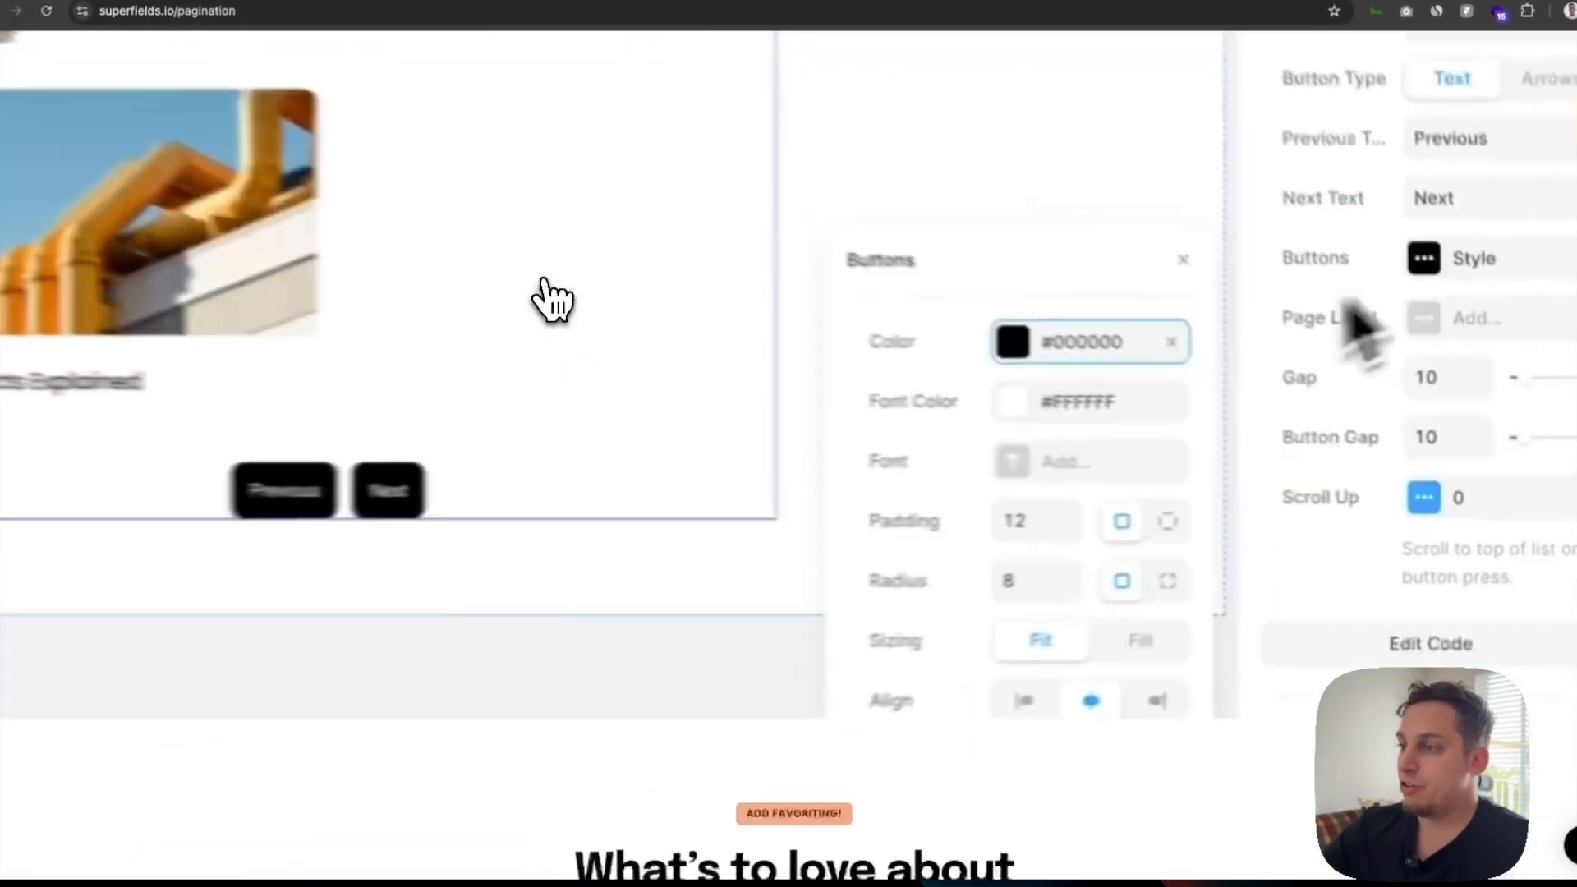
{"action": "scroll", "coordinate": [637, 388], "scroll_direction": "down", "scroll_amount": 2}
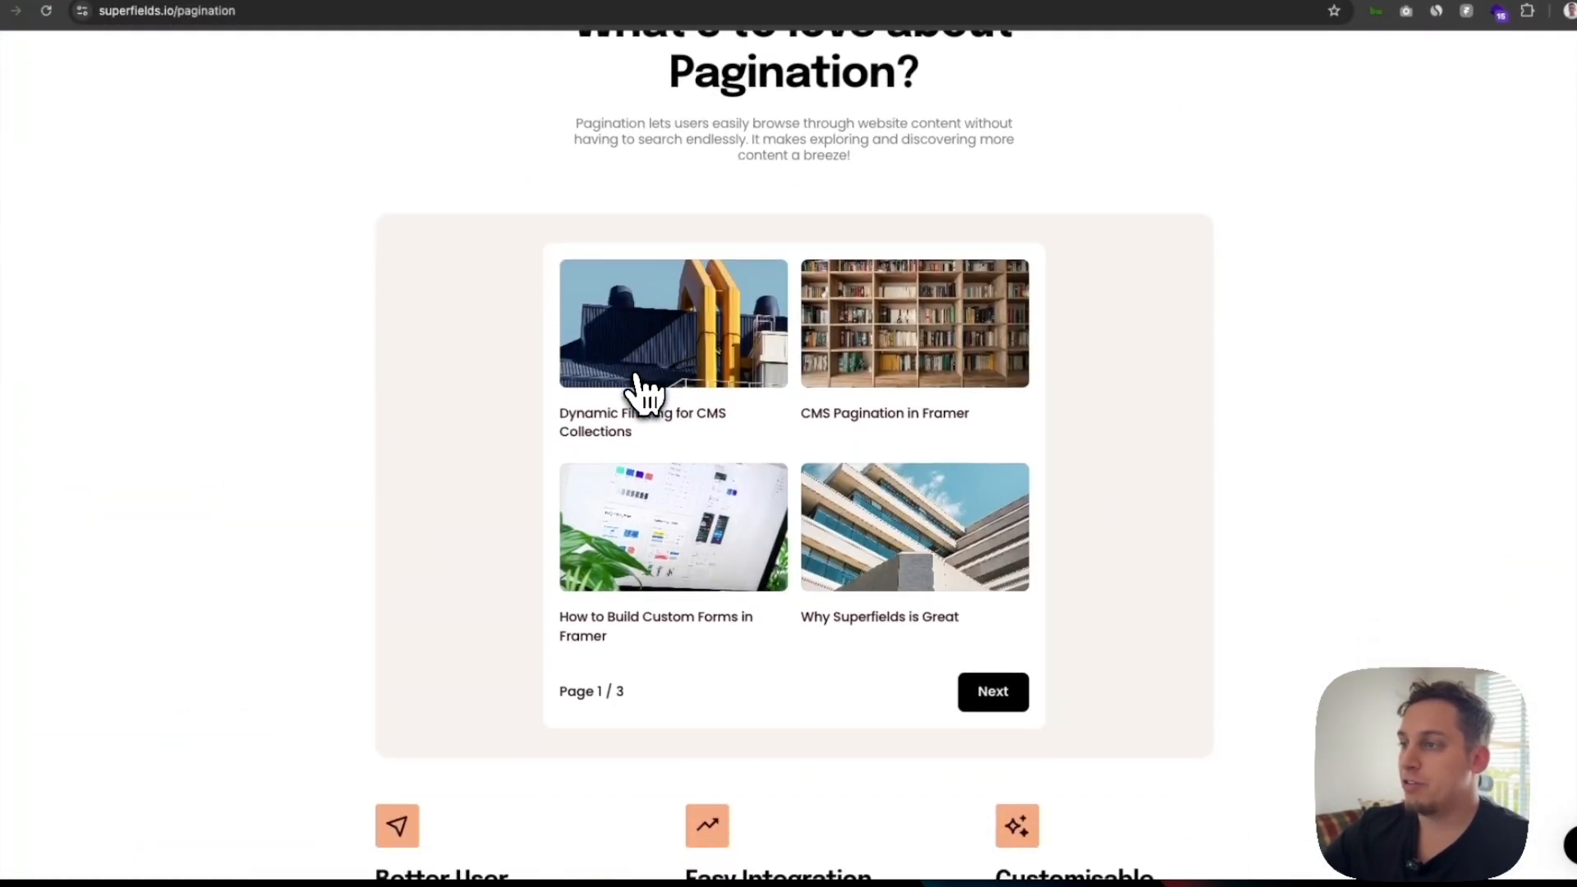
Browse the pagination demo forward to its last page, and return through the previous pages.
{"action": "left_click", "coordinate": [981, 702]}
{"action": "left_click", "coordinate": [990, 704]}
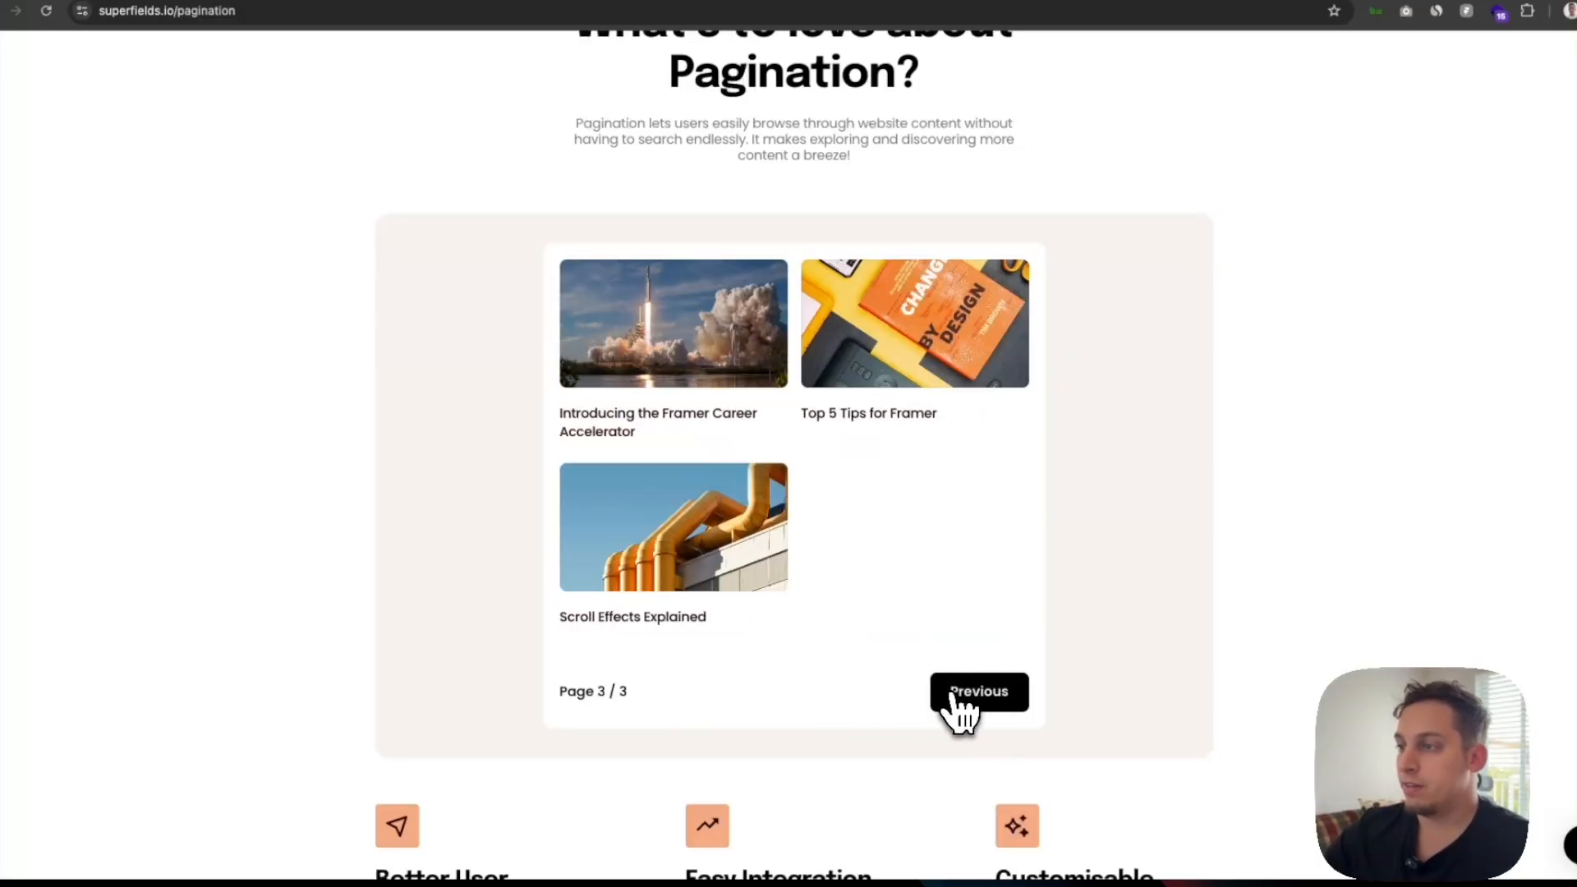
{"action": "left_click", "coordinate": [958, 702]}
{"action": "left_click", "coordinate": [923, 695]}
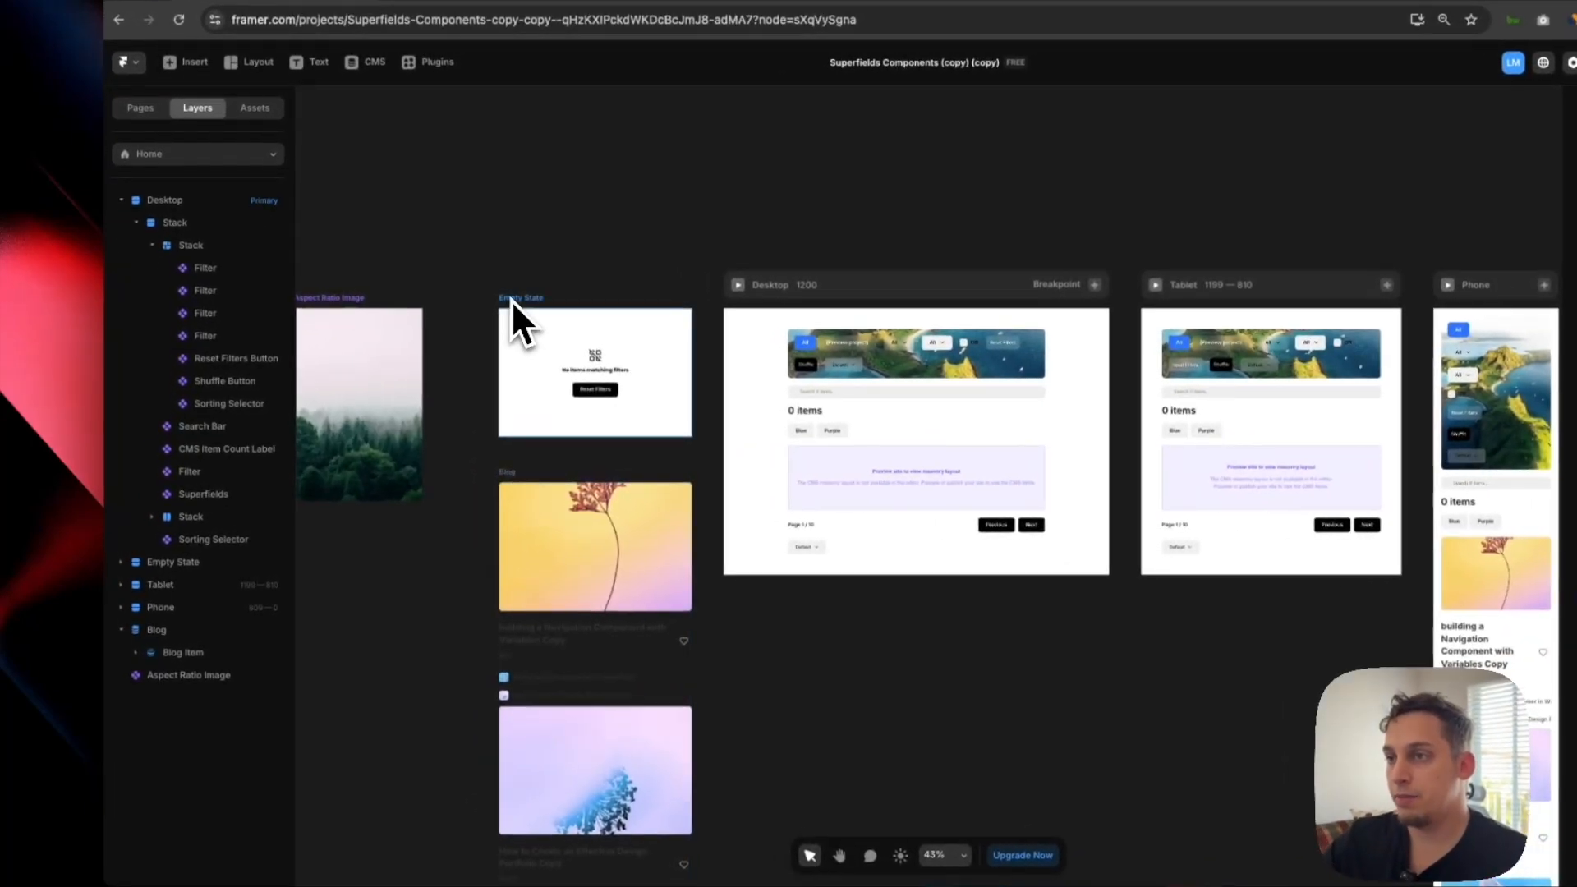
Look over the Superfields Components project in Framer, and briefly preview its Desktop breakpoint before returning to the canvas.
{"action": "scroll", "coordinate": [513, 303], "scroll_direction": "left", "scroll_amount": 3}
{"action": "left_click_drag", "start_coordinate": [401, 300], "coordinate": [445, 299]}
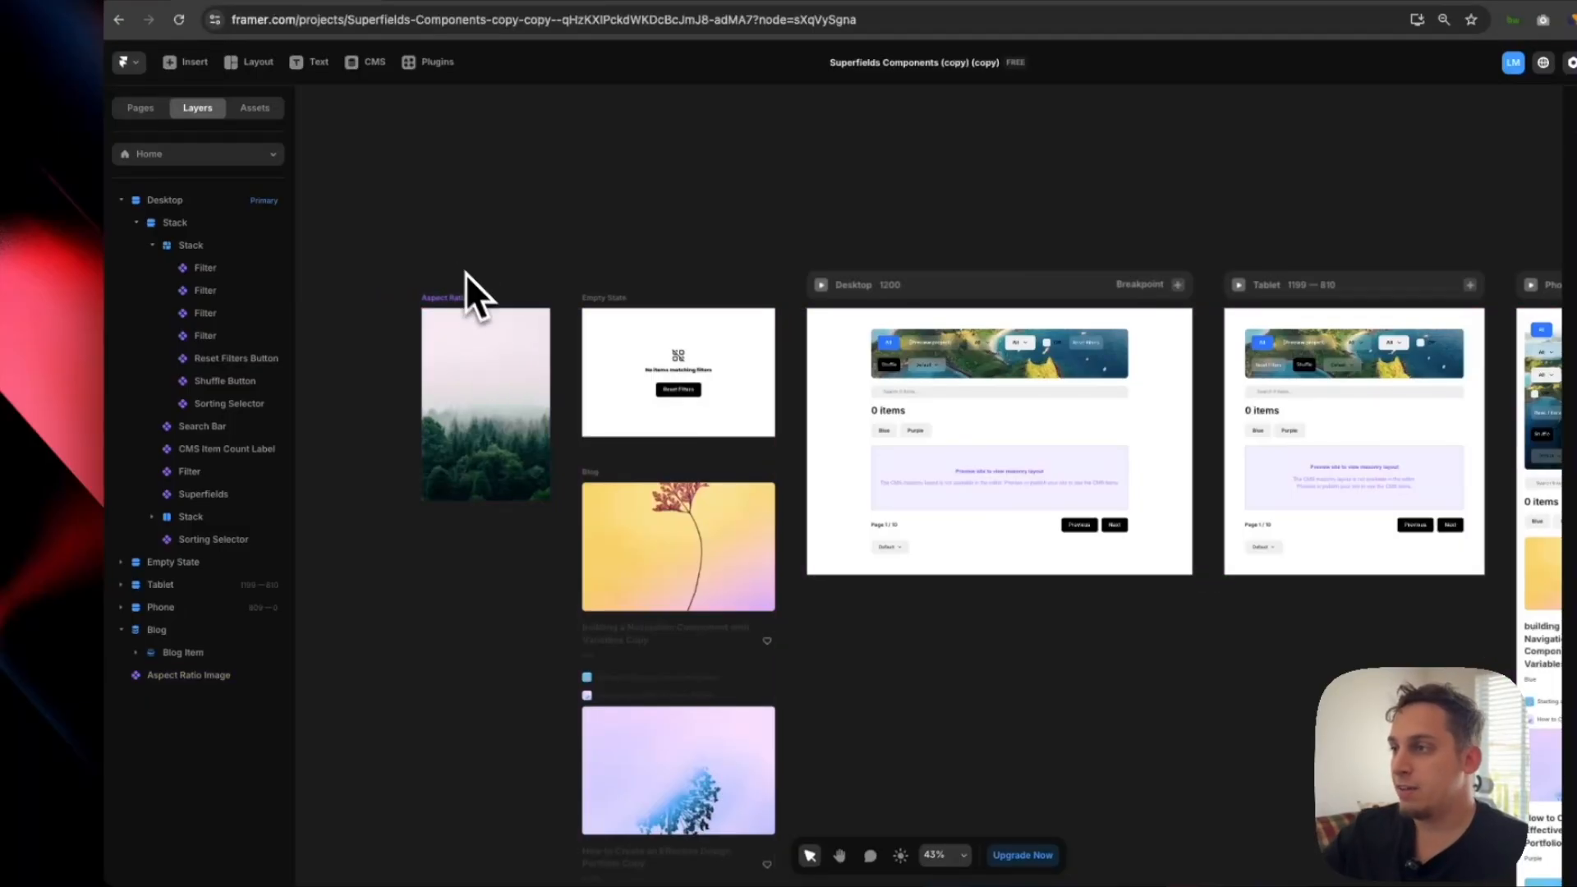
{"action": "scroll", "coordinate": [696, 318], "scroll_direction": "right", "scroll_amount": 3}
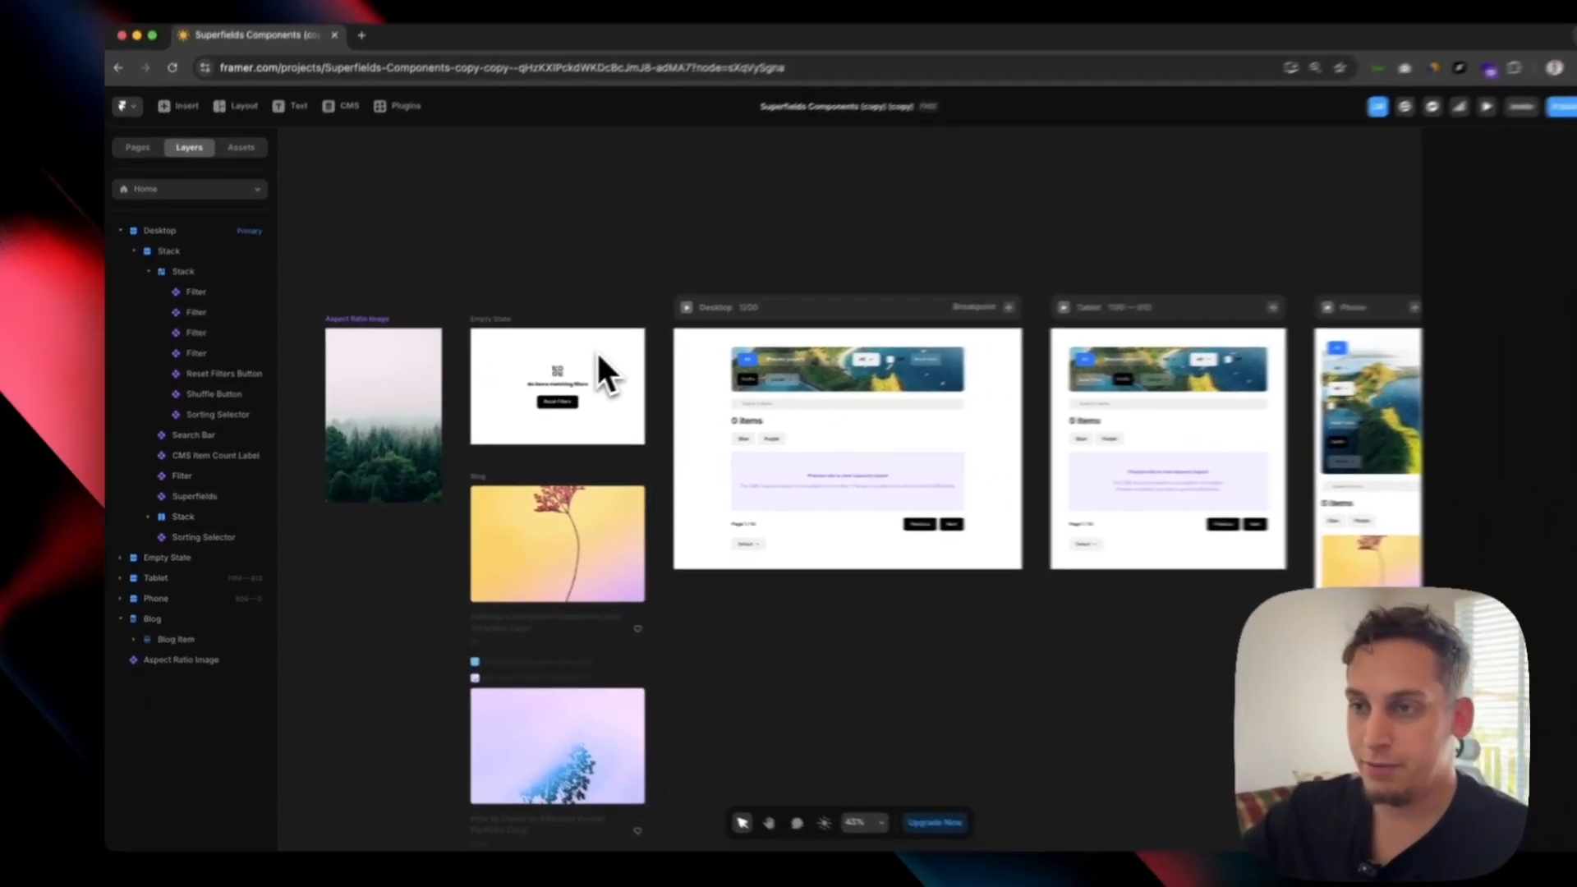
{"action": "scroll", "coordinate": [731, 324], "scroll_direction": "right", "scroll_amount": 2}
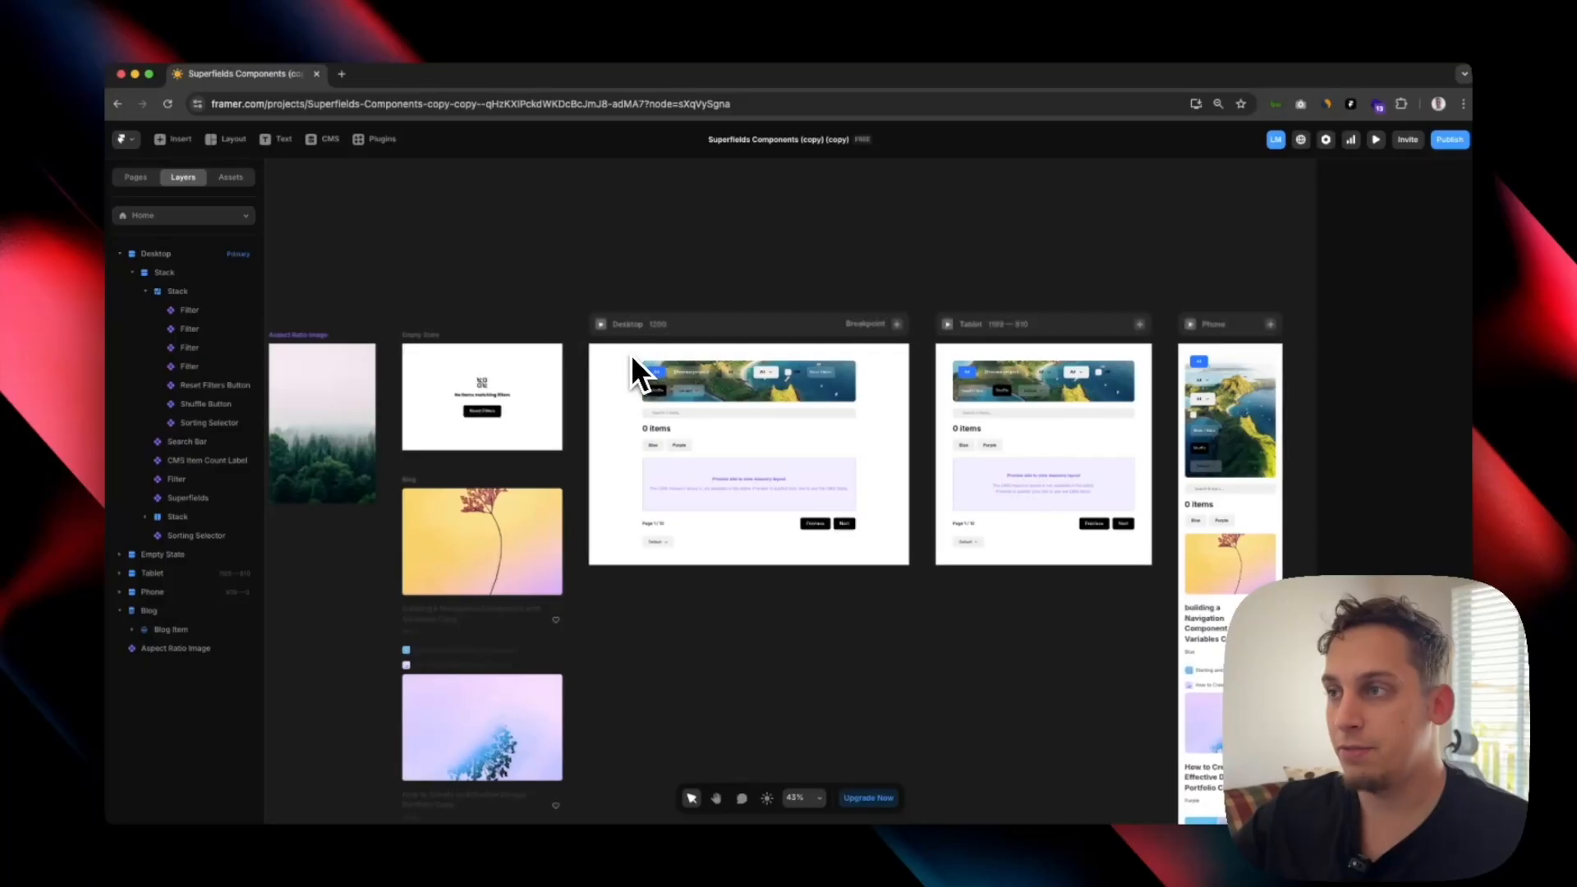
{"action": "scroll", "coordinate": [610, 332], "scroll_direction": "right", "scroll_amount": 2}
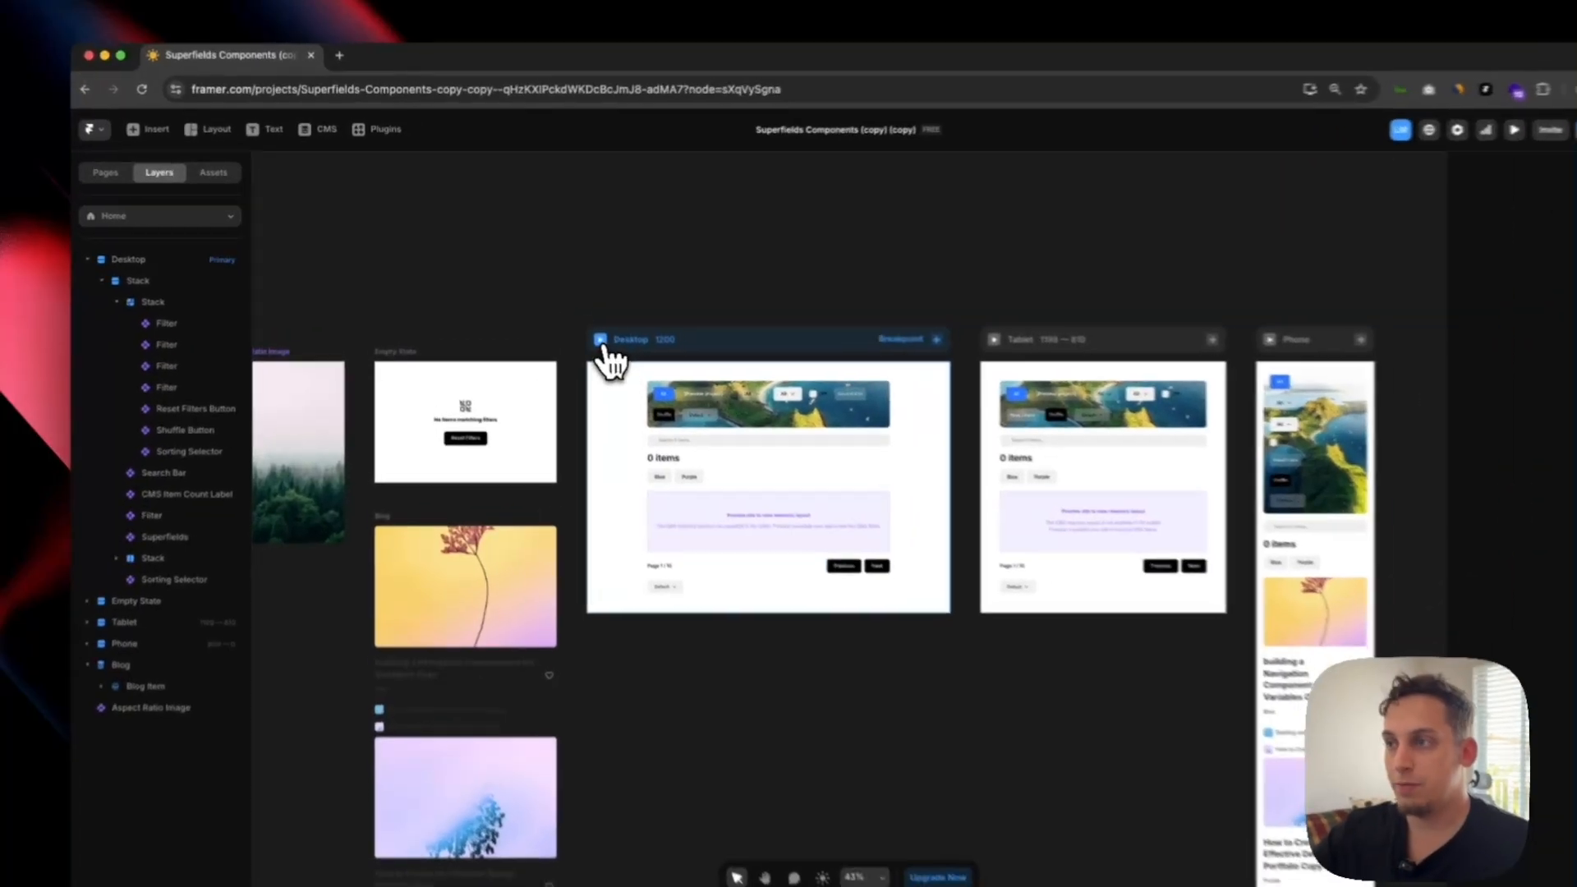
{"action": "left_click", "coordinate": [602, 344]}
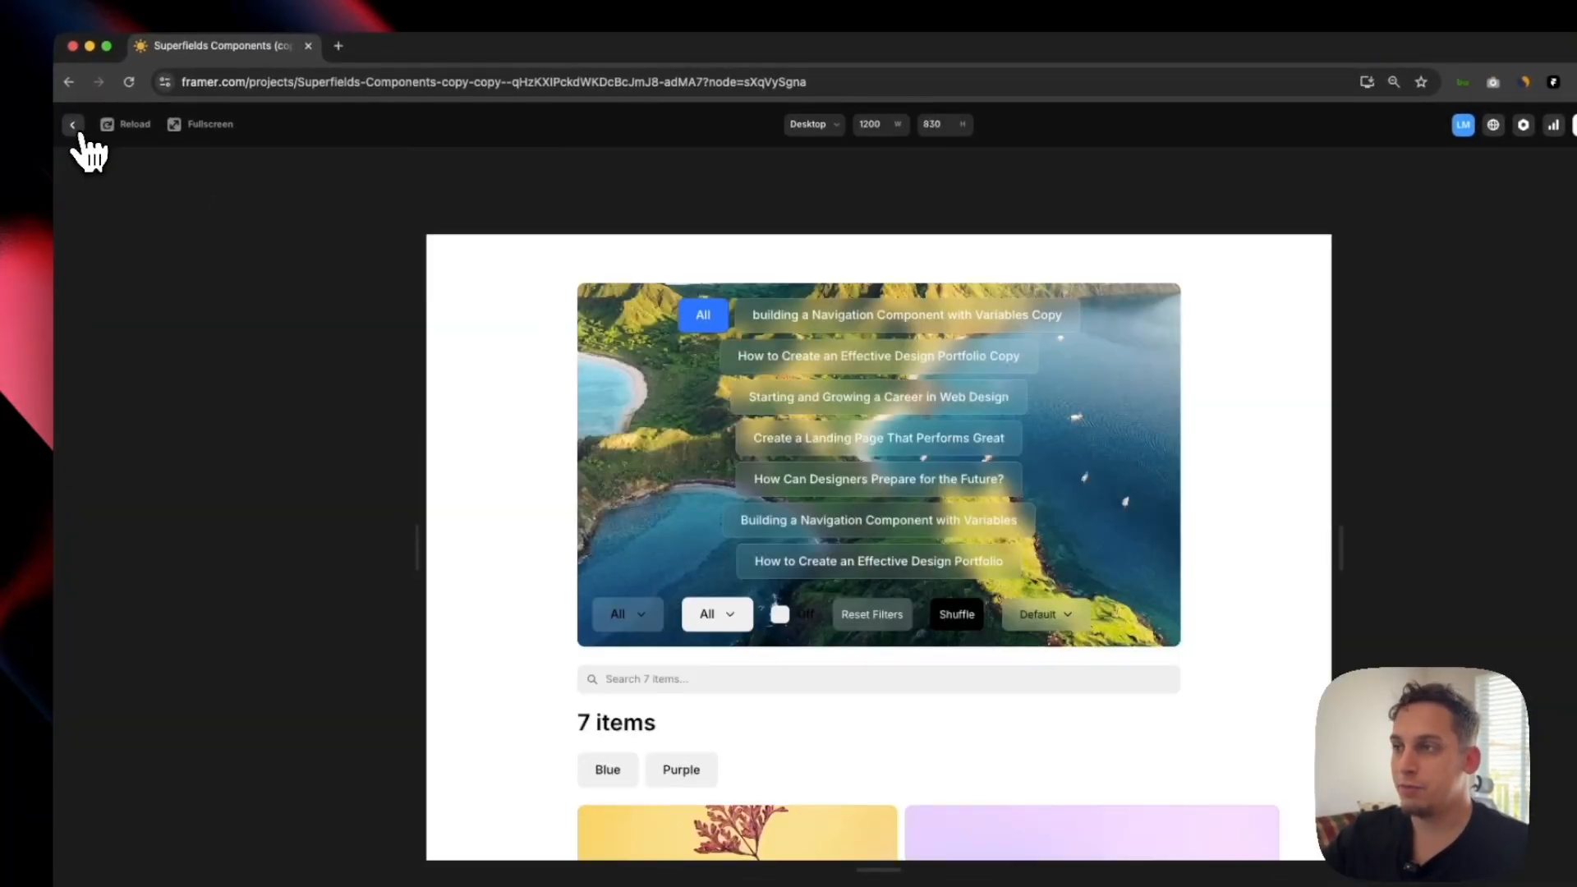
{"action": "left_click", "coordinate": [78, 130]}
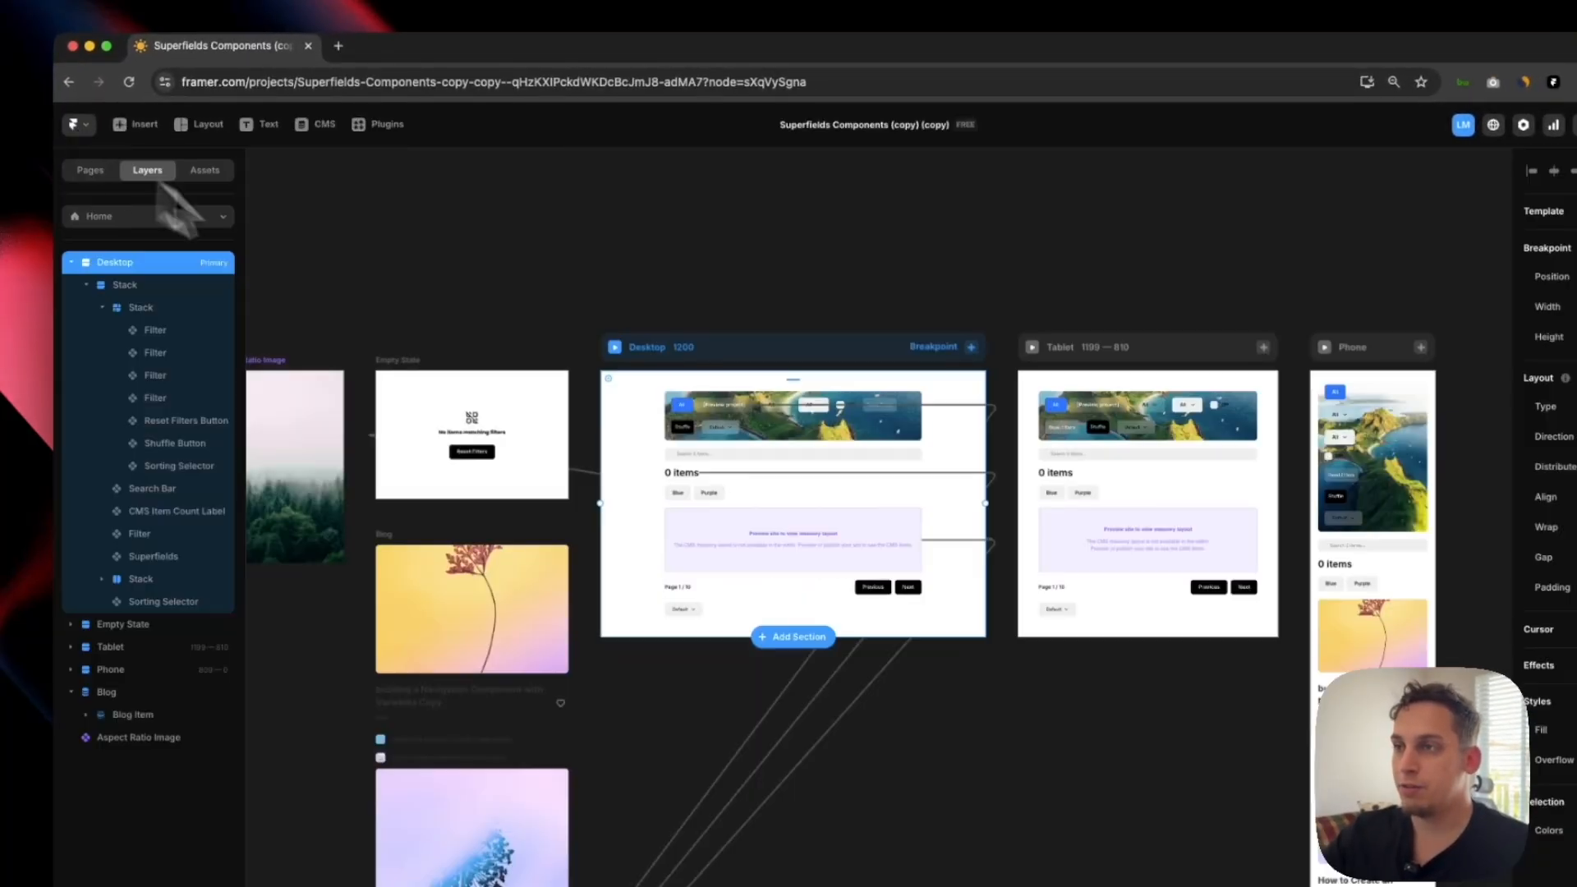
Inspect the Filter components and the Shuffle button in the Desktop banner stack, and briefly preview the page.
{"action": "left_click", "coordinate": [682, 421]}
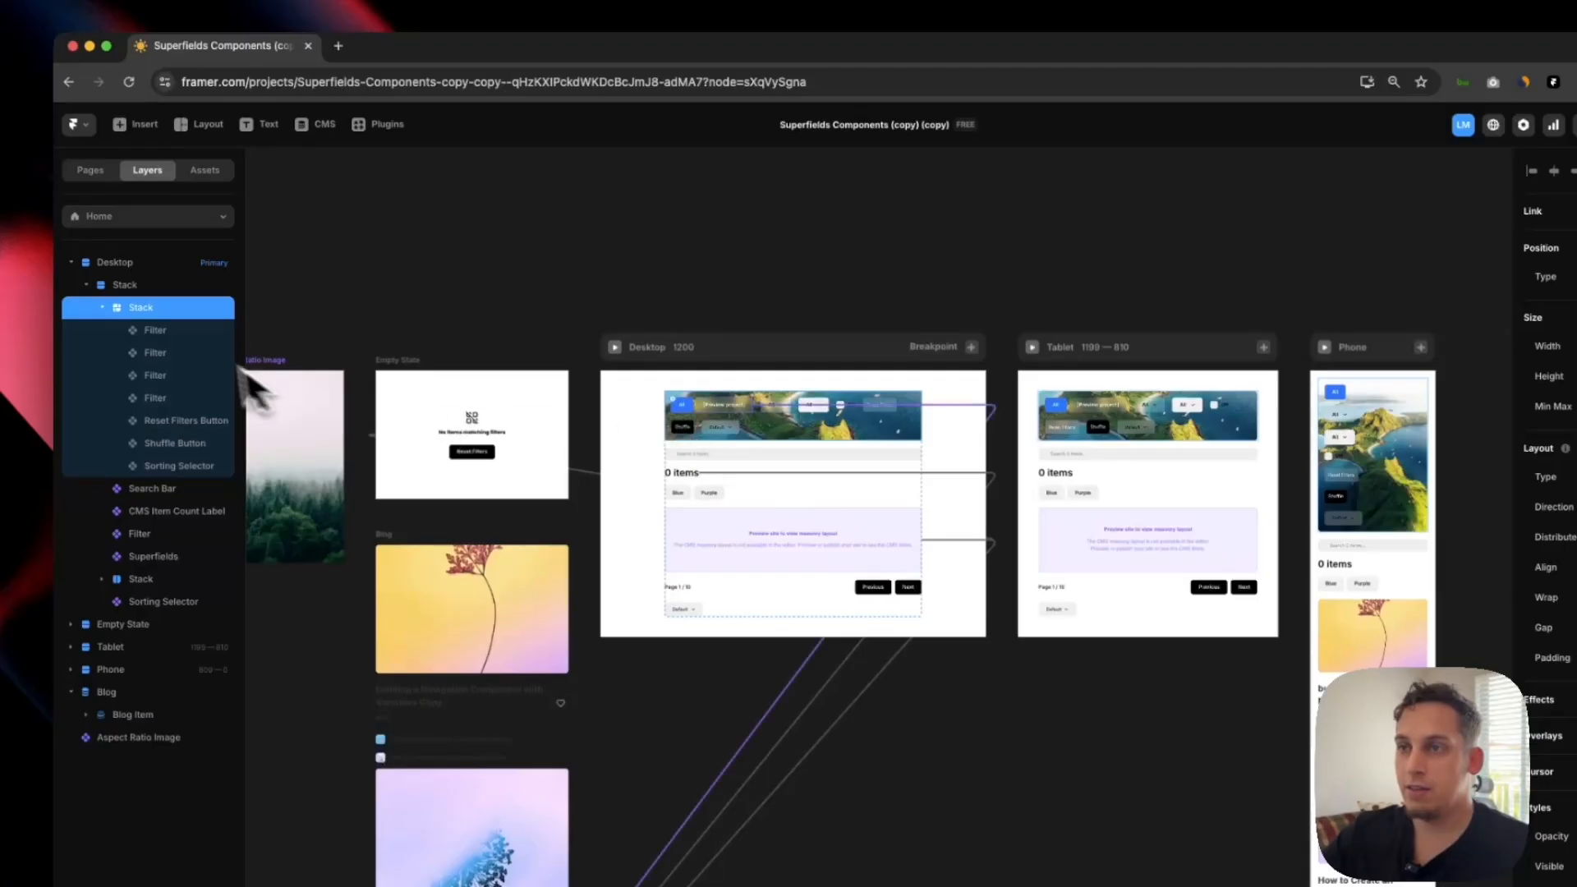
{"action": "left_click", "coordinate": [149, 330]}
{"action": "left_click", "coordinate": [155, 353]}
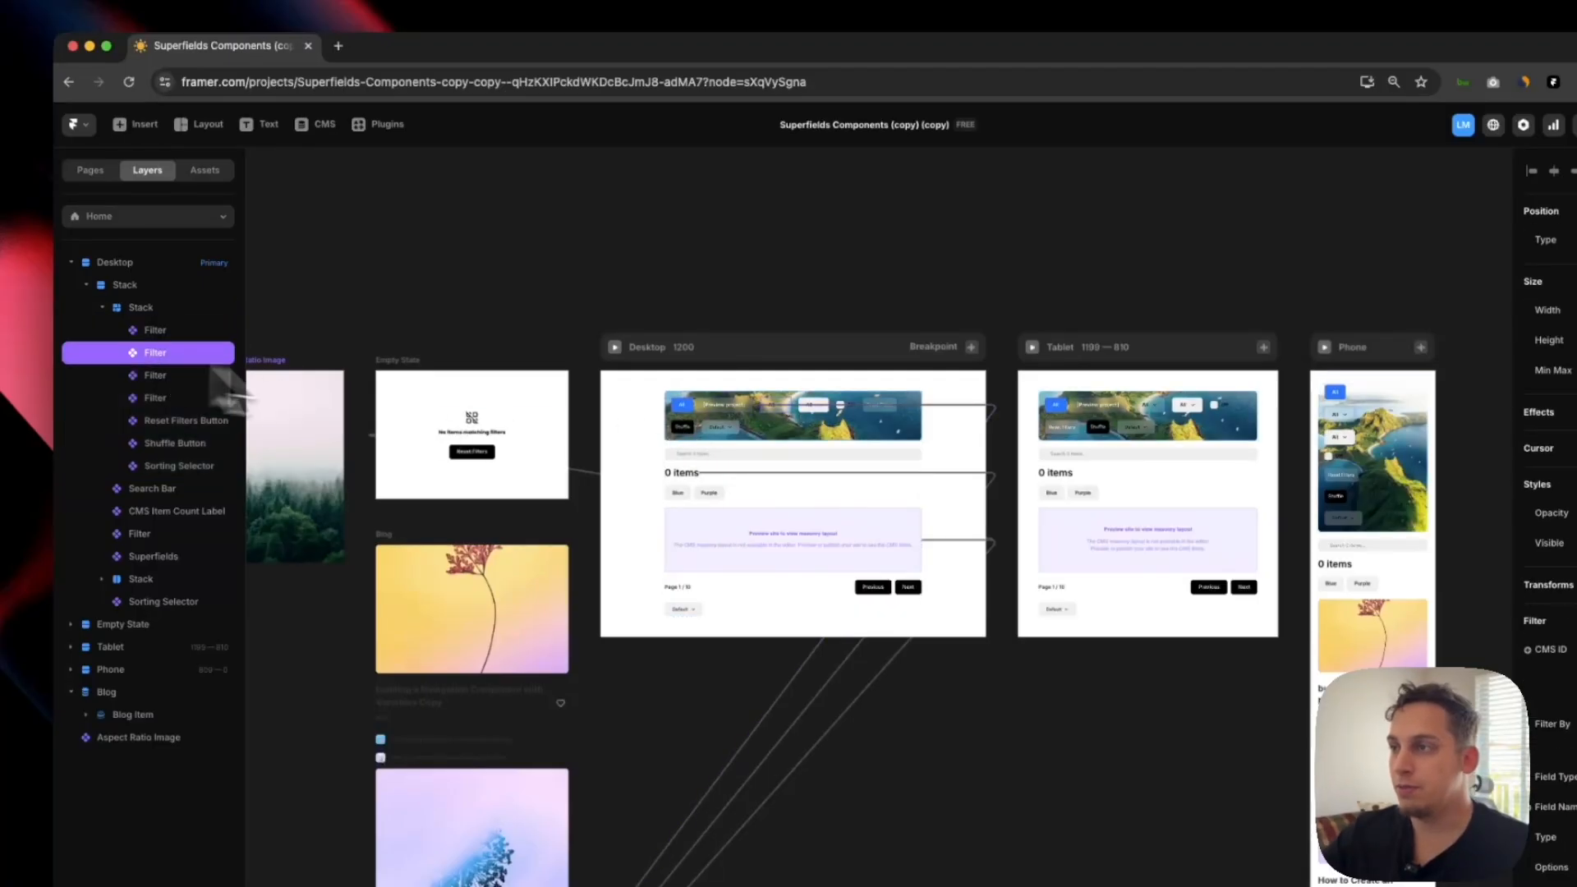
{"action": "scroll", "coordinate": [720, 417], "scroll_direction": "up", "scroll_amount": 5}
{"action": "scroll", "coordinate": [708, 416], "scroll_direction": "up", "scroll_amount": 3}
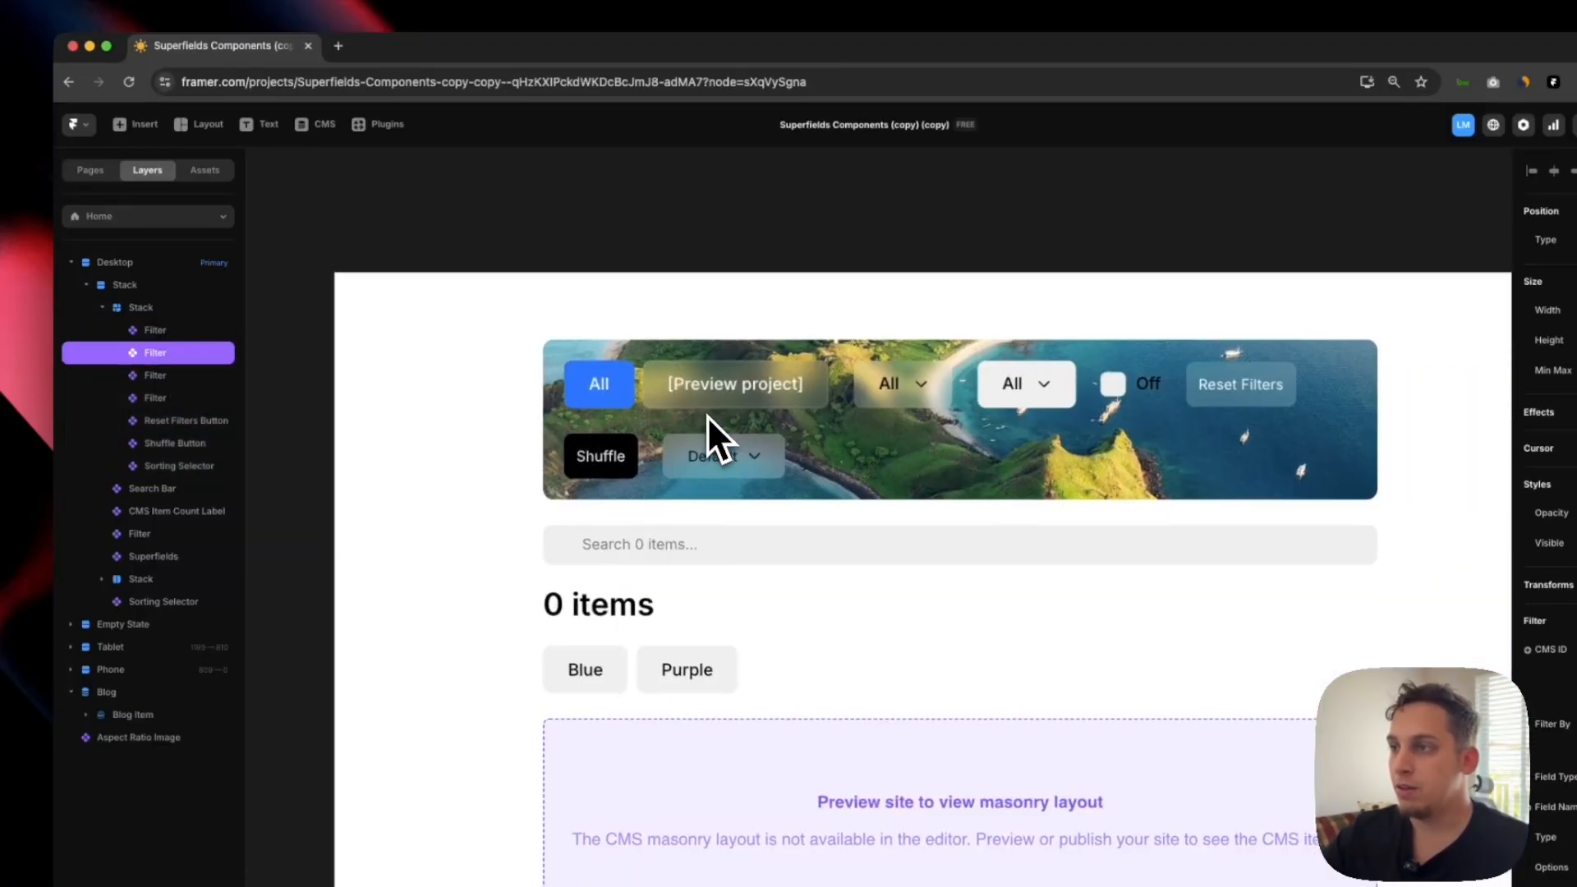
{"action": "left_click", "coordinate": [587, 396]}
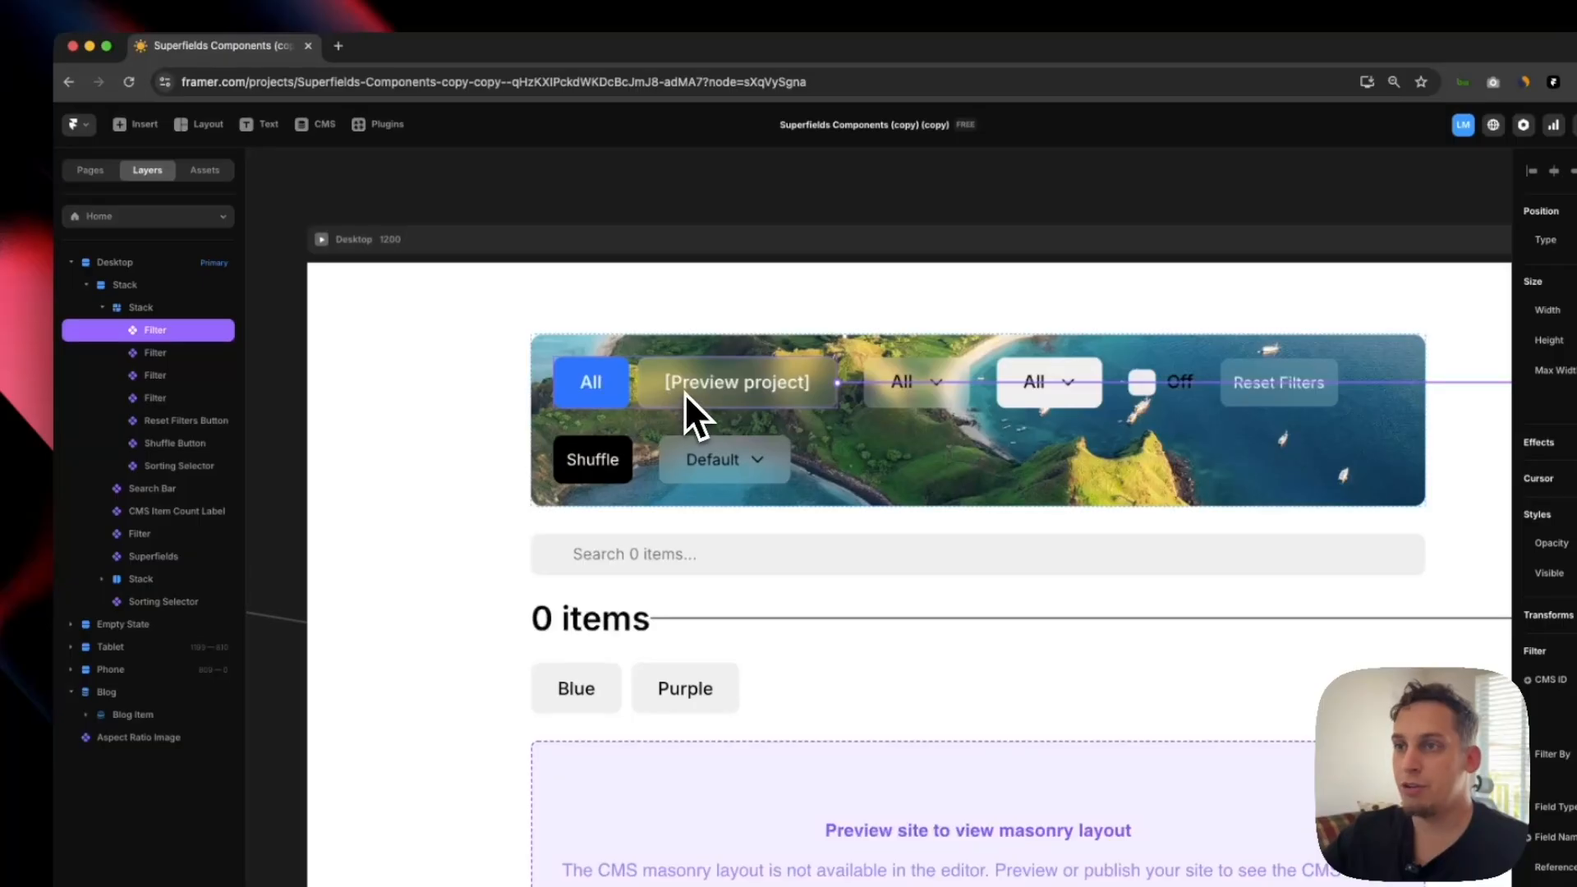
{"action": "left_click", "coordinate": [169, 375]}
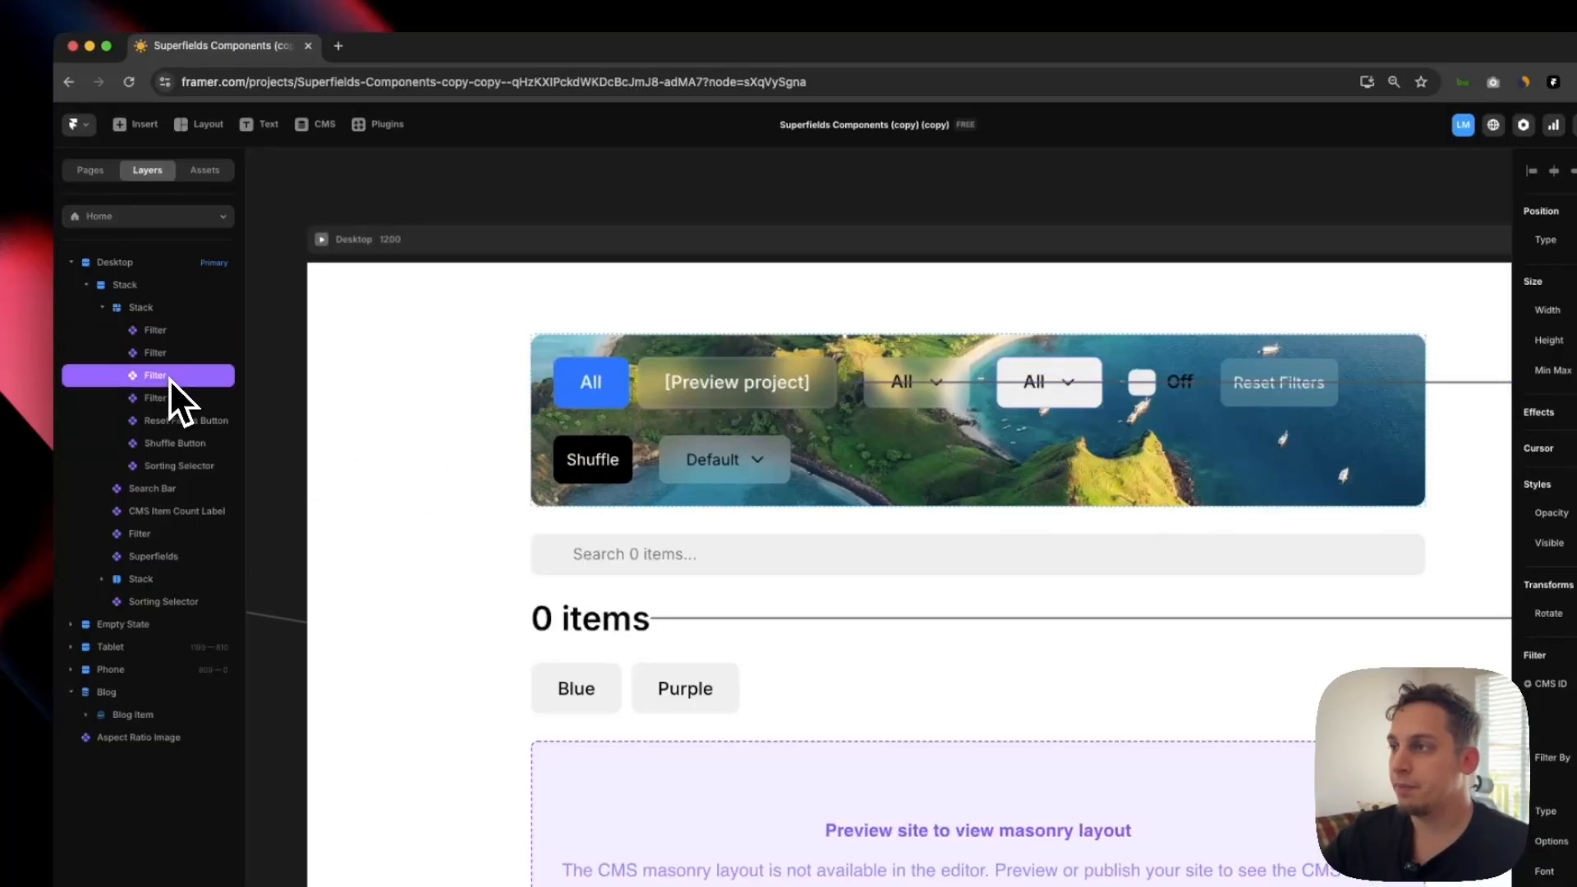
{"action": "left_click", "coordinate": [1256, 396]}
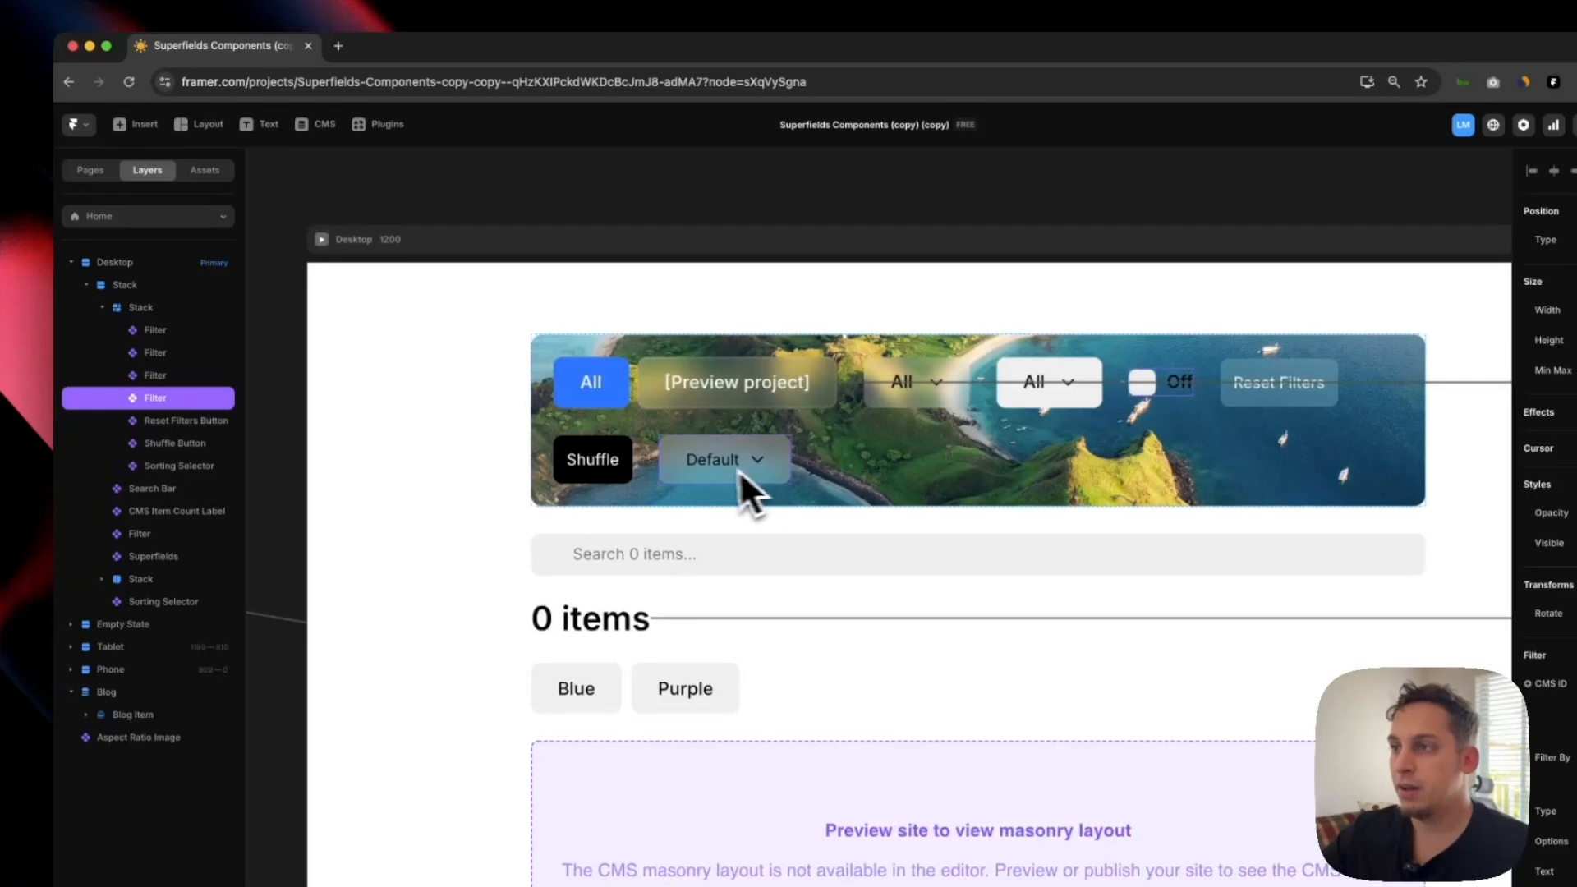
{"action": "left_click", "coordinate": [604, 468]}
{"action": "key", "text": "super+p"}
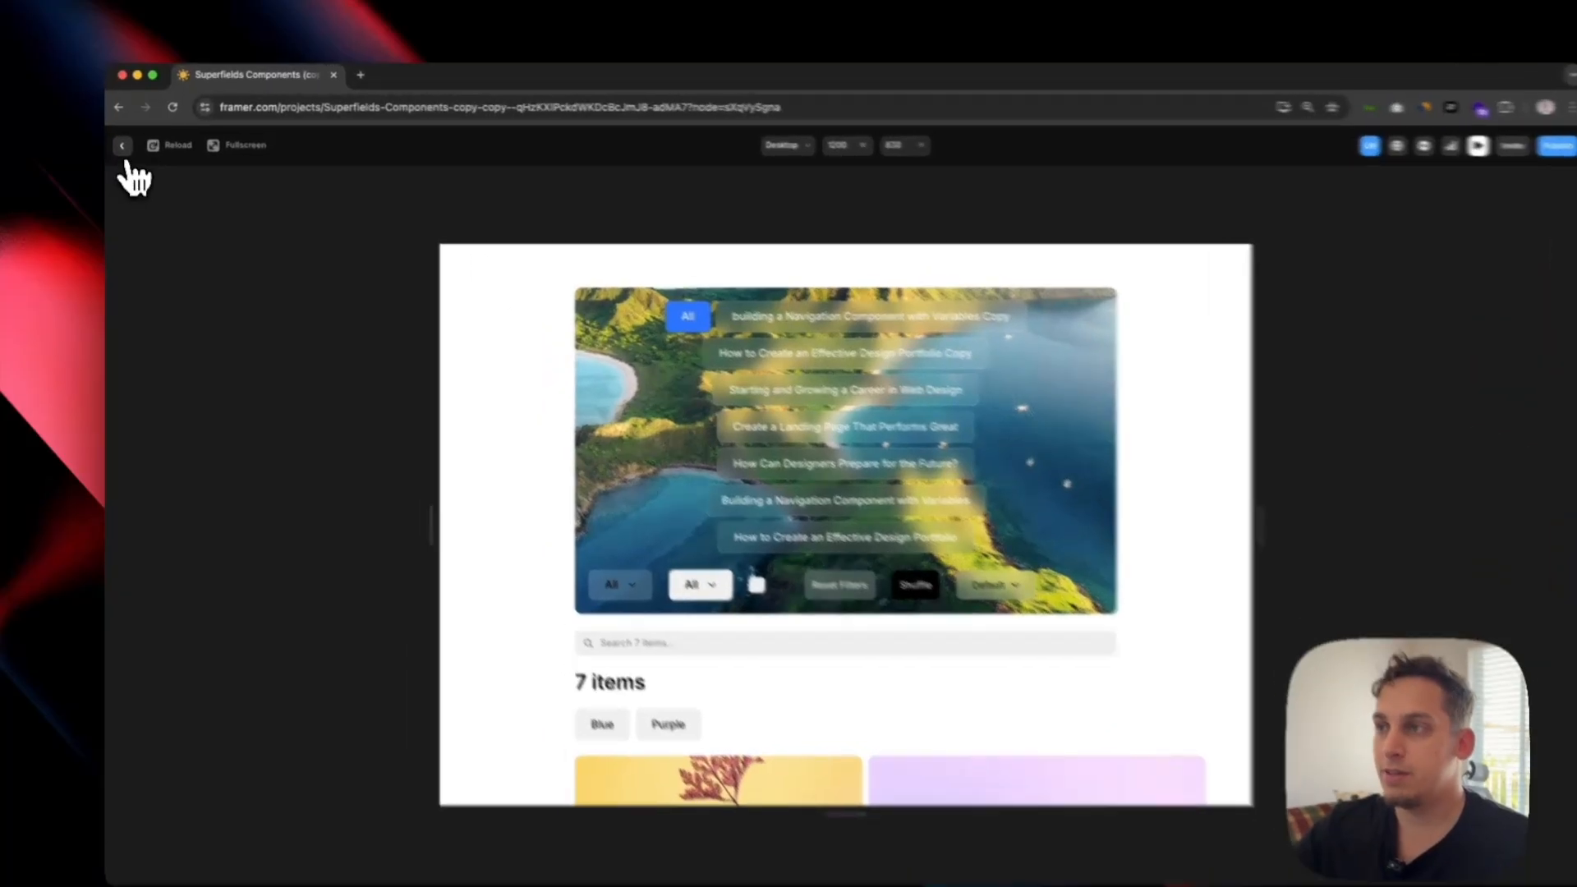
{"action": "left_click", "coordinate": [121, 139]}
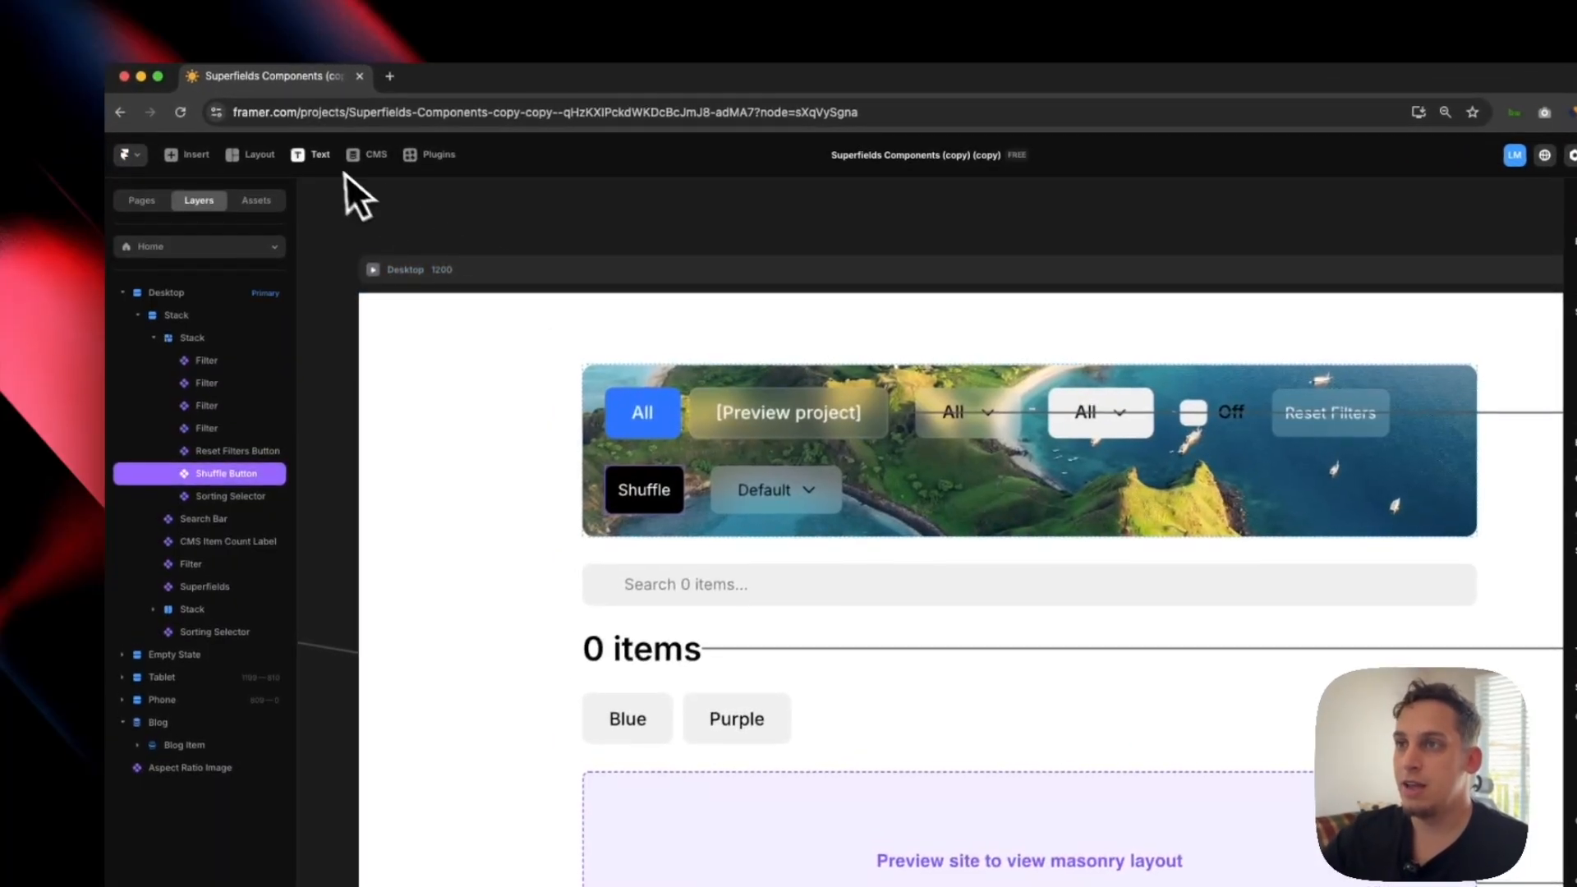
Check the Blog collection in the CMS, and examine the settings of the first Filter component on the canvas.
{"action": "left_click", "coordinate": [367, 156]}
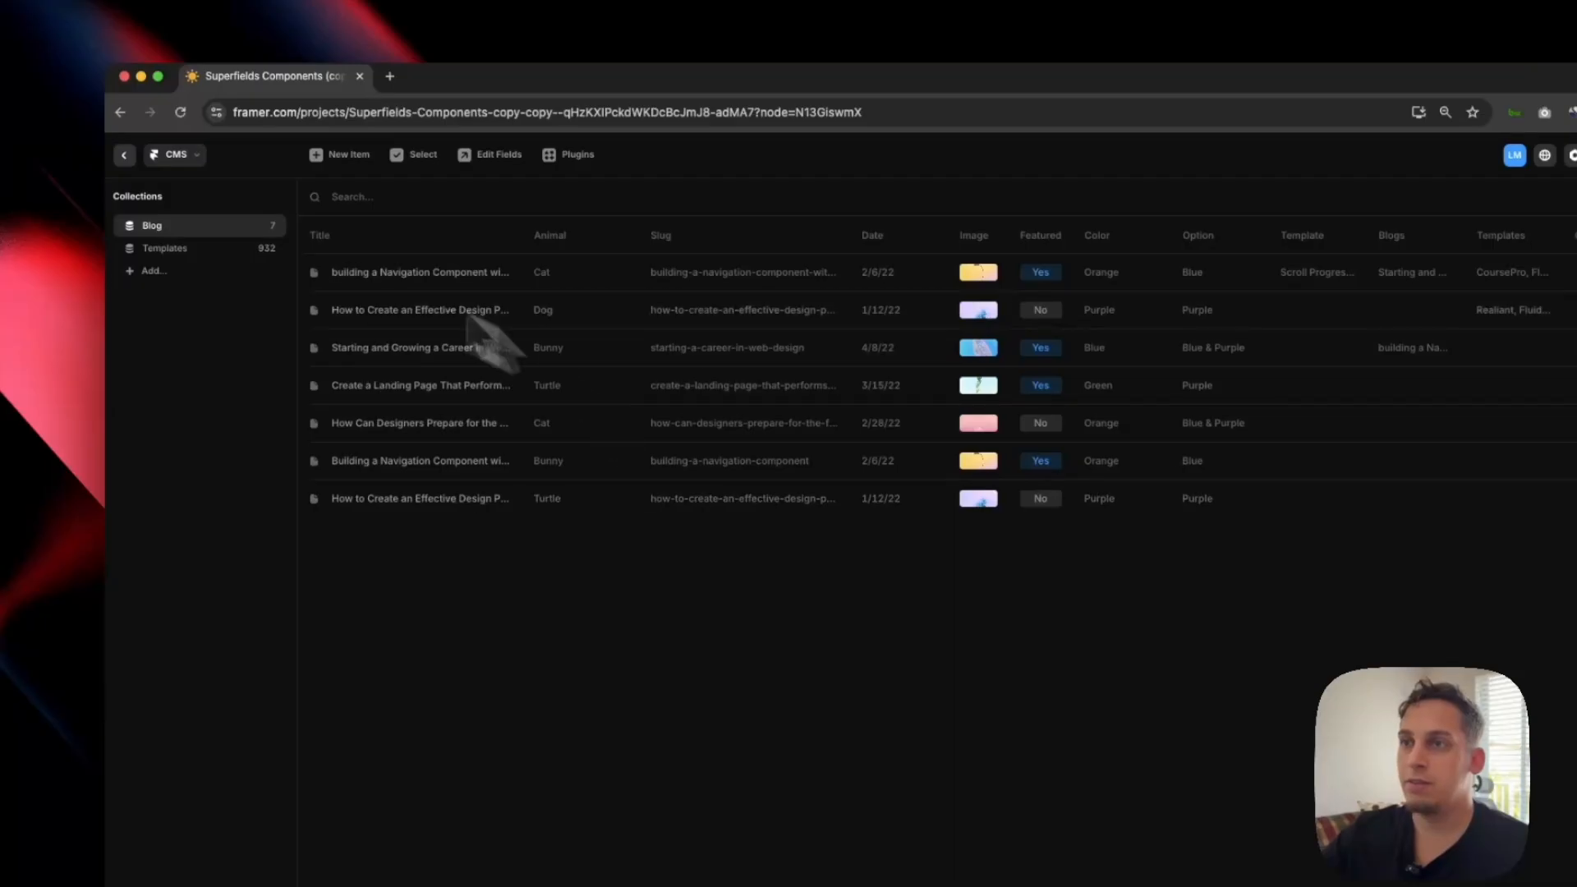
{"action": "left_click", "coordinate": [125, 156]}
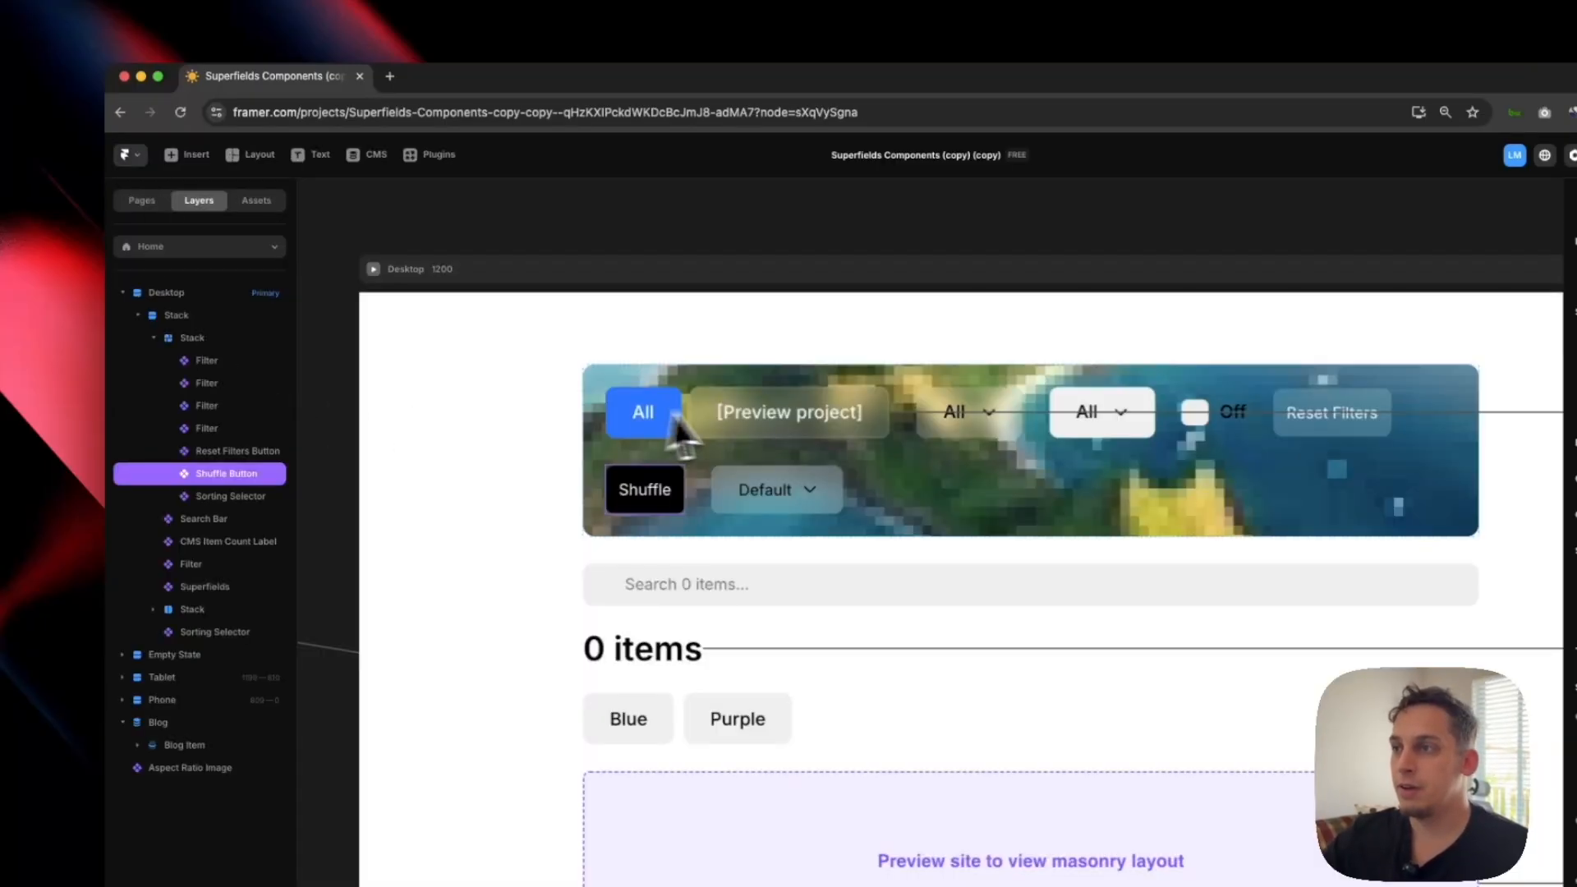
{"action": "left_click", "coordinate": [723, 417]}
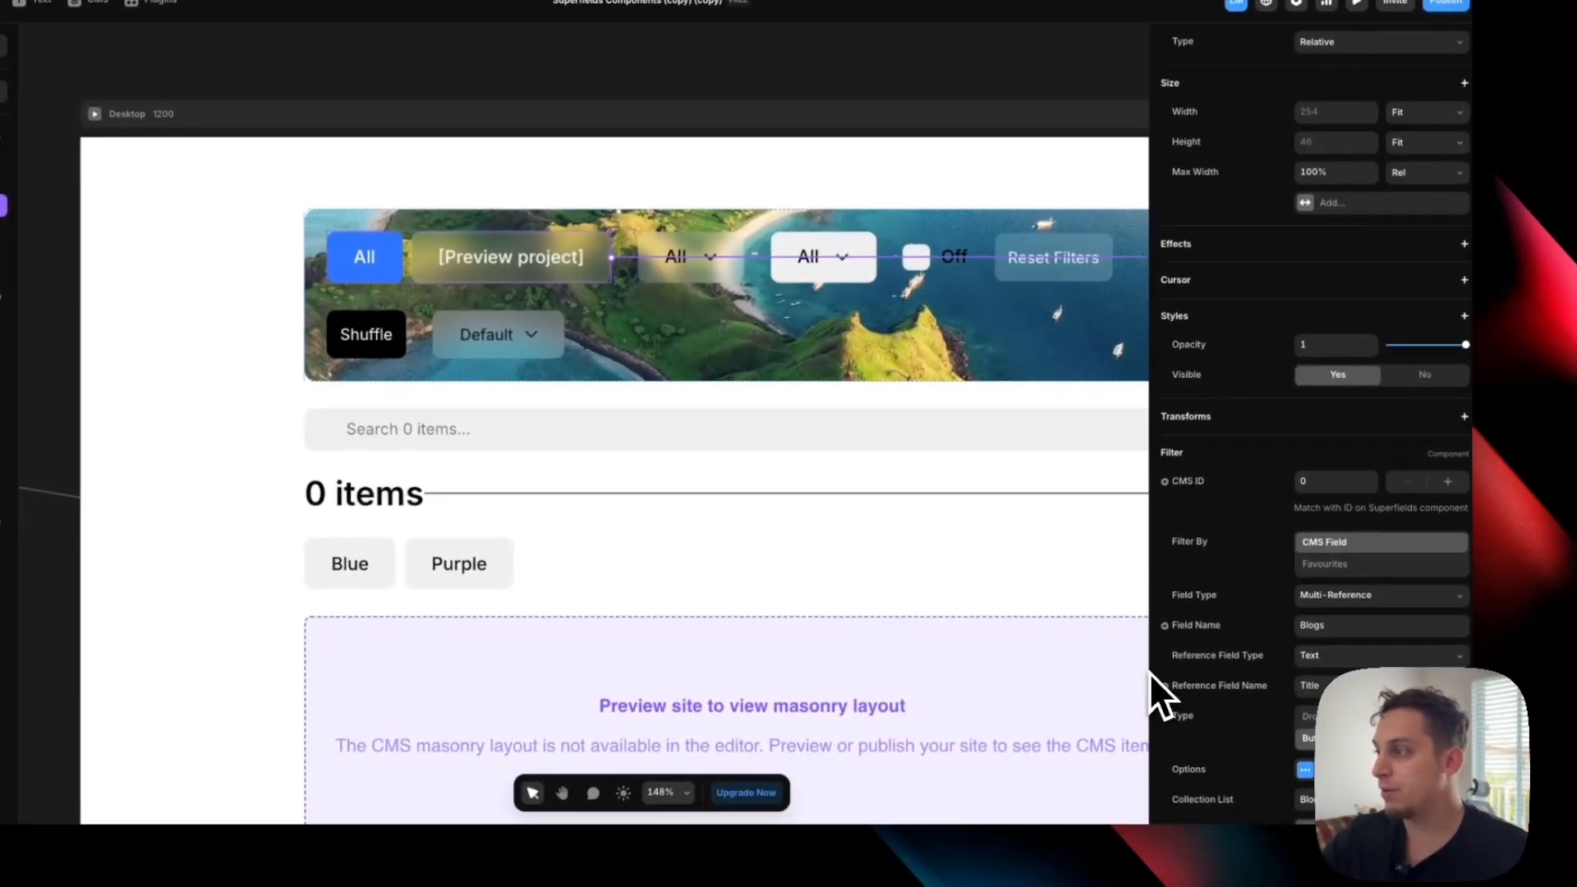
{"action": "left_click_drag", "start_coordinate": [1150, 672], "coordinate": [1287, 655]}
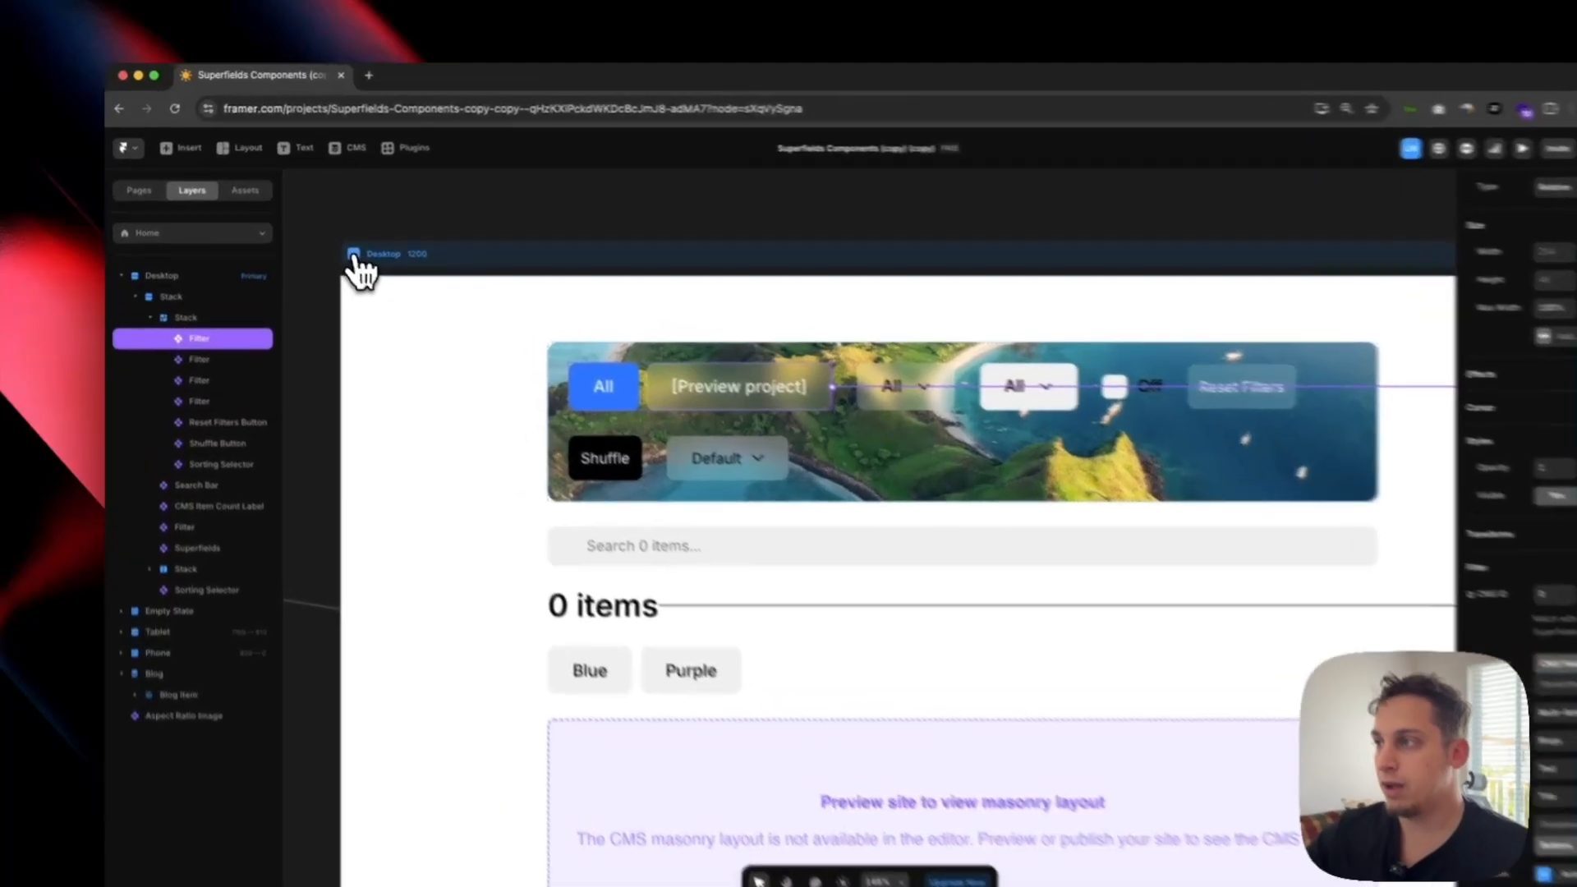
Preview the Desktop breakpoint and toggle the first three article-title filters singly and in combination.
{"action": "left_click", "coordinate": [327, 235]}
{"action": "left_click", "coordinate": [825, 349]}
{"action": "left_click", "coordinate": [834, 388]}
{"action": "left_click", "coordinate": [842, 427]}
{"action": "left_click", "coordinate": [846, 426]}
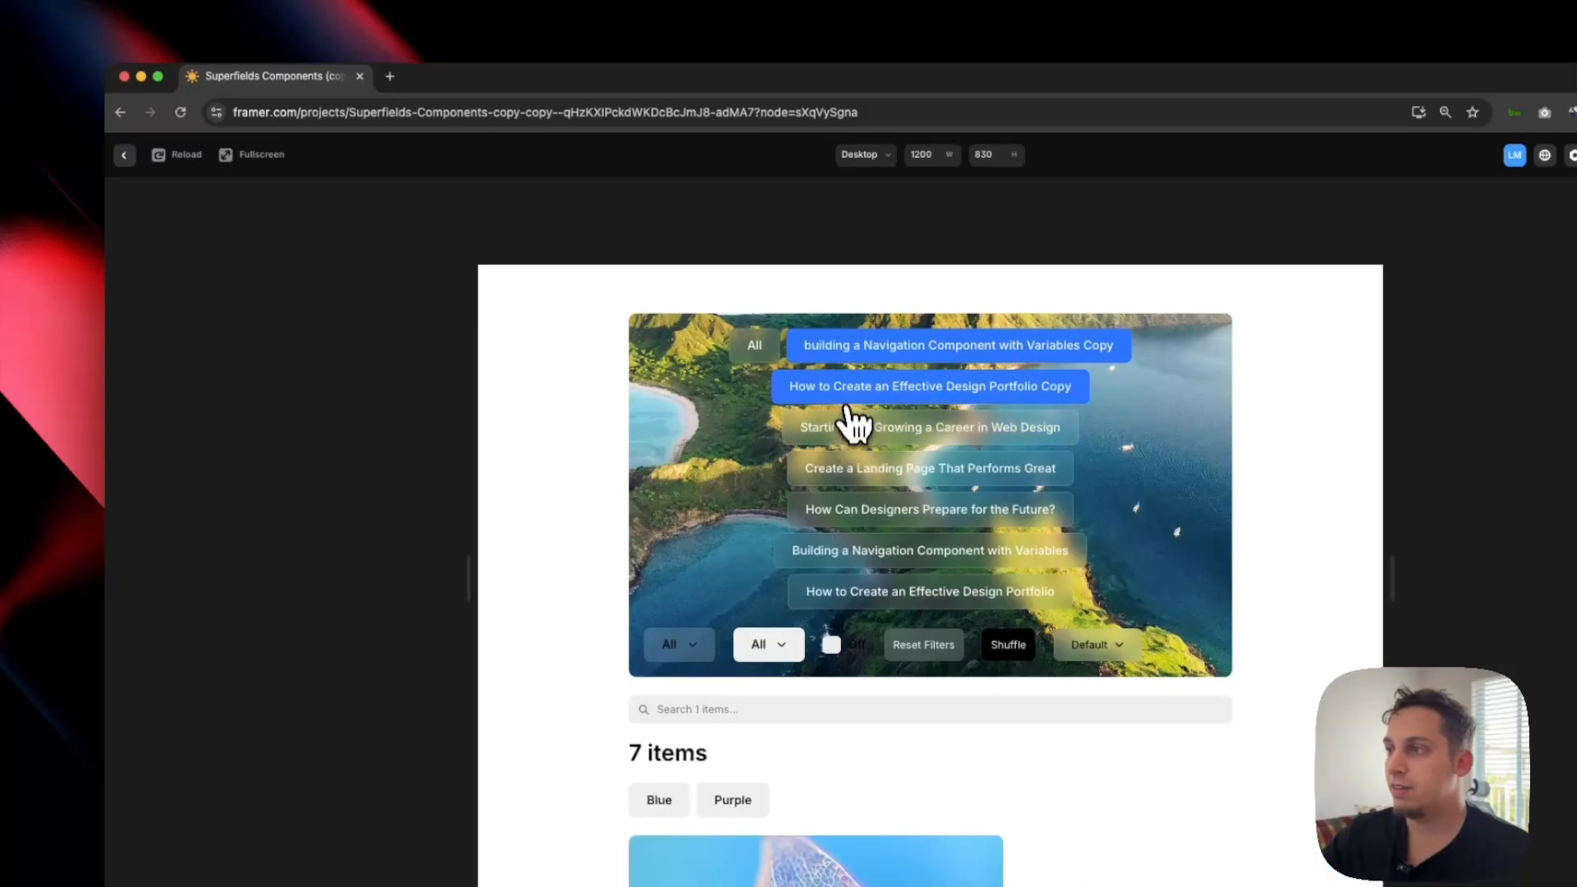
{"action": "left_click", "coordinate": [848, 383]}
{"action": "left_click", "coordinate": [854, 345]}
Try further article-title filters, including "How Can Designers Prepare for the Future?", and clear them back to All.
{"action": "left_click", "coordinate": [871, 427]}
{"action": "left_click", "coordinate": [861, 393]}
{"action": "left_click", "coordinate": [861, 392]}
{"action": "left_click", "coordinate": [862, 426]}
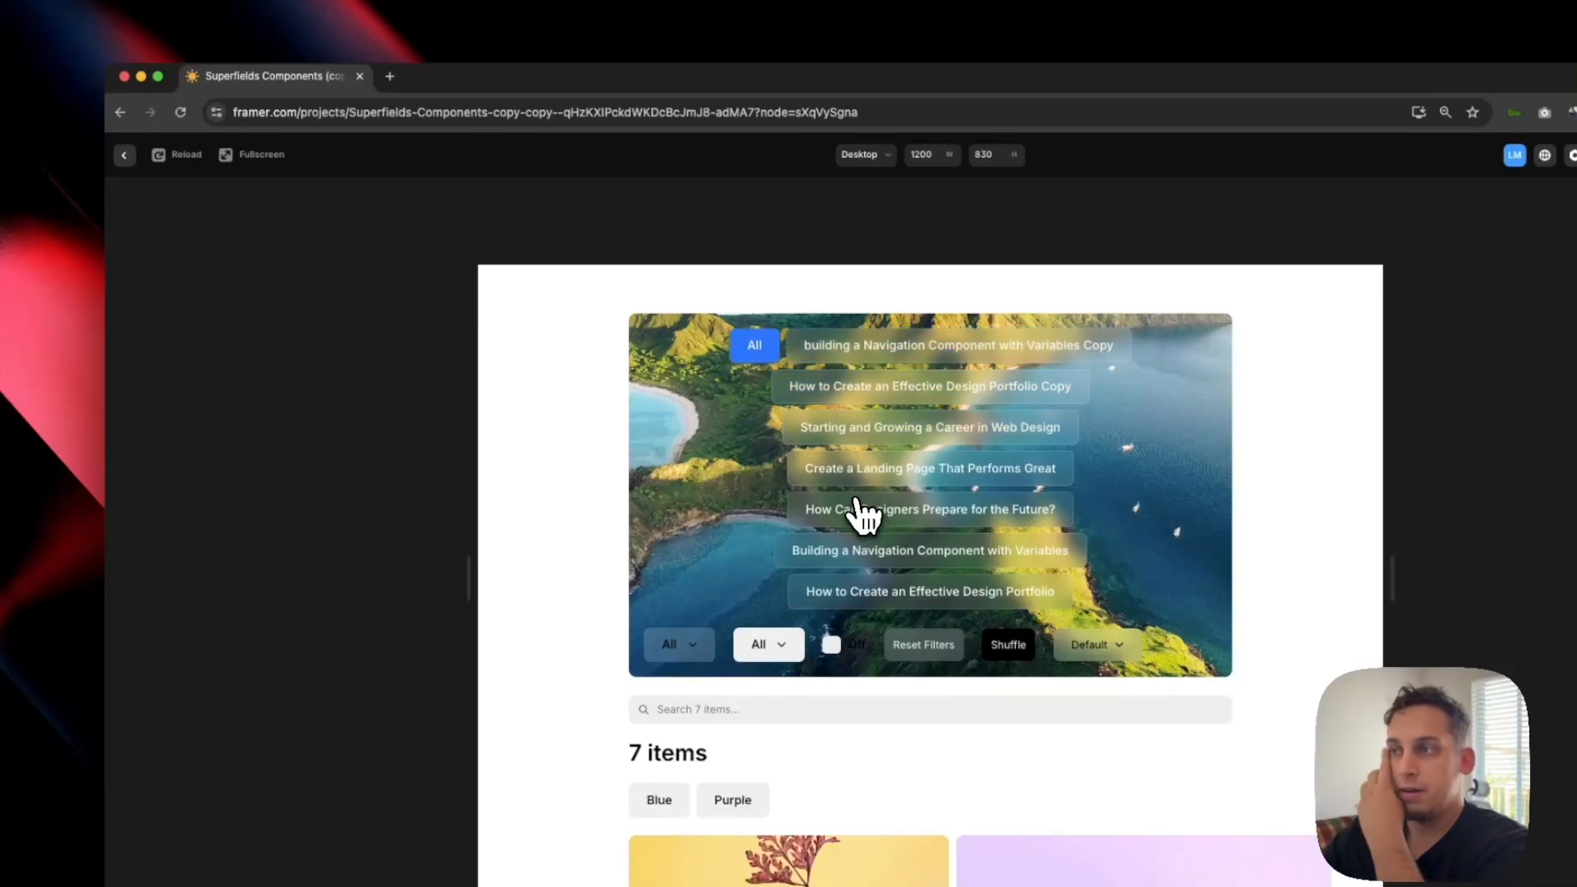
{"action": "left_click", "coordinate": [856, 503]}
{"action": "left_click", "coordinate": [858, 434]}
{"action": "left_click", "coordinate": [857, 442]}
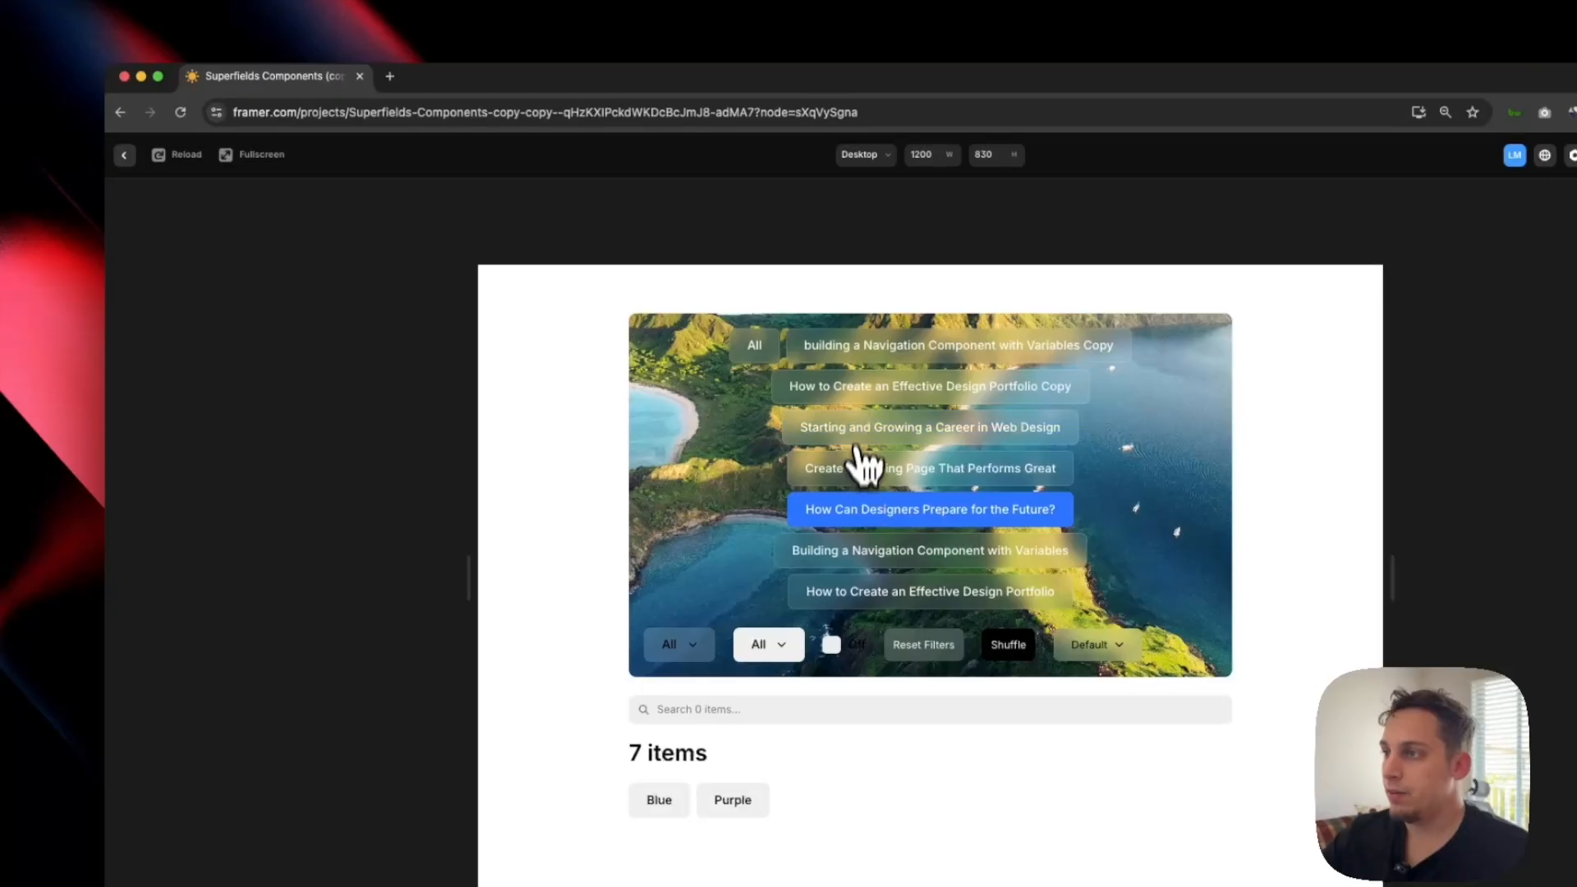
{"action": "left_click", "coordinate": [855, 513]}
Try the On and Off options of the first dropdown filter in the preview.
{"action": "left_click", "coordinate": [697, 649]}
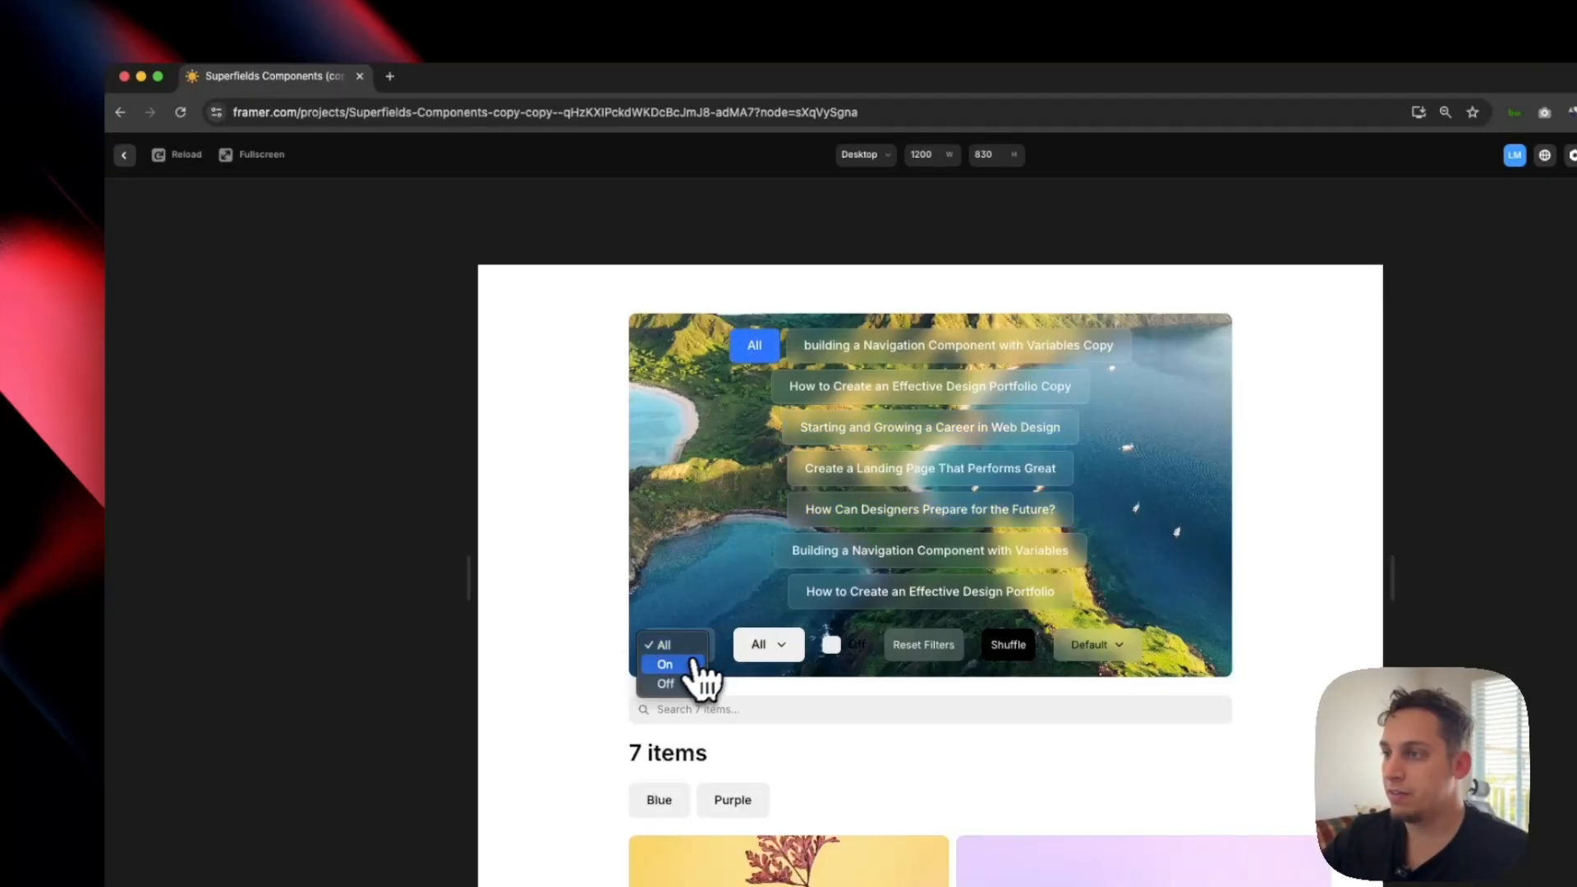
{"action": "left_click", "coordinate": [687, 665]}
{"action": "scroll", "coordinate": [748, 694], "scroll_direction": "down", "scroll_amount": 3}
{"action": "left_click", "coordinate": [696, 536]}
{"action": "left_click", "coordinate": [699, 557]}
{"action": "left_click", "coordinate": [700, 547]}
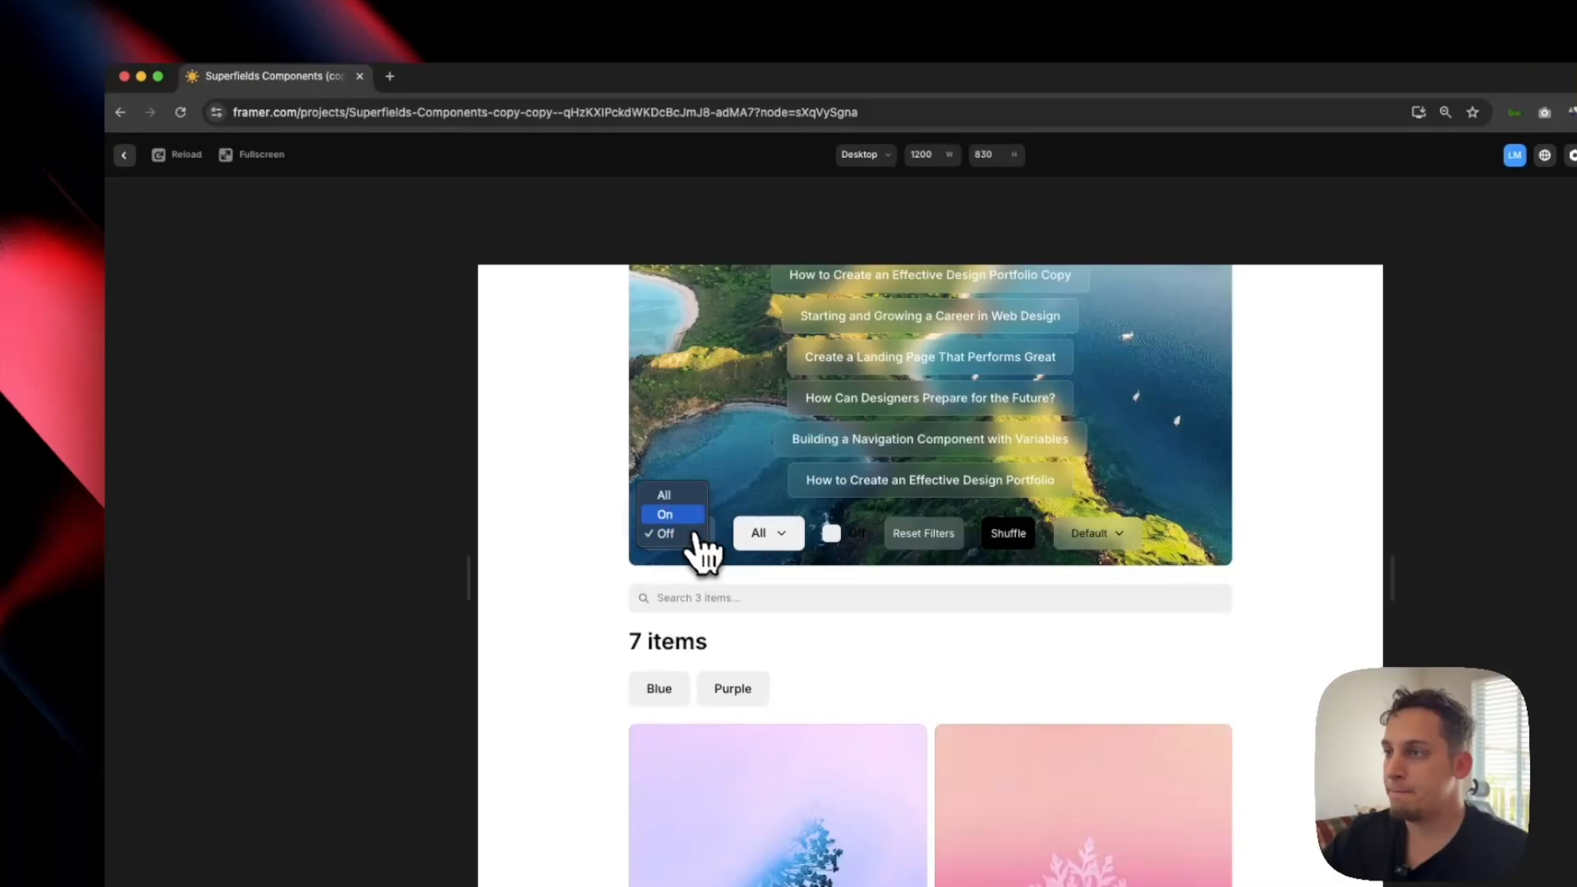
Try the second dropdown filter and return it to All, and test the checkbox filter beside it.
{"action": "left_click", "coordinate": [762, 533]}
{"action": "left_click", "coordinate": [764, 552]}
{"action": "left_click", "coordinate": [777, 557]}
{"action": "left_click", "coordinate": [762, 518]}
{"action": "left_click", "coordinate": [831, 536]}
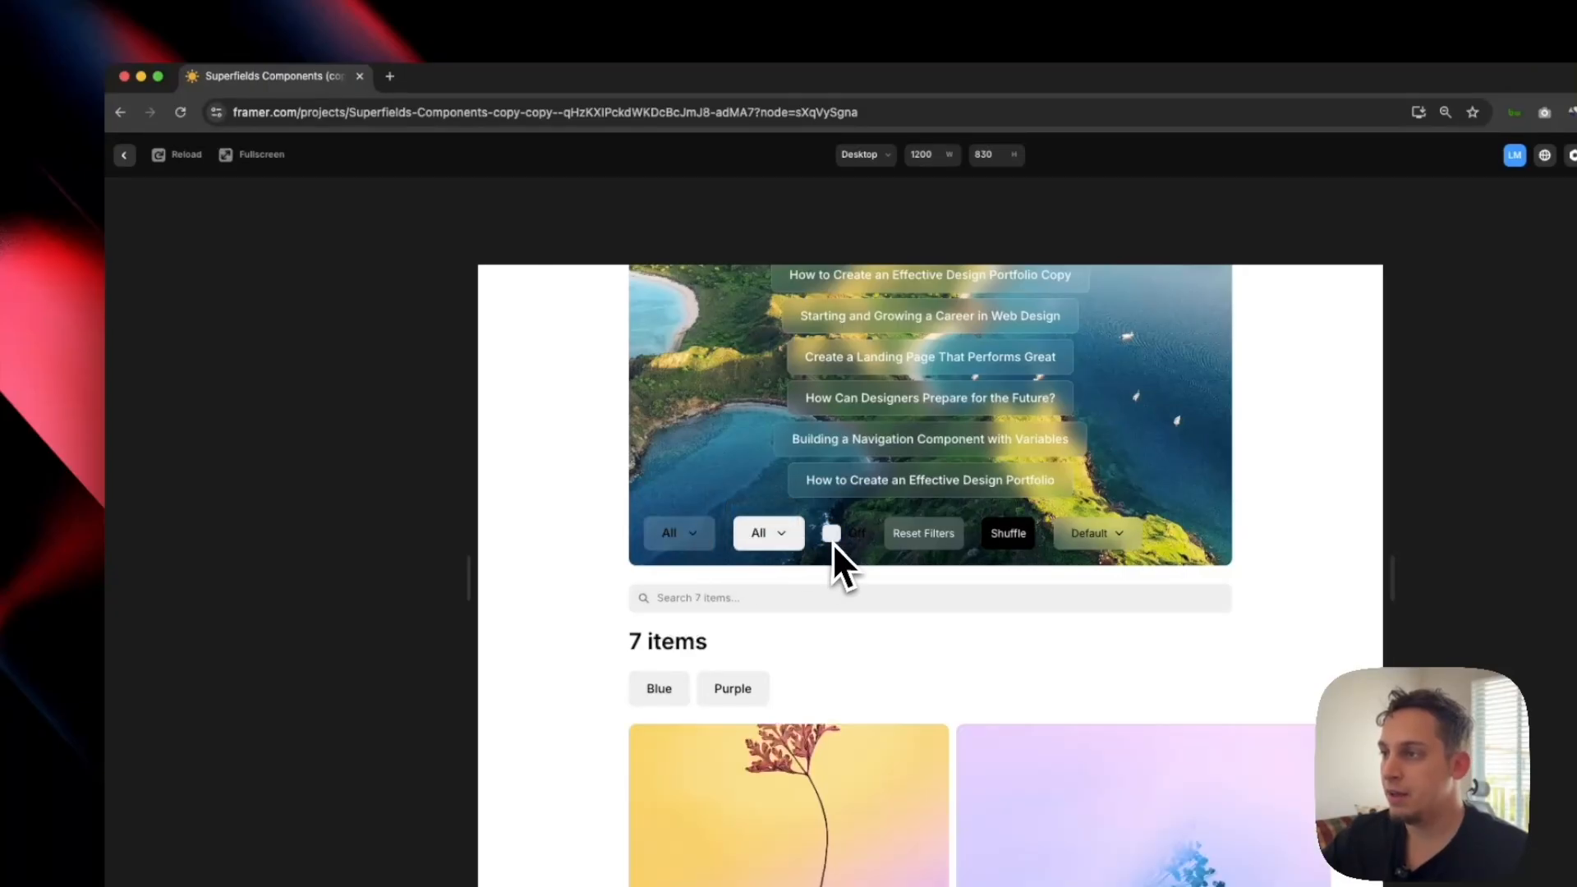
Shuffle the previewed collection items several times, check the Default sorting selector, and return to the canvas.
{"action": "left_click", "coordinate": [1008, 535]}
{"action": "left_click", "coordinate": [1027, 542]}
{"action": "left_click", "coordinate": [1025, 543]}
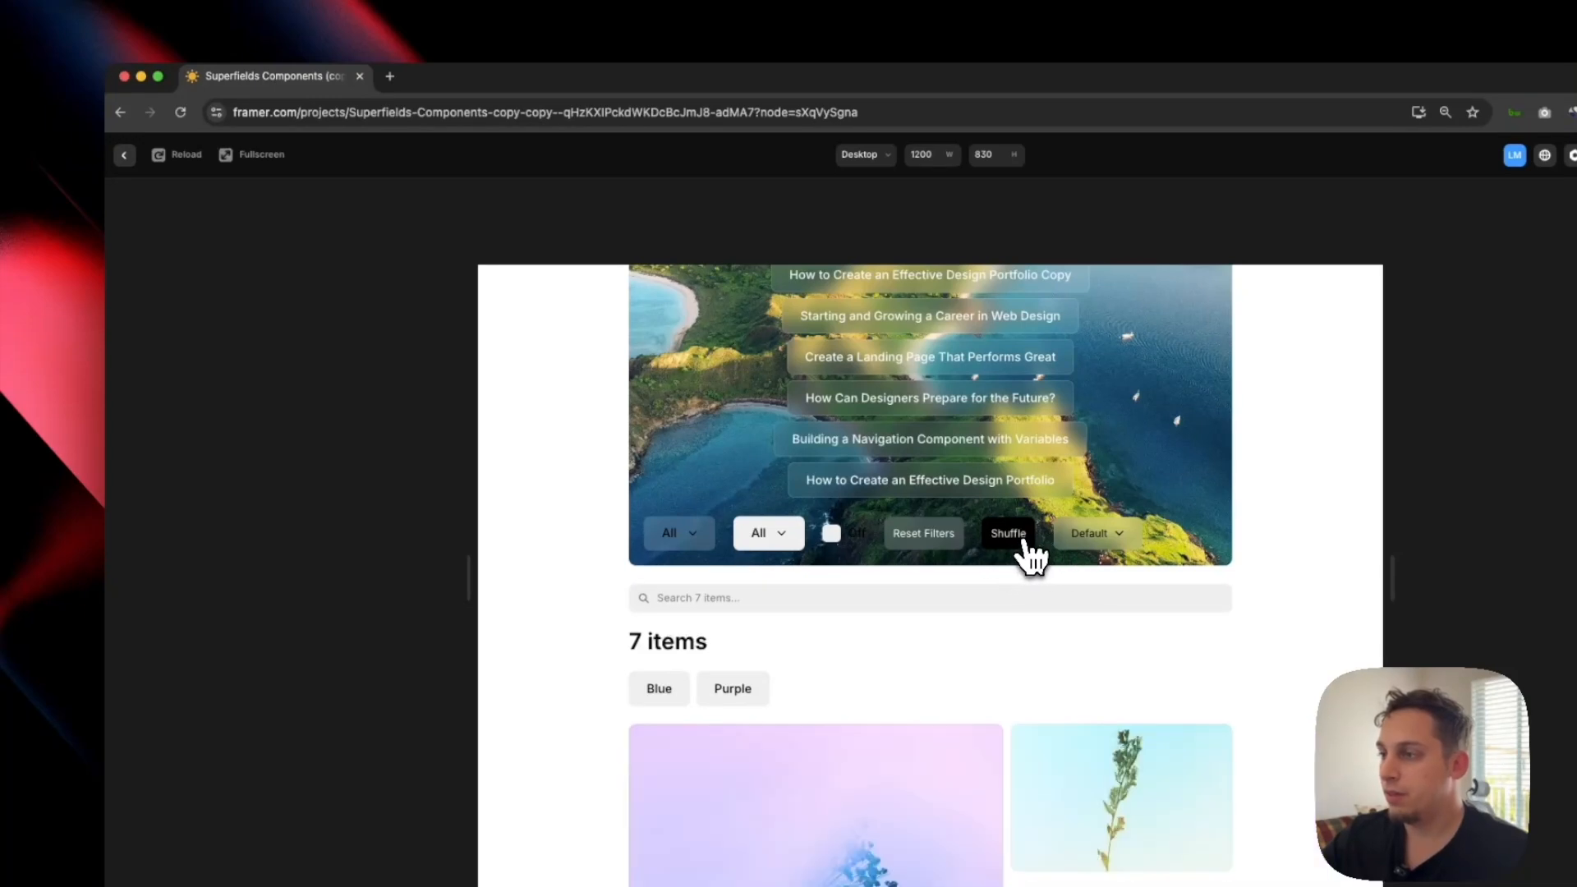
{"action": "left_click", "coordinate": [1123, 540]}
{"action": "scroll", "coordinate": [1093, 579], "scroll_direction": "down", "scroll_amount": 3}
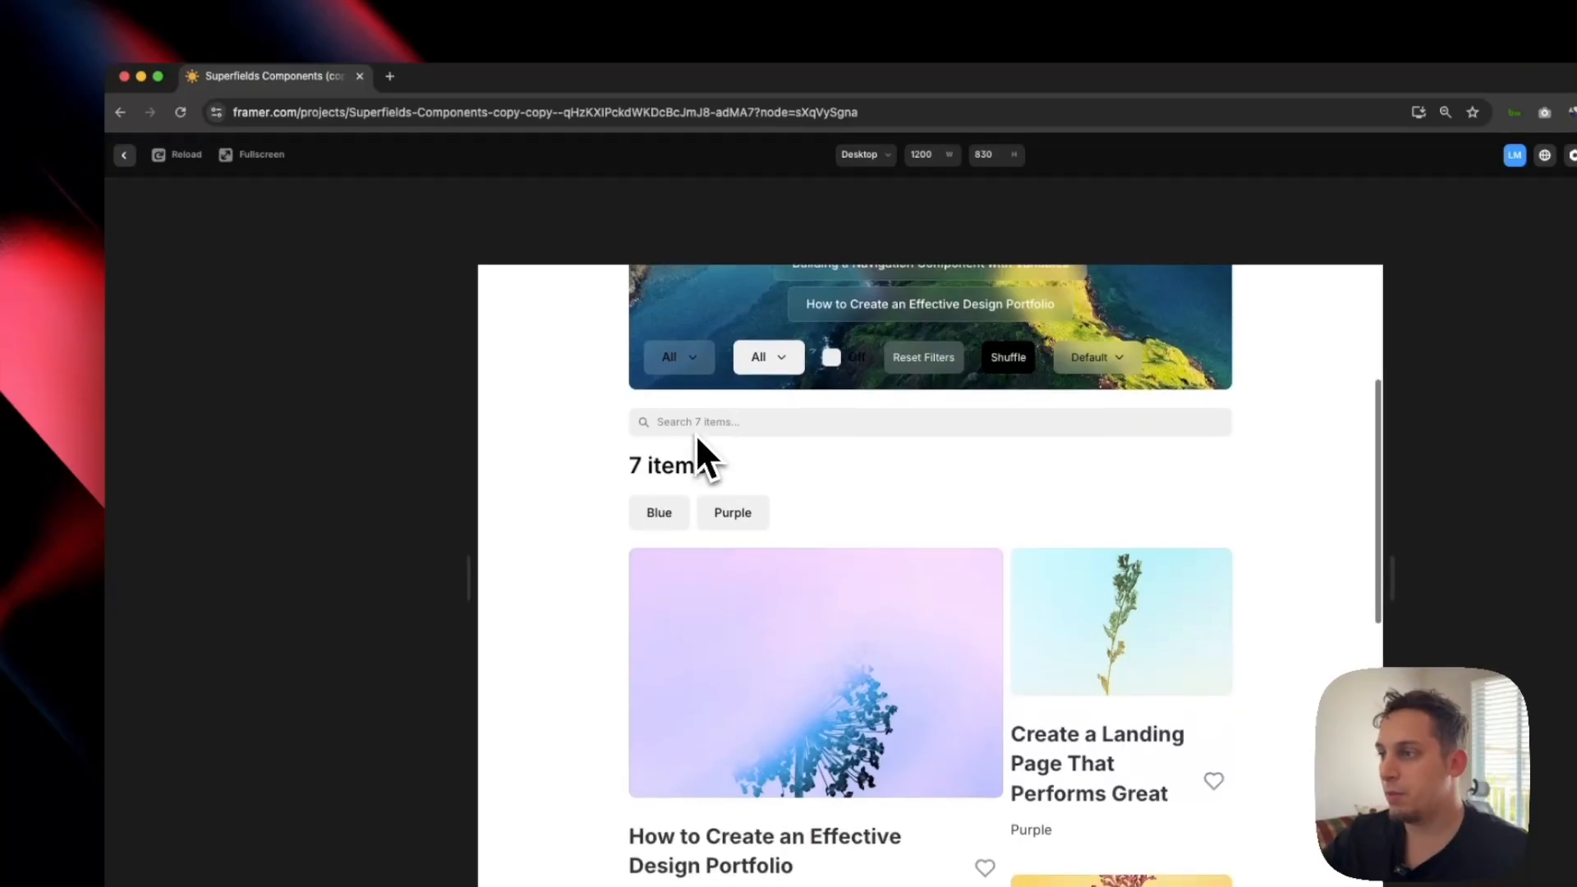
{"action": "left_click", "coordinate": [124, 155]}
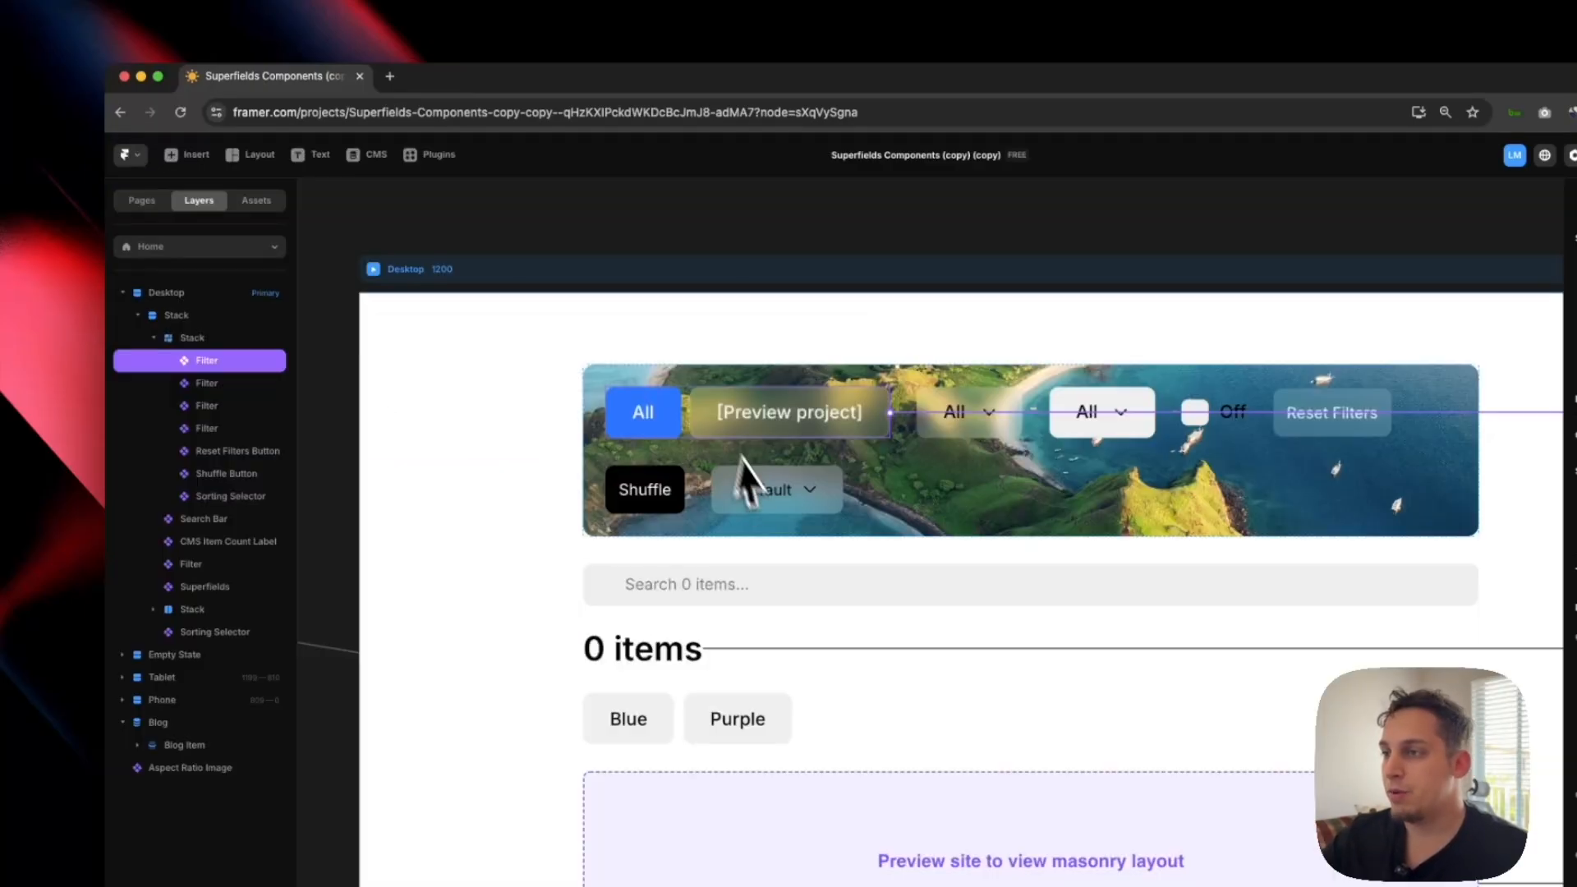
Select the search bar on the Desktop page and examine its component settings, such as placeholder, auto-focus and colours.
{"action": "left_click", "coordinate": [742, 588]}
{"action": "scroll", "coordinate": [720, 597], "scroll_direction": "down", "scroll_amount": 2}
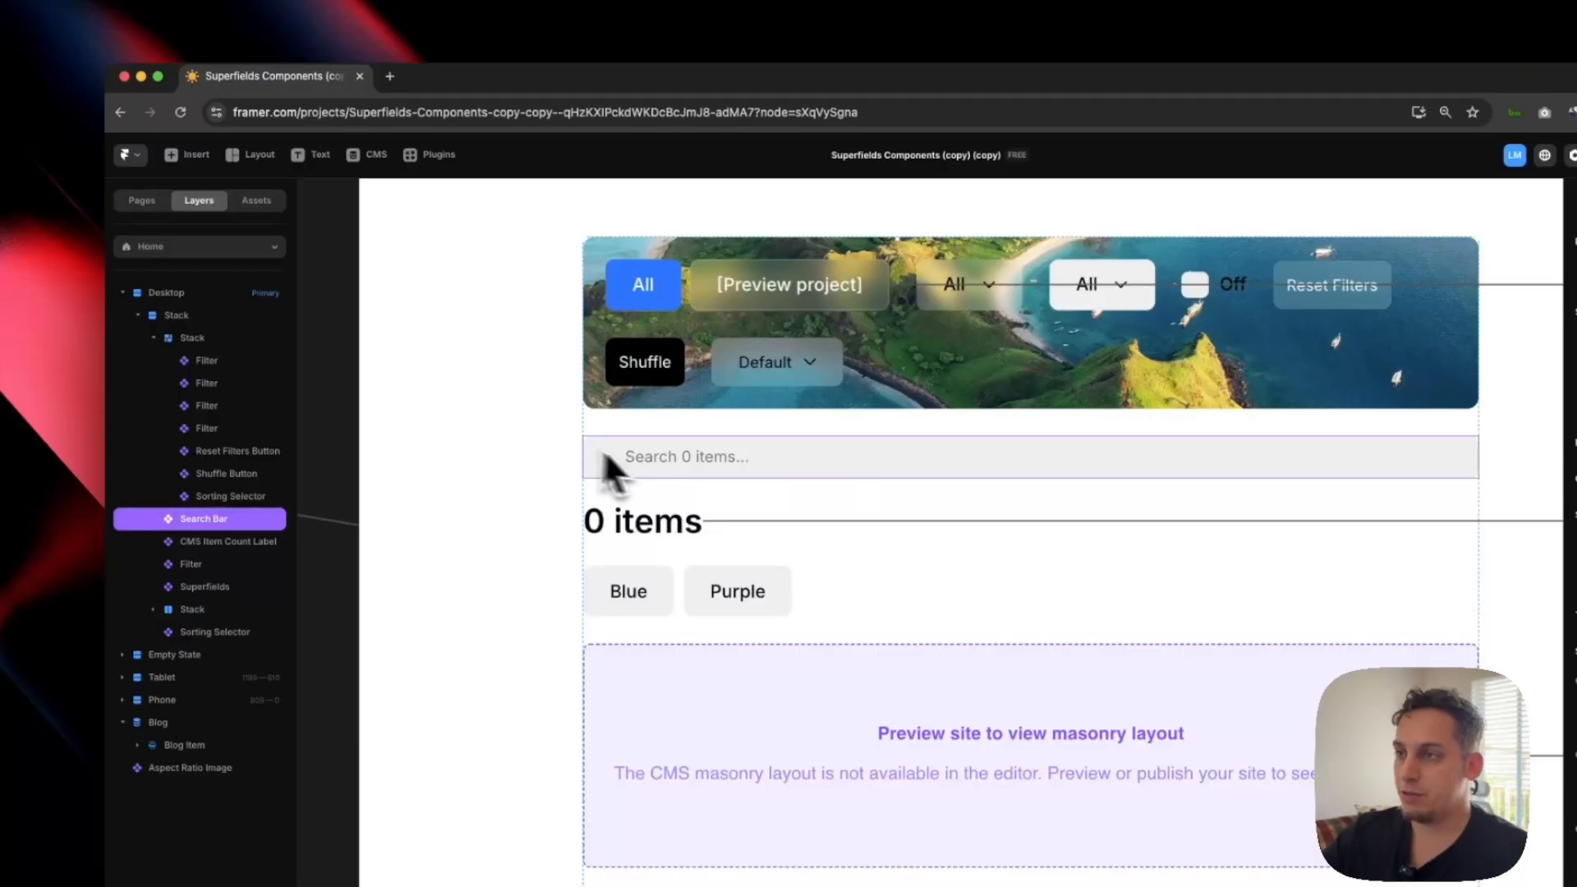
{"action": "scroll", "coordinate": [682, 464], "scroll_direction": "up", "scroll_amount": 3}
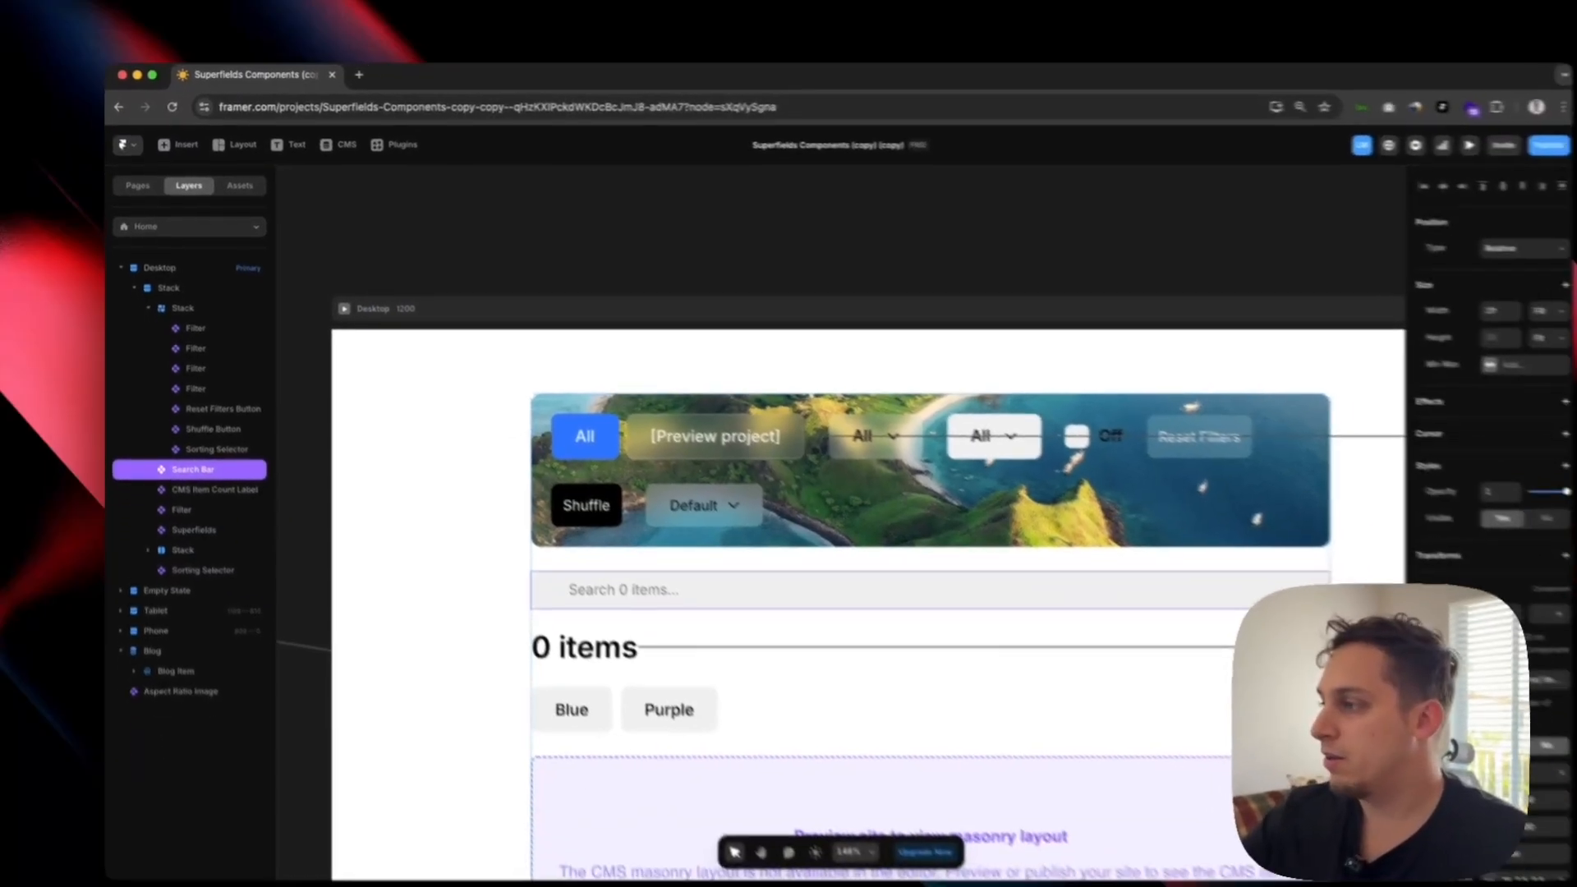
{"action": "scroll", "coordinate": [1397, 411], "scroll_direction": "down", "scroll_amount": 3}
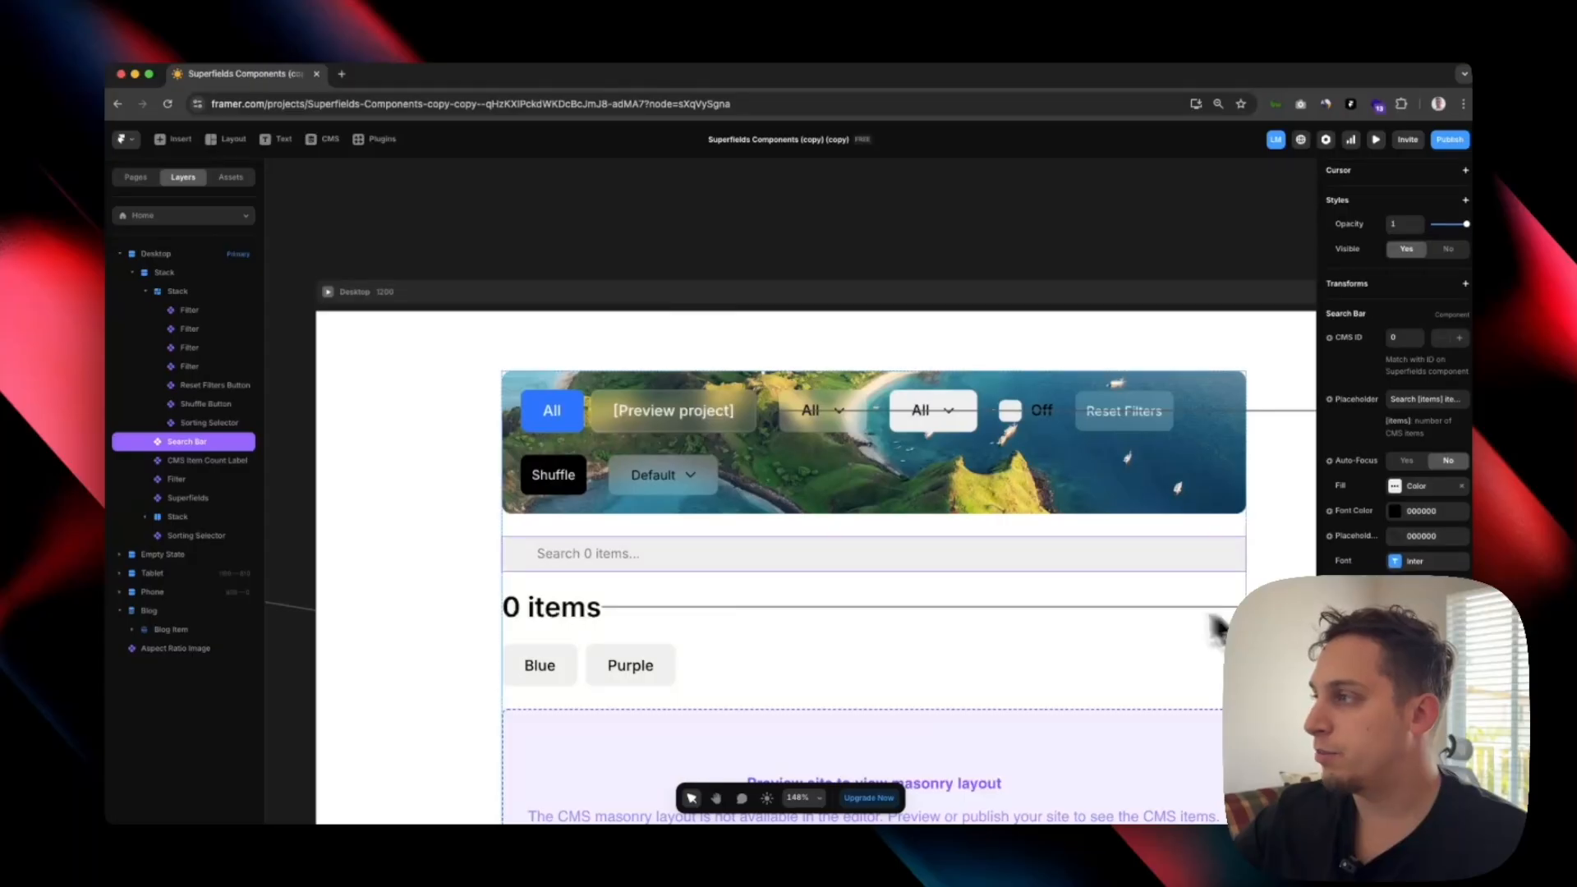
{"action": "scroll", "coordinate": [1181, 569], "scroll_direction": "down", "scroll_amount": 1}
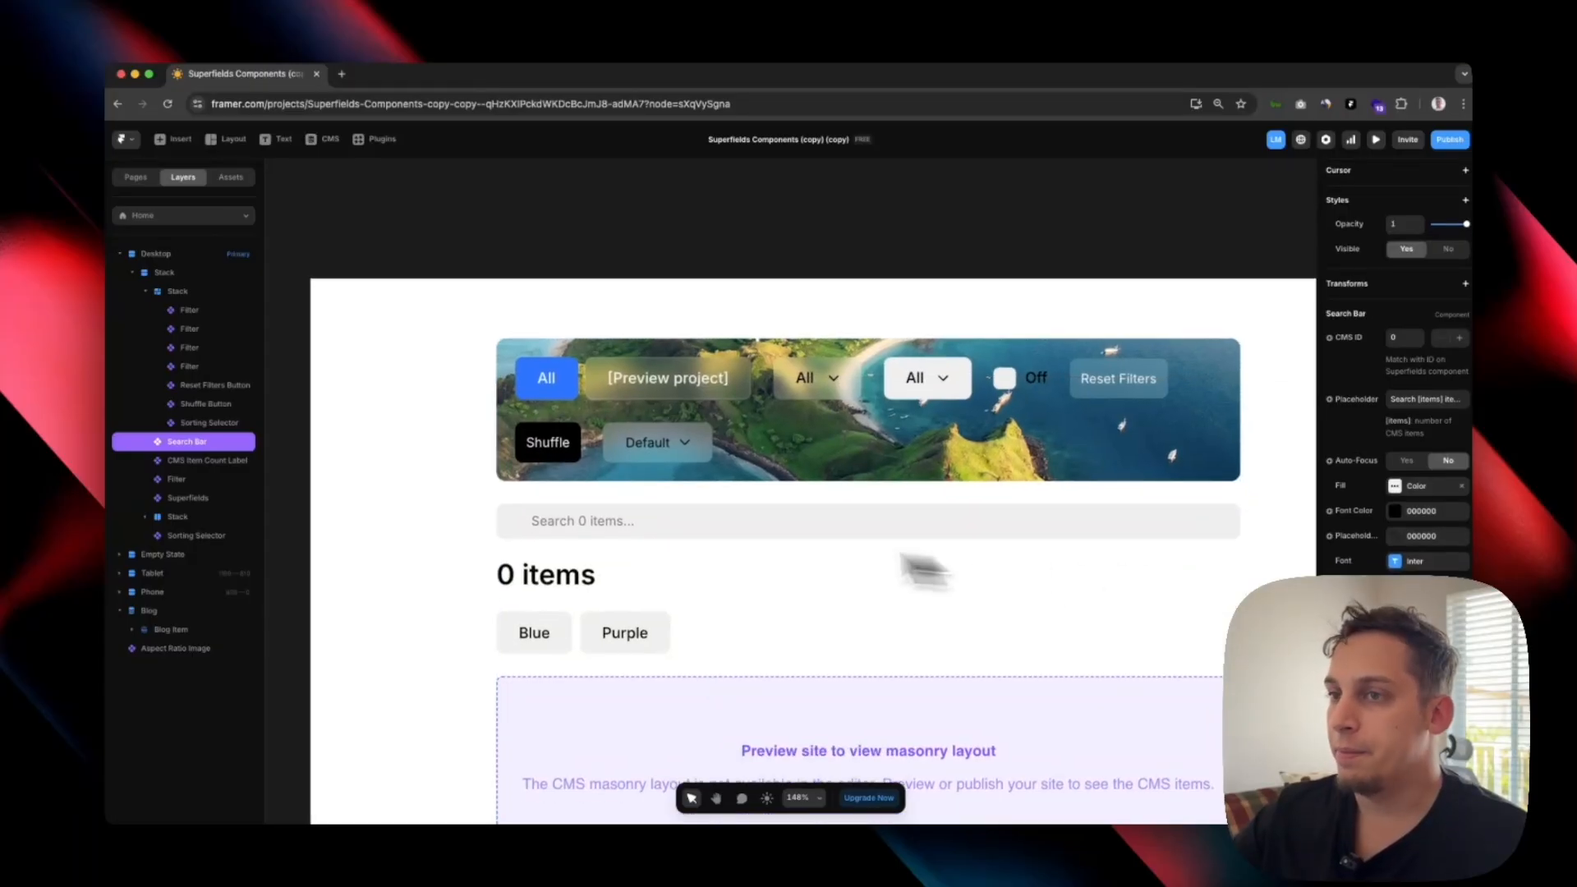
{"action": "scroll", "coordinate": [1326, 562], "scroll_direction": "down", "scroll_amount": 2}
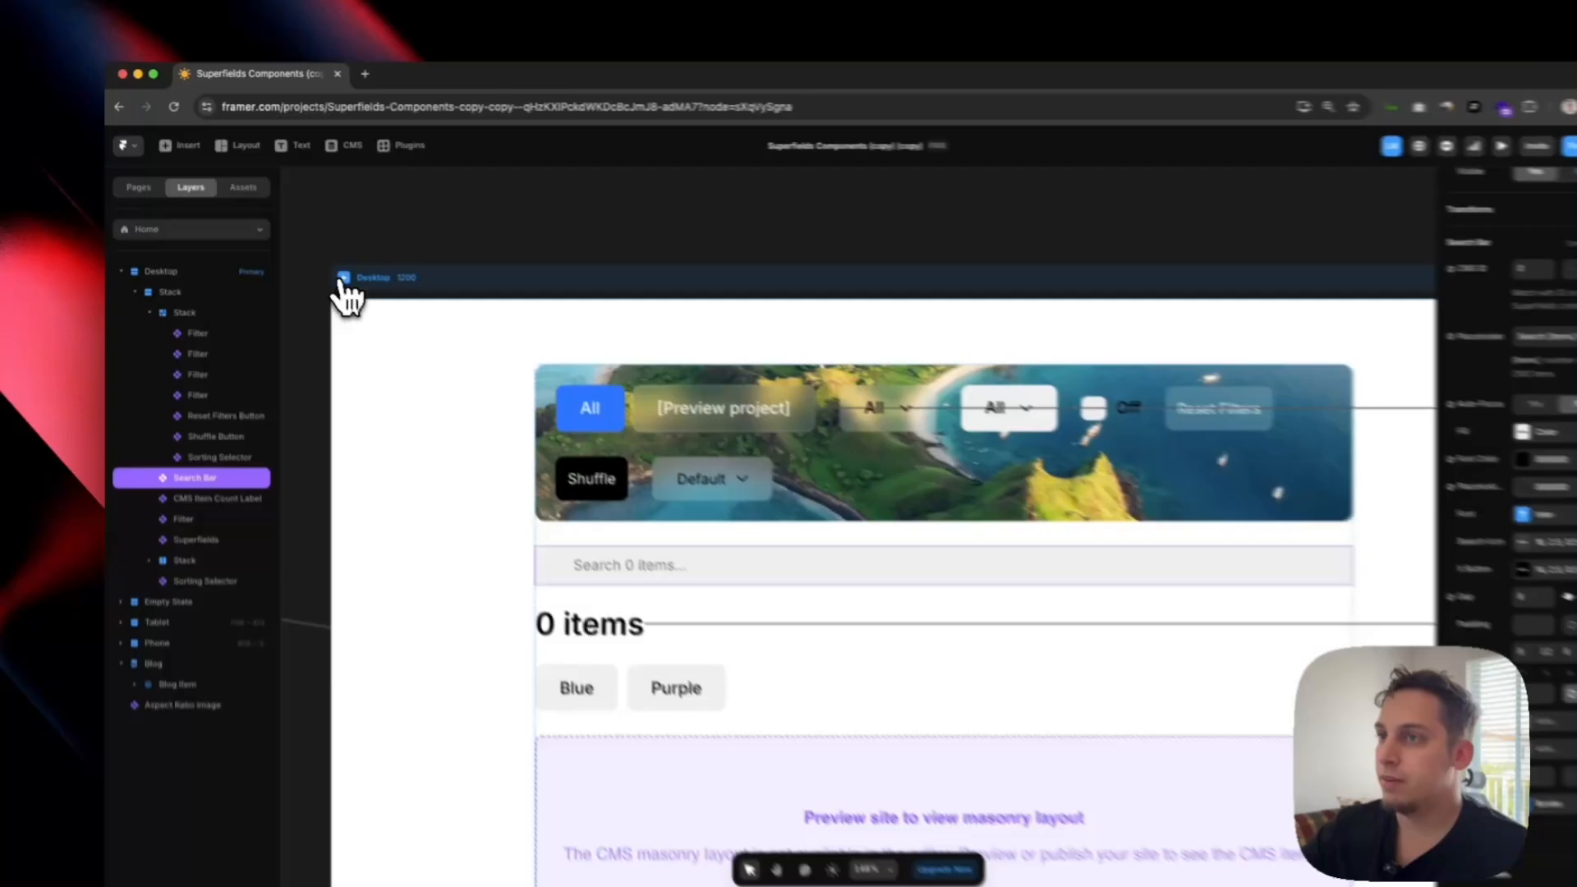
Preview the Desktop page, search the collection for "create", review the matching items, and return to the canvas.
{"action": "left_click", "coordinate": [322, 259]}
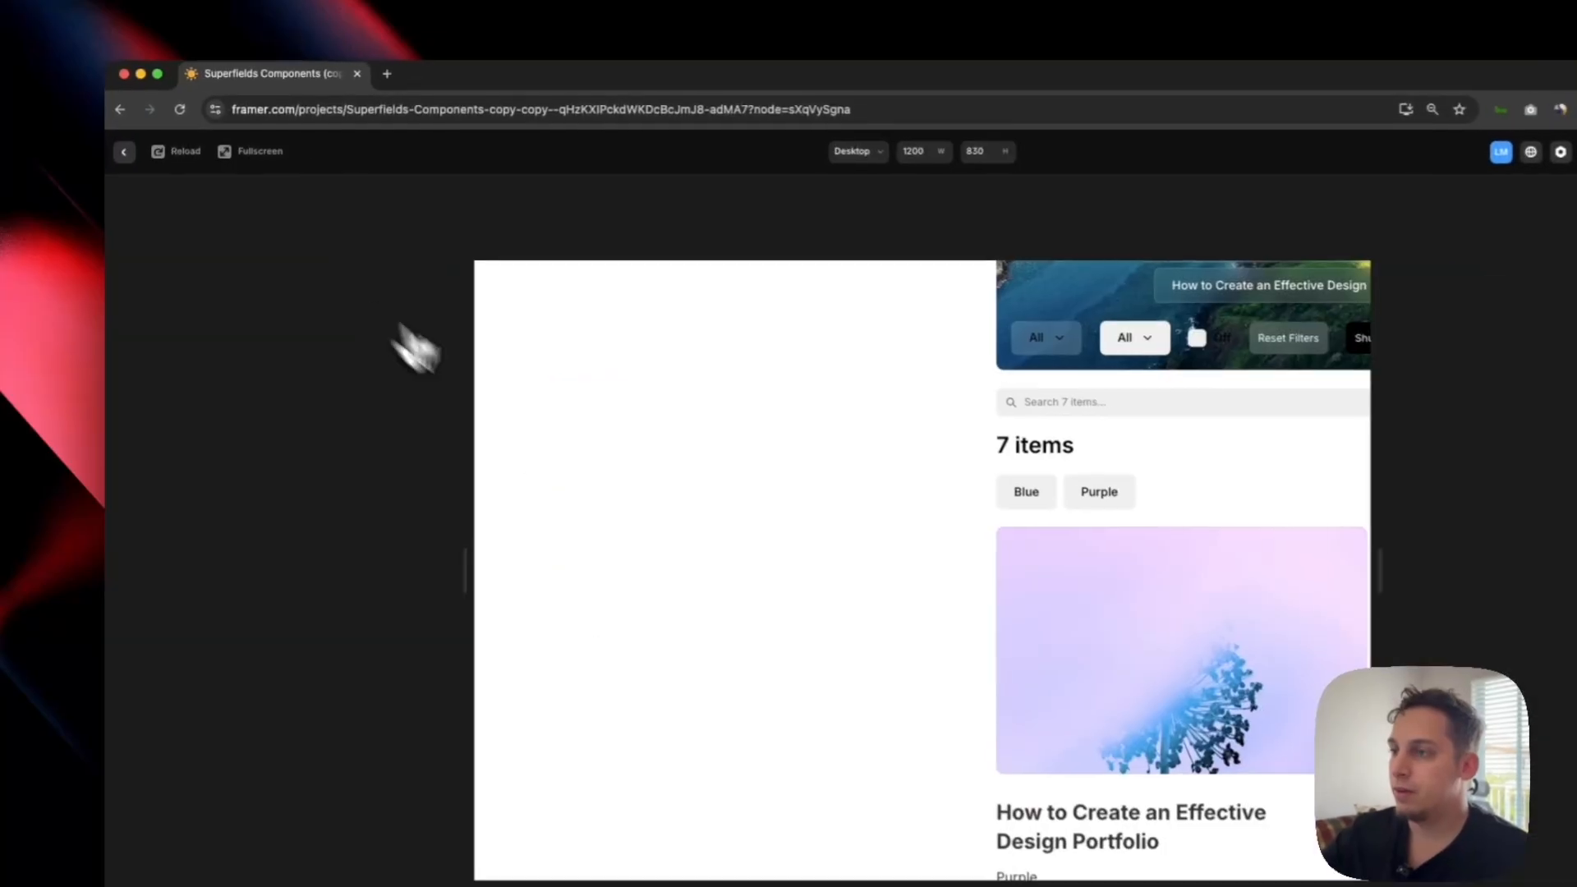
{"action": "scroll", "coordinate": [773, 764], "scroll_direction": "down", "scroll_amount": 3}
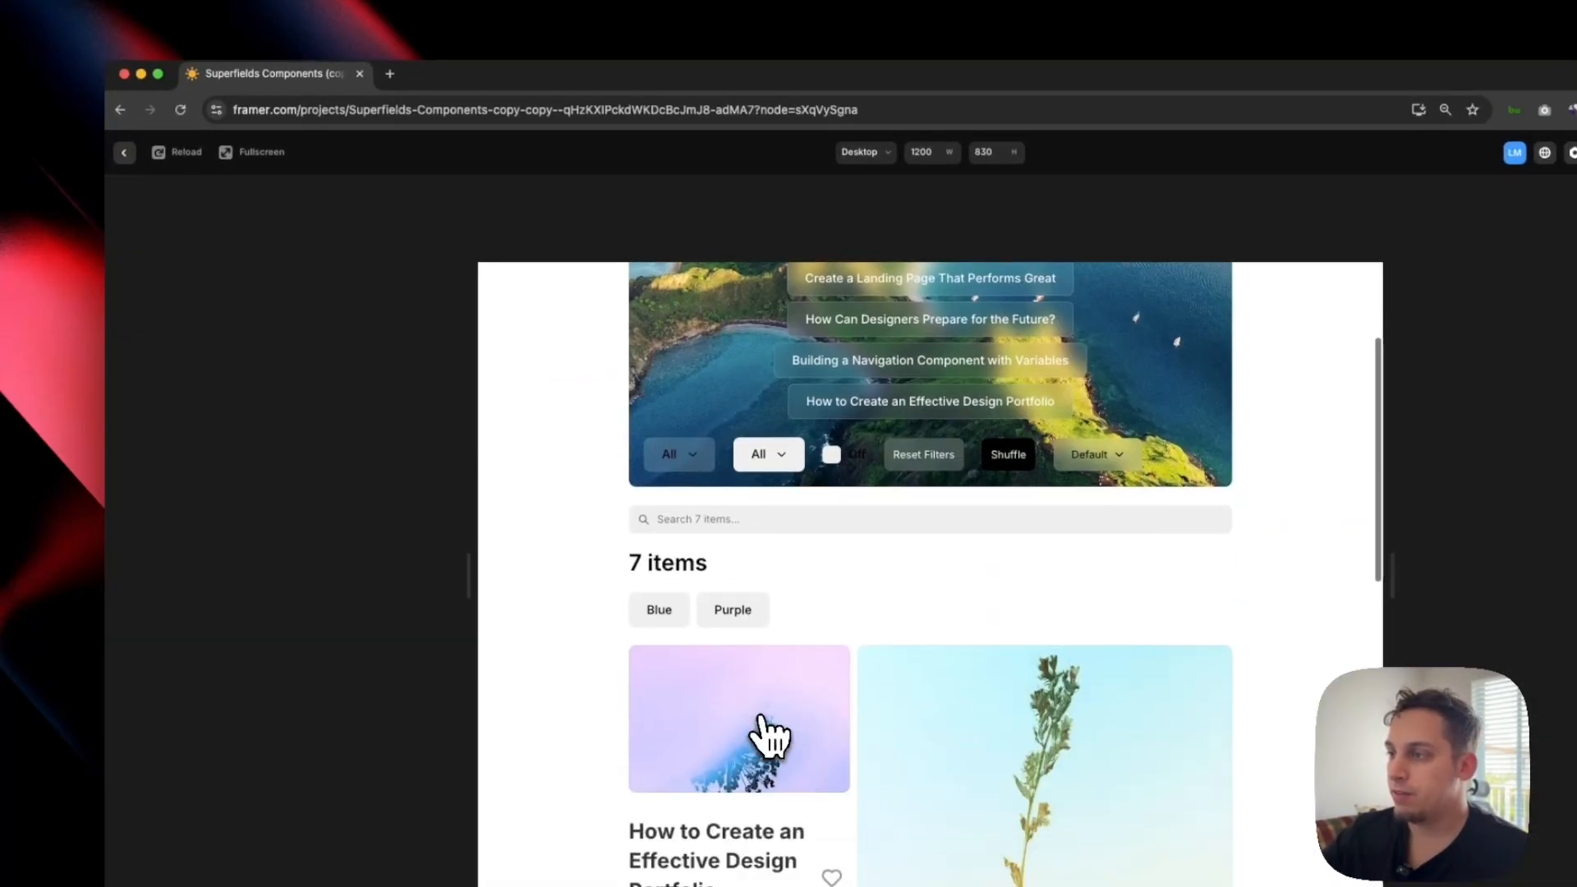
{"action": "left_click", "coordinate": [812, 520]}
{"action": "type", "text": "create"}
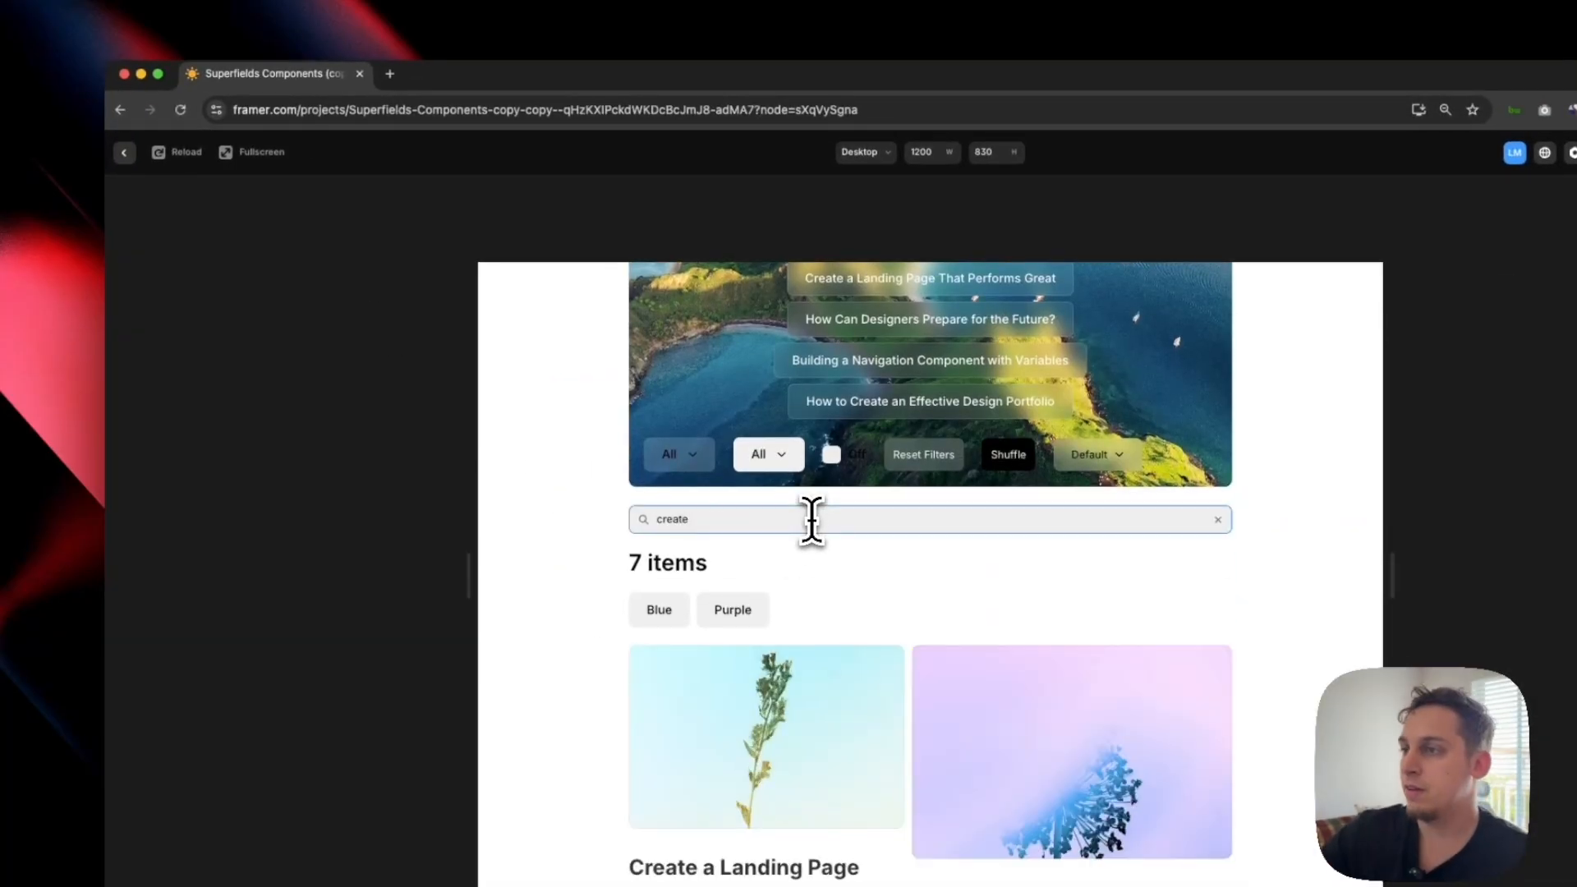
{"action": "scroll", "coordinate": [789, 575], "scroll_direction": "down", "scroll_amount": 8}
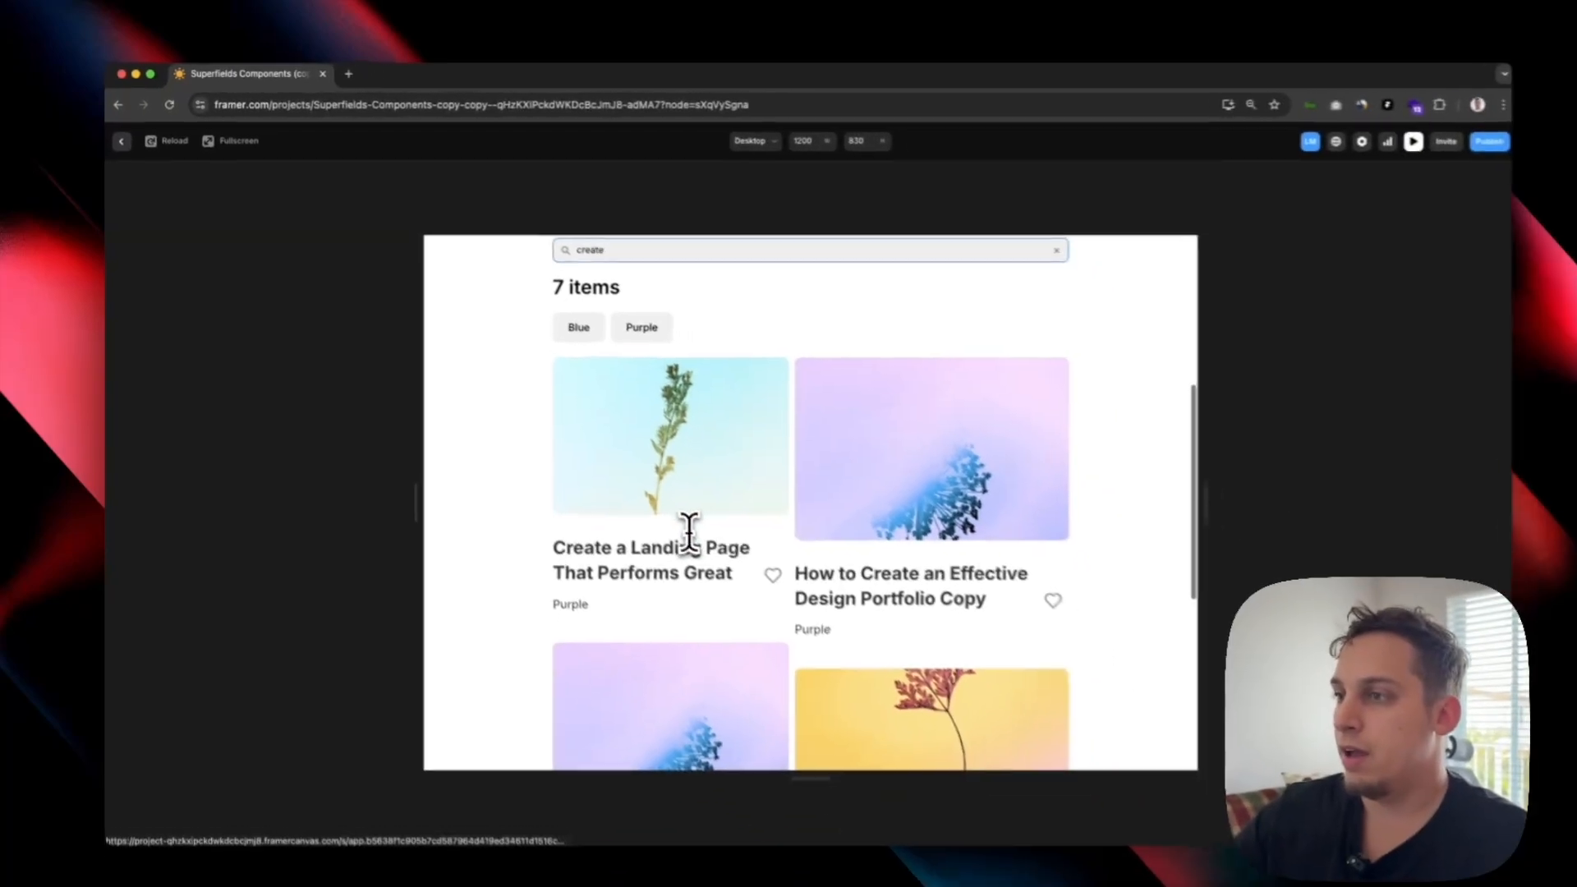
{"action": "scroll", "coordinate": [660, 518], "scroll_direction": "down", "scroll_amount": 4}
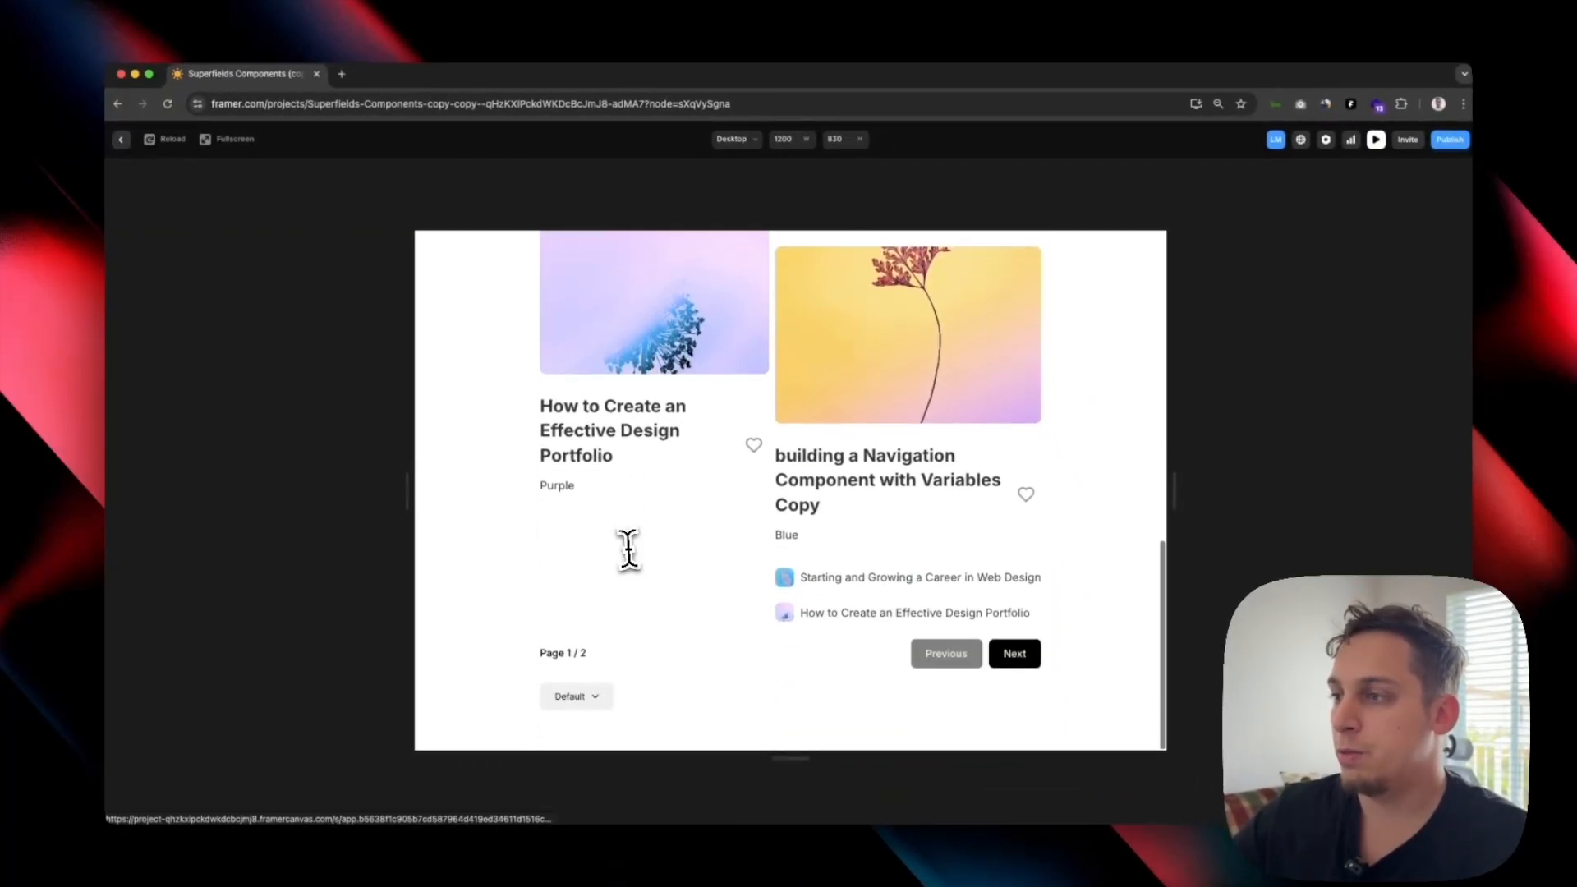
{"action": "scroll", "coordinate": [627, 545], "scroll_direction": "up", "scroll_amount": 10}
{"action": "left_click", "coordinate": [120, 139]}
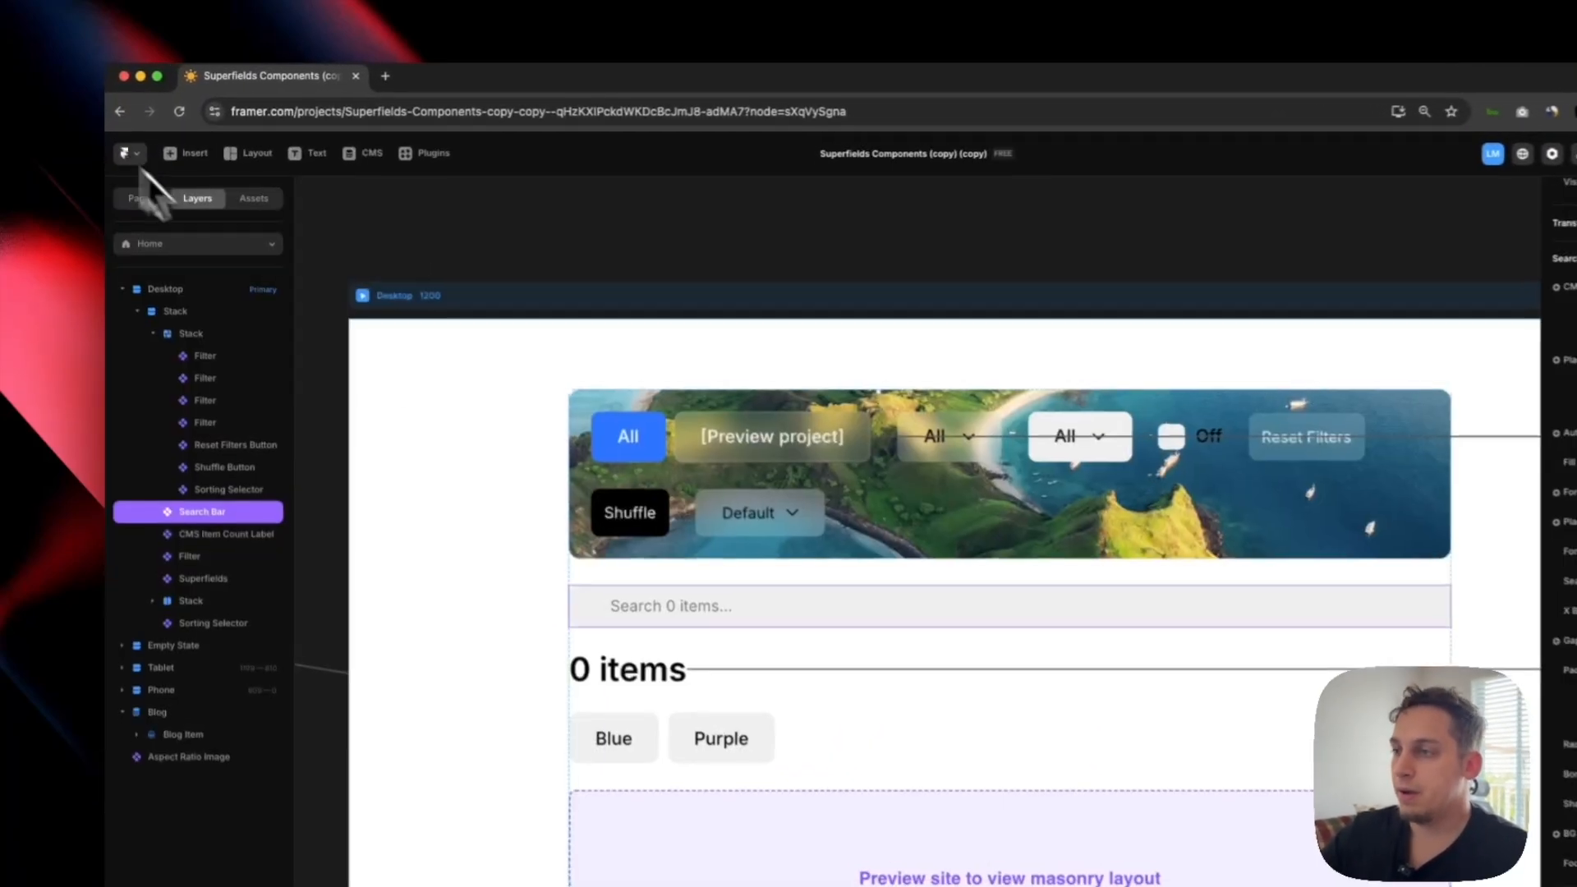
Try filtering by Favourites on the Blue/Purple filter component, and undo the change.
{"action": "left_click", "coordinate": [671, 591]}
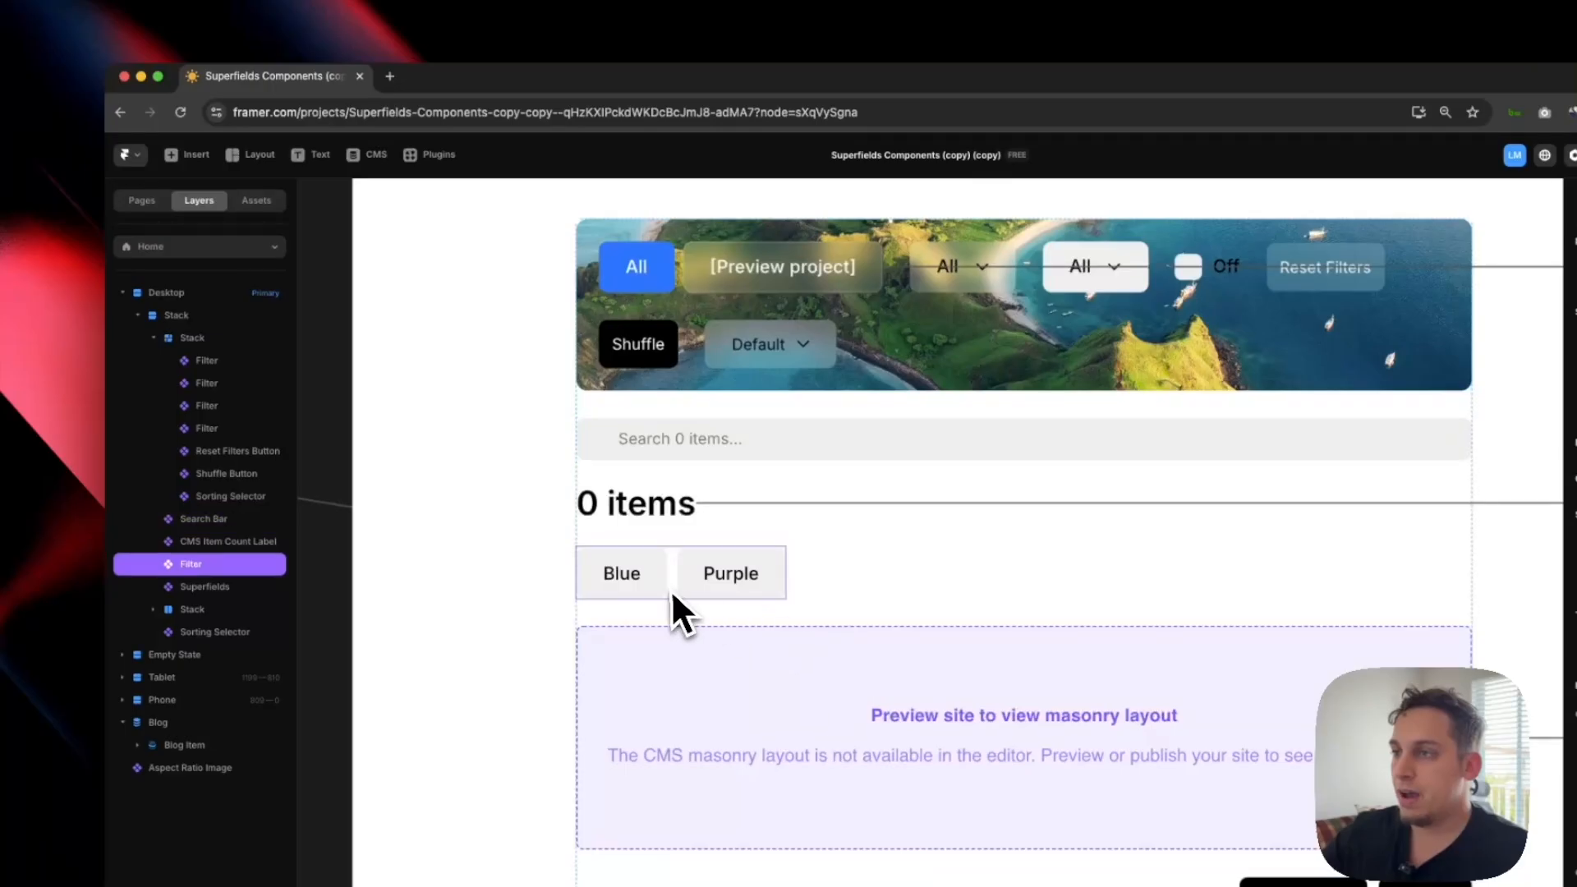
{"action": "scroll", "coordinate": [672, 590], "scroll_direction": "left", "scroll_amount": 4}
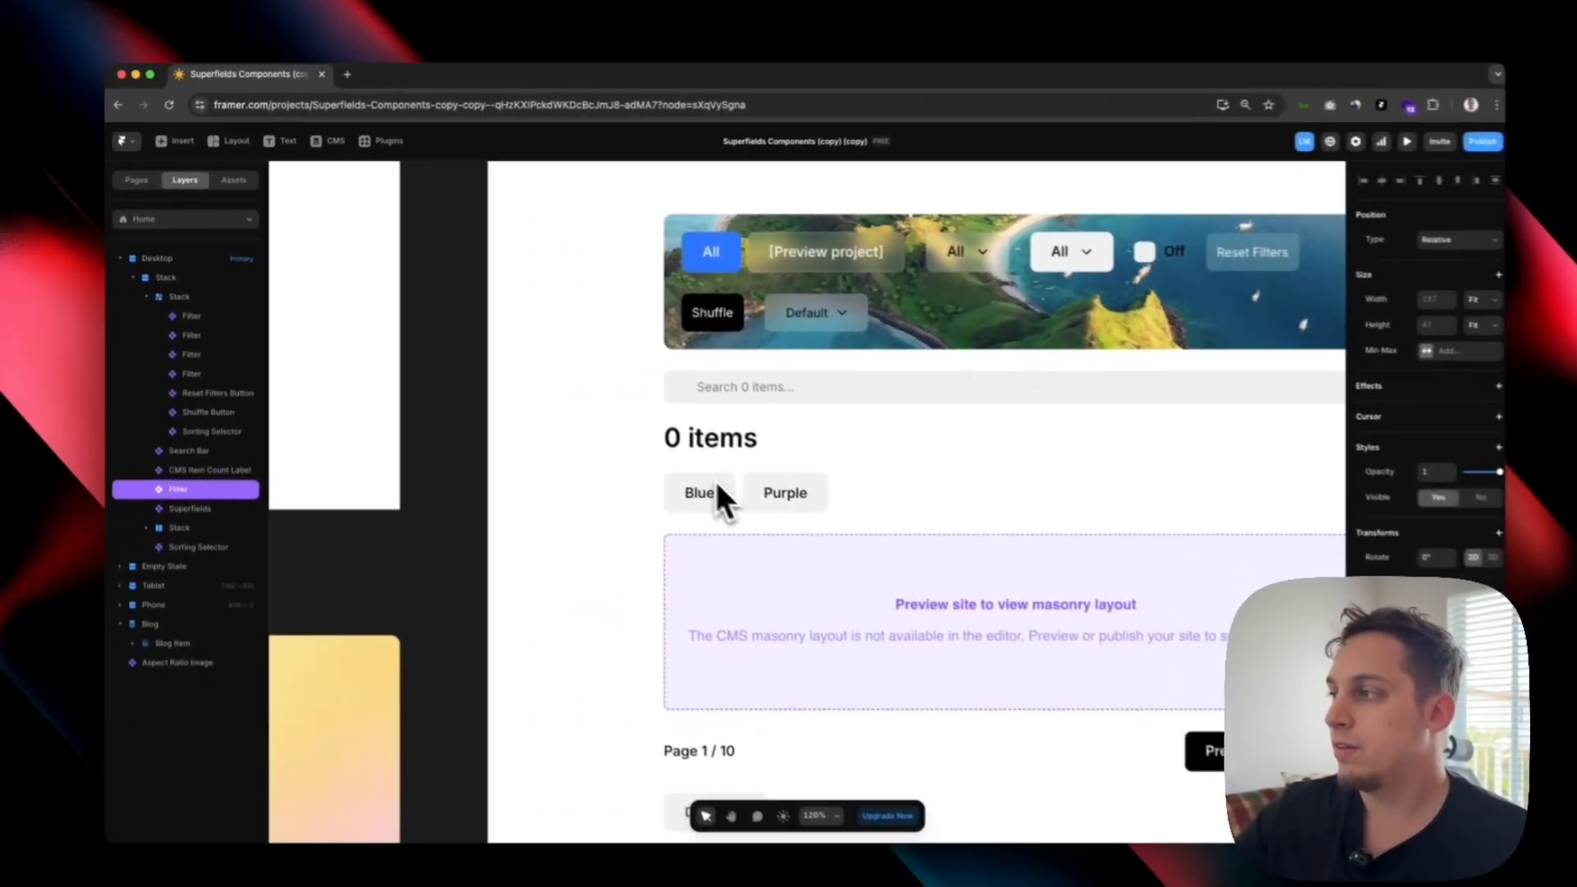
{"action": "scroll", "coordinate": [715, 491], "scroll_direction": "down", "scroll_amount": 5}
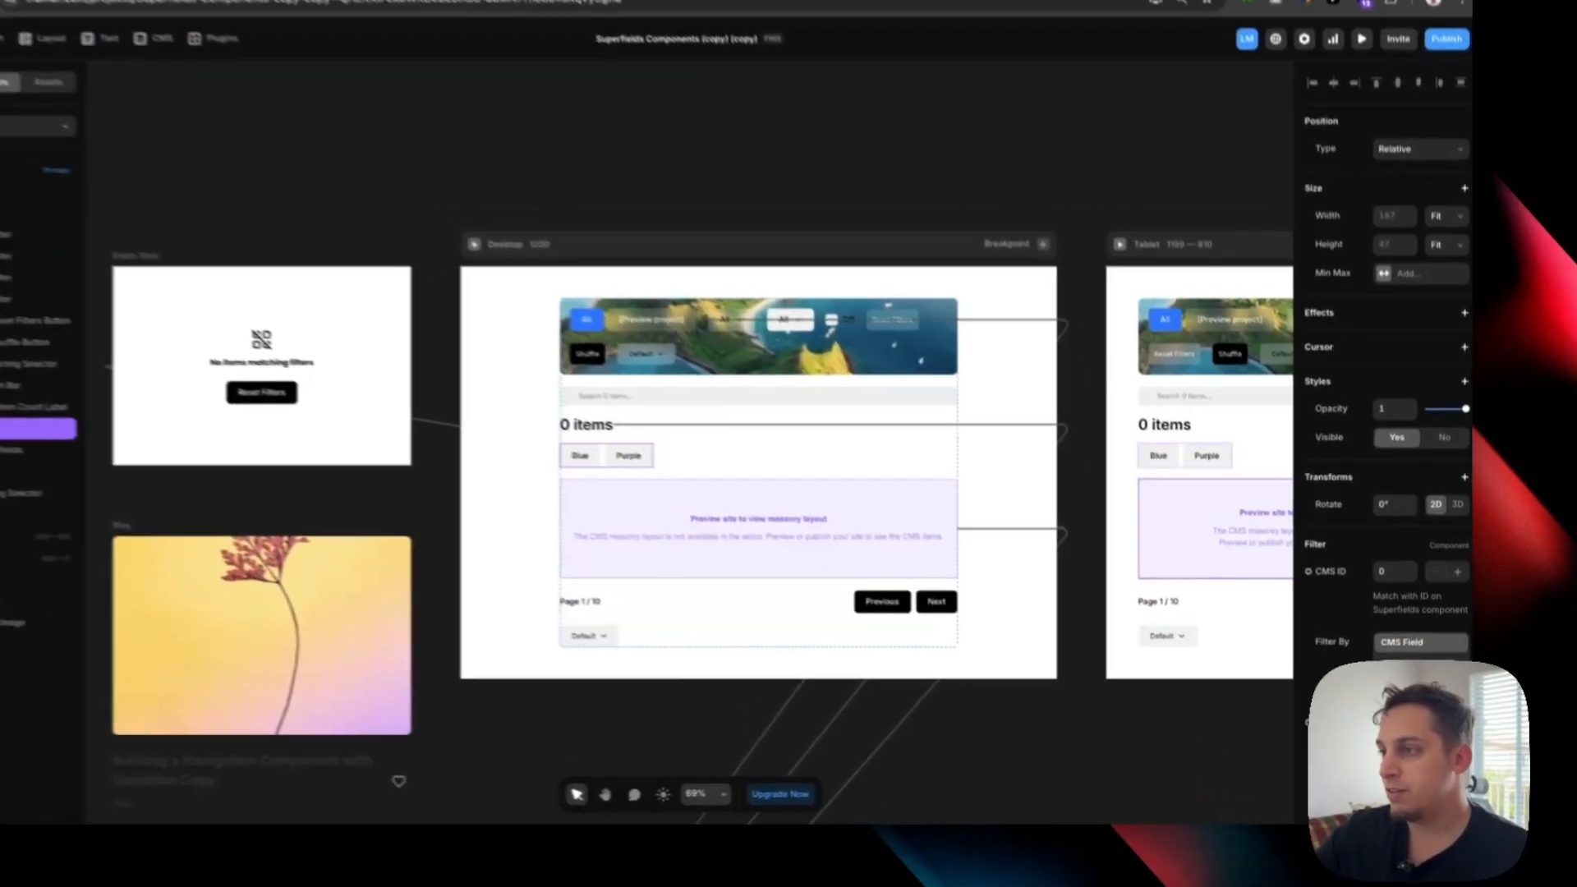
{"action": "left_click", "coordinate": [1426, 684]}
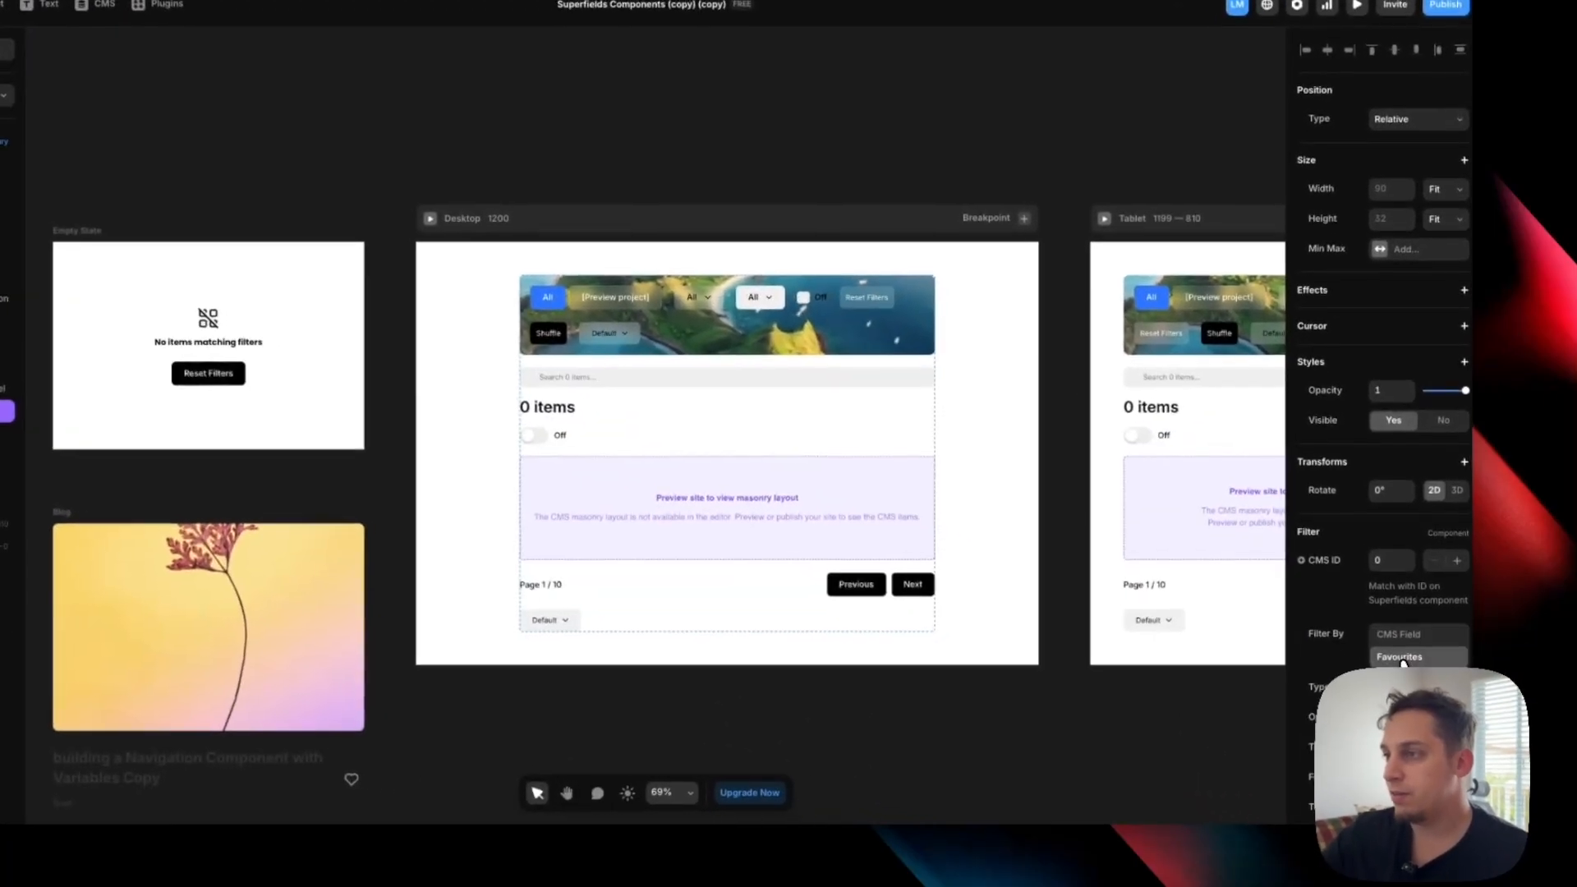
{"action": "key", "text": "ctrl+z"}
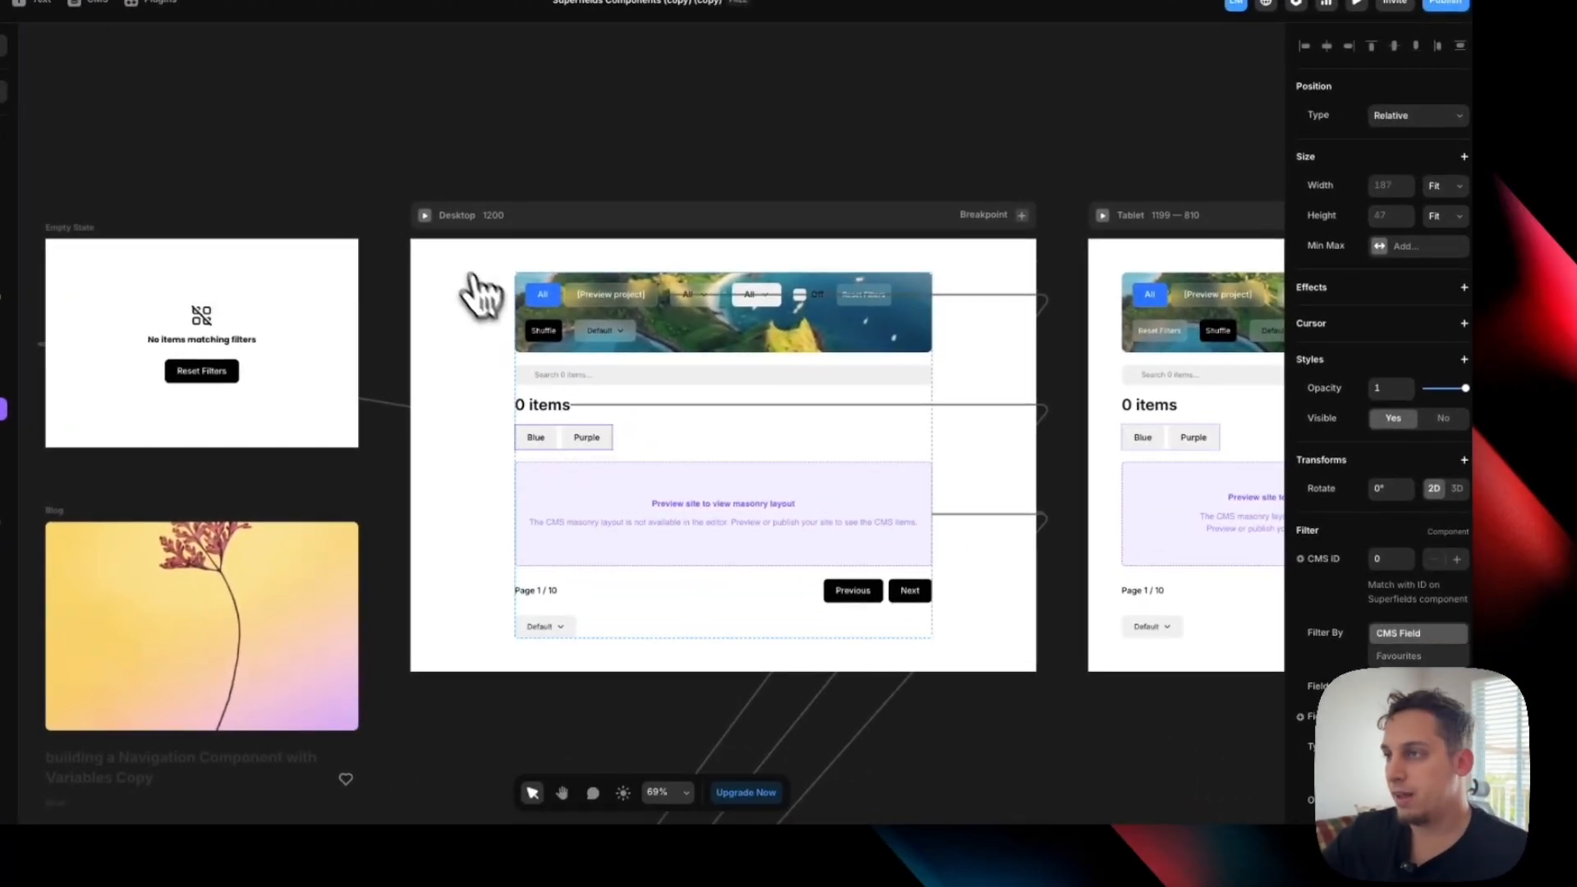
Preview the page, test the Purple and Blue filters on the collection items, and return to the canvas.
{"action": "left_click", "coordinate": [425, 215]}
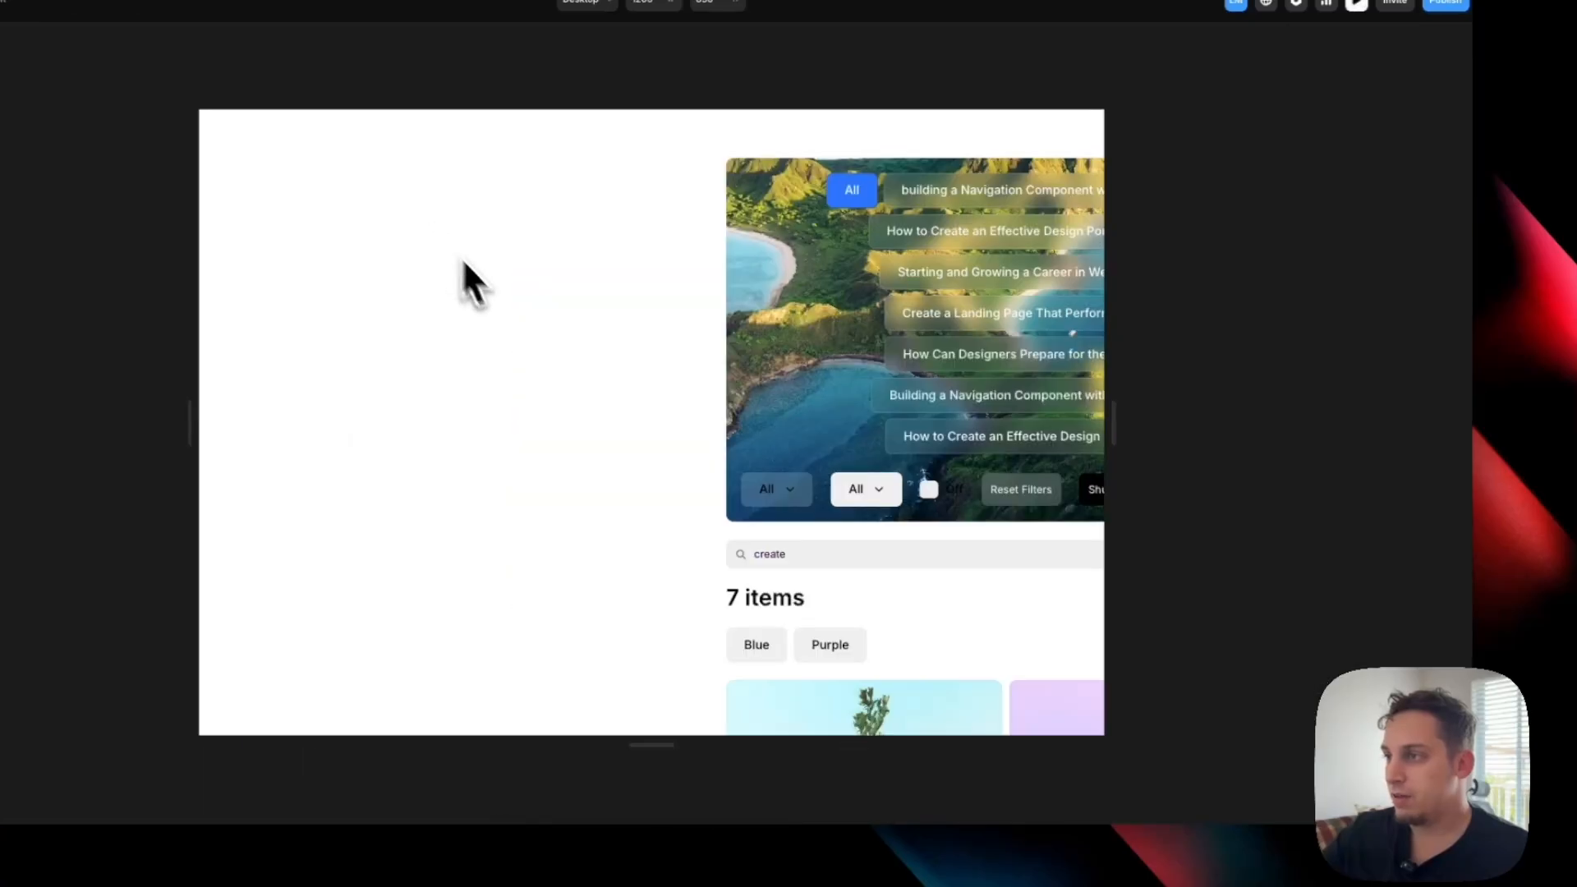
{"action": "scroll", "coordinate": [534, 411], "scroll_direction": "down", "scroll_amount": 5}
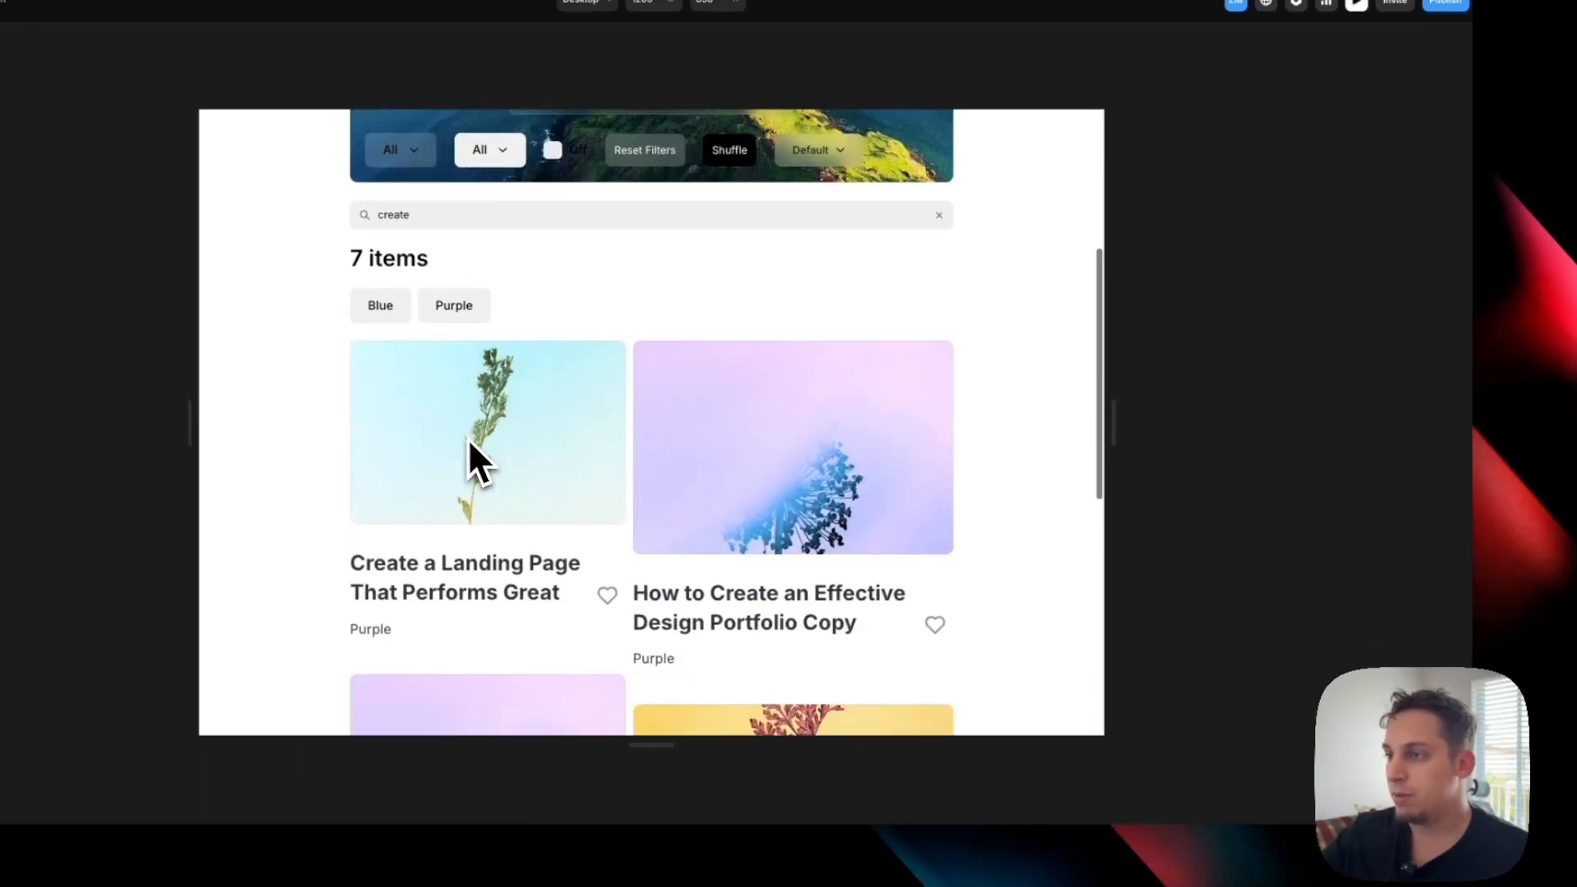
{"action": "left_click", "coordinate": [457, 317]}
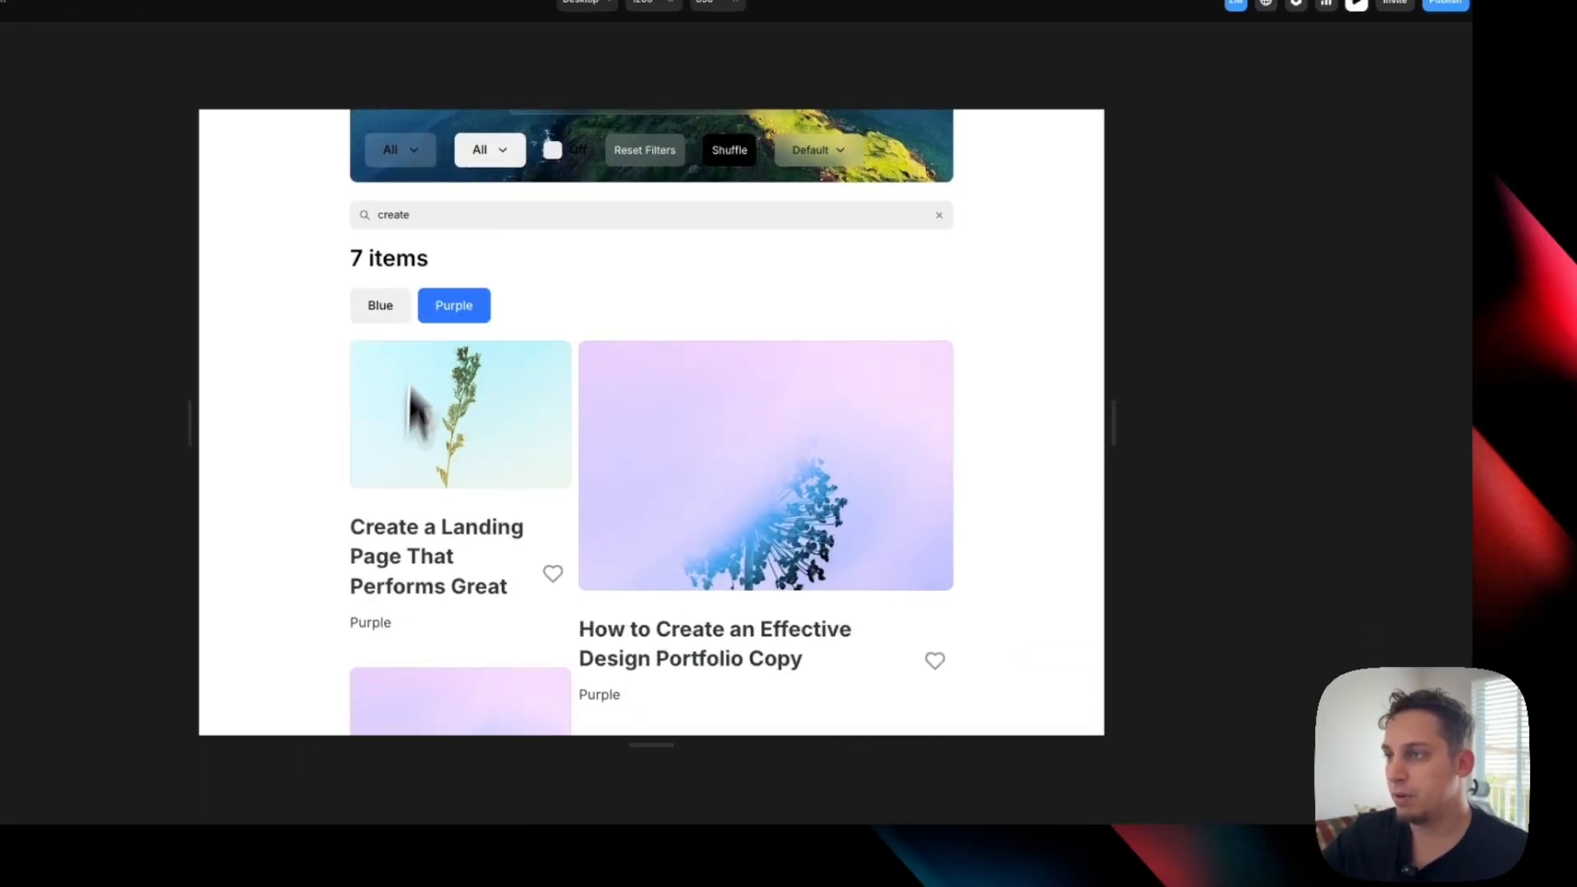
{"action": "left_click", "coordinate": [390, 308]}
{"action": "left_click", "coordinate": [424, 311]}
{"action": "left_click", "coordinate": [385, 309]}
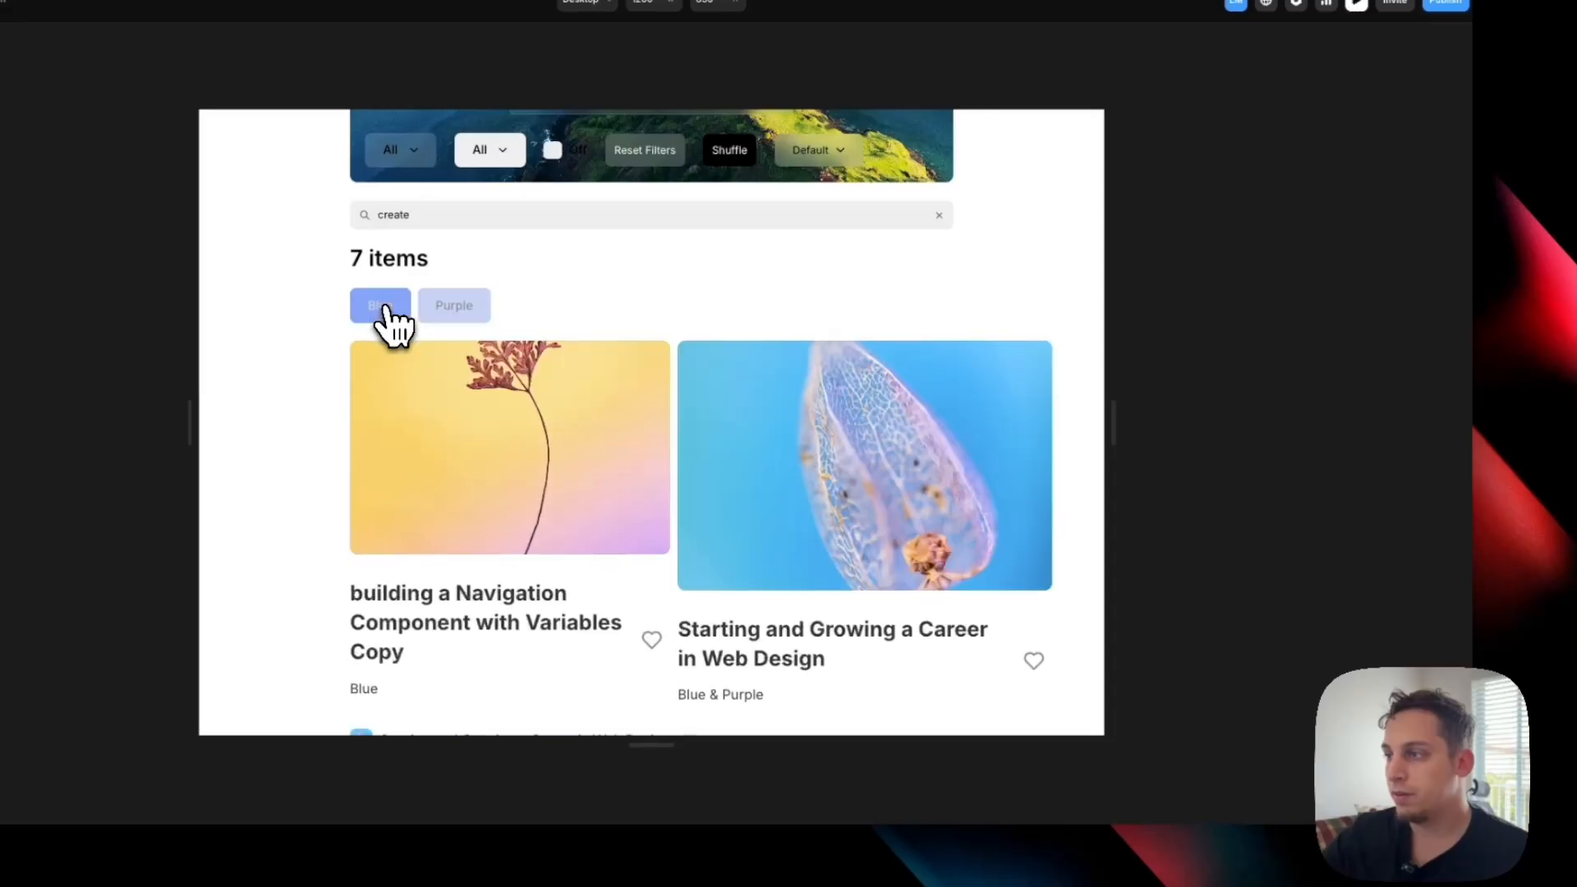
{"action": "scroll", "coordinate": [544, 361], "scroll_direction": "down", "scroll_amount": 3}
{"action": "scroll", "coordinate": [575, 468], "scroll_direction": "up", "scroll_amount": 3}
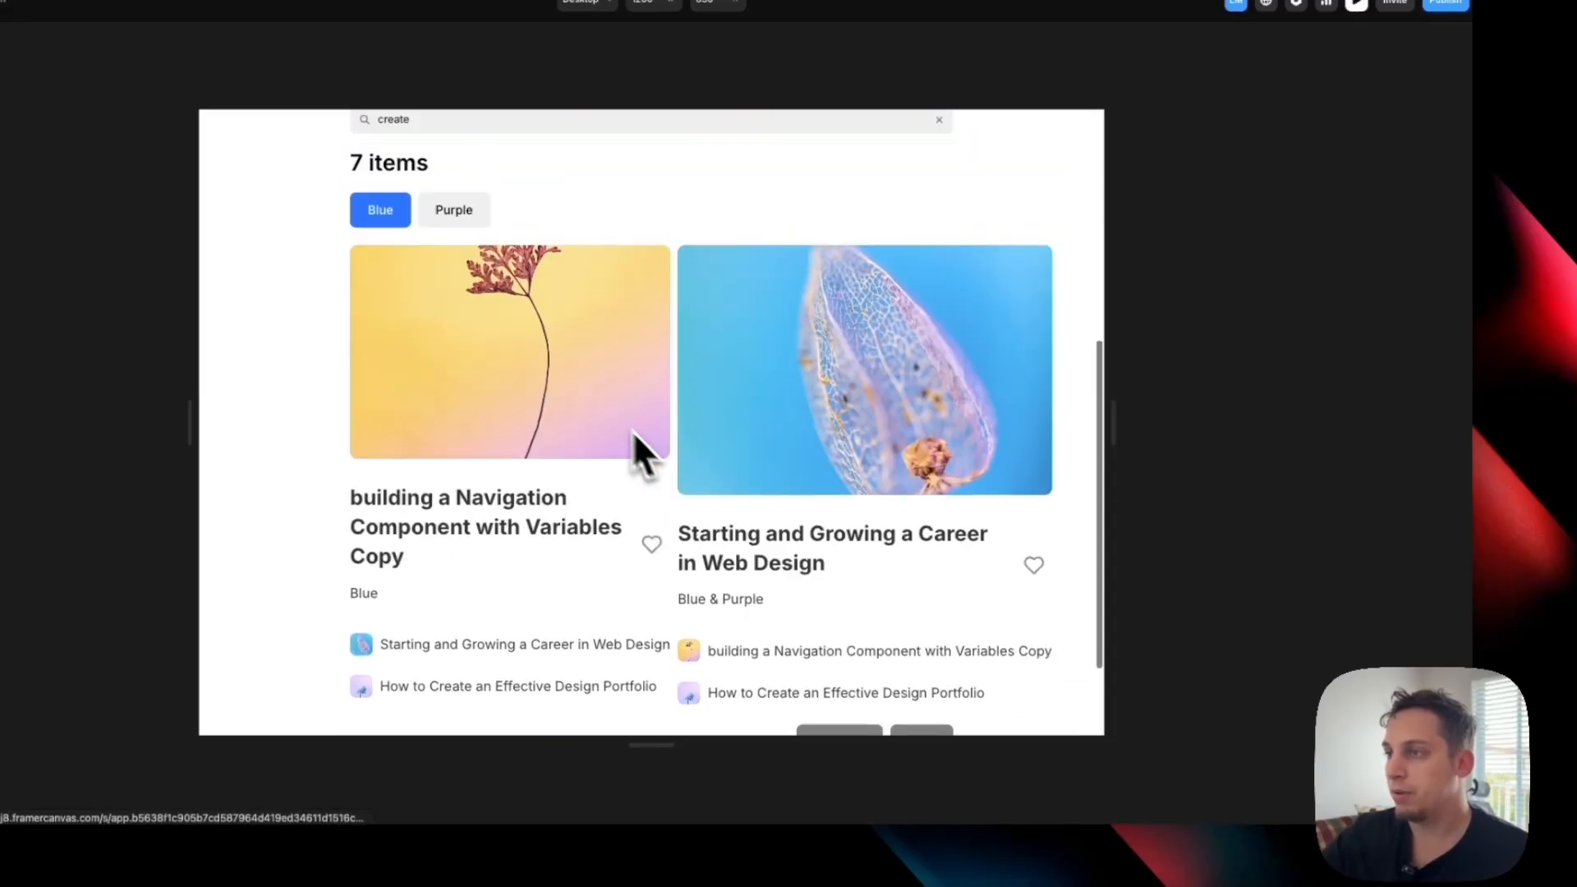
{"action": "key", "text": "Escape"}
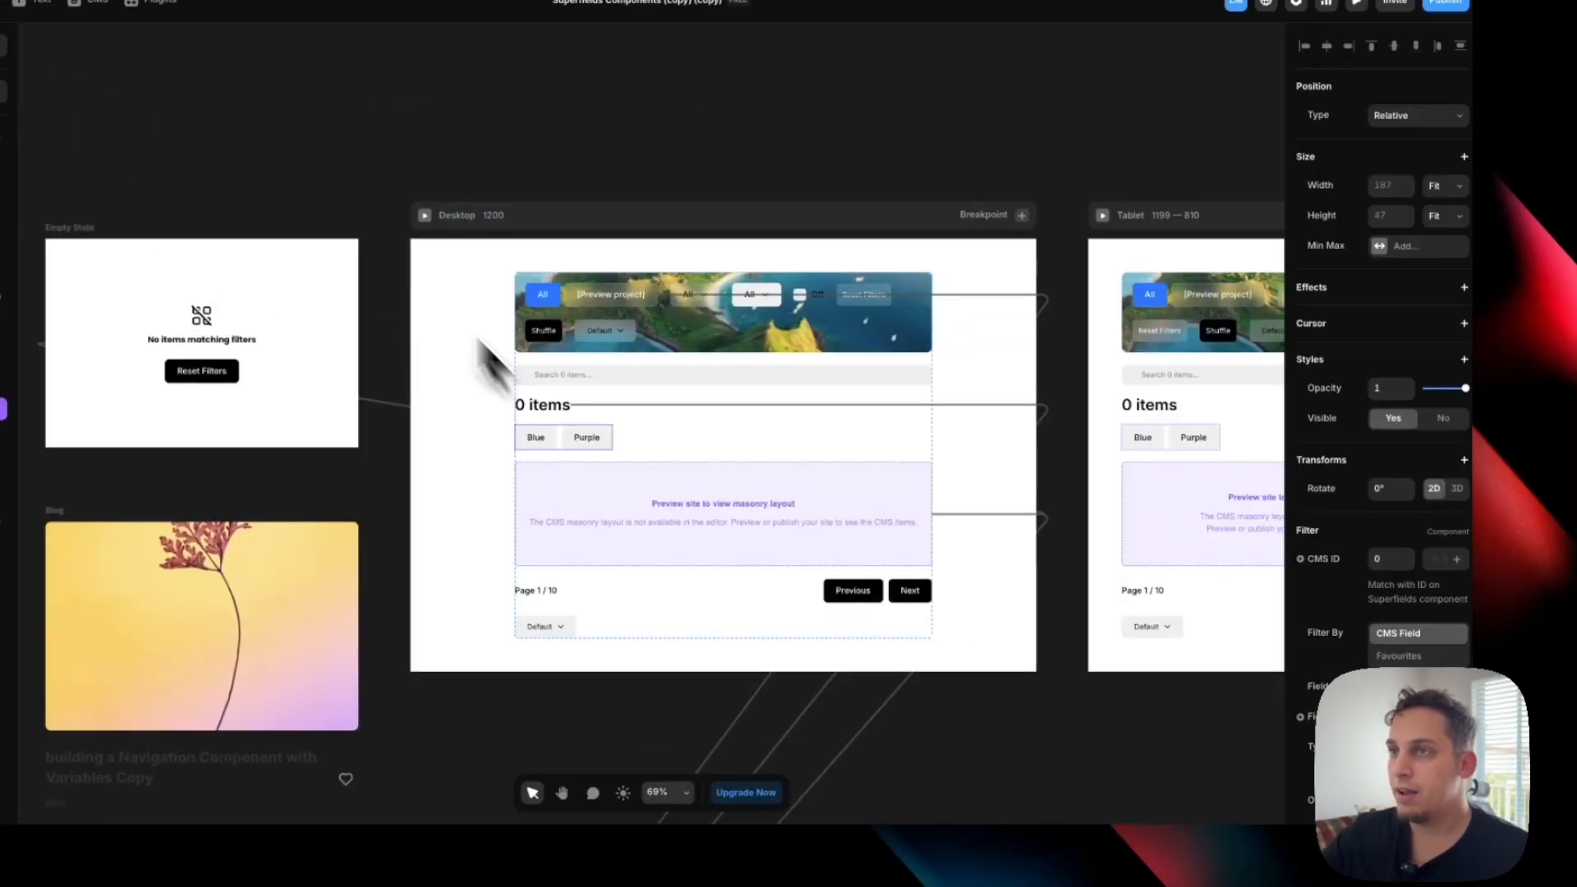
Check the Blog collection in the CMS, and page forward and back through the items in the Desktop preview.
{"action": "left_click", "coordinate": [95, 14]}
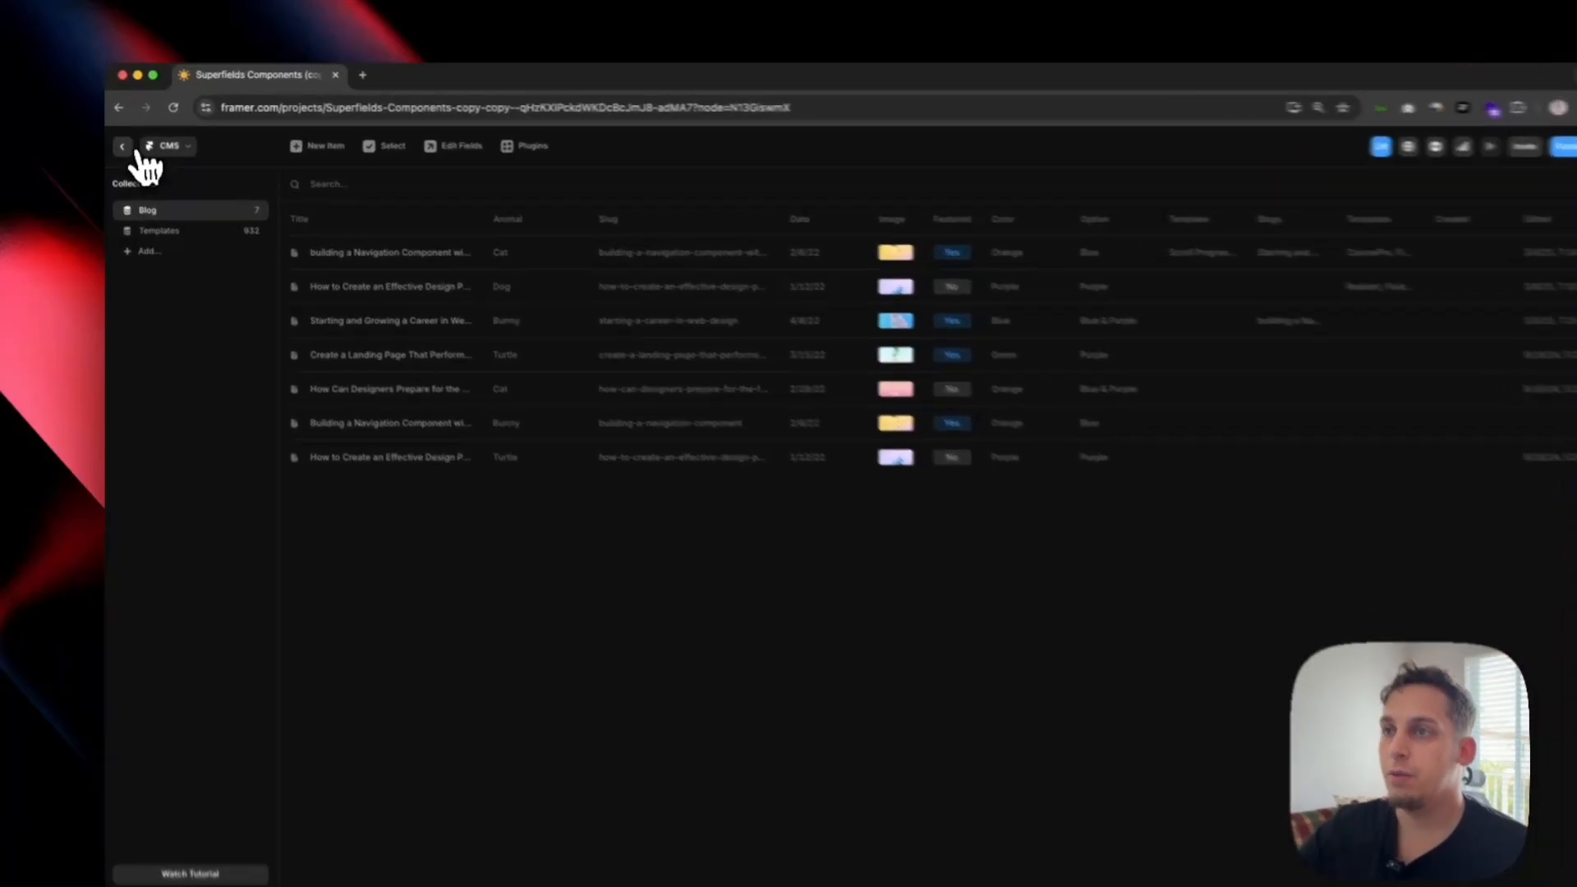
{"action": "left_click", "coordinate": [135, 151]}
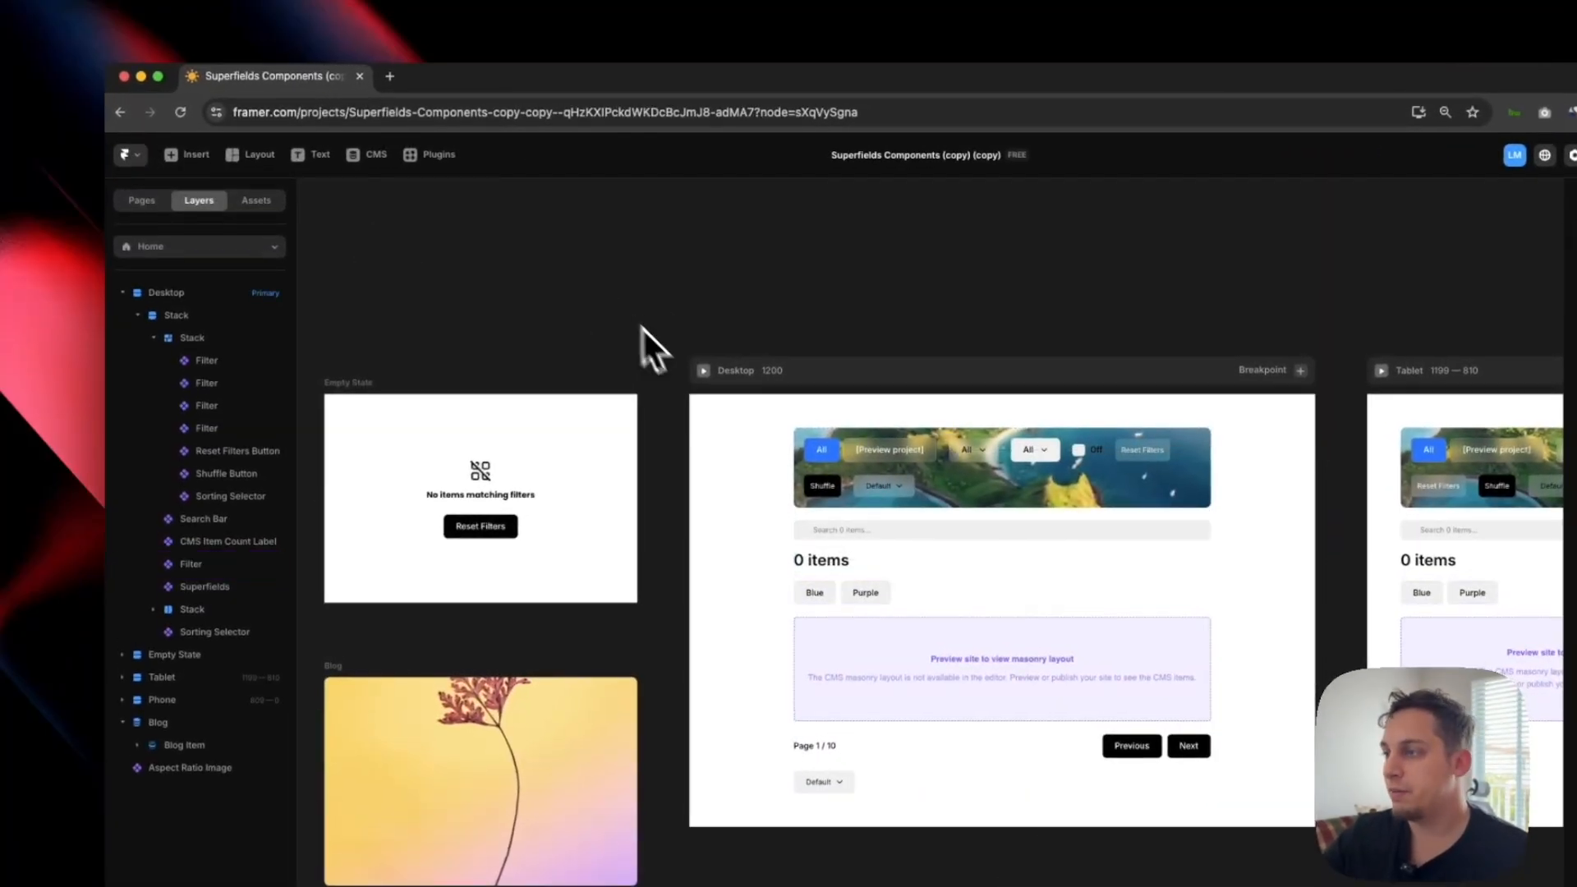
{"action": "left_click", "coordinate": [703, 372]}
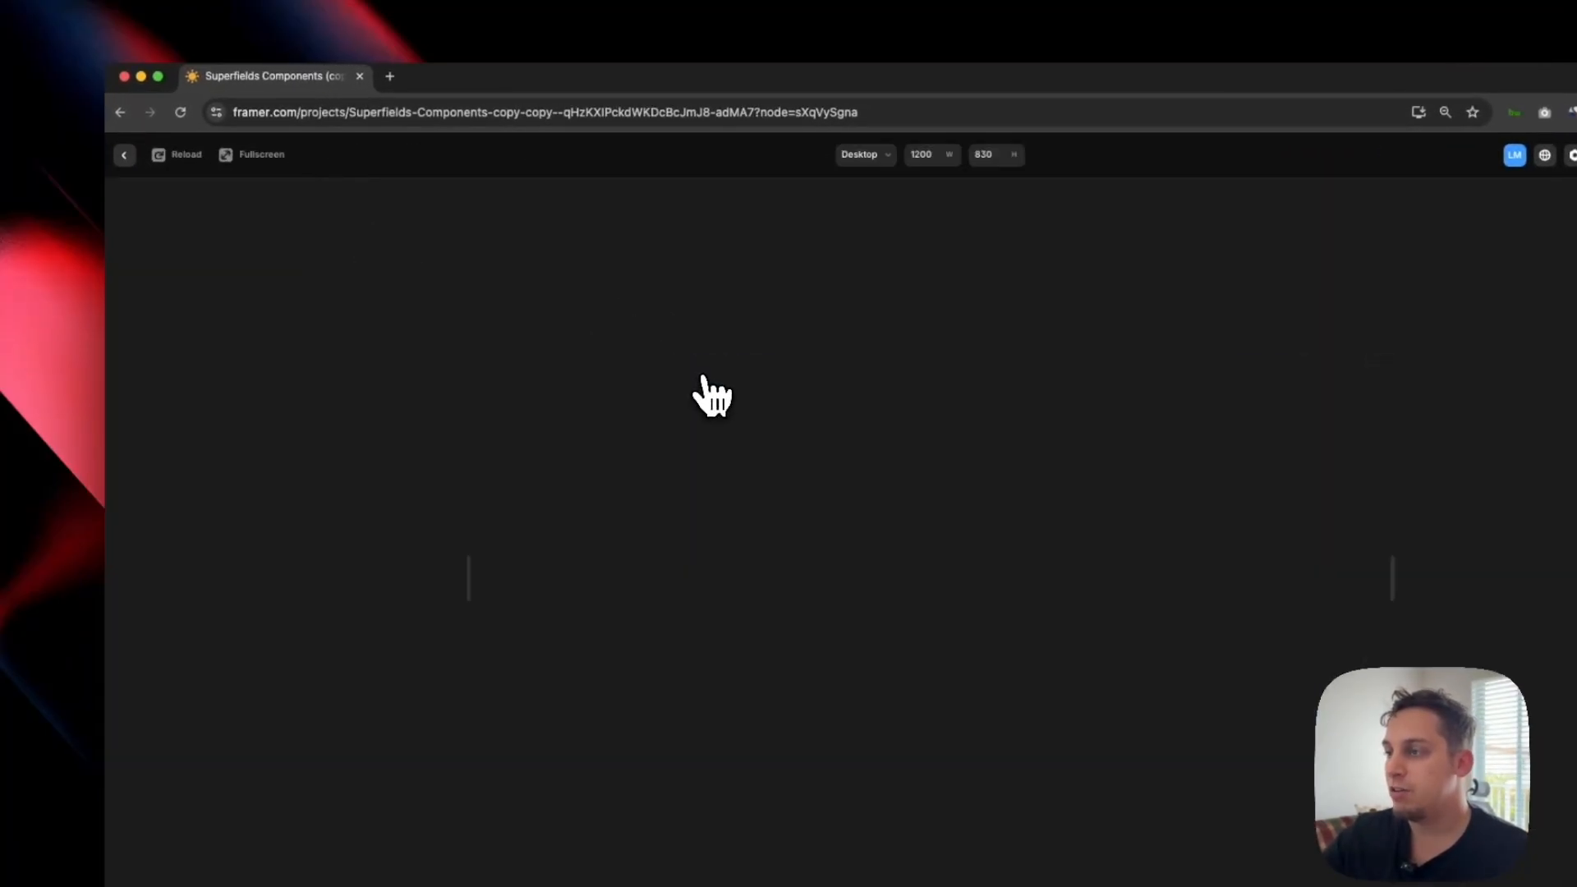
{"action": "scroll", "coordinate": [908, 550], "scroll_direction": "down", "scroll_amount": 10}
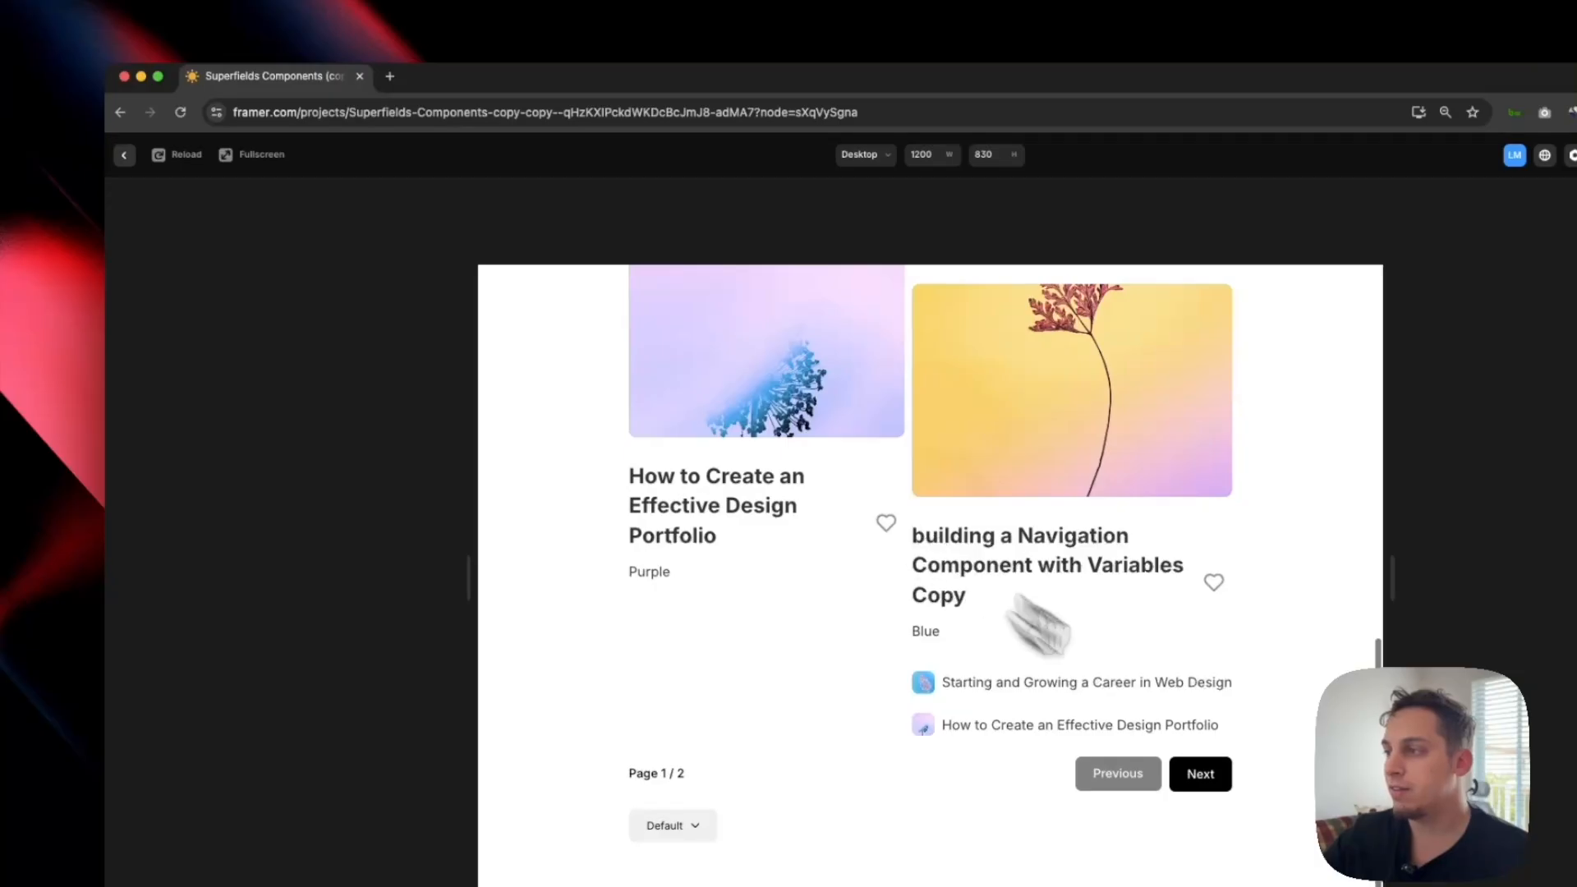
{"action": "left_click", "coordinate": [1204, 778]}
{"action": "scroll", "coordinate": [1030, 706], "scroll_direction": "up", "scroll_amount": 3}
{"action": "scroll", "coordinate": [1030, 706], "scroll_direction": "down", "scroll_amount": 3}
{"action": "left_click", "coordinate": [1114, 781]}
{"action": "scroll", "coordinate": [840, 538], "scroll_direction": "up", "scroll_amount": 3}
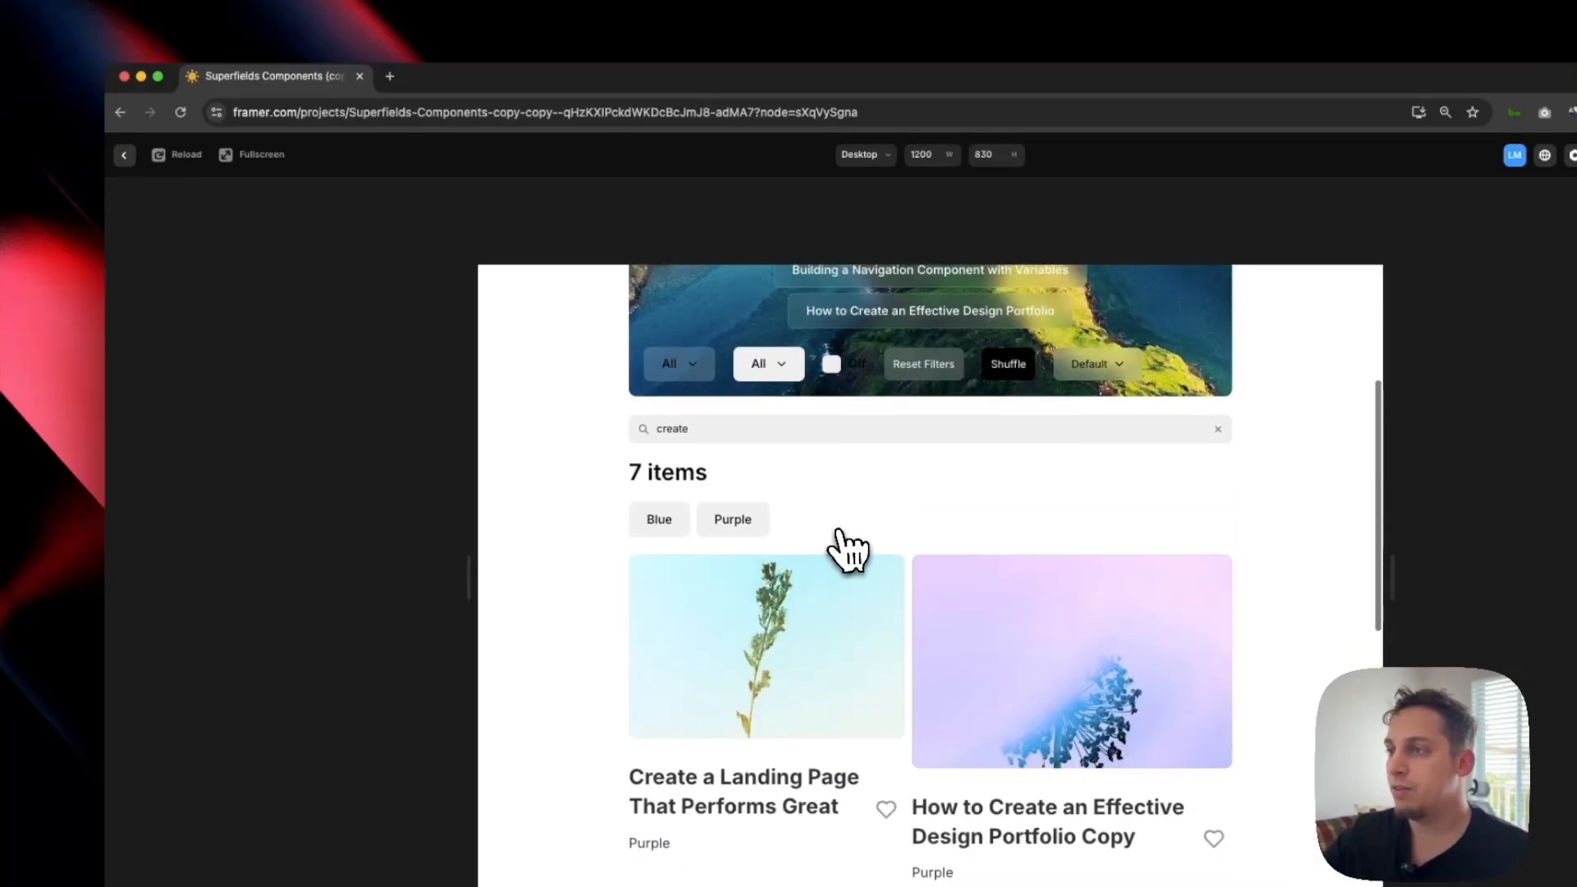
Check how the pagination responds to the Purple and Blue filters in turn, and clear both filters.
{"action": "left_click", "coordinate": [731, 526]}
{"action": "scroll", "coordinate": [856, 553], "scroll_direction": "down", "scroll_amount": 6}
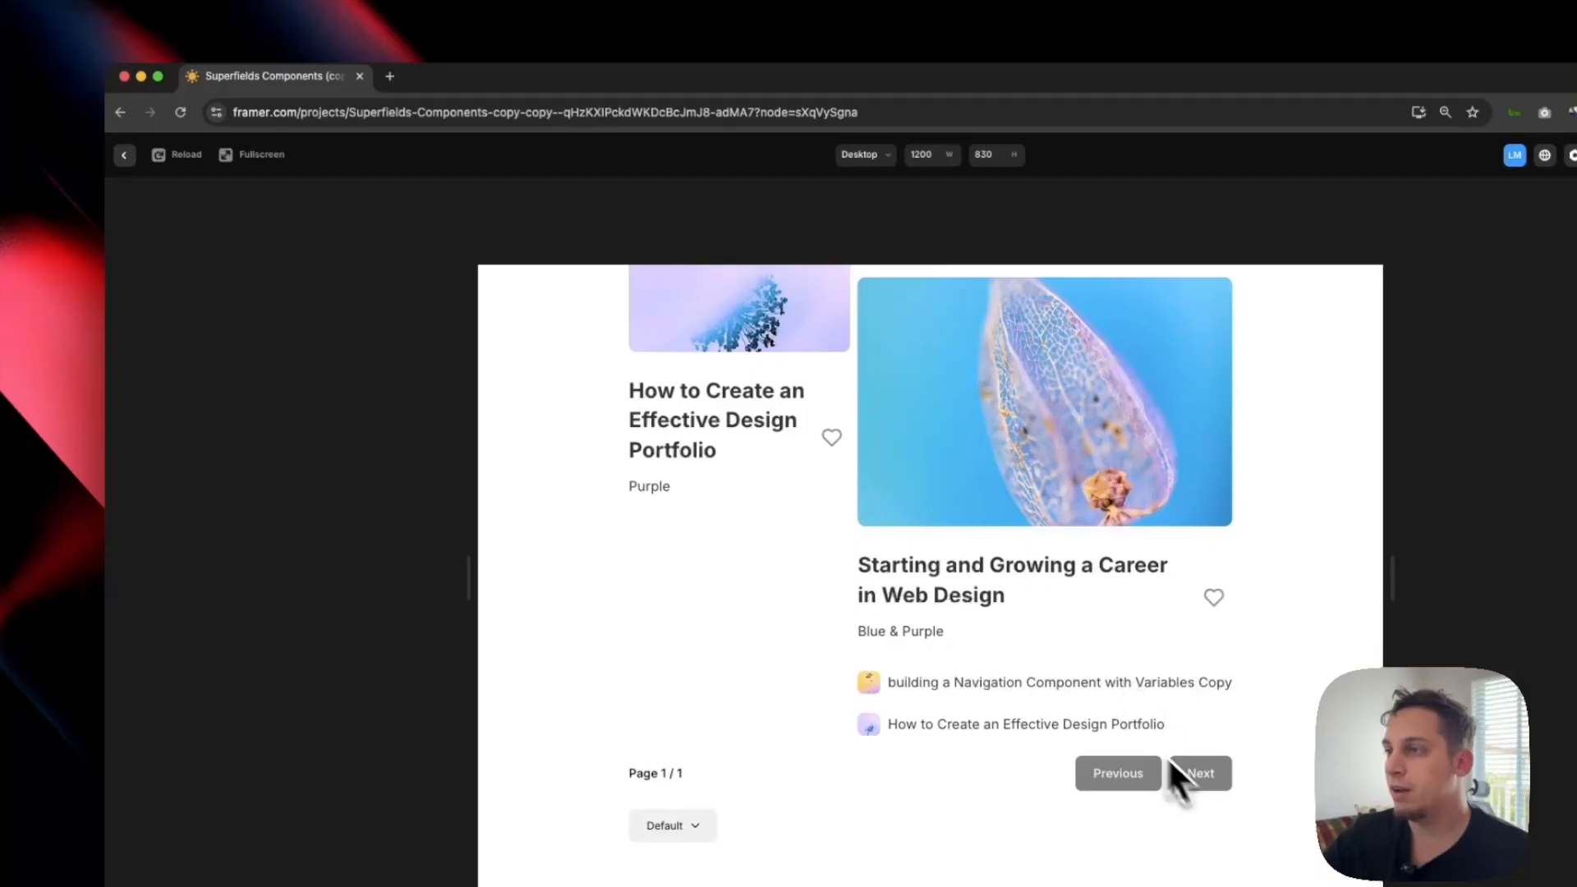
{"action": "scroll", "coordinate": [848, 534], "scroll_direction": "up", "scroll_amount": 5}
{"action": "left_click", "coordinate": [752, 407]}
{"action": "left_click", "coordinate": [666, 404]}
{"action": "scroll", "coordinate": [768, 444], "scroll_direction": "down", "scroll_amount": 2}
{"action": "scroll", "coordinate": [945, 566], "scroll_direction": "down", "scroll_amount": 2}
{"action": "scroll", "coordinate": [871, 651], "scroll_direction": "up", "scroll_amount": 2}
{"action": "scroll", "coordinate": [835, 633], "scroll_direction": "down", "scroll_amount": 1}
{"action": "scroll", "coordinate": [805, 591], "scroll_direction": "up", "scroll_amount": 3}
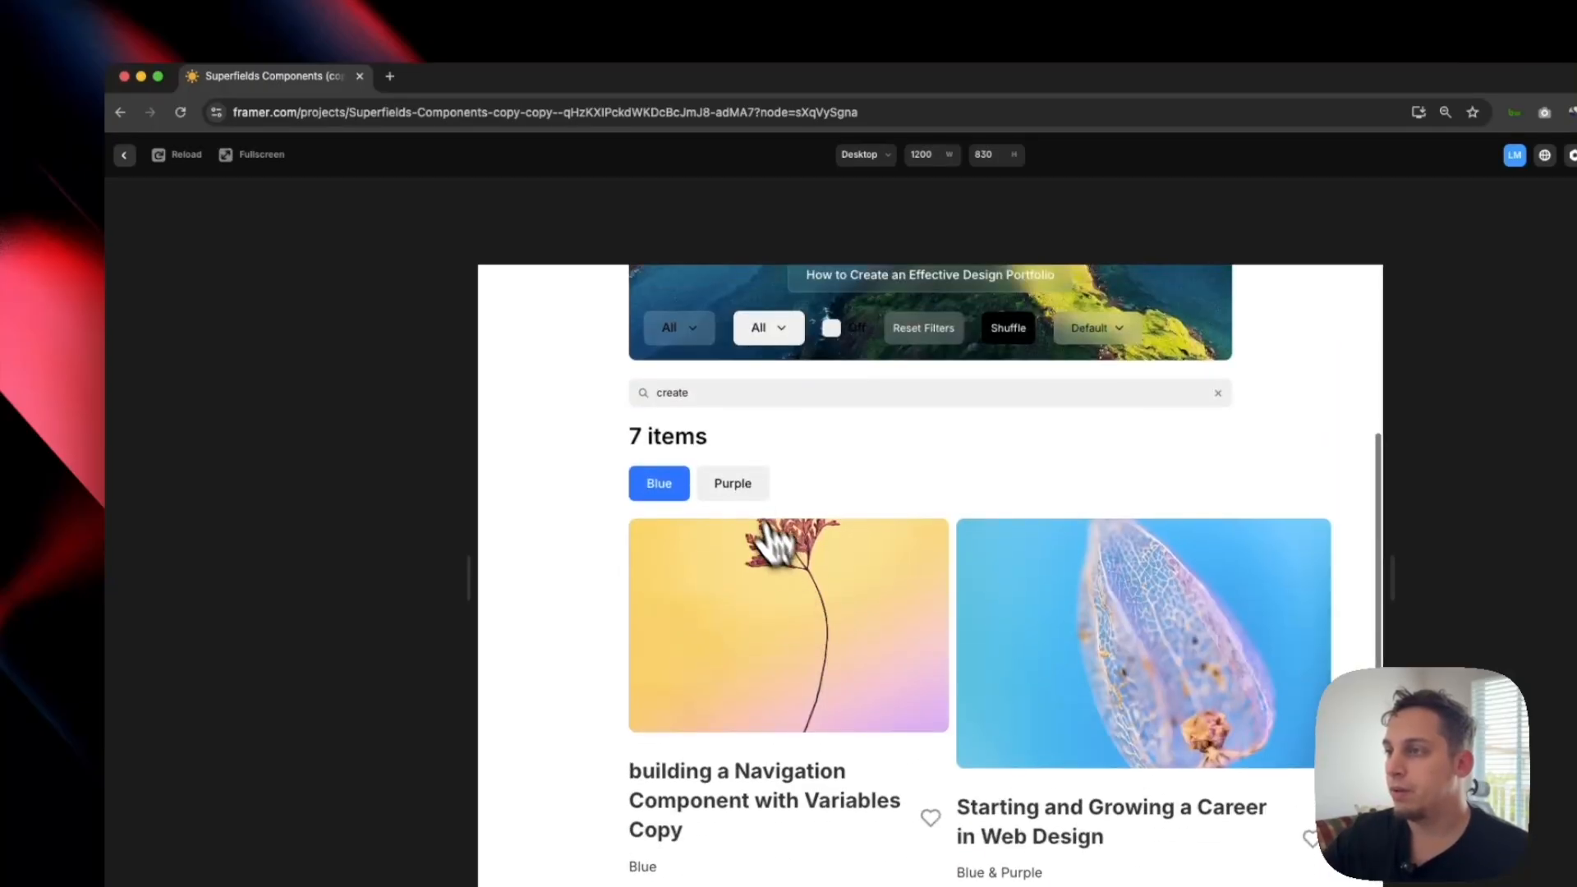
{"action": "left_click", "coordinate": [700, 487]}
{"action": "left_click", "coordinate": [729, 493]}
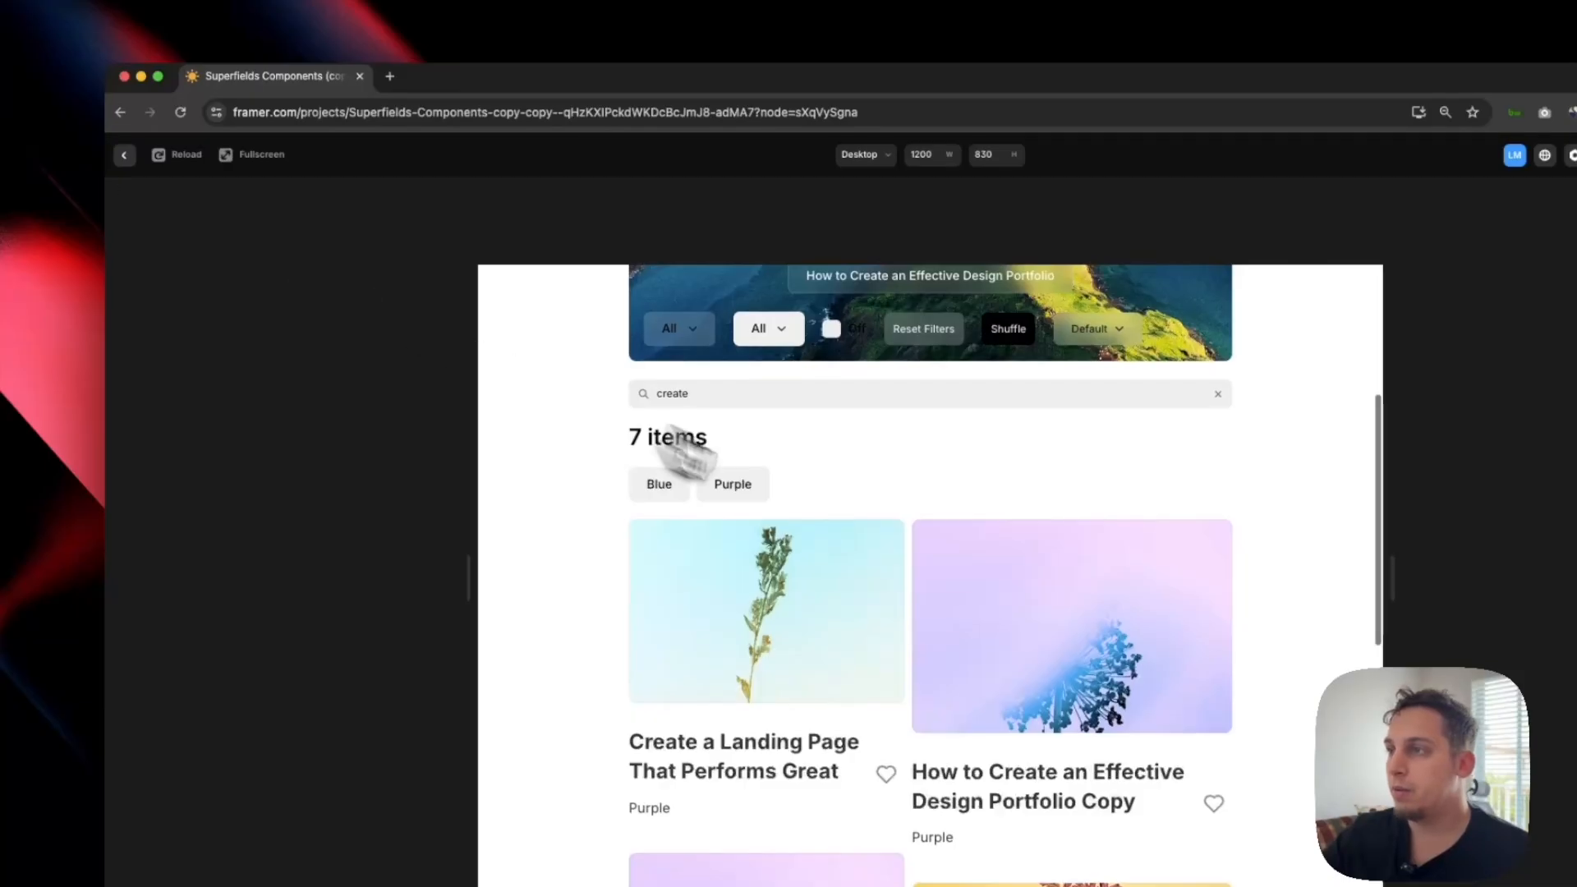
Clear the "create" search in the preview and go to the second page of items.
{"action": "scroll", "coordinate": [805, 477], "scroll_direction": "up", "scroll_amount": 2}
{"action": "left_click", "coordinate": [1219, 503]}
{"action": "scroll", "coordinate": [993, 518], "scroll_direction": "down", "scroll_amount": 8}
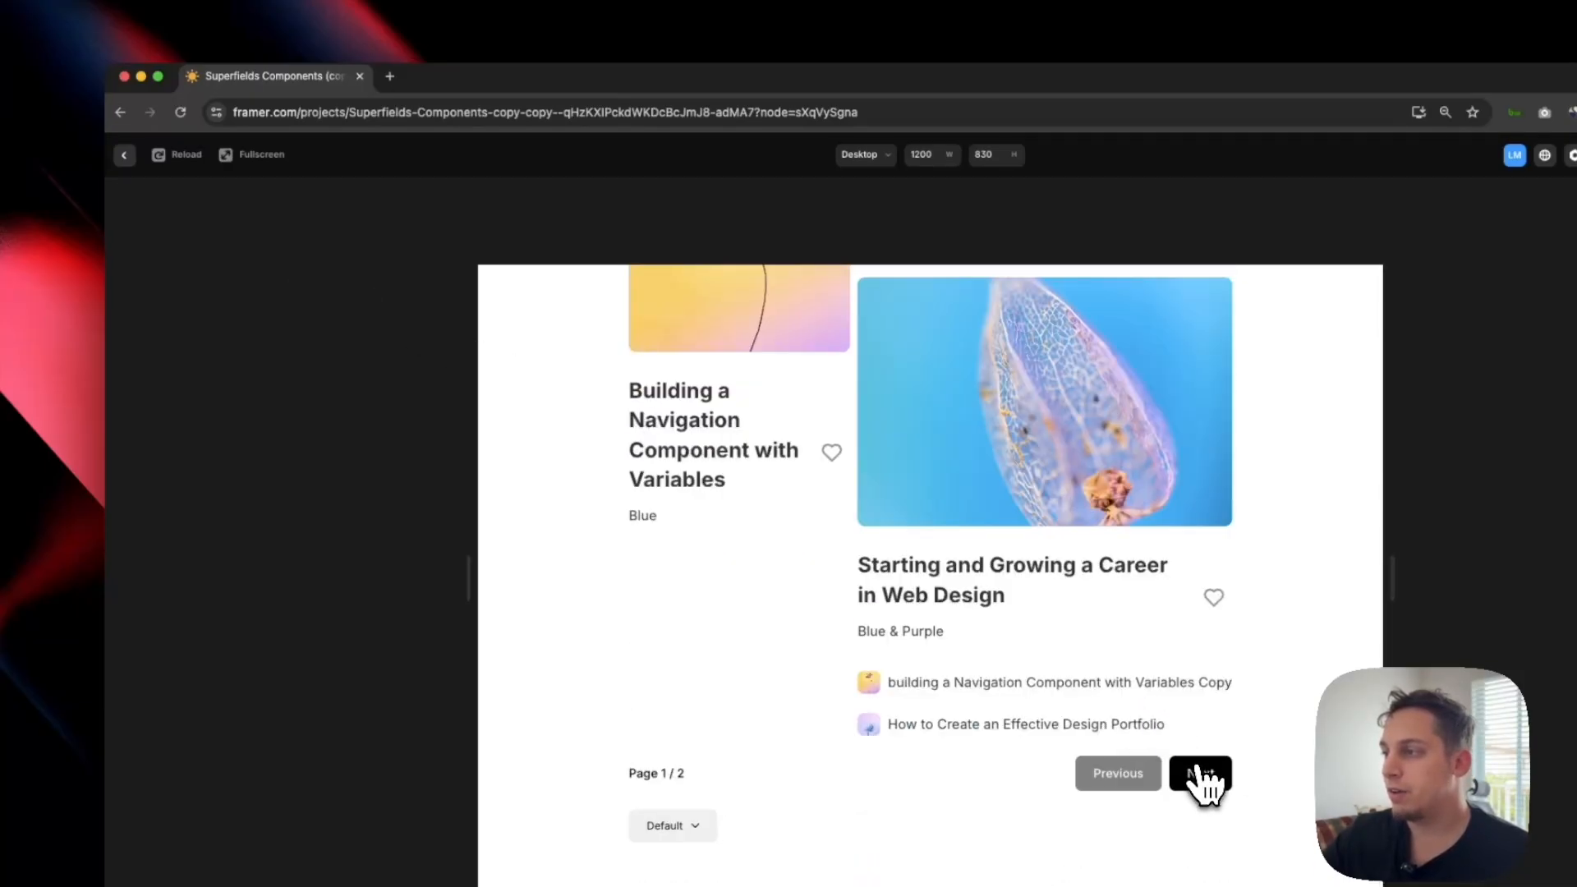
{"action": "left_click", "coordinate": [1201, 774]}
{"action": "scroll", "coordinate": [909, 592], "scroll_direction": "up", "scroll_amount": 8}
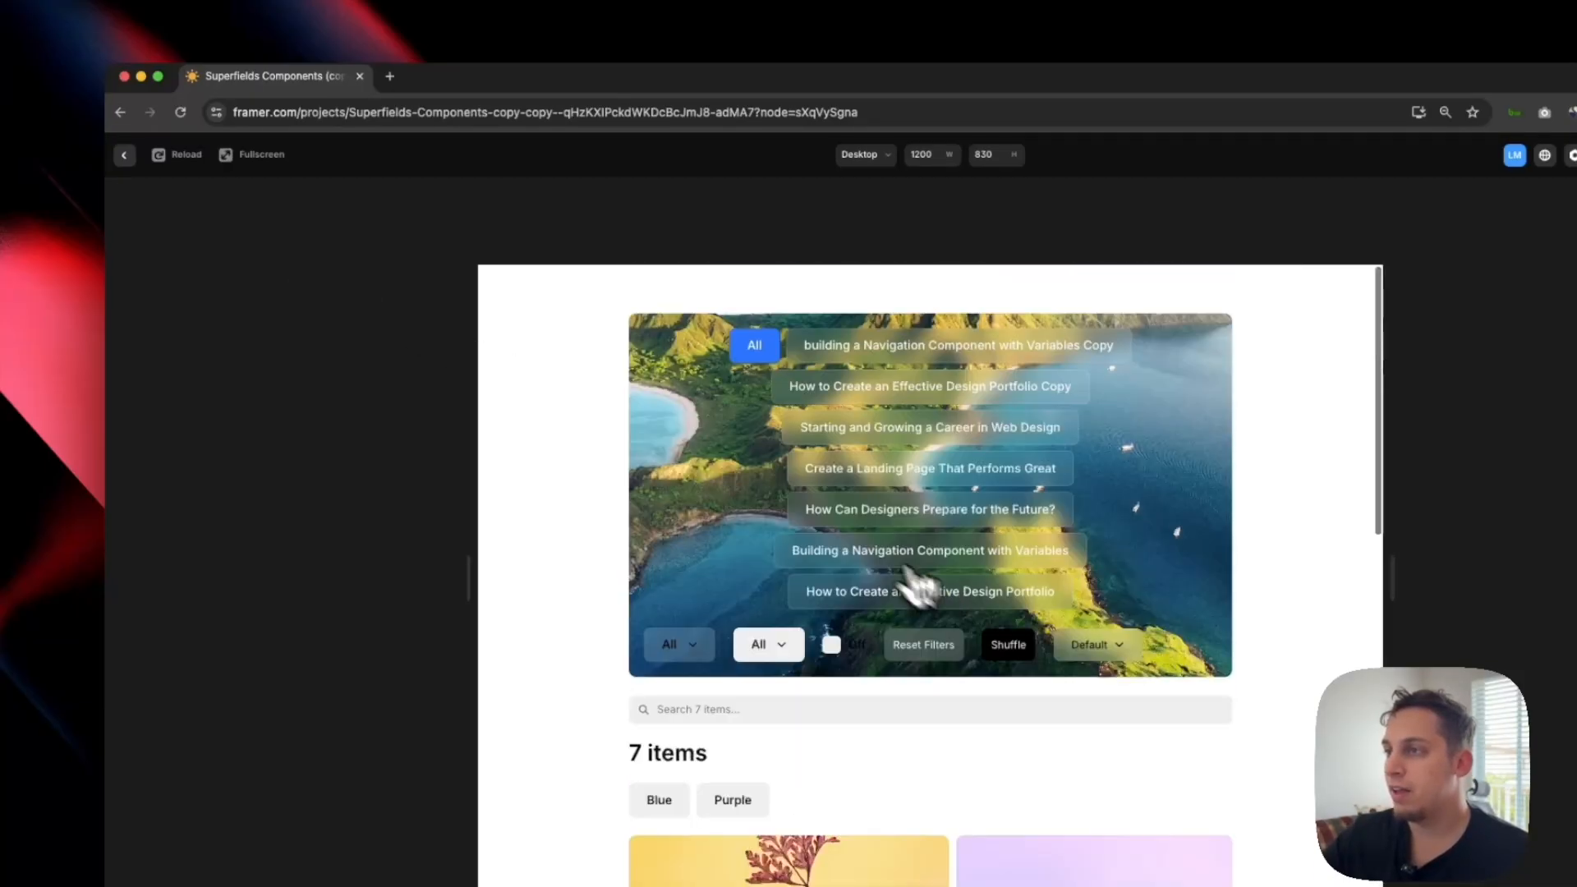
Test the Purple and Blue filters from the second page, and reset the filters from the empty state.
{"action": "left_click", "coordinate": [723, 801]}
{"action": "scroll", "coordinate": [720, 764], "scroll_direction": "down", "scroll_amount": 2}
{"action": "left_click", "coordinate": [655, 664]}
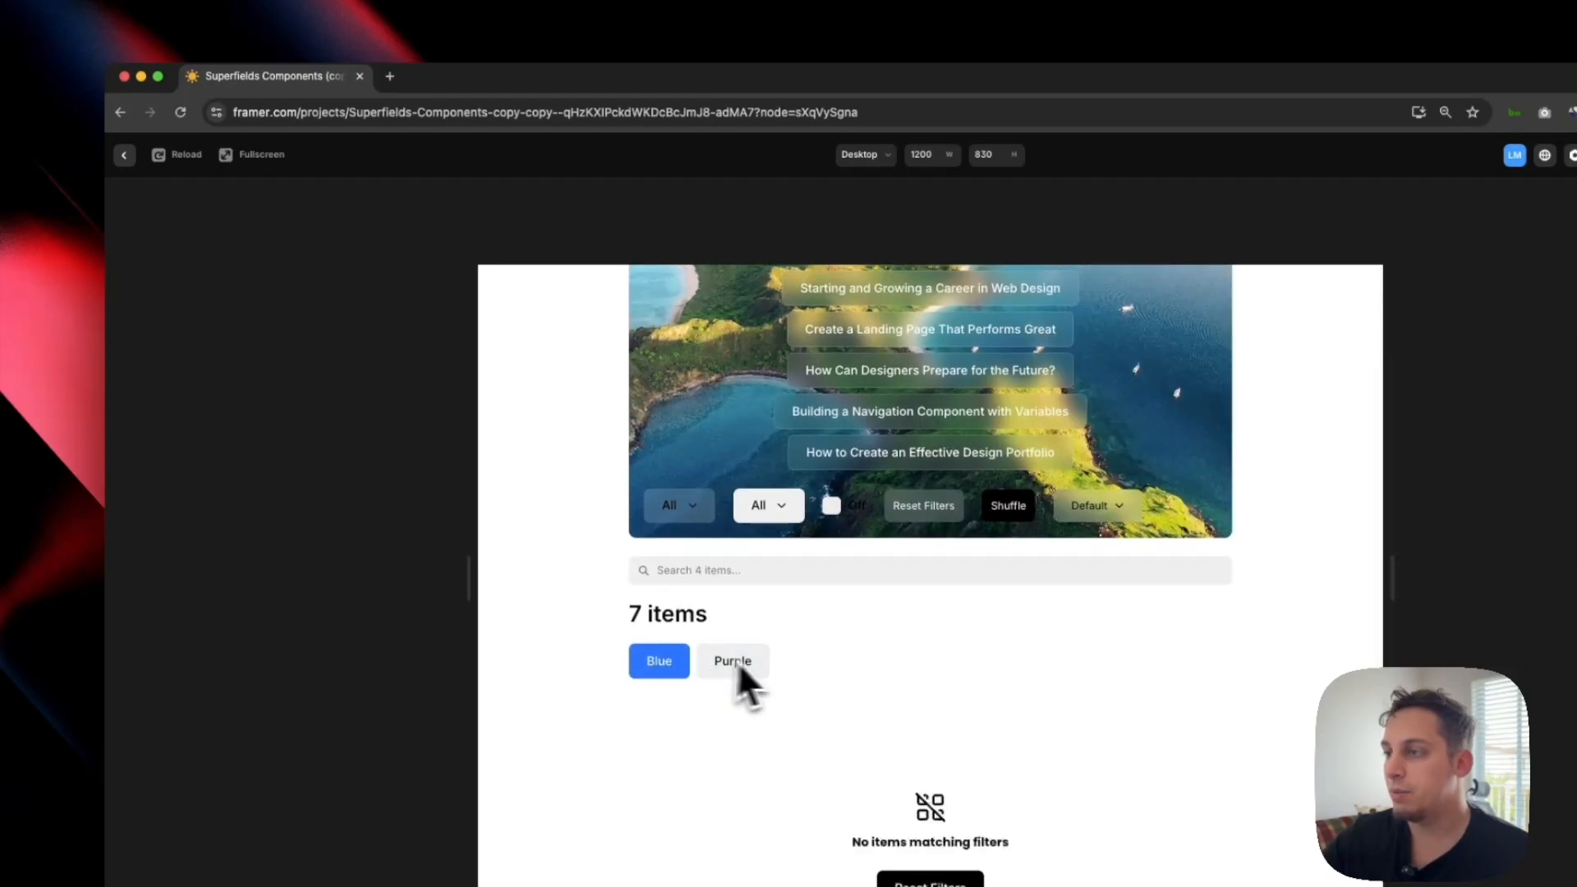
{"action": "scroll", "coordinate": [945, 667], "scroll_direction": "down", "scroll_amount": 4}
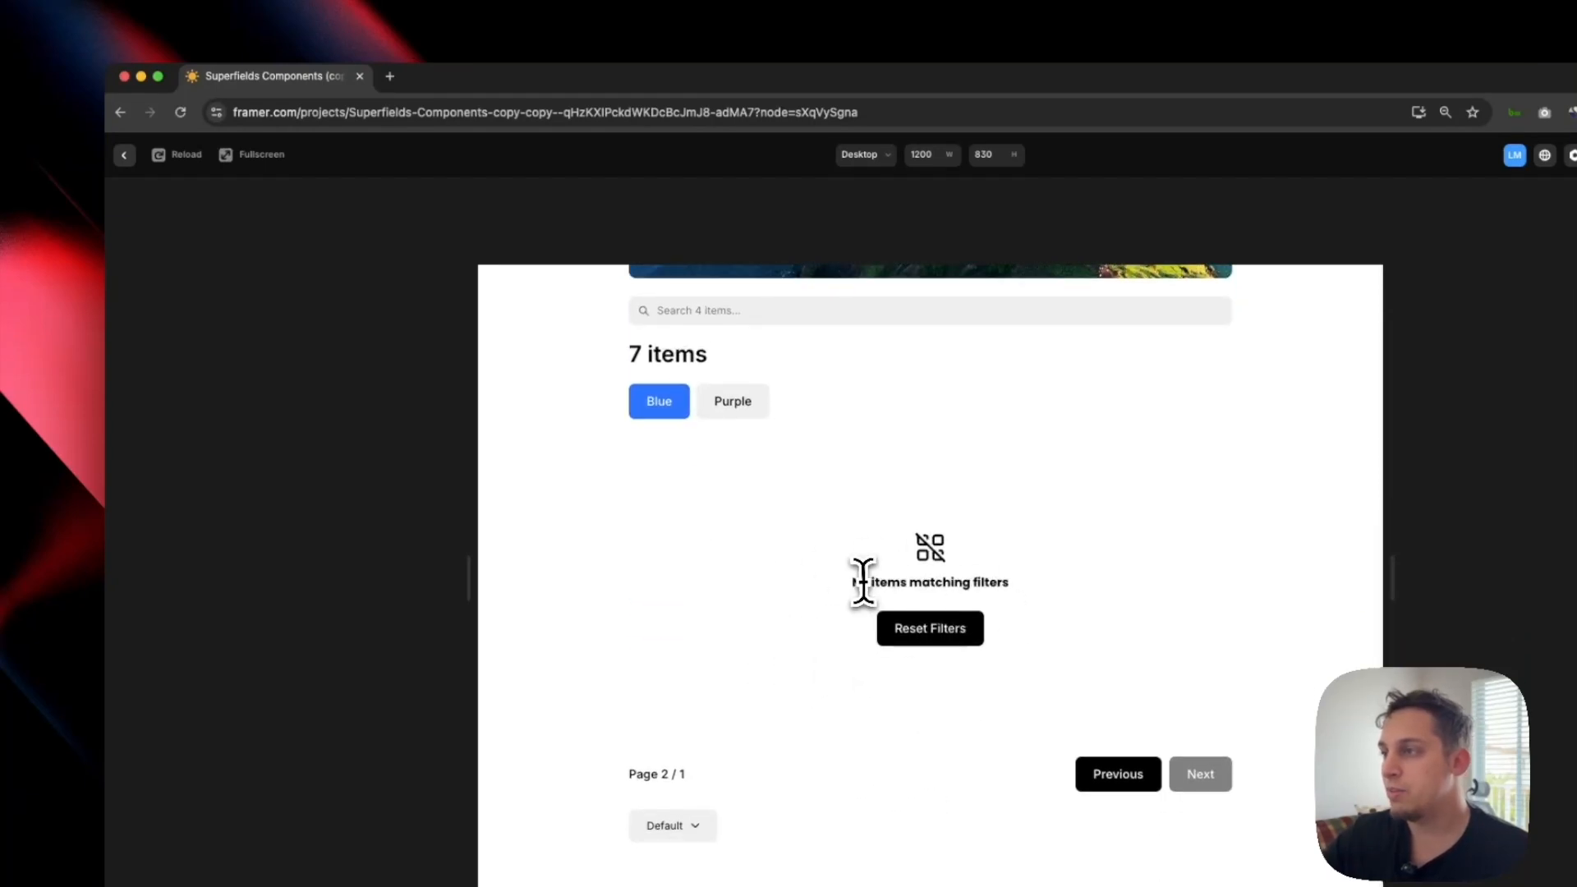
{"action": "left_click", "coordinate": [953, 633]}
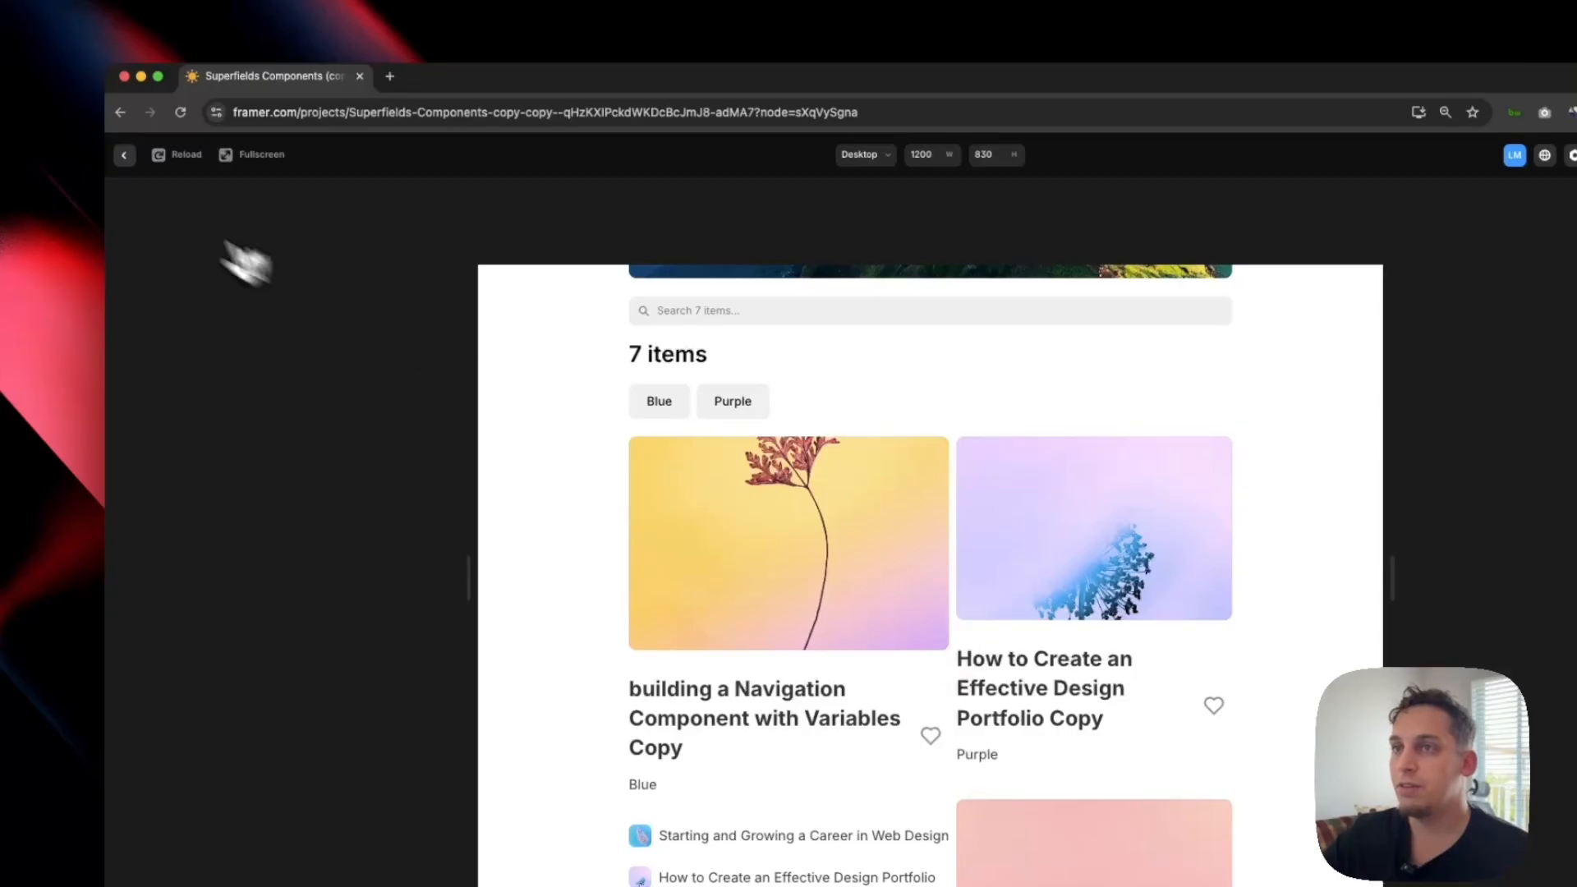
Leave the preview and inspect the Superfields component on the Desktop page, along with its connected Blog collection and Empty State frame.
{"action": "left_click", "coordinate": [124, 156]}
{"action": "left_click", "coordinate": [943, 662]}
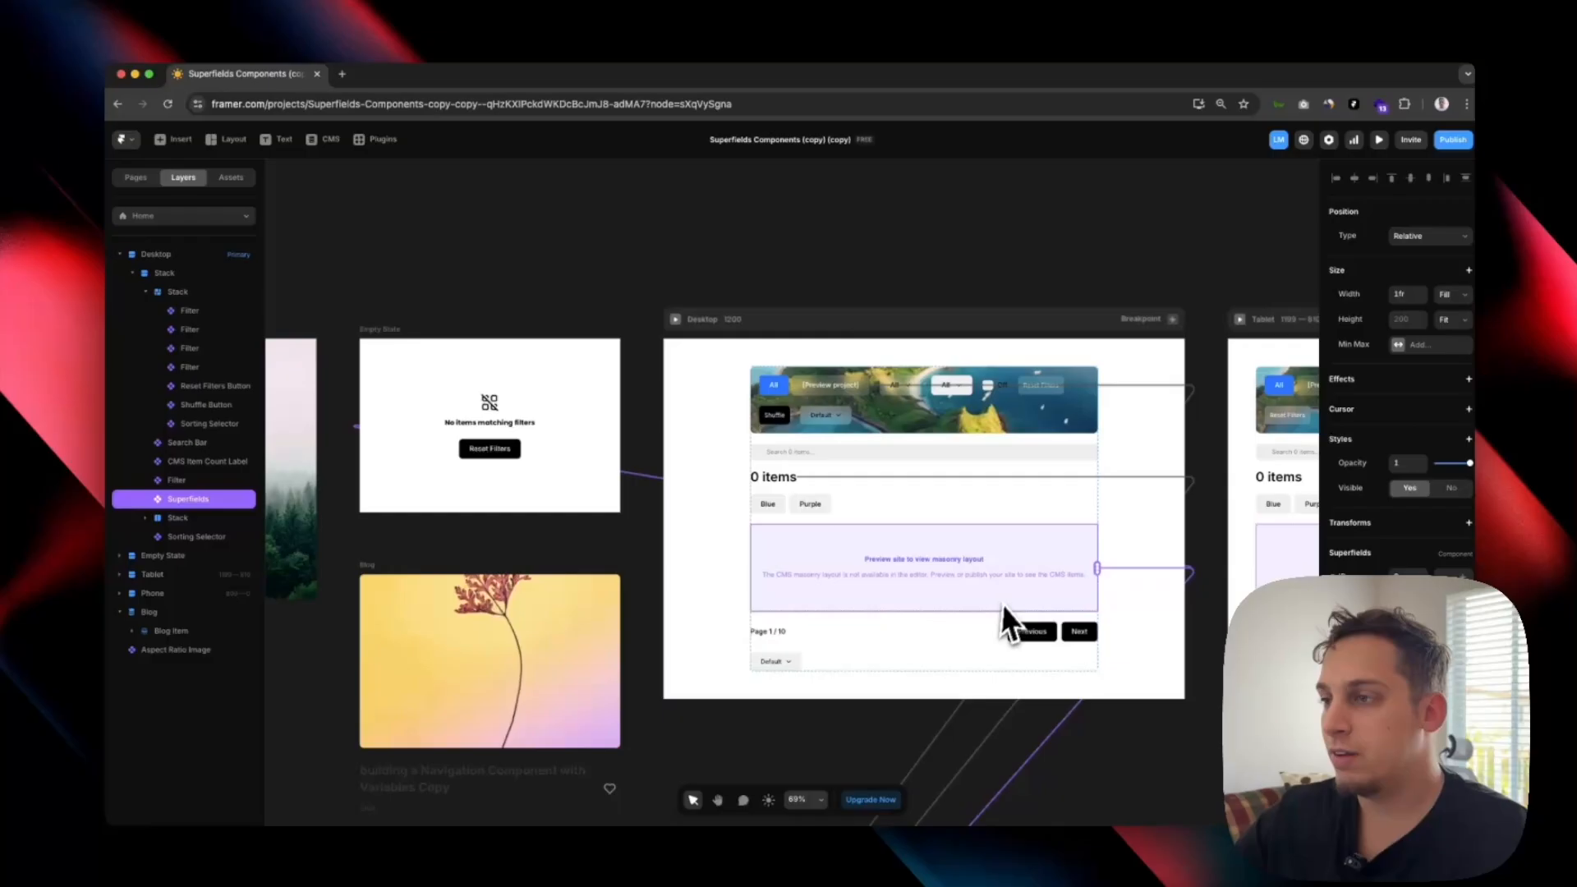
{"action": "scroll", "coordinate": [1084, 682], "scroll_direction": "down", "scroll_amount": 5}
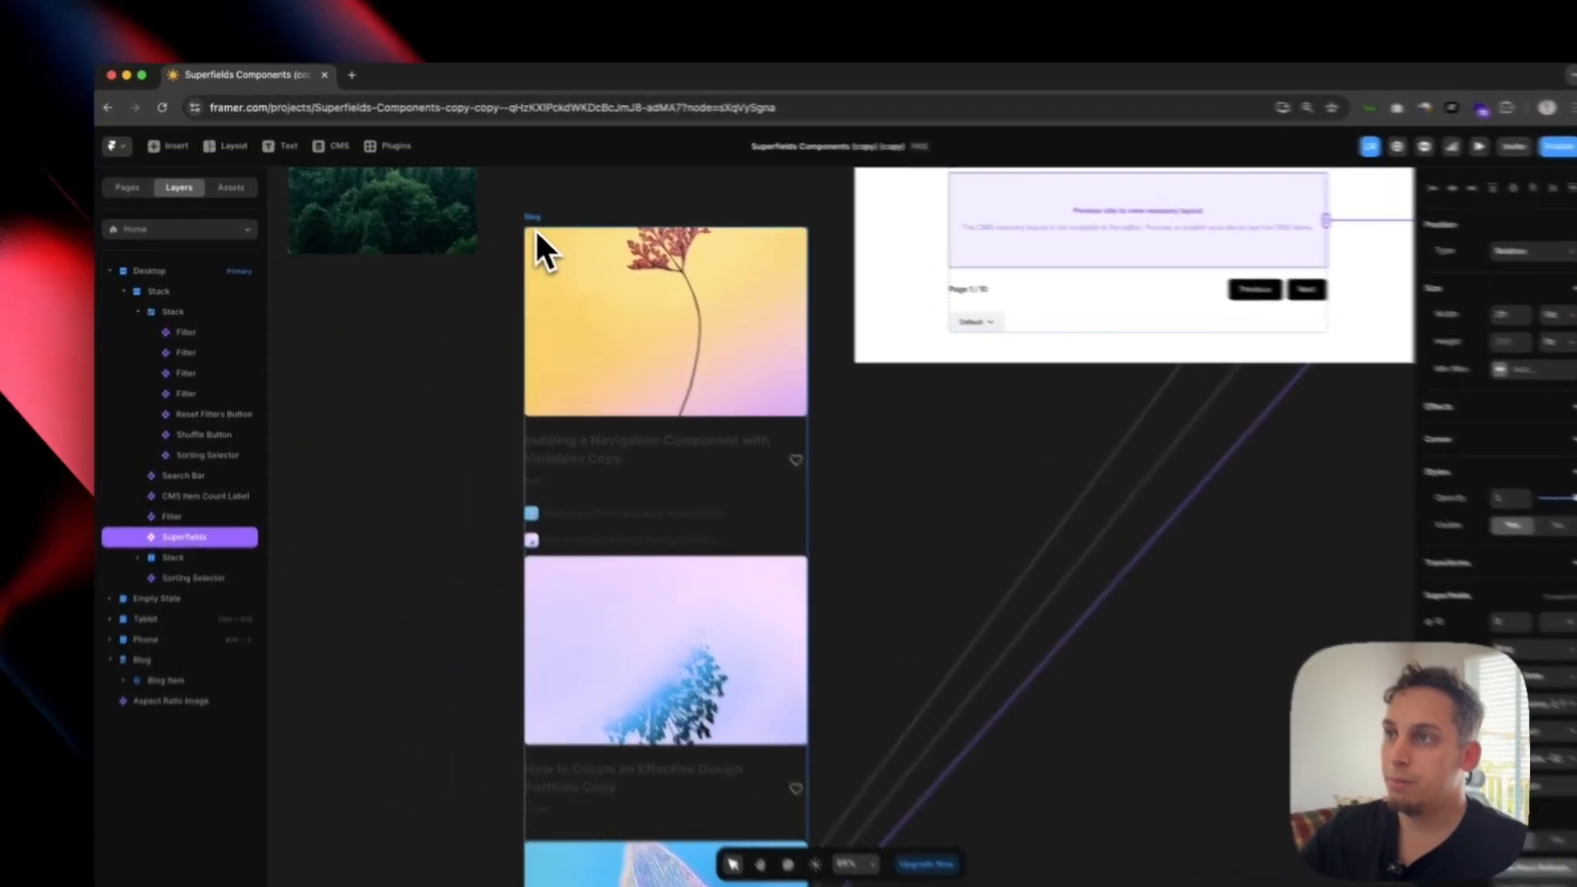
{"action": "left_click", "coordinate": [509, 203]}
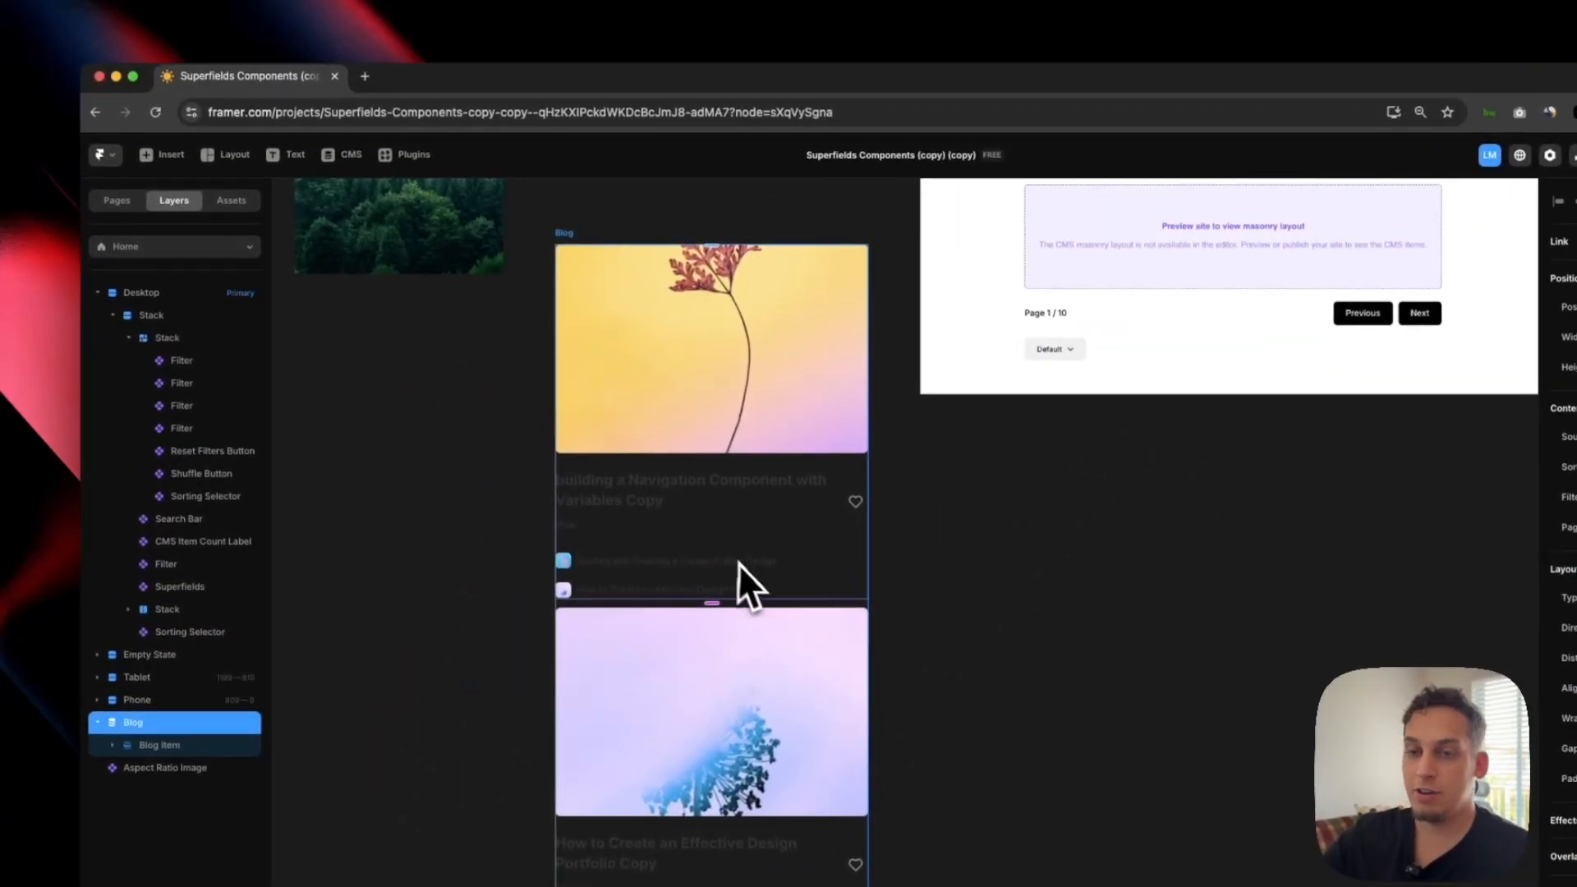
{"action": "scroll", "coordinate": [728, 557], "scroll_direction": "up", "scroll_amount": 4}
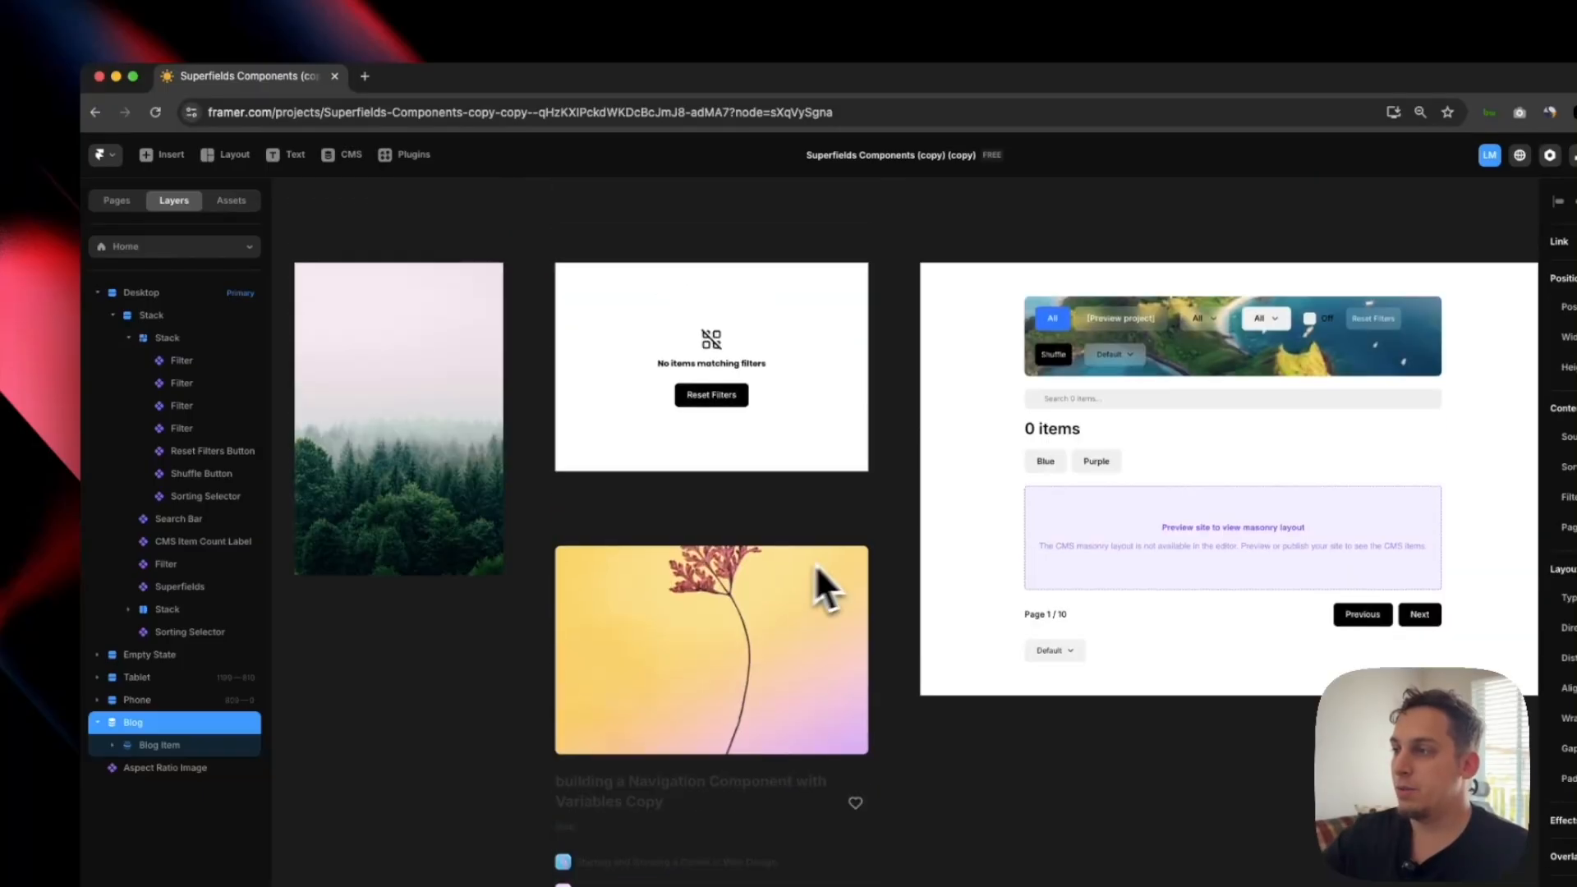
{"action": "left_click", "coordinate": [1171, 534]}
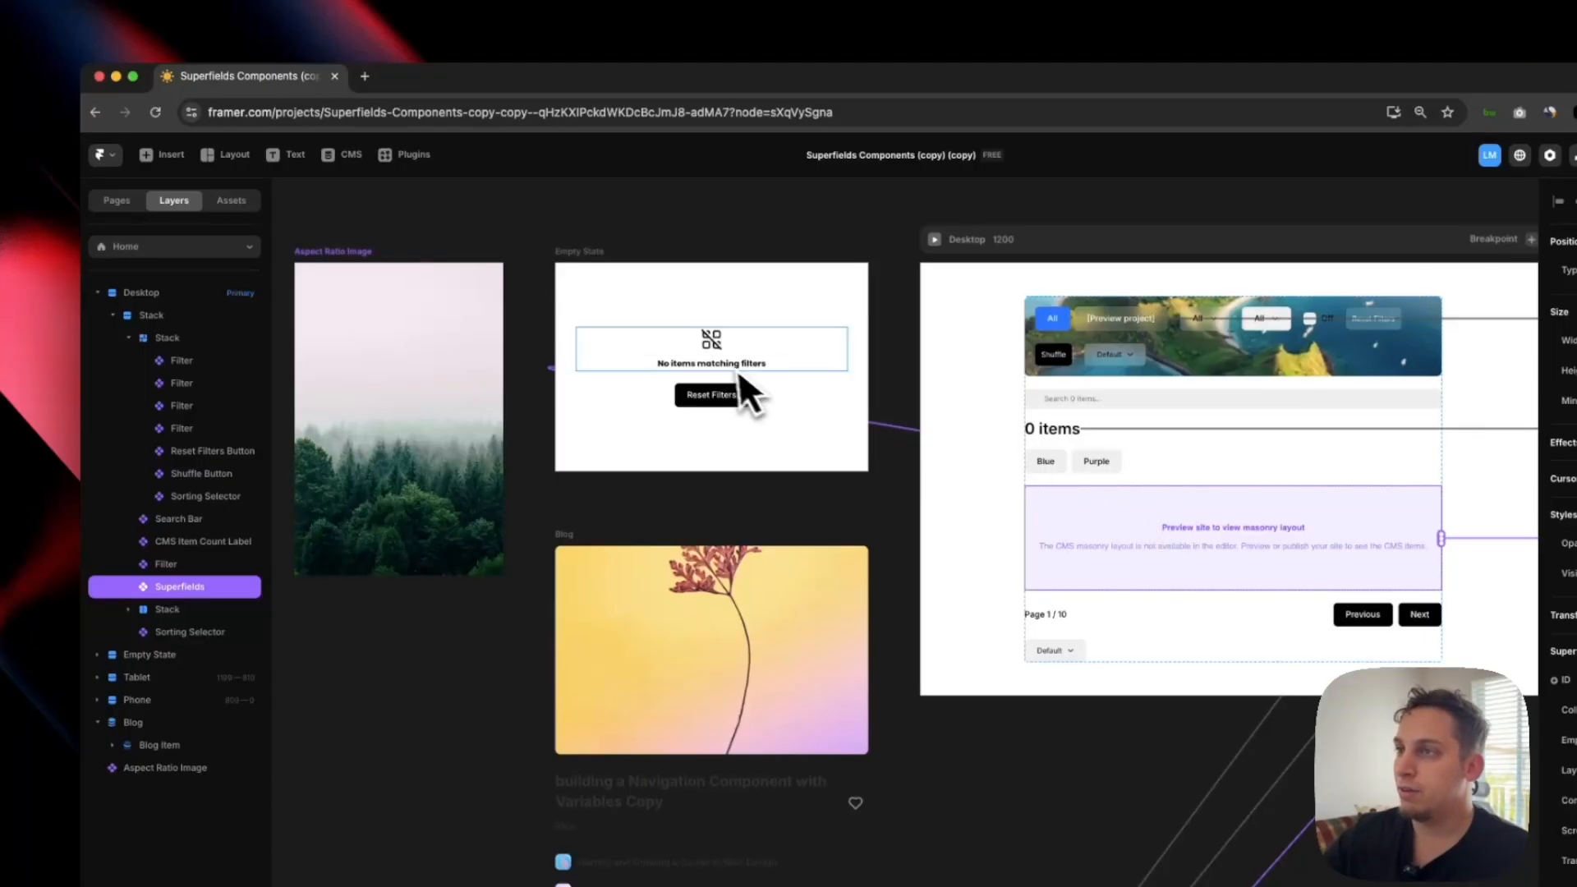
{"action": "left_click", "coordinate": [593, 255]}
{"action": "left_click", "coordinate": [1109, 535]}
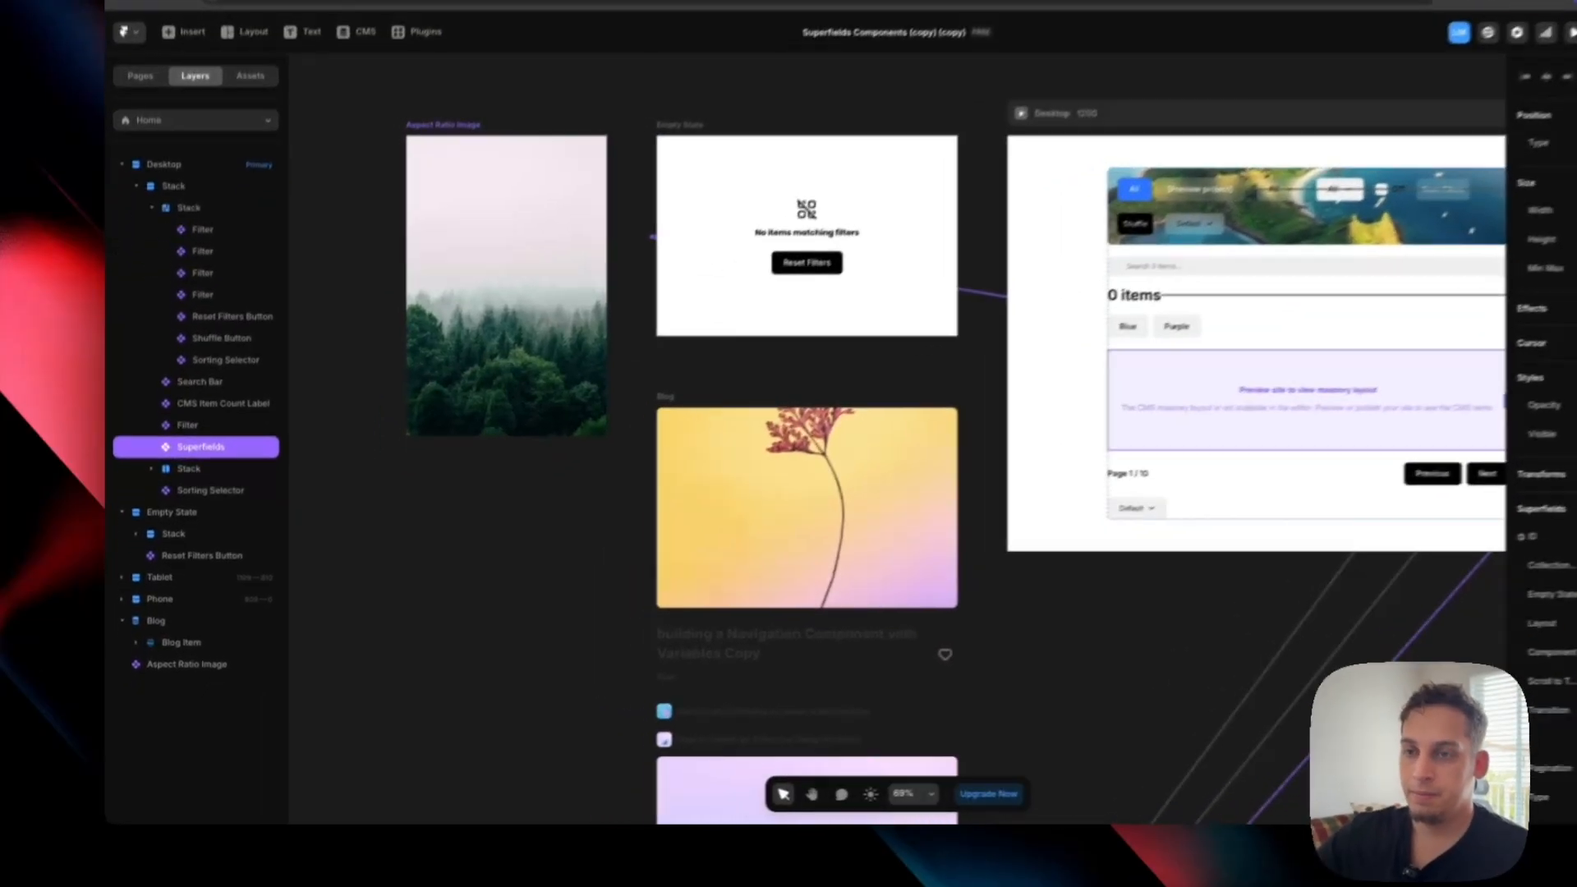
{"action": "scroll", "coordinate": [488, 637], "scroll_direction": "right", "scroll_amount": 5}
{"action": "left_click", "coordinate": [488, 638]}
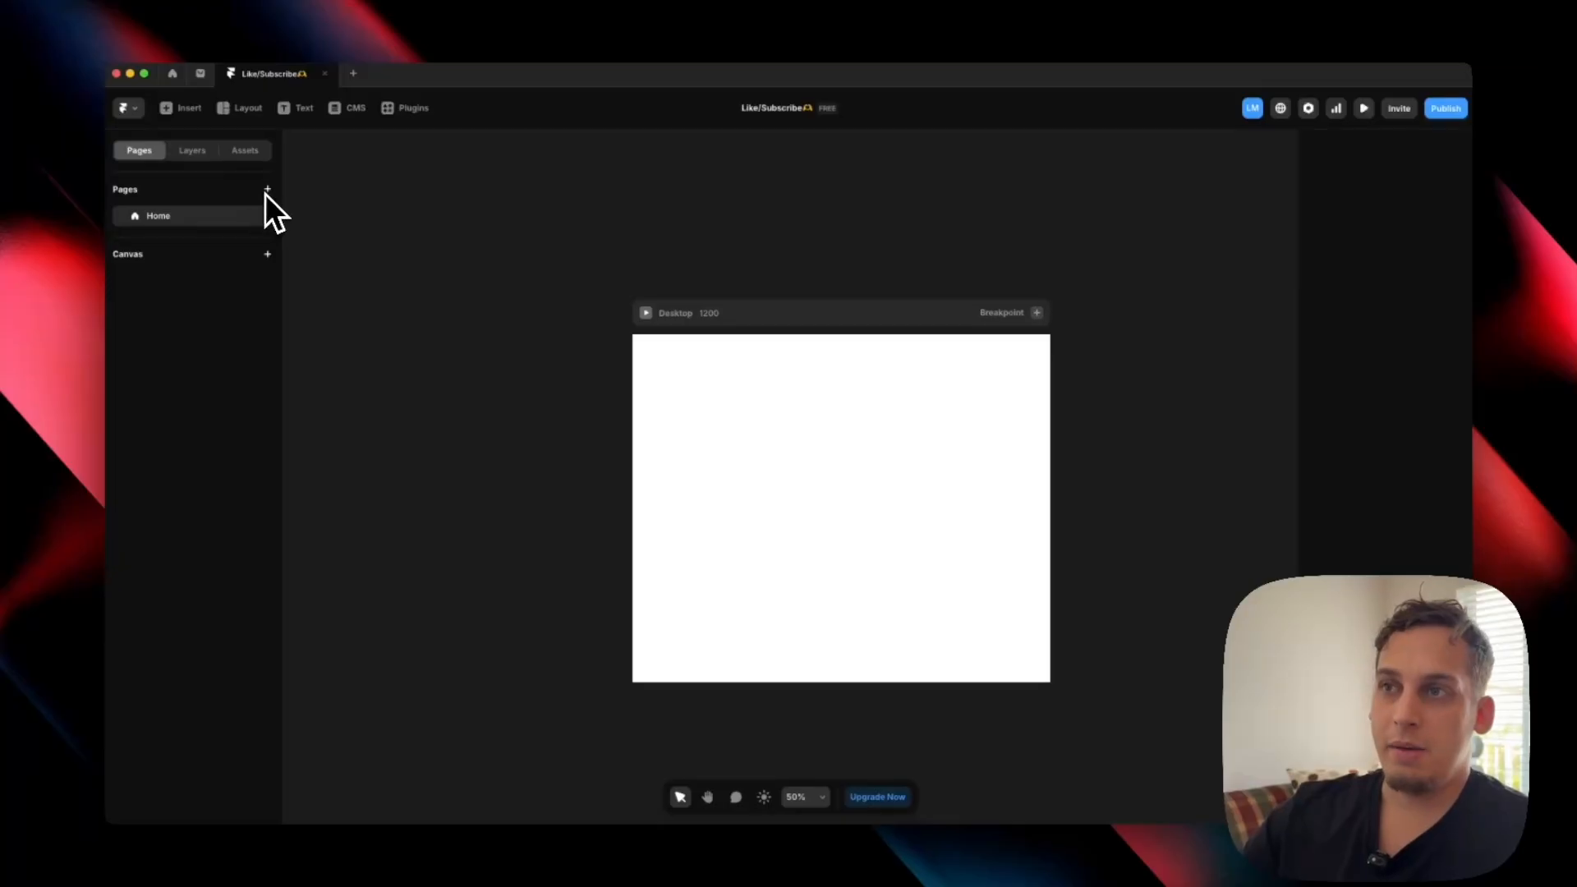
Add the sample blog collections to the CMS of the blank project.
{"action": "left_click", "coordinate": [350, 107]}
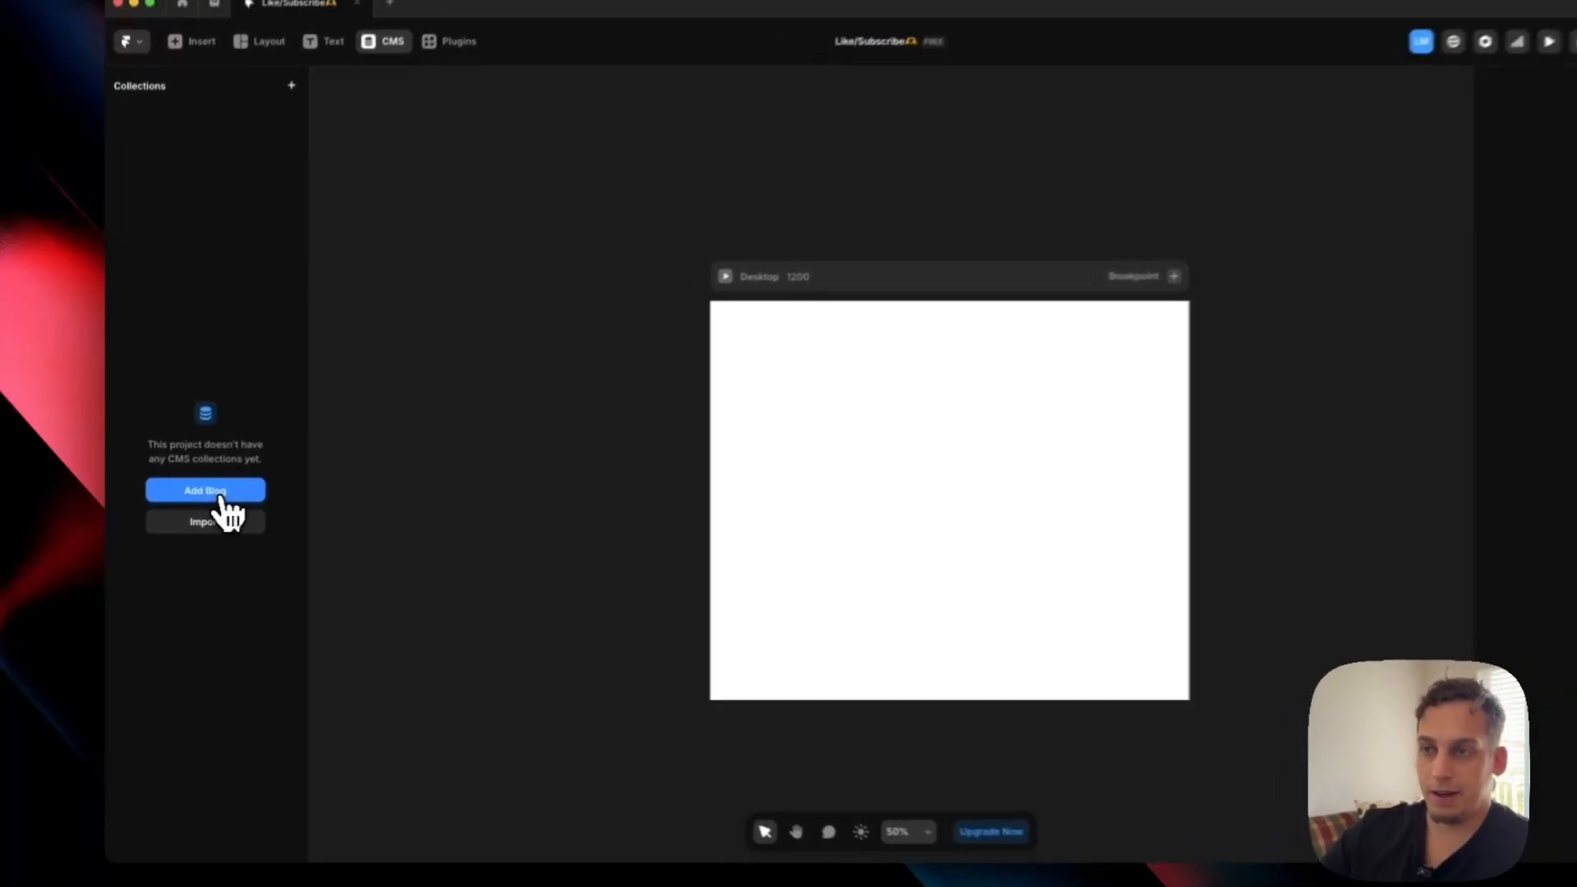
{"action": "left_click", "coordinate": [205, 503]}
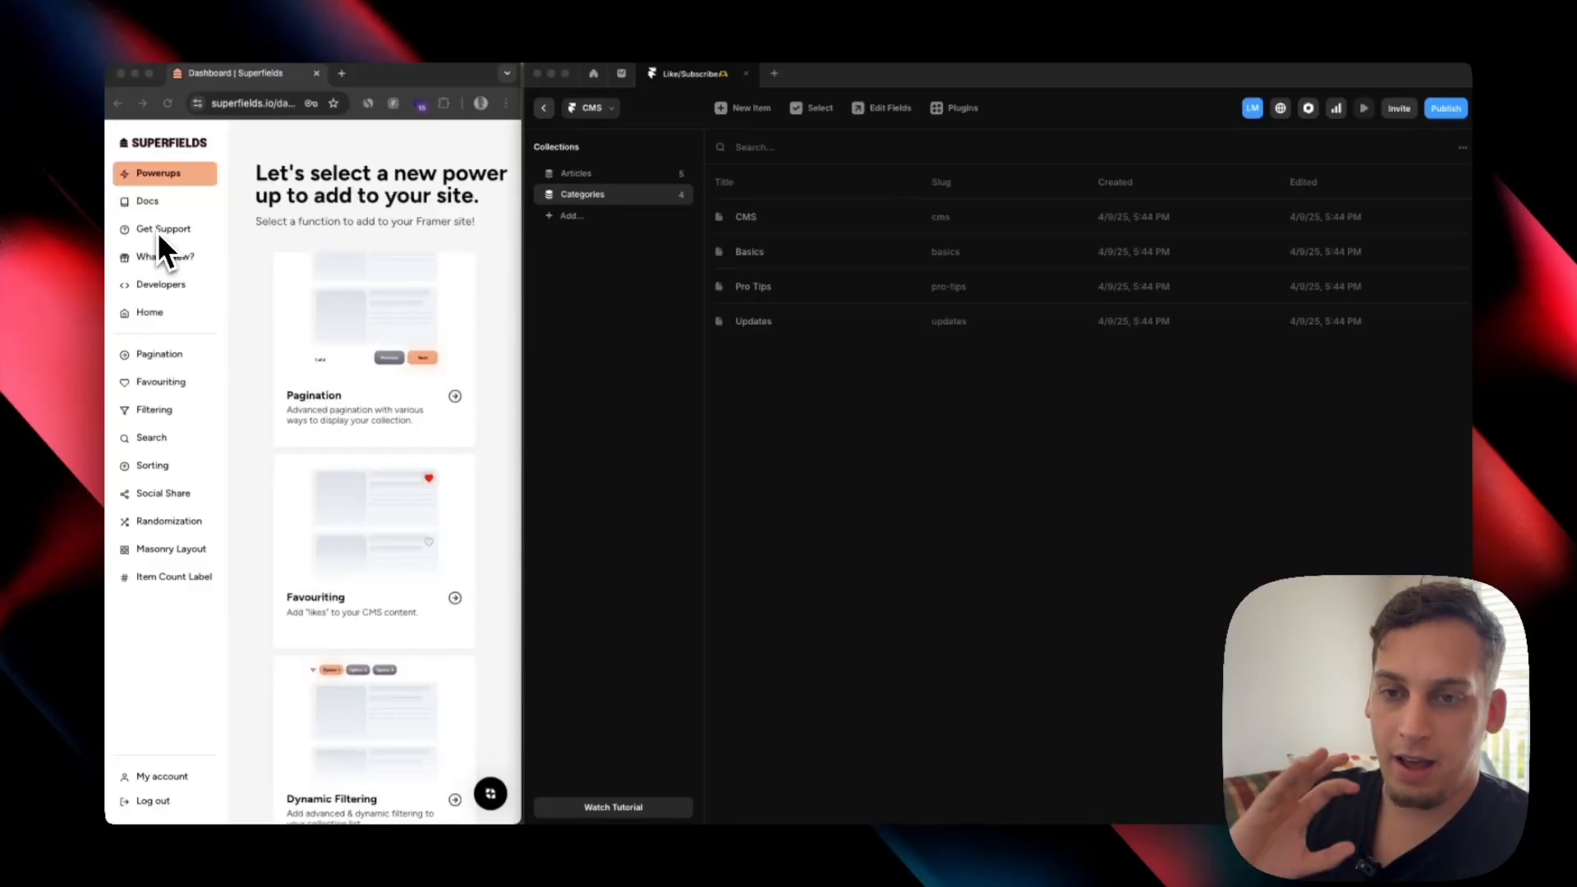
Compare the items of the Articles and Categories collections by switching between them.
{"action": "left_click", "coordinate": [648, 343]}
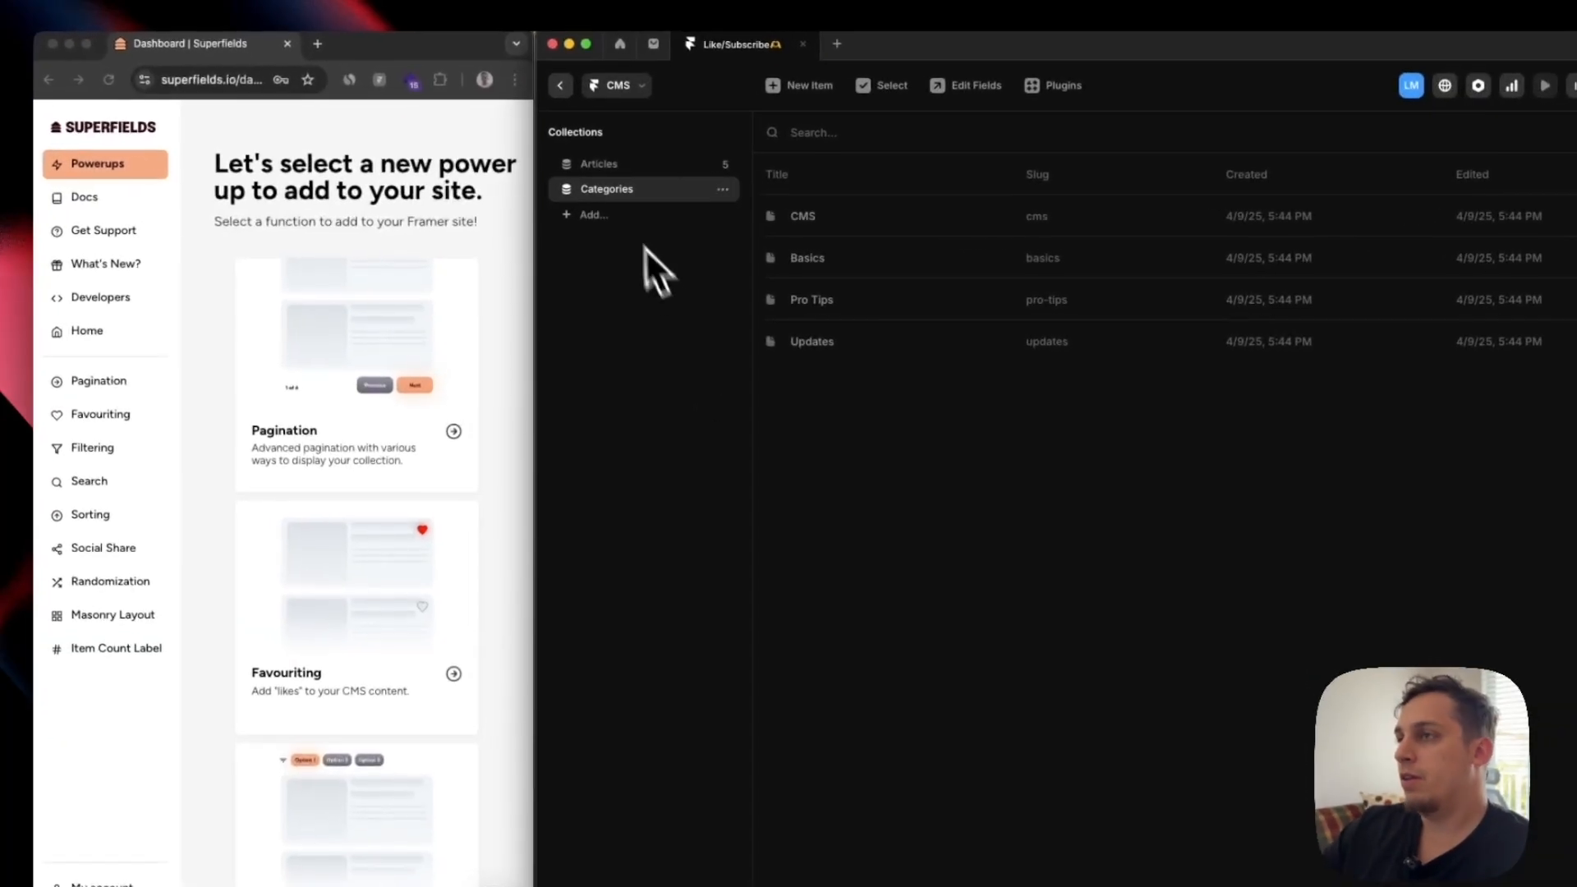
{"action": "left_click", "coordinate": [631, 168]}
{"action": "left_click", "coordinate": [630, 190]}
{"action": "left_click", "coordinate": [622, 162]}
{"action": "left_click", "coordinate": [624, 188]}
{"action": "left_click", "coordinate": [610, 167]}
{"action": "left_click", "coordinate": [613, 190]}
{"action": "left_click", "coordinate": [593, 172]}
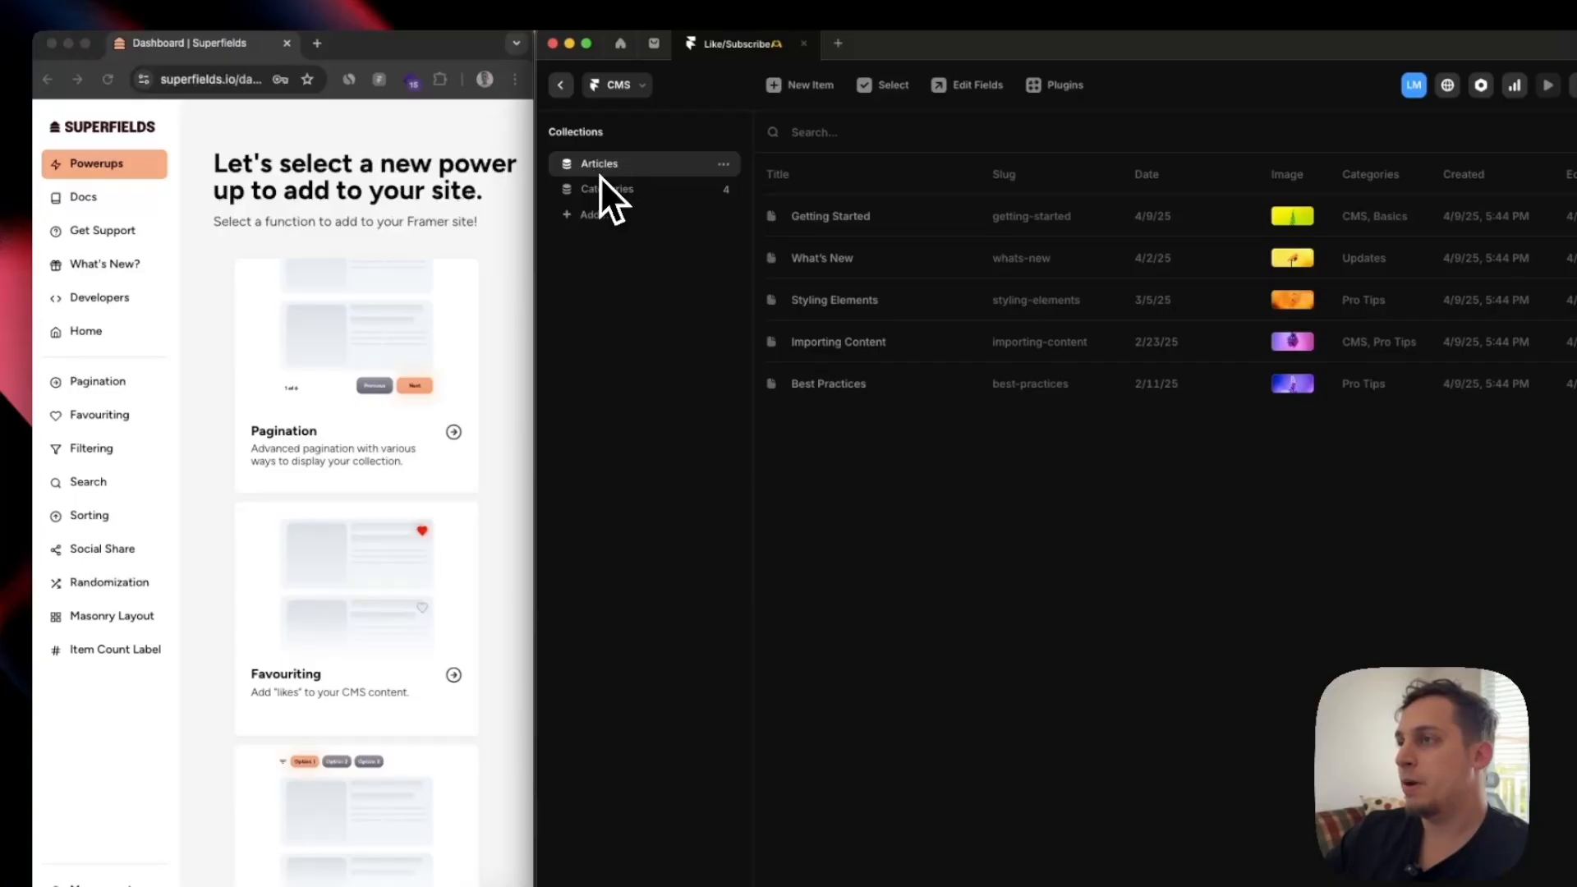
{"action": "left_click", "coordinate": [609, 189]}
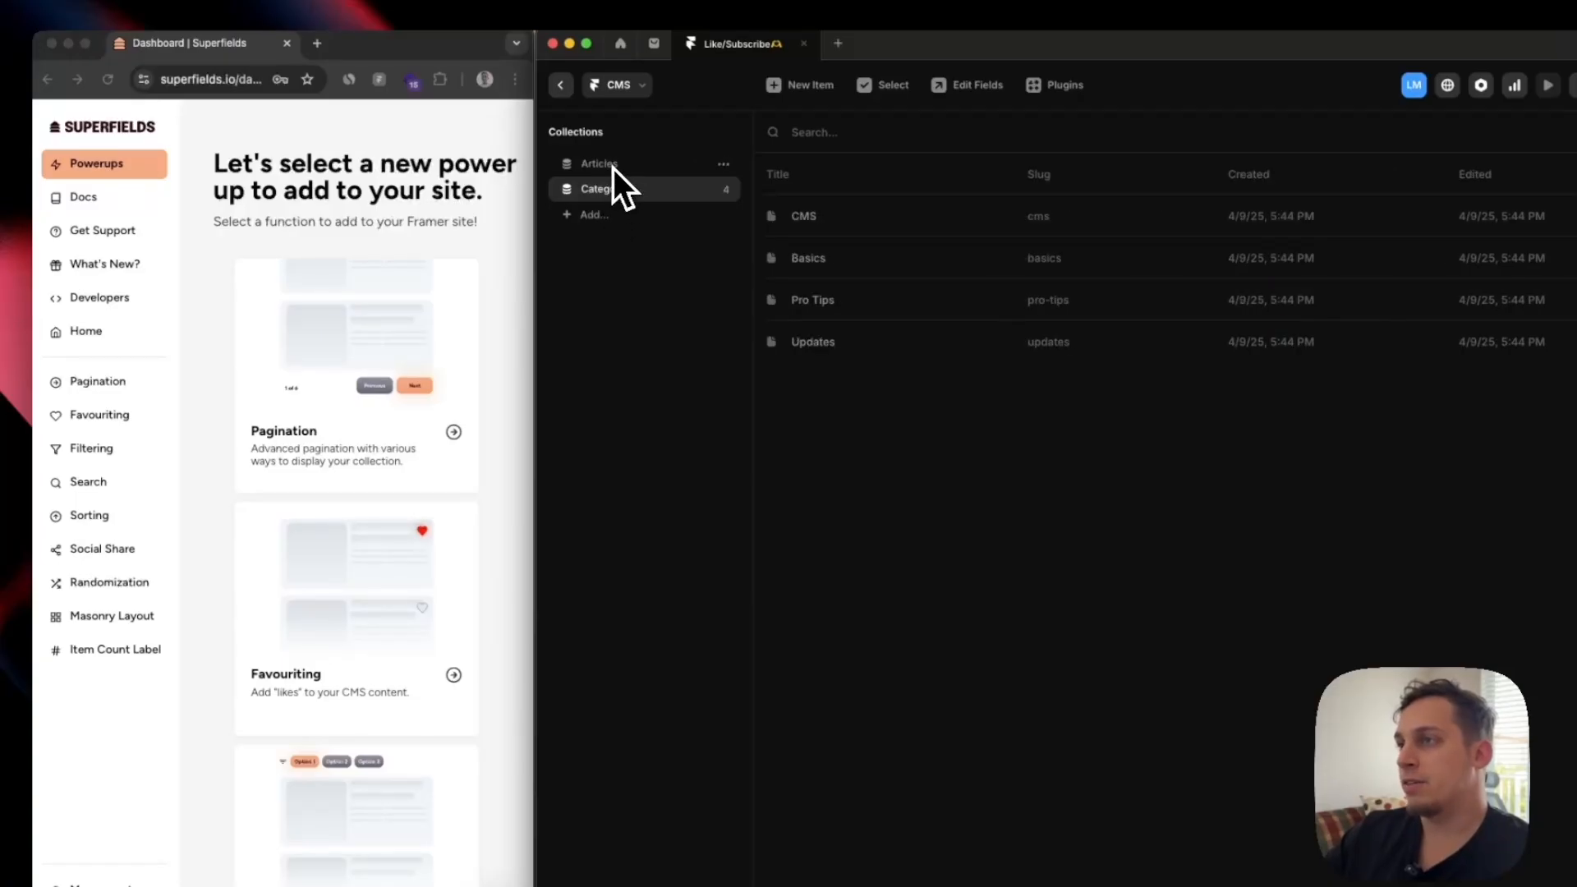
{"action": "left_click", "coordinate": [613, 168]}
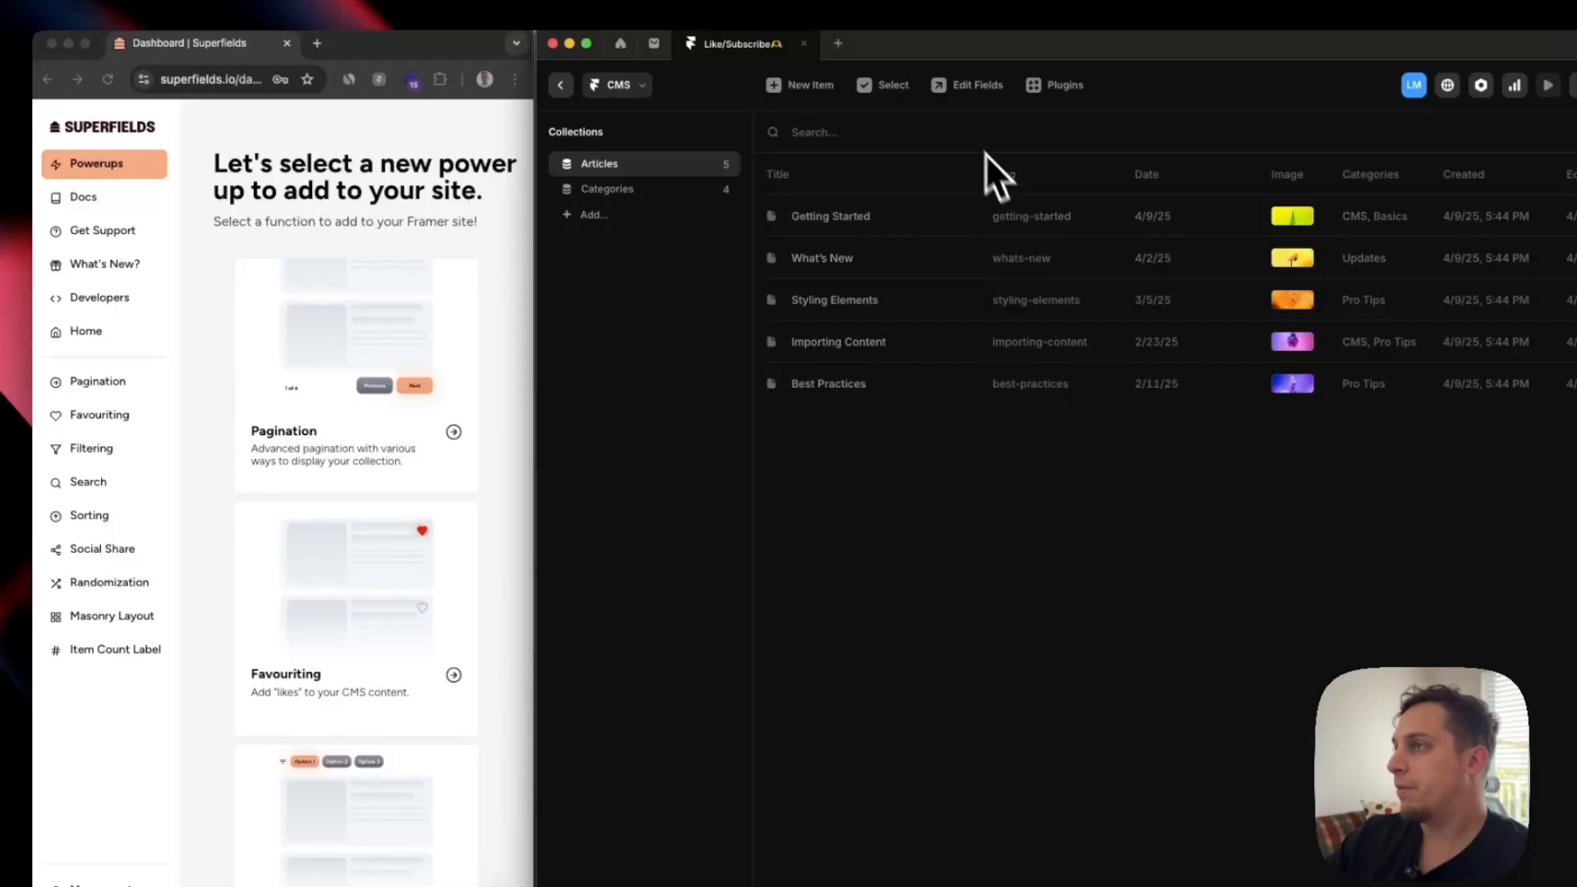
Open the Articles collection's field settings and inspect the Categories and Content fields.
{"action": "left_click", "coordinate": [966, 86]}
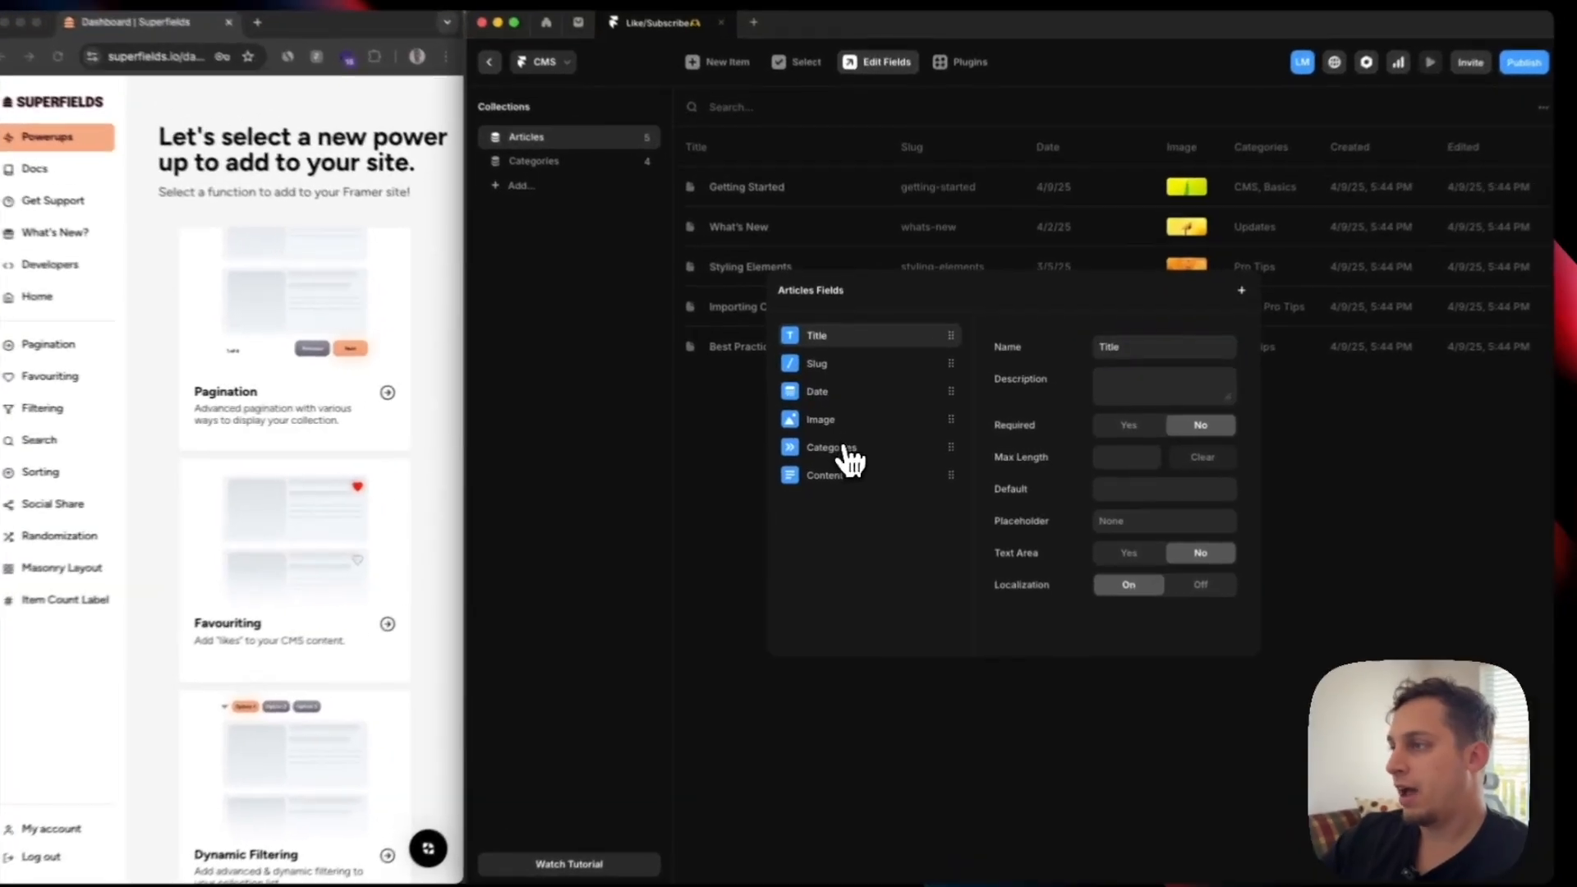
{"action": "left_click", "coordinate": [830, 447]}
{"action": "left_click", "coordinate": [814, 481]}
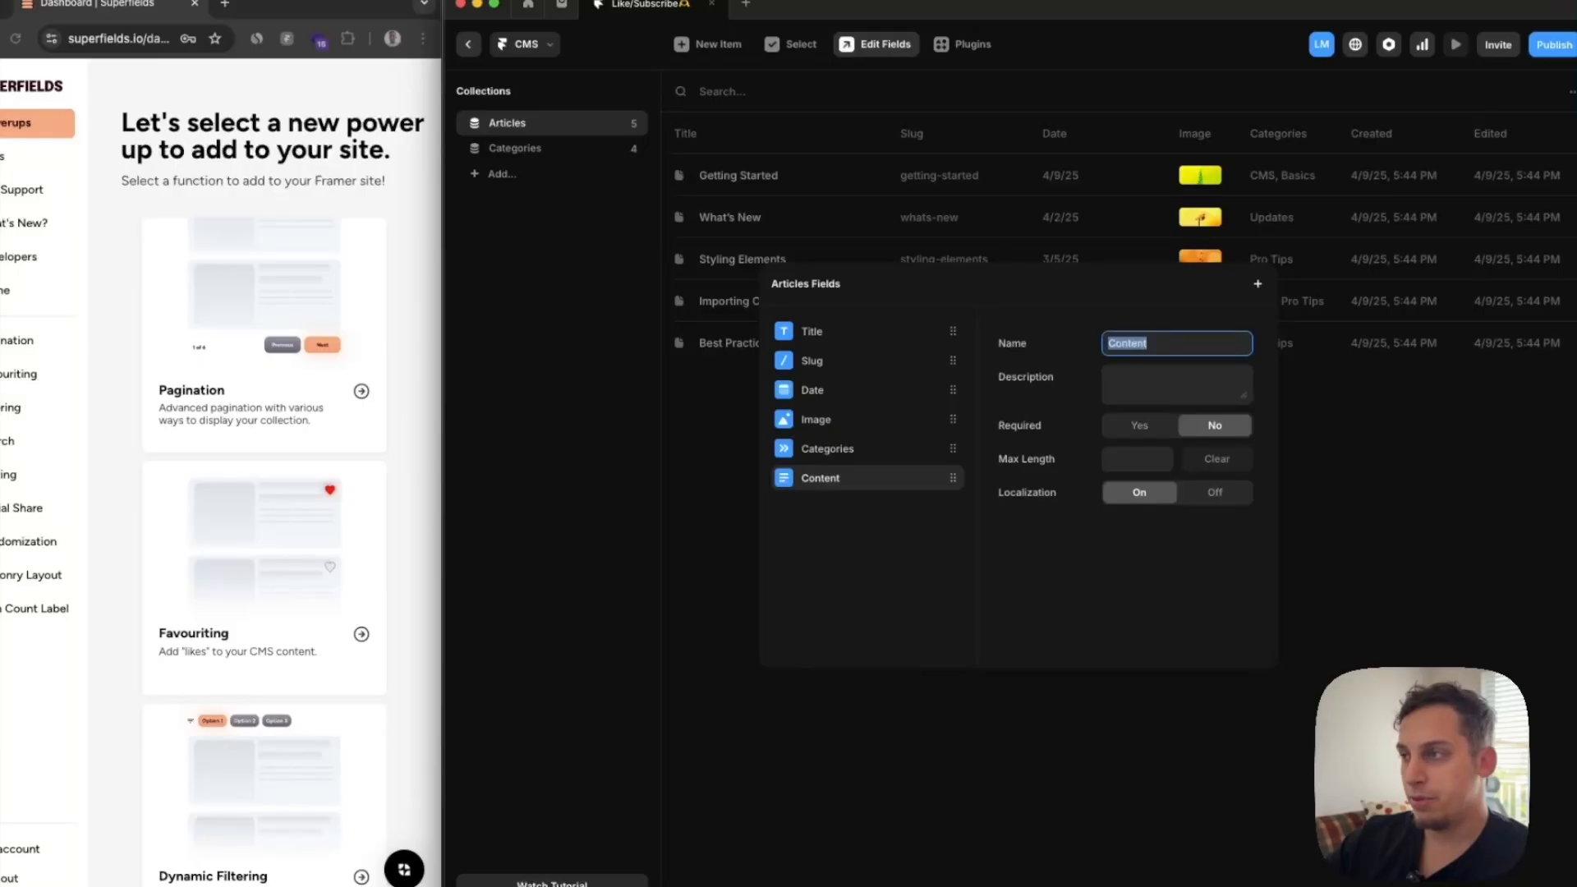
{"action": "left_click", "coordinate": [417, 597]}
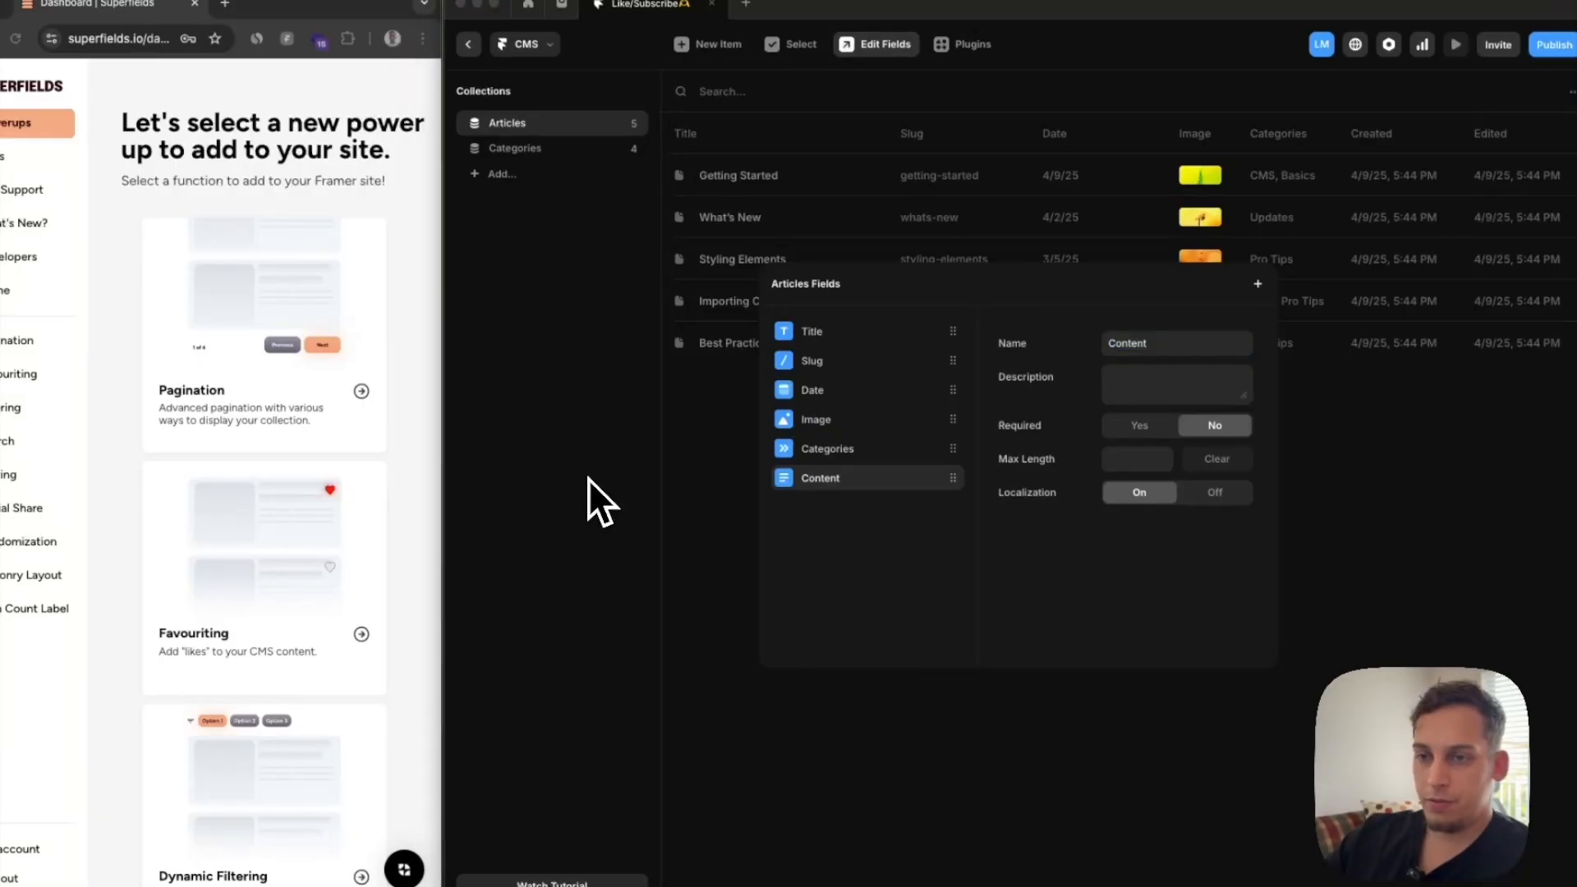
{"action": "left_click", "coordinate": [1248, 355]}
Add an Option field named Featured to the Articles collection.
{"action": "left_click", "coordinate": [1257, 285]}
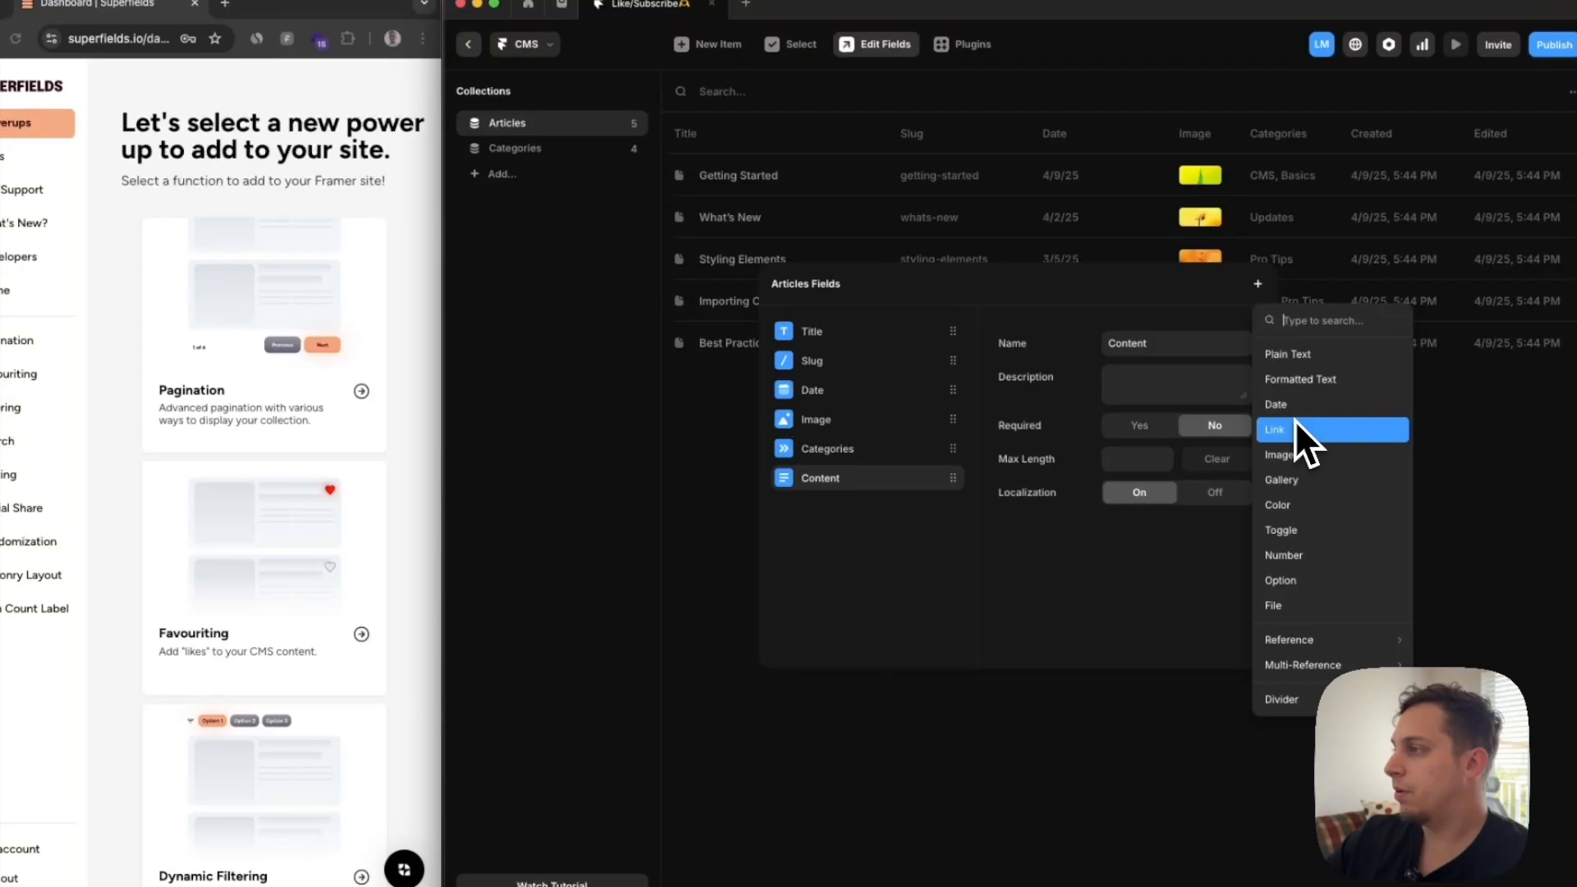
{"action": "left_click", "coordinate": [1309, 577]}
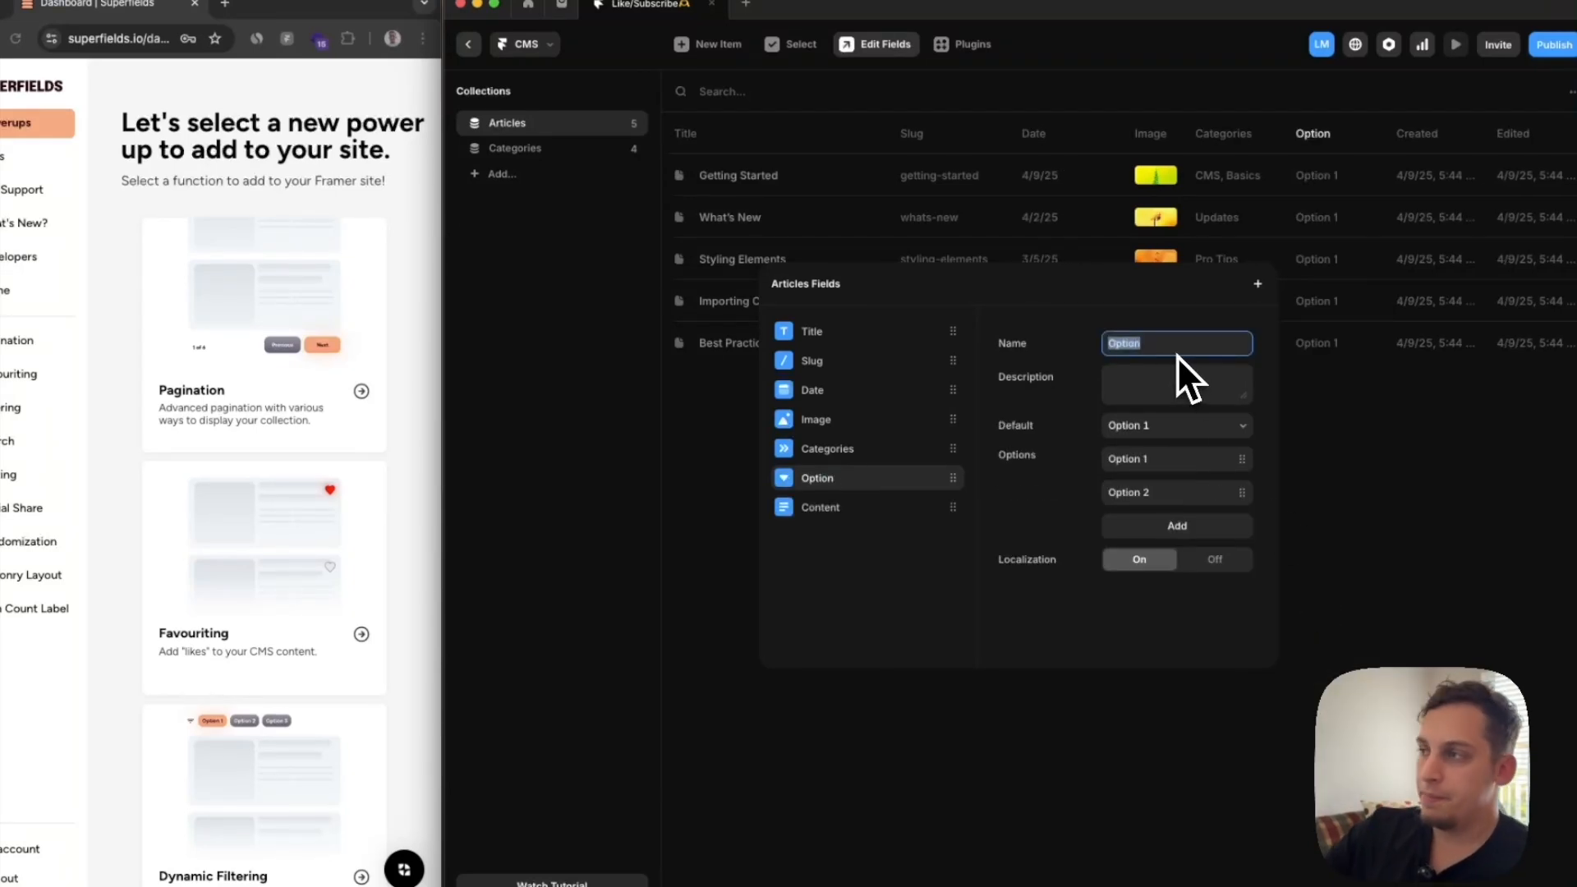
{"action": "type", "text": "Feature"}
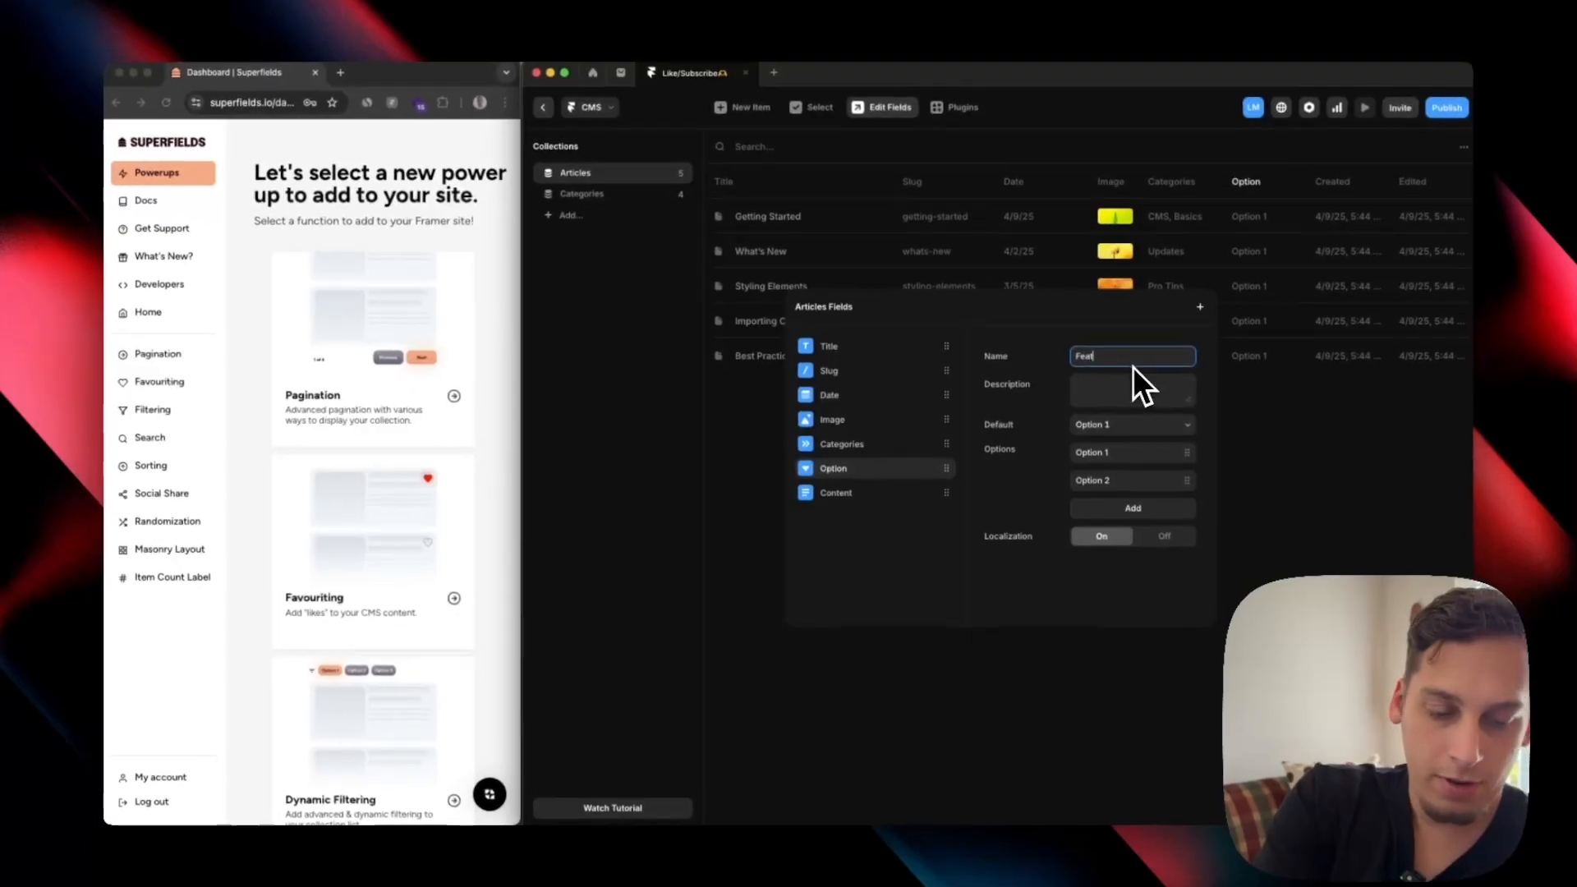
{"action": "type", "text": "d"}
{"action": "key", "text": "Return"}
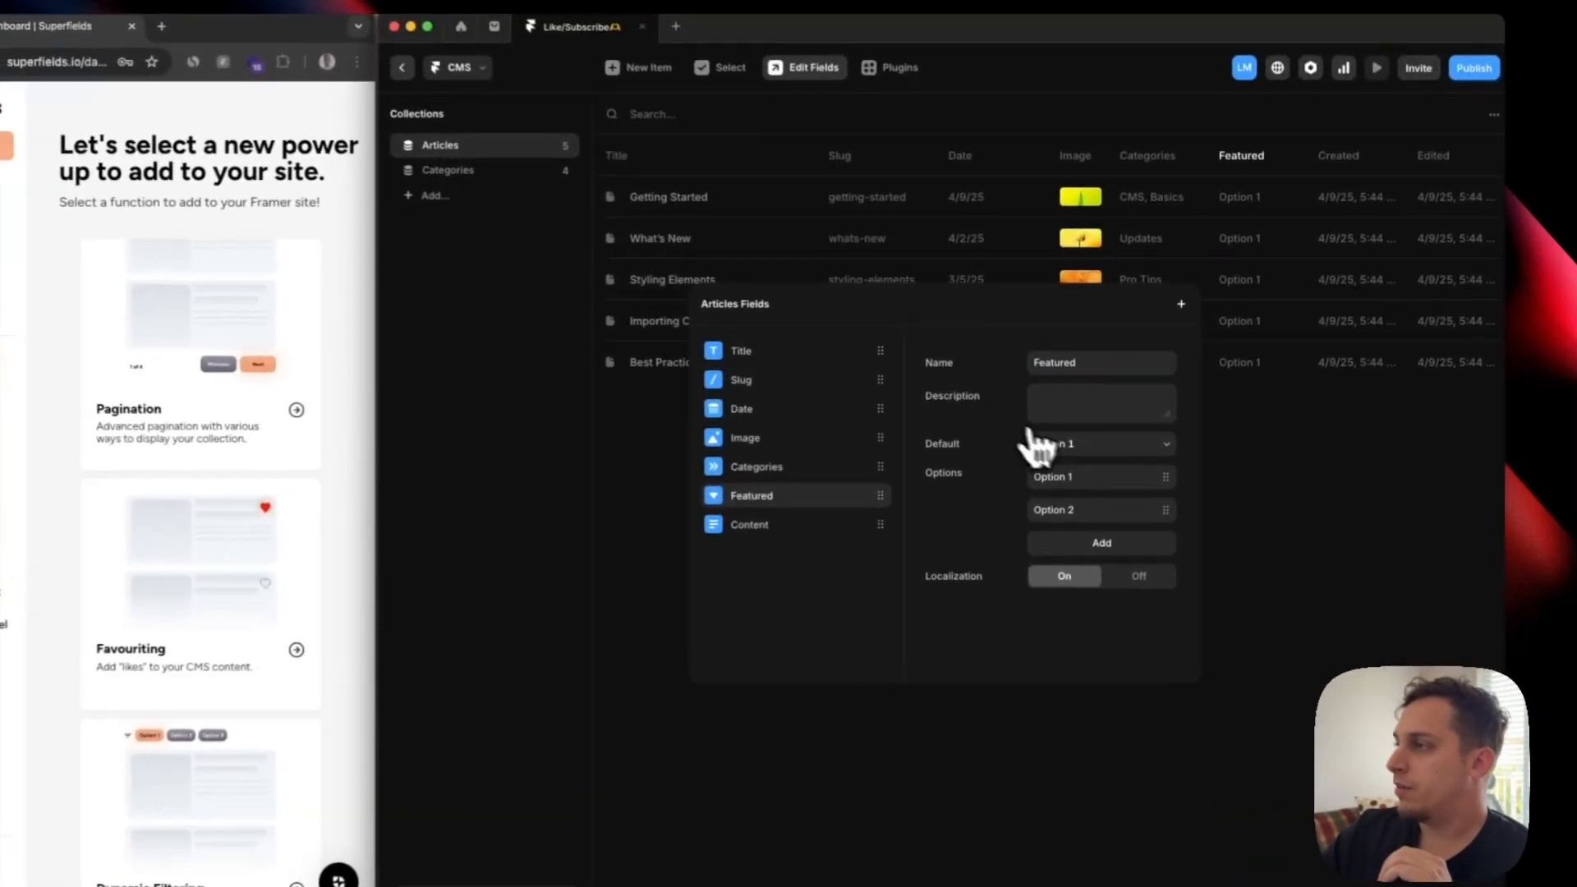
Rename the Featured field's two options as Yes and No, and close the field settings.
{"action": "left_click", "coordinate": [1040, 446]}
{"action": "left_click", "coordinate": [1047, 445]}
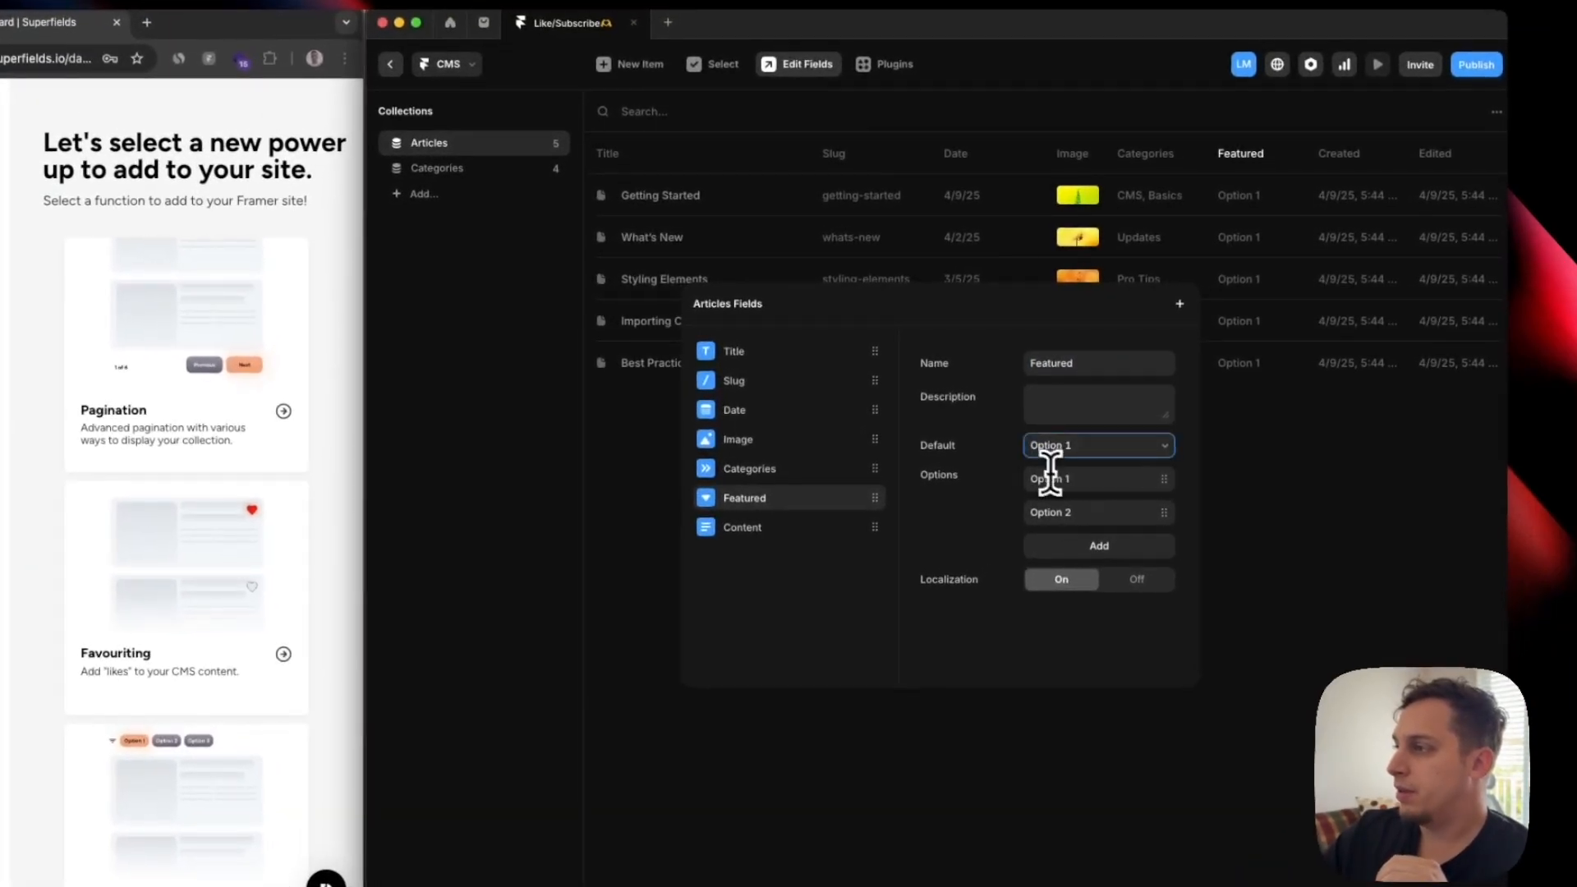
{"action": "left_click", "coordinate": [1058, 478]}
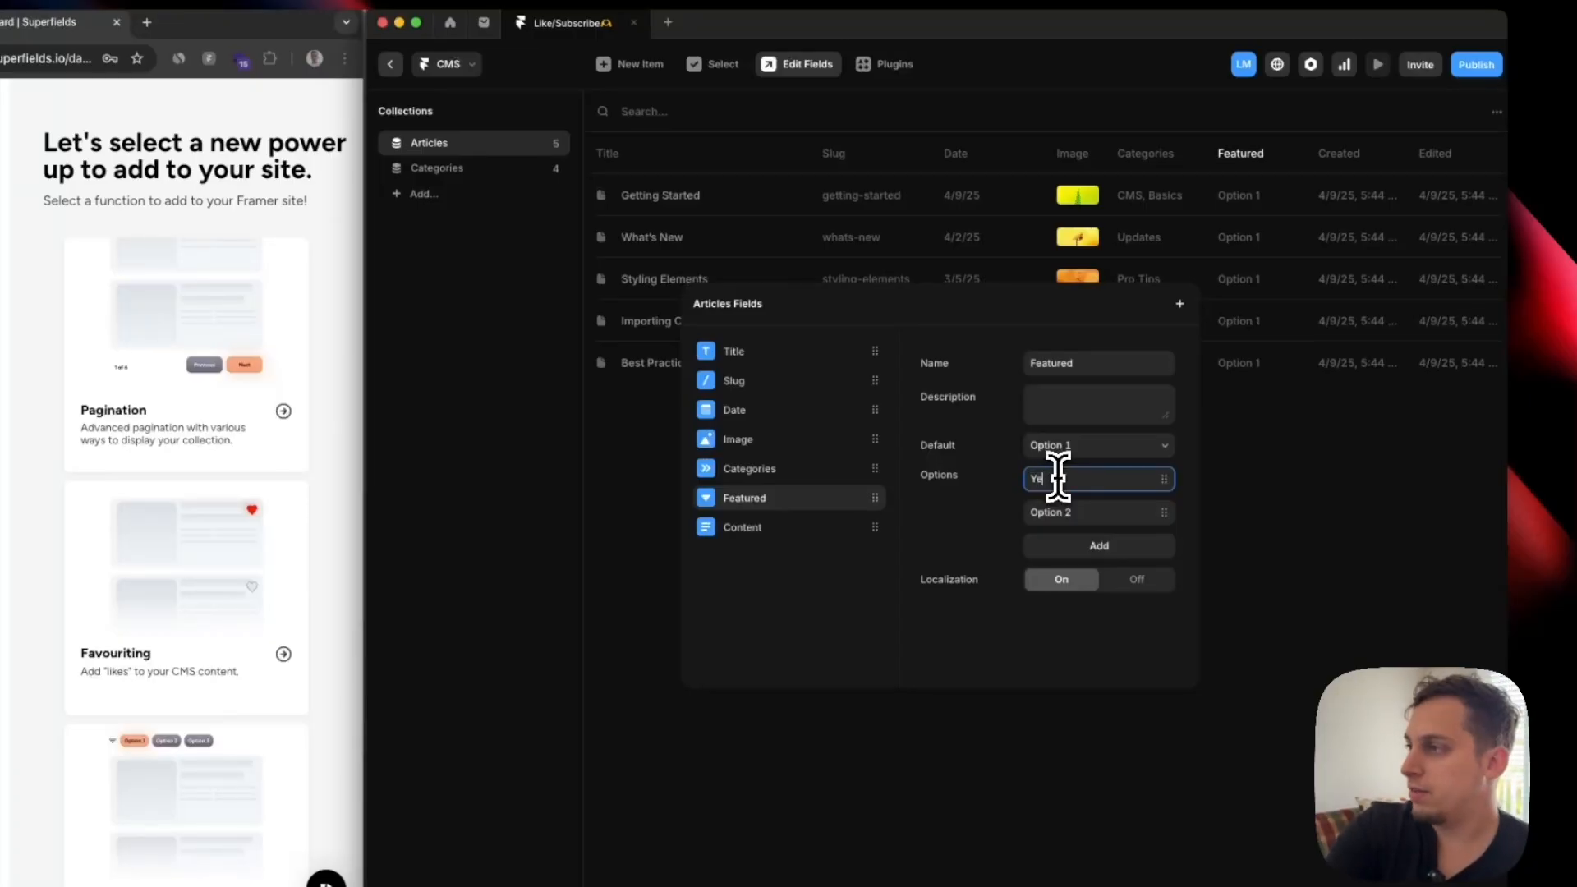
{"action": "left_click", "coordinate": [1059, 511]}
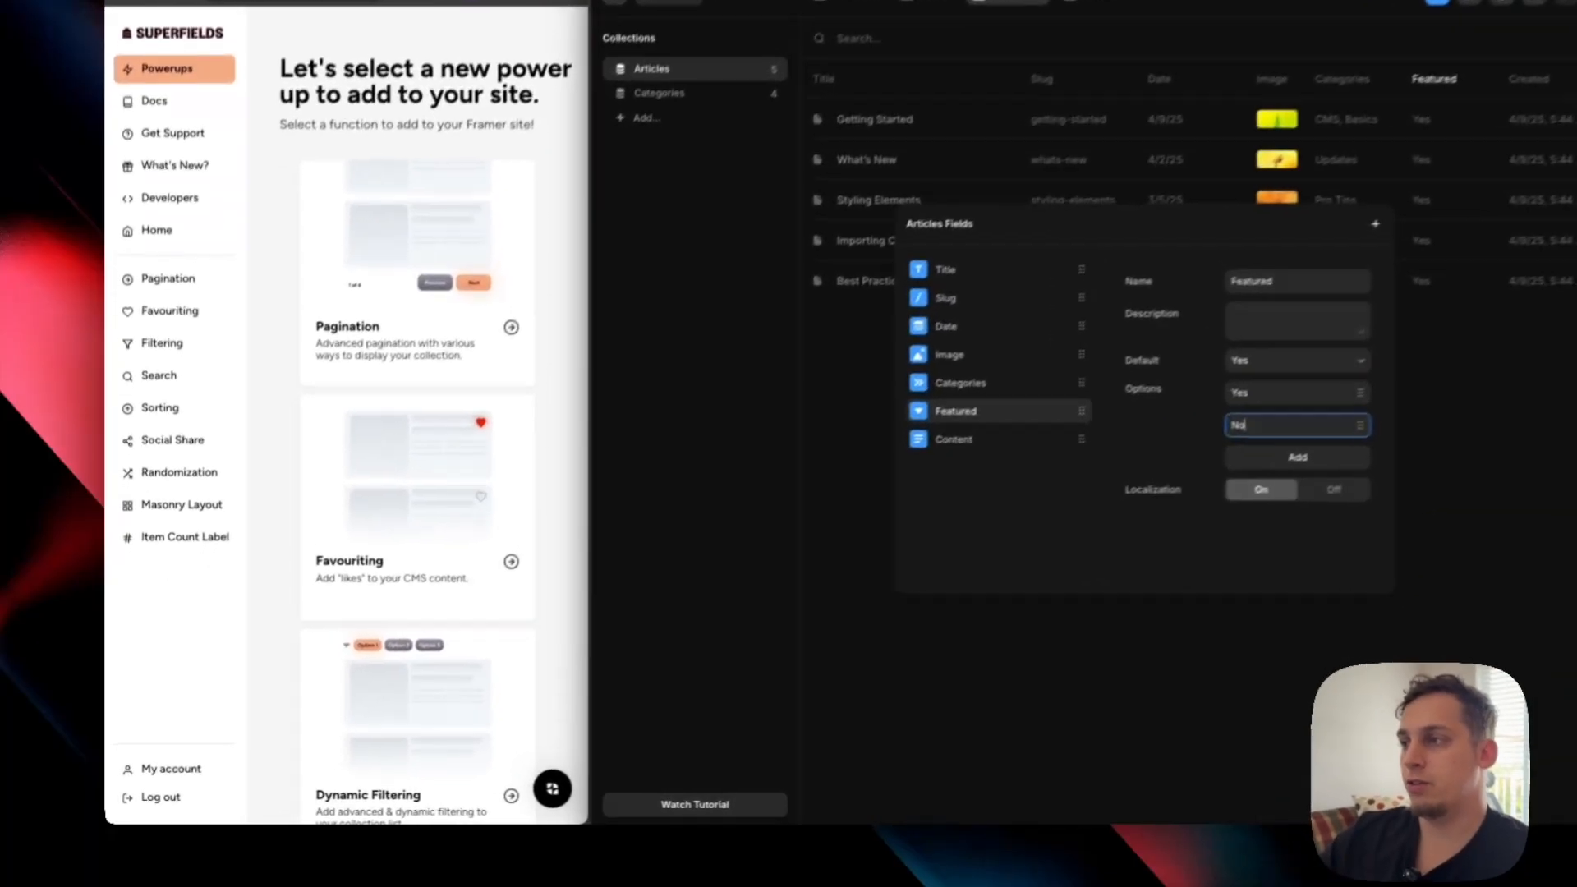
{"action": "left_click", "coordinate": [941, 165]}
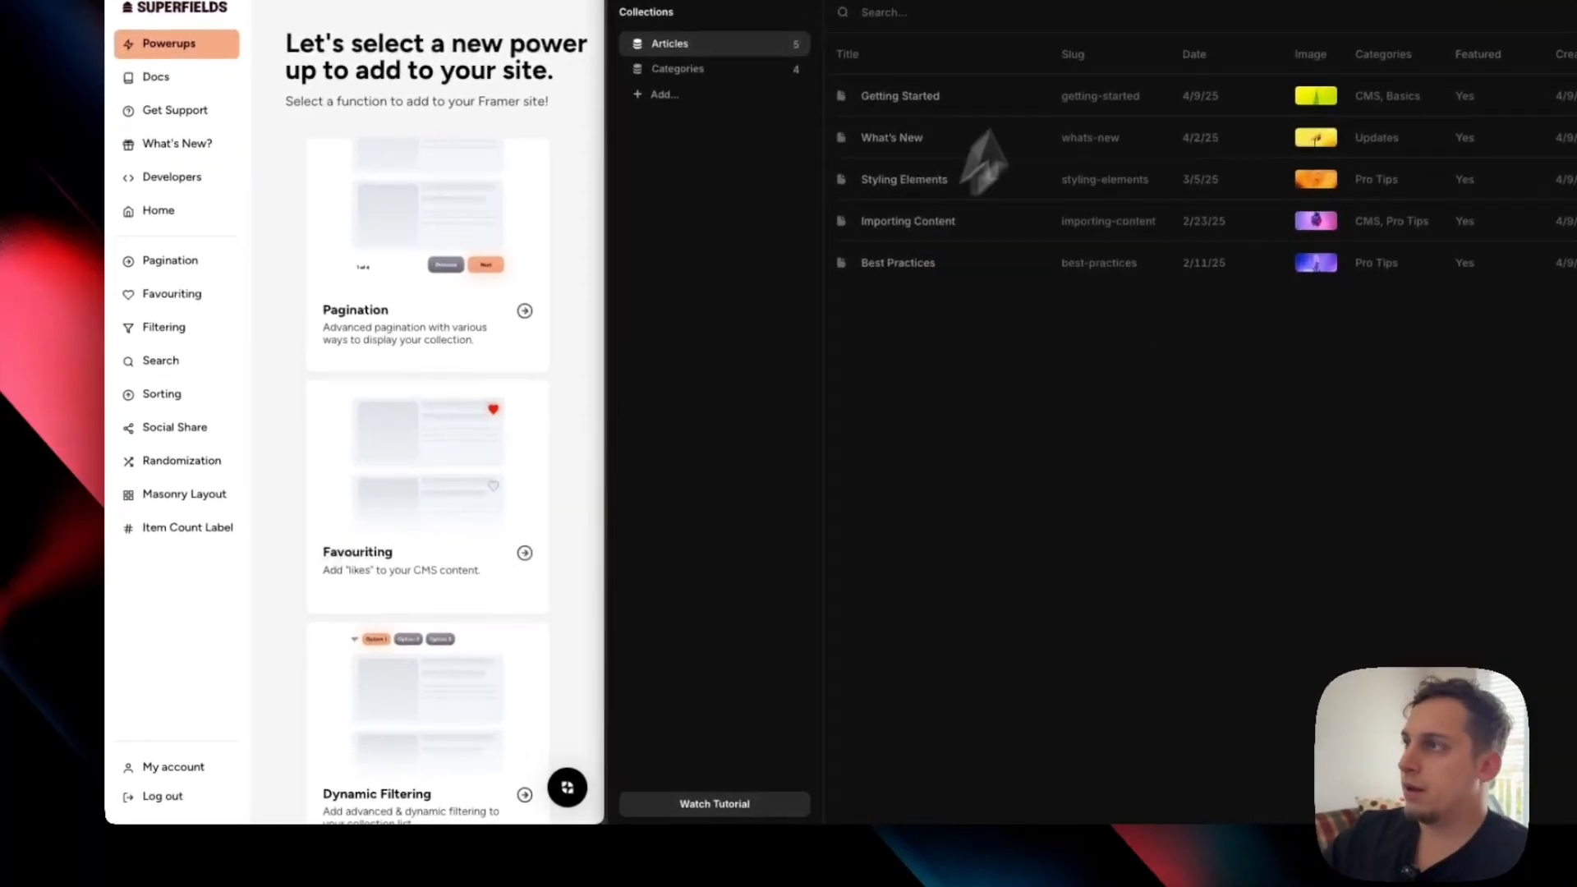
Remove the Featured option field from the Articles collection.
{"action": "left_click", "coordinate": [1009, 3]}
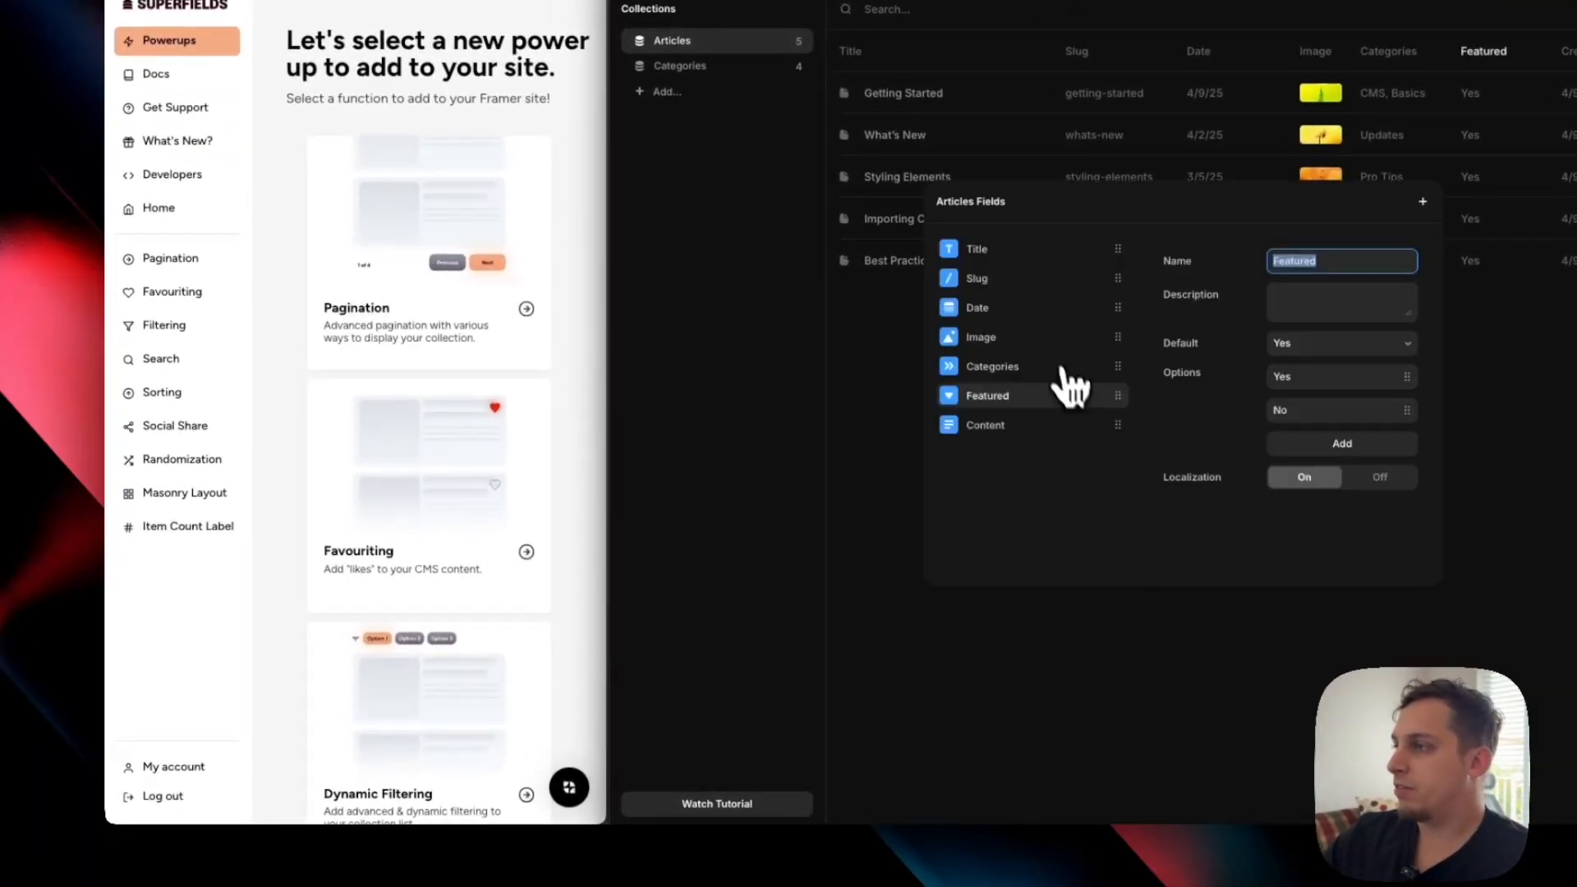
{"action": "left_click", "coordinate": [1114, 396]}
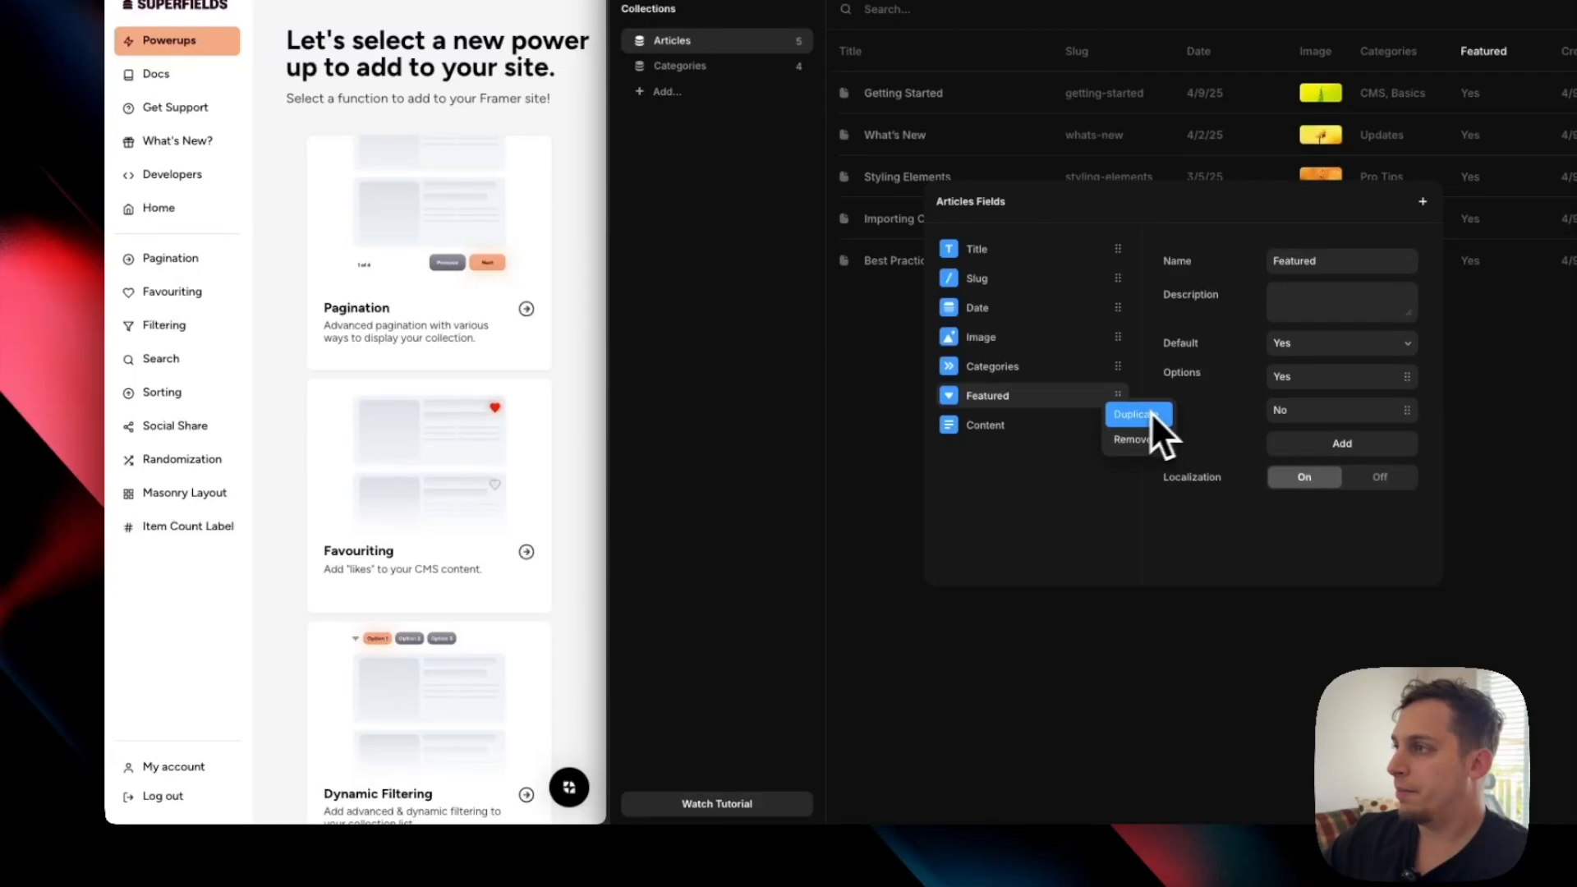
{"action": "left_click", "coordinate": [1137, 439]}
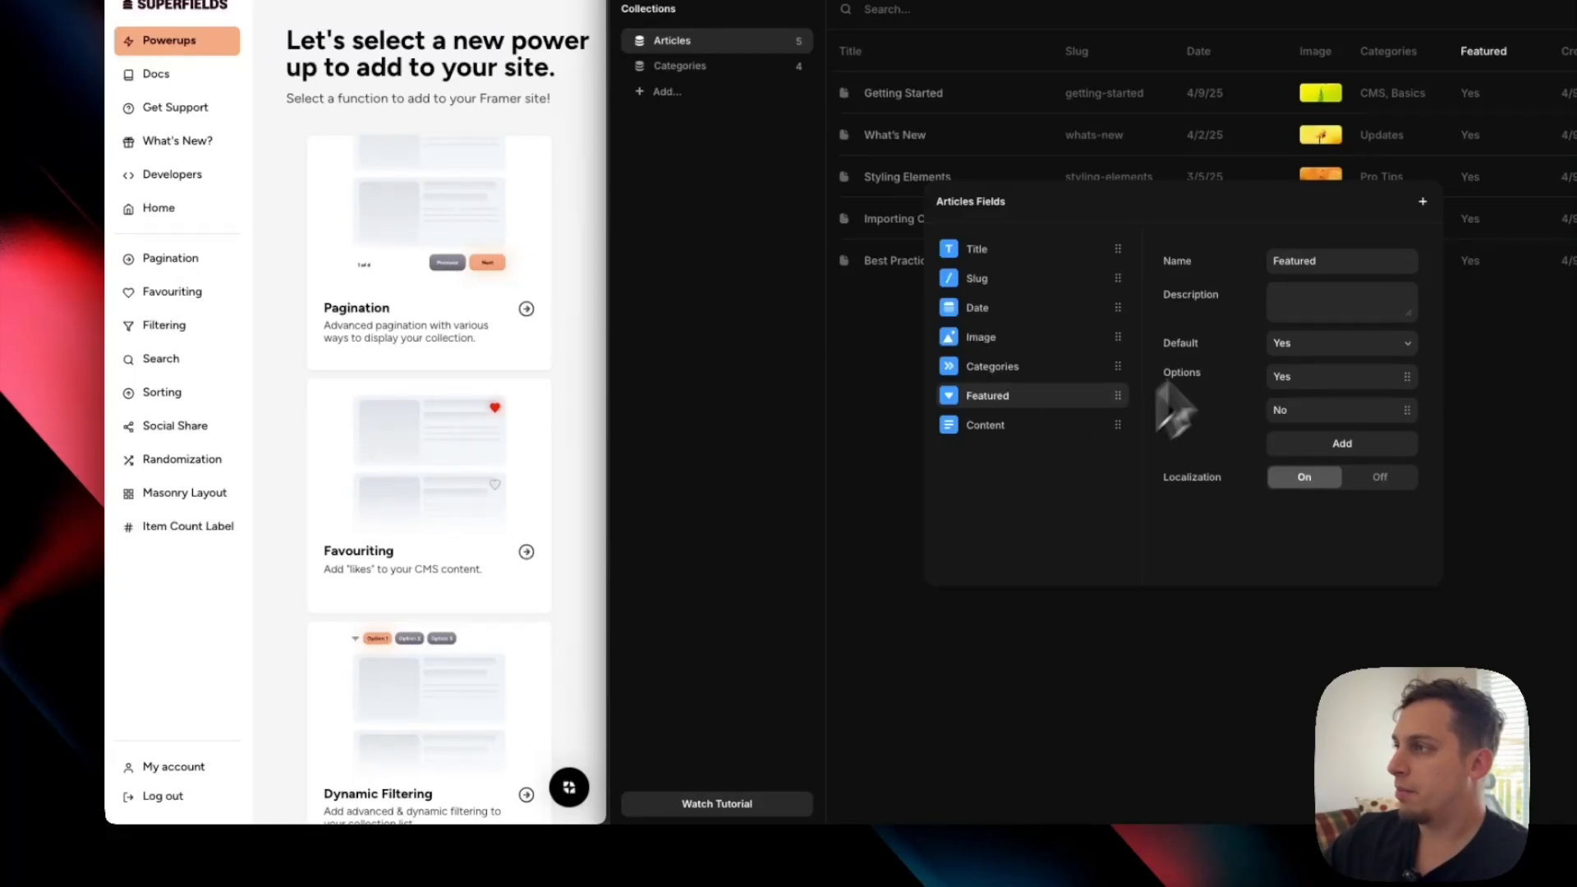
Add a Toggle field named Featured to the Articles collection and close the field settings.
{"action": "left_click", "coordinate": [1422, 203]}
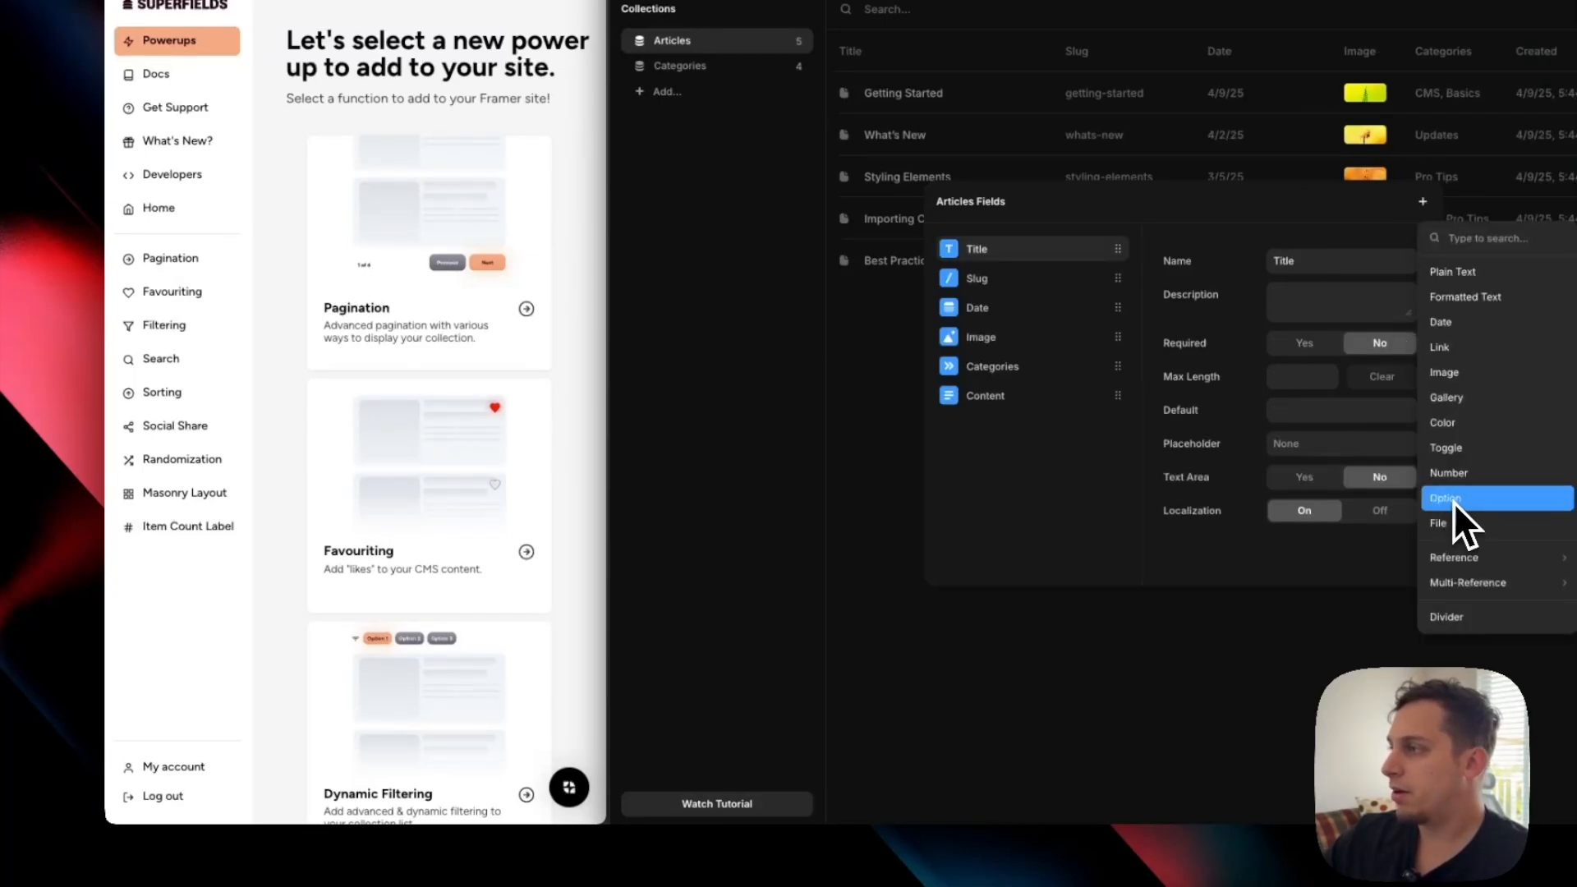
{"action": "left_click", "coordinate": [1448, 448]}
{"action": "left_click_drag", "start_coordinate": [1073, 420], "coordinate": [1023, 422]}
{"action": "double_click", "coordinate": [1310, 263]}
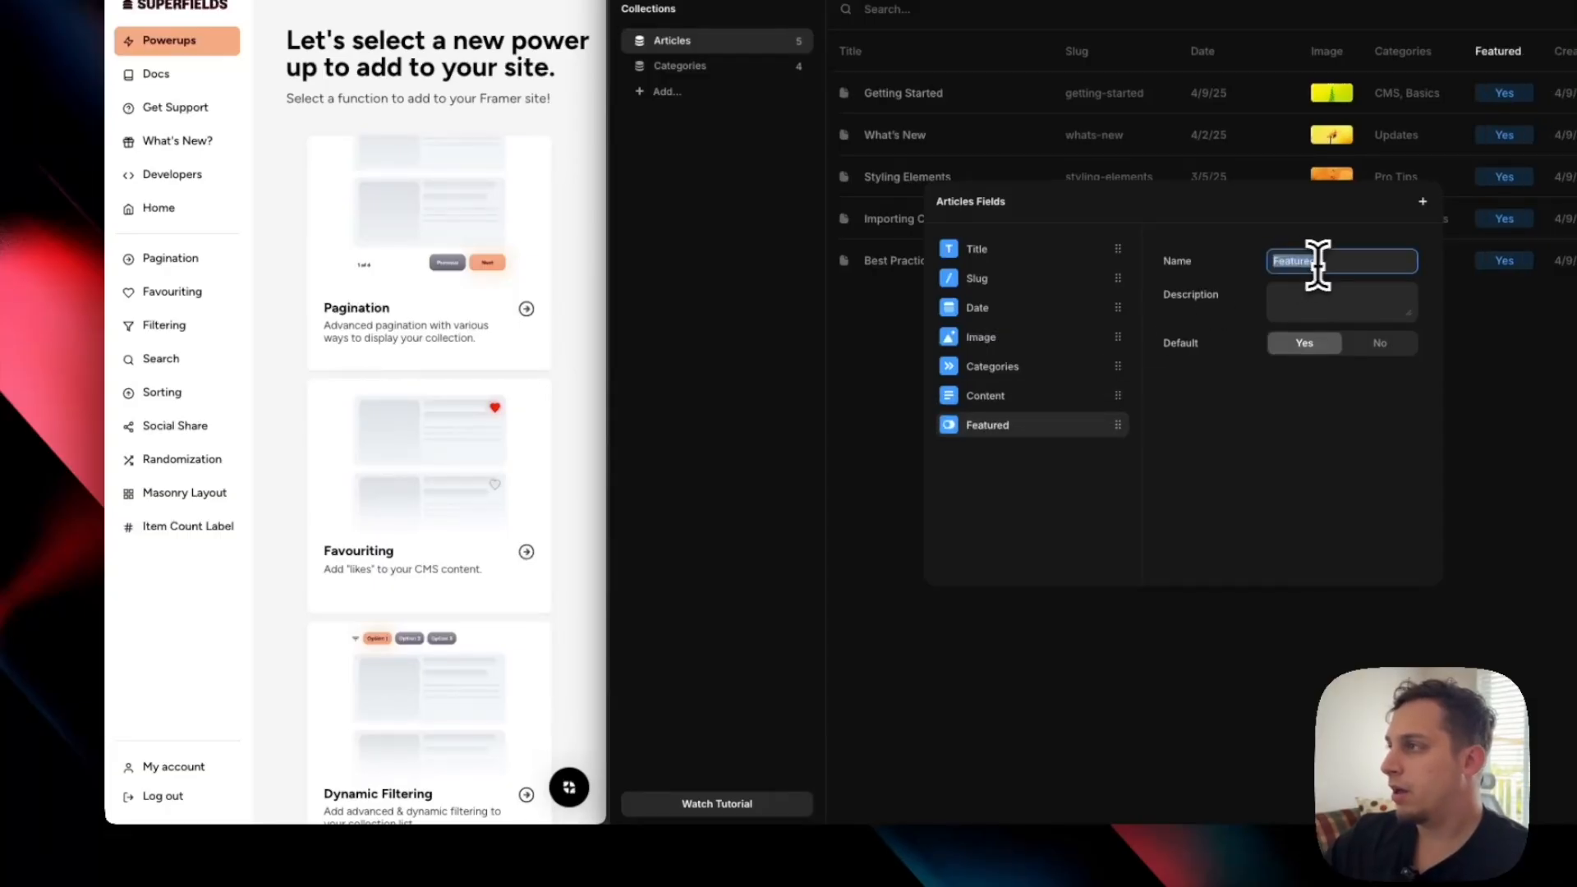
{"action": "left_click", "coordinate": [1497, 234]}
Set Featured to No for the Getting Started and Styling Elements articles.
{"action": "left_click", "coordinate": [1496, 100]}
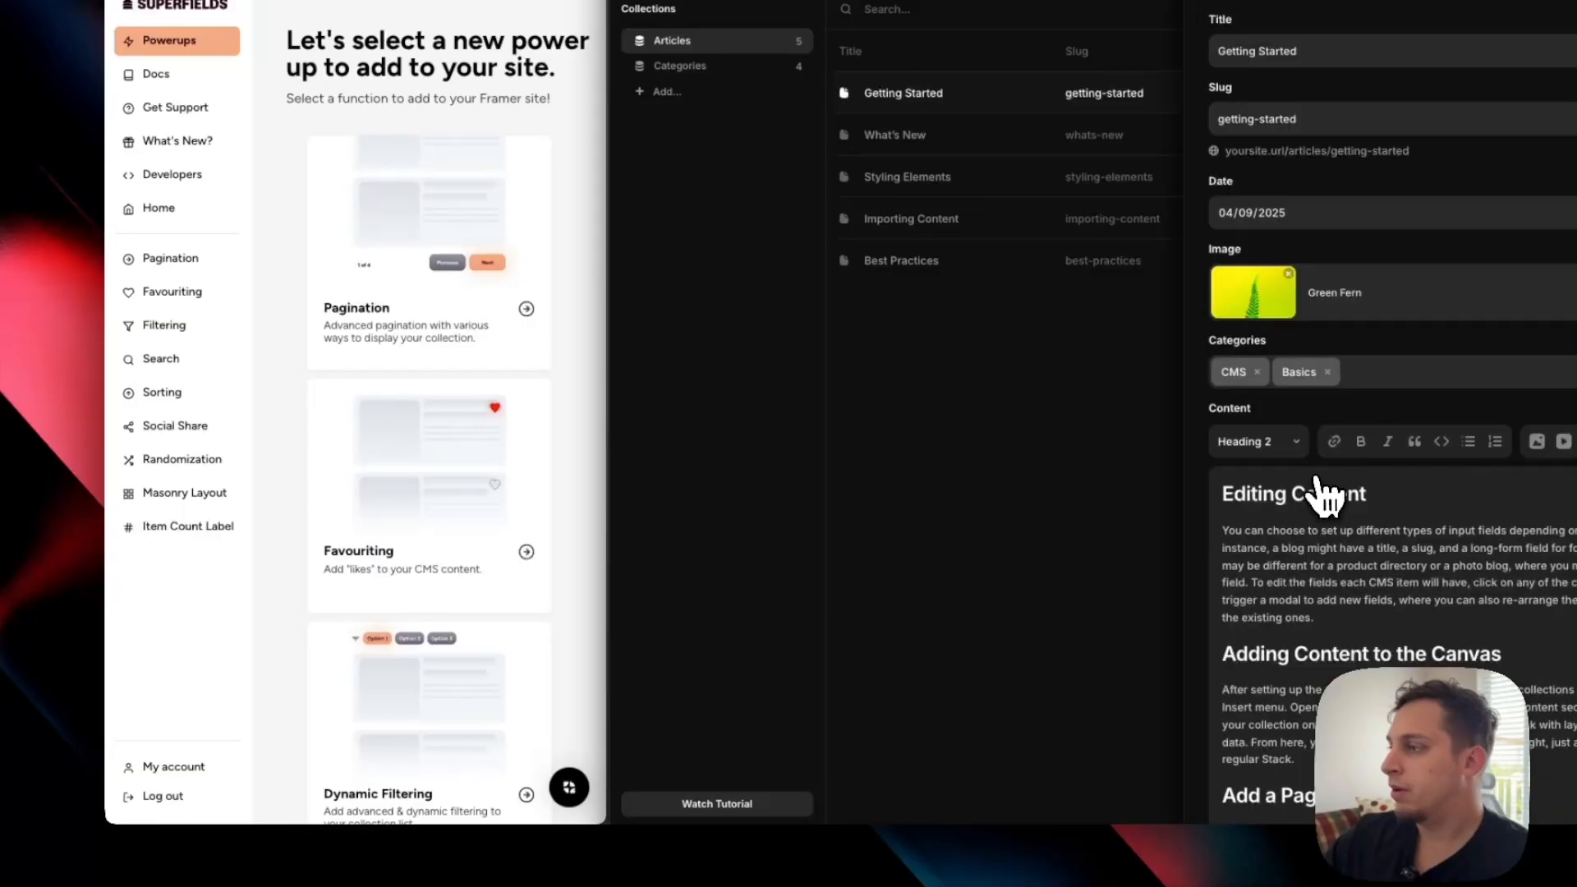
{"action": "scroll", "coordinate": [1327, 567], "scroll_direction": "down", "scroll_amount": 4}
{"action": "left_click", "coordinate": [1146, 634]}
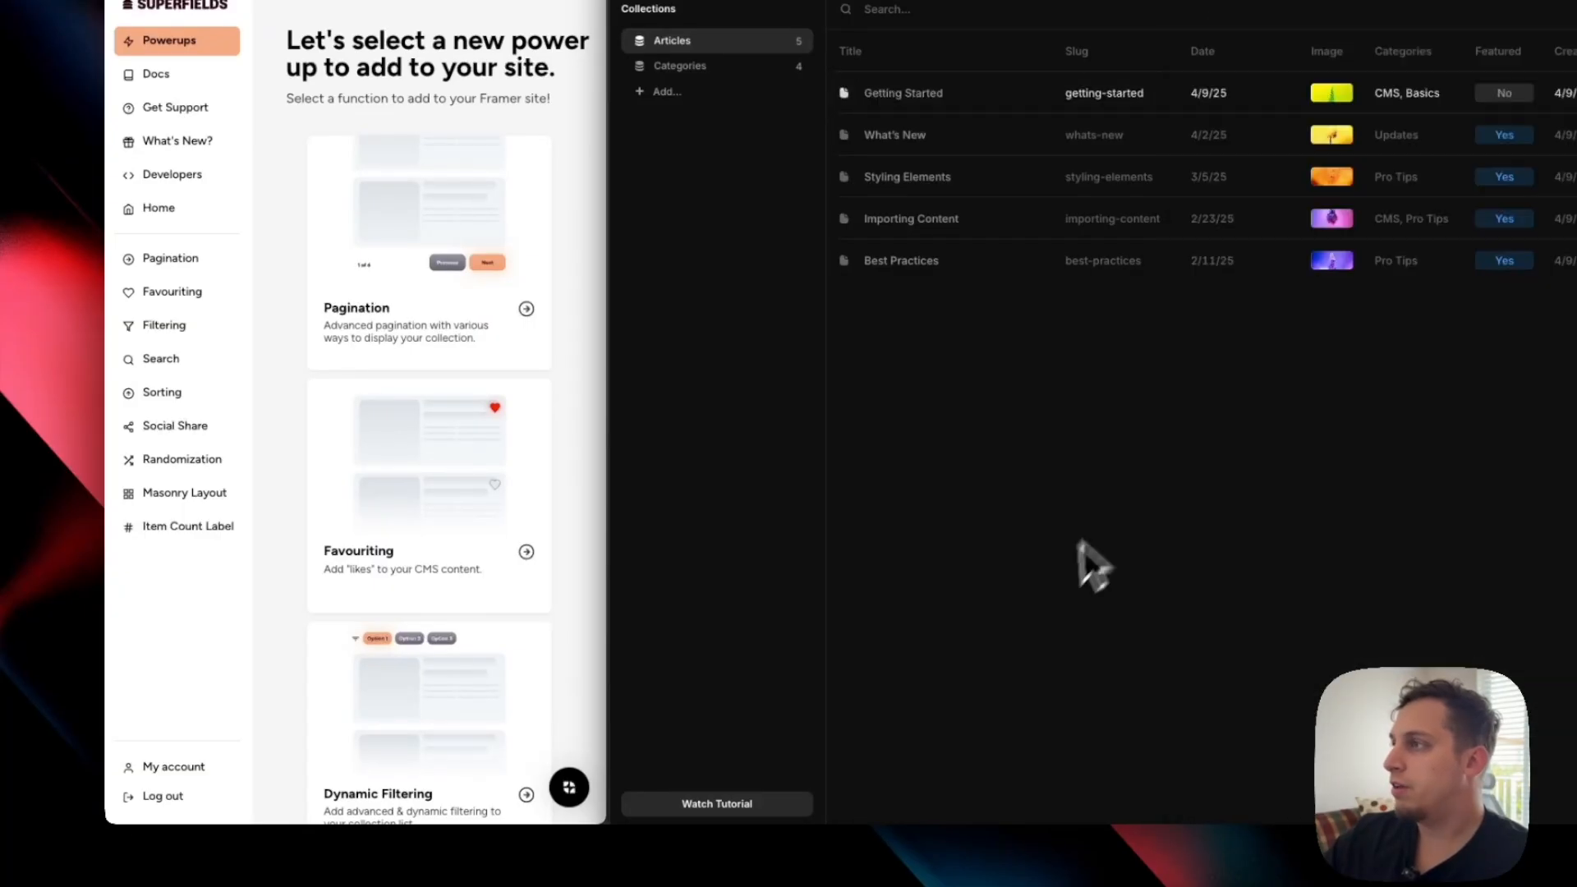
{"action": "left_click", "coordinate": [1511, 191]}
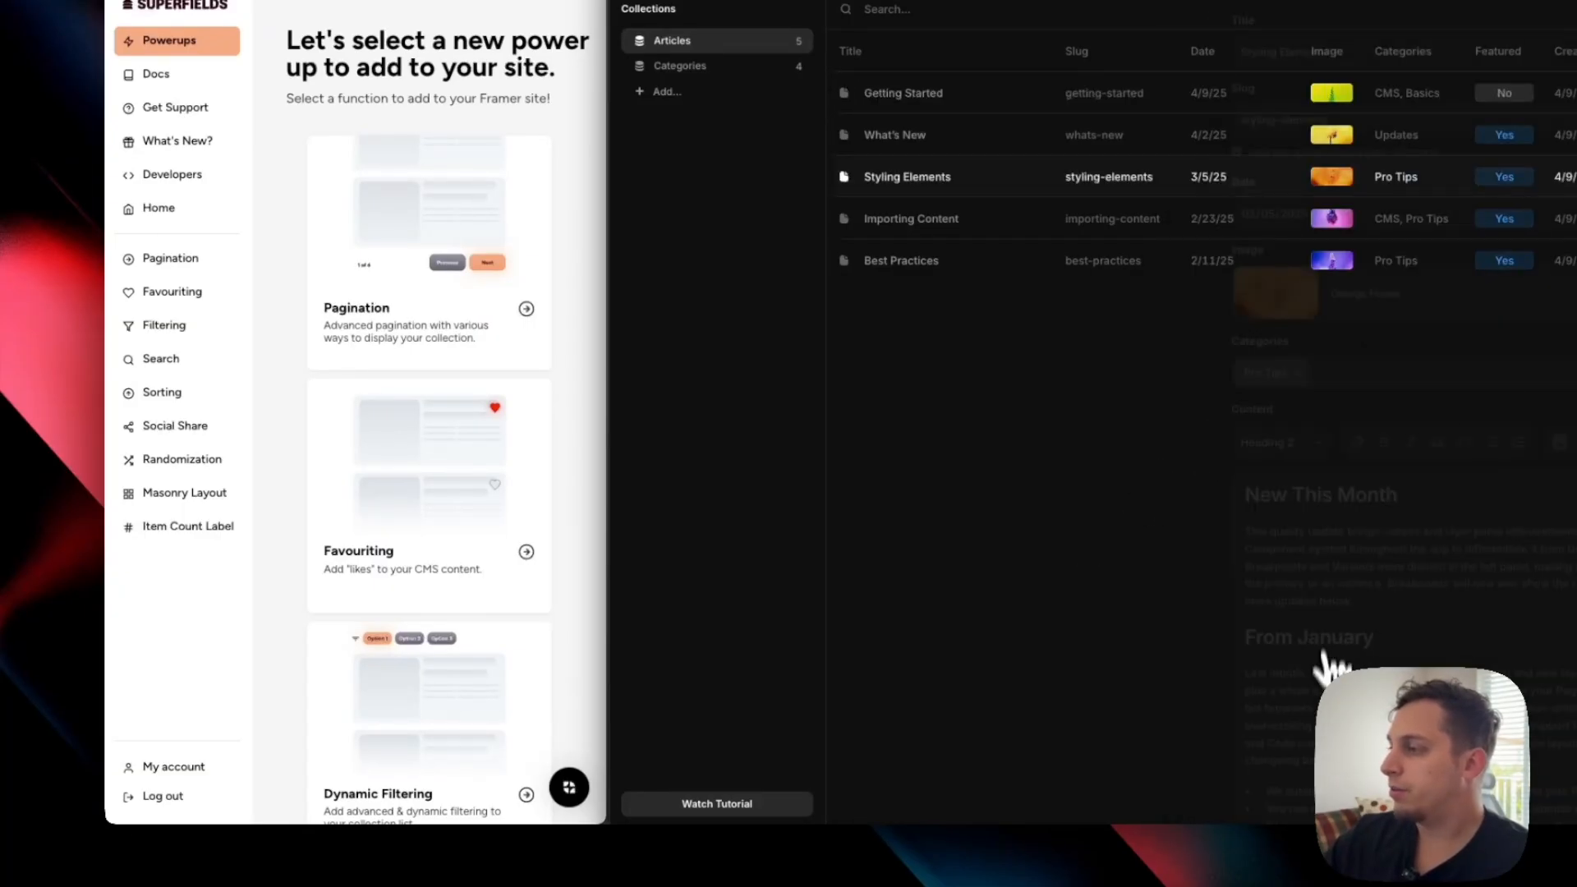
{"action": "scroll", "coordinate": [1324, 662], "scroll_direction": "down", "scroll_amount": 3}
{"action": "left_click", "coordinate": [1316, 792]}
{"action": "left_click", "coordinate": [920, 608]}
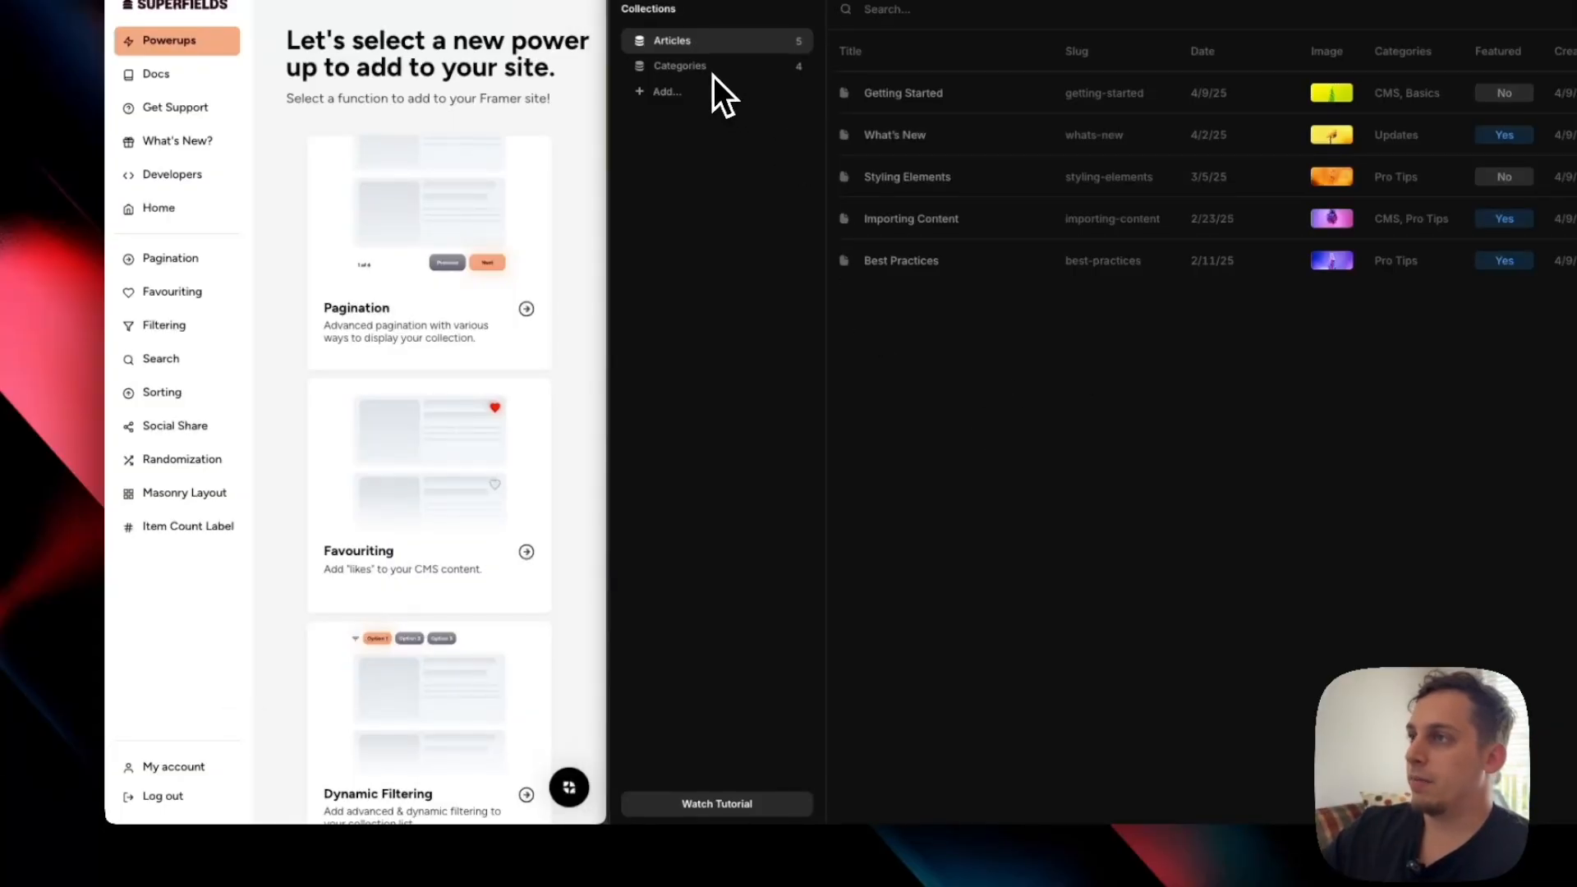
Add a multi-reference field linked to the Categories collection to Articles, and compare it with the existing Categories field.
{"action": "left_click", "coordinate": [1072, 2]}
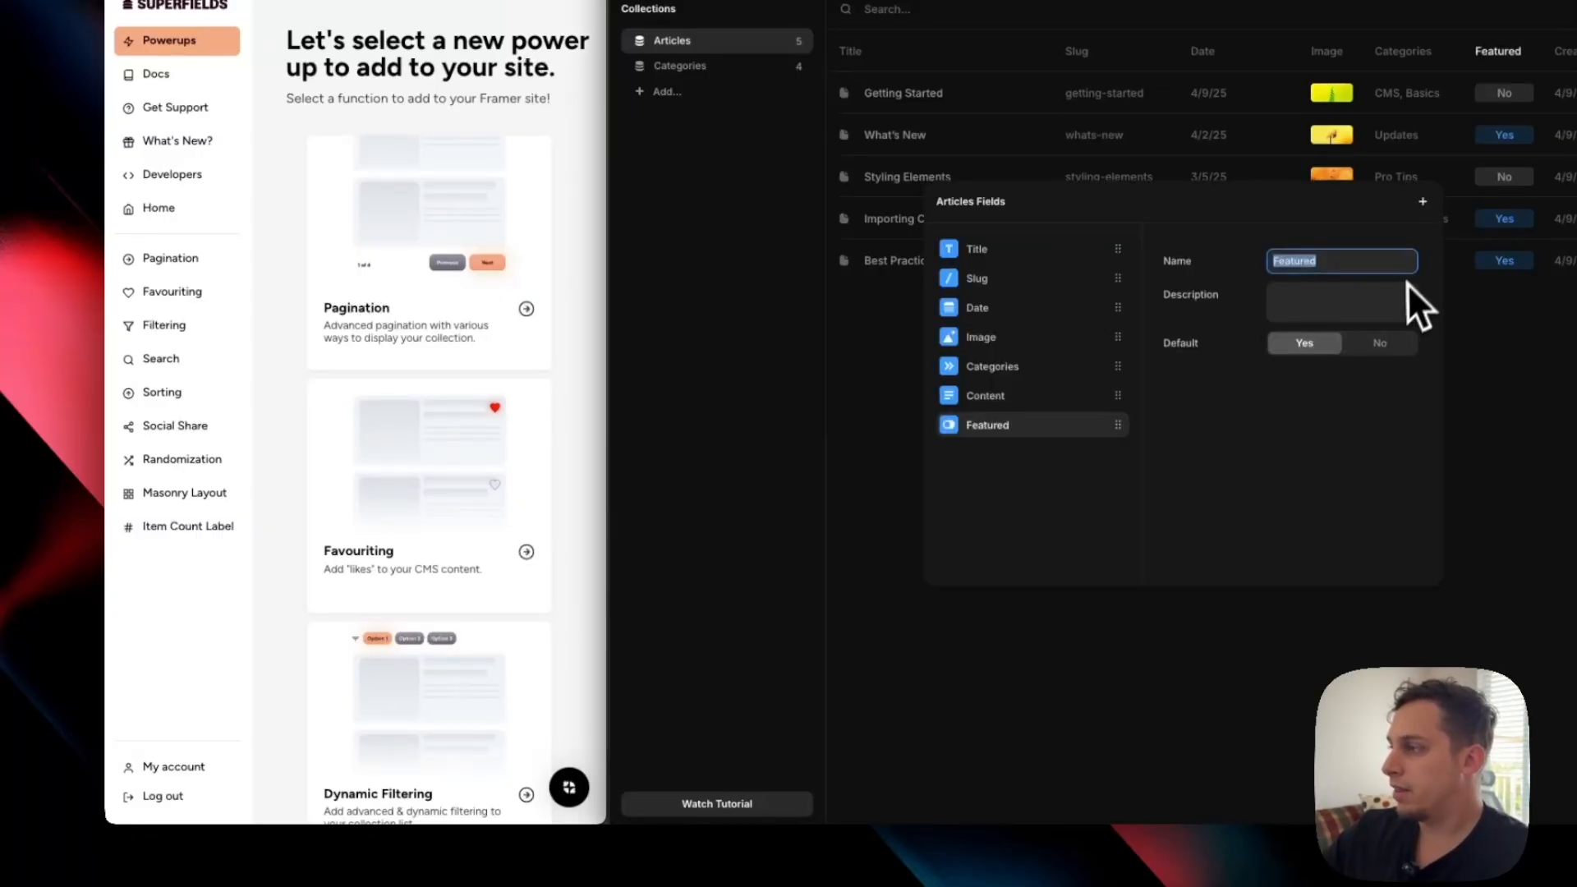
{"action": "left_click", "coordinate": [1423, 202]}
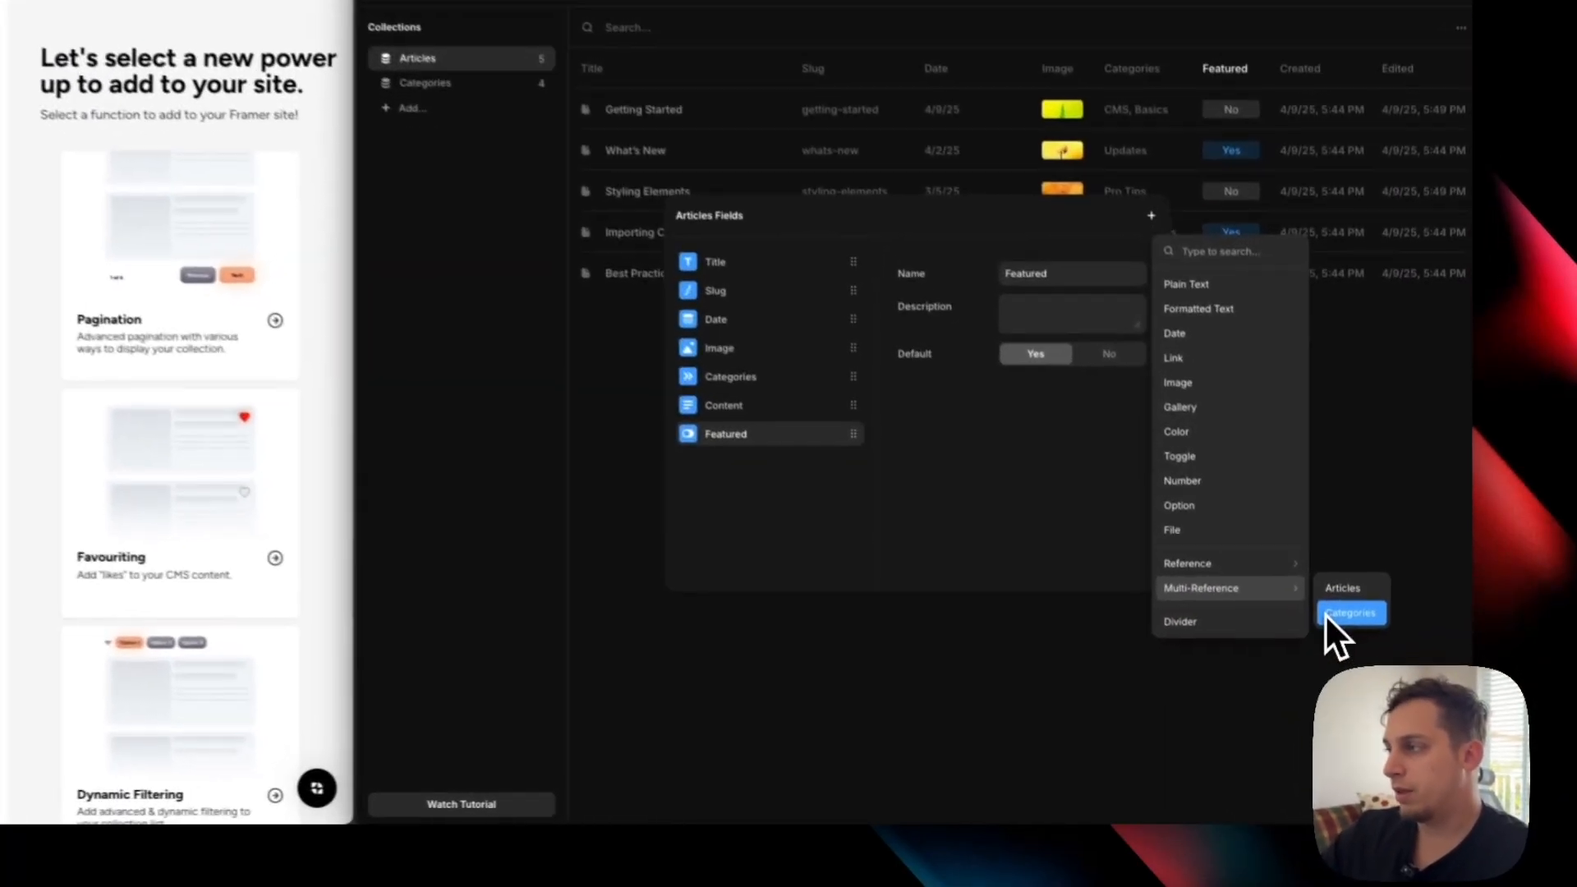
{"action": "left_click", "coordinate": [1348, 613]}
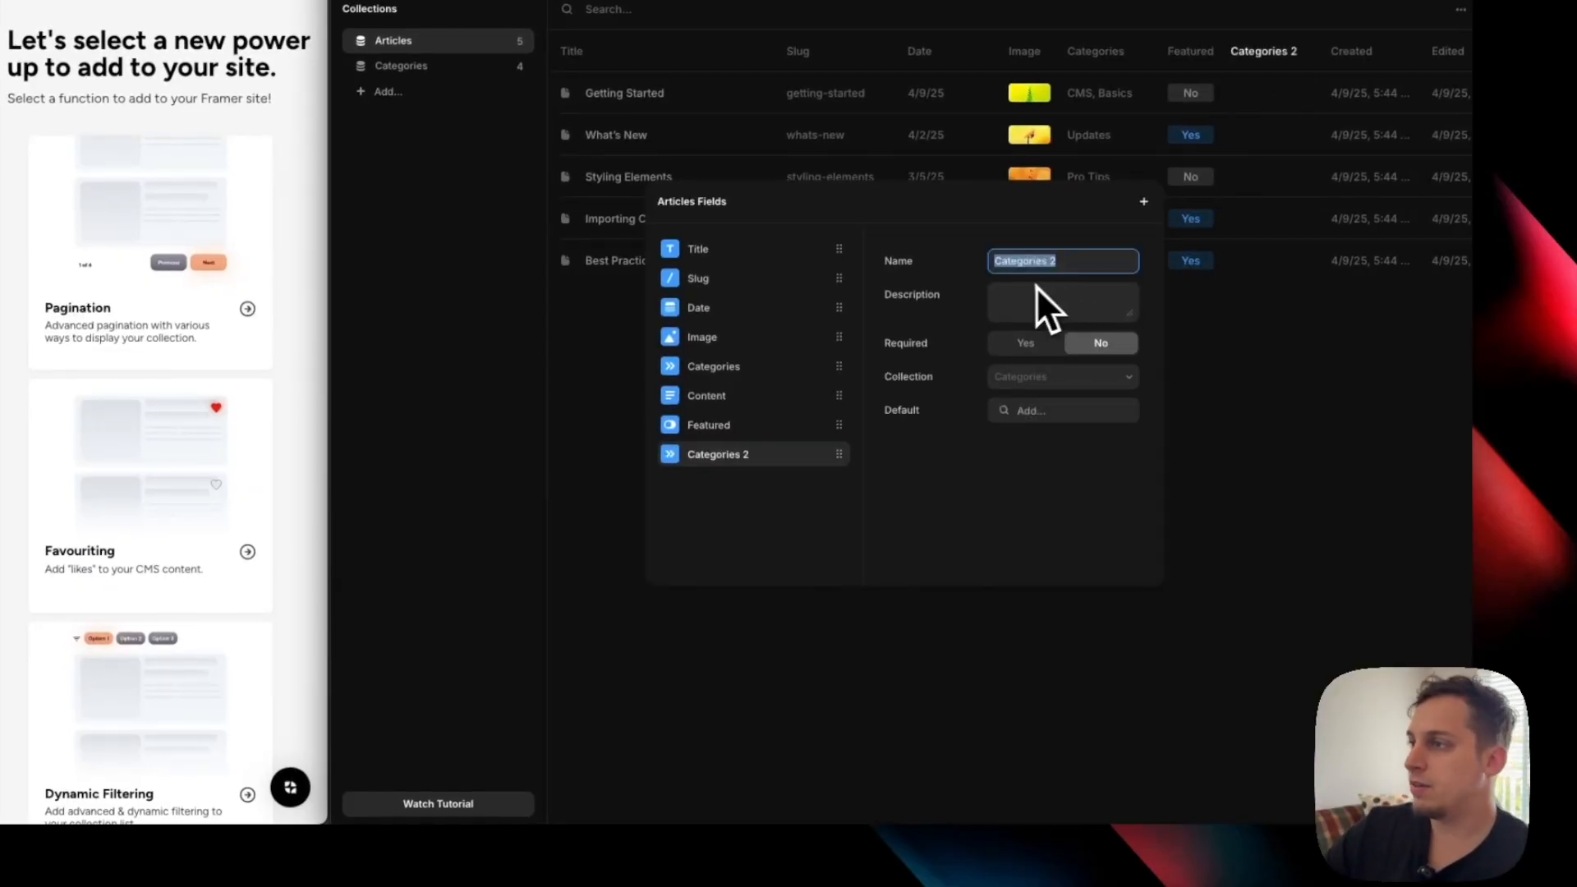
{"action": "key", "text": "Return"}
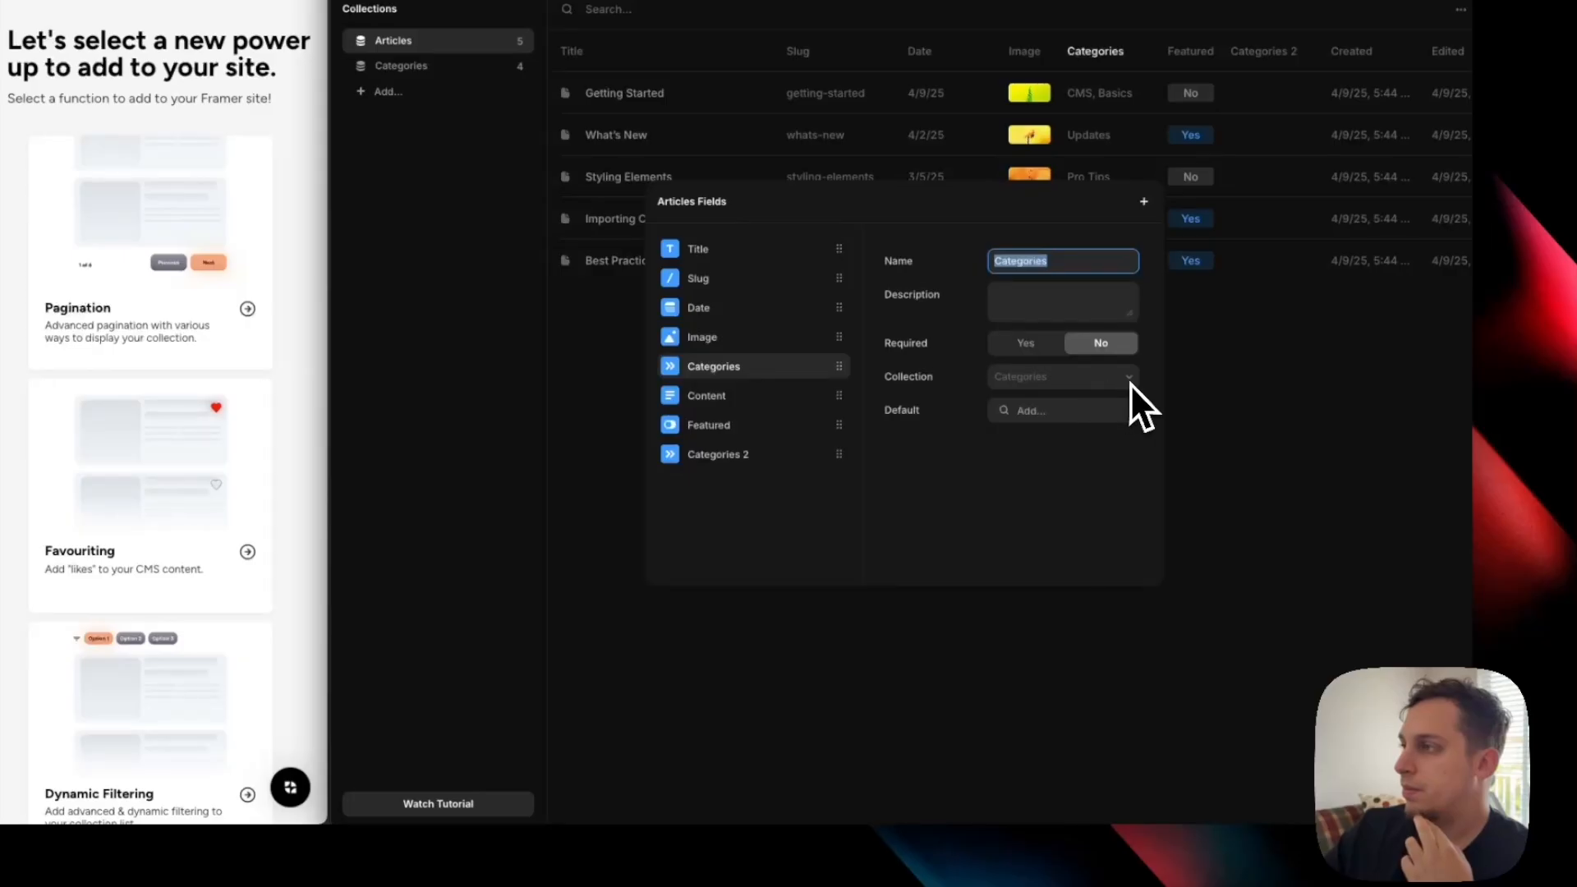
{"action": "left_click", "coordinate": [1191, 388]}
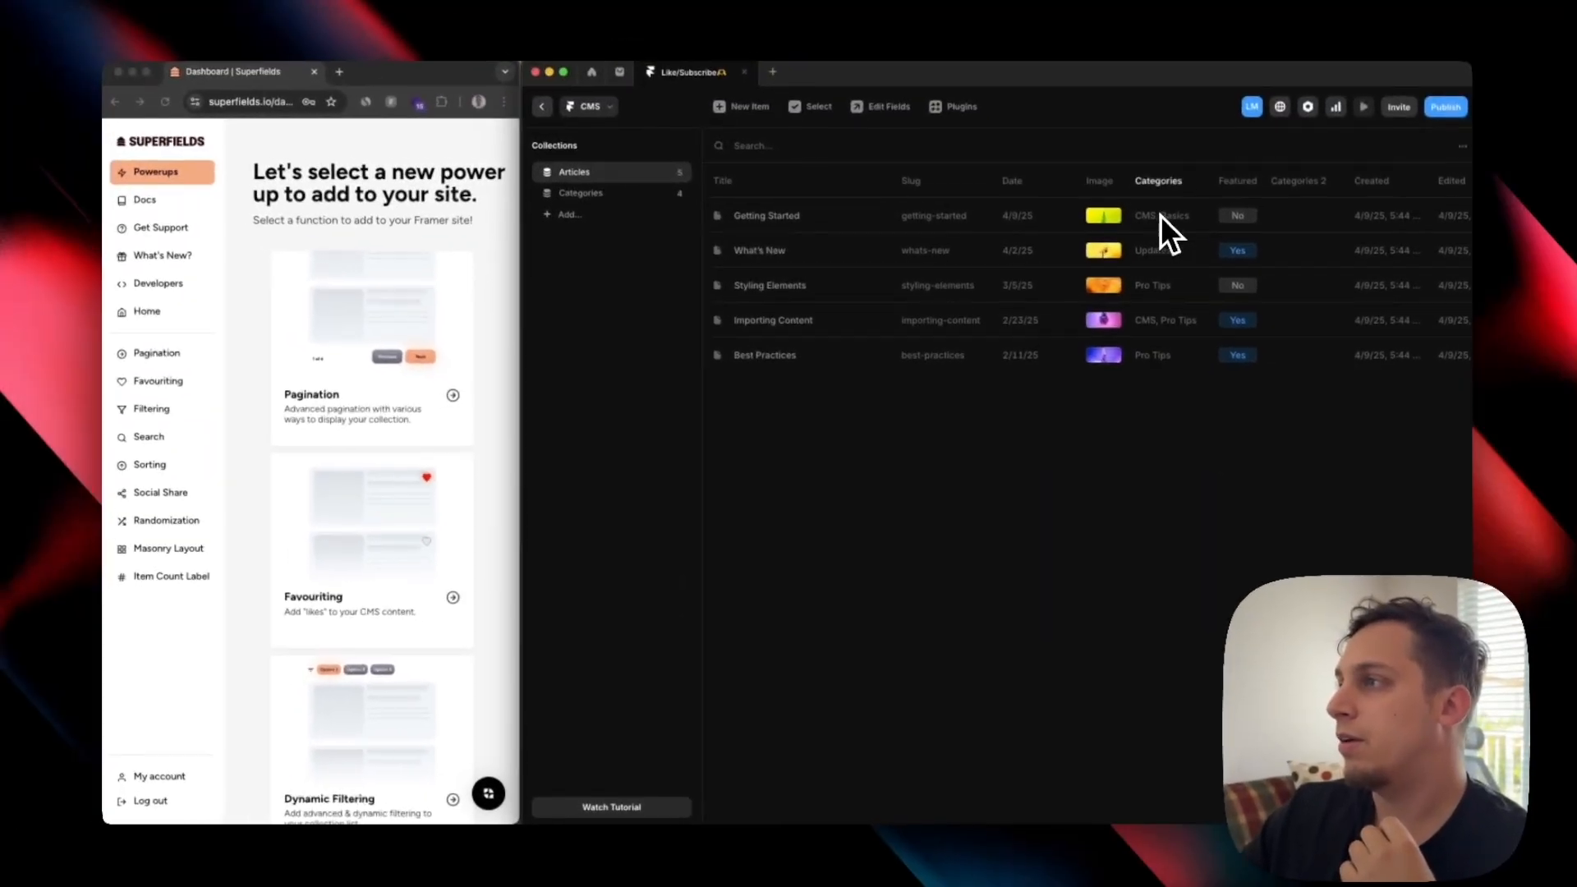
{"action": "scroll", "coordinate": [1161, 215], "scroll_direction": "right", "scroll_amount": 2}
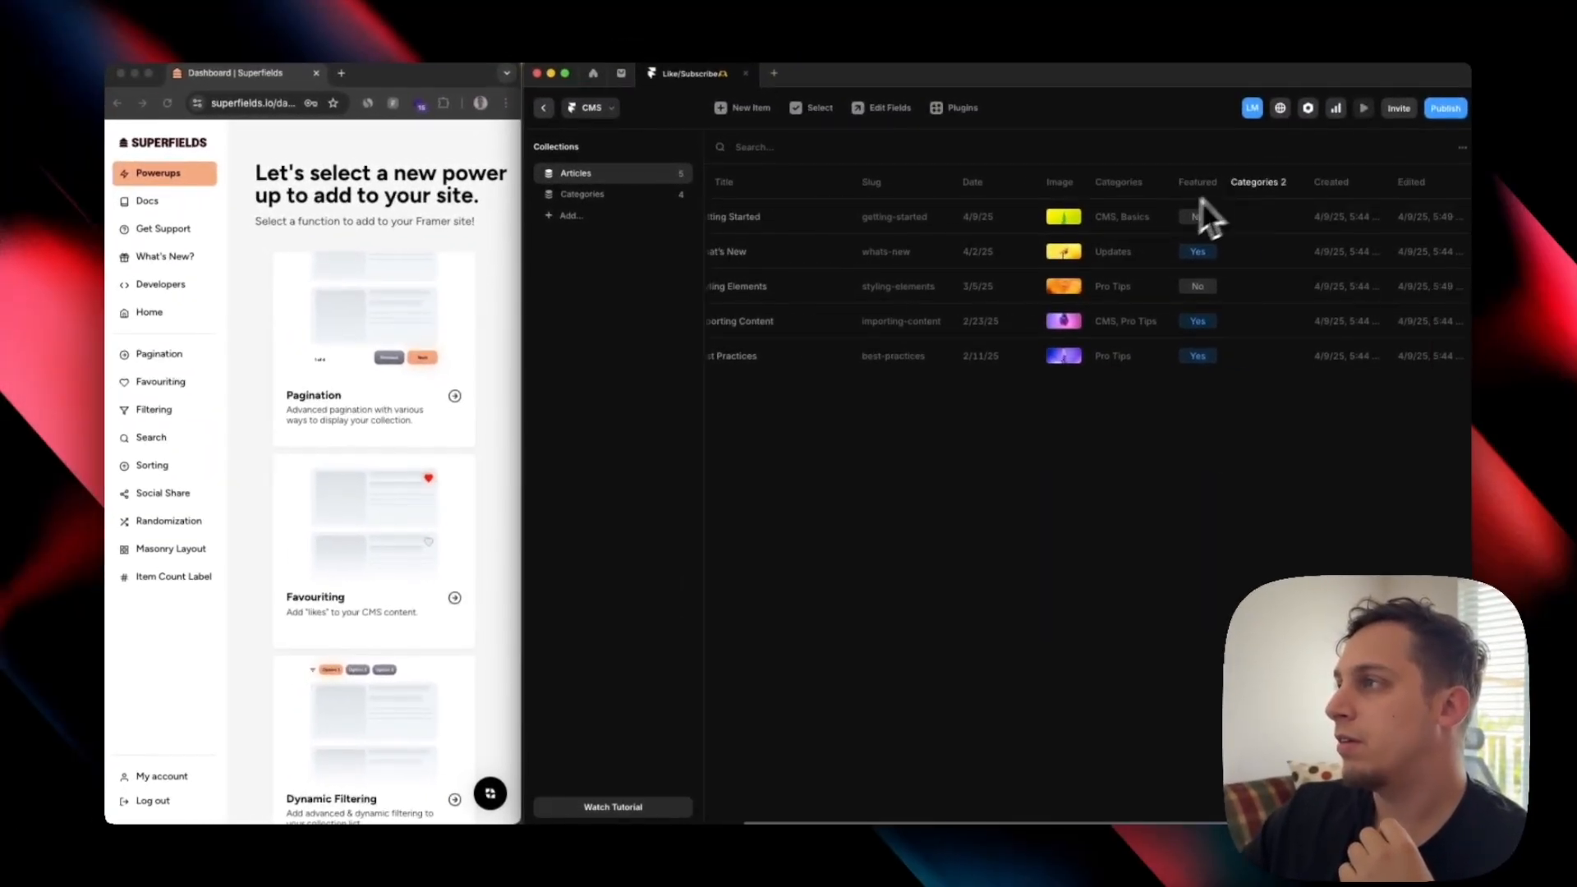
Remove the duplicate Categories 2 multi-reference field from the Articles collection.
{"action": "left_click", "coordinate": [851, 112]}
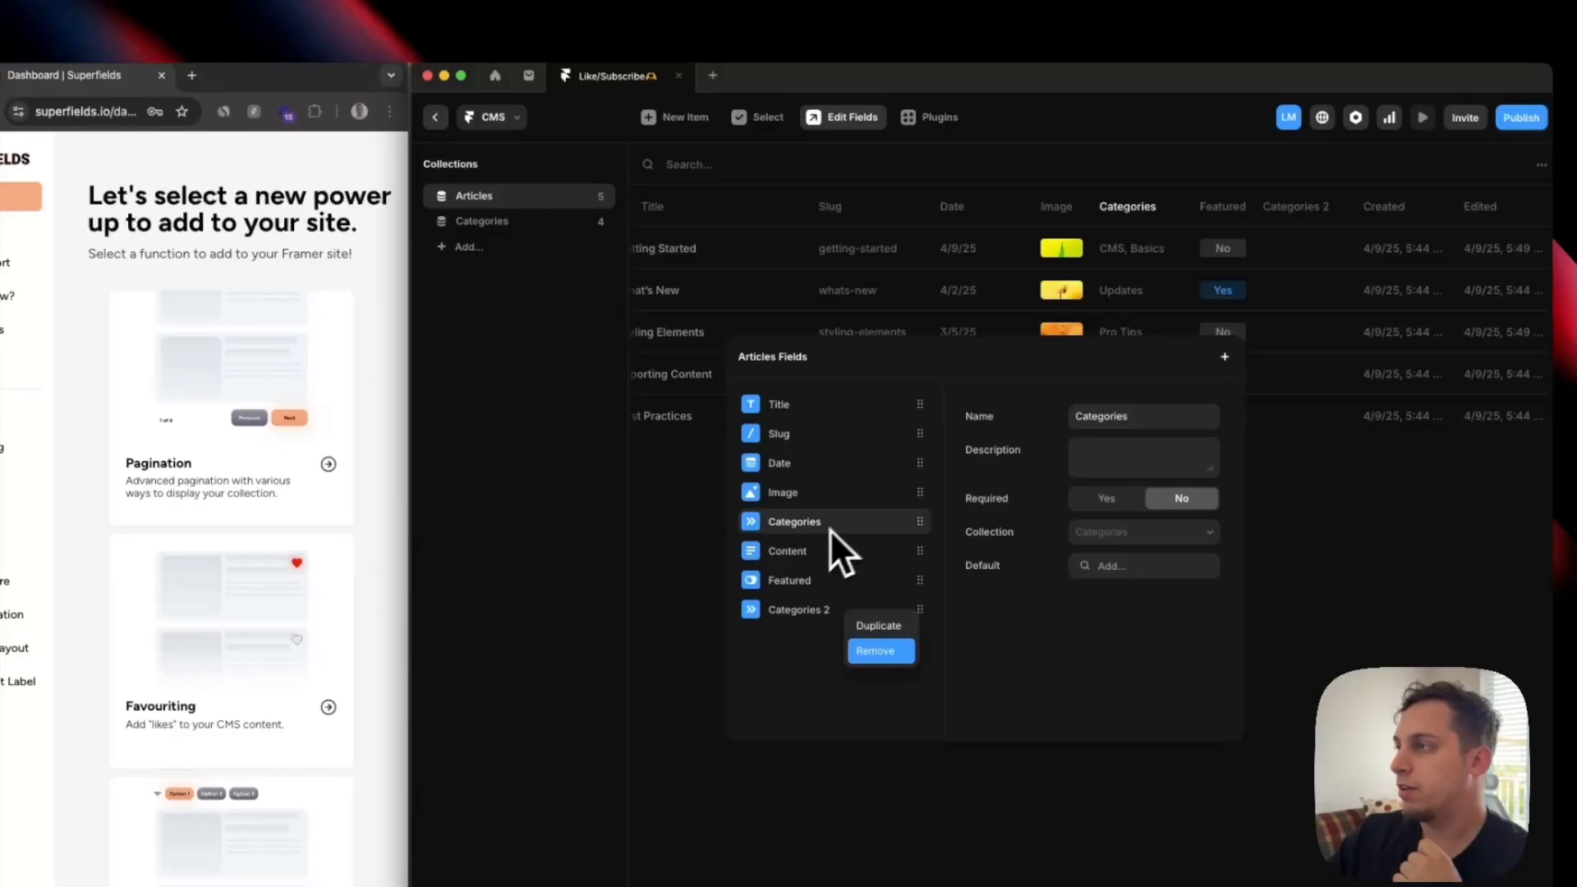
{"action": "left_click", "coordinate": [1327, 493]}
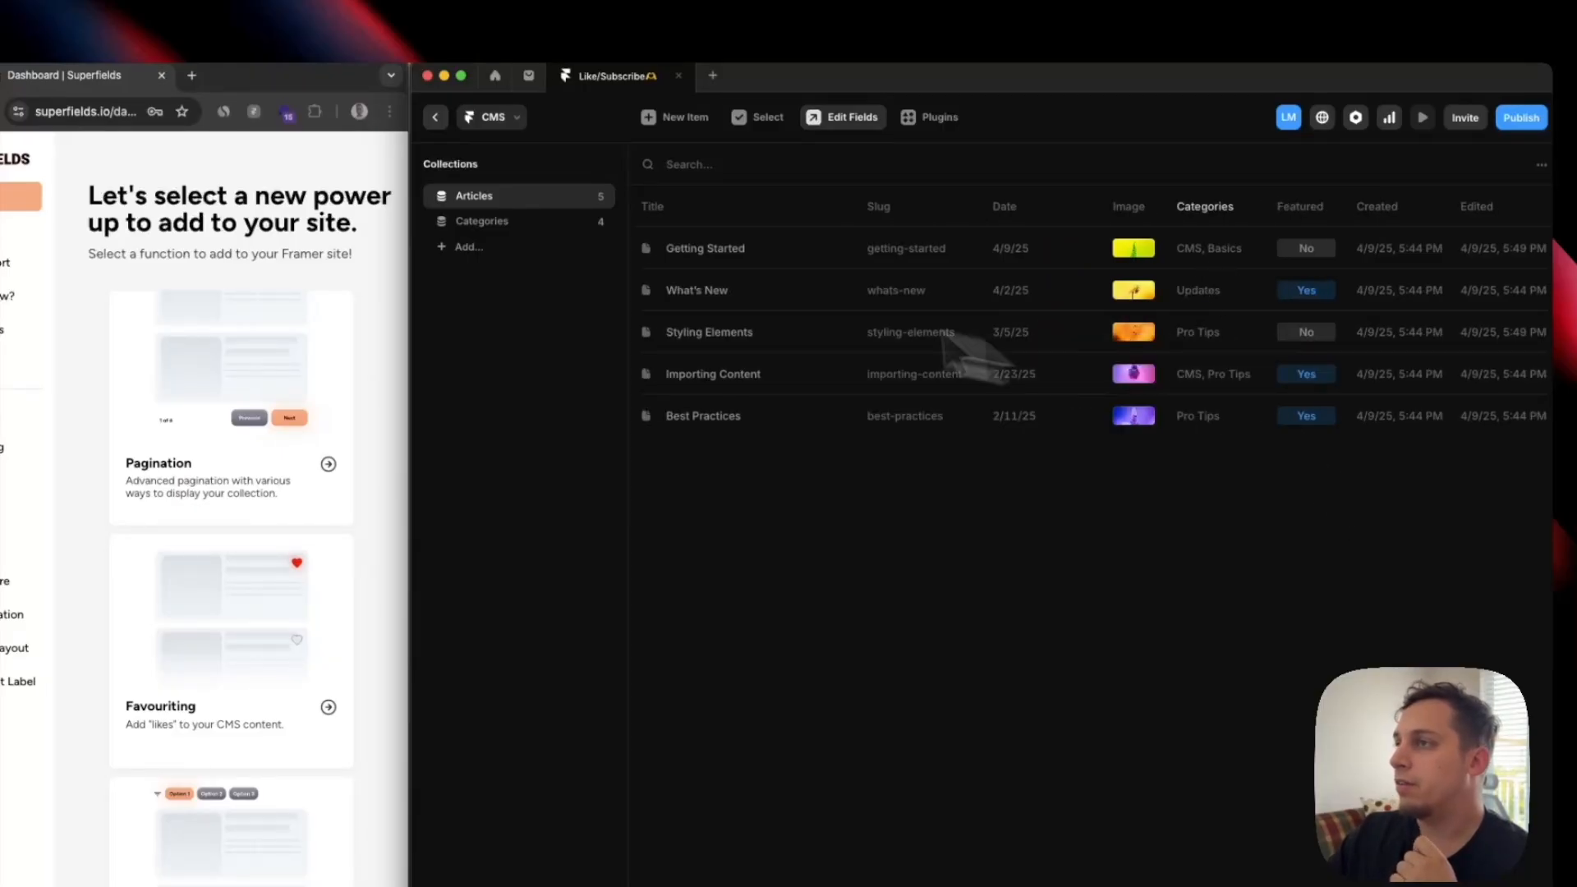
{"action": "left_click", "coordinate": [518, 221]}
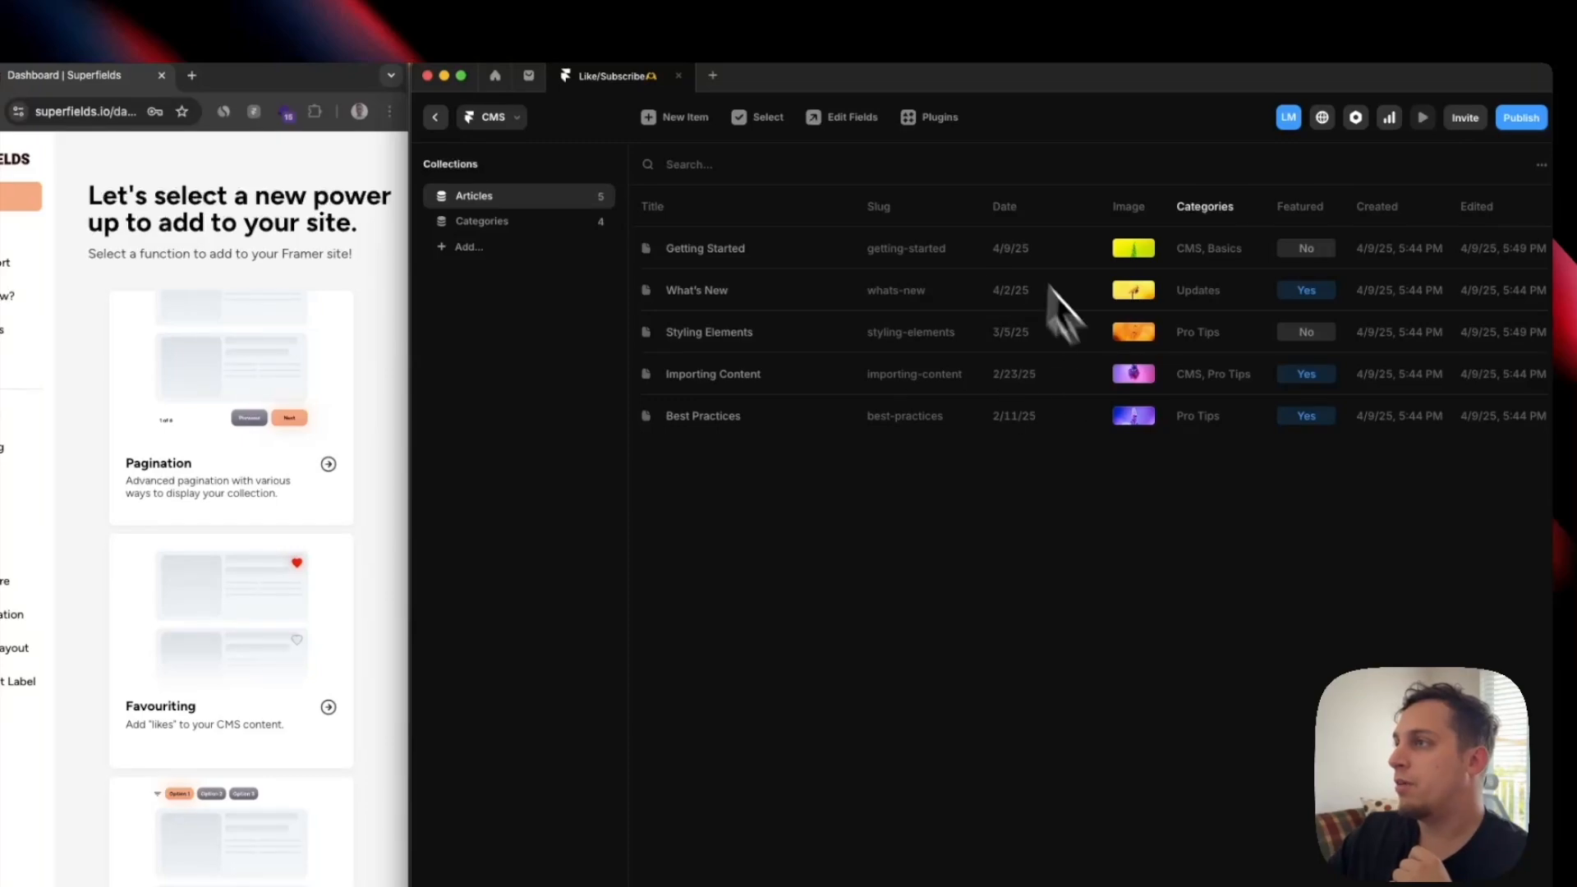
Add a single Reference field named Article to the Articles collection, linked to the Articles collection itself.
{"action": "left_click", "coordinate": [852, 123]}
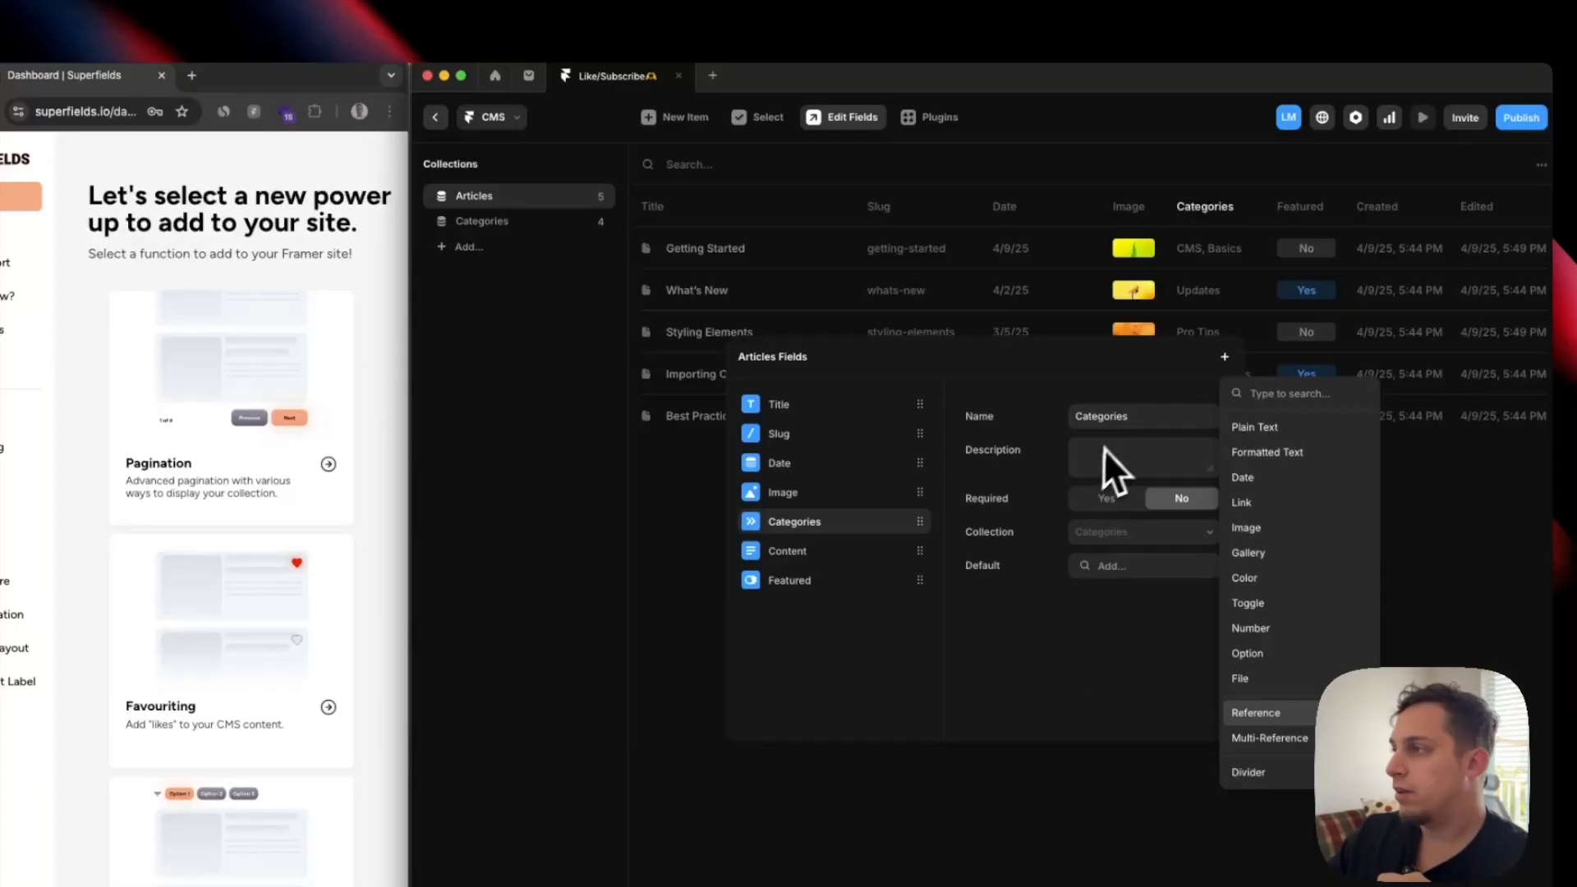
{"action": "key", "text": "Return"}
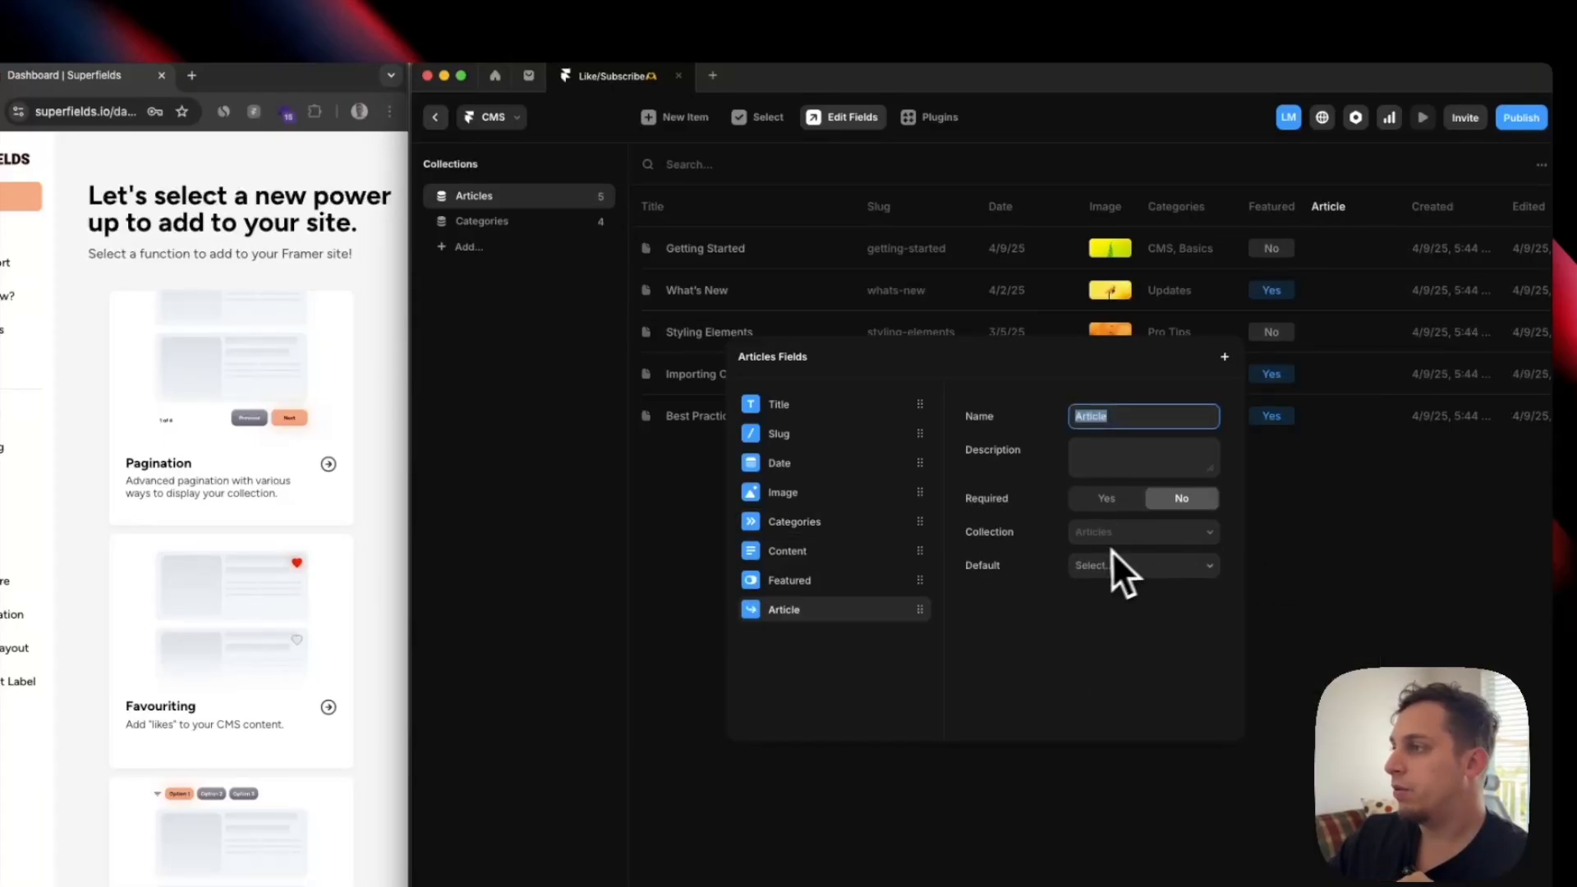
{"action": "key", "text": "Return"}
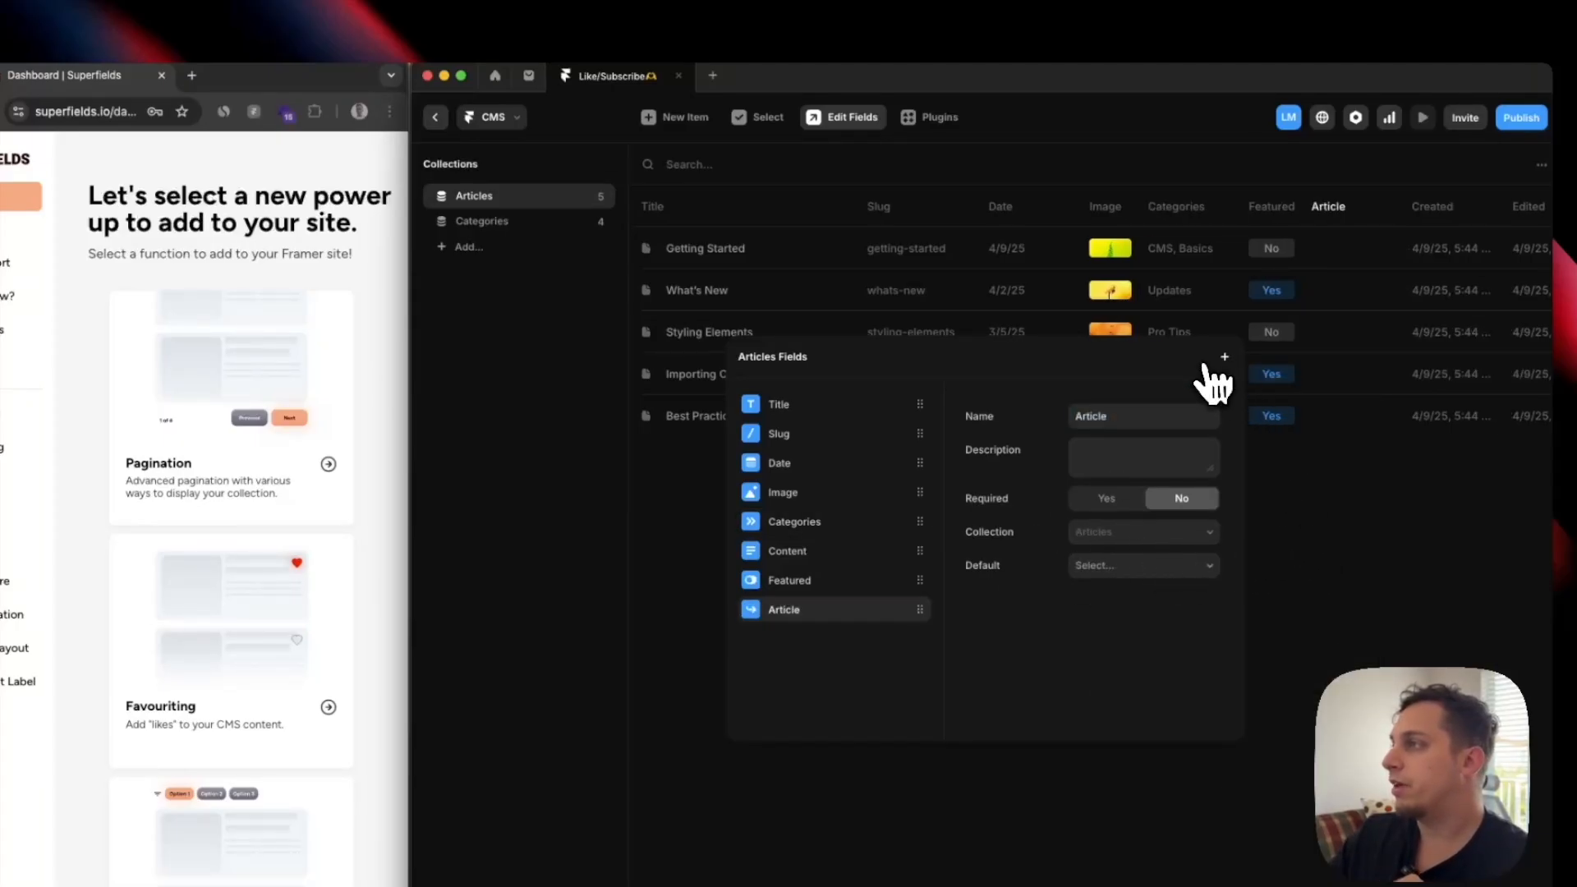
Set the Article reference to Importing Content for Getting Started and to Best Practices for Styling Elements.
{"action": "left_click", "coordinate": [1284, 251]}
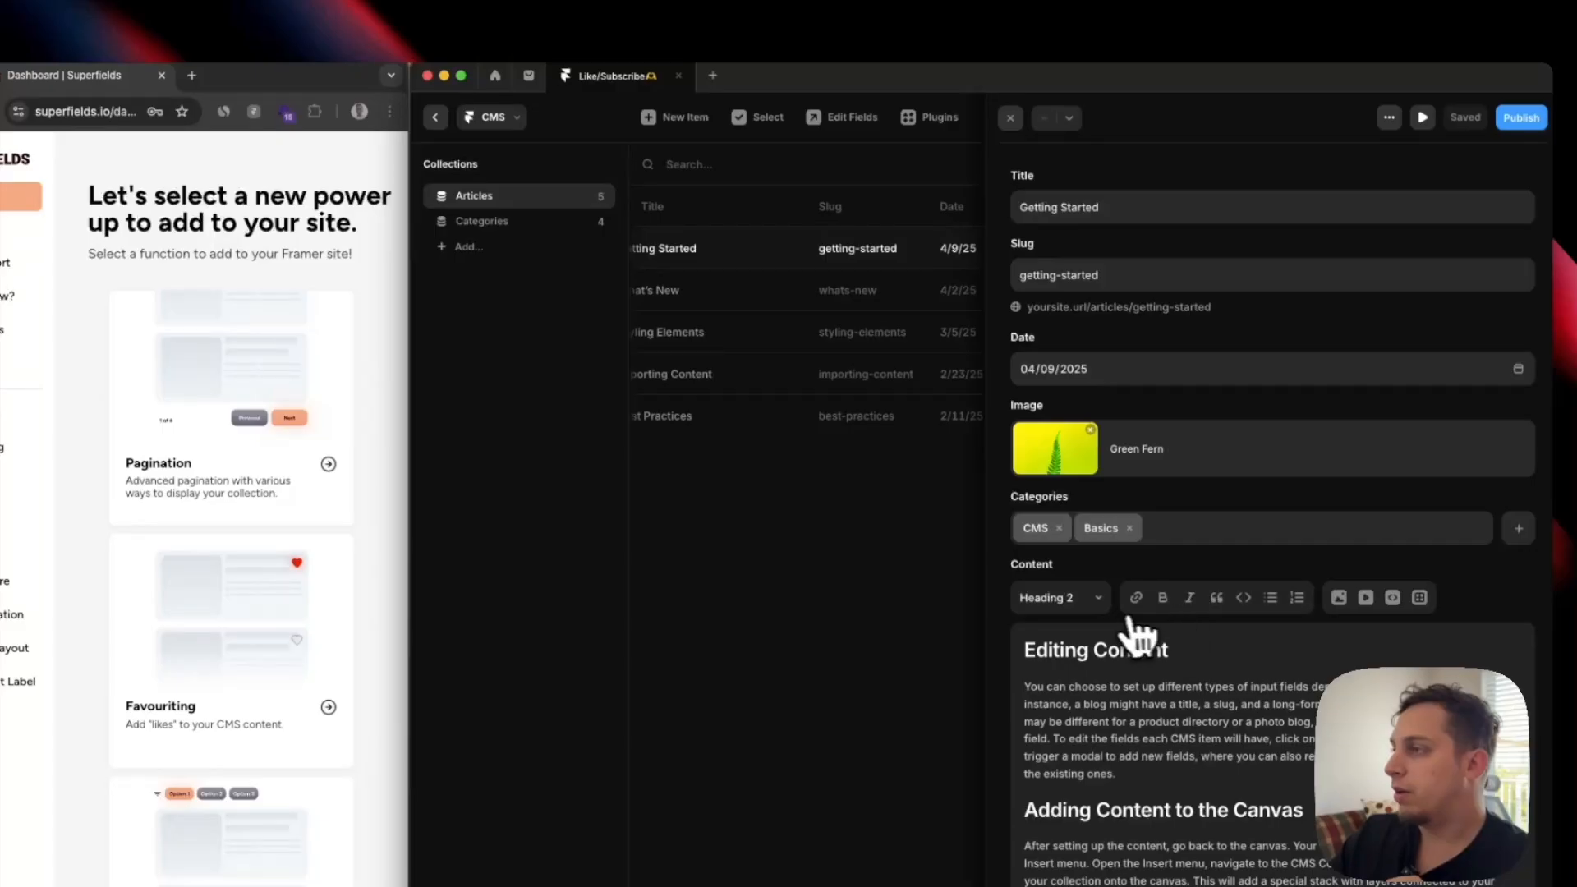
{"action": "scroll", "coordinate": [1064, 575], "scroll_direction": "down", "scroll_amount": 5}
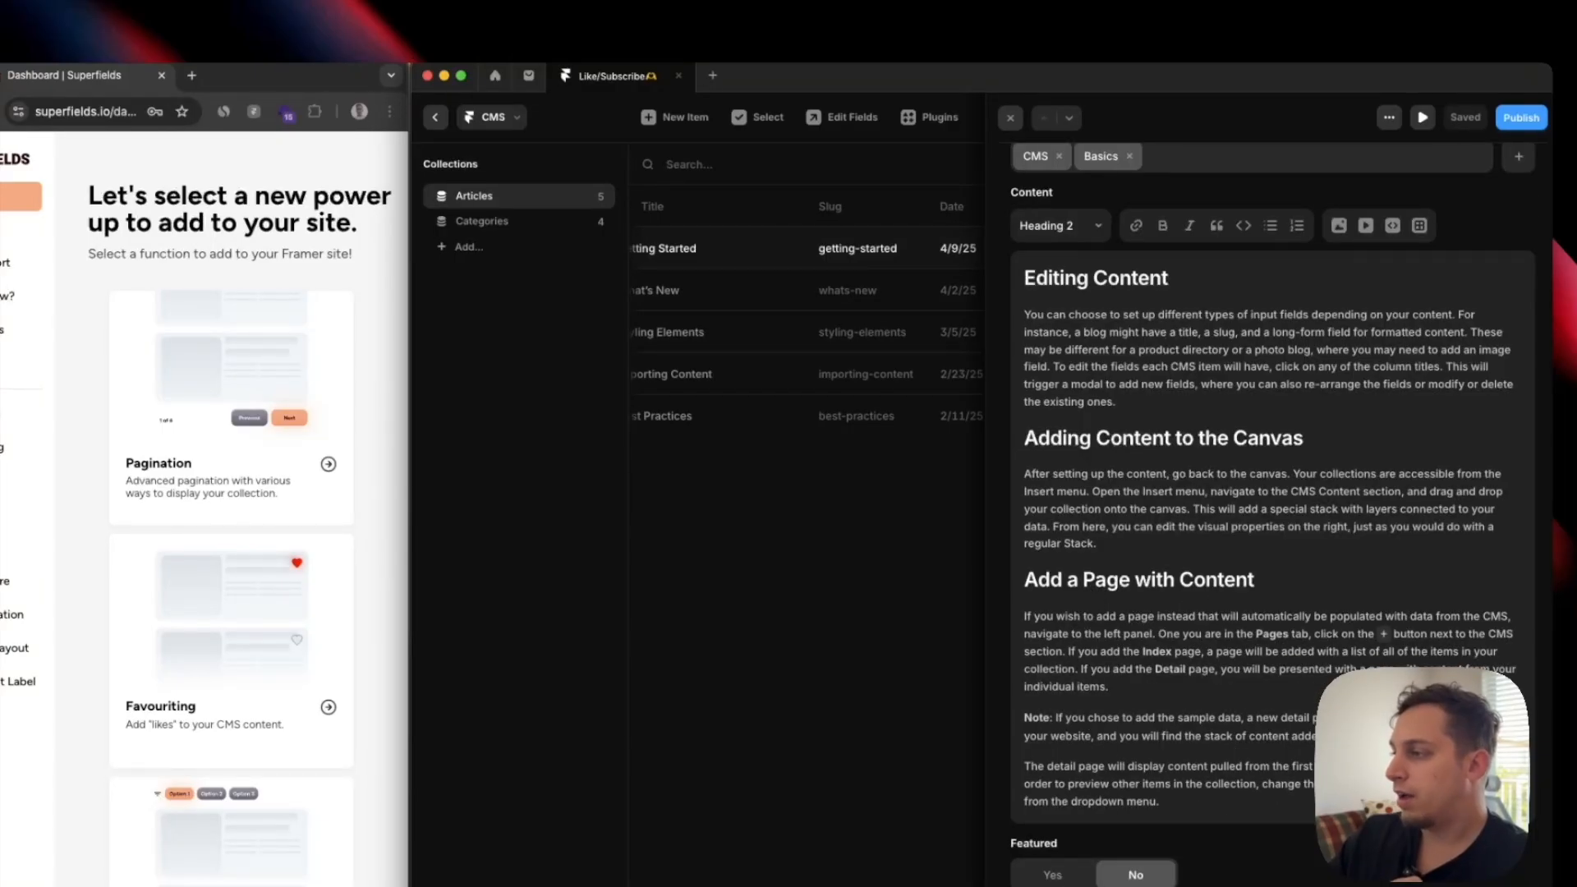
{"action": "left_click", "coordinate": [1076, 885]}
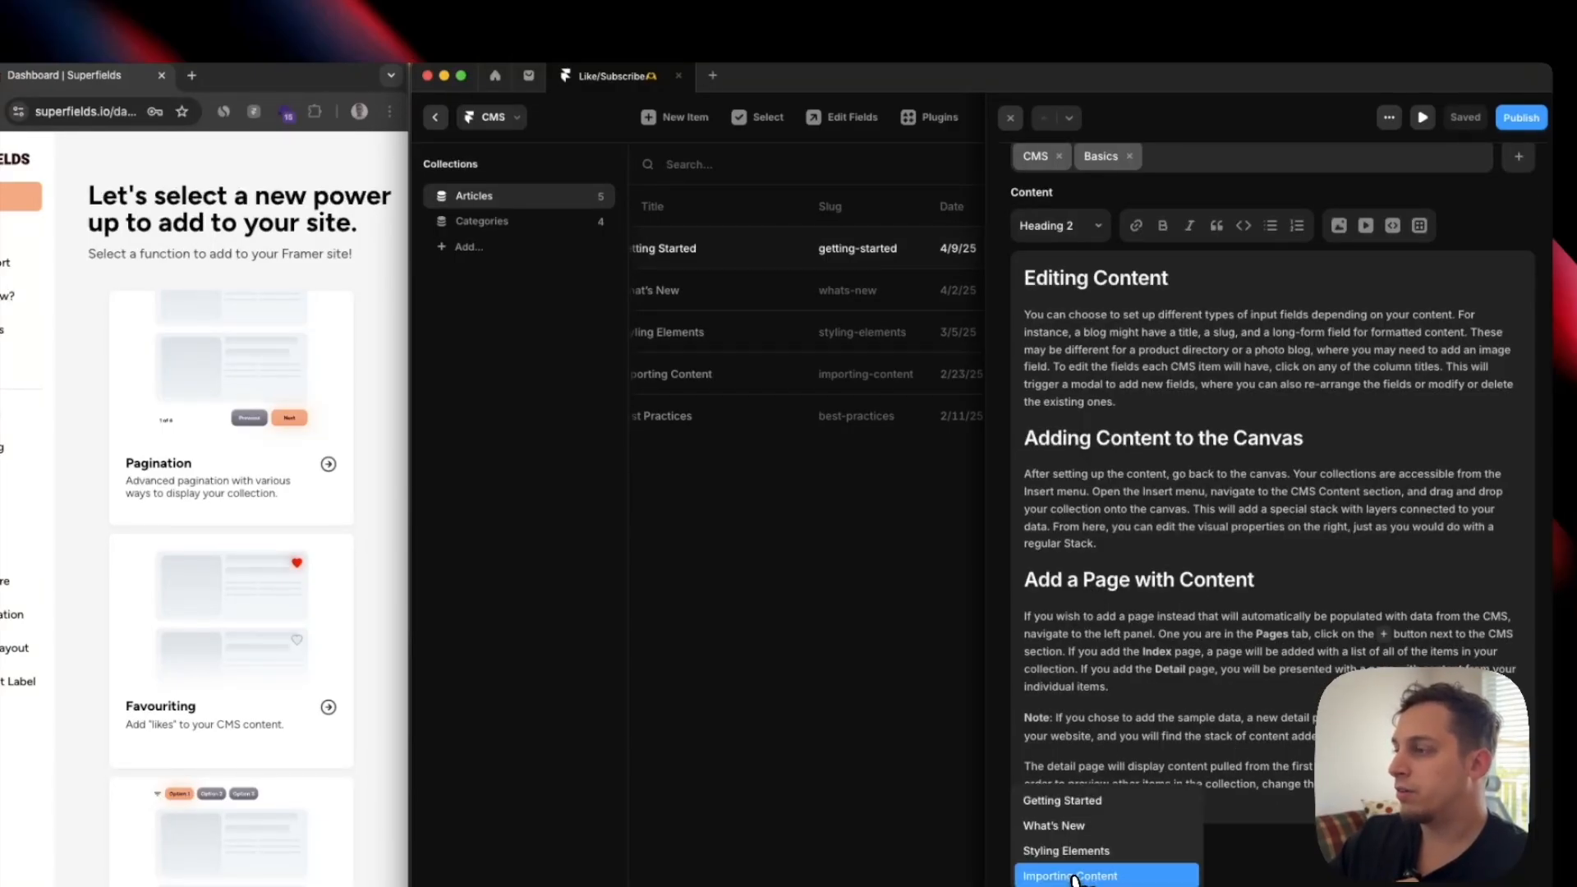
{"action": "left_click", "coordinate": [915, 780]}
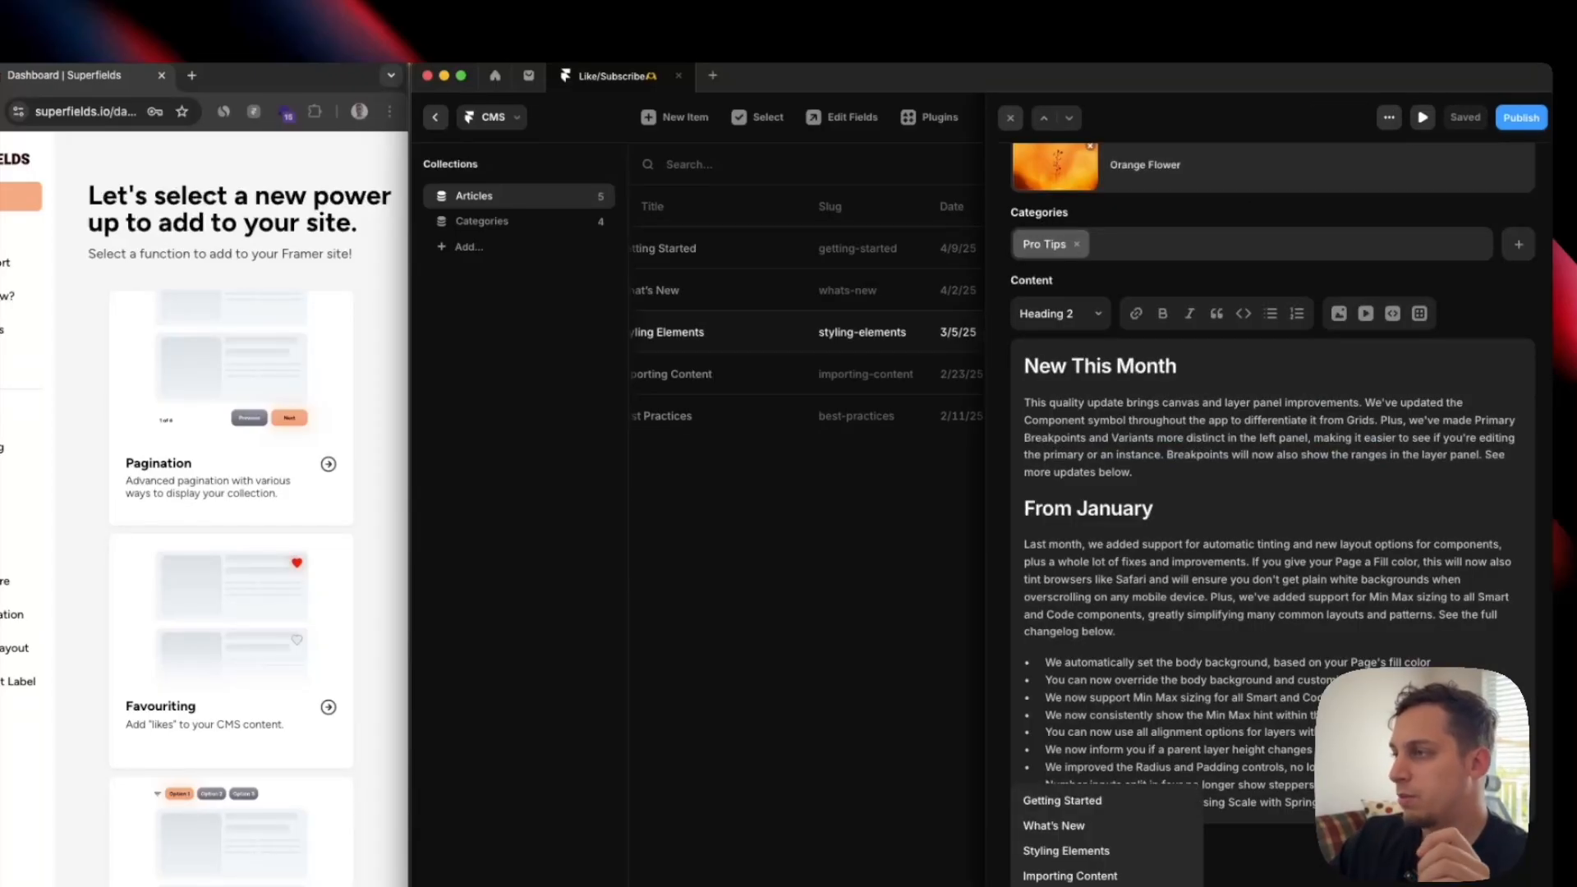
{"action": "left_click", "coordinate": [852, 689]}
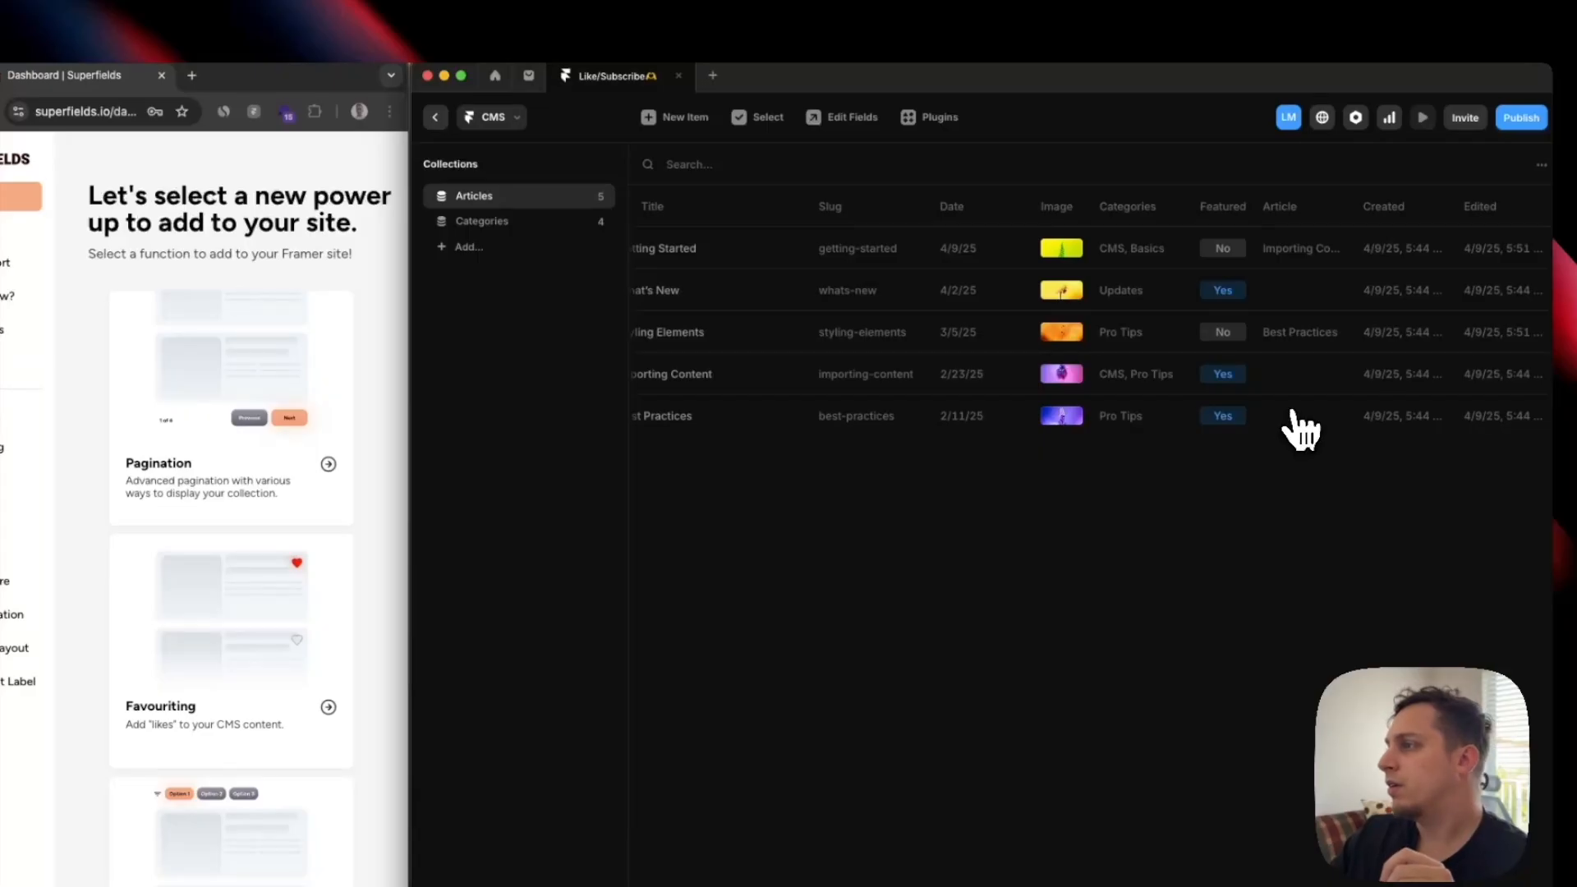
{"action": "left_click", "coordinate": [856, 416]}
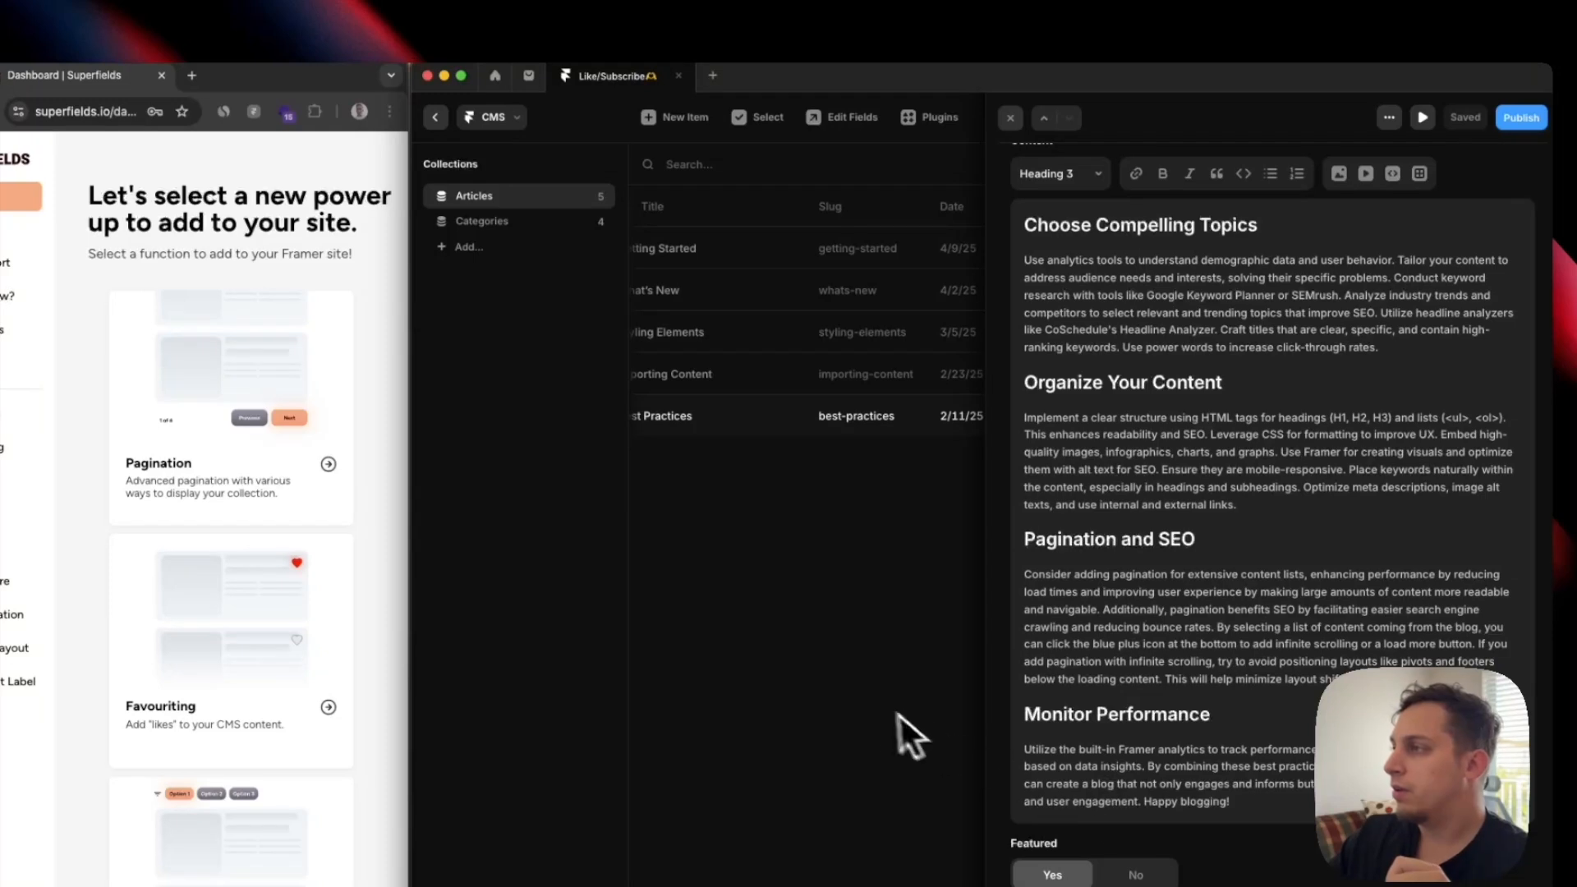
{"action": "left_click", "coordinate": [983, 619]}
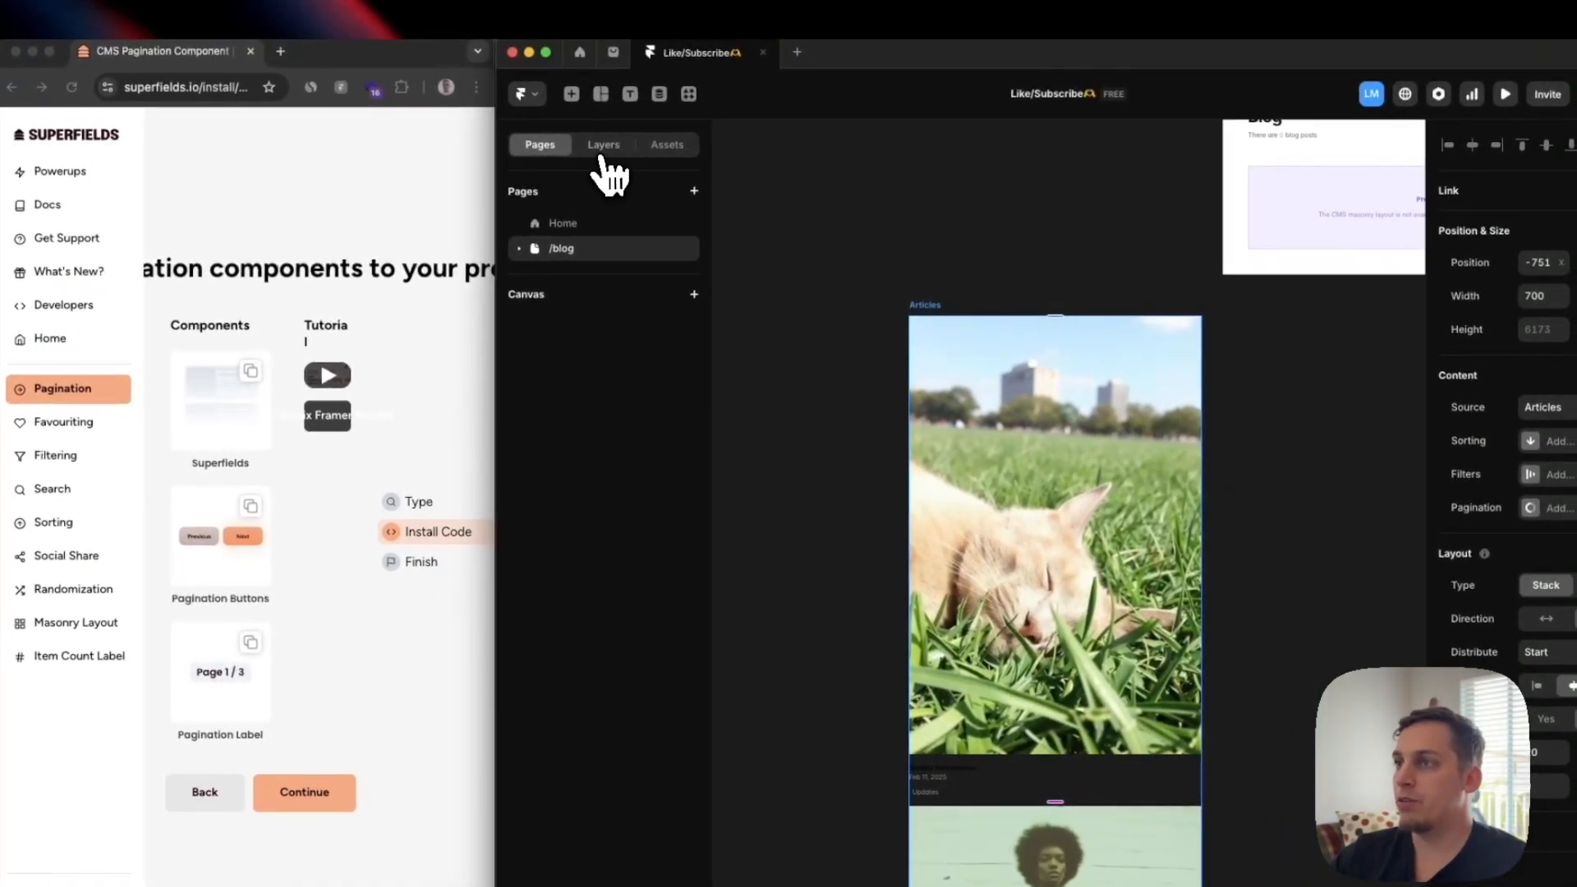
Show the /blog page's layers and look through the items of the Articles collection list on the canvas.
{"action": "left_click", "coordinate": [604, 156]}
{"action": "scroll", "coordinate": [787, 440], "scroll_direction": "down", "scroll_amount": 5}
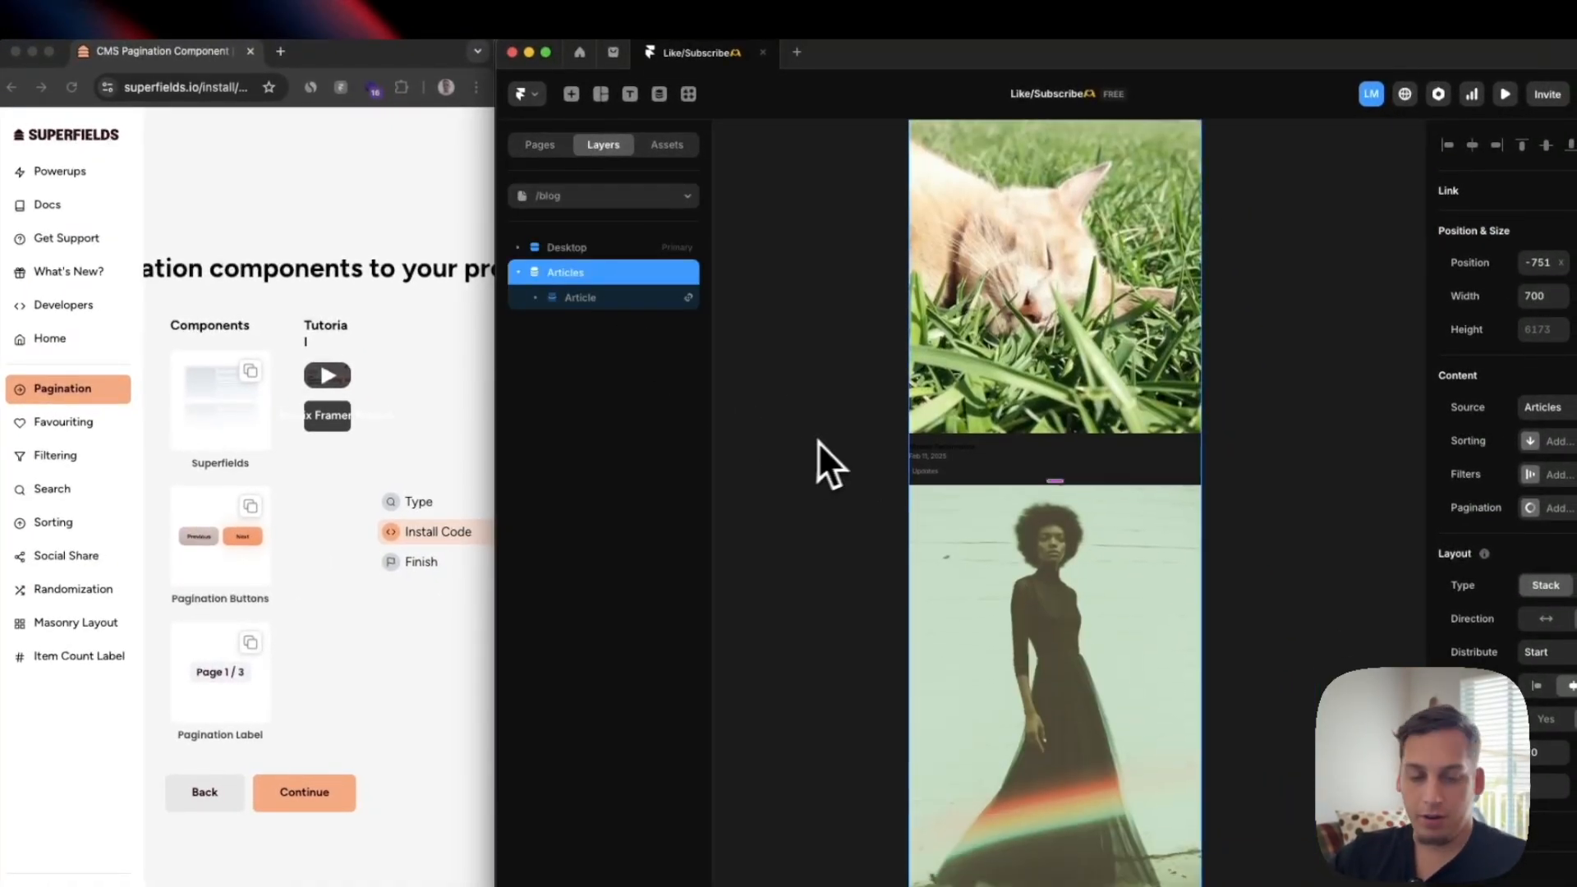
{"action": "scroll", "coordinate": [801, 410], "scroll_direction": "down", "scroll_amount": 10}
{"action": "scroll", "coordinate": [792, 401], "scroll_direction": "down", "scroll_amount": 15}
{"action": "scroll", "coordinate": [791, 401], "scroll_direction": "up", "scroll_amount": 15}
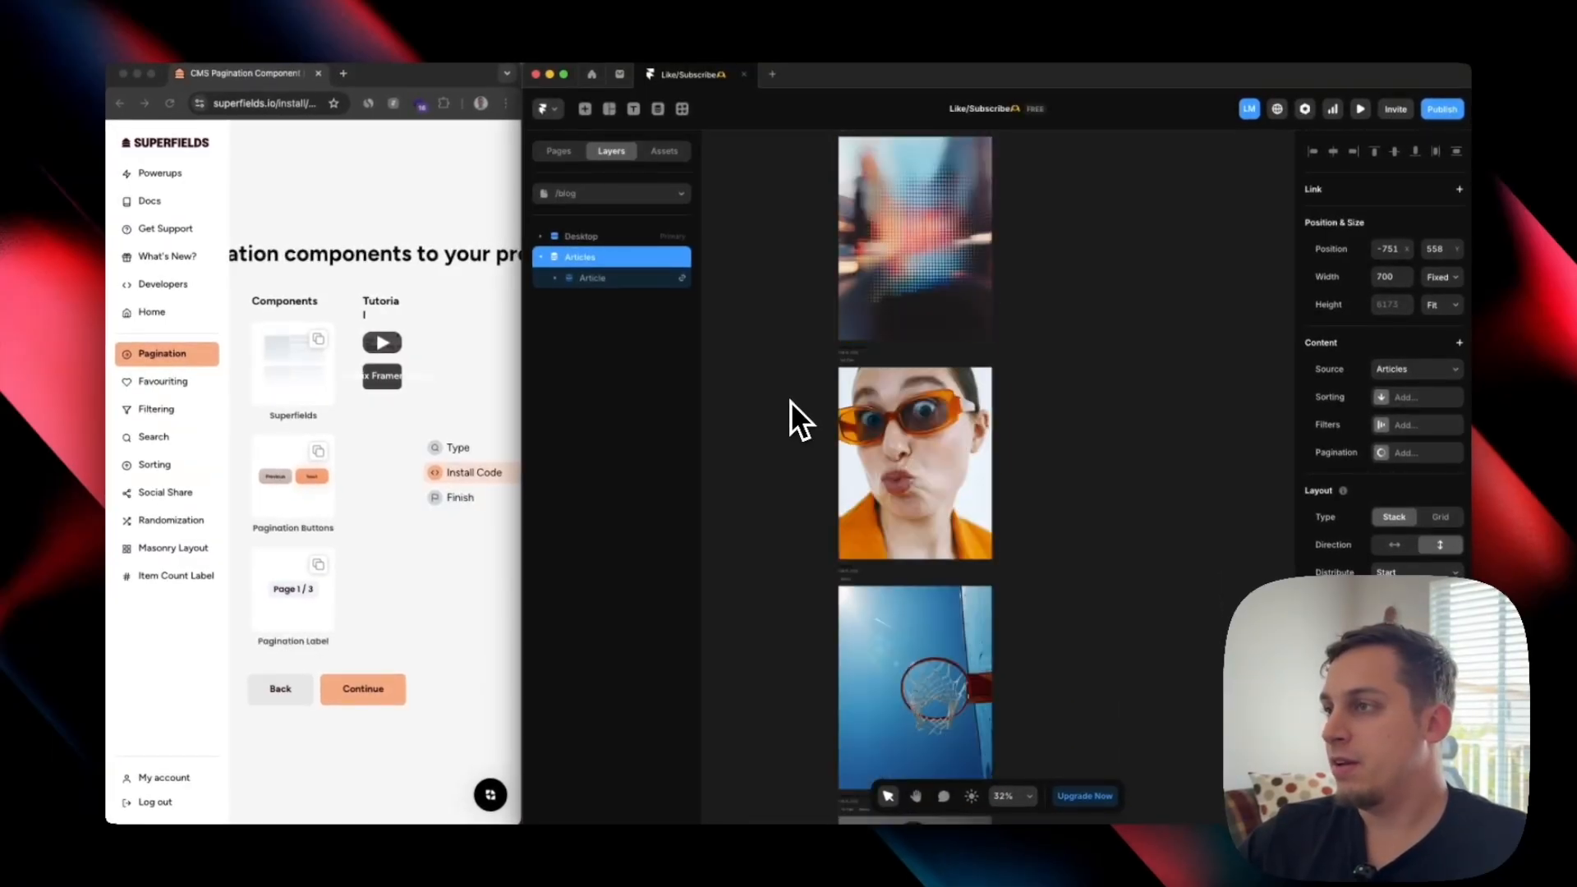
{"action": "scroll", "coordinate": [790, 401], "scroll_direction": "up", "scroll_amount": 10}
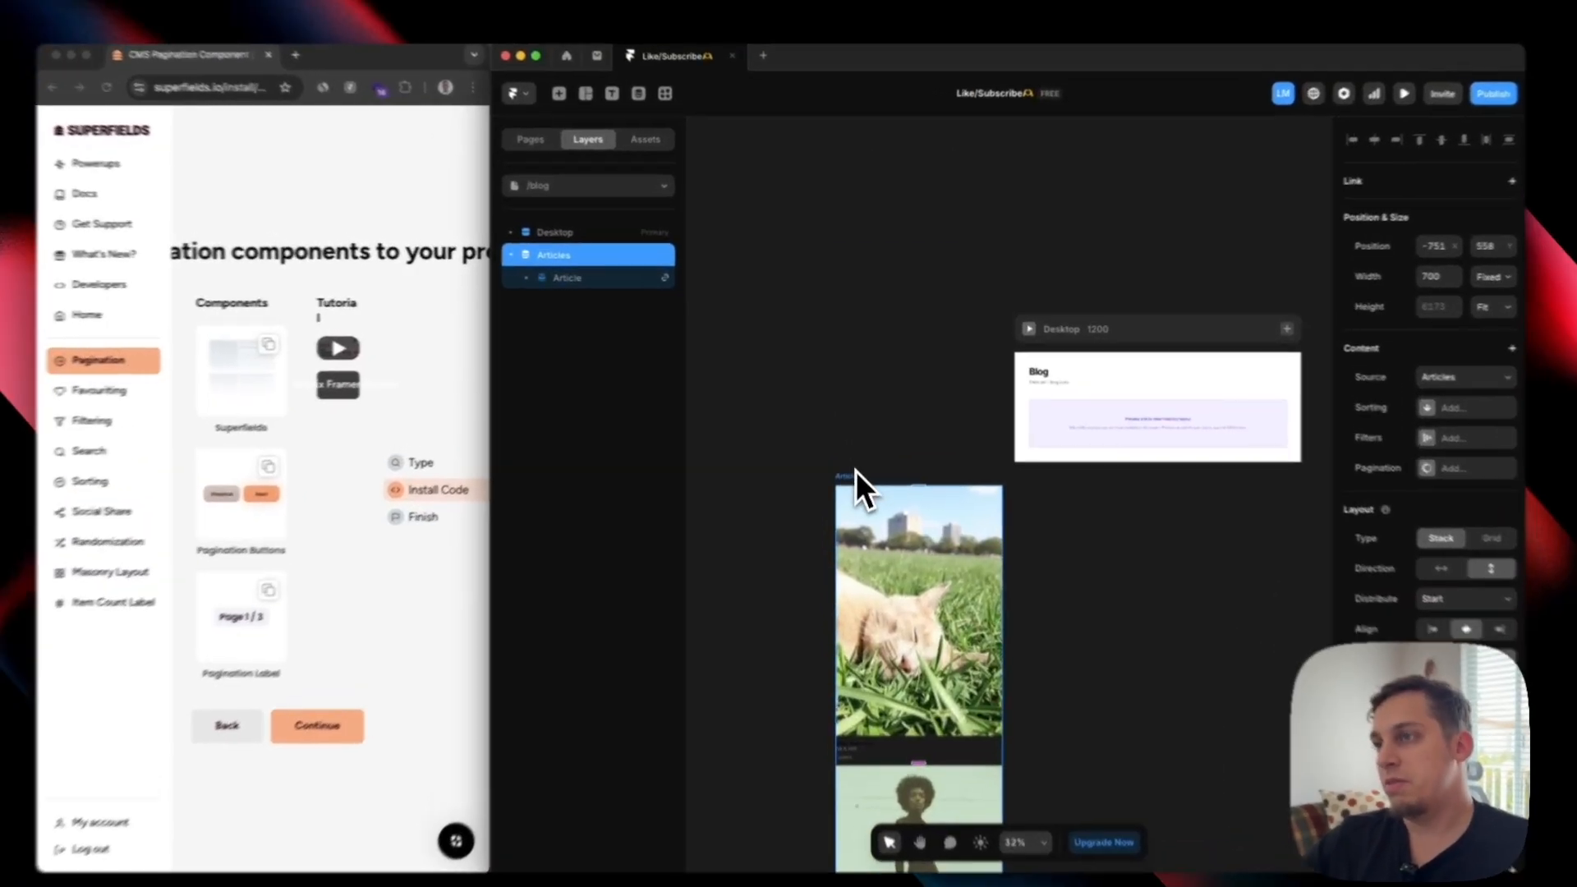
{"action": "scroll", "coordinate": [836, 470], "scroll_direction": "down", "scroll_amount": 2}
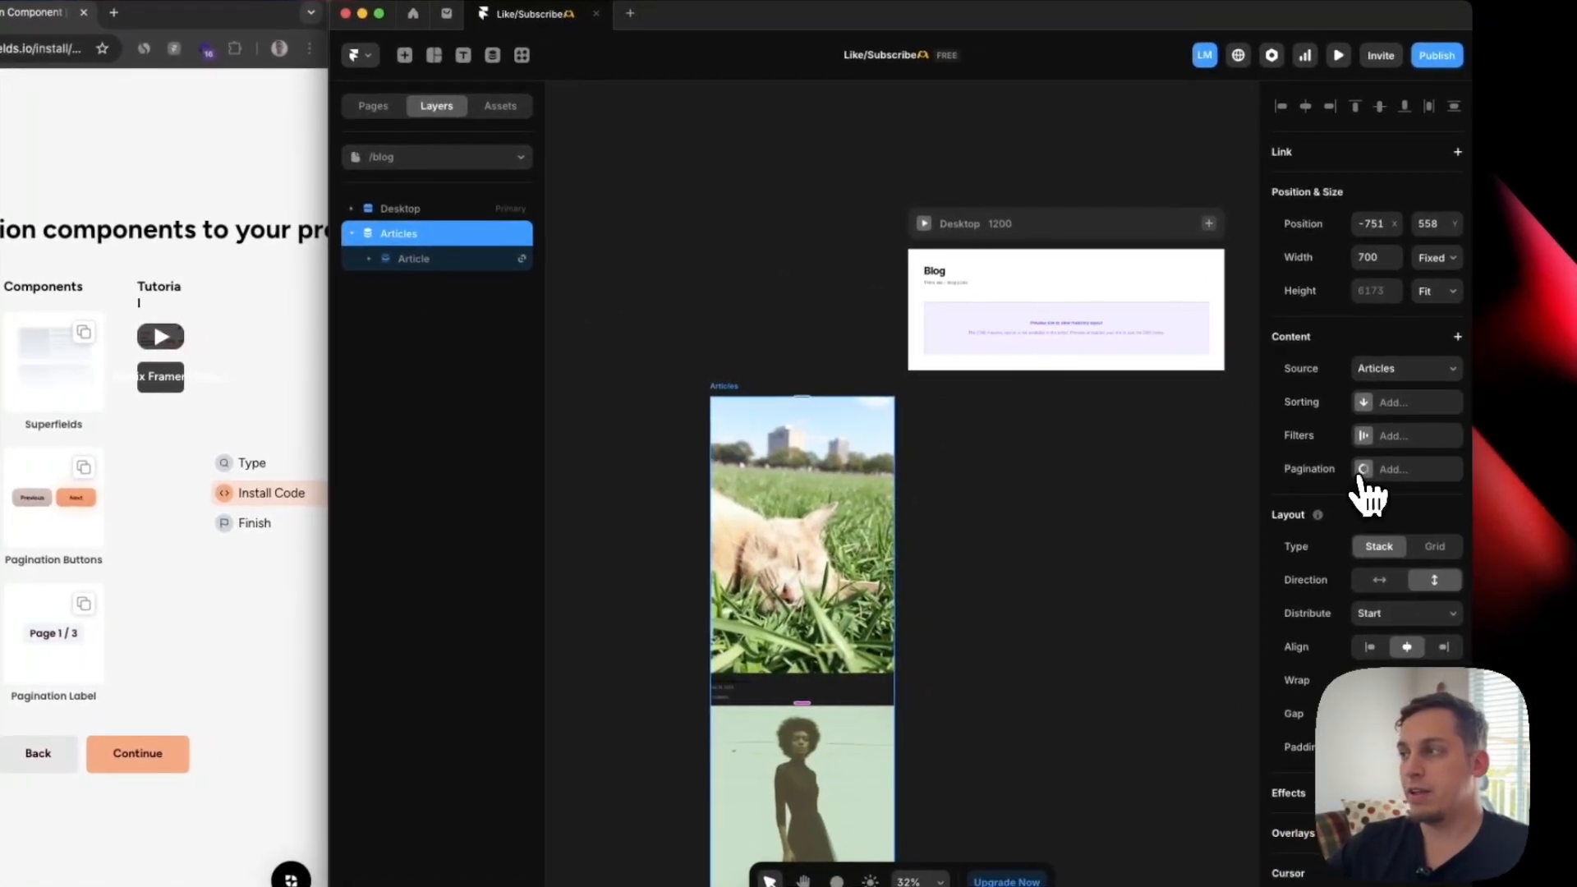
Add Load More pagination with 4 items to the Articles collection list and open its pagination settings.
{"action": "left_click", "coordinate": [1362, 471]}
{"action": "left_click", "coordinate": [1397, 516]}
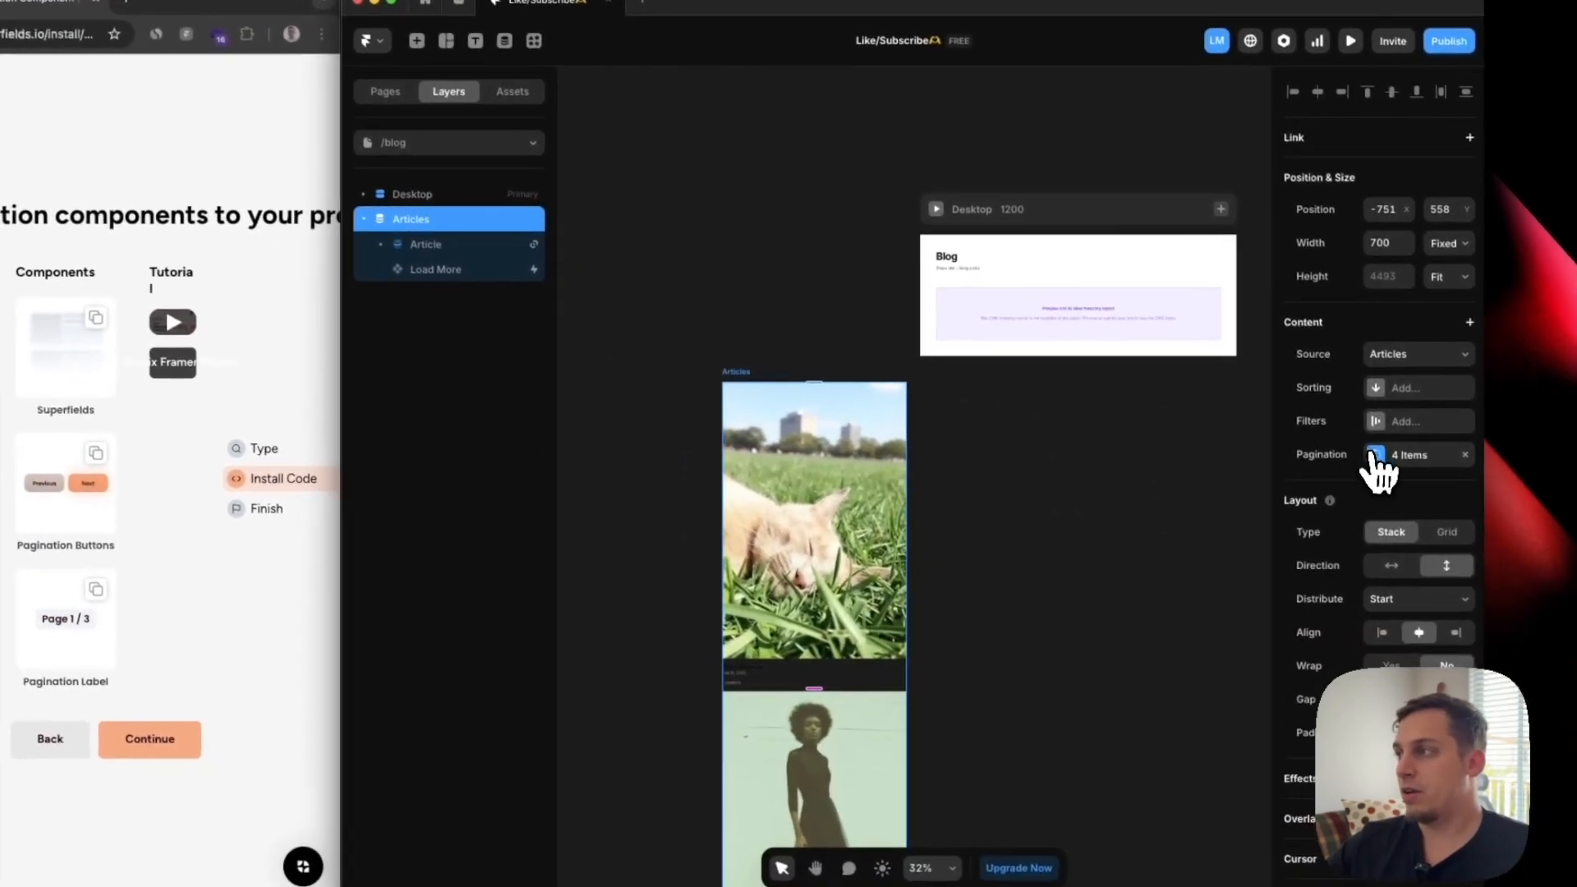
{"action": "left_click", "coordinate": [1373, 454]}
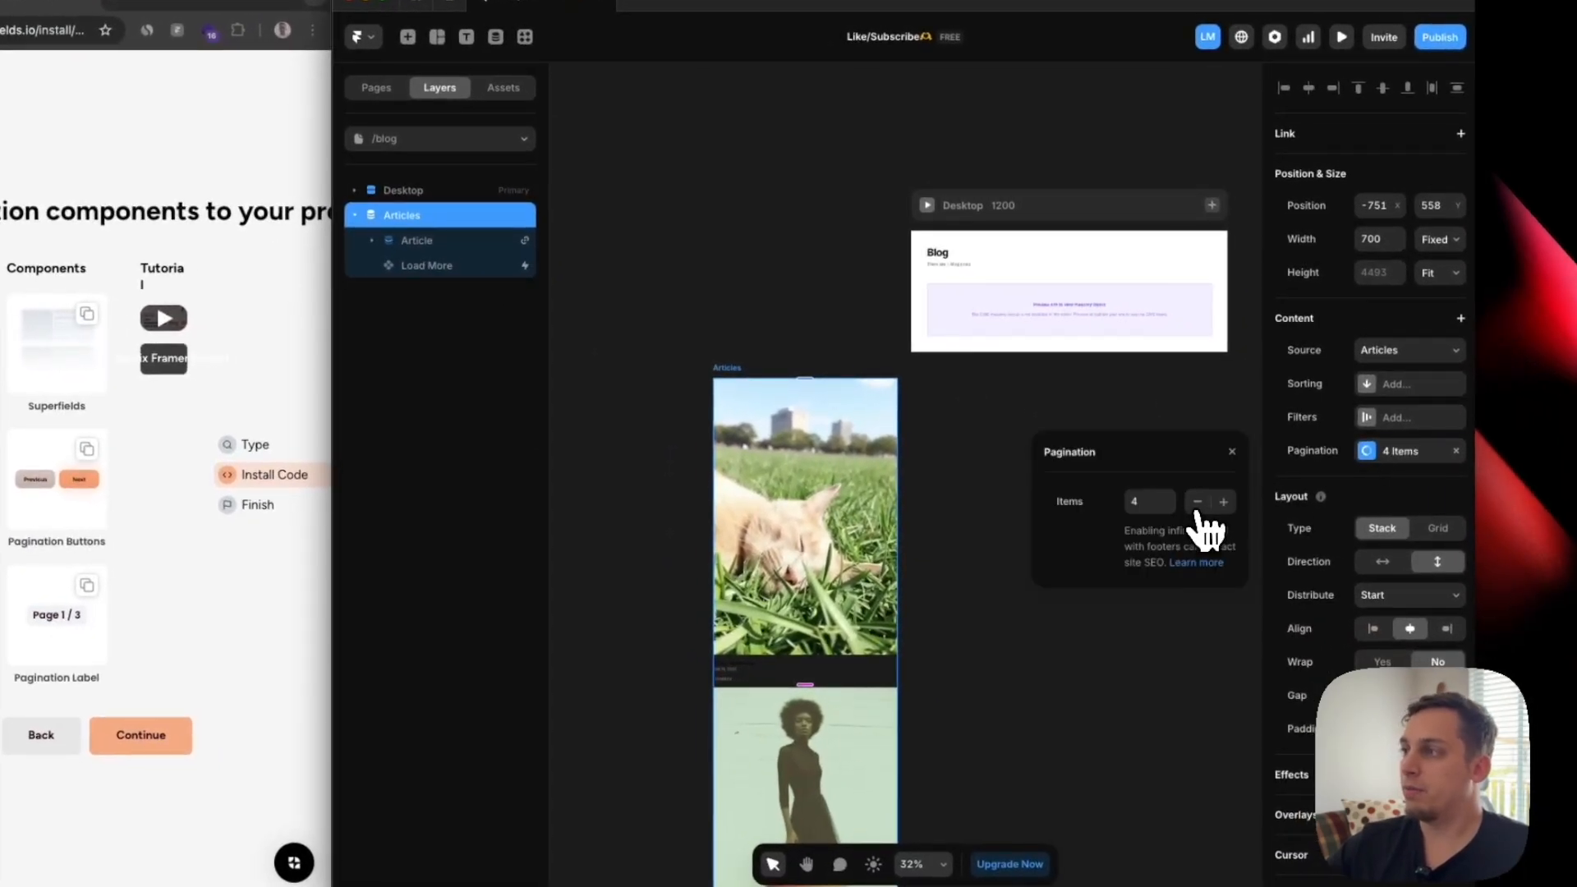
Remove the Load More button from the end of the Articles collection list.
{"action": "scroll", "coordinate": [719, 432], "scroll_direction": "down", "scroll_amount": 10}
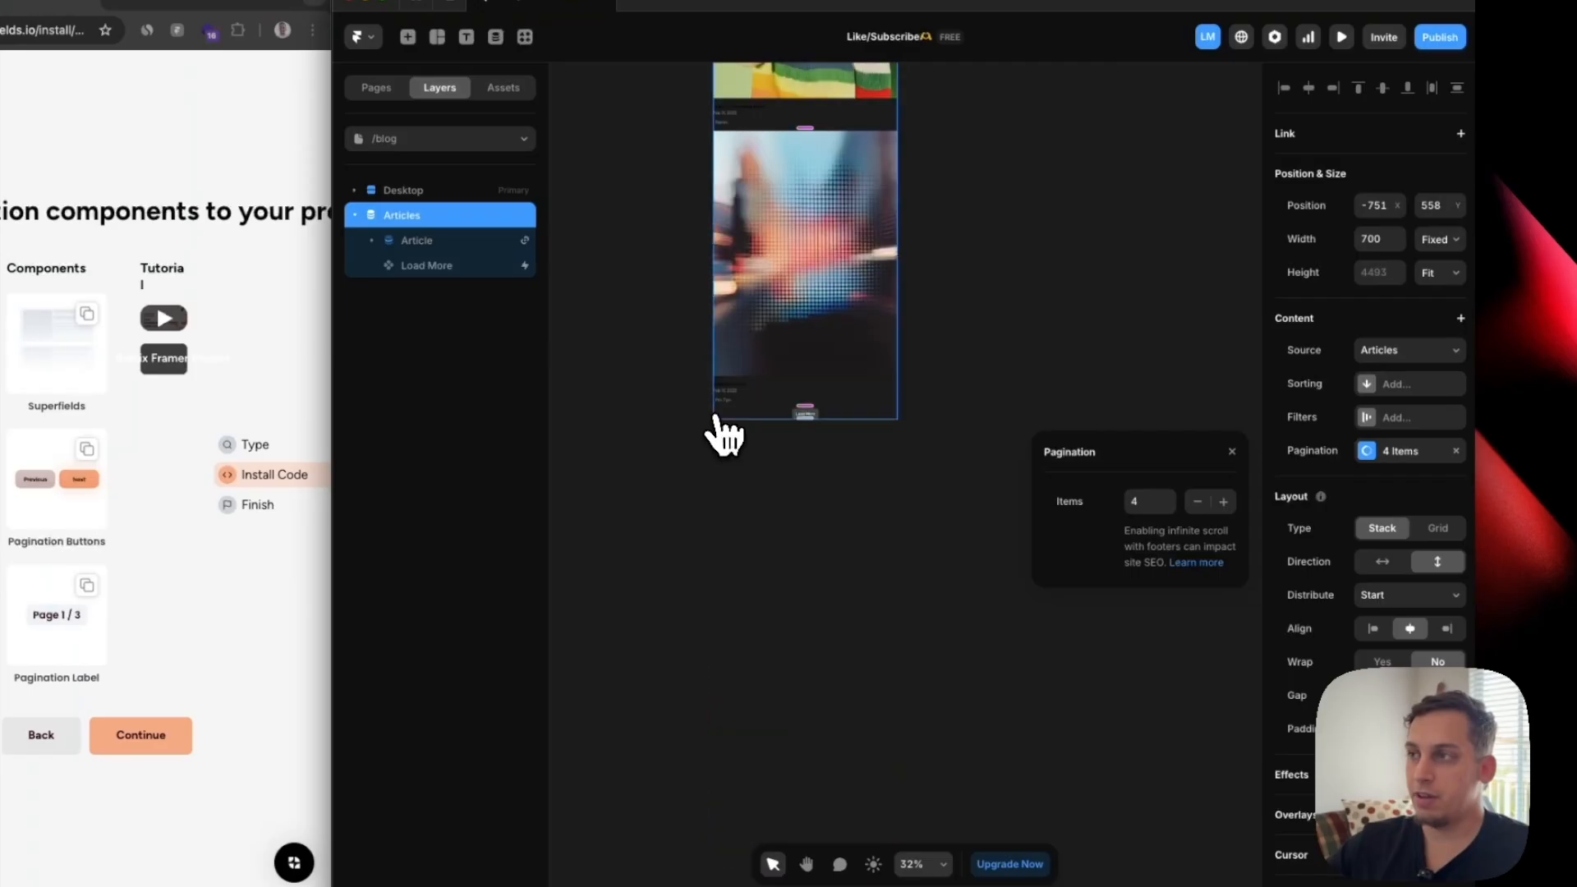
{"action": "left_click", "coordinate": [806, 415]}
{"action": "scroll", "coordinate": [808, 417], "scroll_direction": "up", "scroll_amount": 5}
{"action": "scroll", "coordinate": [805, 413], "scroll_direction": "up", "scroll_amount": 3}
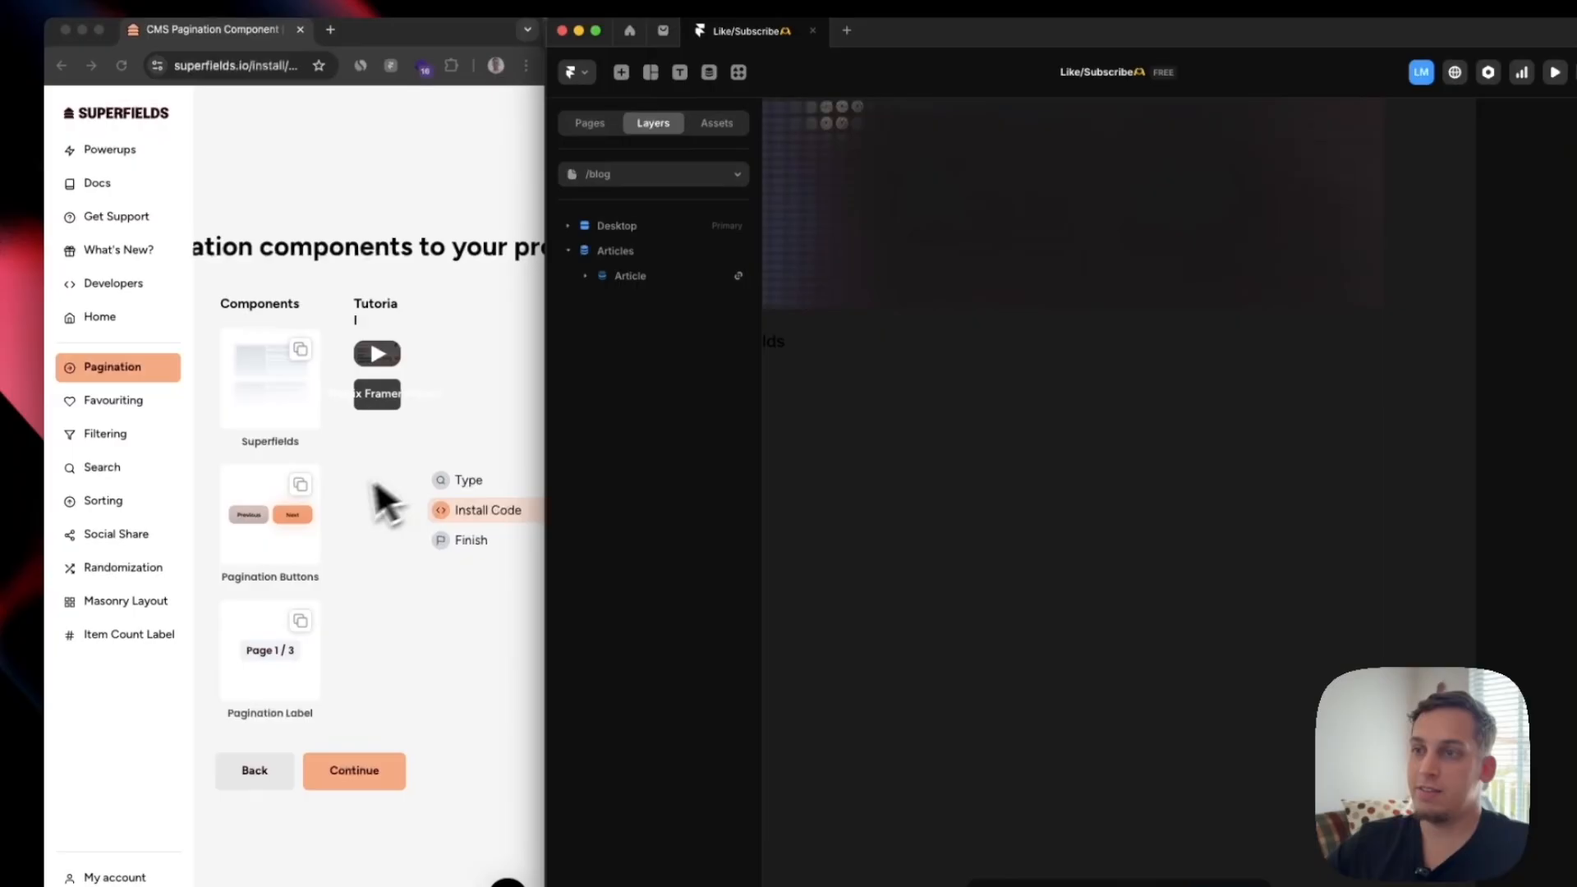
Copy the Pagination Buttons component from the Superfields page and paste it inside the Articles list, placed before the Article layer.
{"action": "left_click", "coordinate": [300, 485]}
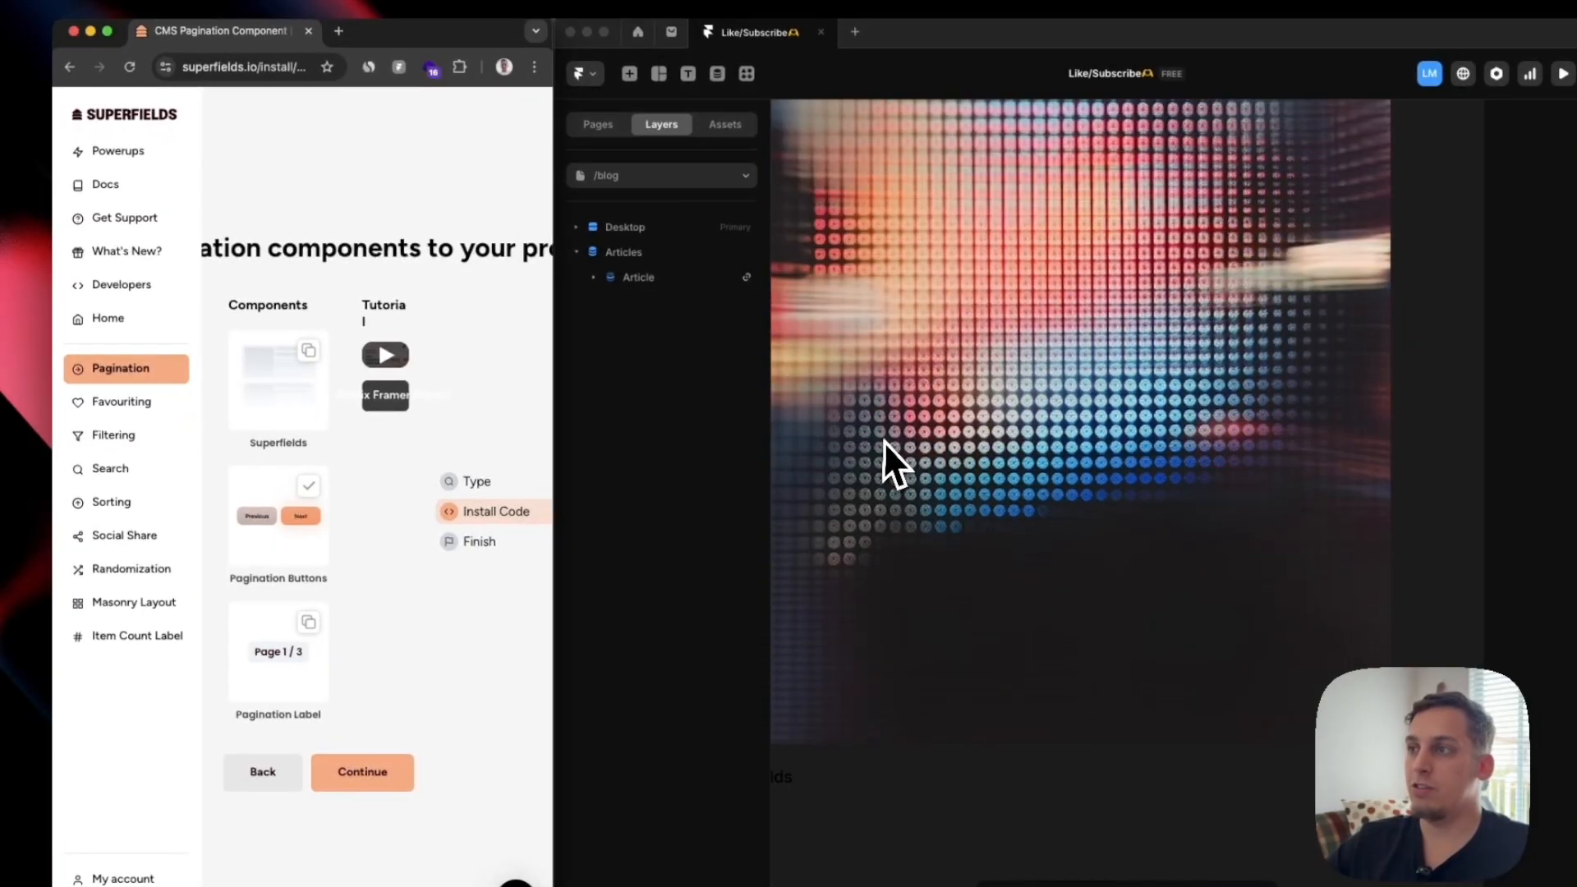
{"action": "scroll", "coordinate": [885, 440], "scroll_direction": "up", "scroll_amount": 2}
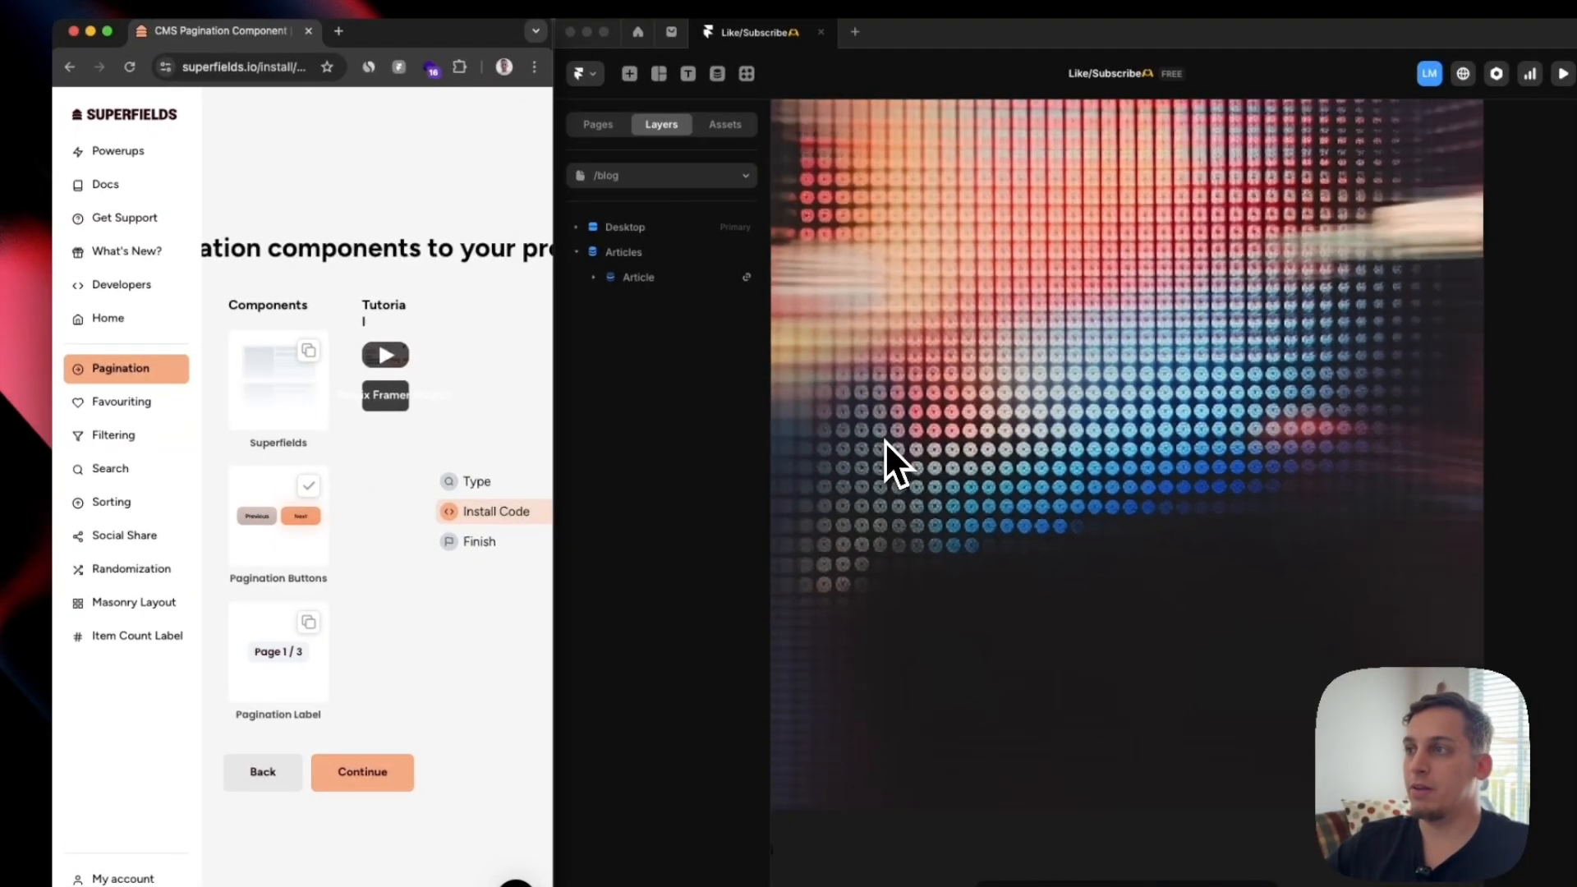
{"action": "scroll", "coordinate": [885, 440], "scroll_direction": "down", "scroll_amount": 8}
{"action": "scroll", "coordinate": [884, 438], "scroll_direction": "up", "scroll_amount": 10}
{"action": "left_click", "coordinate": [871, 438]}
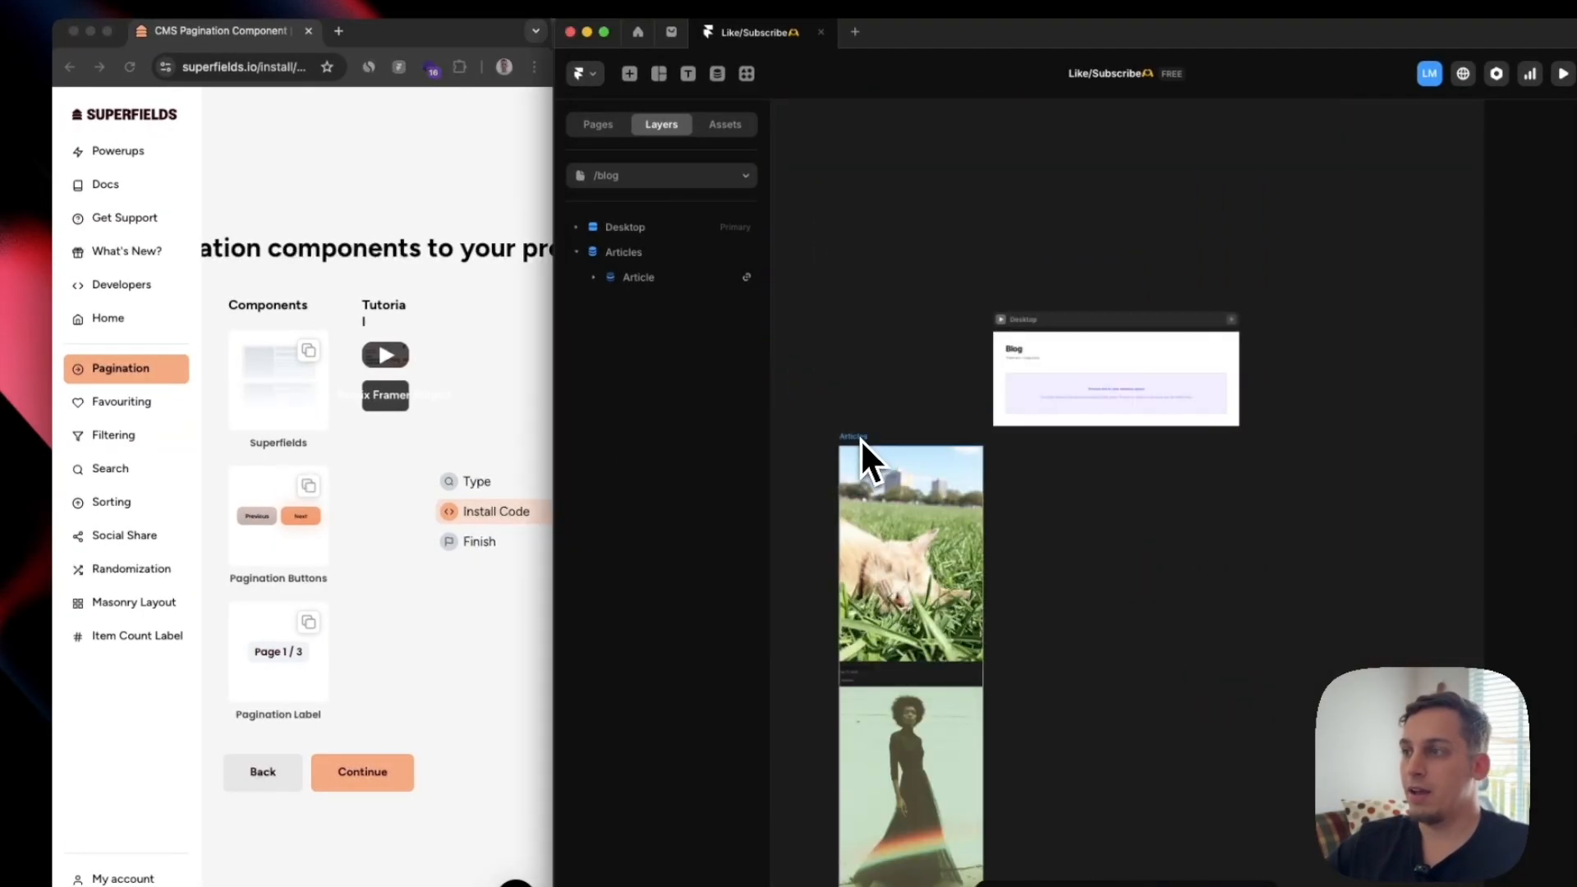
{"action": "left_click", "coordinate": [856, 440]}
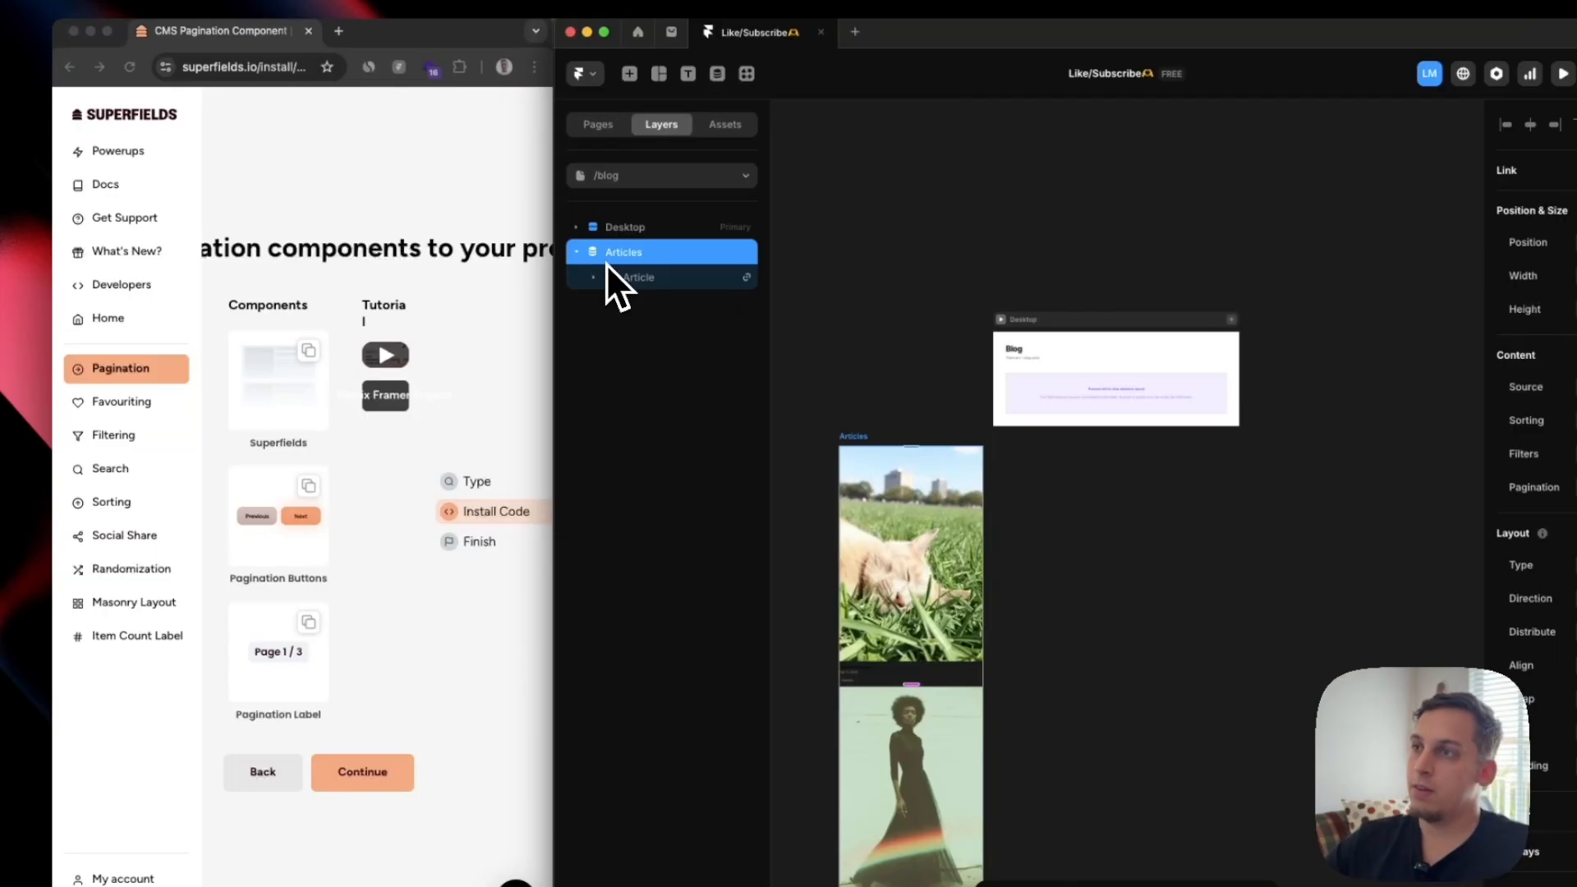
{"action": "key", "text": "super+v"}
{"action": "left_click_drag", "start_coordinate": [618, 292], "coordinate": [617, 269]}
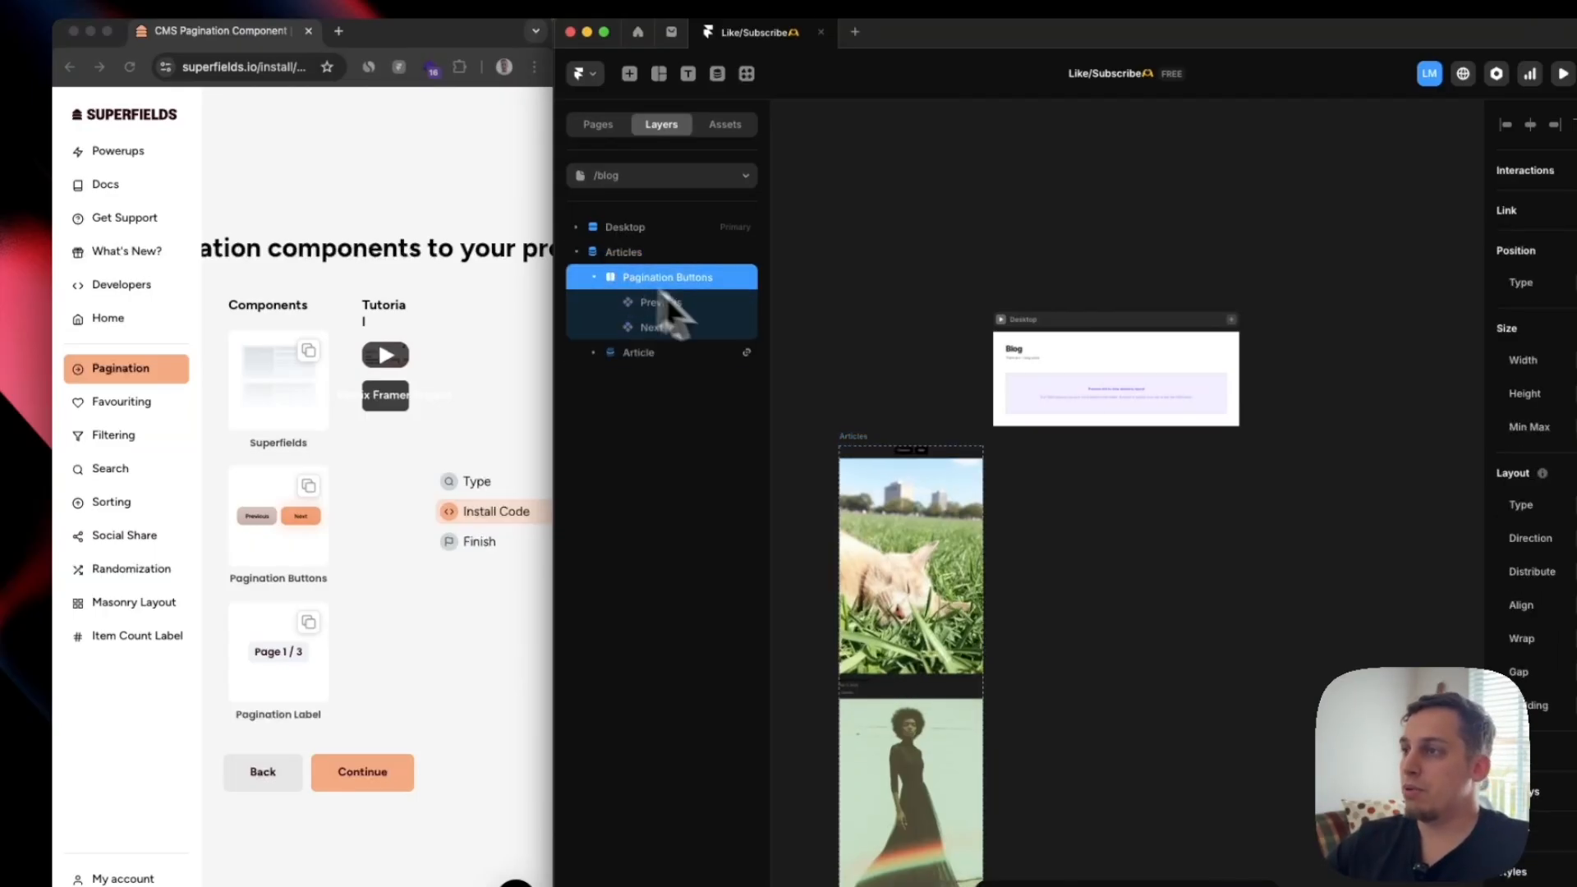
Align the contents of the Articles collection stack to the left.
{"action": "left_click", "coordinate": [860, 433]}
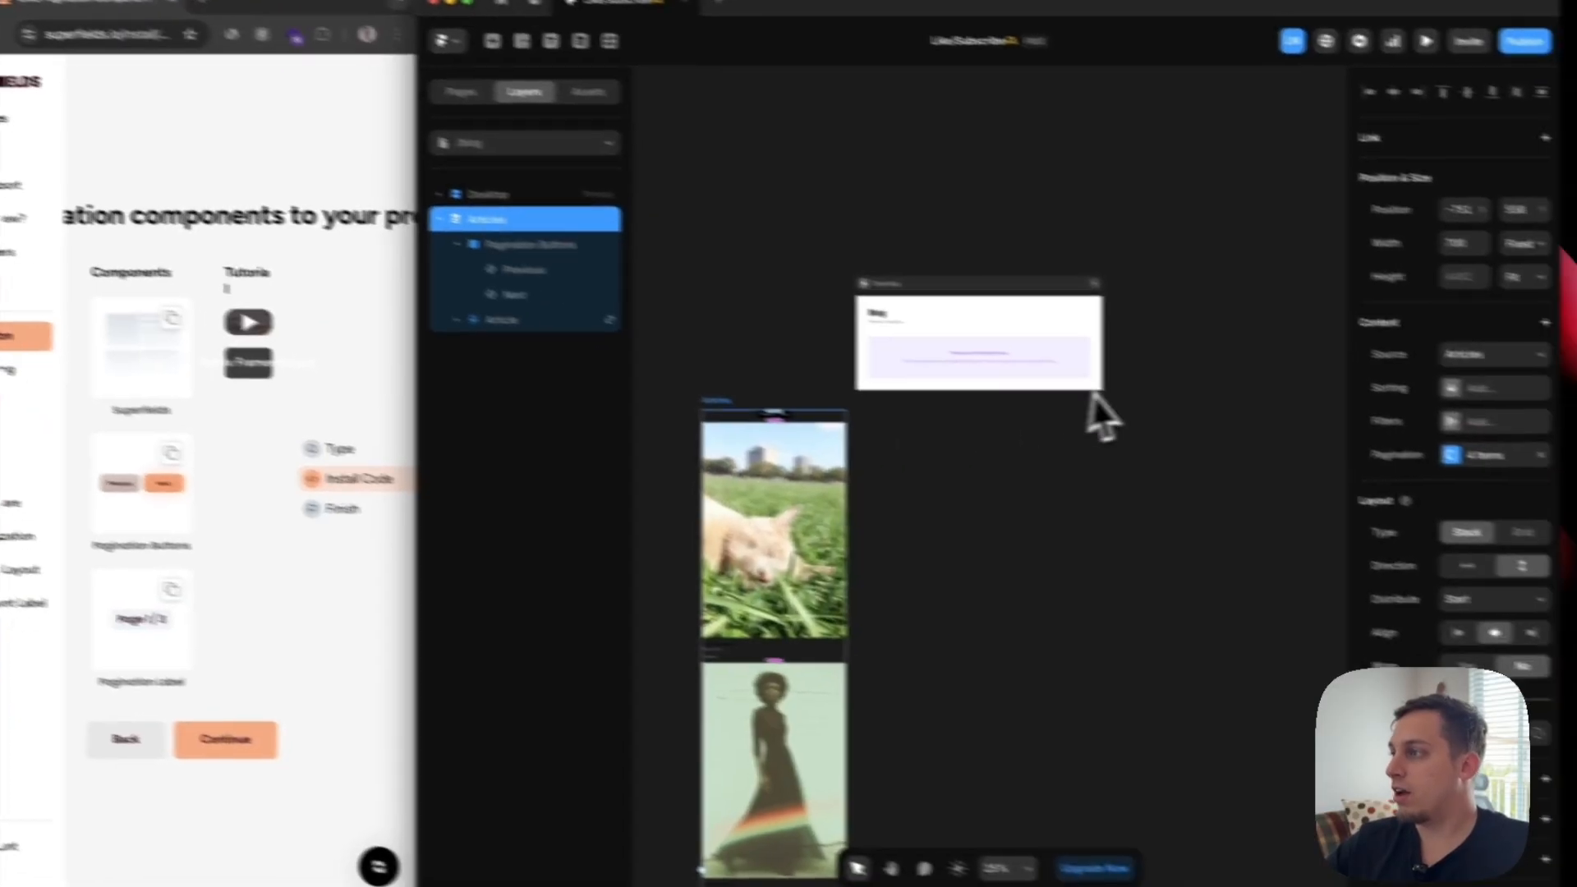
{"action": "left_click", "coordinate": [1458, 632]}
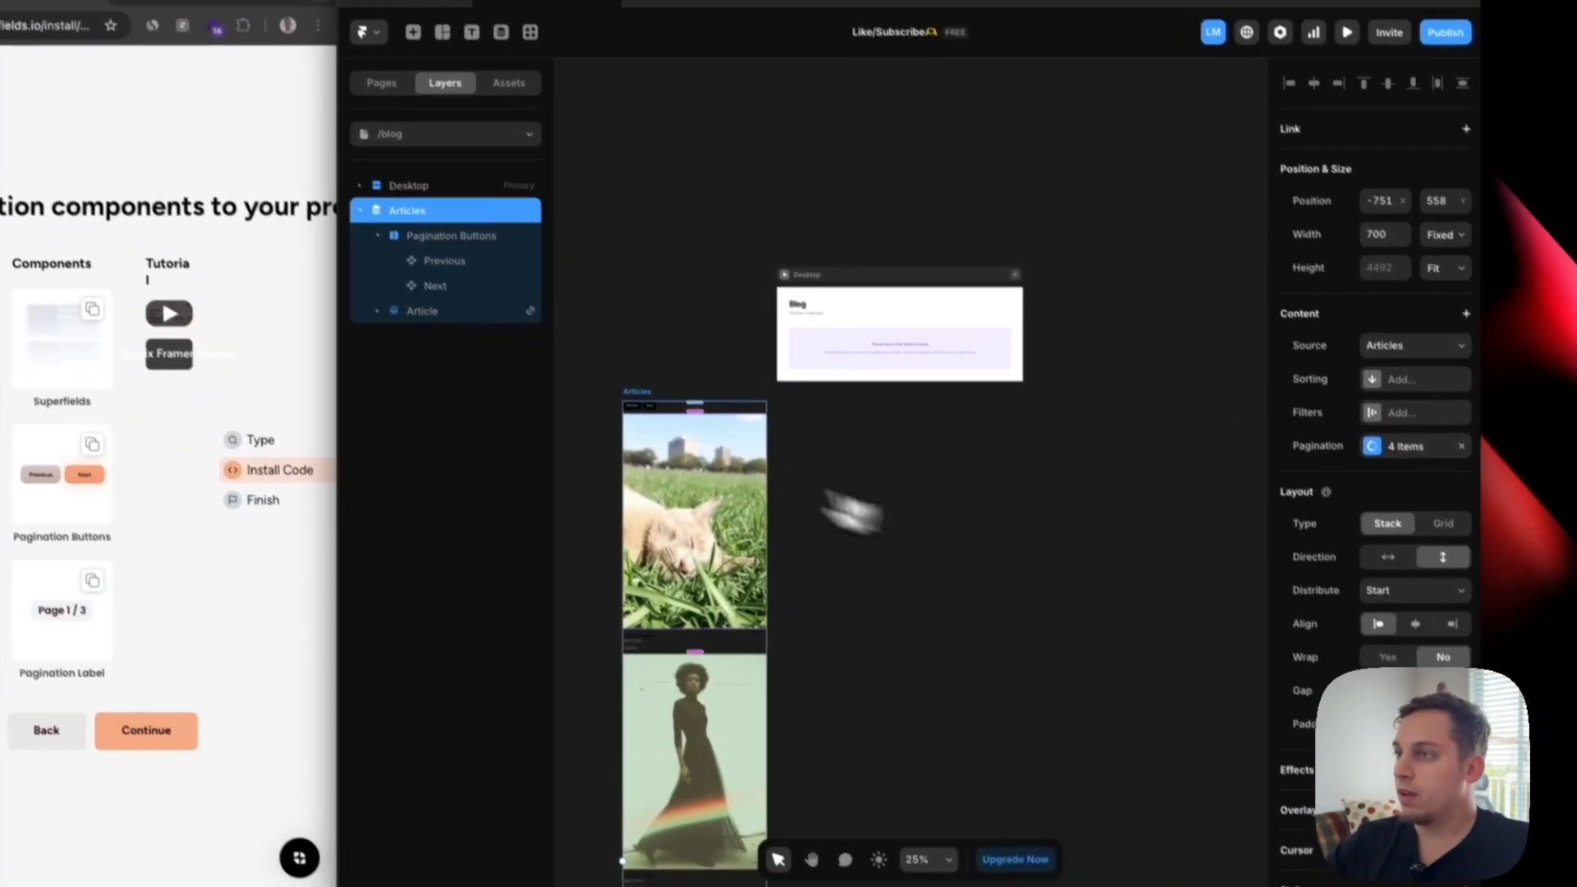
{"action": "scroll", "coordinate": [641, 421], "scroll_direction": "up", "scroll_amount": 5}
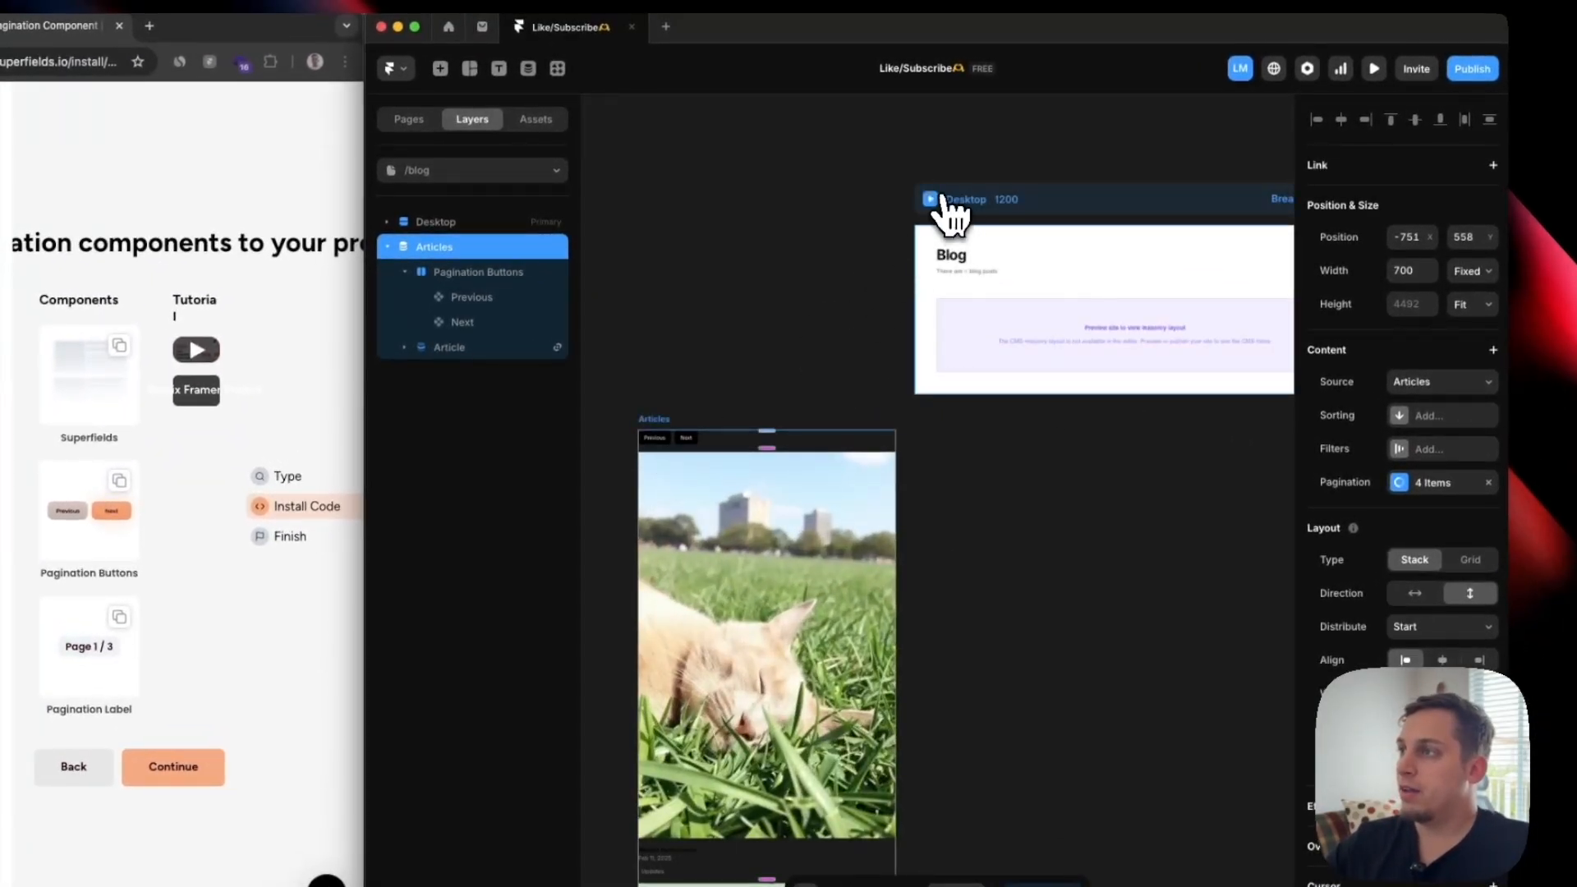
Examine the Previous pagination button's Direction, Styling and Settings options, keeping its direction as Previous.
{"action": "left_click", "coordinate": [664, 444]}
{"action": "scroll", "coordinate": [677, 445], "scroll_direction": "up", "scroll_amount": 1}
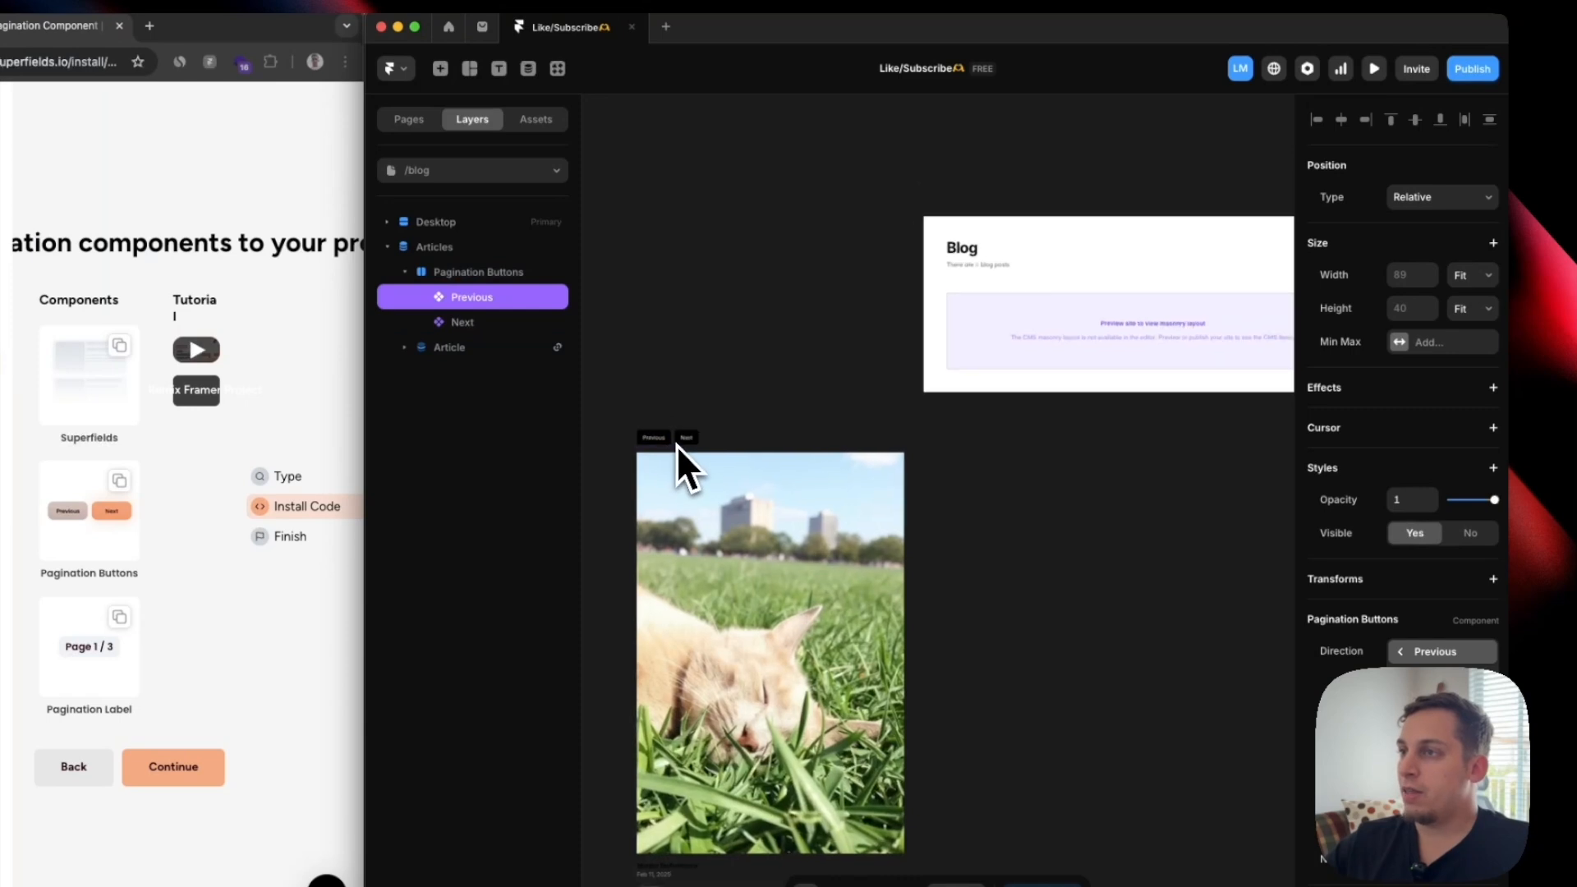
{"action": "scroll", "coordinate": [677, 445], "scroll_direction": "up", "scroll_amount": 3}
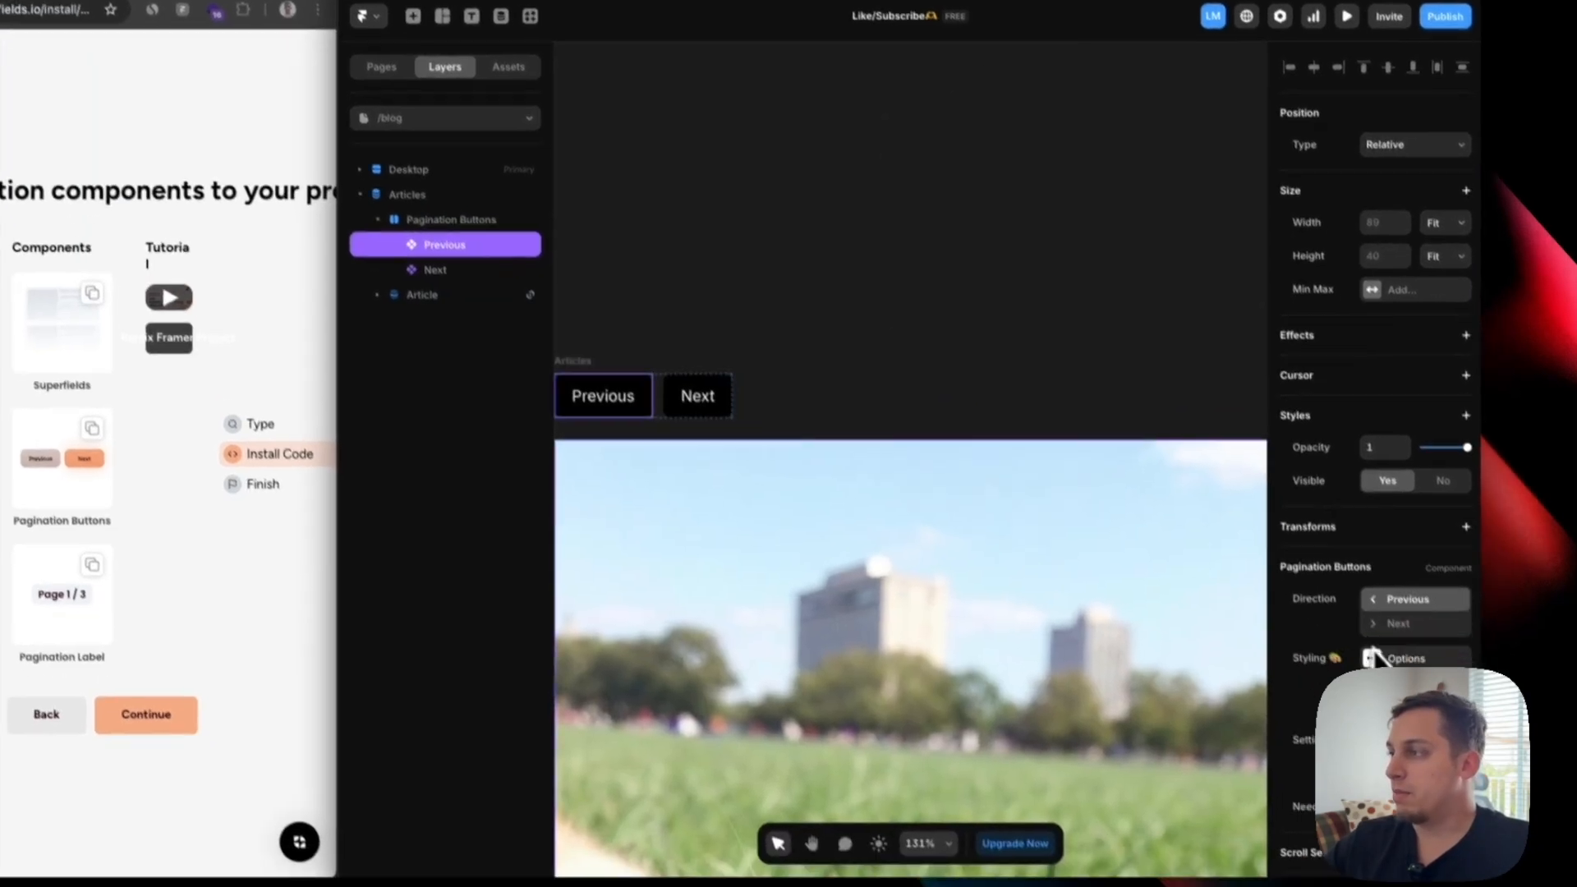
{"action": "left_click", "coordinate": [1373, 626]}
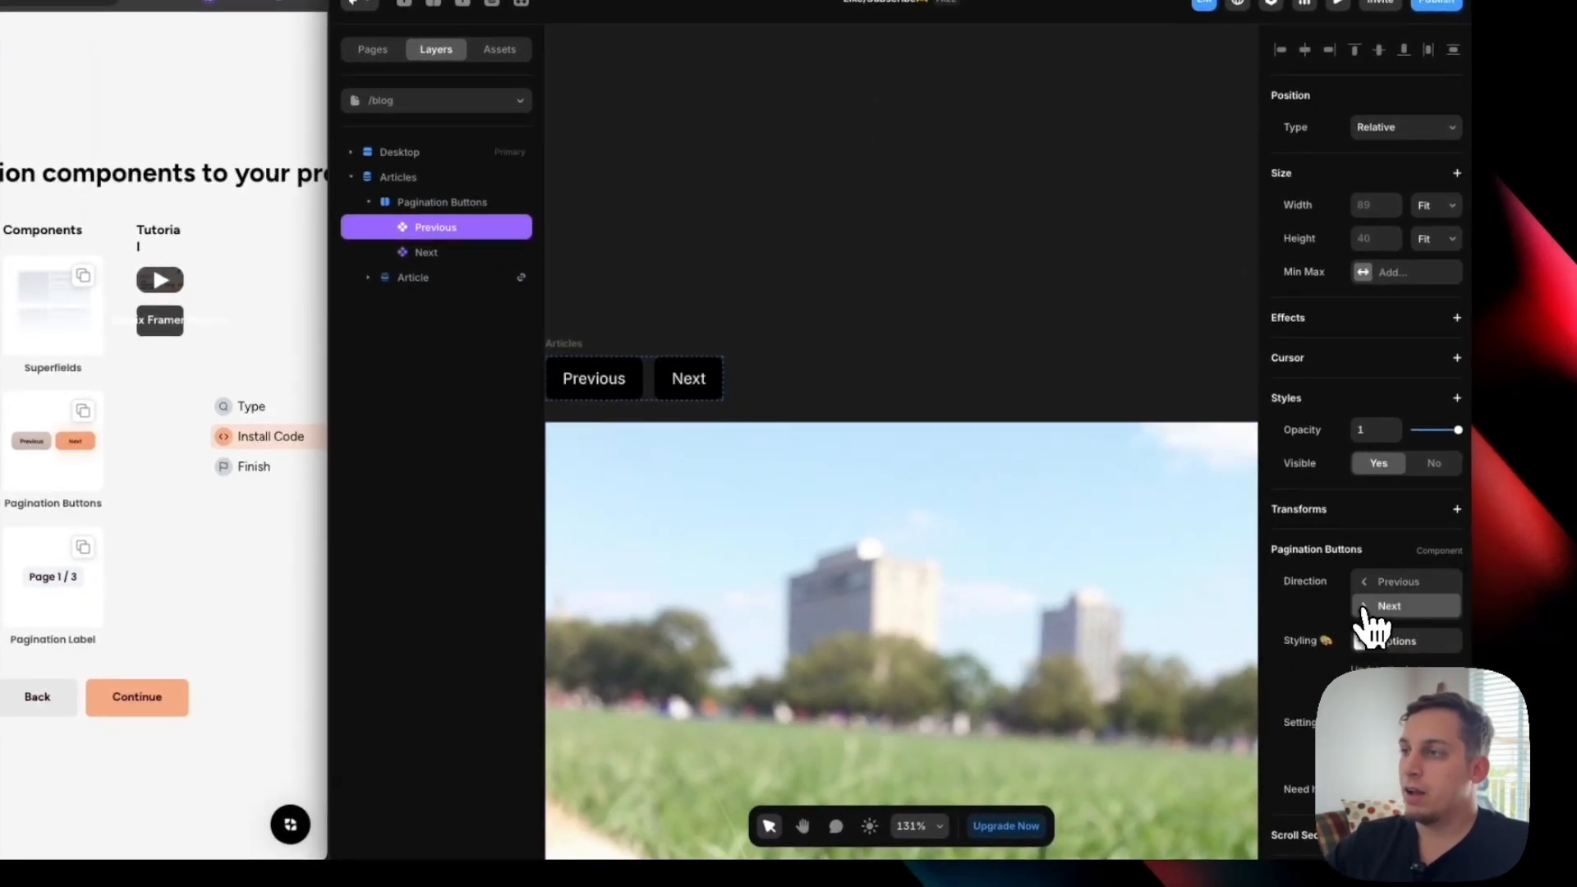
{"action": "left_click", "coordinate": [1365, 610]}
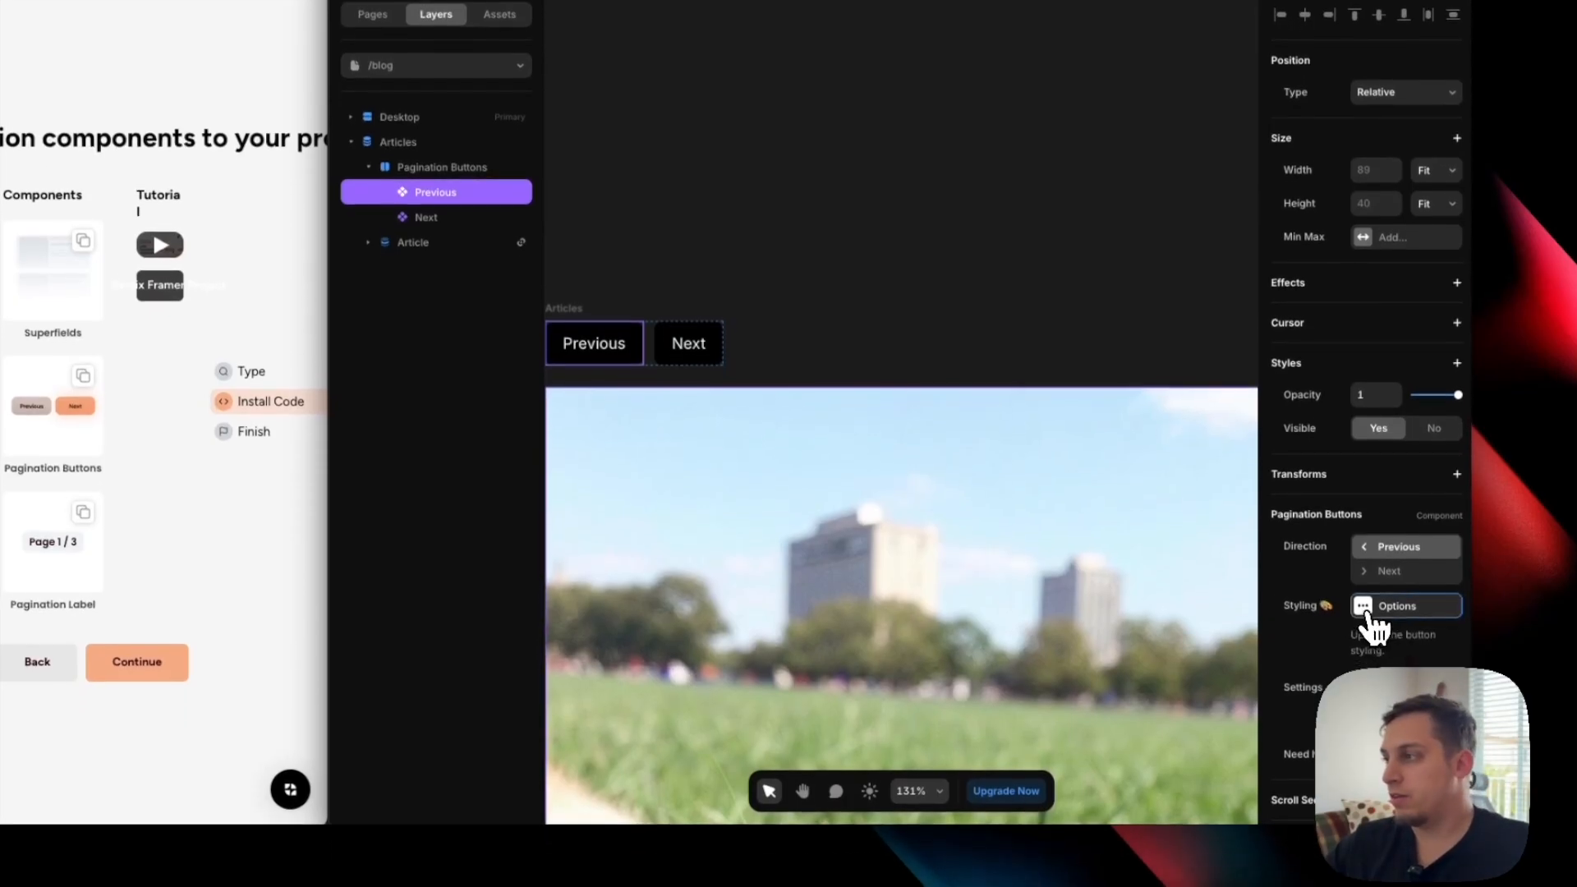
{"action": "left_click", "coordinate": [1364, 641]}
{"action": "scroll", "coordinate": [1165, 564], "scroll_direction": "down", "scroll_amount": 2}
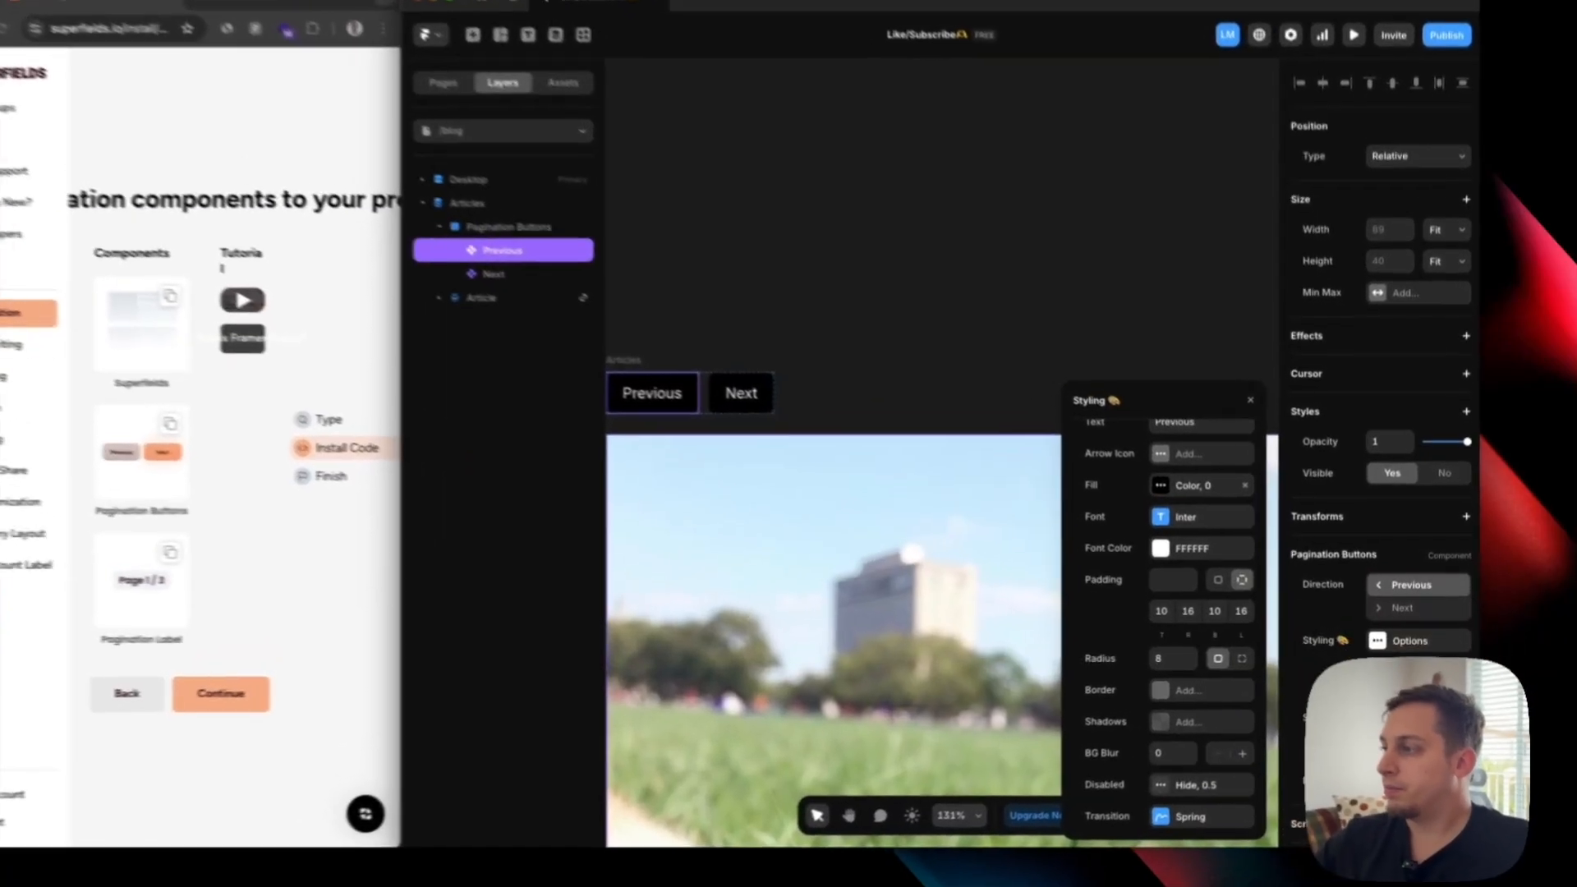
{"action": "left_click", "coordinate": [1382, 711]}
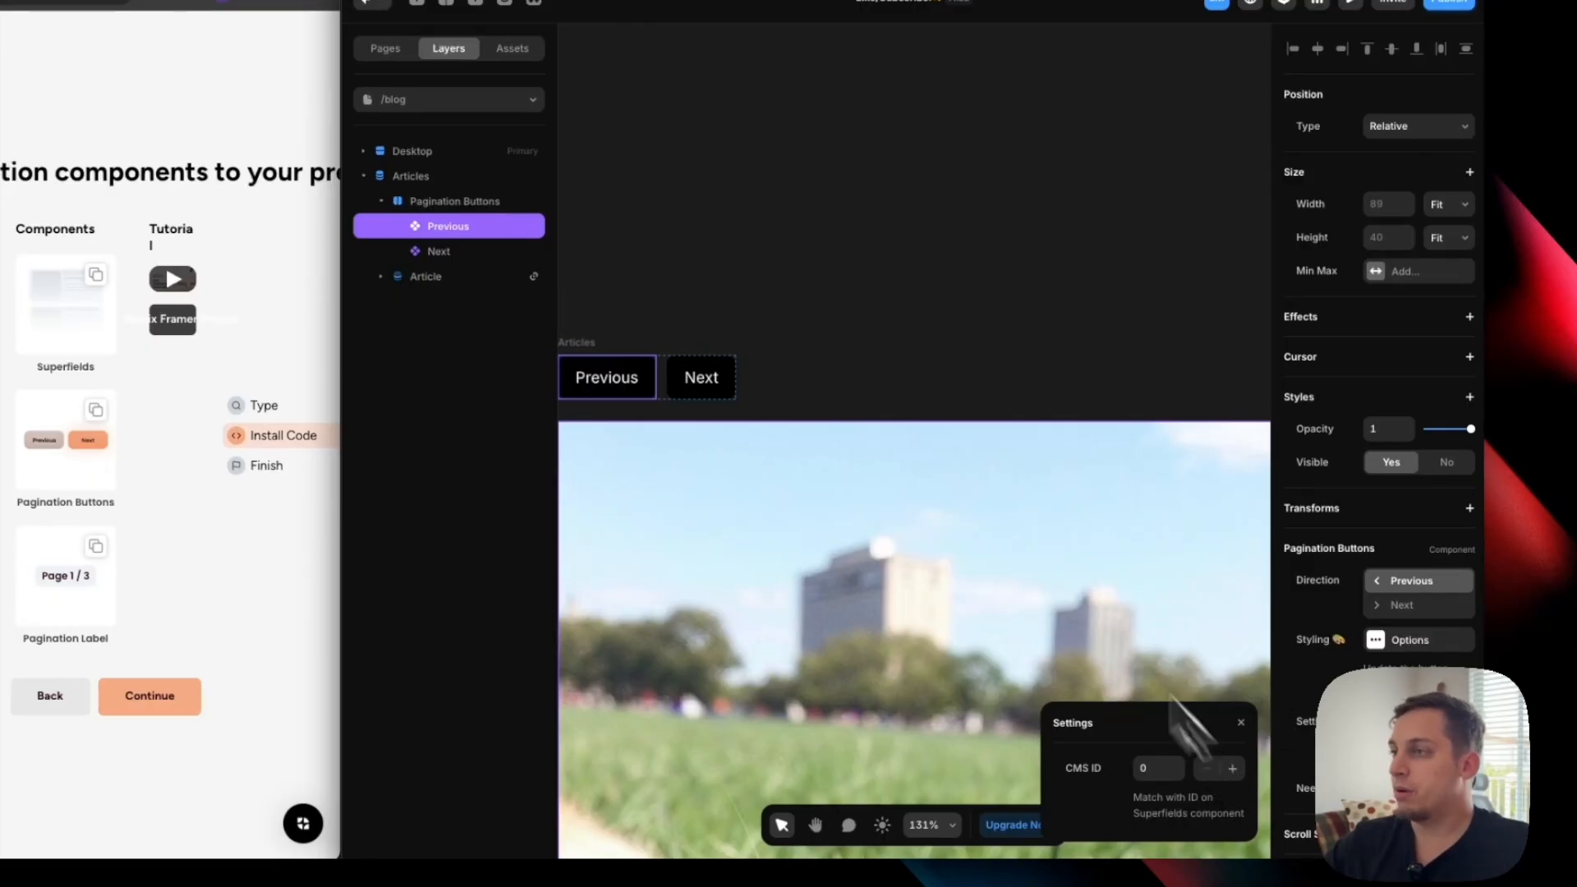
{"action": "left_click", "coordinate": [714, 288]}
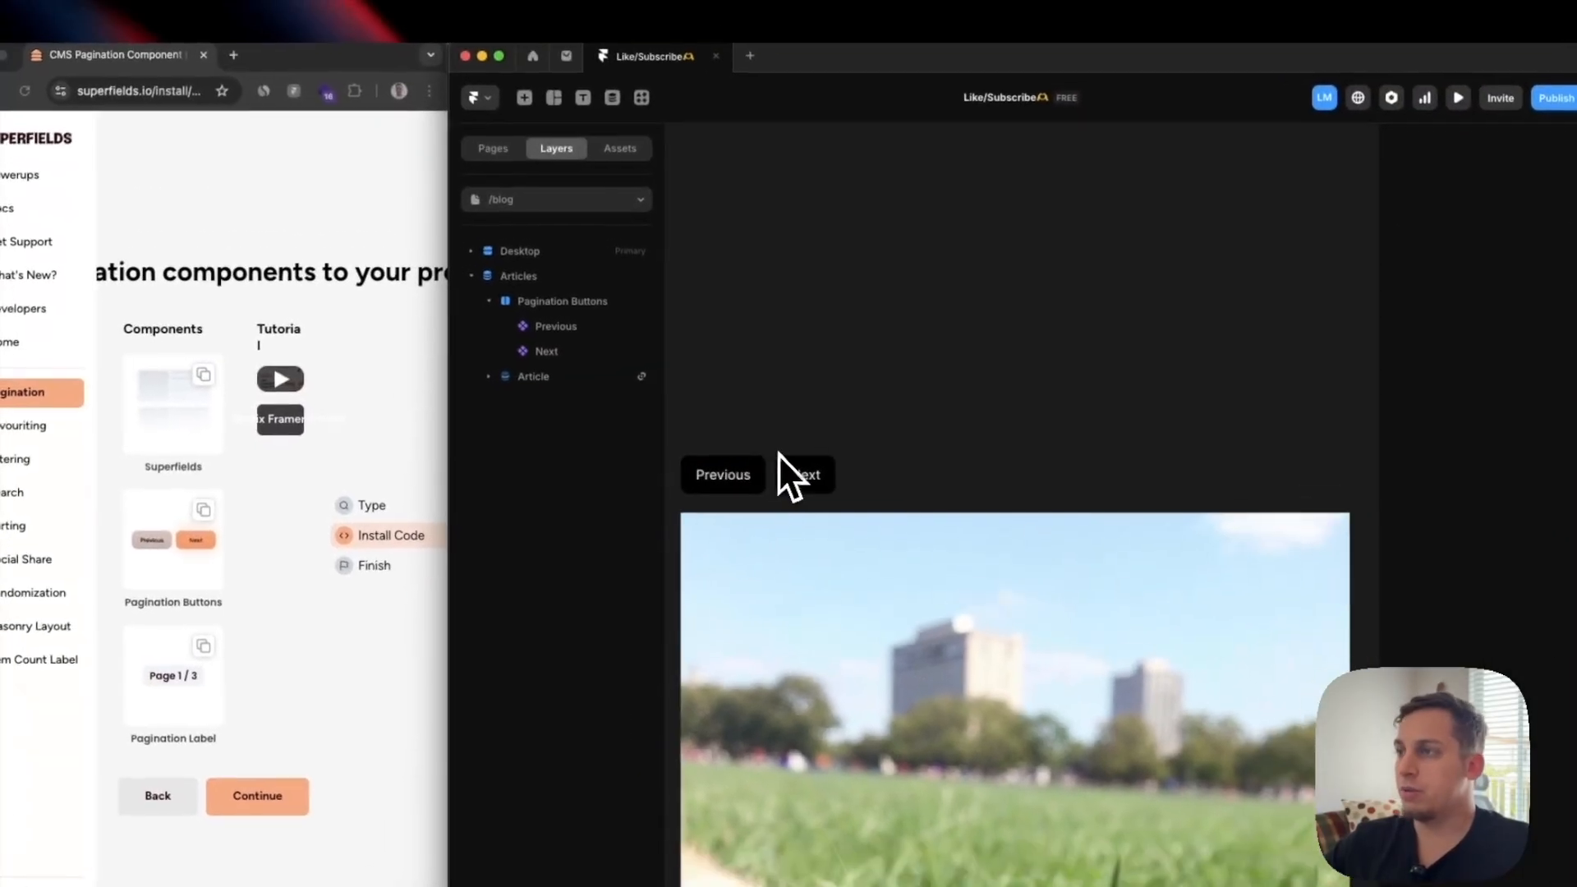
Preview the blog page and test paging through the articles with the Next and Previous buttons, then return to the editor.
{"action": "scroll", "coordinate": [777, 453], "scroll_direction": "down", "scroll_amount": 5}
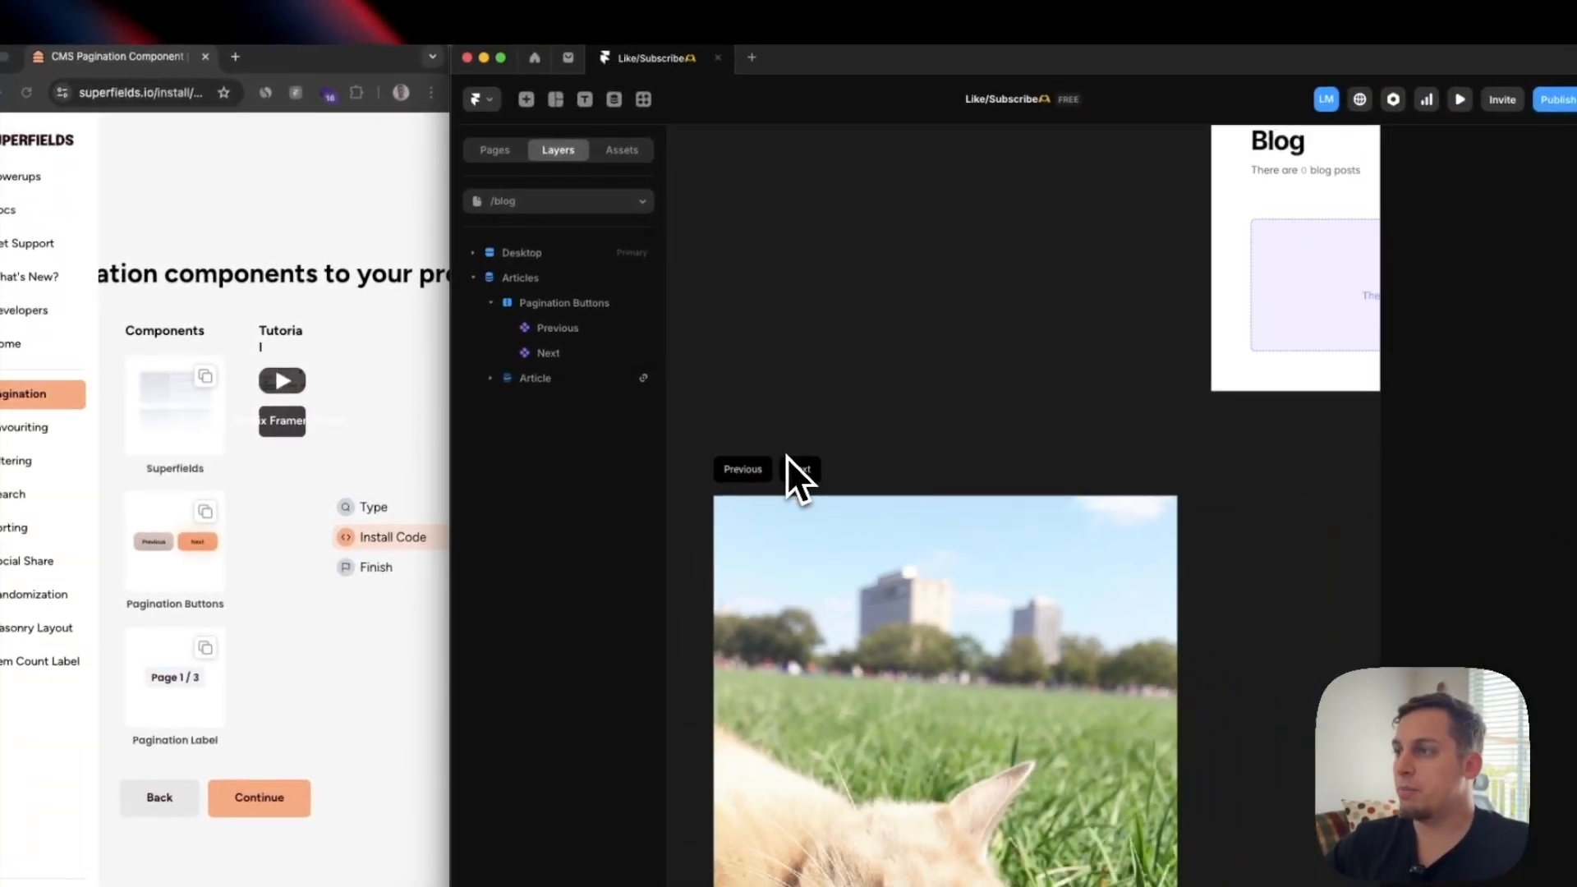
{"action": "left_click", "coordinate": [1077, 228]}
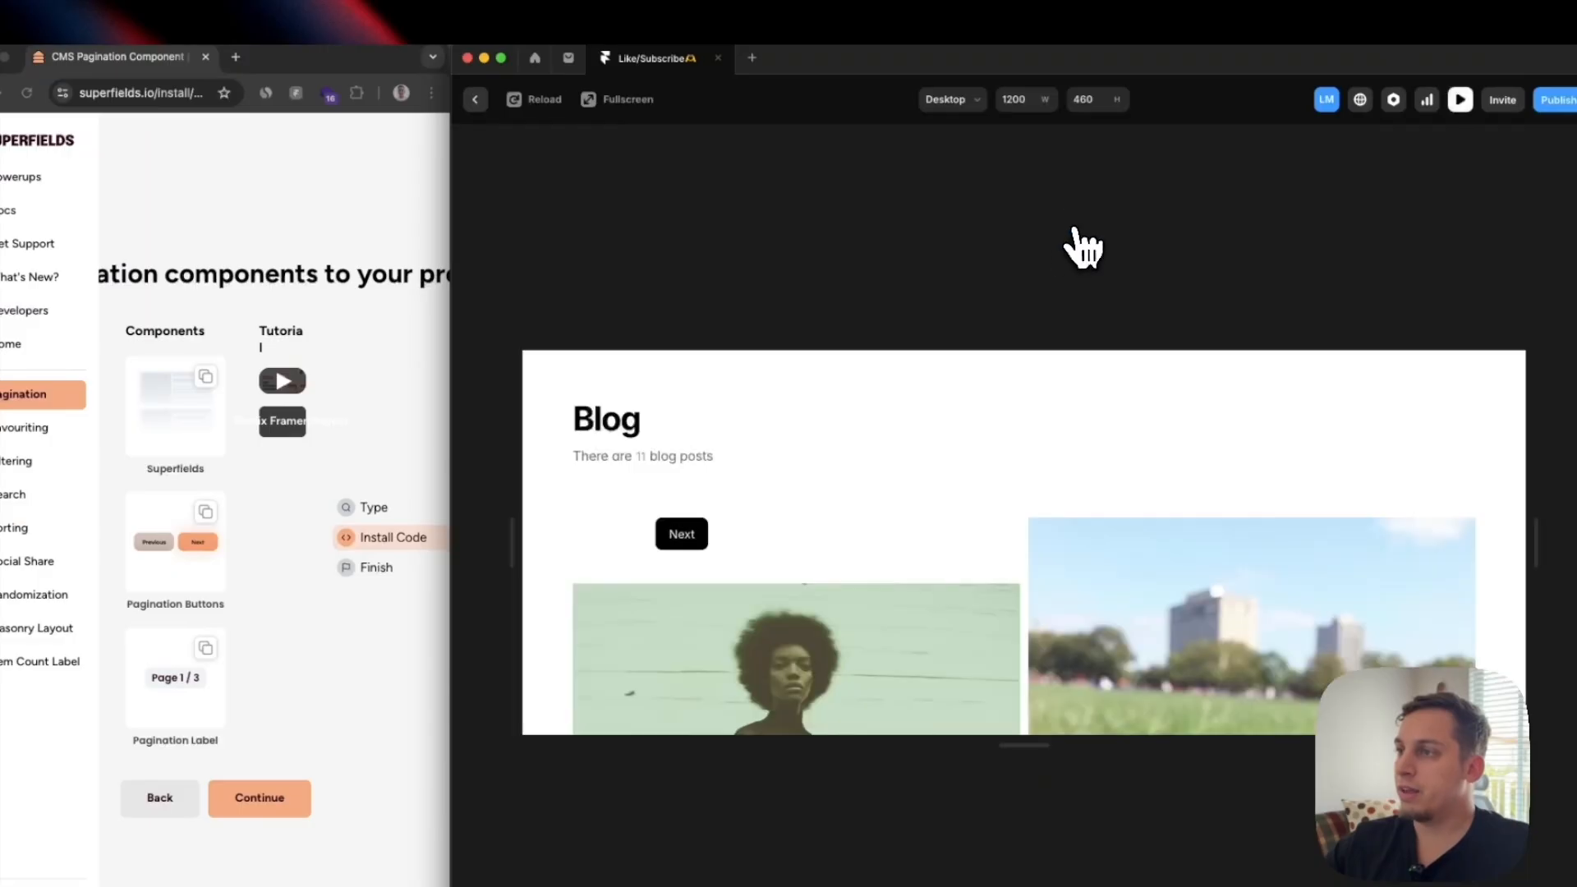
{"action": "left_click", "coordinate": [683, 535]}
{"action": "left_click", "coordinate": [682, 536]}
{"action": "left_click", "coordinate": [644, 544]}
{"action": "left_click", "coordinate": [637, 542]}
{"action": "left_click", "coordinate": [670, 538]}
{"action": "left_click", "coordinate": [669, 538]}
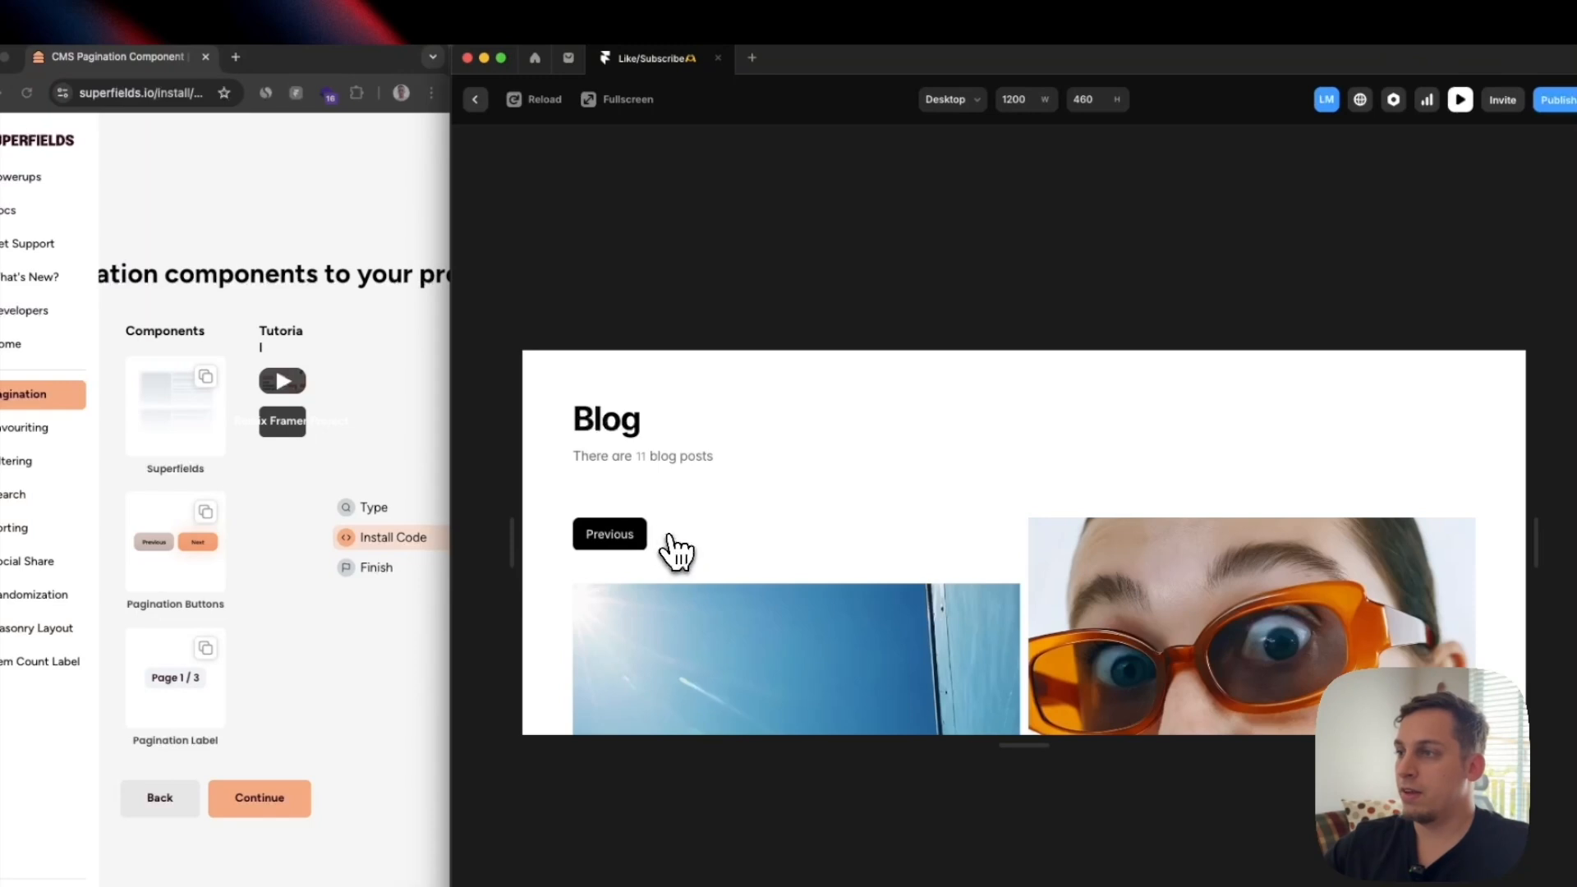
{"action": "left_click", "coordinate": [614, 540]}
{"action": "left_click", "coordinate": [615, 541]}
{"action": "left_click", "coordinate": [669, 539]}
{"action": "left_click", "coordinate": [672, 538]}
{"action": "left_click", "coordinate": [612, 538]}
{"action": "left_click", "coordinate": [475, 100]}
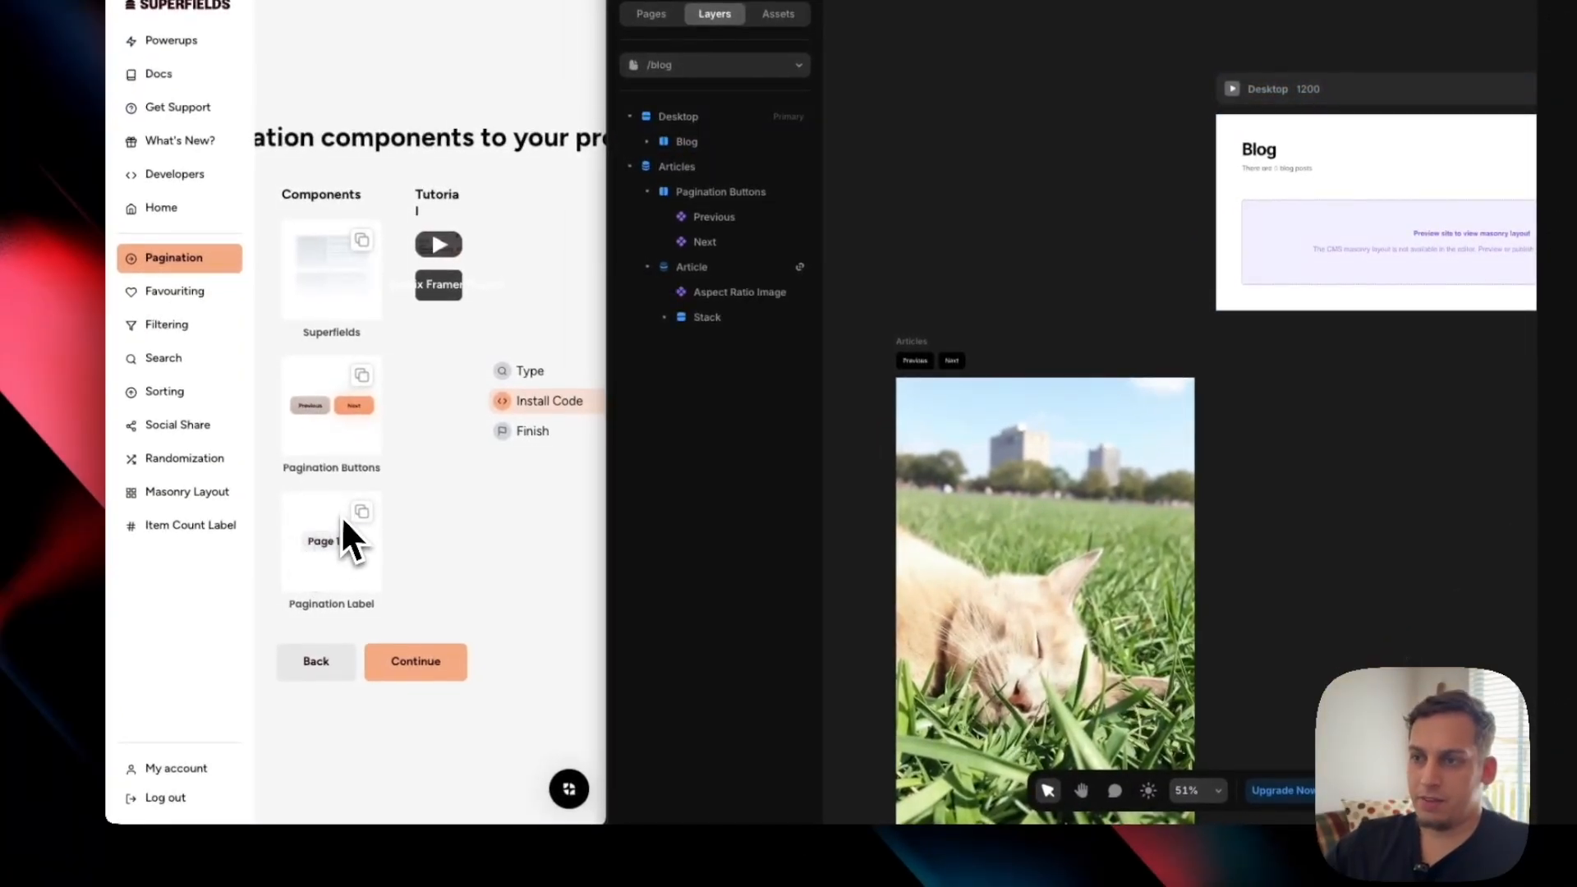
Copy the Pagination Label component from the Superfields page and paste it into the Article layer, above Aspect Ratio Image.
{"action": "left_click", "coordinate": [368, 511]}
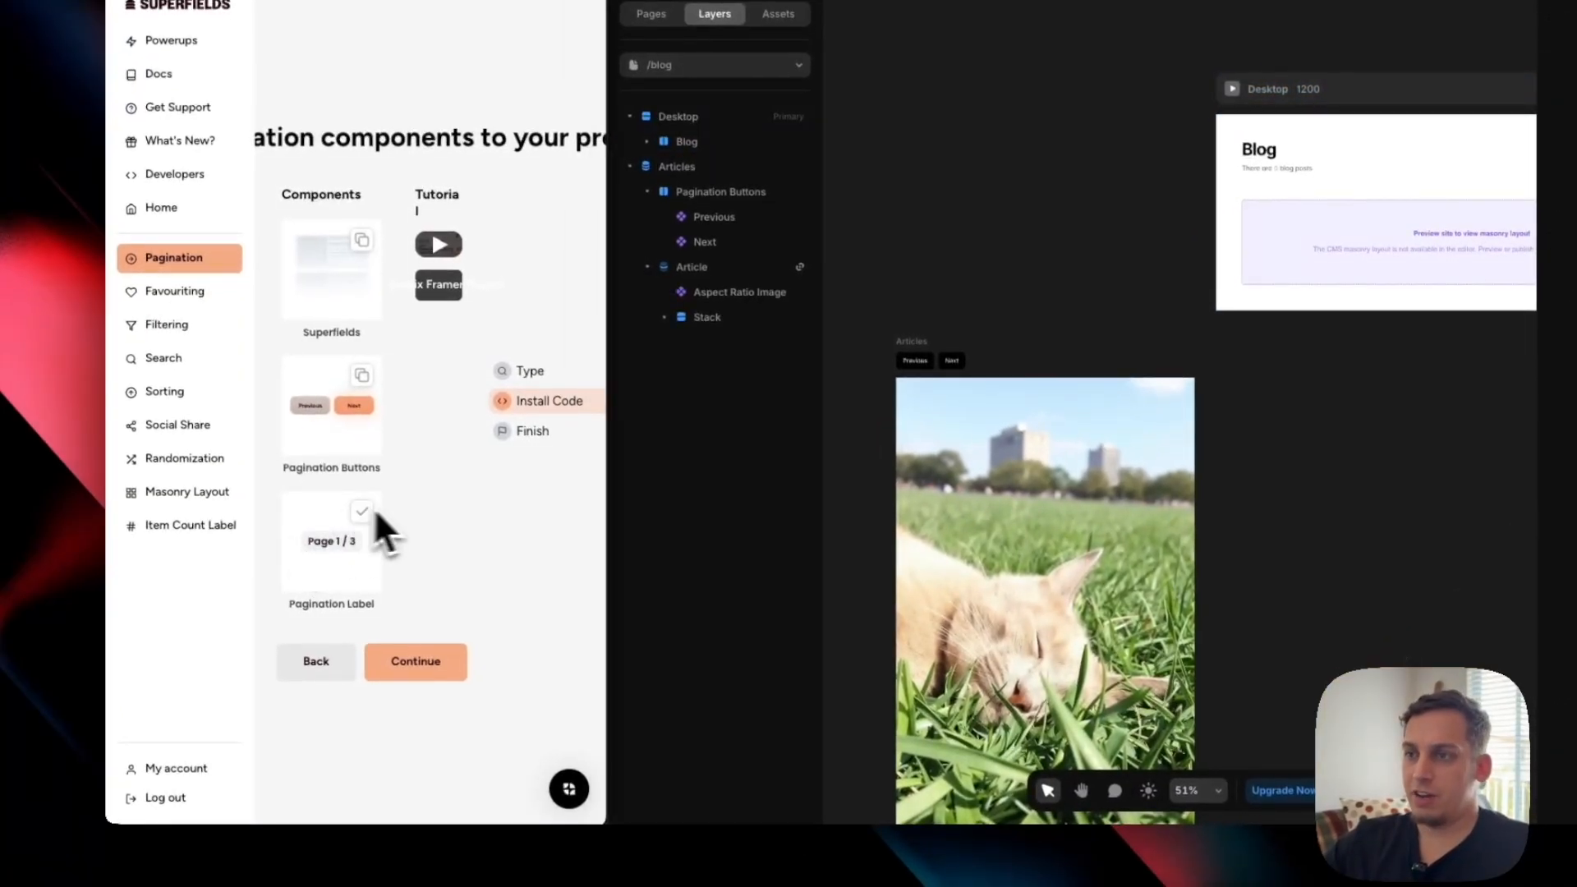
{"action": "left_click", "coordinate": [913, 347]}
{"action": "key", "text": "ctrl+v"}
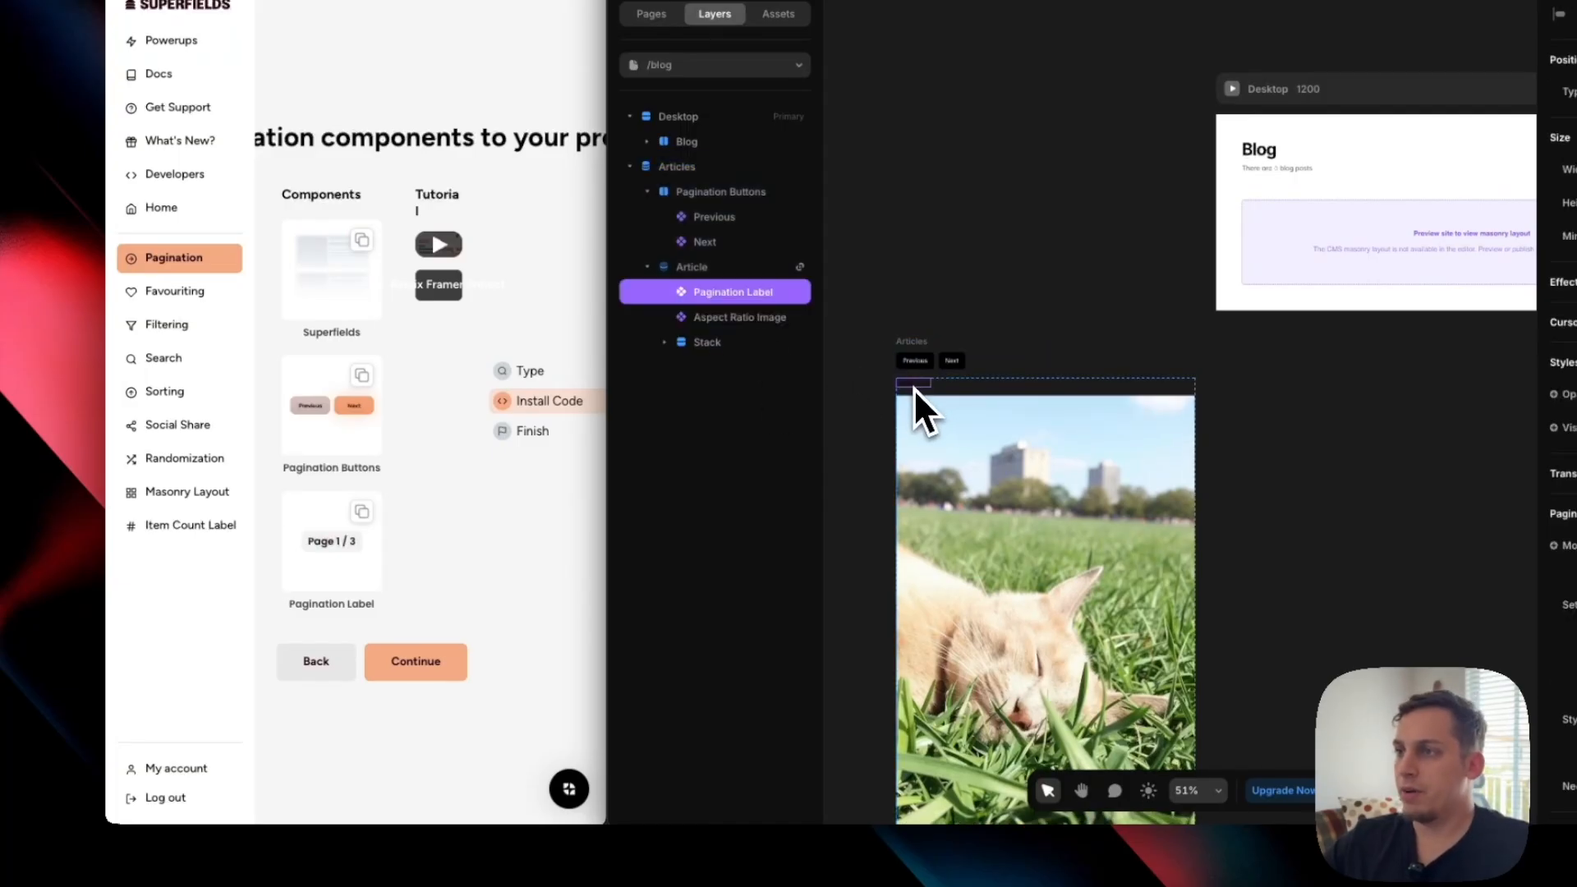
Preview the blog page and check the Pagination Label while paging through the articles.
{"action": "left_click", "coordinate": [1232, 90]}
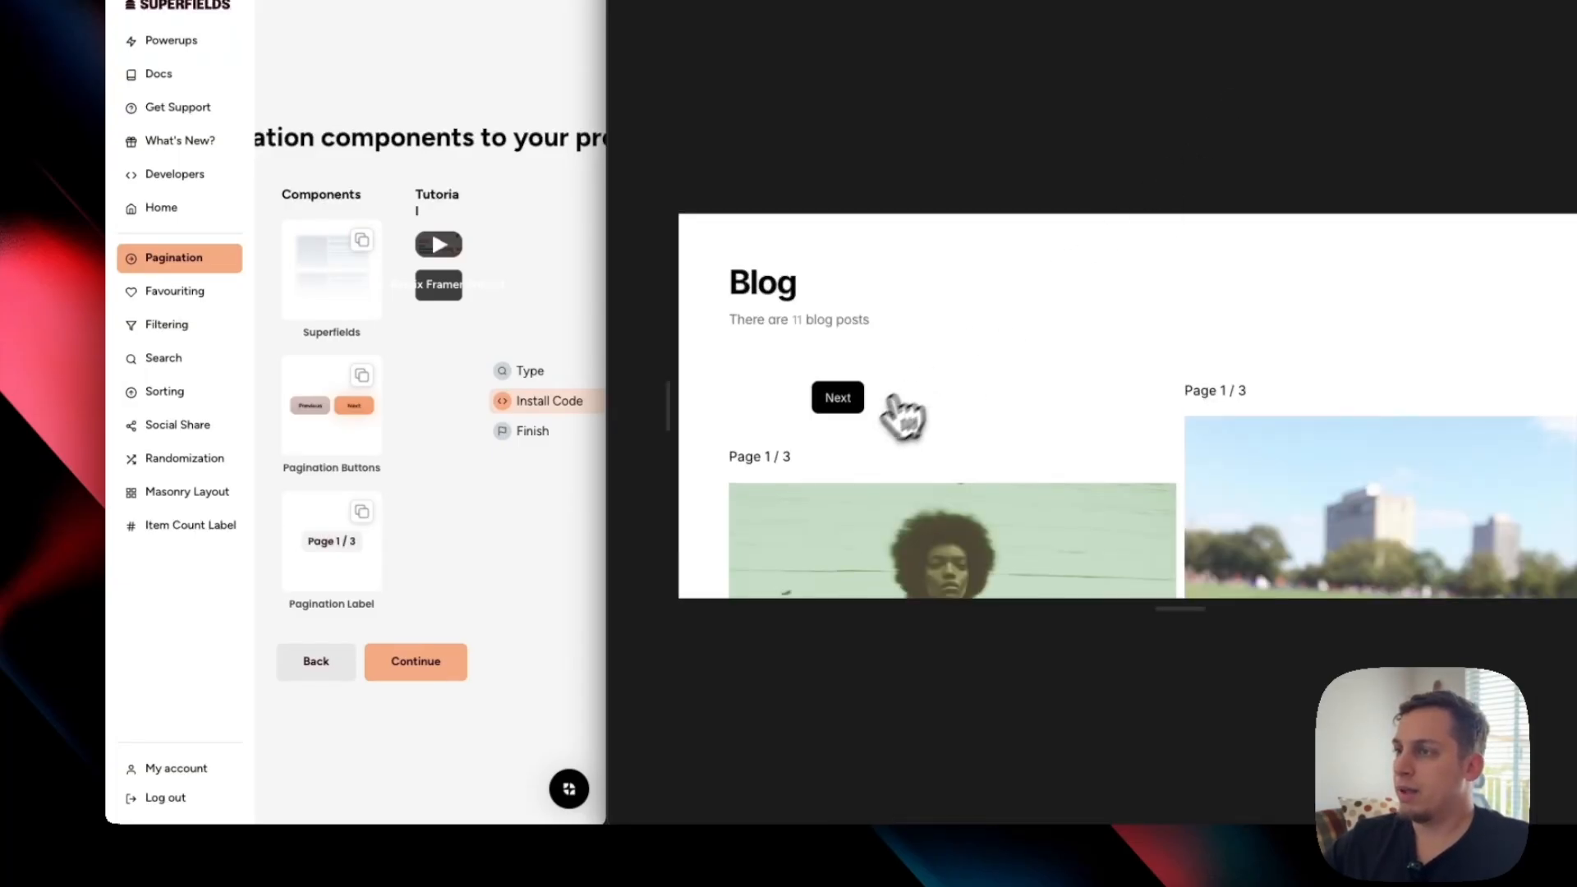
{"action": "left_click", "coordinate": [842, 402]}
{"action": "left_click", "coordinate": [837, 403]}
{"action": "left_click", "coordinate": [777, 402]}
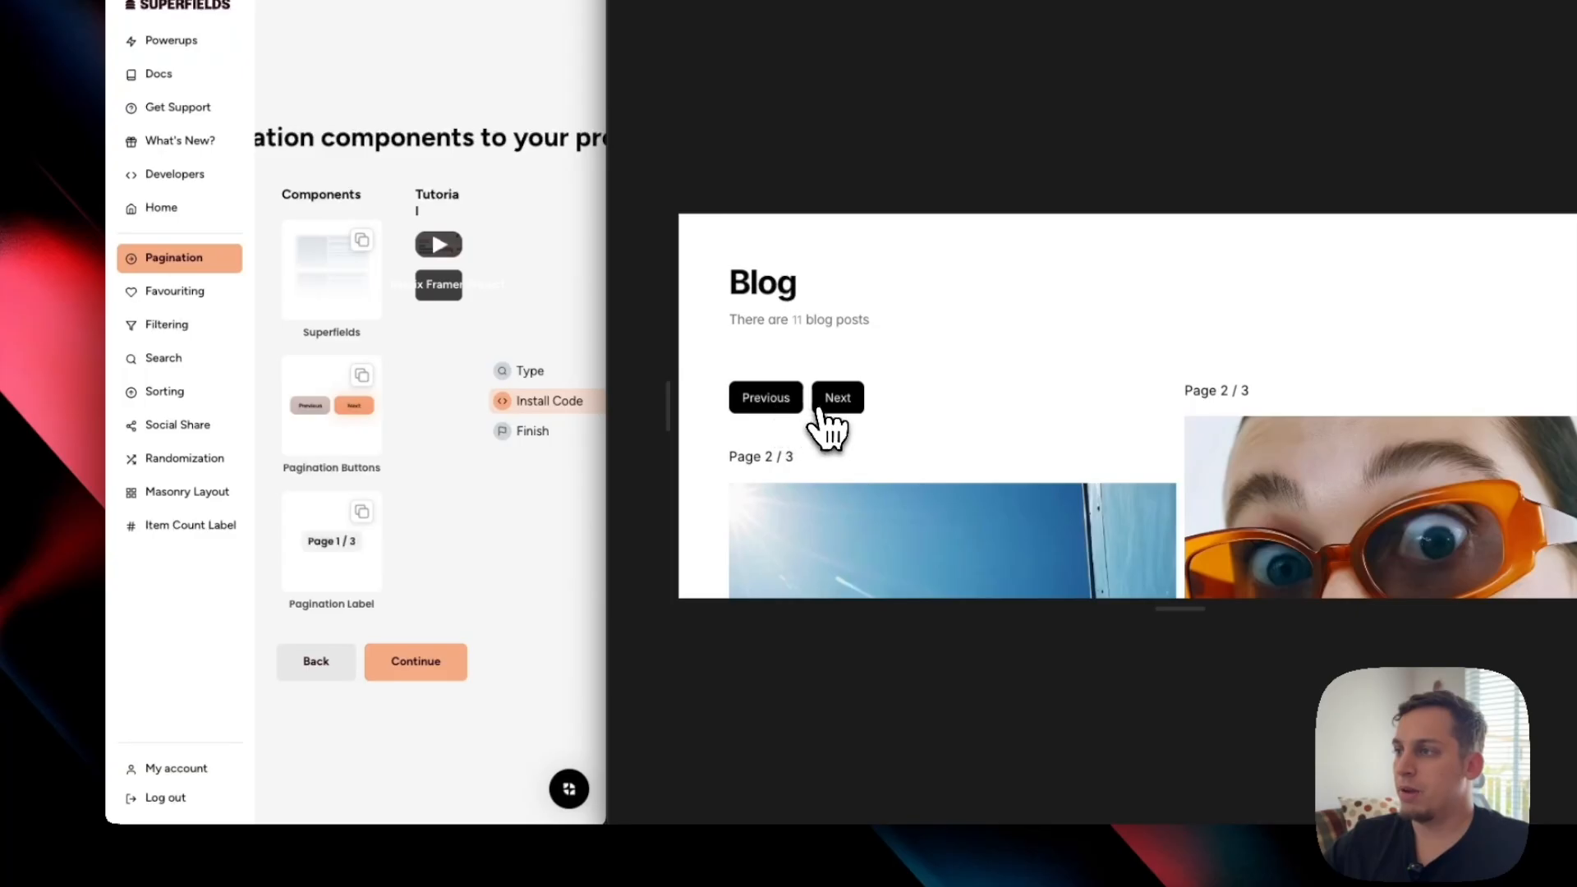
{"action": "left_click", "coordinate": [795, 401]}
{"action": "left_click", "coordinate": [821, 400]}
{"action": "scroll", "coordinate": [789, 472], "scroll_direction": "down", "scroll_amount": 5}
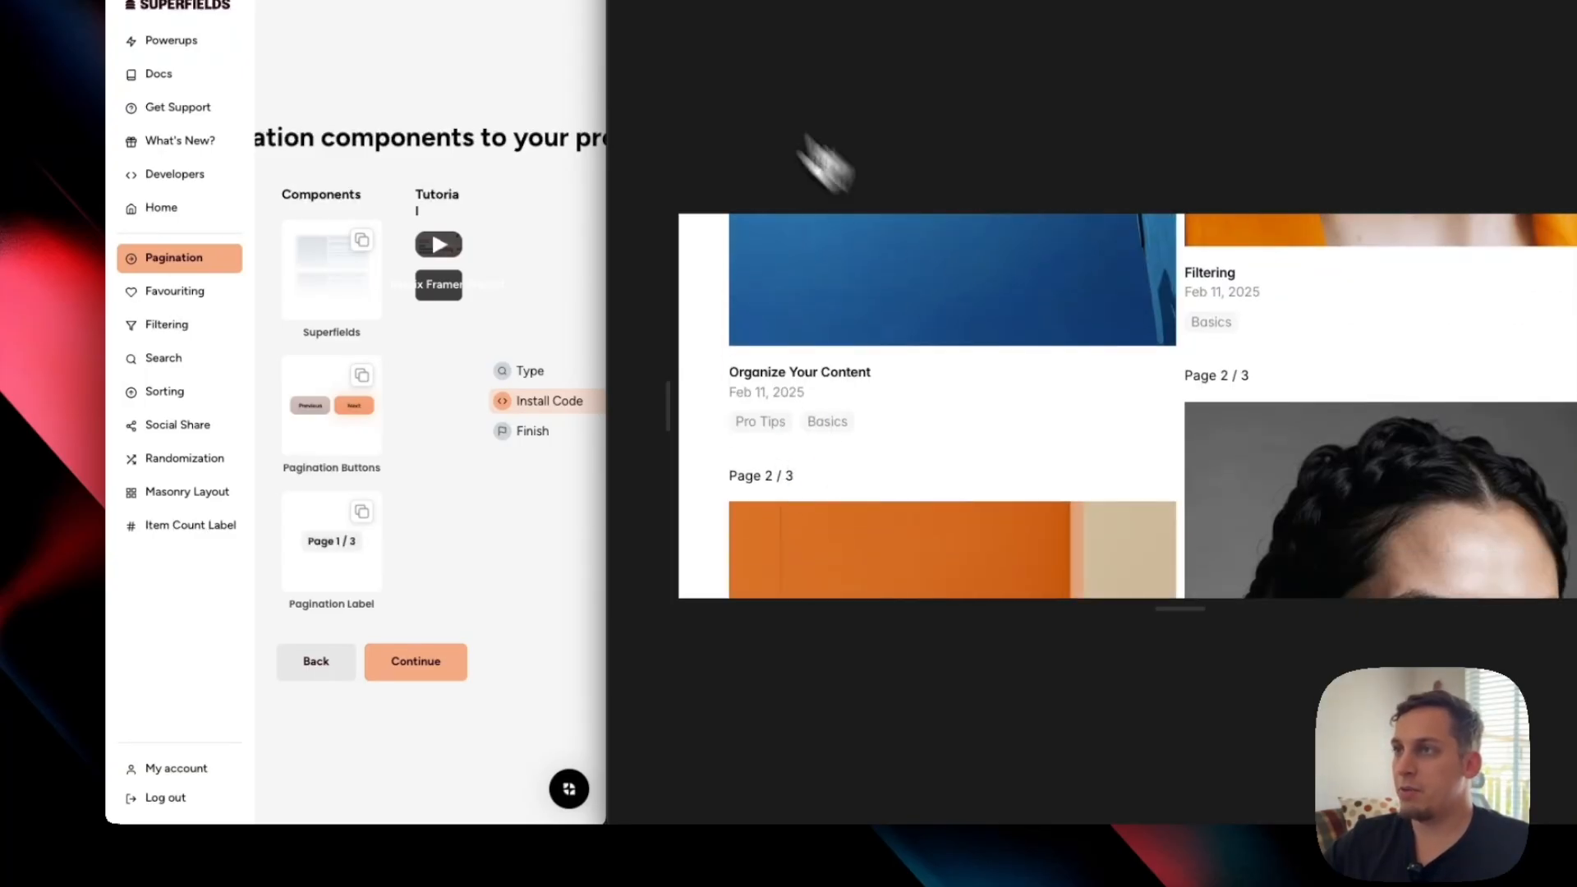
{"action": "left_click", "coordinate": [636, 5]}
Move the Pagination Label out of the Article layer to the start of the Articles list, before Pagination Buttons.
{"action": "left_click", "coordinate": [700, 298]}
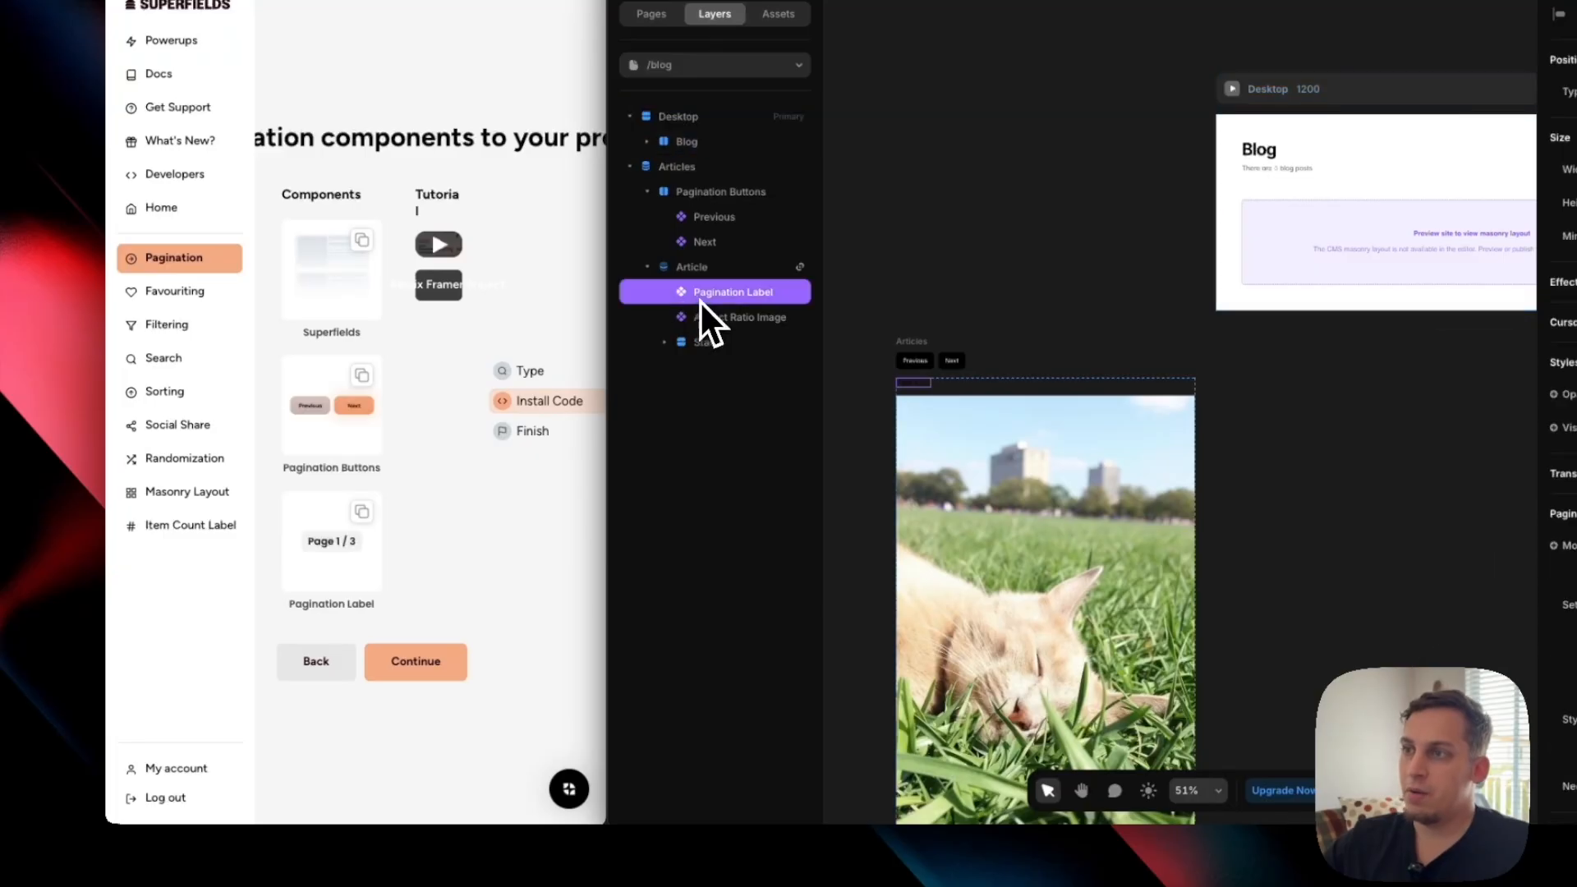
{"action": "left_click_drag", "start_coordinate": [703, 302], "coordinate": [682, 253]}
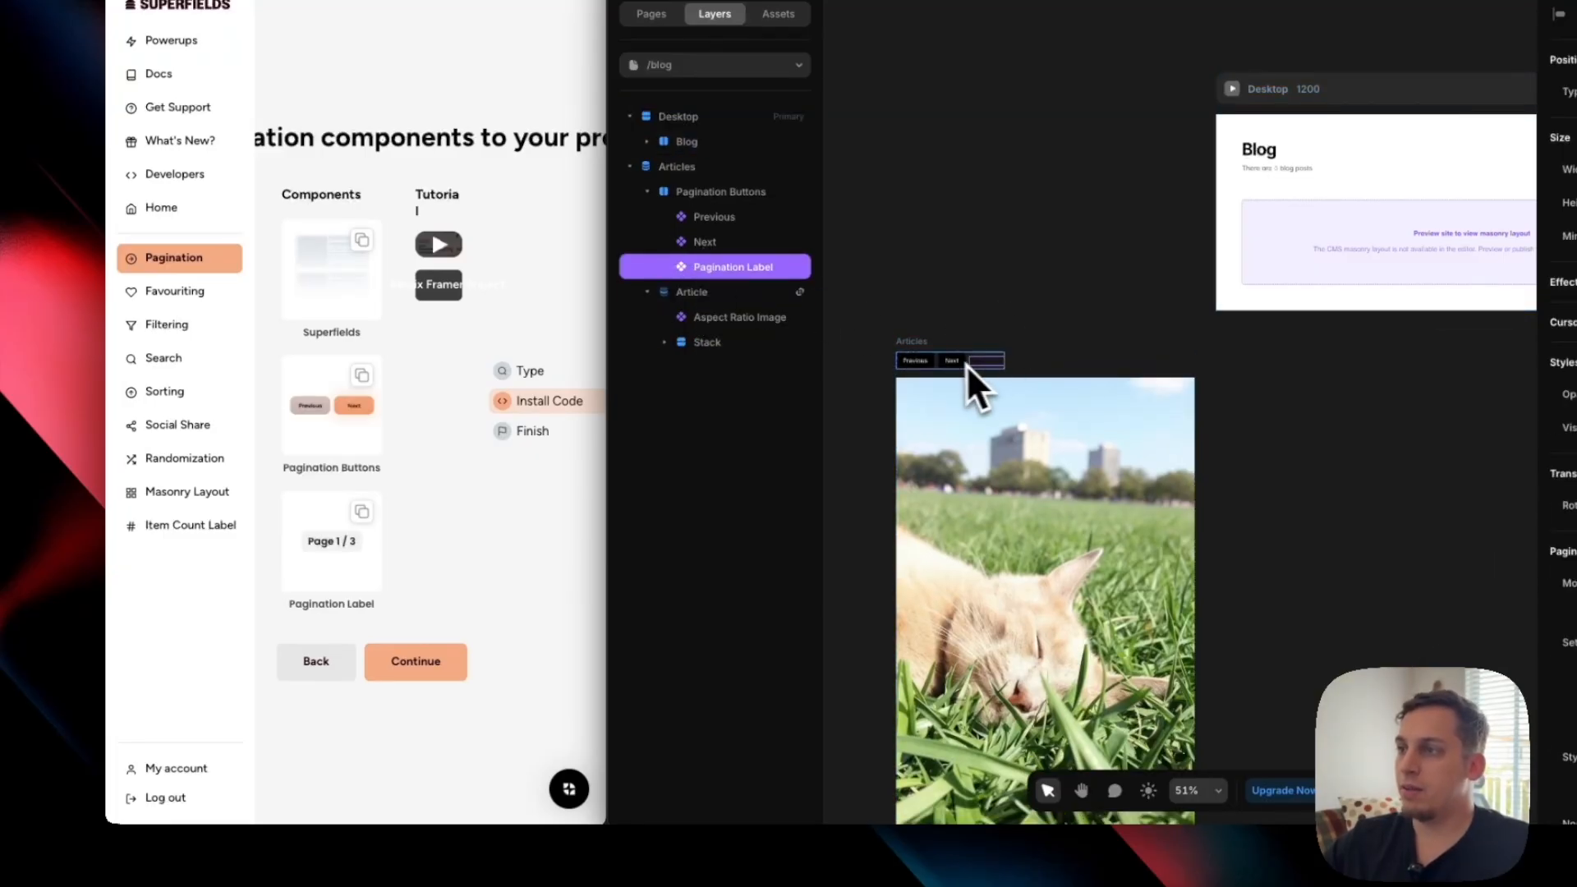
{"action": "left_click", "coordinate": [718, 195]}
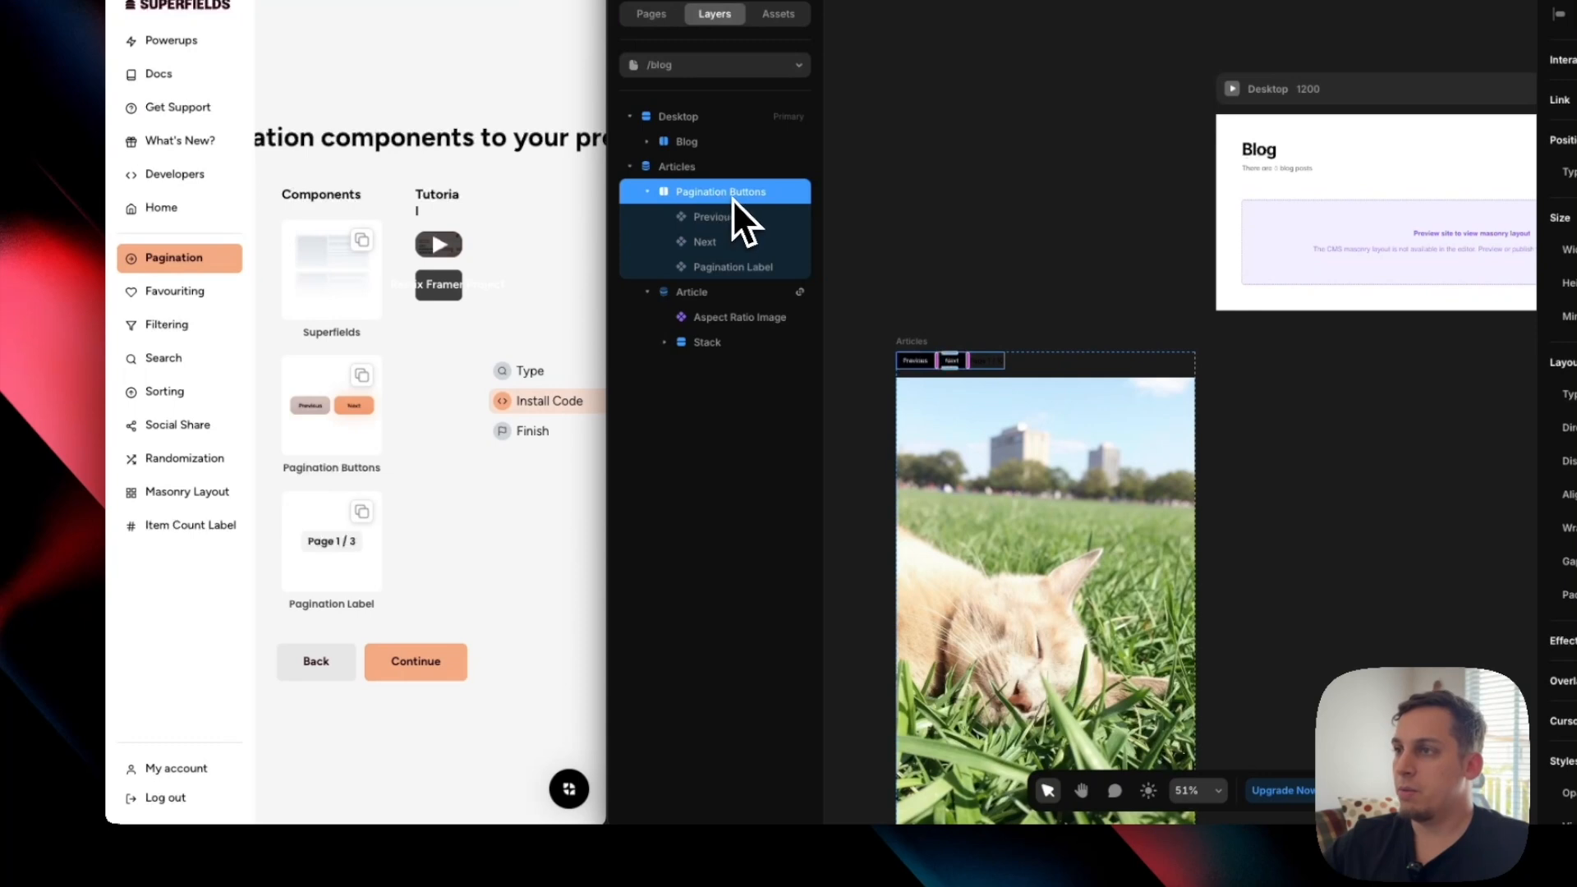
{"action": "left_click", "coordinate": [728, 217]}
{"action": "left_click_drag", "start_coordinate": [715, 267], "coordinate": [651, 169]}
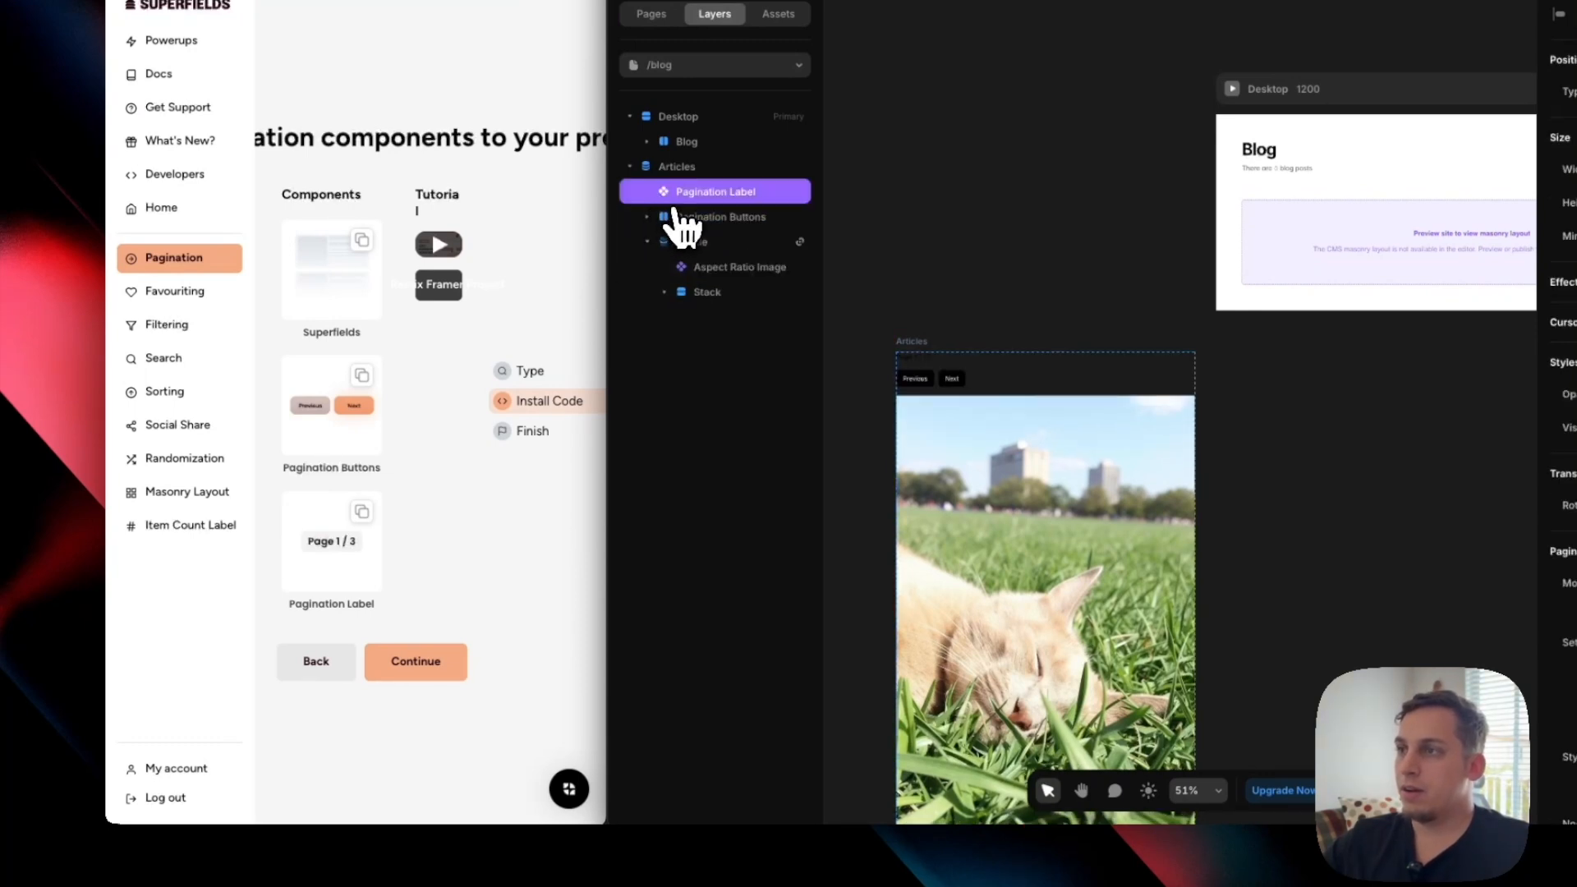
Preview the blog page to check the placement of the label and pagination buttons relative to the articles.
{"action": "left_click", "coordinate": [1232, 90]}
{"action": "scroll", "coordinate": [950, 271], "scroll_direction": "down", "scroll_amount": 4}
{"action": "scroll", "coordinate": [950, 271], "scroll_direction": "up", "scroll_amount": 5}
{"action": "scroll", "coordinate": [950, 271], "scroll_direction": "down", "scroll_amount": 10}
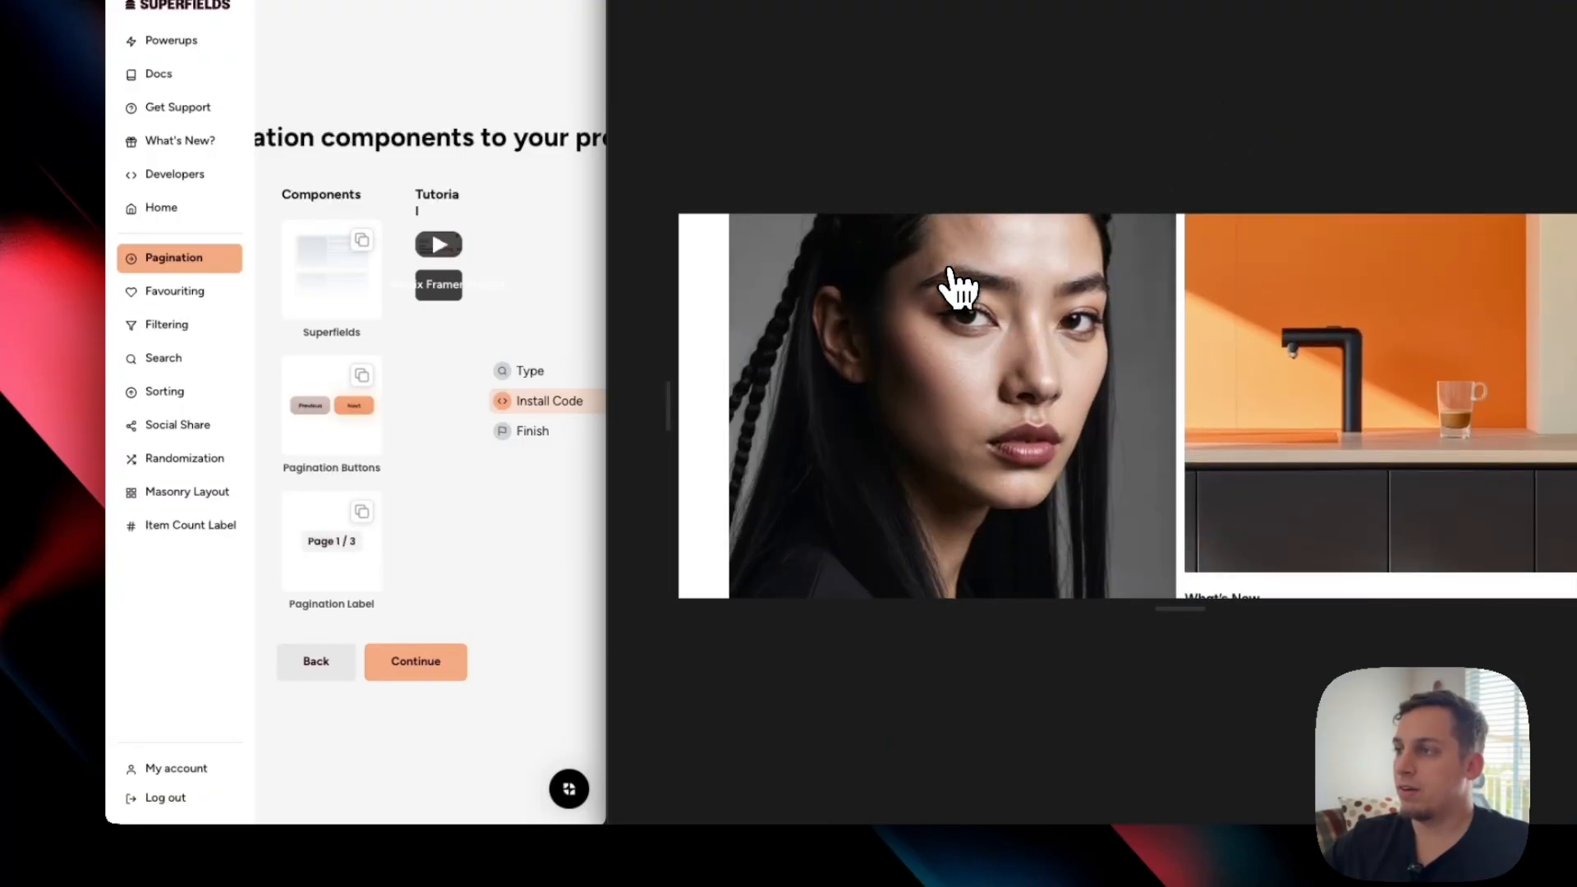
{"action": "scroll", "coordinate": [955, 284], "scroll_direction": "up", "scroll_amount": 8}
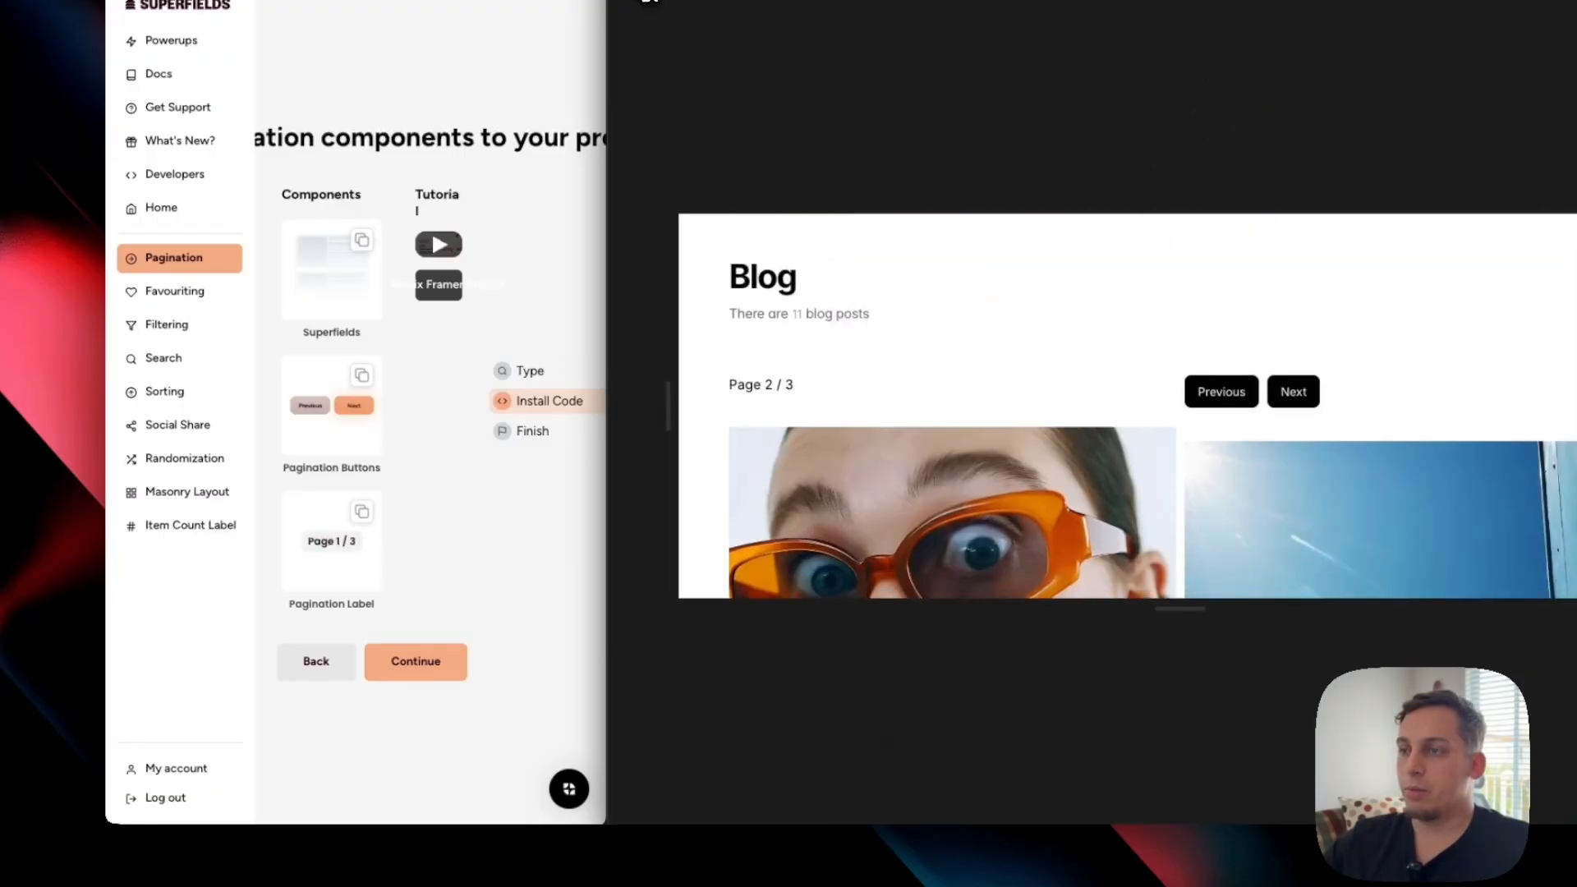
{"action": "key", "text": "Escape"}
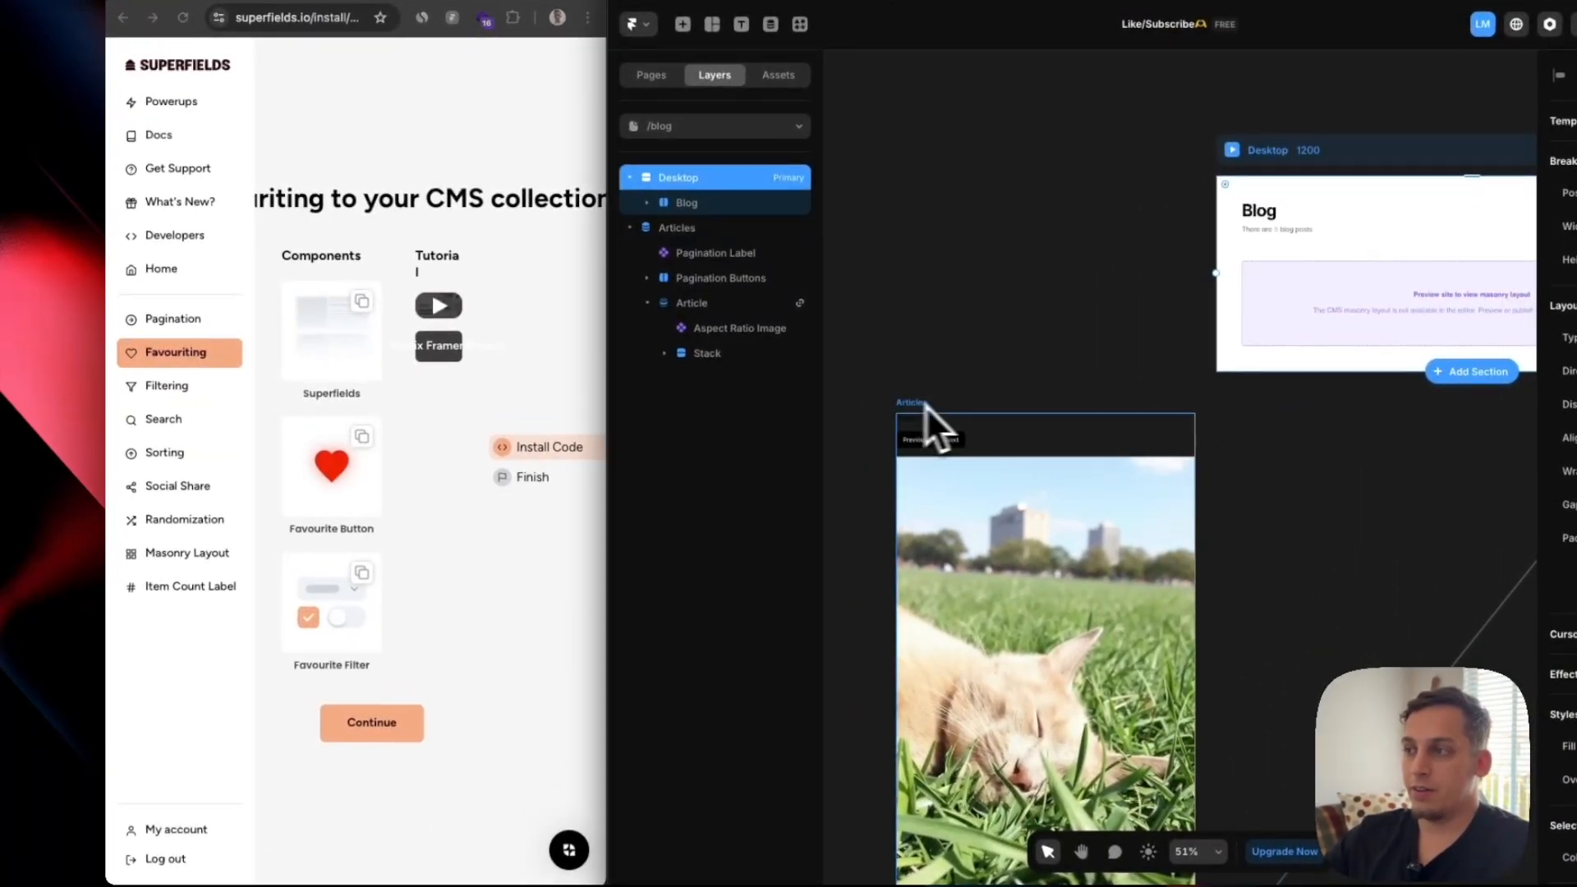
Copy the Favourite Button component from the Superfields Favouriting page and paste it into the Article layer.
{"action": "scroll", "coordinate": [1049, 440], "scroll_direction": "down", "scroll_amount": 5}
{"action": "scroll", "coordinate": [1047, 421], "scroll_direction": "up", "scroll_amount": 1}
{"action": "left_click", "coordinate": [361, 440]}
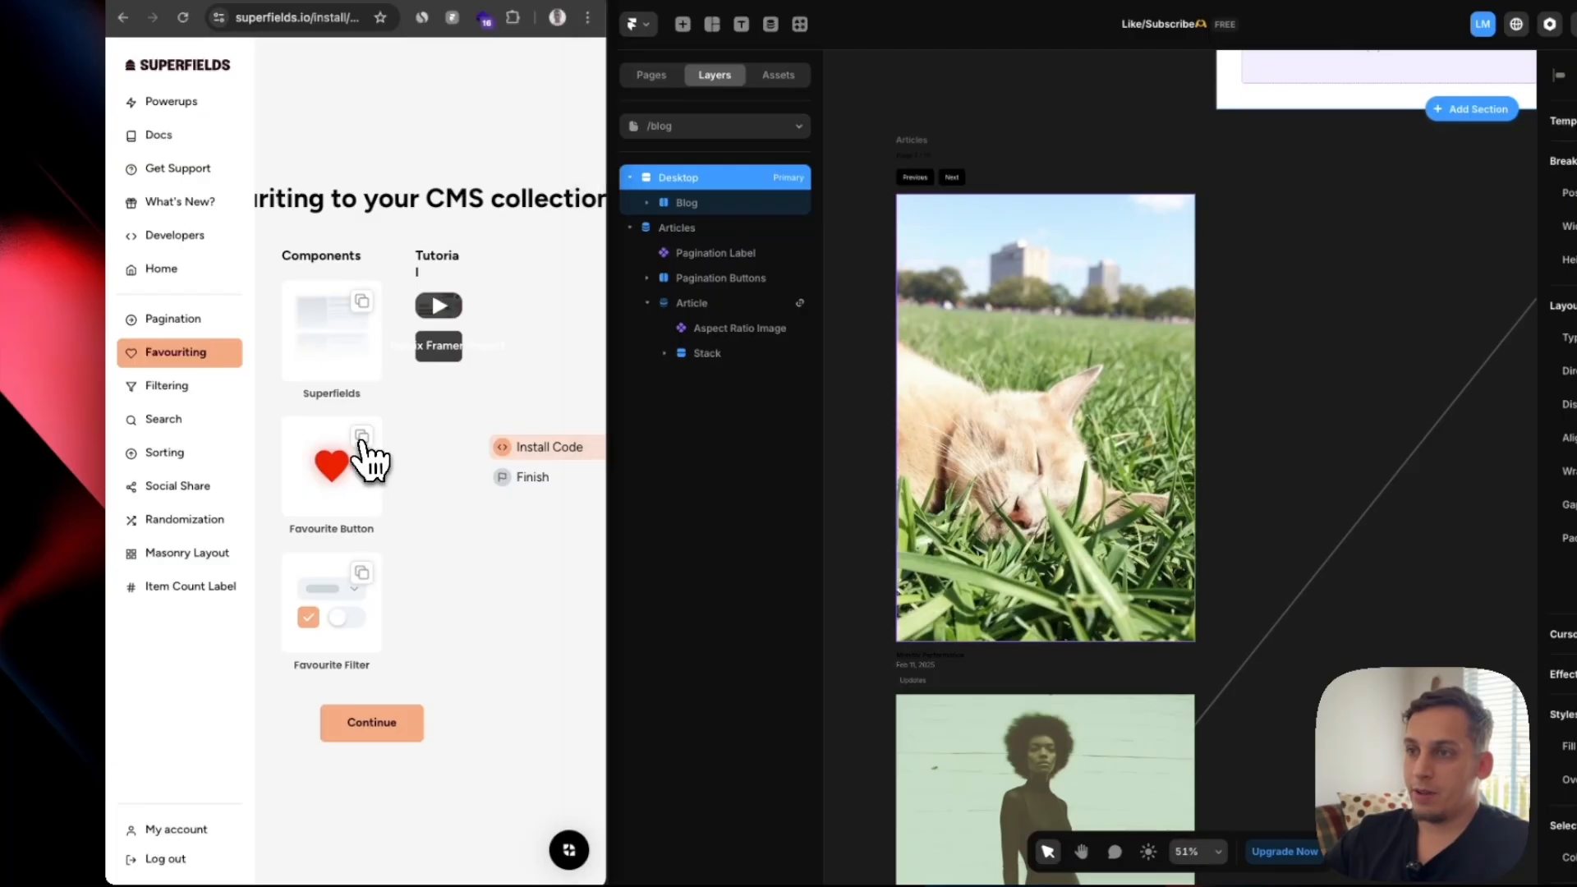
{"action": "left_click", "coordinate": [1010, 235]}
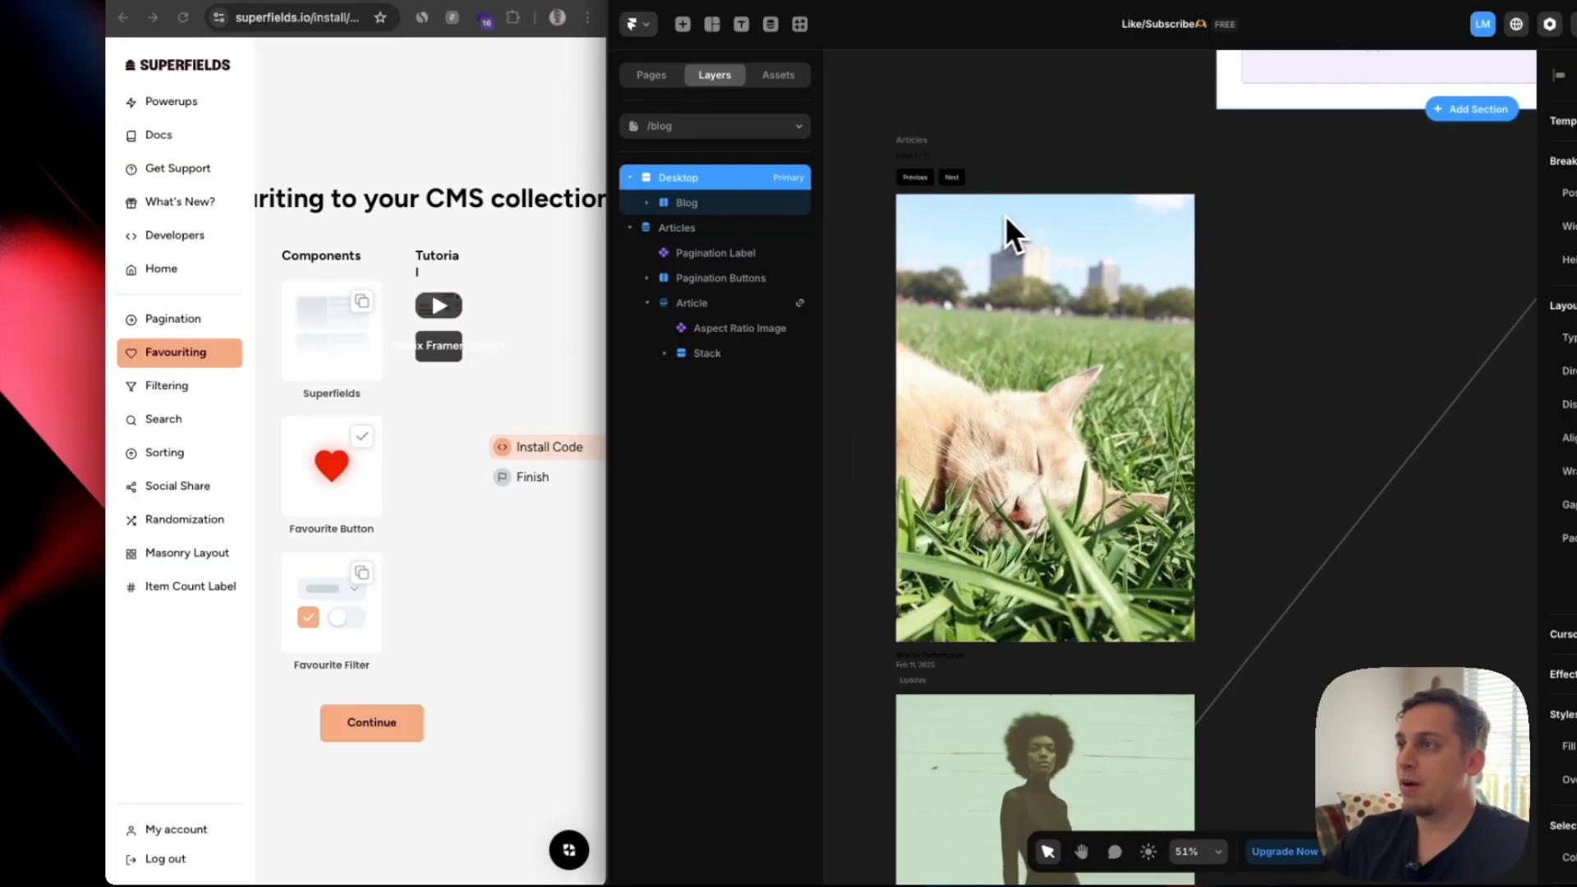
{"action": "left_click", "coordinate": [969, 218]}
{"action": "left_click", "coordinate": [735, 306]}
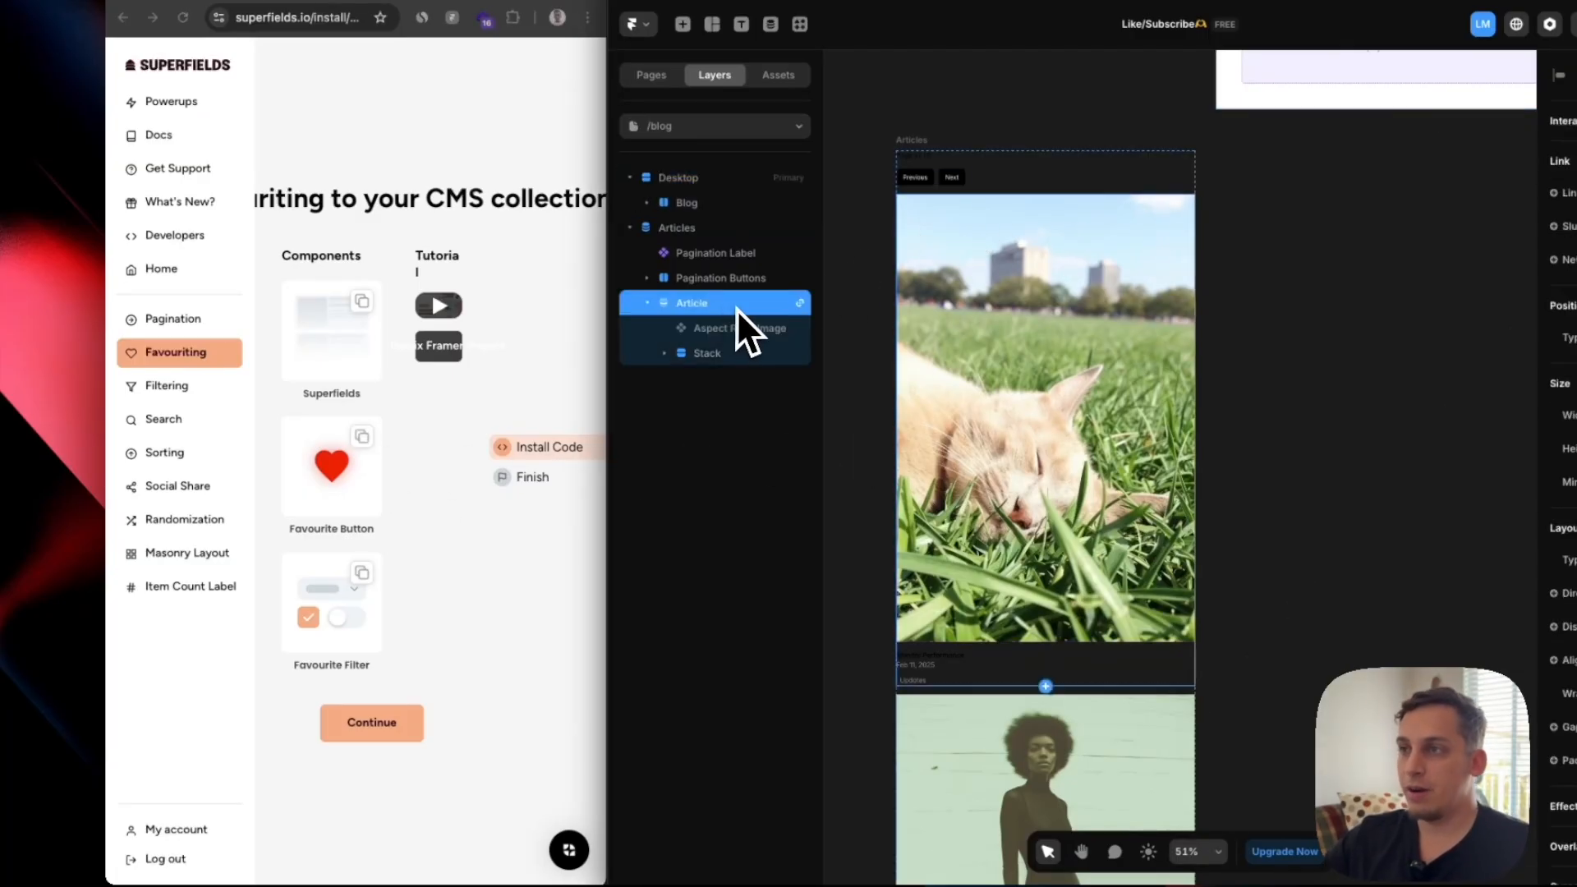
{"action": "key", "text": "ctrl+v"}
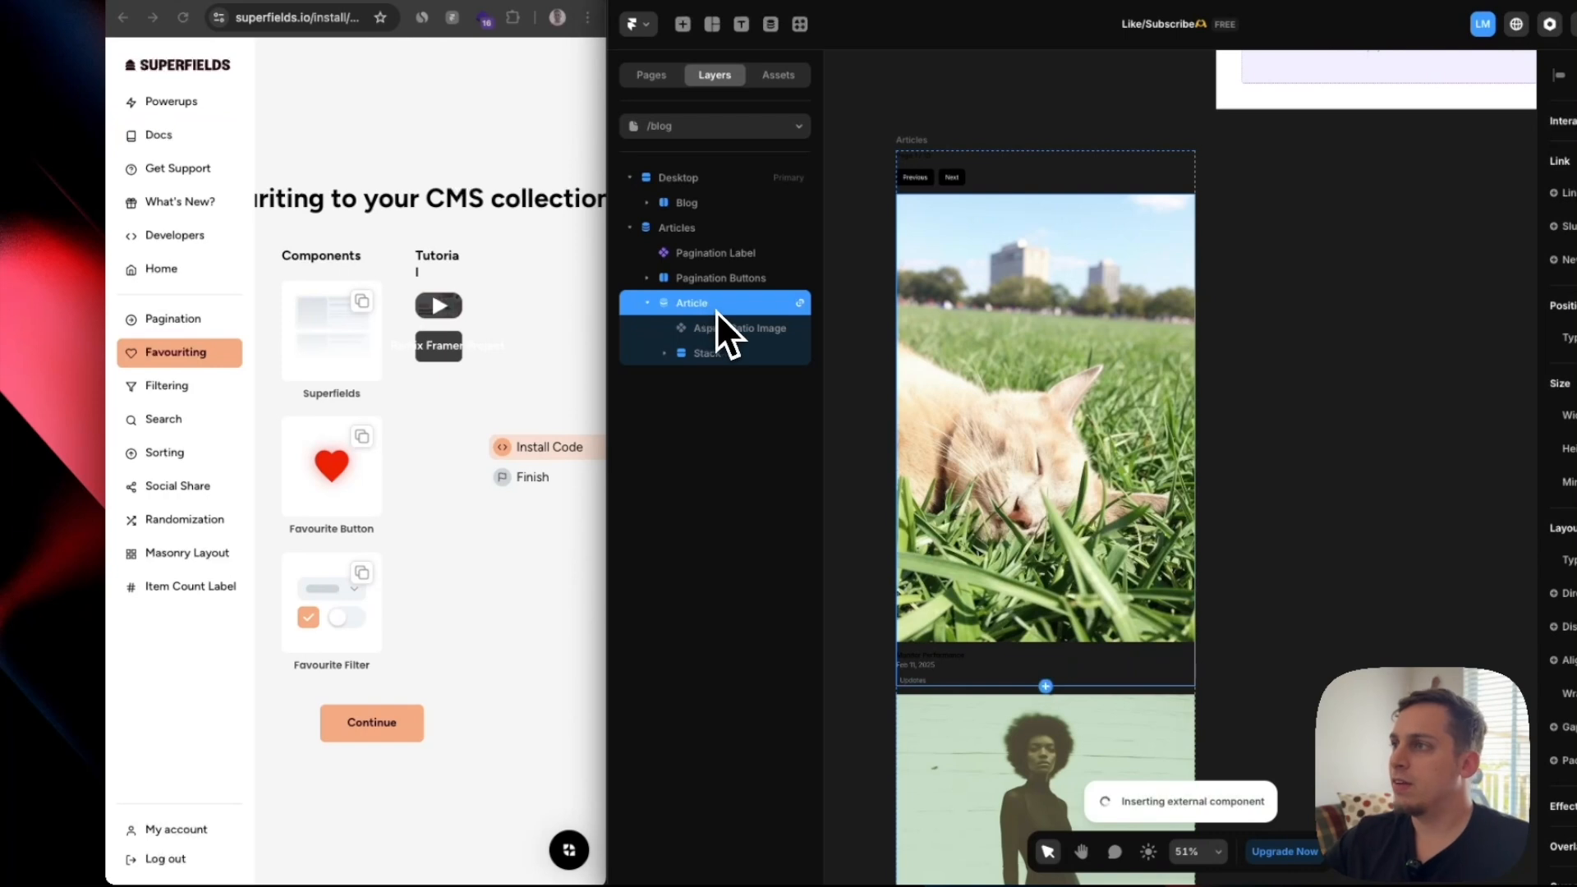
Preview the blog page and test favouriting the Filtering and Organize Your Content articles.
{"action": "scroll", "coordinate": [794, 571], "scroll_direction": "down", "scroll_amount": 3}
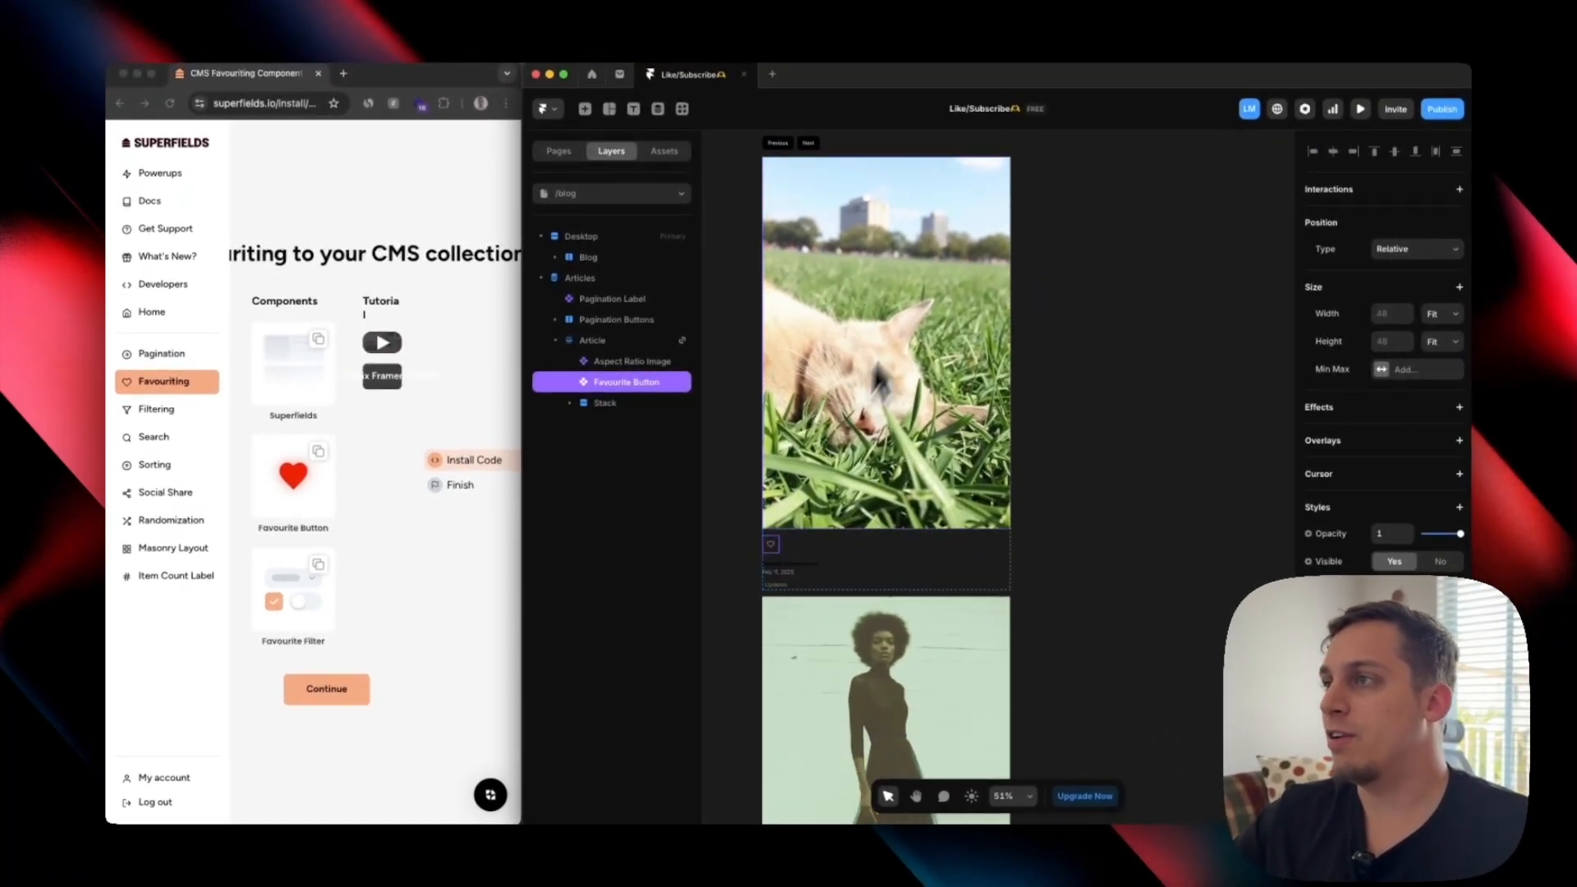
{"action": "scroll", "coordinate": [985, 238], "scroll_direction": "down", "scroll_amount": 5}
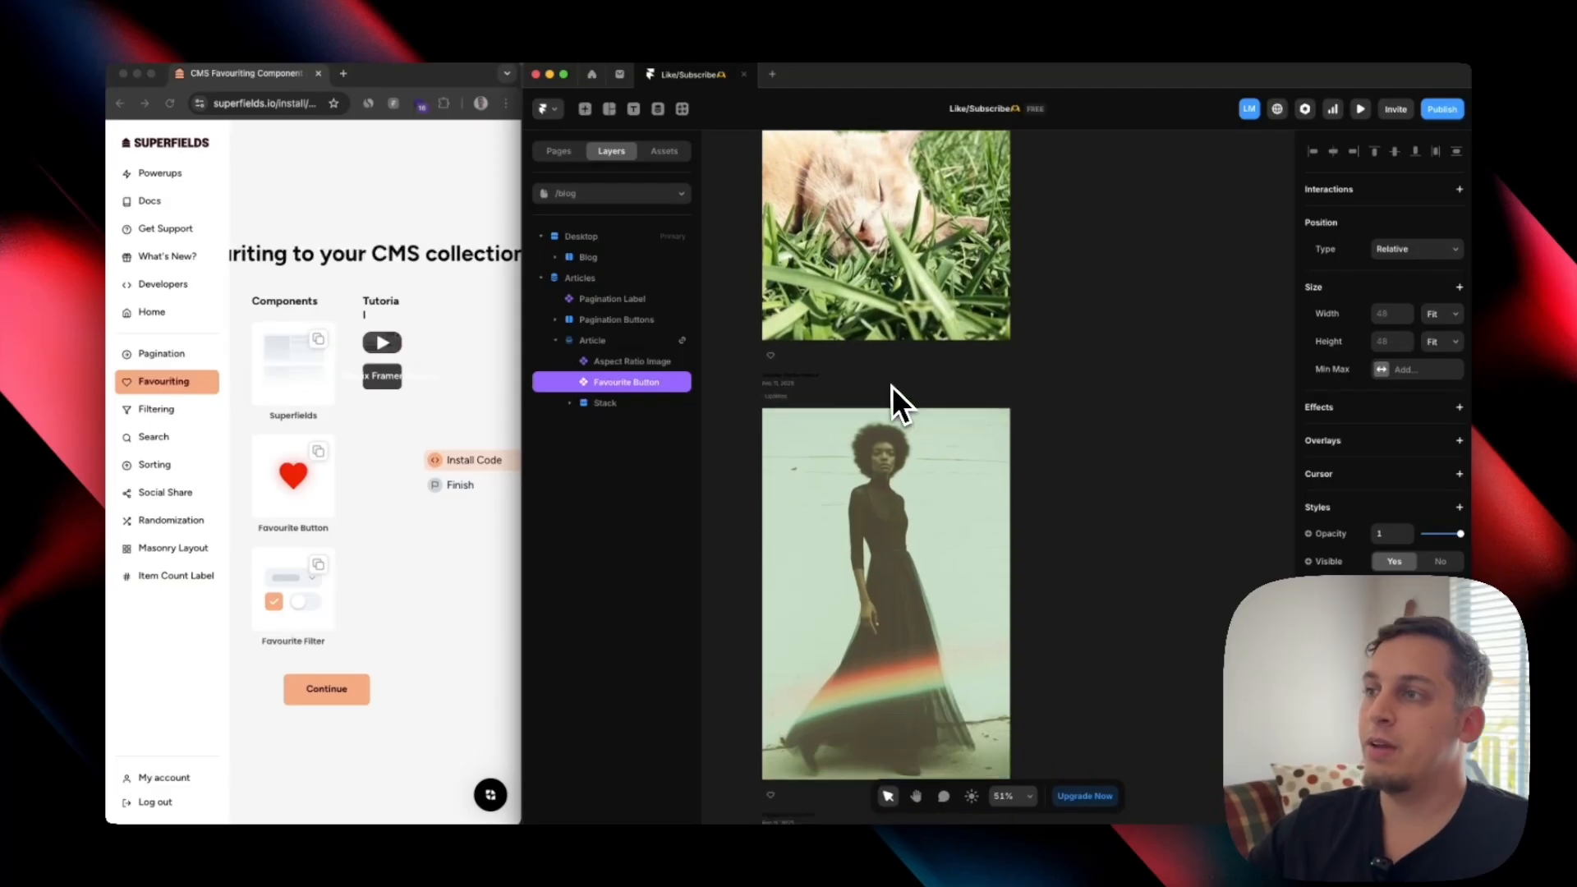
{"action": "scroll", "coordinate": [785, 382], "scroll_direction": "up", "scroll_amount": 6}
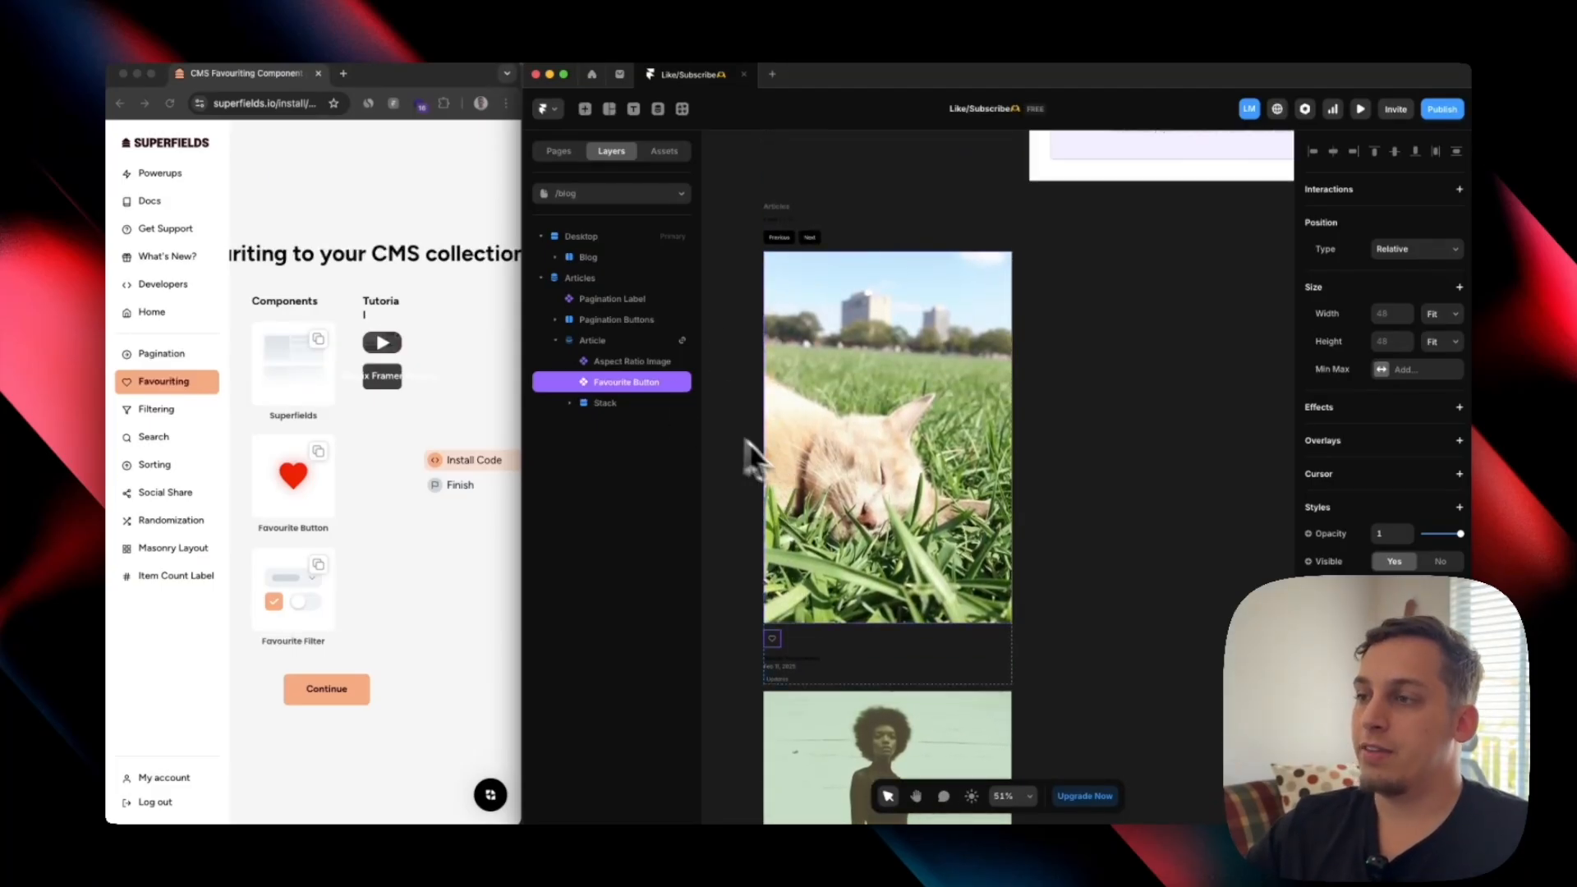
{"action": "scroll", "coordinate": [761, 387], "scroll_direction": "up", "scroll_amount": 10}
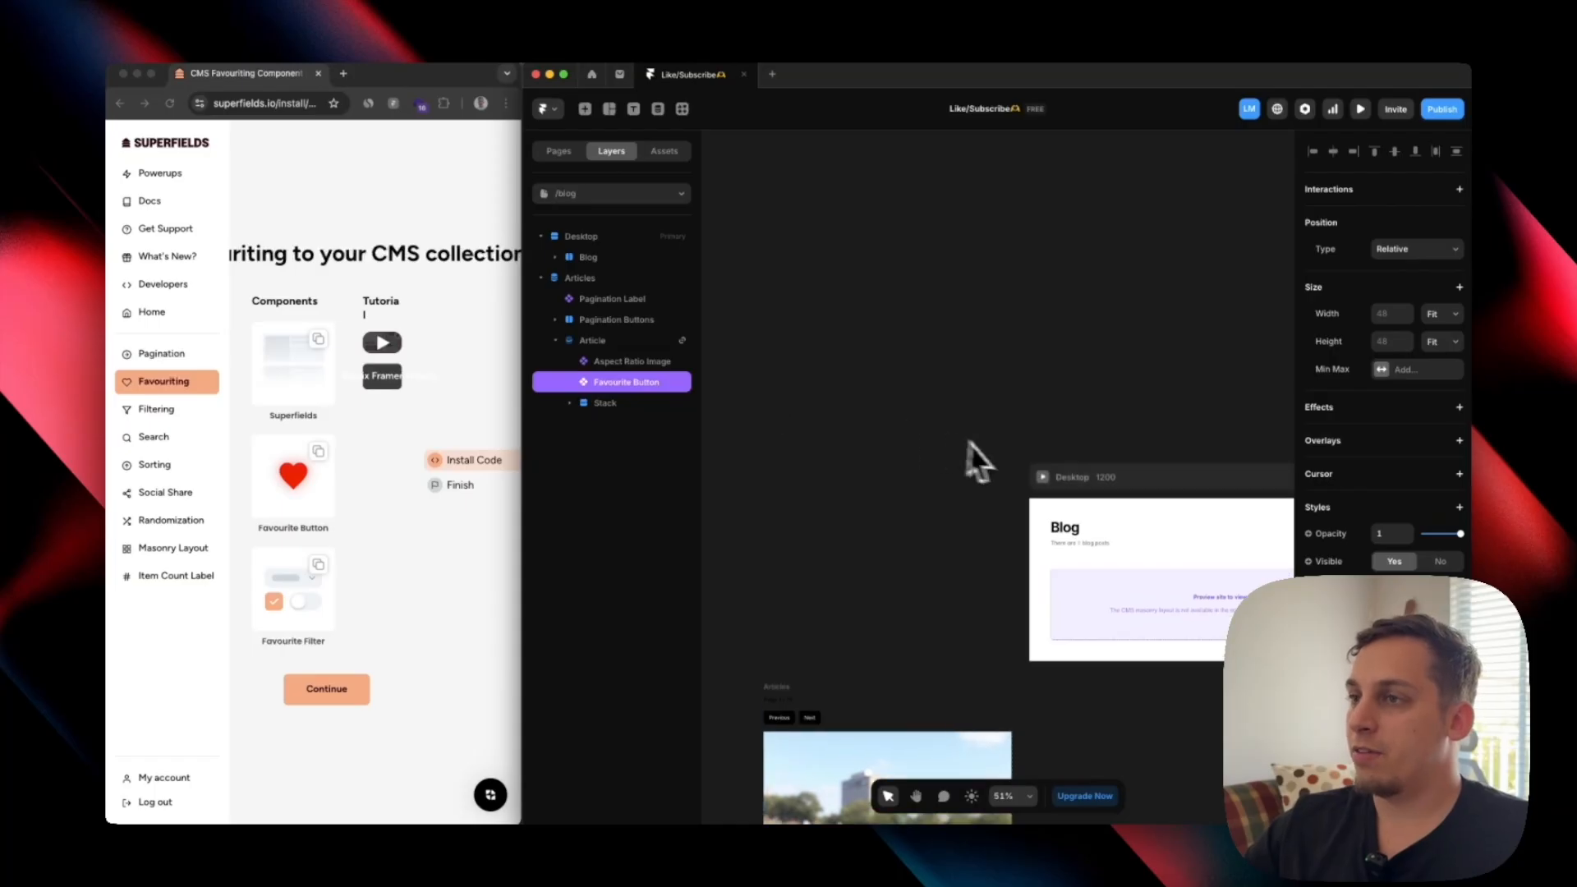
{"action": "scroll", "coordinate": [978, 448], "scroll_direction": "down", "scroll_amount": 2}
{"action": "scroll", "coordinate": [977, 448], "scroll_direction": "right", "scroll_amount": 3}
{"action": "left_click", "coordinate": [922, 383]}
{"action": "scroll", "coordinate": [880, 476], "scroll_direction": "down", "scroll_amount": 10}
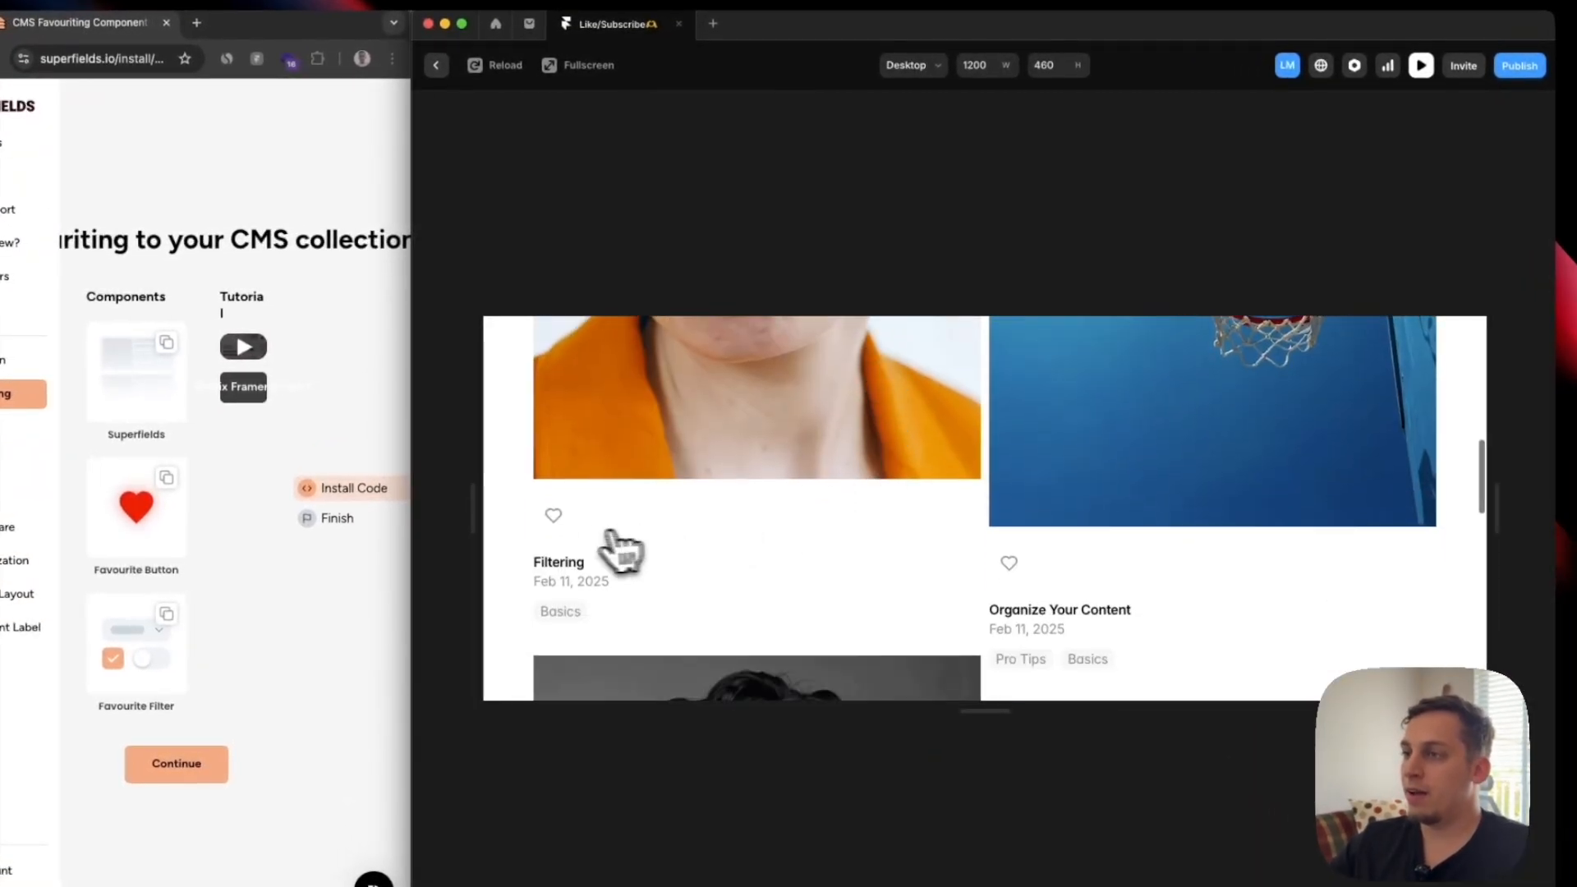
{"action": "left_click", "coordinate": [553, 516]}
{"action": "left_click", "coordinate": [1009, 562]}
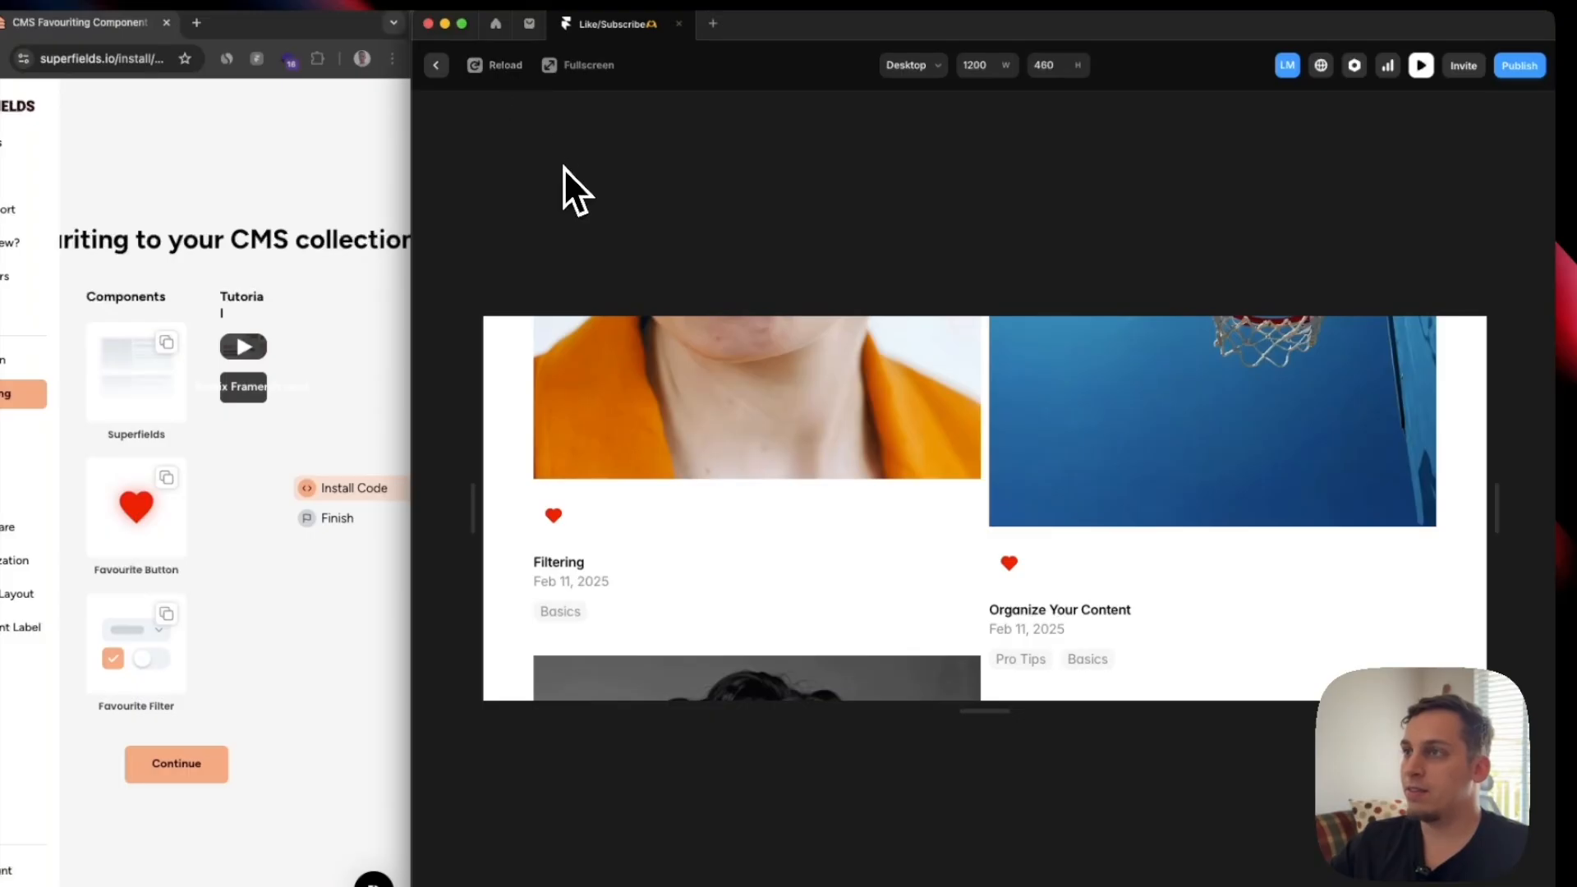
{"action": "scroll", "coordinate": [750, 528], "scroll_direction": "down", "scroll_amount": 8}
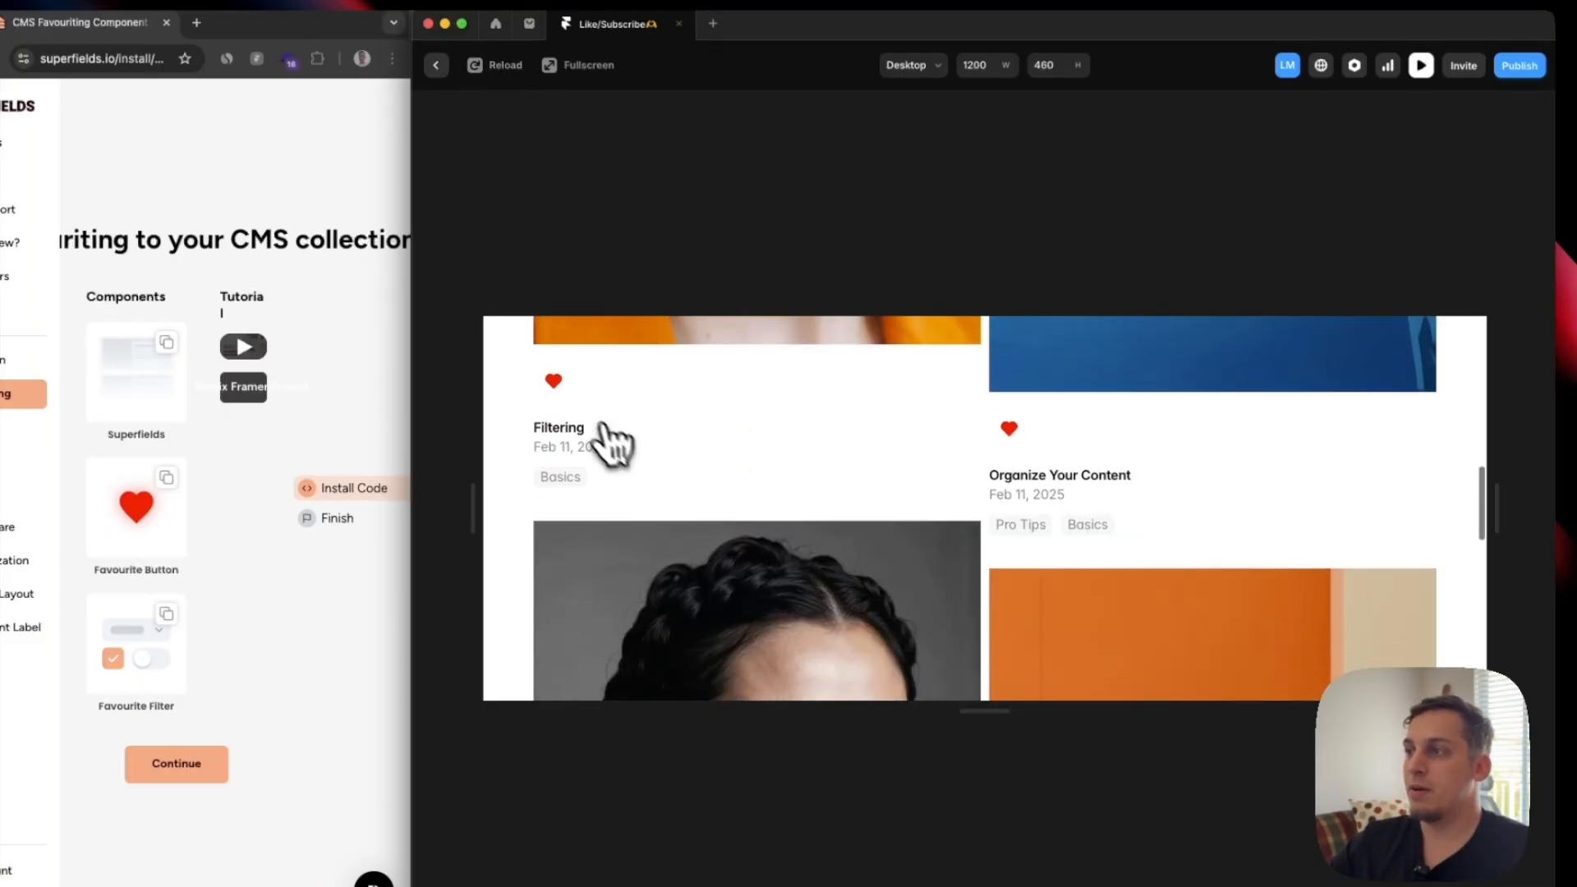
{"action": "scroll", "coordinate": [593, 442], "scroll_direction": "down", "scroll_amount": 1}
{"action": "scroll", "coordinate": [555, 567], "scroll_direction": "up", "scroll_amount": 10}
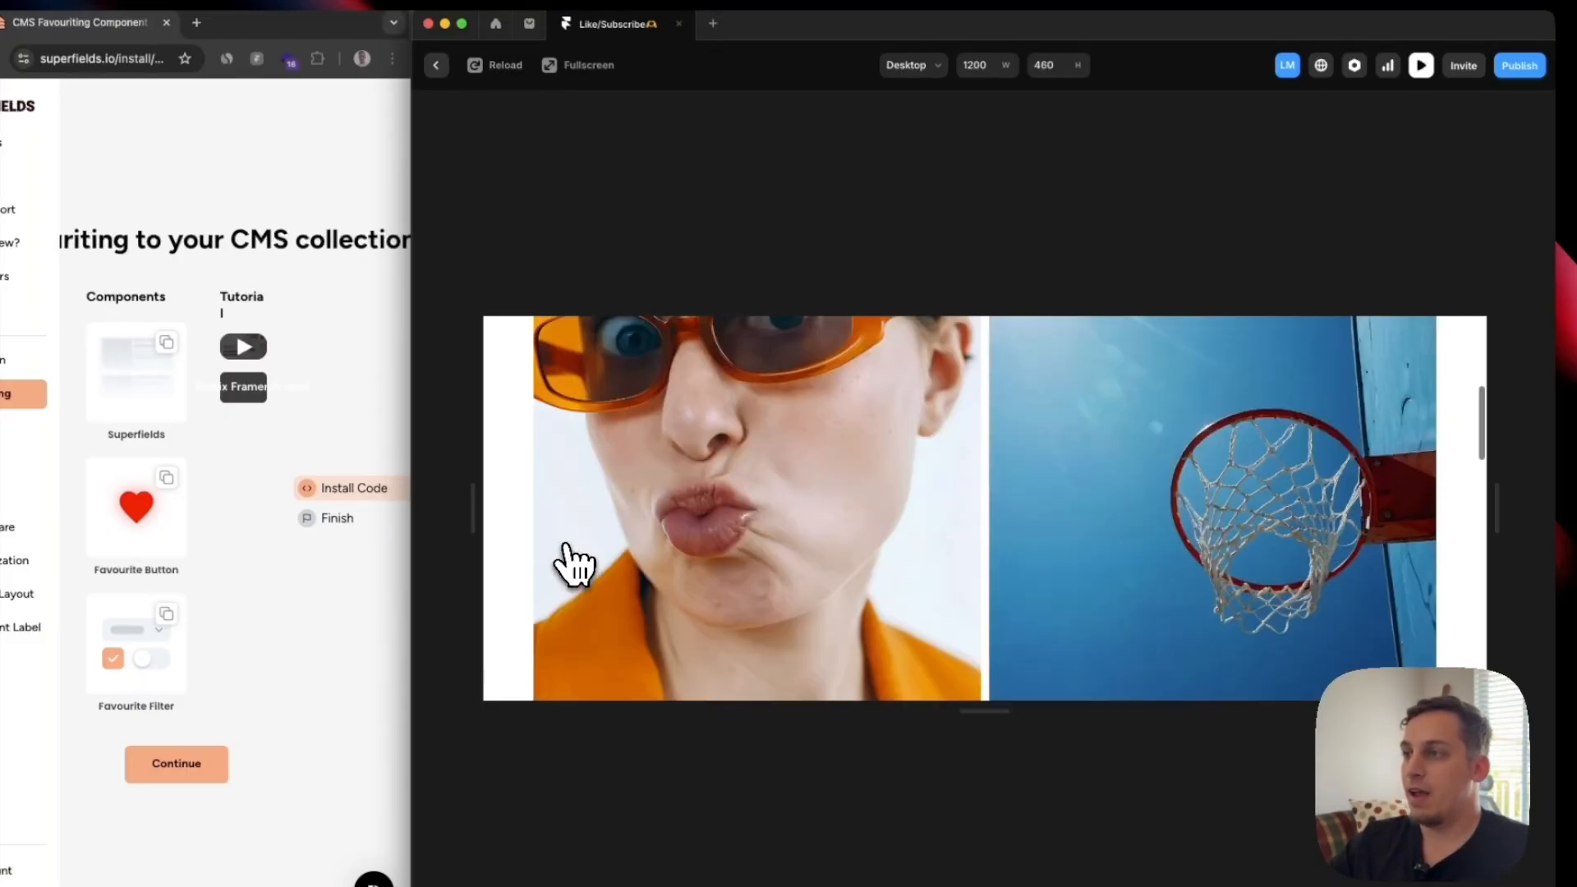
Favourite the Filtering article in the preview, enlarge the preview height to check the list, and return to the editor.
{"action": "scroll", "coordinate": [564, 563], "scroll_direction": "down", "scroll_amount": 6}
{"action": "left_click", "coordinate": [554, 433]}
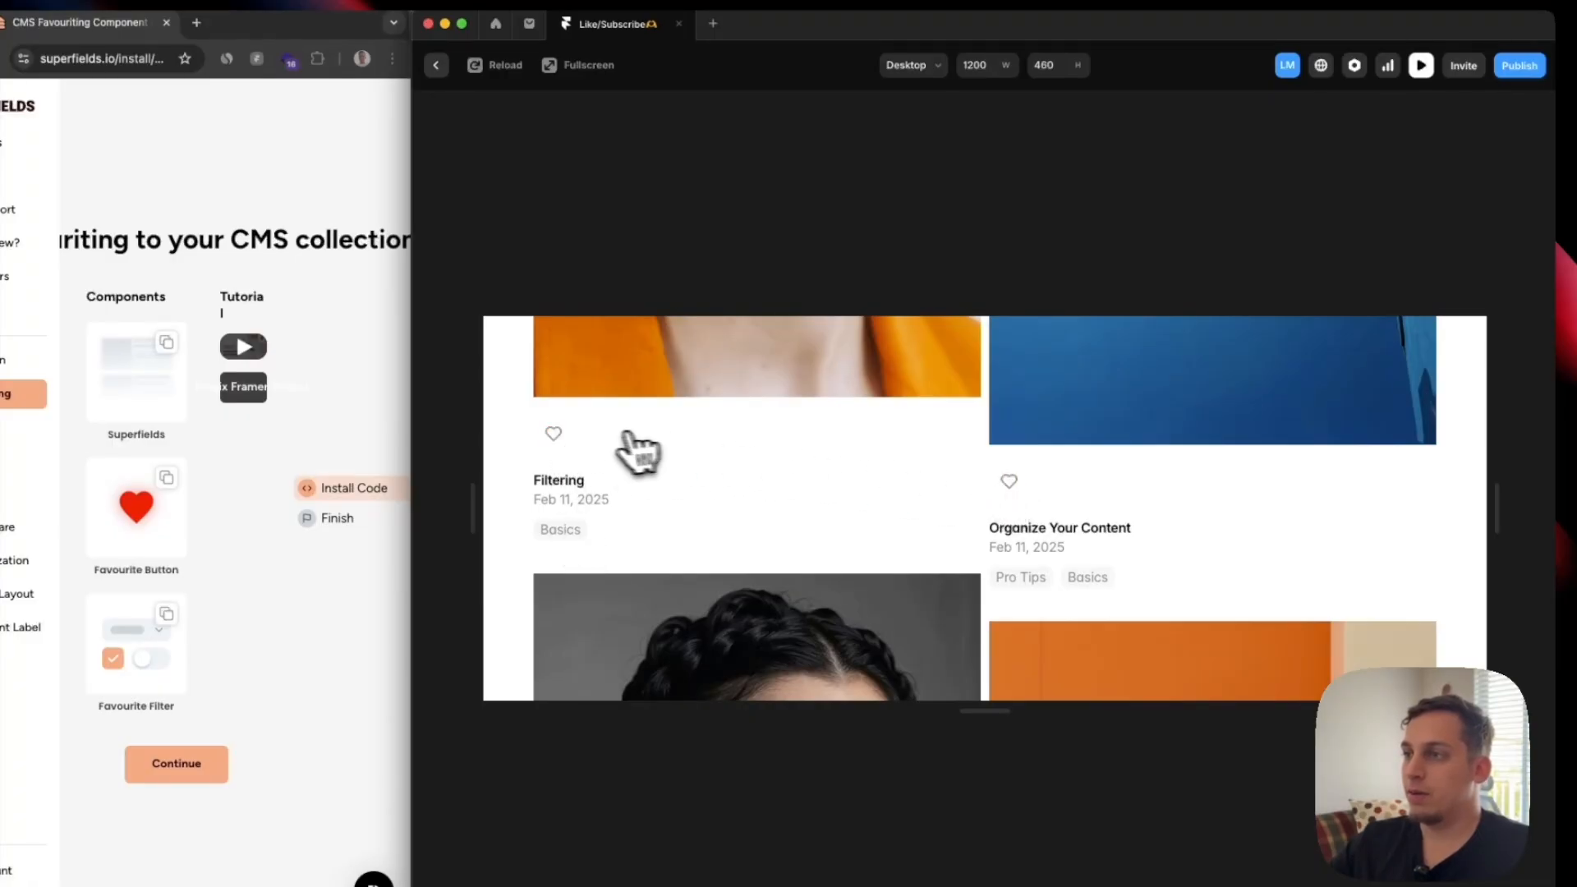
{"action": "scroll", "coordinate": [575, 448], "scroll_direction": "up", "scroll_amount": 10}
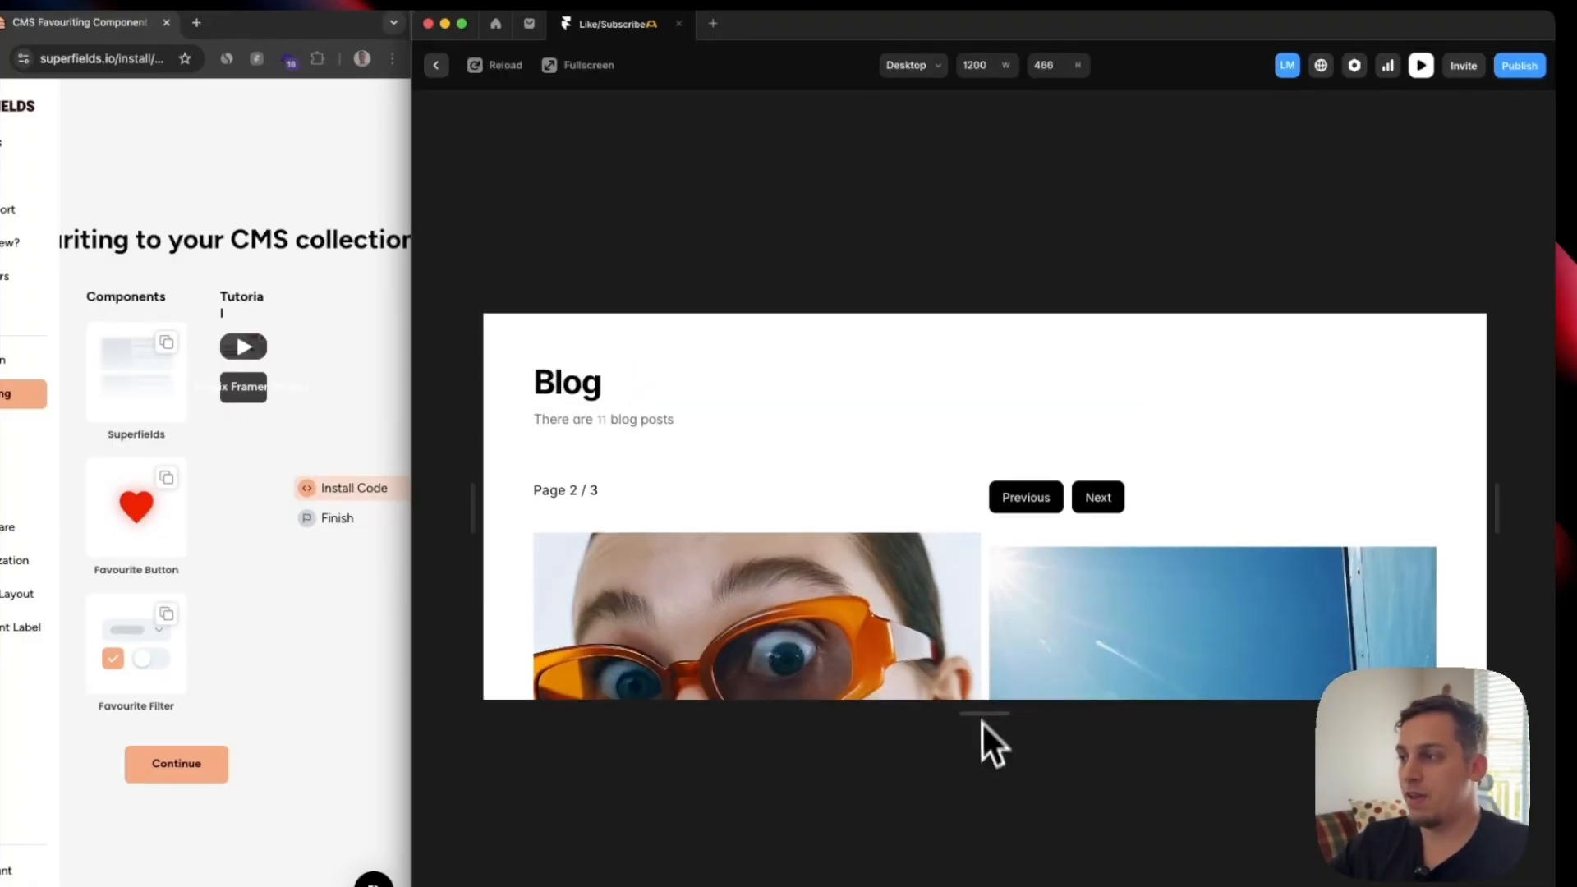
{"action": "left_click_drag", "start_coordinate": [983, 714], "coordinate": [985, 886]}
{"action": "scroll", "coordinate": [923, 739], "scroll_direction": "down", "scroll_amount": 10}
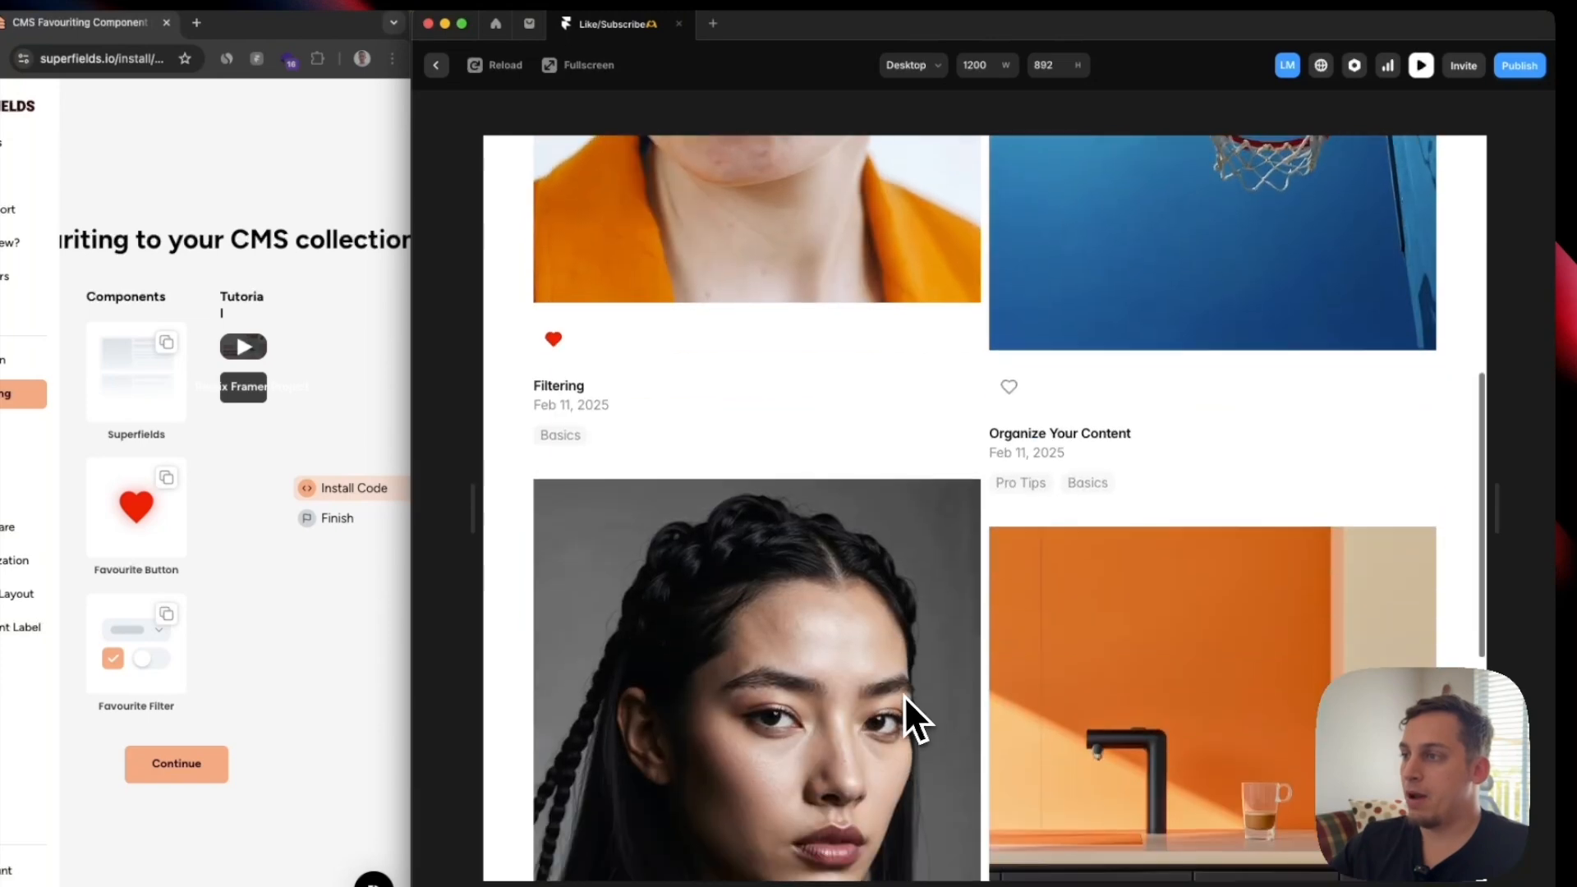
{"action": "scroll", "coordinate": [901, 694], "scroll_direction": "down", "scroll_amount": 2}
{"action": "scroll", "coordinate": [902, 690], "scroll_direction": "up", "scroll_amount": 10}
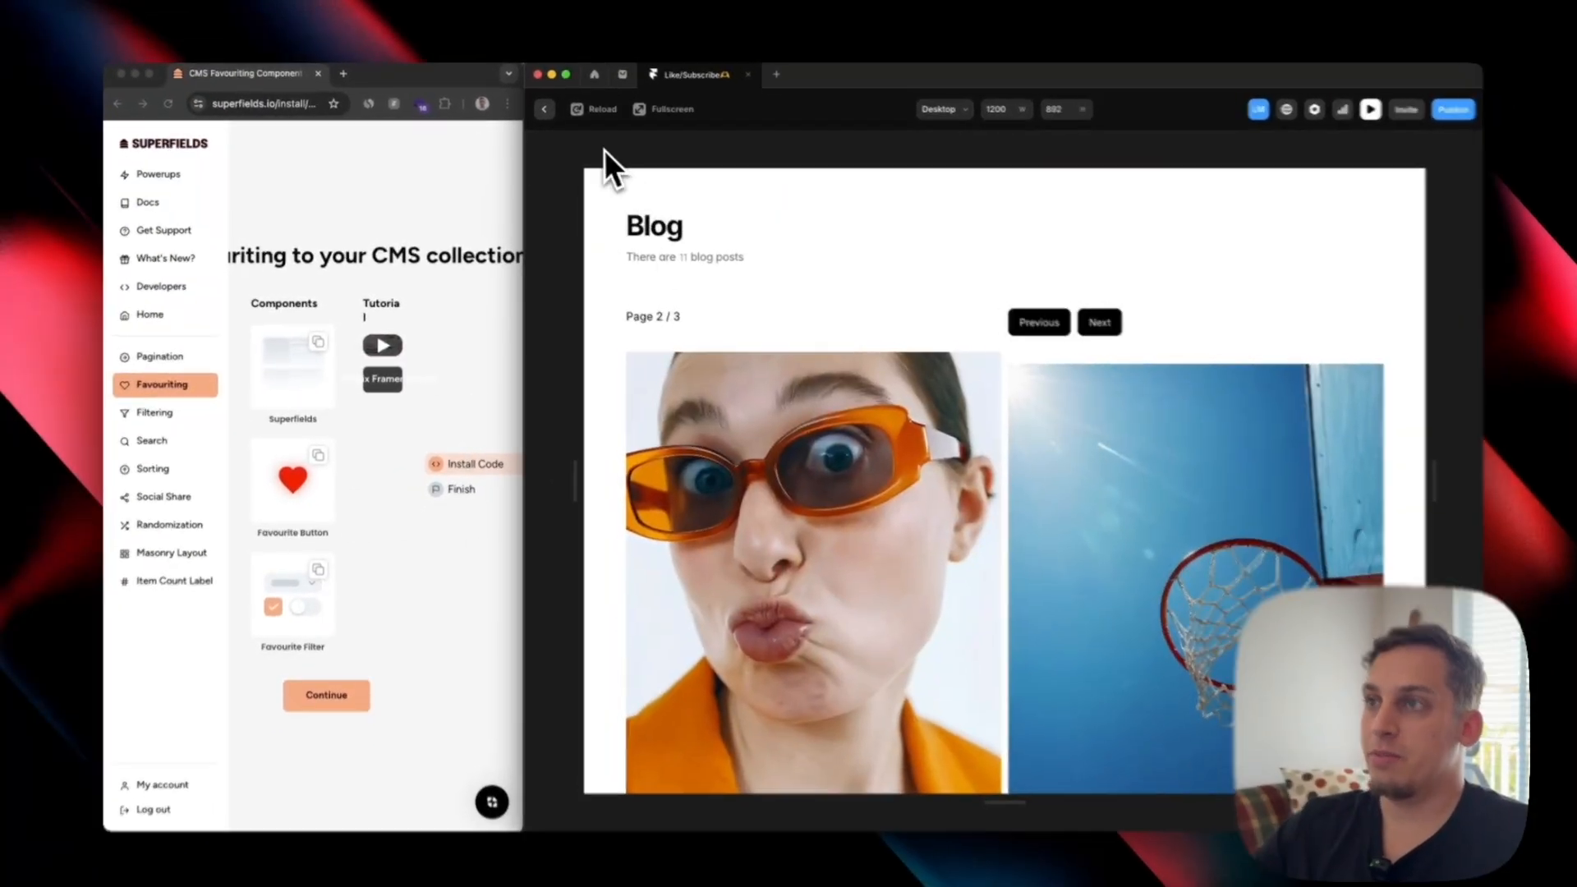
{"action": "left_click", "coordinate": [544, 109]}
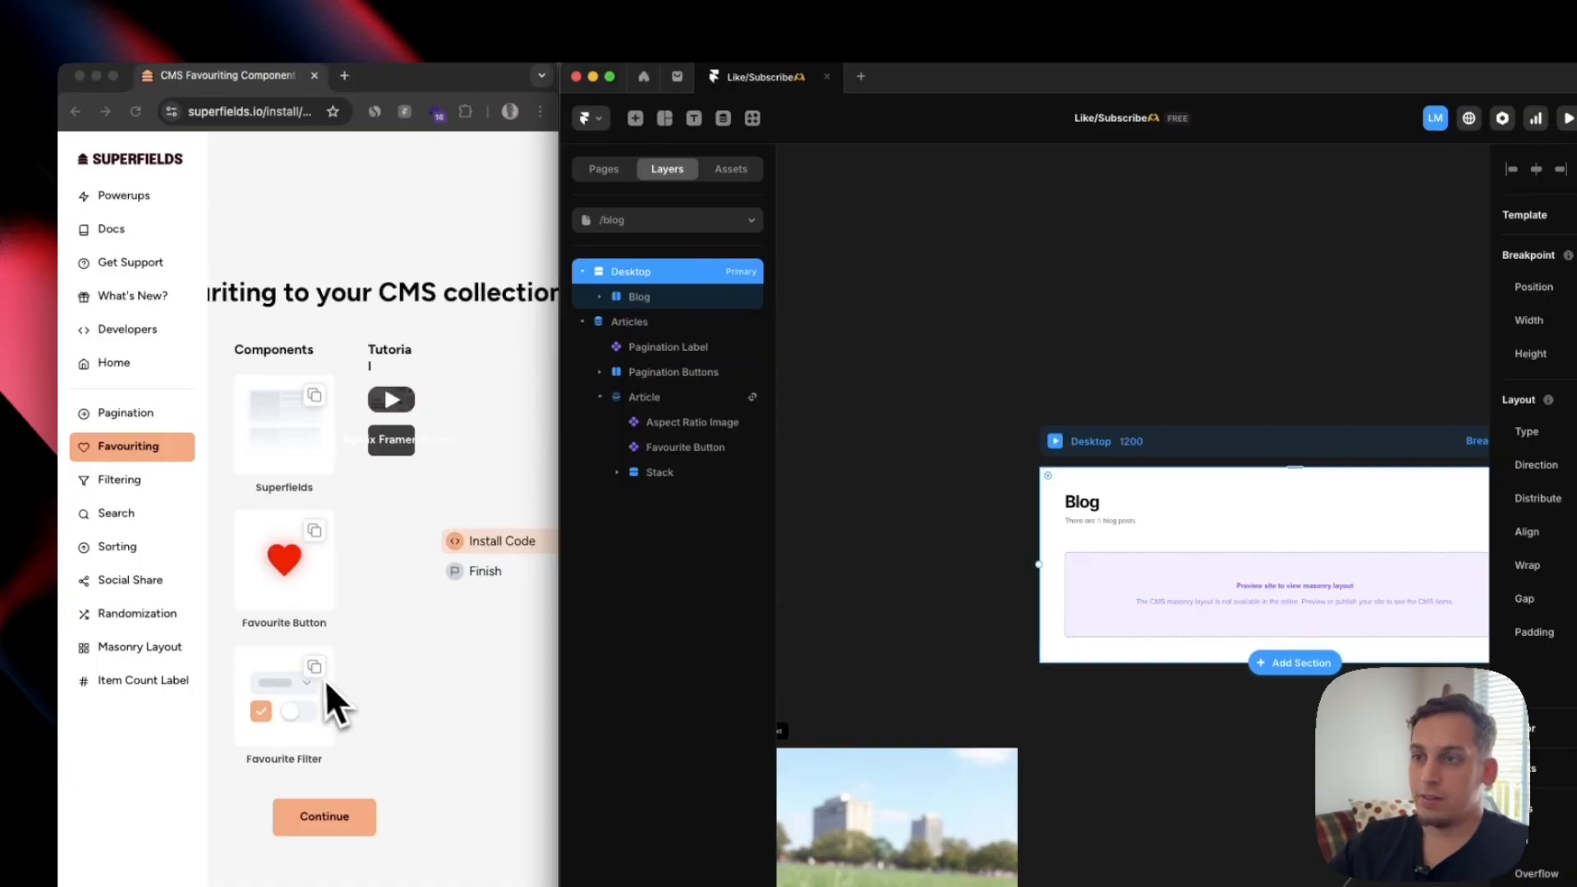
Copy the Favourite Filter component from the Superfields Favouriting page and place it at the start of the Articles list.
{"action": "left_click", "coordinate": [329, 678]}
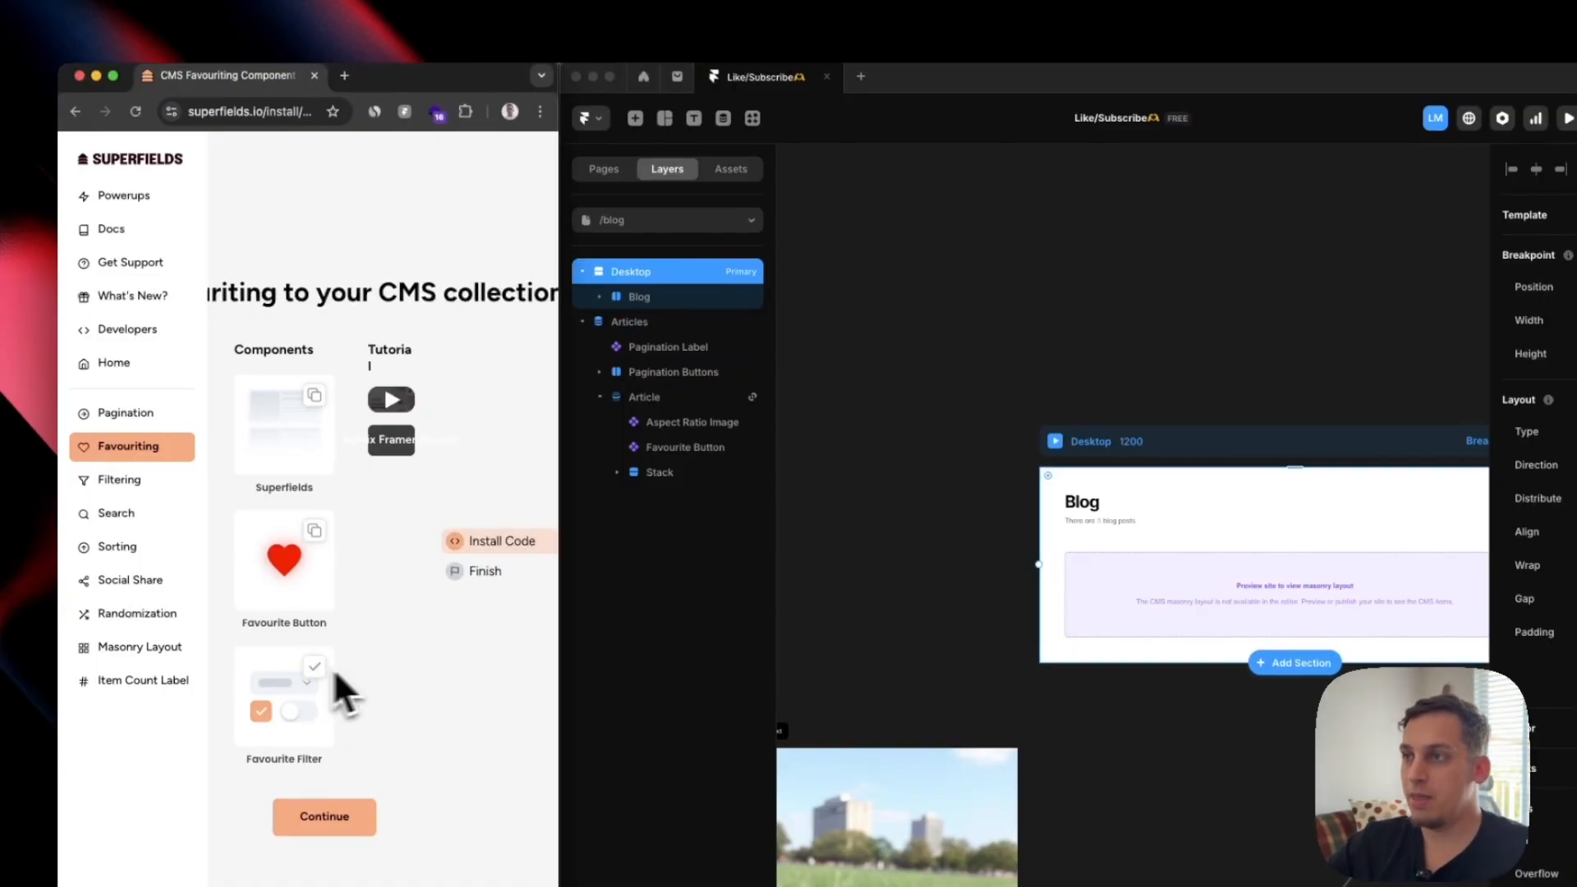
{"action": "left_click", "coordinate": [628, 333]}
{"action": "left_click", "coordinate": [626, 328]}
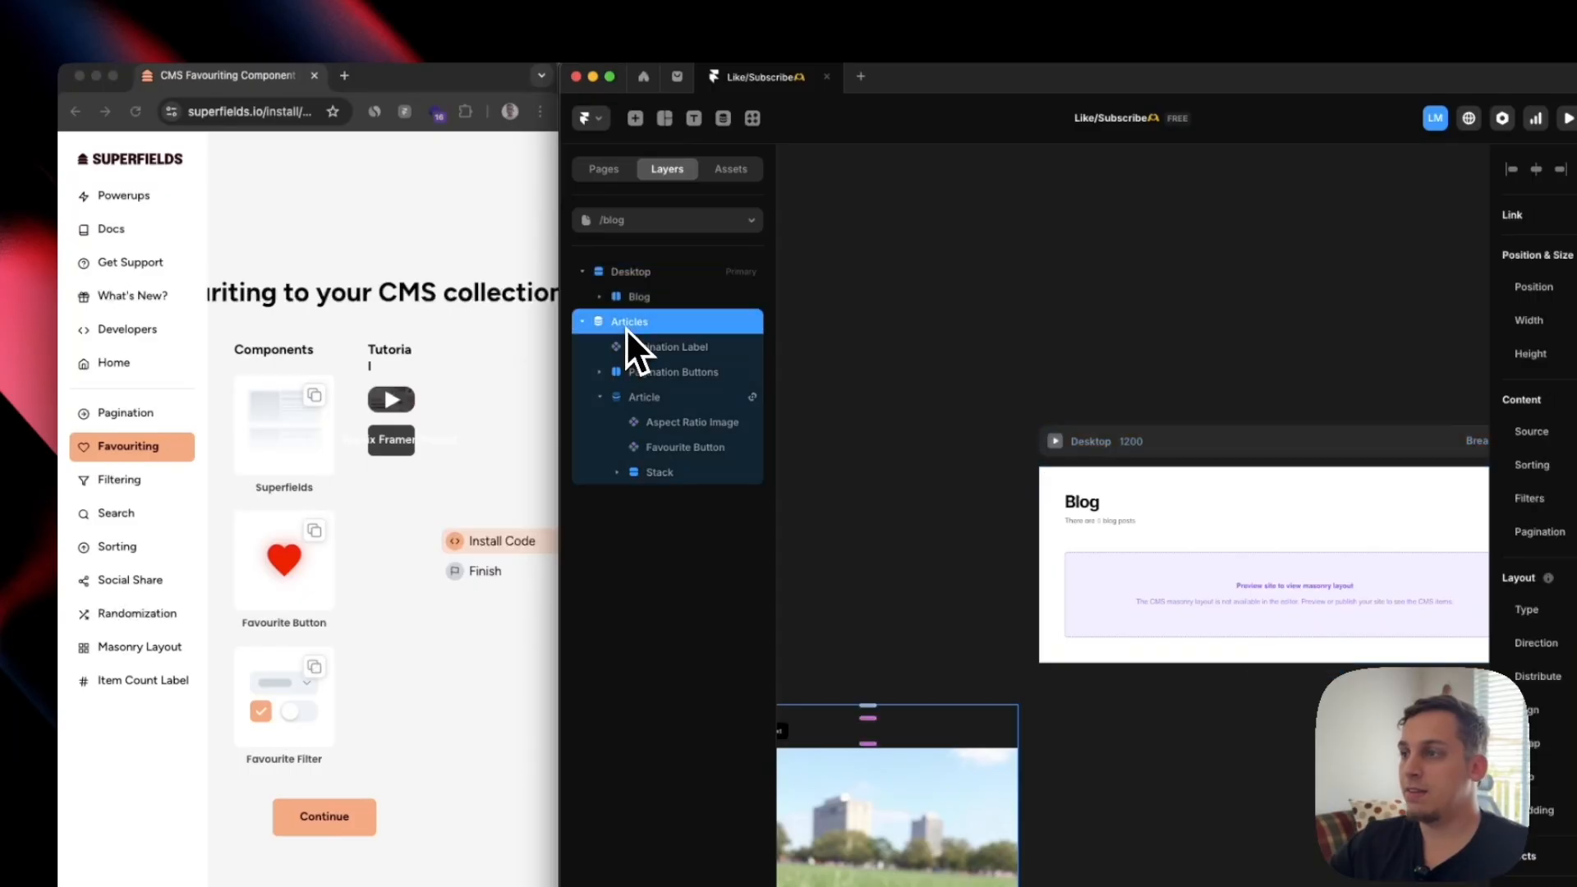
{"action": "scroll", "coordinate": [830, 405], "scroll_direction": "left", "scroll_amount": 5}
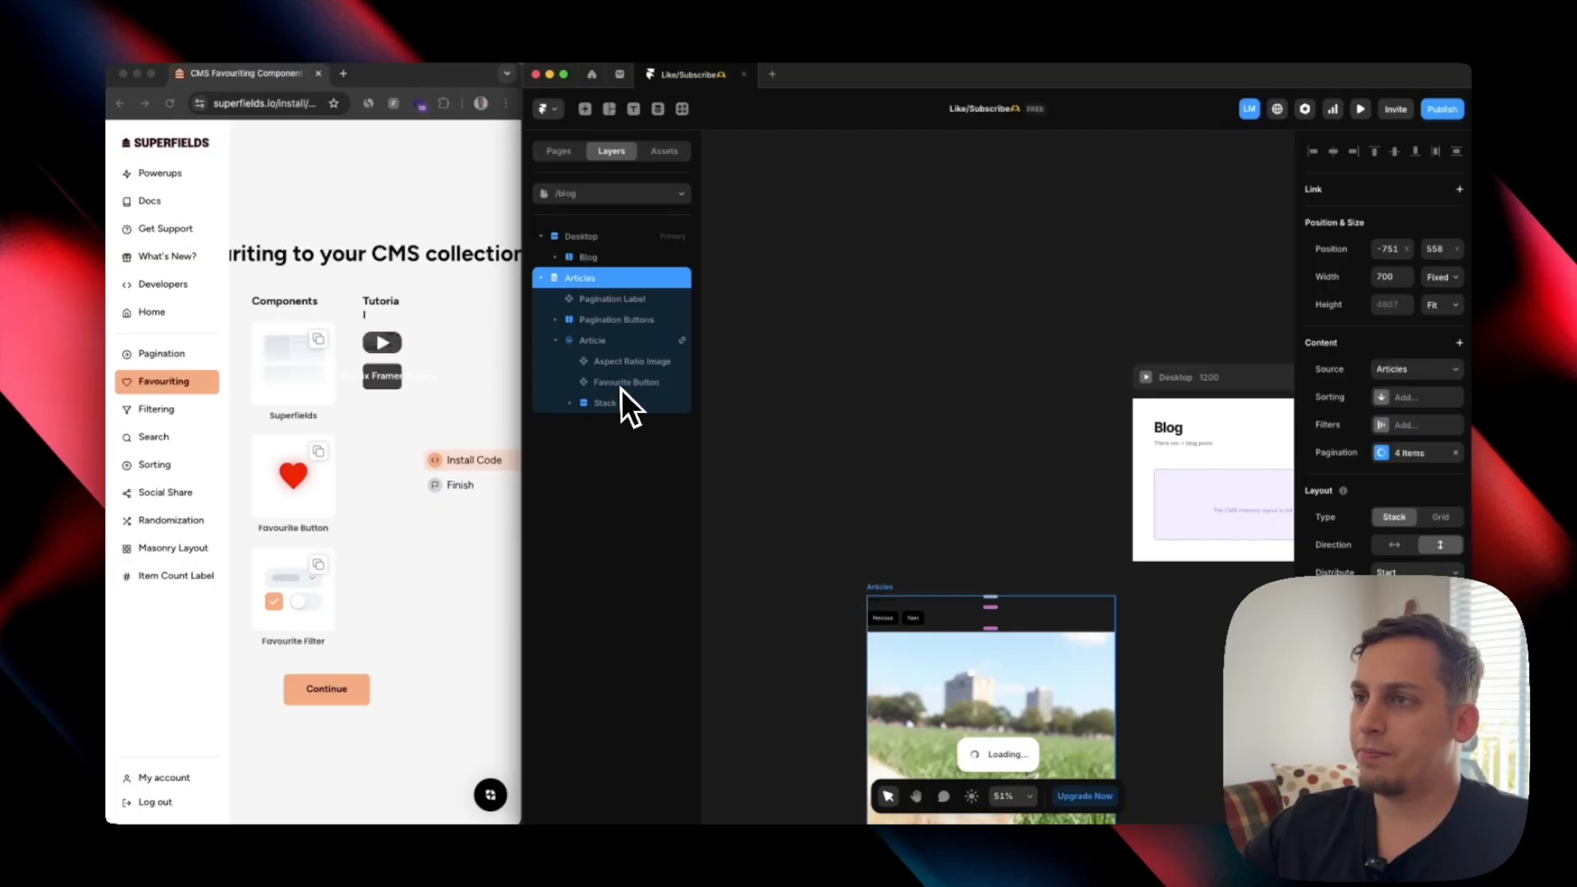
{"action": "left_click_drag", "start_coordinate": [659, 422], "coordinate": [625, 275]}
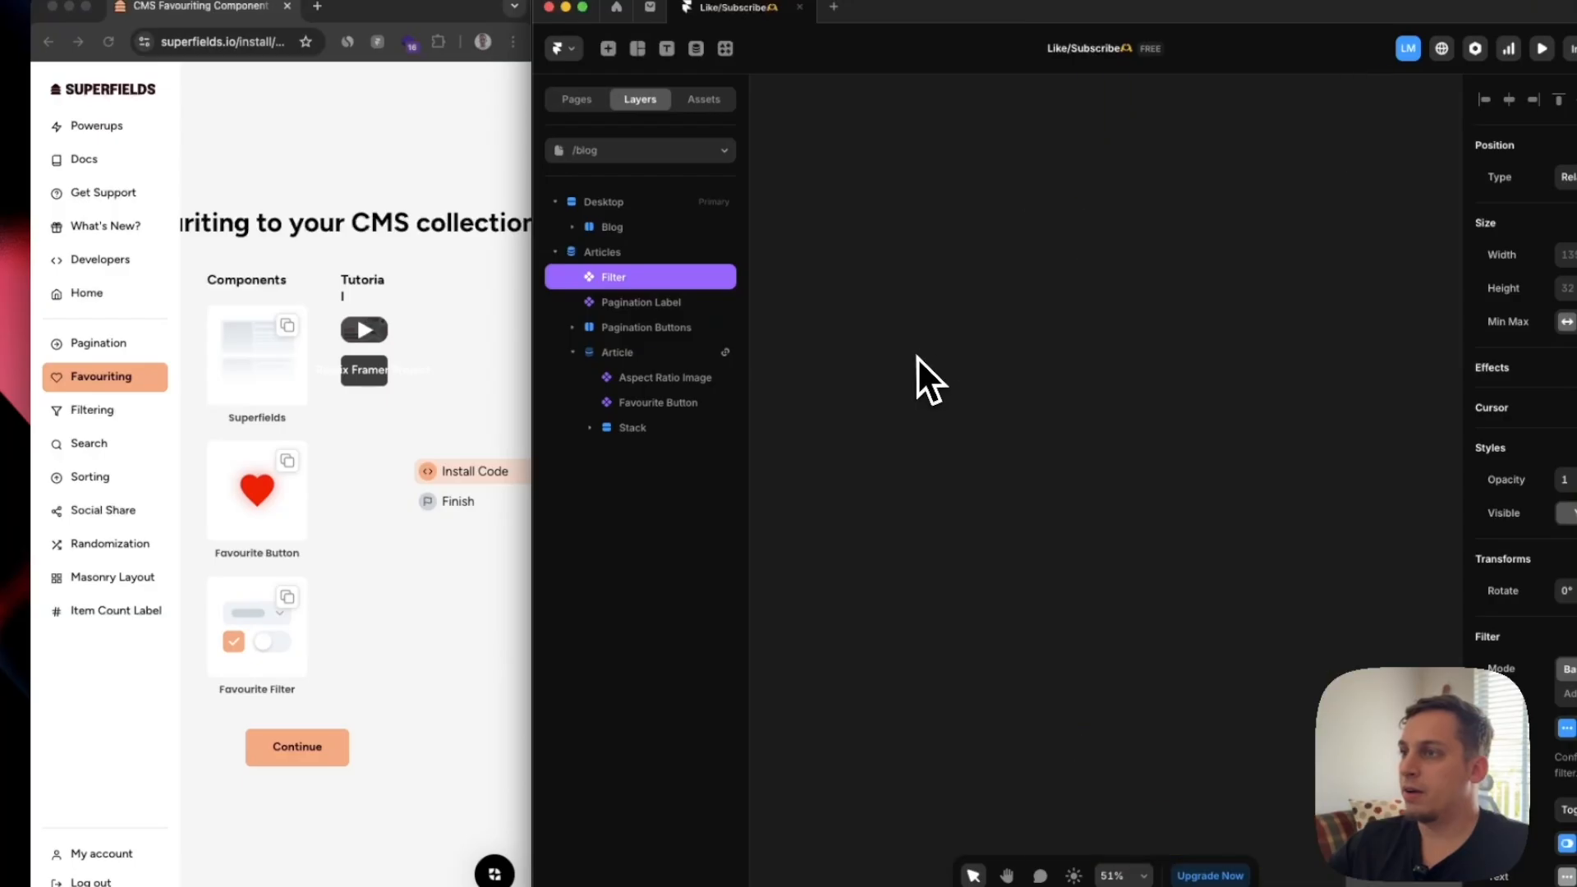
Move the favourites Filter layer between Pagination Buttons and Article in the Articles list.
{"action": "scroll", "coordinate": [915, 355], "scroll_direction": "down", "scroll_amount": 7}
{"action": "scroll", "coordinate": [1043, 399], "scroll_direction": "down", "scroll_amount": 3}
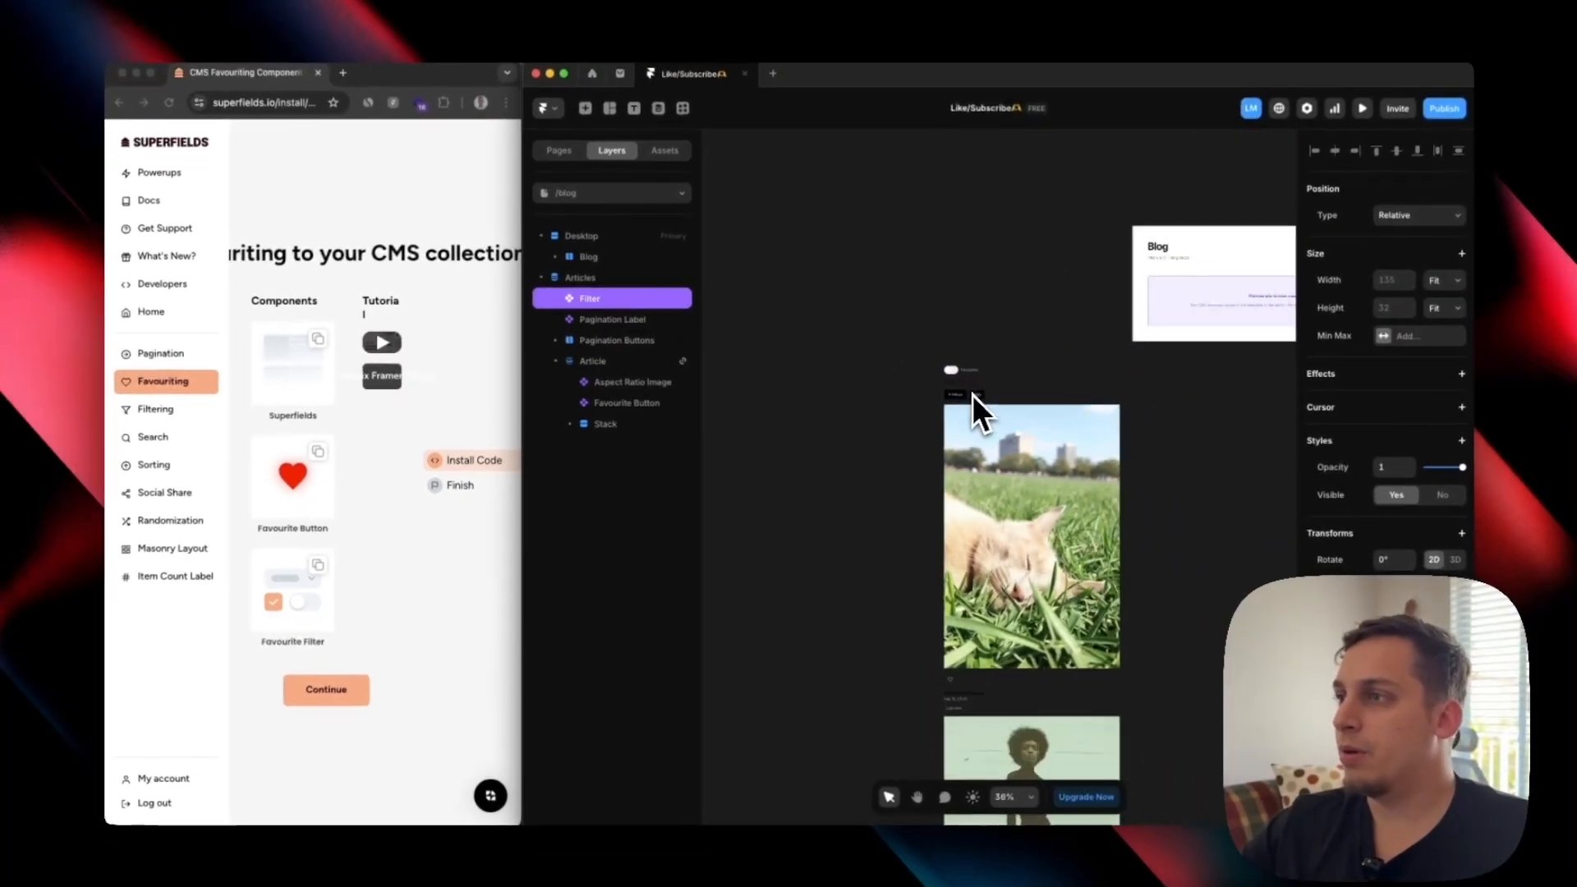
{"action": "scroll", "coordinate": [972, 394], "scroll_direction": "up", "scroll_amount": 5}
{"action": "scroll", "coordinate": [953, 398], "scroll_direction": "up", "scroll_amount": 2}
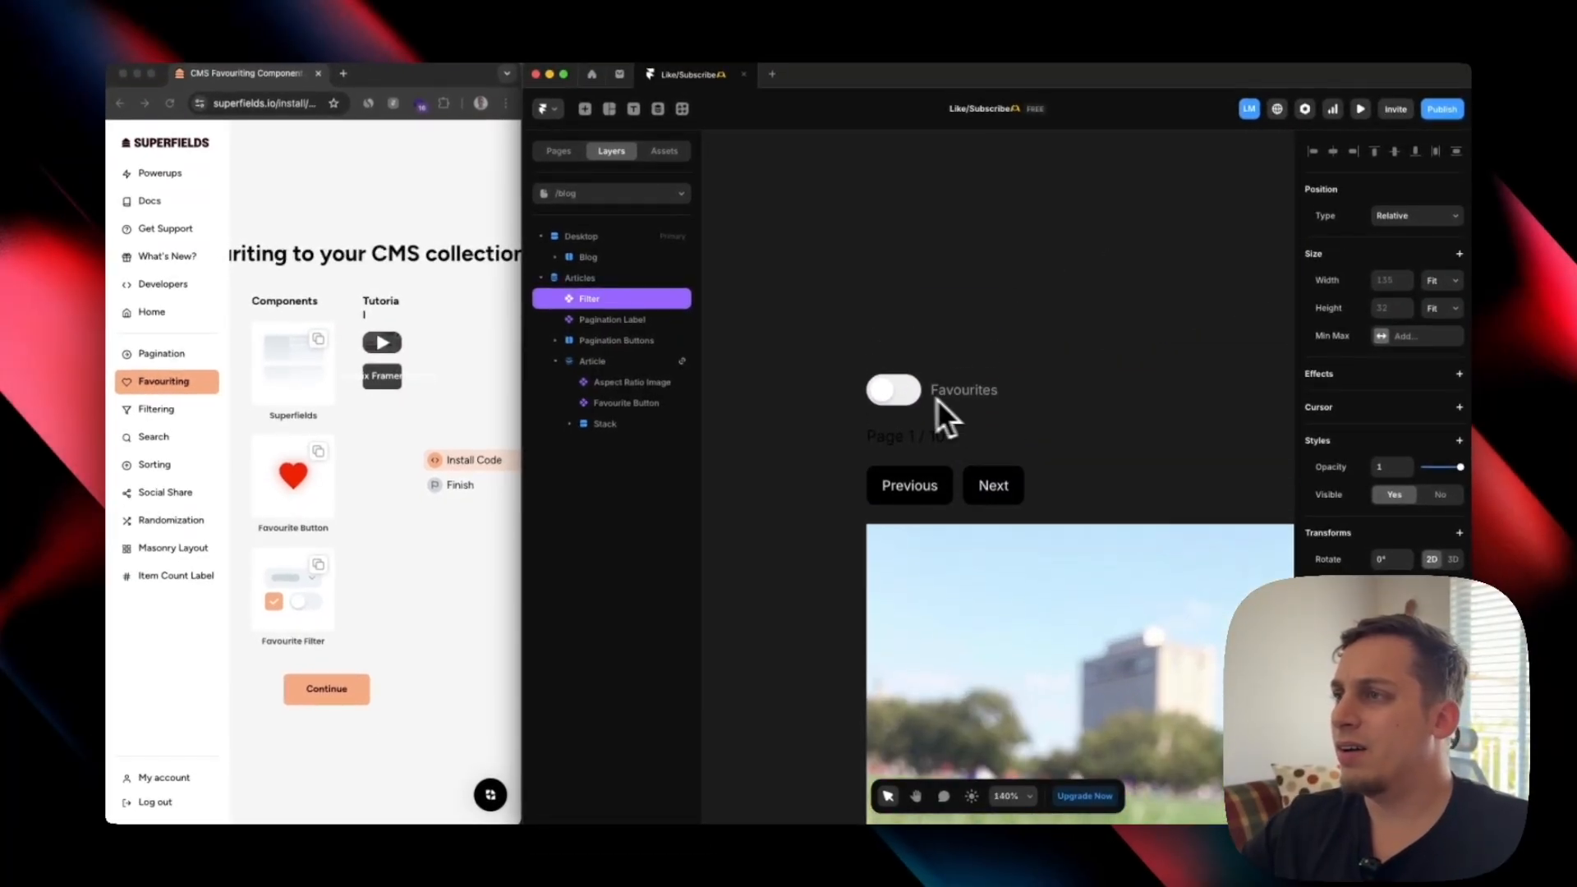
{"action": "left_click_drag", "start_coordinate": [625, 298], "coordinate": [612, 341]}
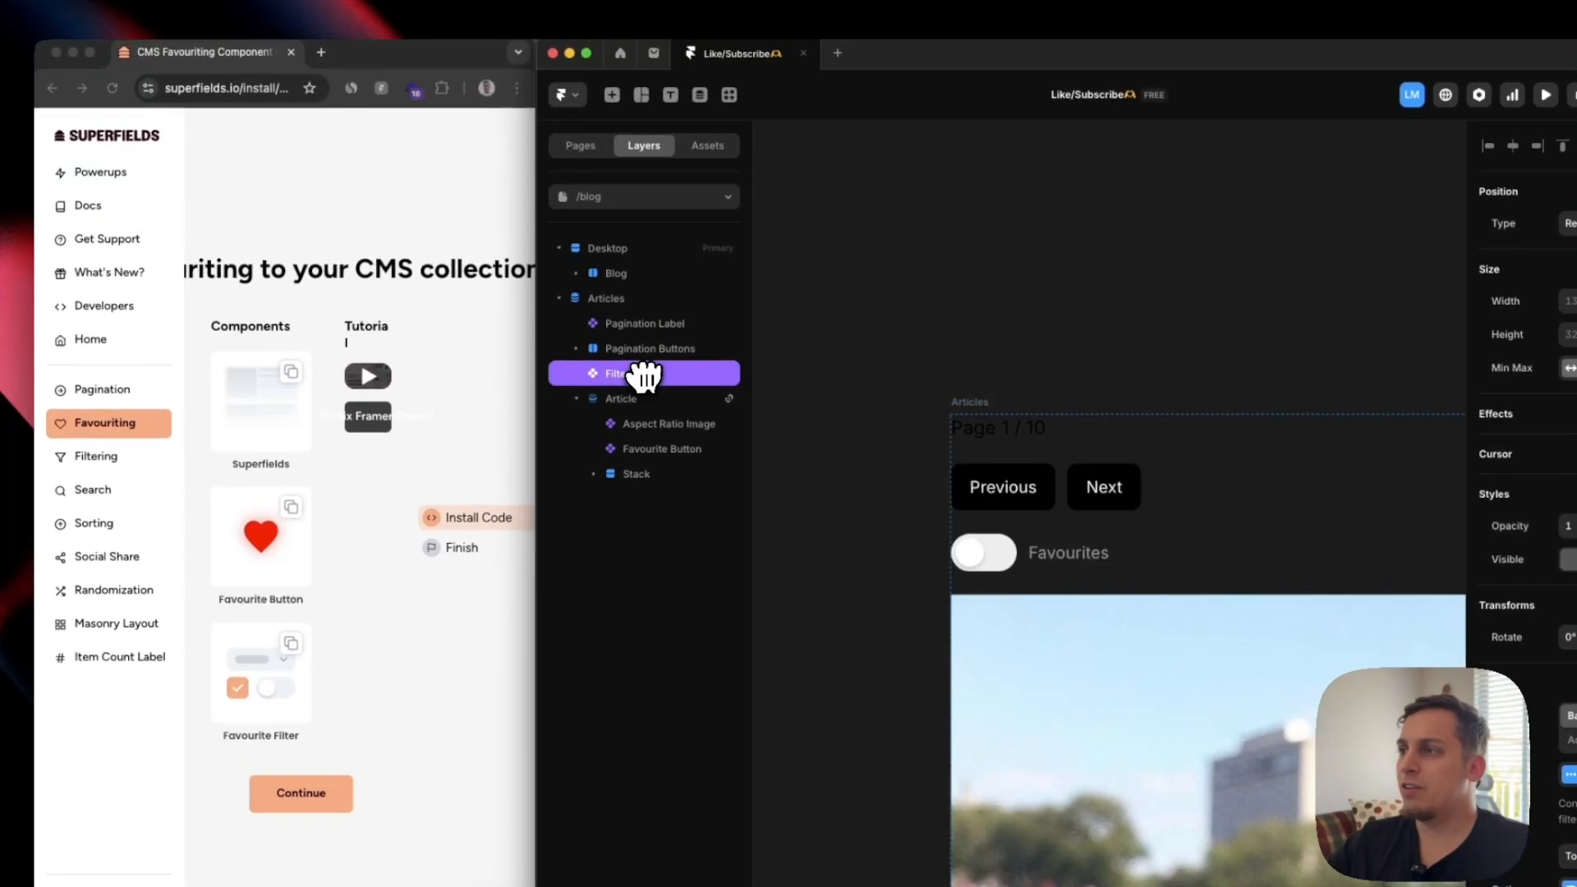
Inspect the Setup options of the favourites Filter, including what it filters by.
{"action": "scroll", "coordinate": [901, 419], "scroll_direction": "right", "scroll_amount": 5}
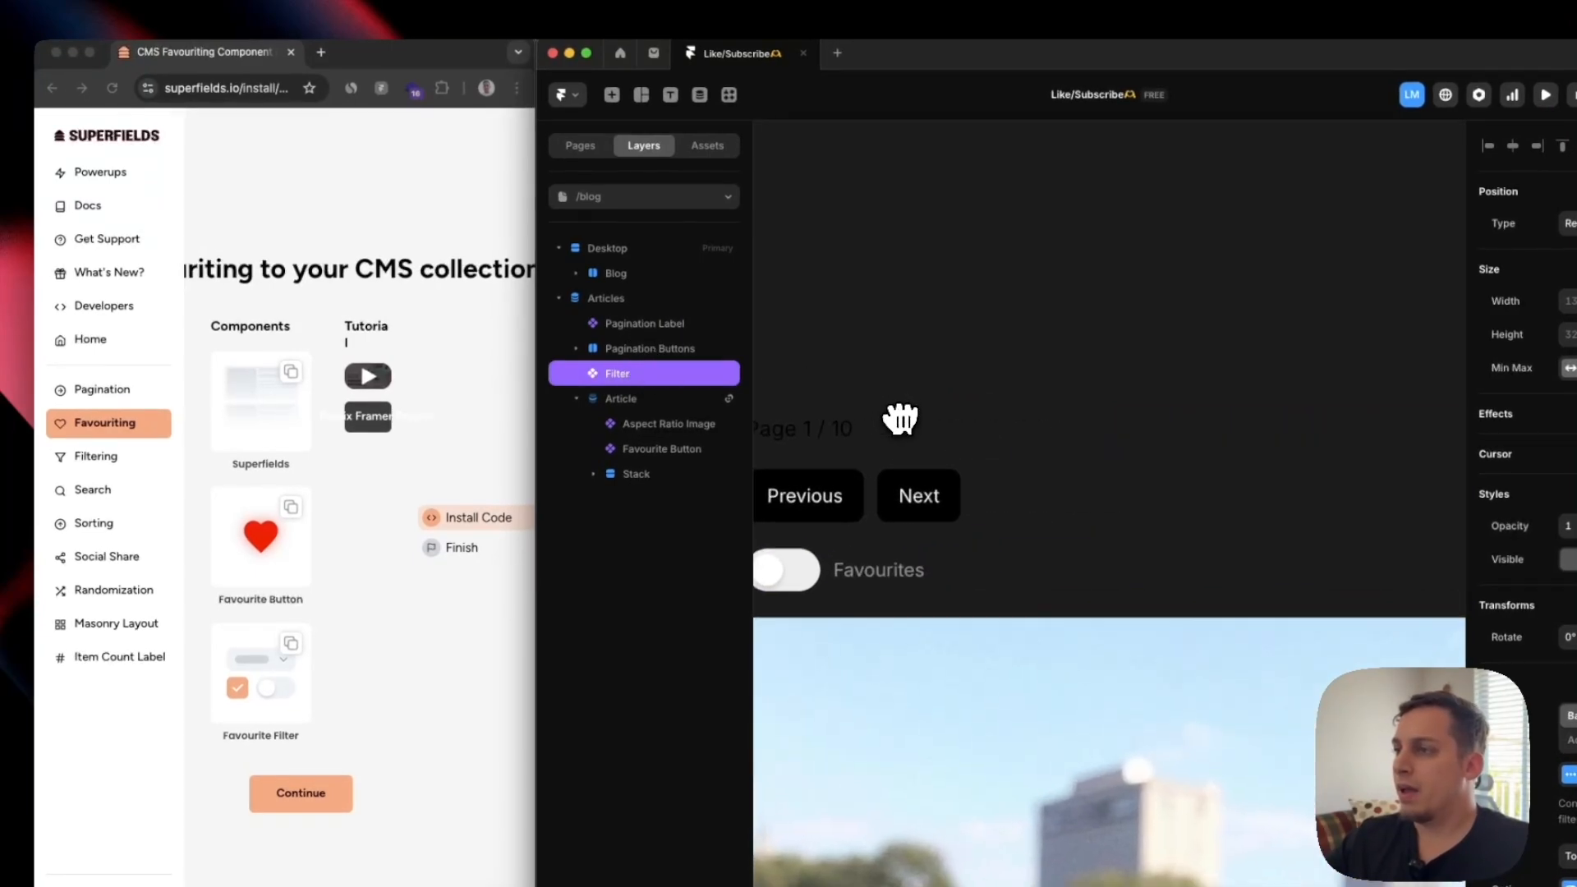
{"action": "scroll", "coordinate": [1556, 706], "scroll_direction": "down", "scroll_amount": 2}
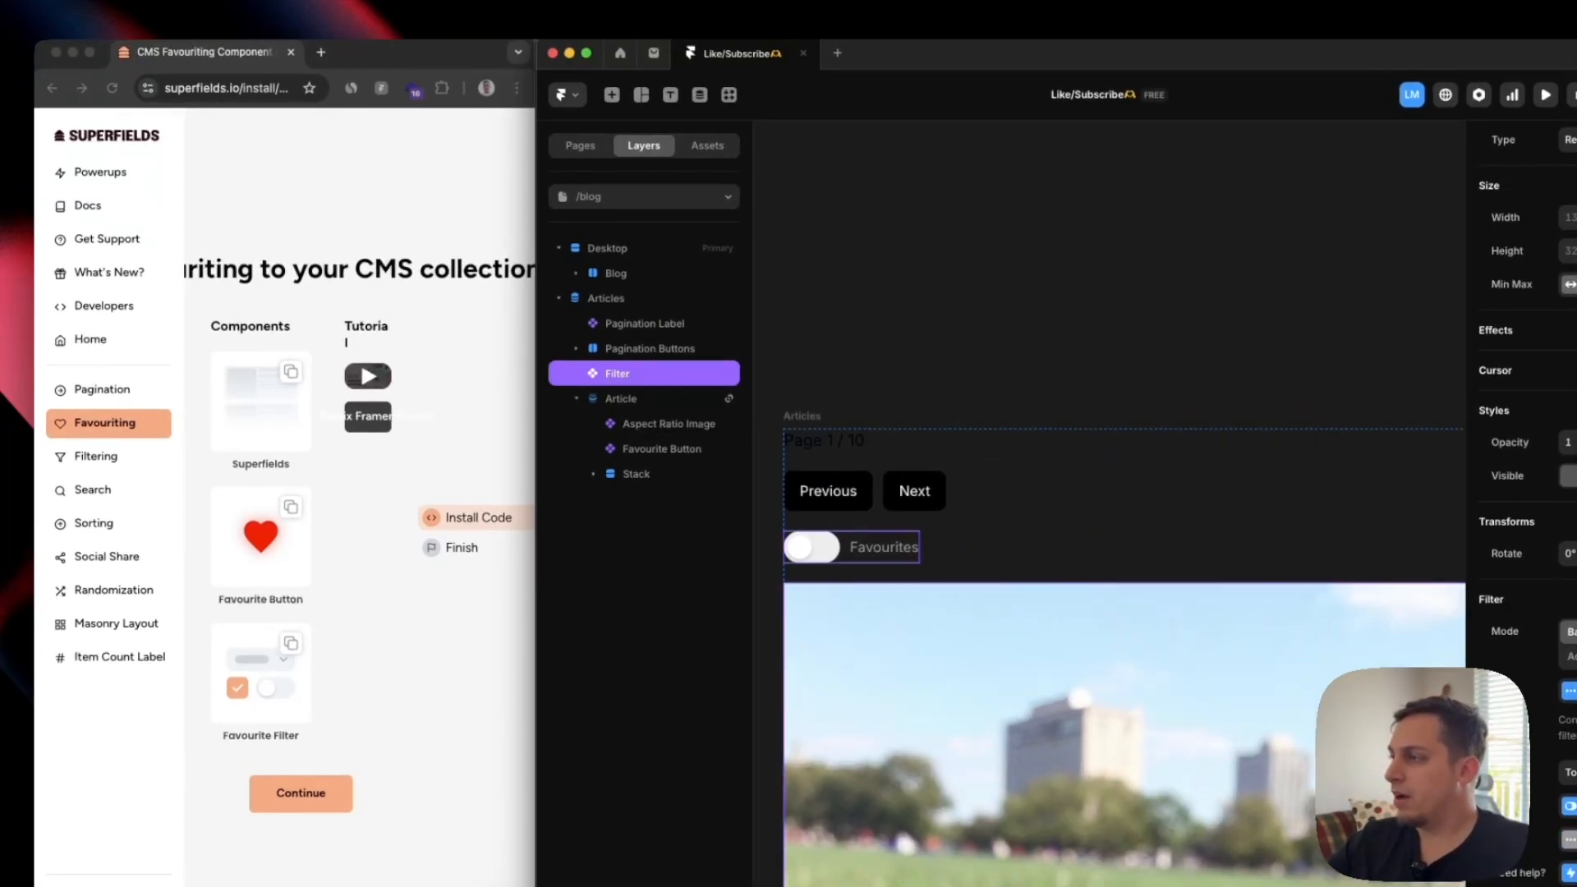
{"action": "left_click", "coordinate": [1569, 694]}
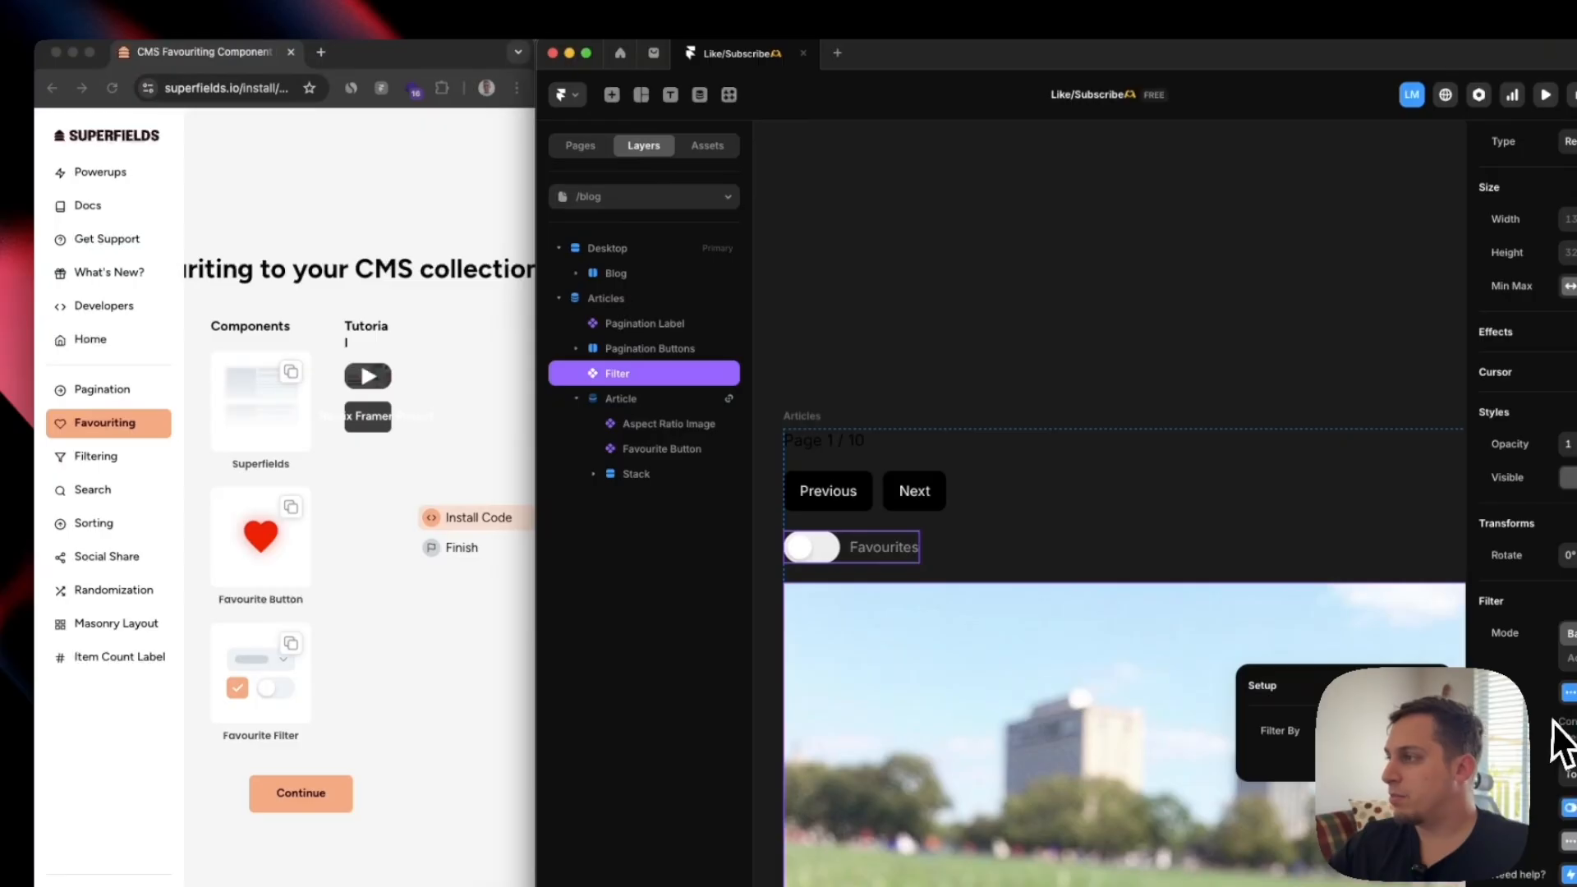
{"action": "left_click", "coordinate": [1131, 368]}
{"action": "scroll", "coordinate": [1137, 386], "scroll_direction": "down", "scroll_amount": 5}
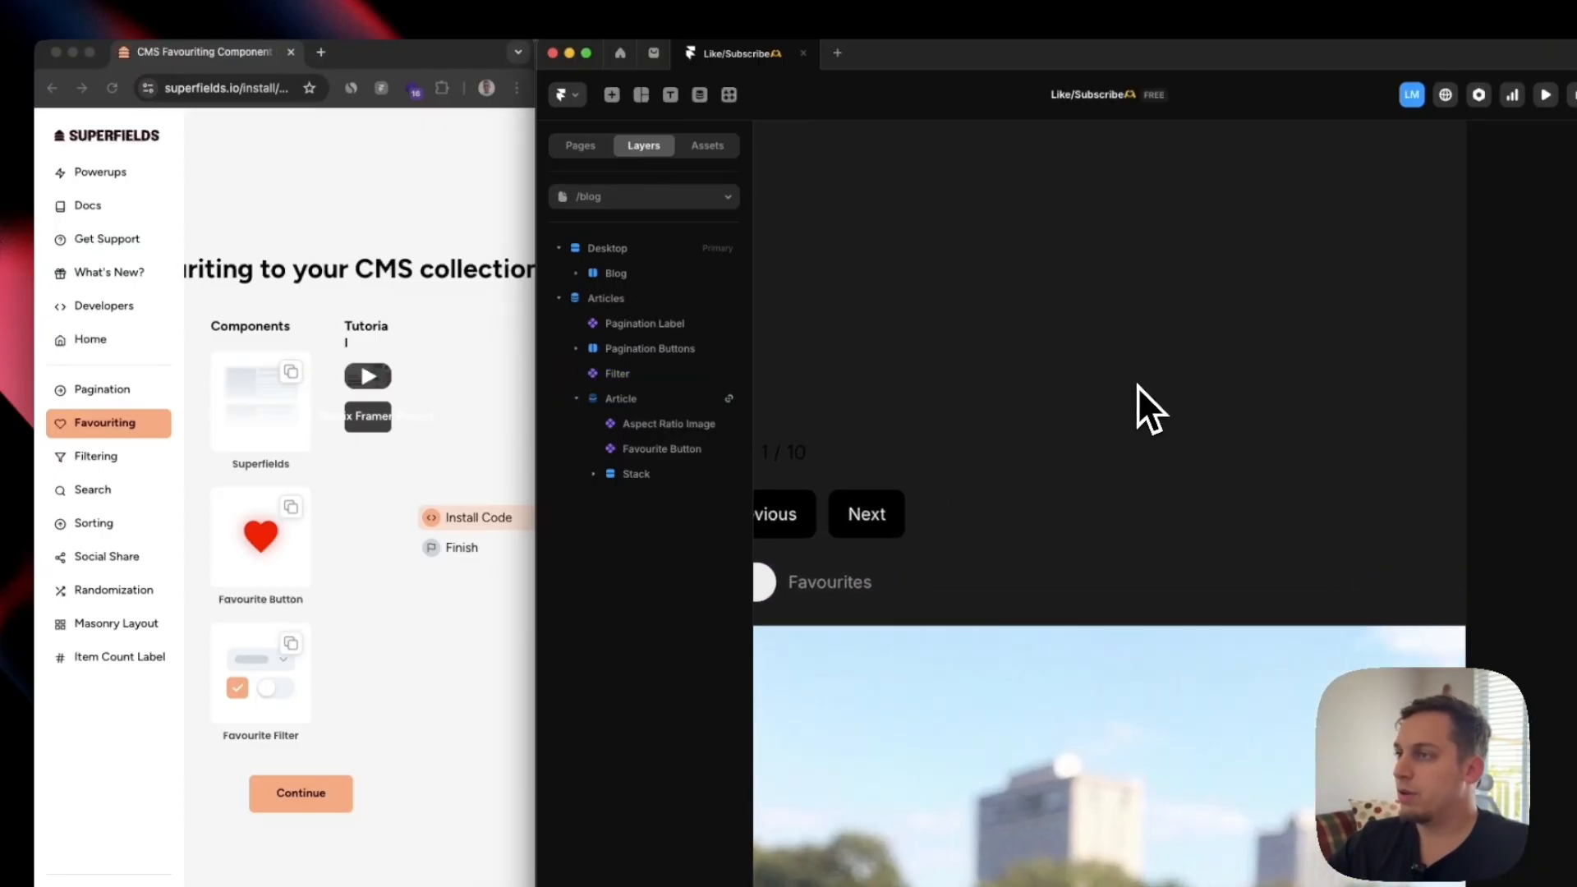
Preview the blog page, go back to the previous page of articles and turn on the Favourites filter.
{"action": "left_click", "coordinate": [1059, 364]}
{"action": "scroll", "coordinate": [1067, 509], "scroll_direction": "down", "scroll_amount": 8}
{"action": "scroll", "coordinate": [1063, 526], "scroll_direction": "up", "scroll_amount": 3}
{"action": "scroll", "coordinate": [1068, 530], "scroll_direction": "up", "scroll_amount": 5}
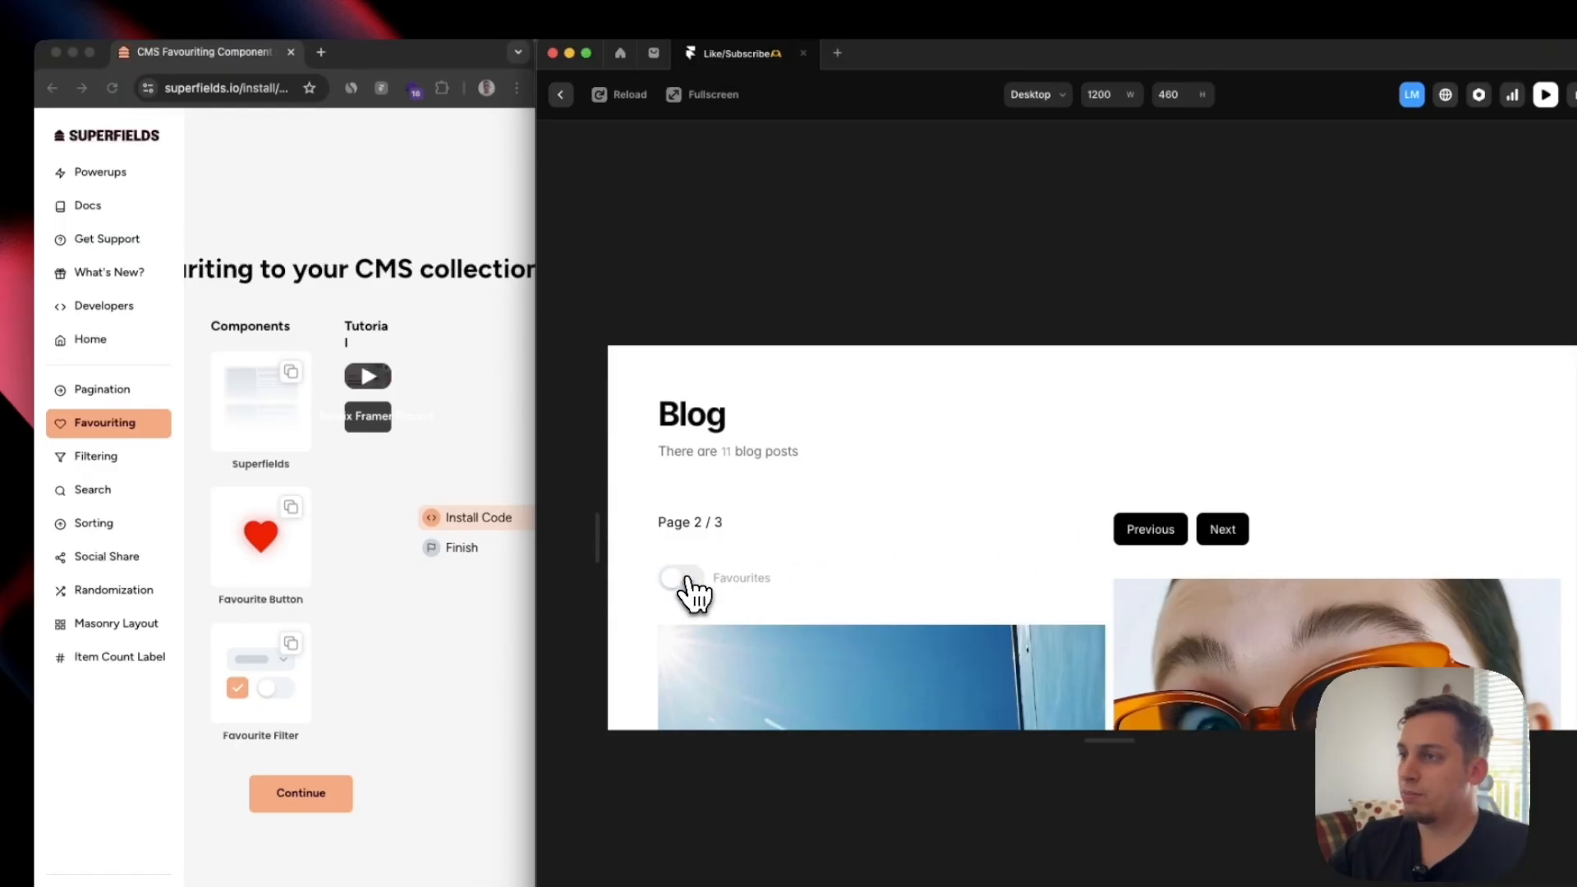
{"action": "left_click", "coordinate": [1150, 529]}
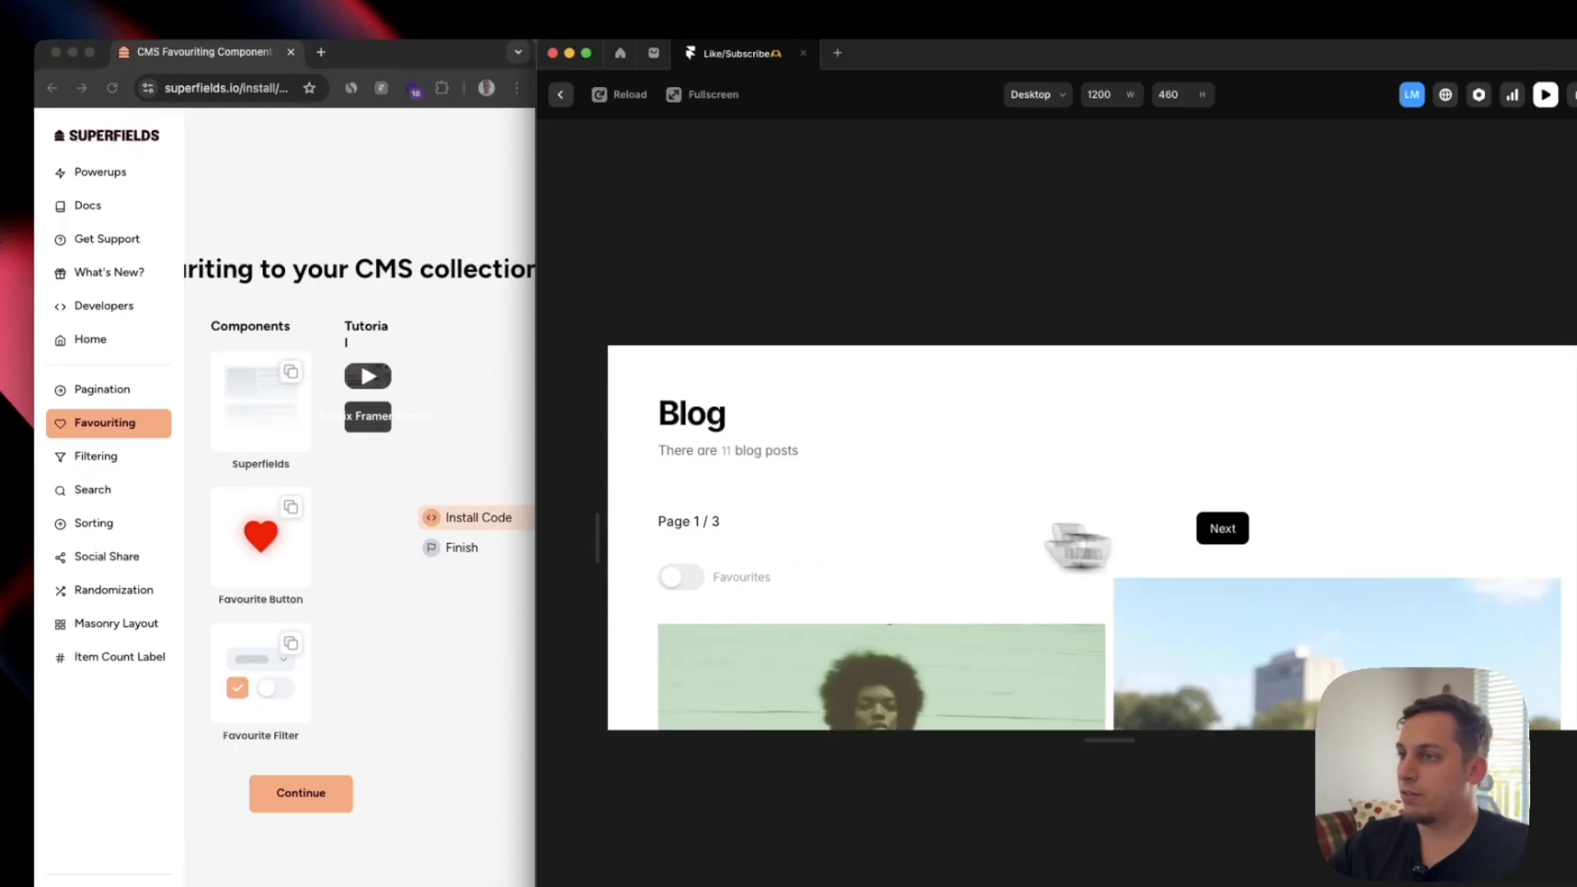
{"action": "scroll", "coordinate": [821, 518], "scroll_direction": "down", "scroll_amount": 2}
{"action": "left_click", "coordinate": [682, 451]}
Examine the favourites-only article list in a taller preview, checking the post count, page label and hearts.
{"action": "scroll", "coordinate": [1006, 480], "scroll_direction": "down", "scroll_amount": 5}
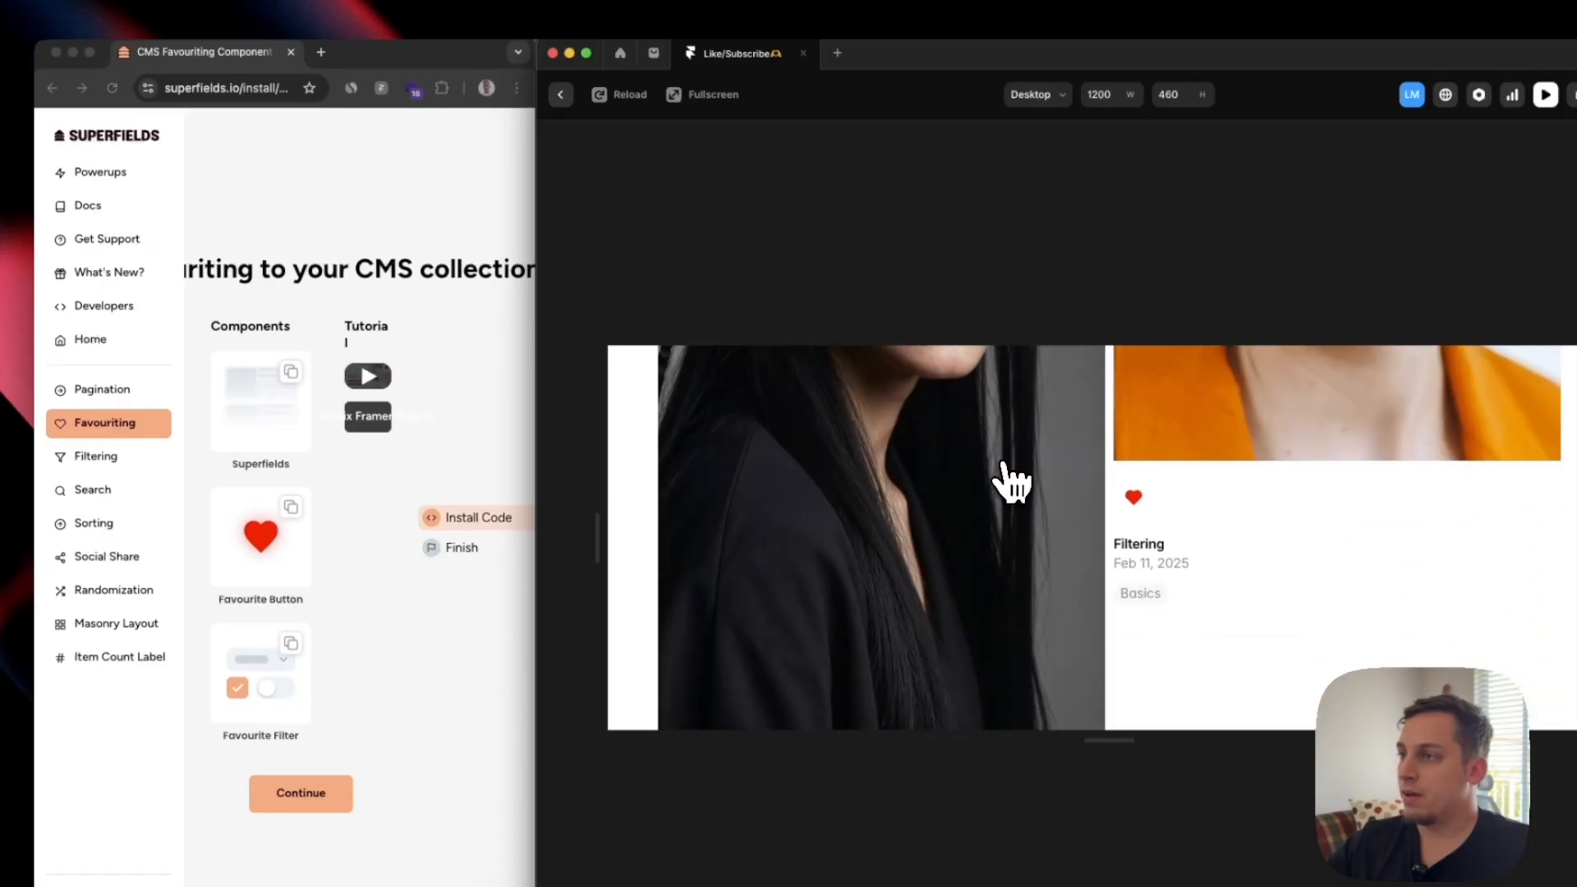
{"action": "scroll", "coordinate": [1006, 481], "scroll_direction": "up", "scroll_amount": 6}
{"action": "scroll", "coordinate": [1002, 465], "scroll_direction": "up", "scroll_amount": 1}
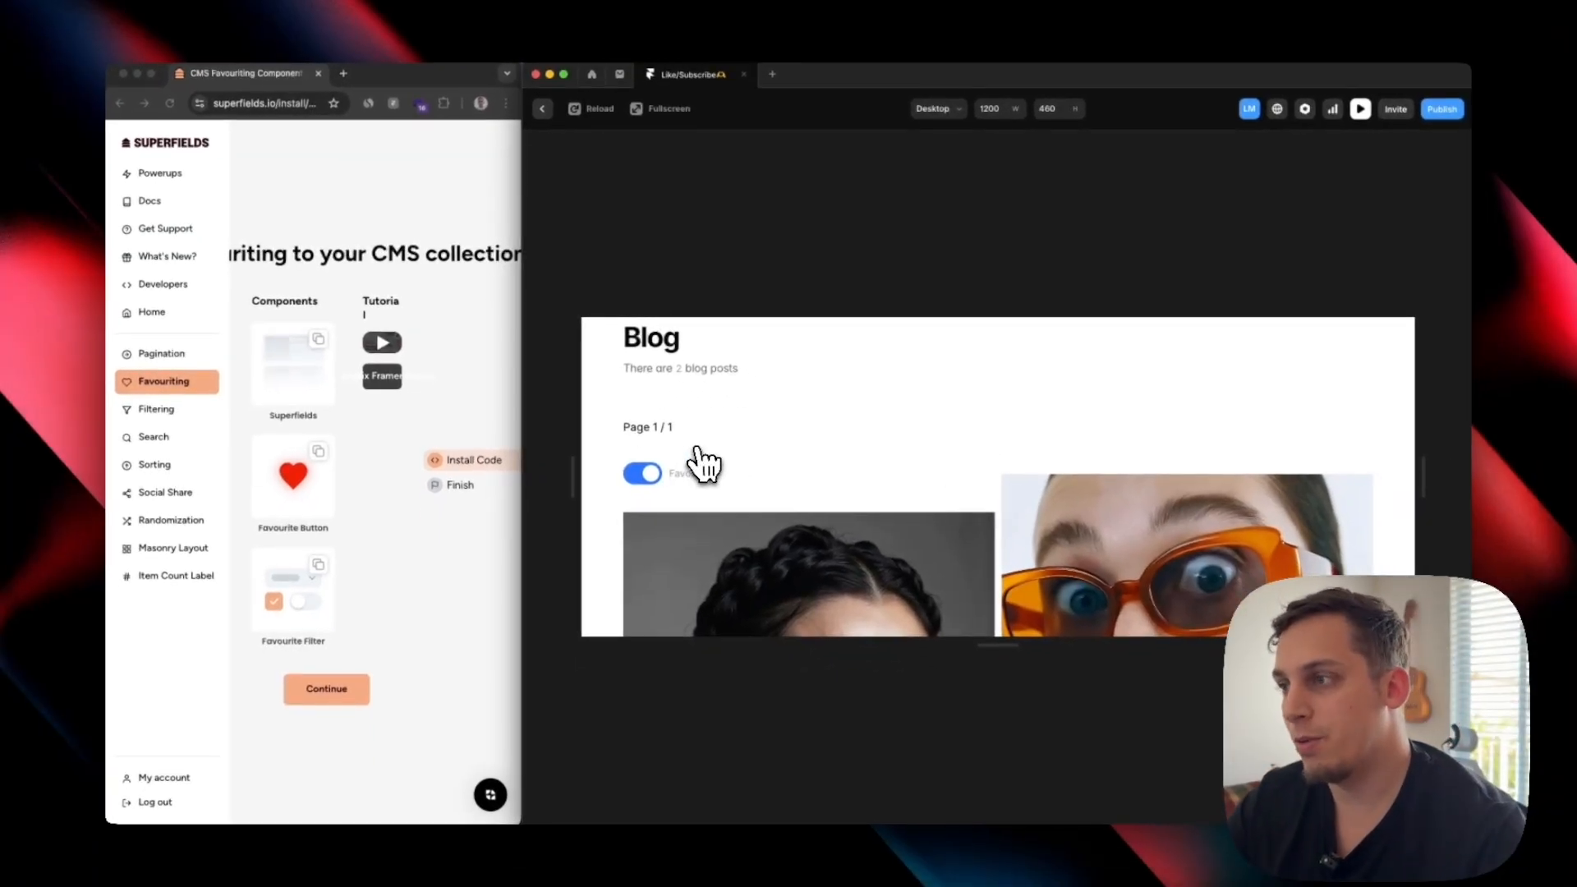
{"action": "scroll", "coordinate": [702, 464], "scroll_direction": "down", "scroll_amount": 2}
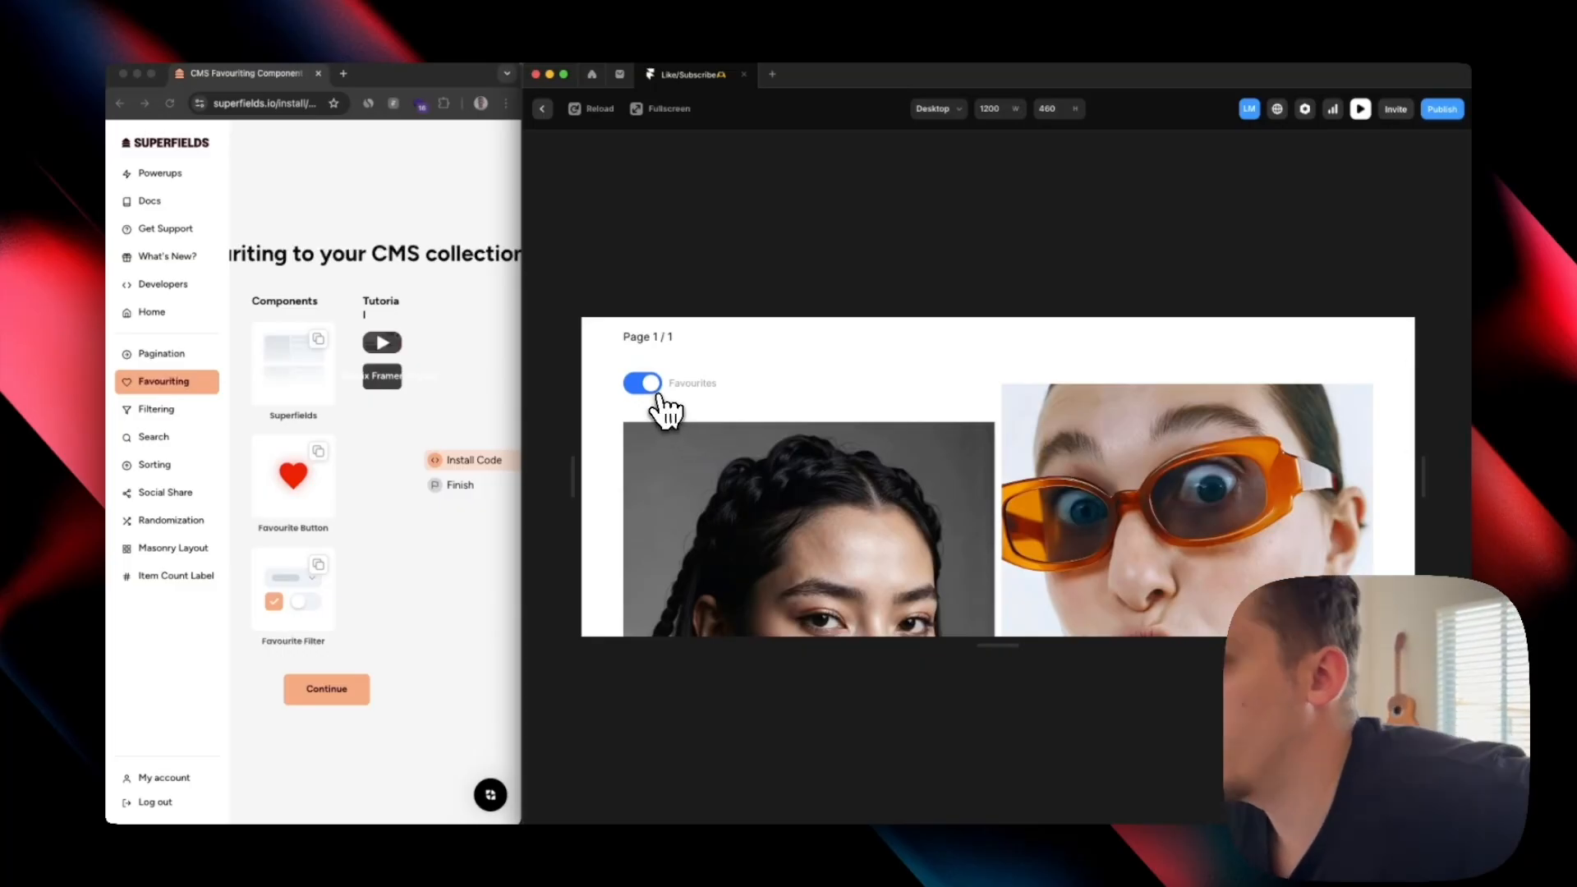
{"action": "scroll", "coordinate": [662, 409], "scroll_direction": "up", "scroll_amount": 3}
{"action": "scroll", "coordinate": [690, 518], "scroll_direction": "down", "scroll_amount": 5}
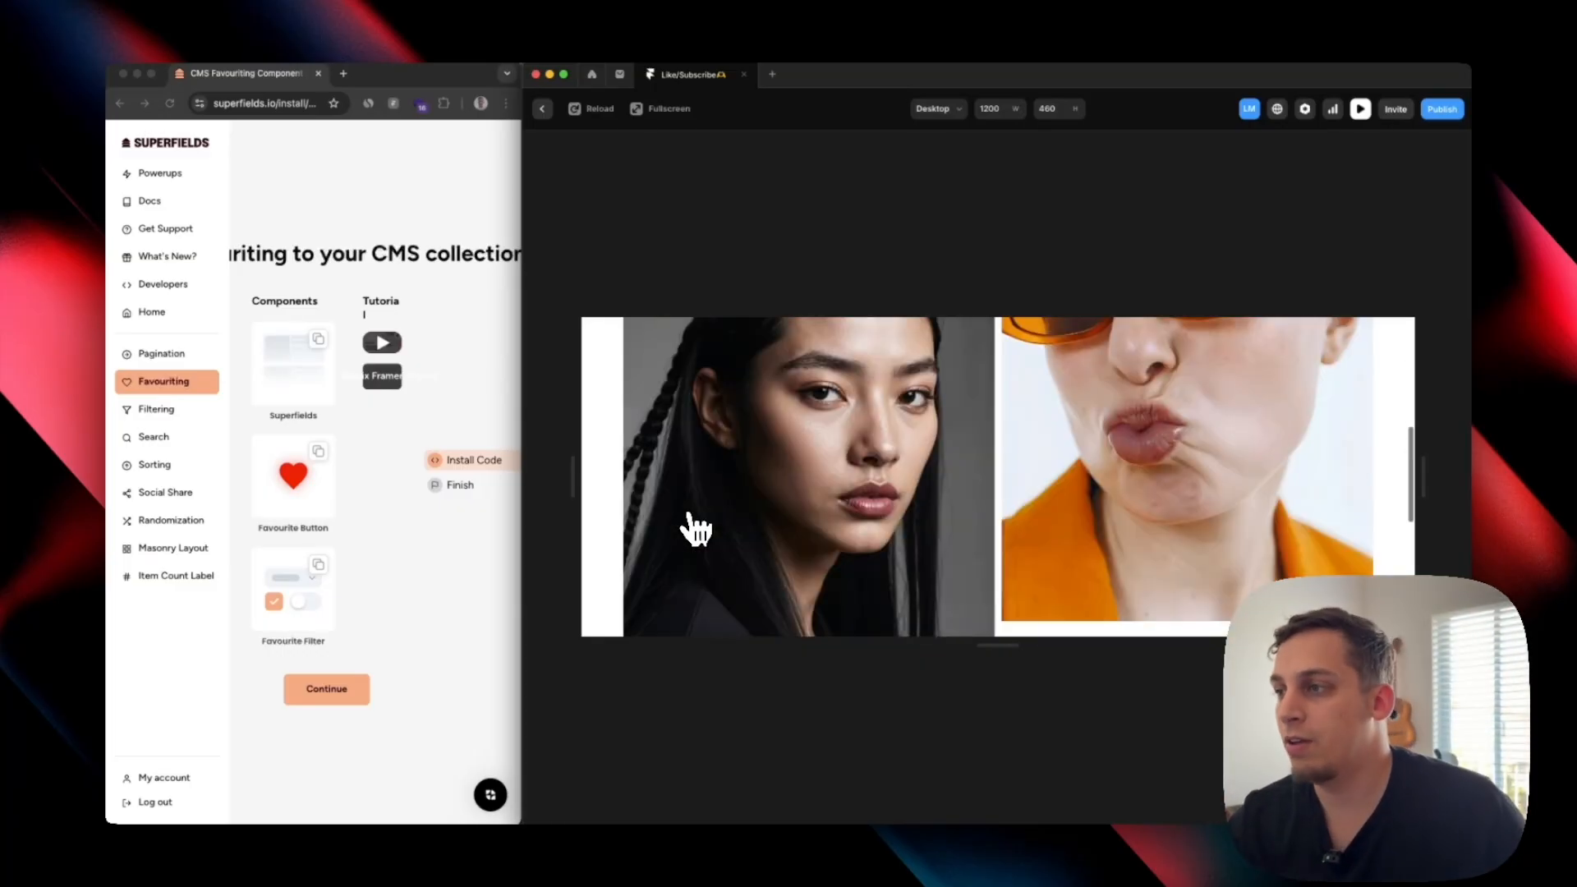
{"action": "scroll", "coordinate": [731, 505], "scroll_direction": "up", "scroll_amount": 5}
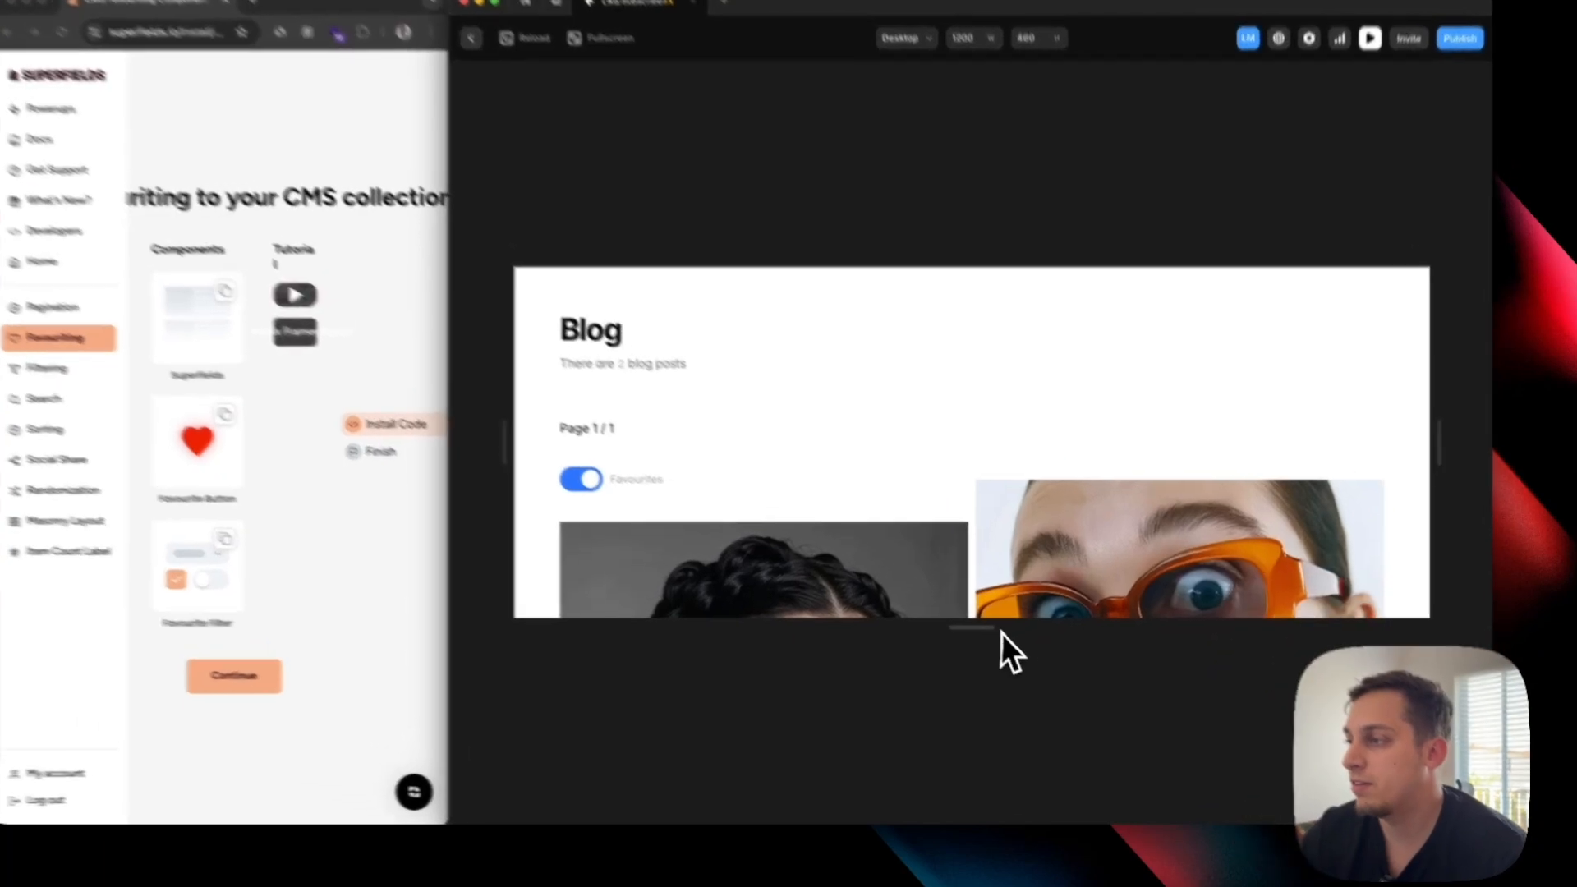
{"action": "left_click_drag", "start_coordinate": [1015, 646], "coordinate": [1021, 814]}
{"action": "scroll", "coordinate": [916, 563], "scroll_direction": "down", "scroll_amount": 3}
{"action": "scroll", "coordinate": [846, 509], "scroll_direction": "down", "scroll_amount": 2}
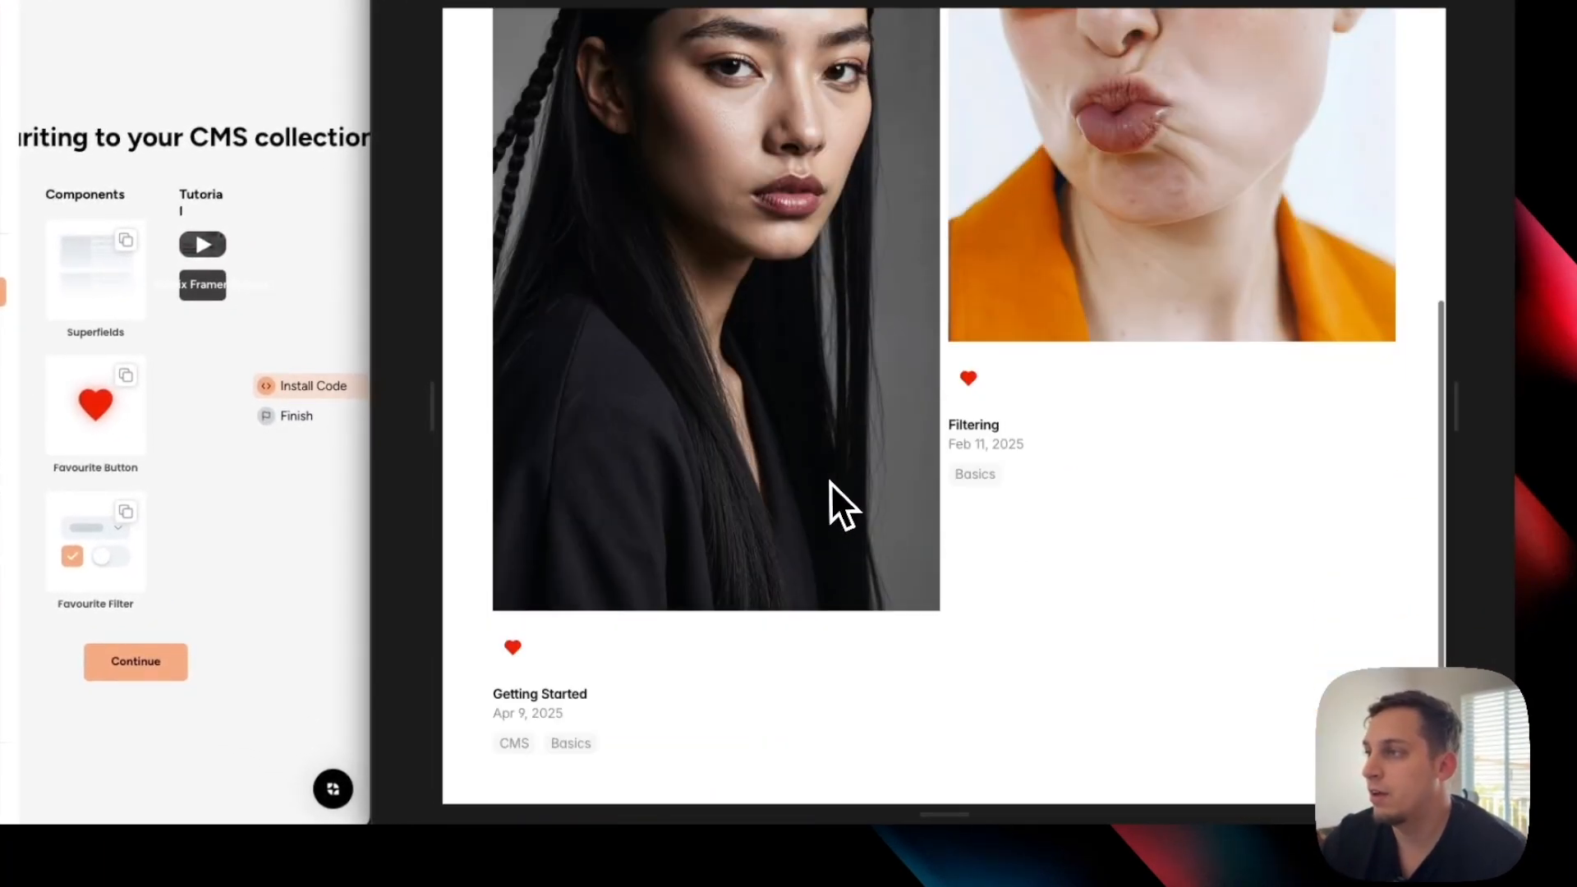
{"action": "left_click", "coordinate": [403, 4]}
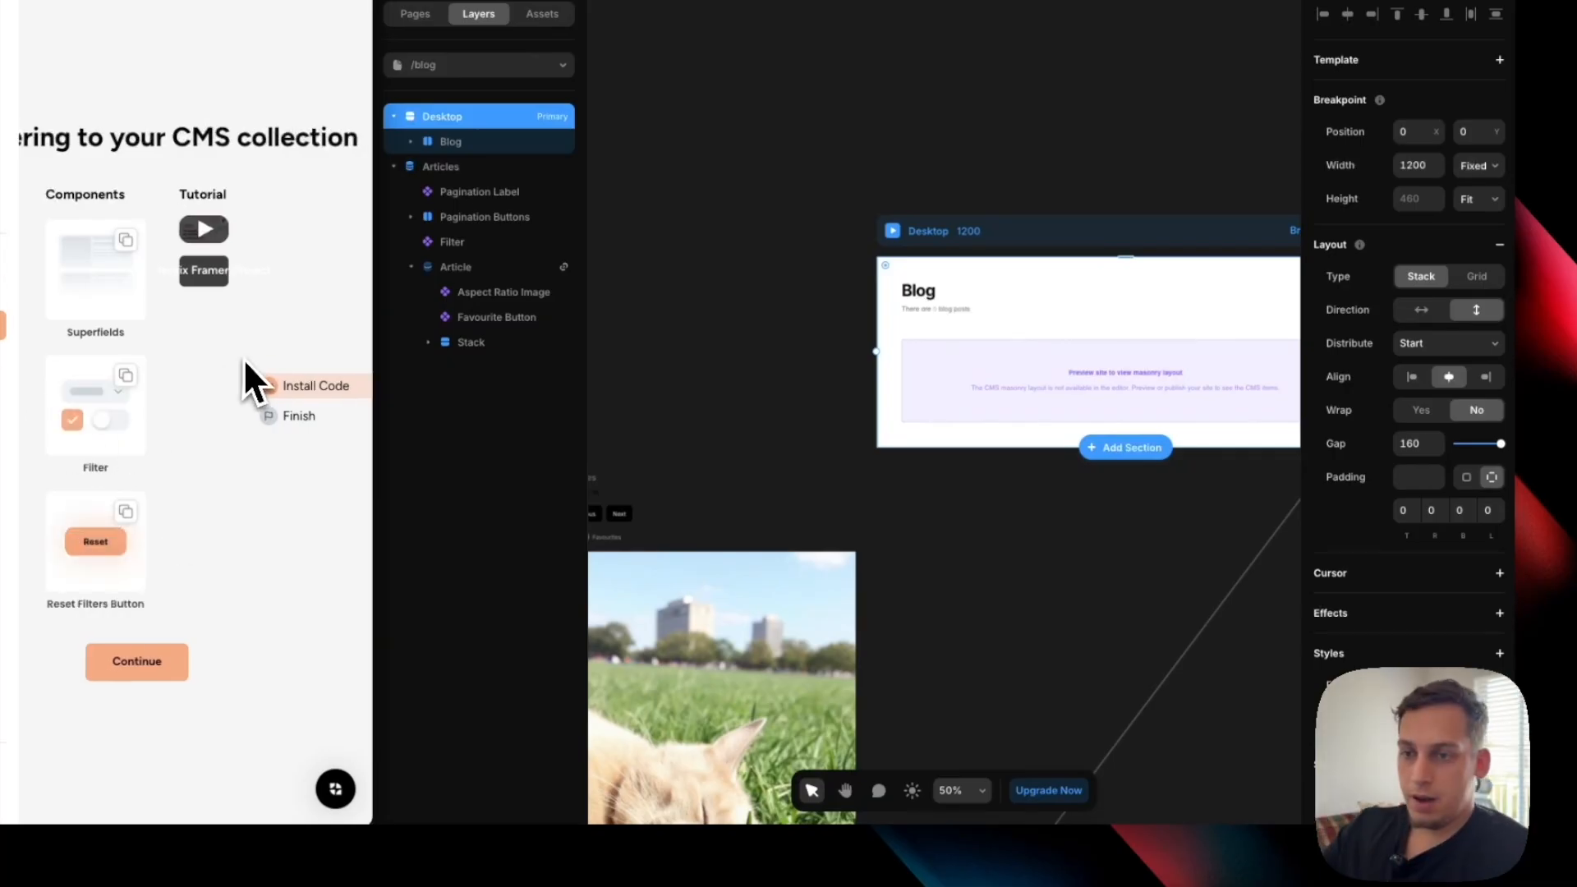
Copy the Filter component from the Superfields Filtering page and place it in the Articles list below the favourites filter.
{"action": "scroll", "coordinate": [641, 427], "scroll_direction": "left", "scroll_amount": 2}
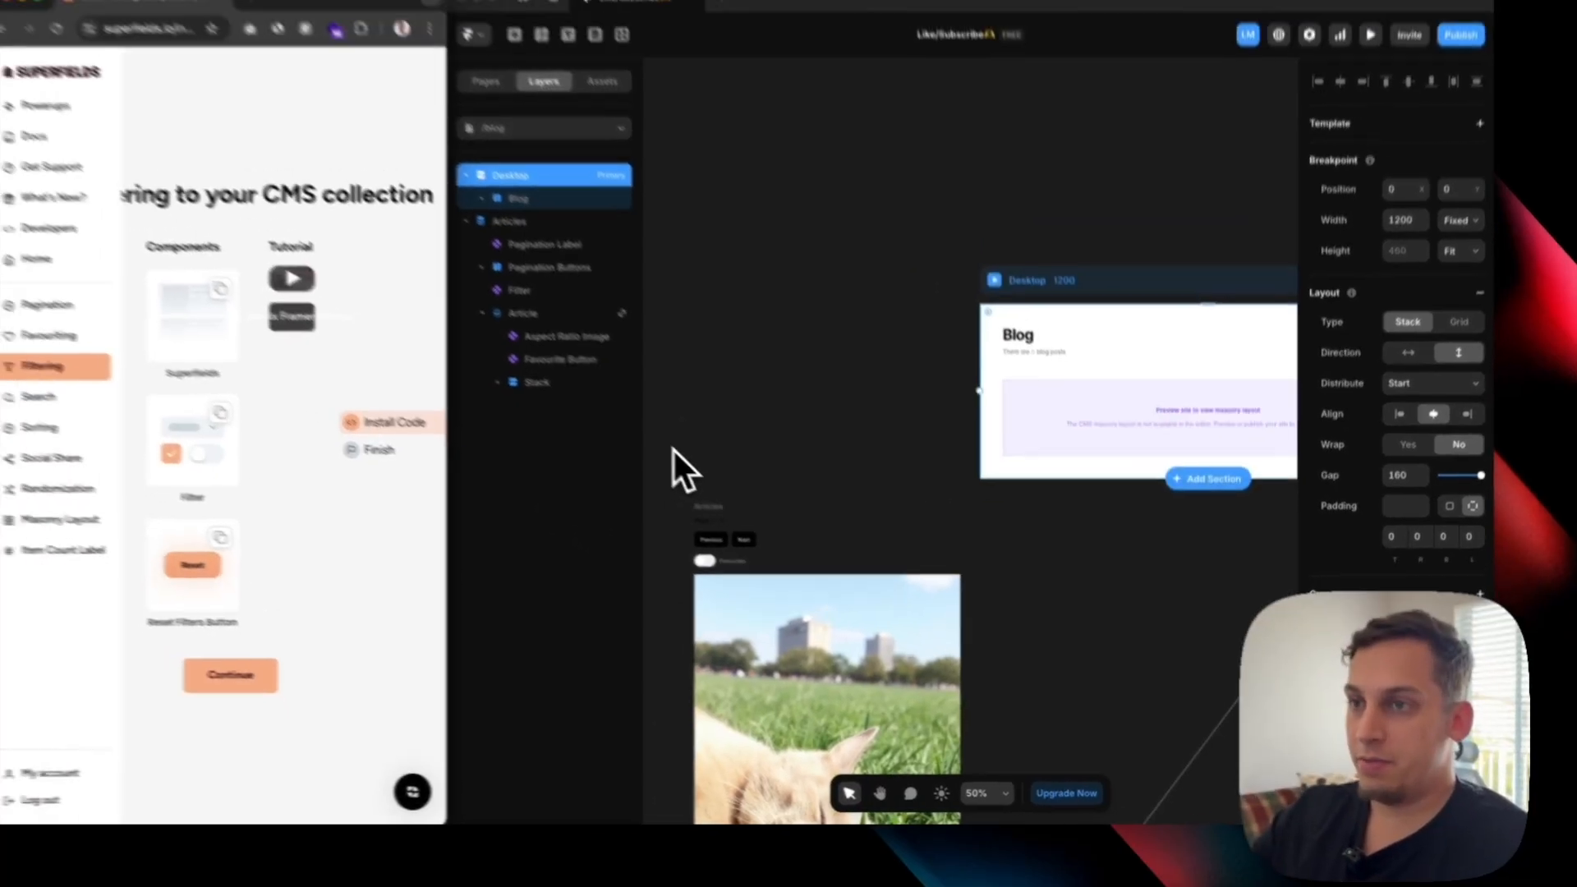
{"action": "scroll", "coordinate": [624, 411], "scroll_direction": "down", "scroll_amount": 2}
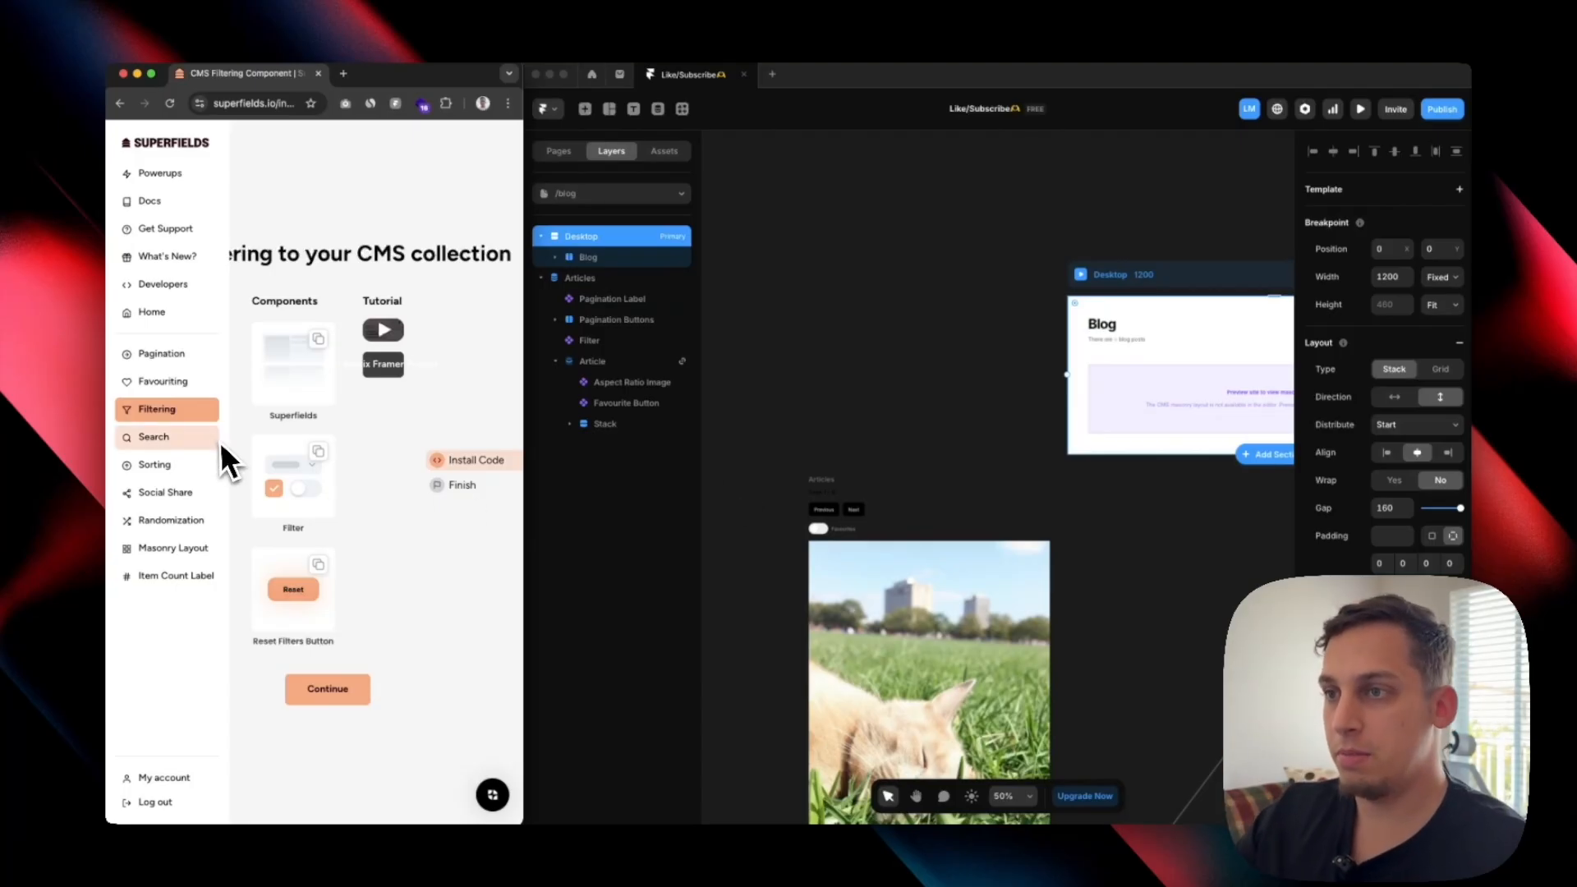
{"action": "left_click", "coordinate": [318, 452]}
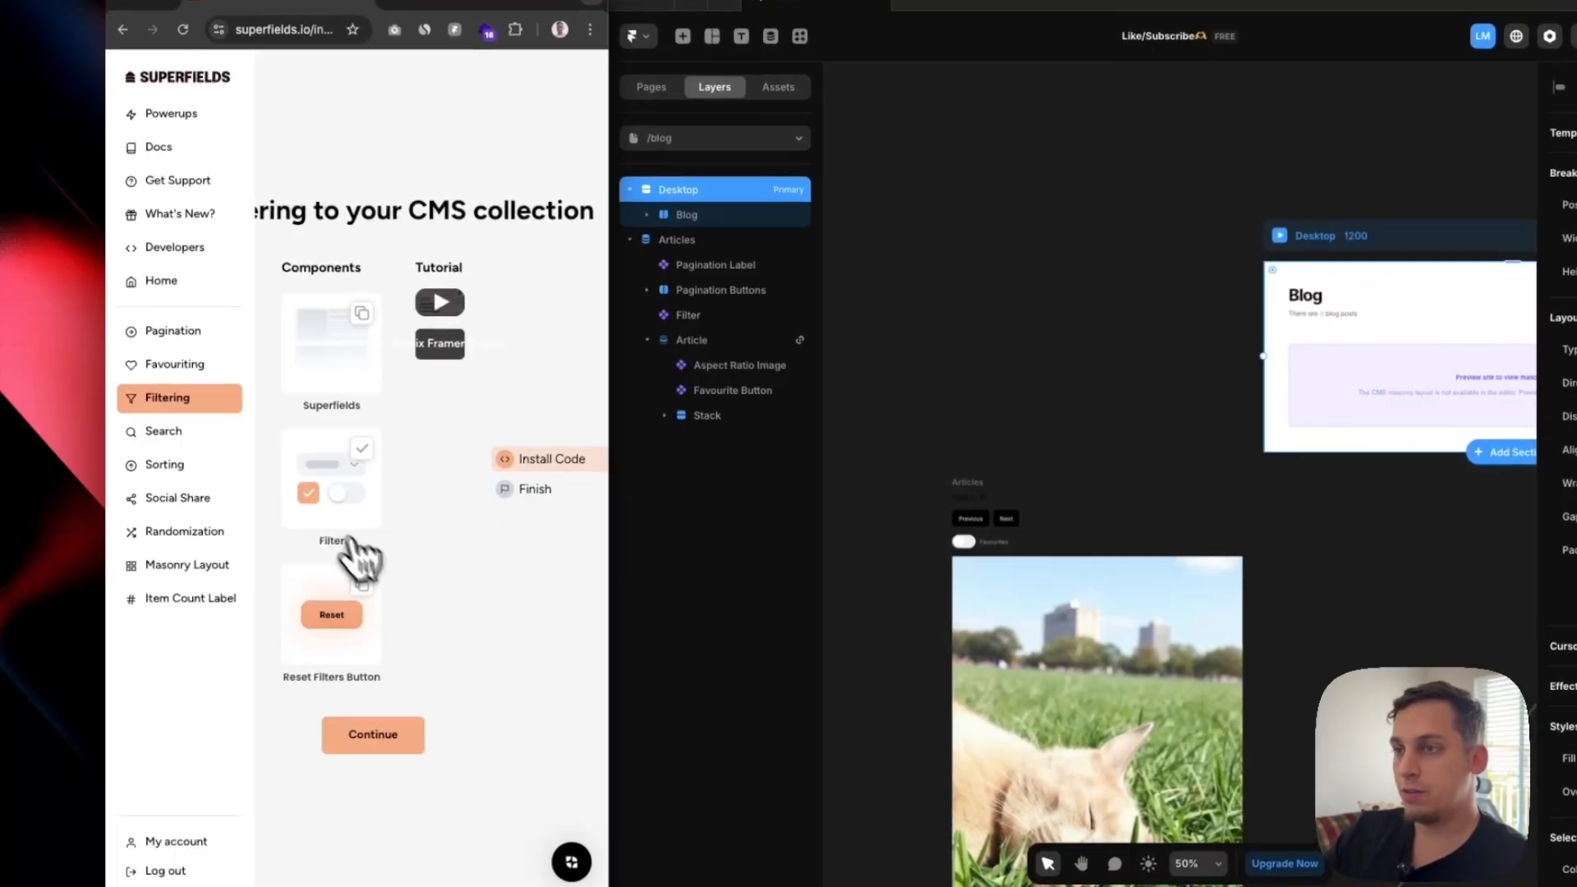
{"action": "left_click", "coordinate": [698, 243]}
{"action": "key", "text": "super+v"}
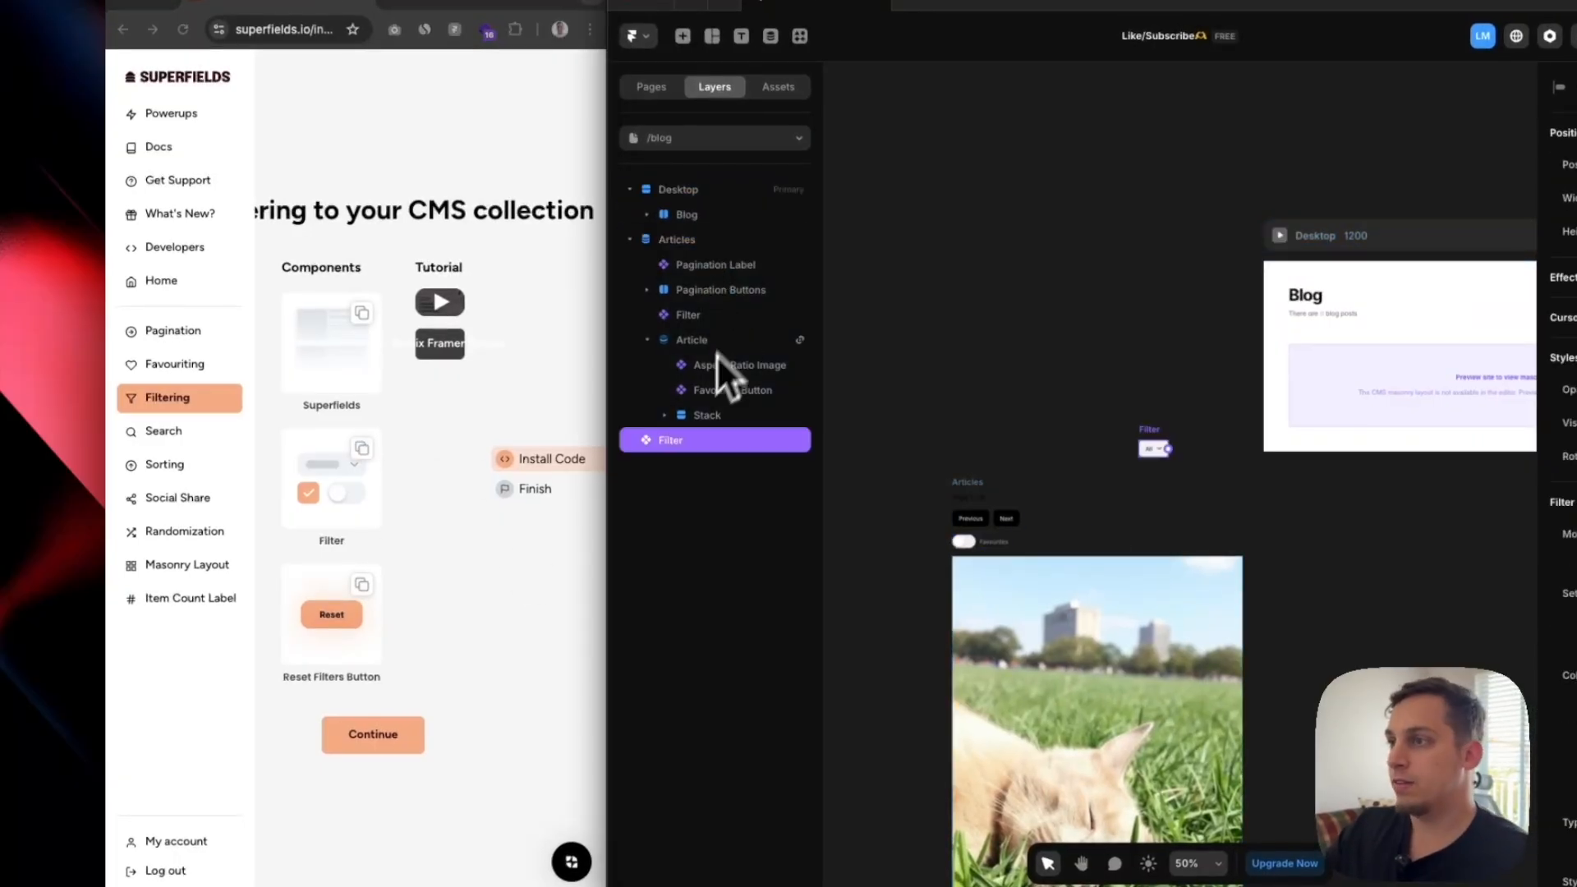
{"action": "left_click_drag", "start_coordinate": [677, 442], "coordinate": [693, 329]}
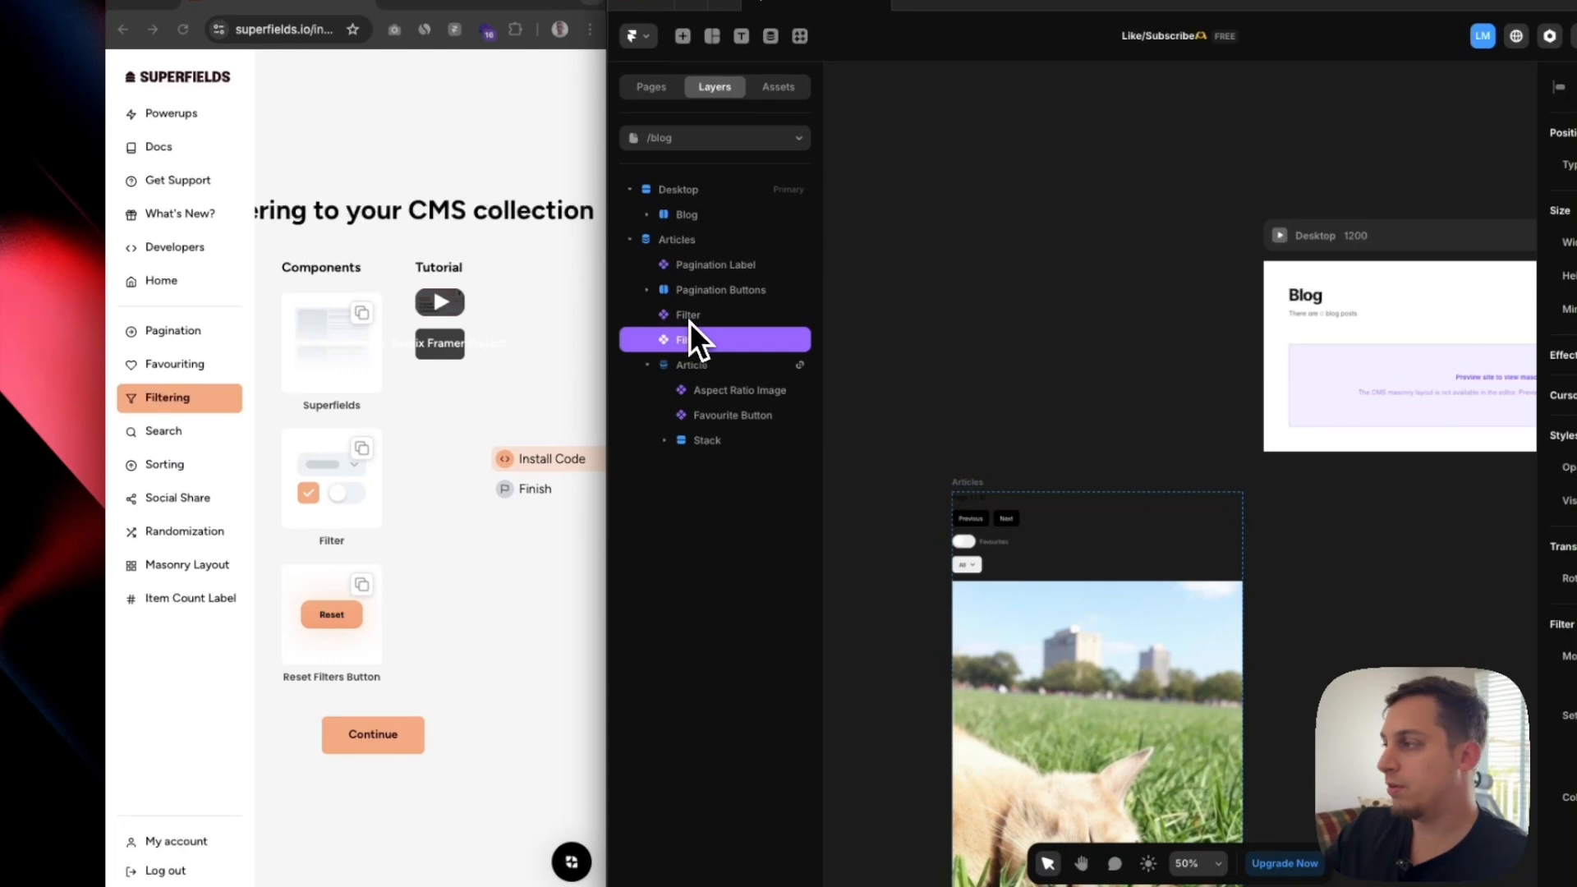
Compare the Setup options of the two Filter layers, ending with the new Filter selected.
{"action": "left_click", "coordinate": [688, 322]}
{"action": "left_click", "coordinate": [691, 340]}
{"action": "left_click", "coordinate": [692, 322]}
{"action": "left_click", "coordinate": [688, 335]}
{"action": "left_click", "coordinate": [686, 316]}
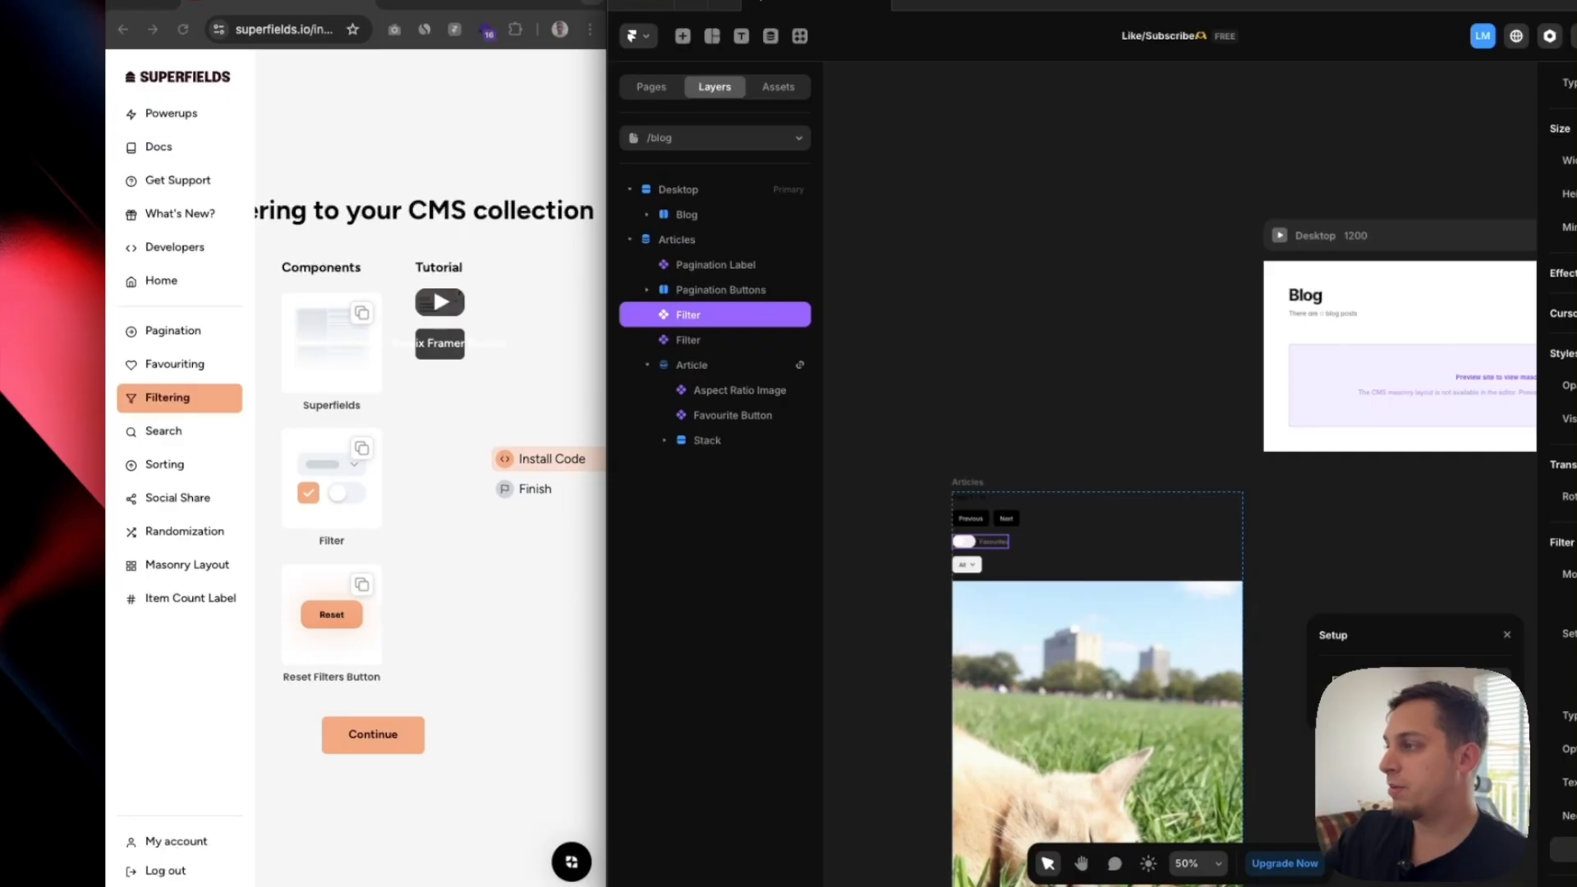
{"action": "left_click", "coordinate": [694, 340]}
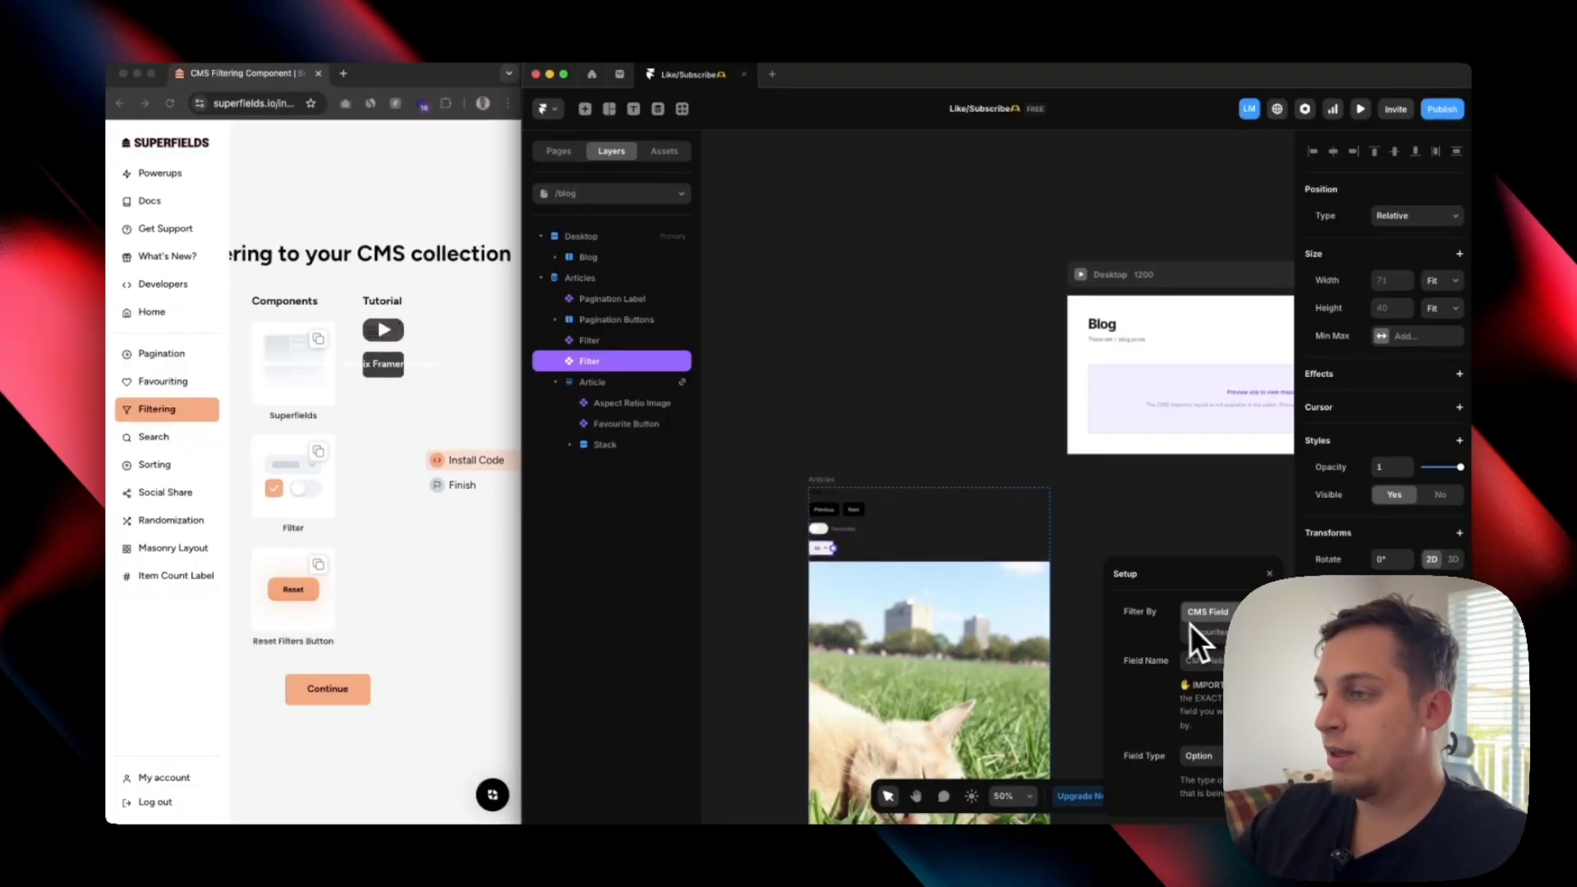
Examine the Categories field's settings among the Articles collection's CMS fields.
{"action": "left_click", "coordinate": [658, 108]}
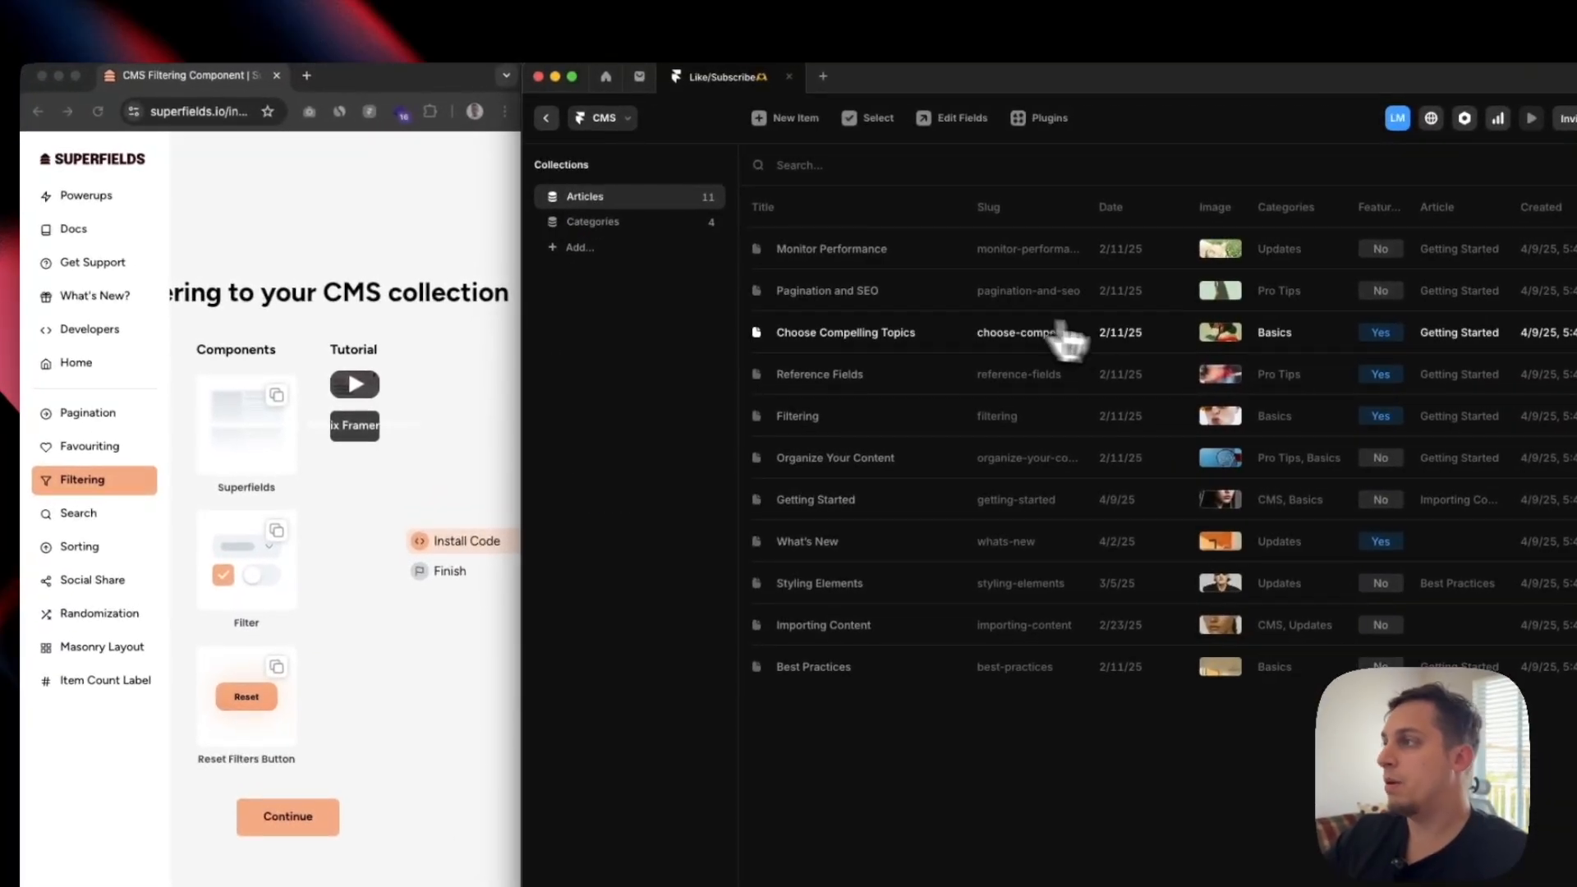
{"action": "scroll", "coordinate": [1067, 336], "scroll_direction": "right", "scroll_amount": 3}
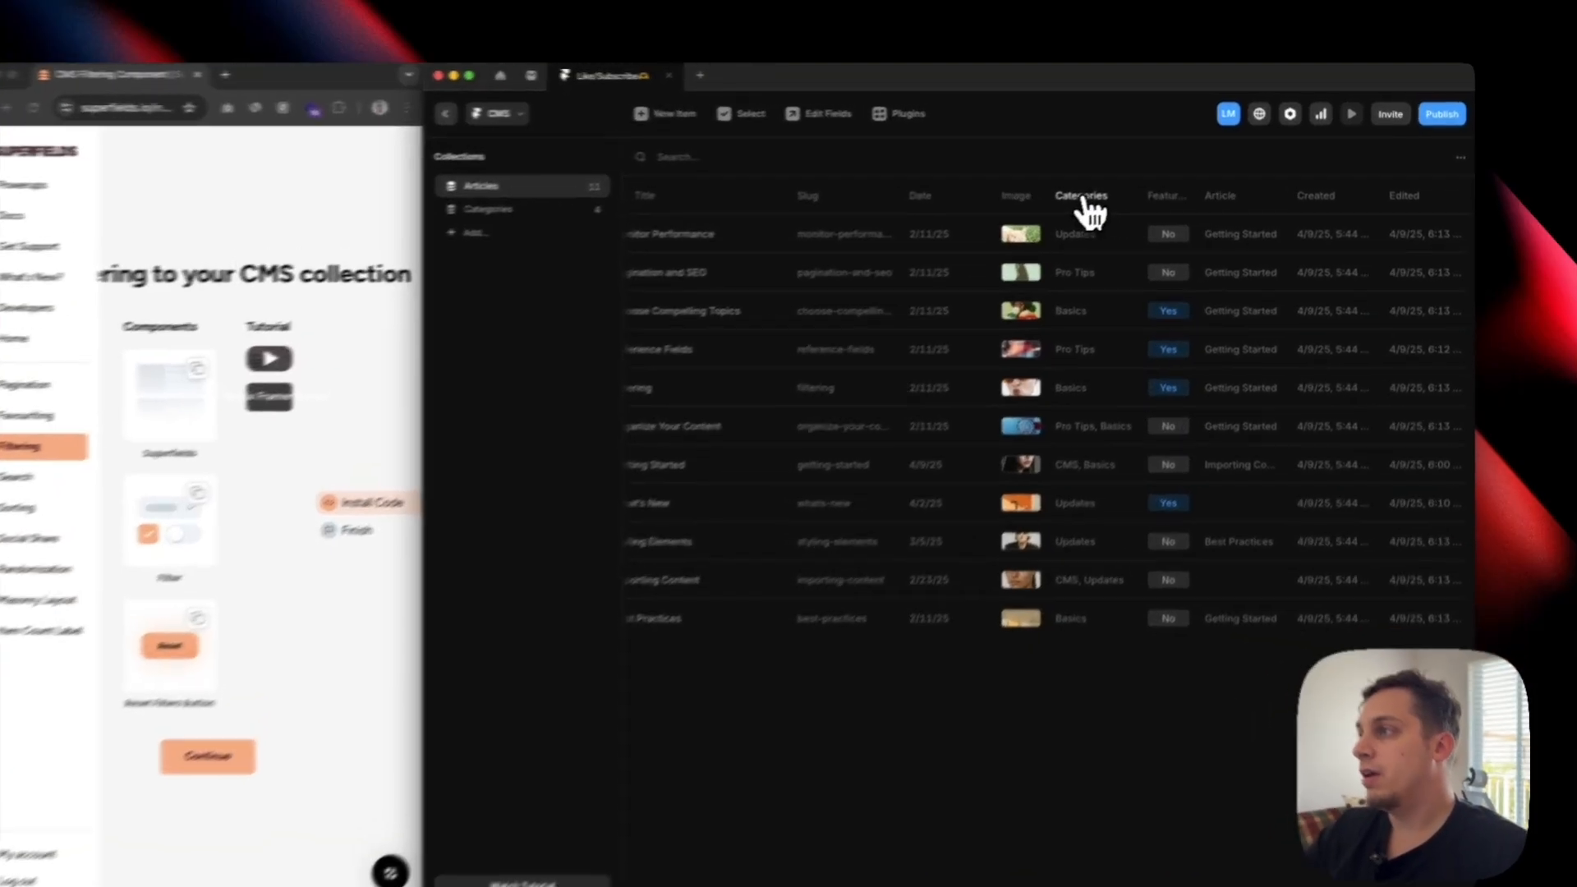
{"action": "left_click", "coordinate": [1110, 182]}
{"action": "left_click", "coordinate": [1043, 209]}
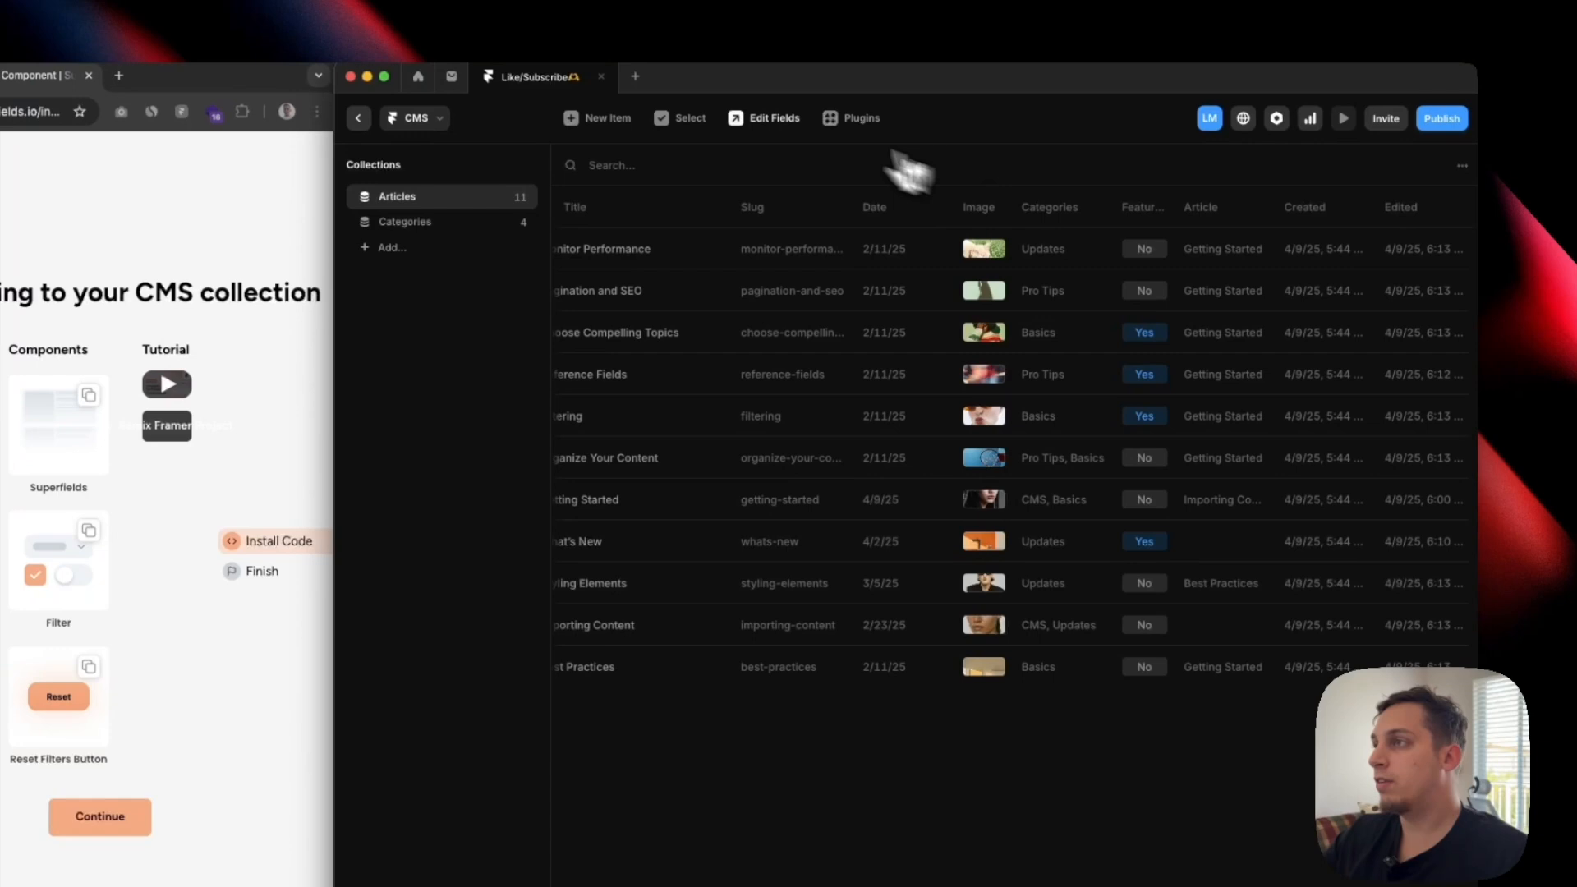
{"action": "left_click", "coordinate": [770, 122]}
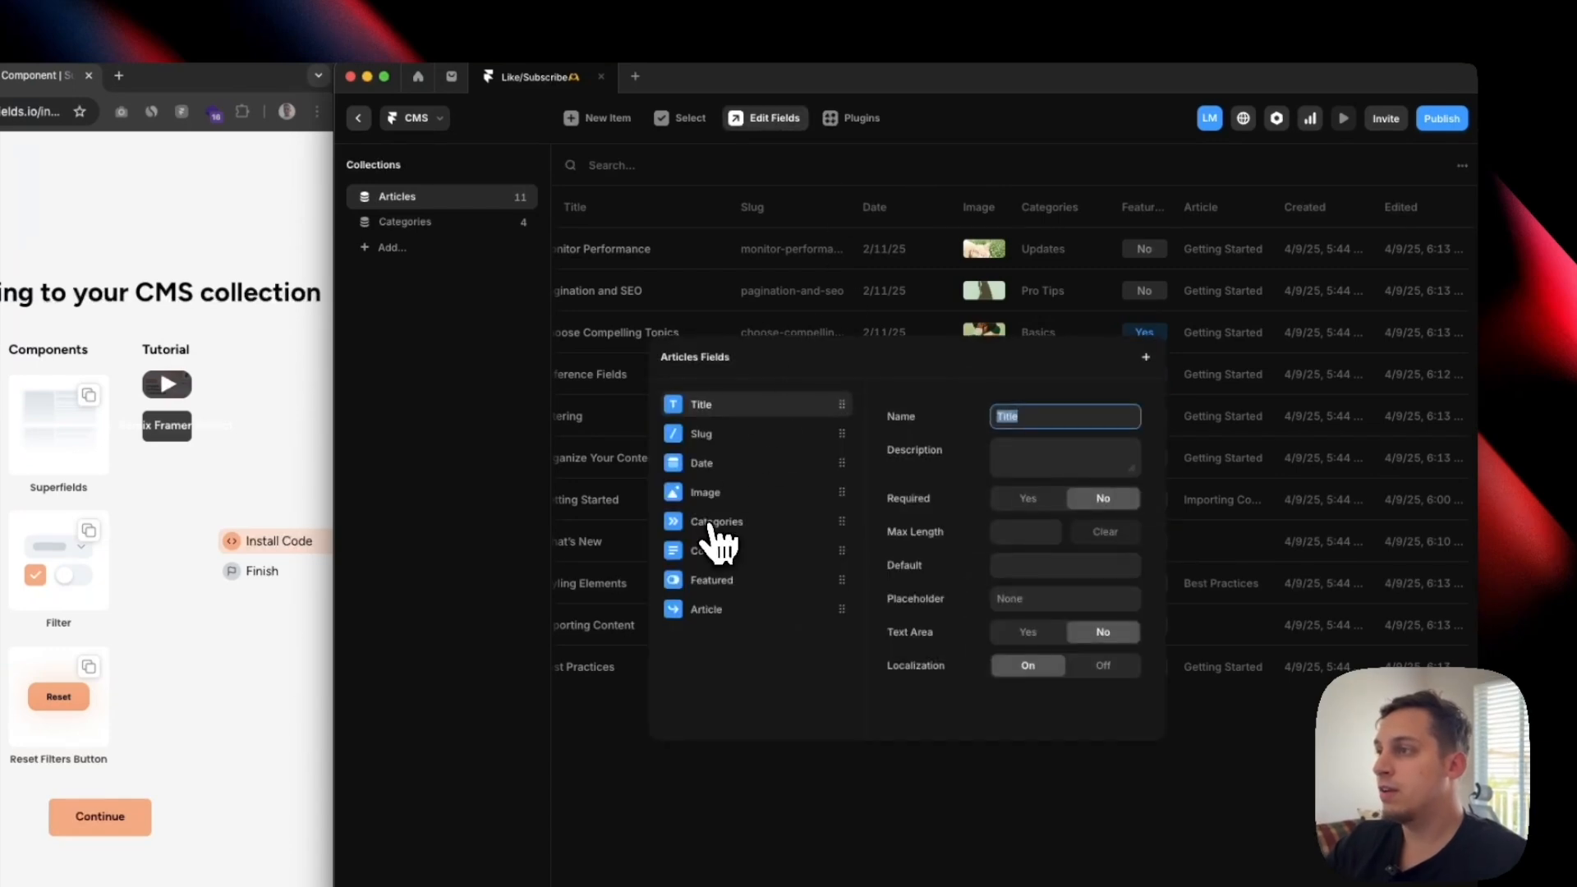
{"action": "left_click", "coordinate": [713, 530]}
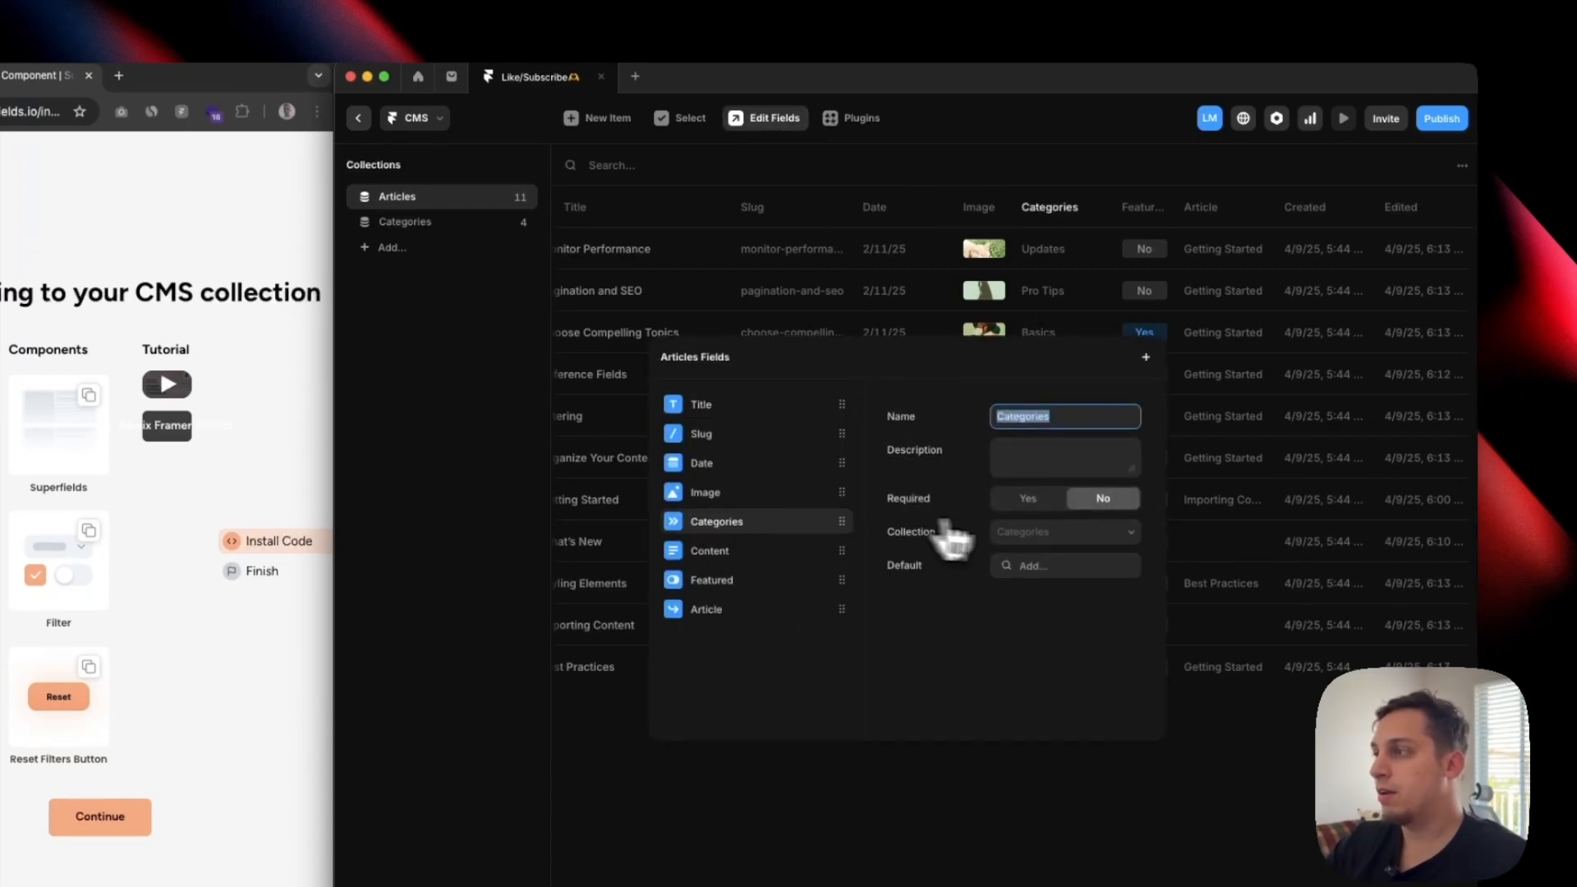
{"action": "left_click", "coordinate": [1196, 357]}
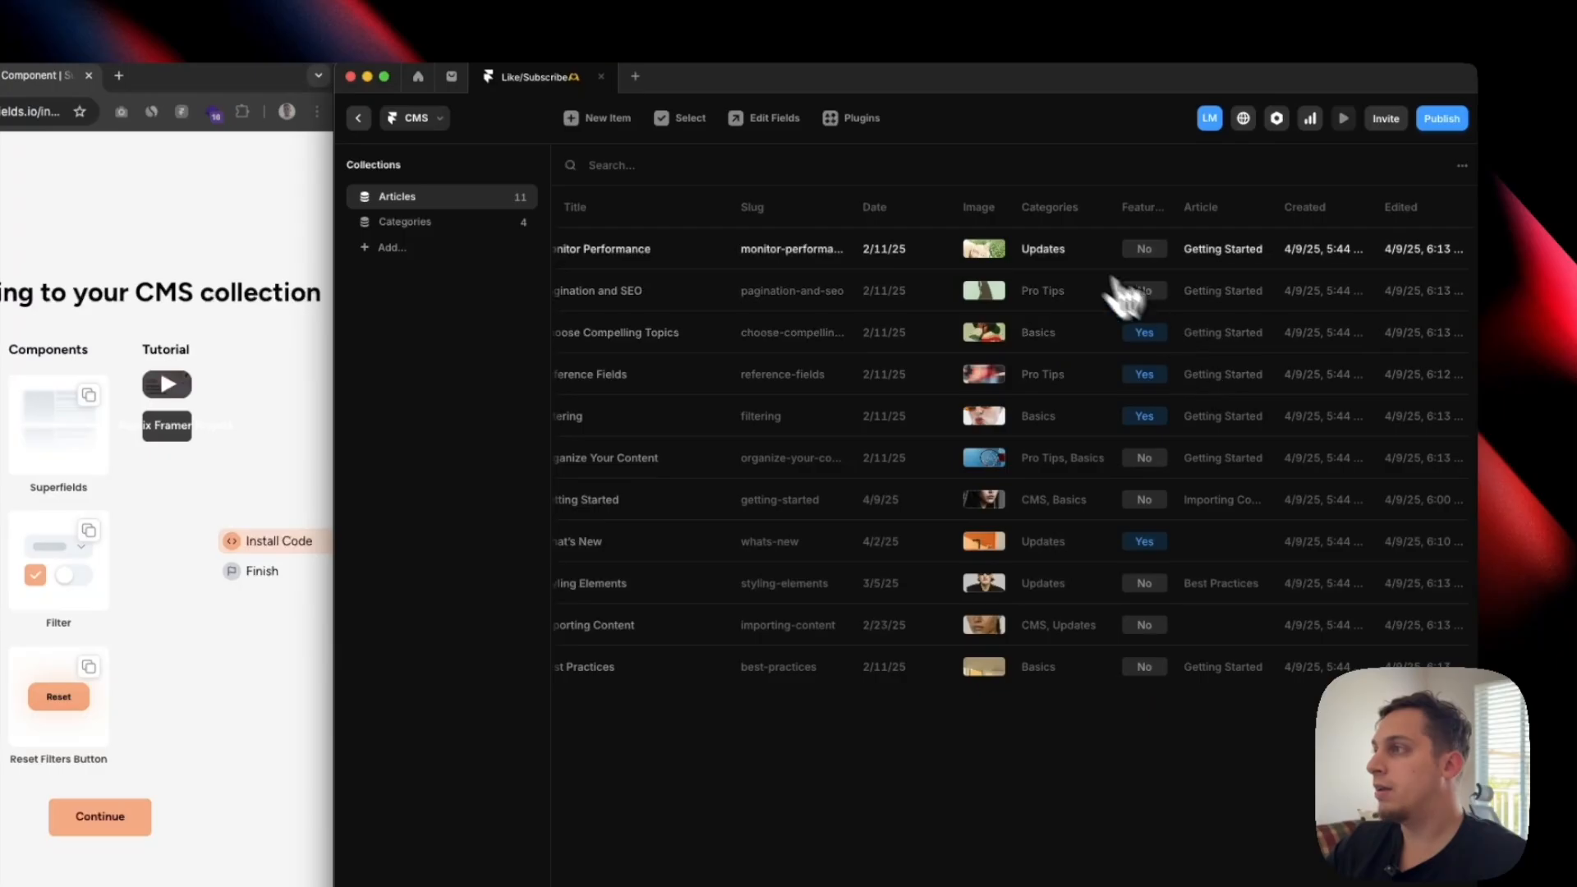
Check the categories assigned to the Organize Your Content article and return to the blog page canvas.
{"action": "left_click", "coordinate": [1064, 460]}
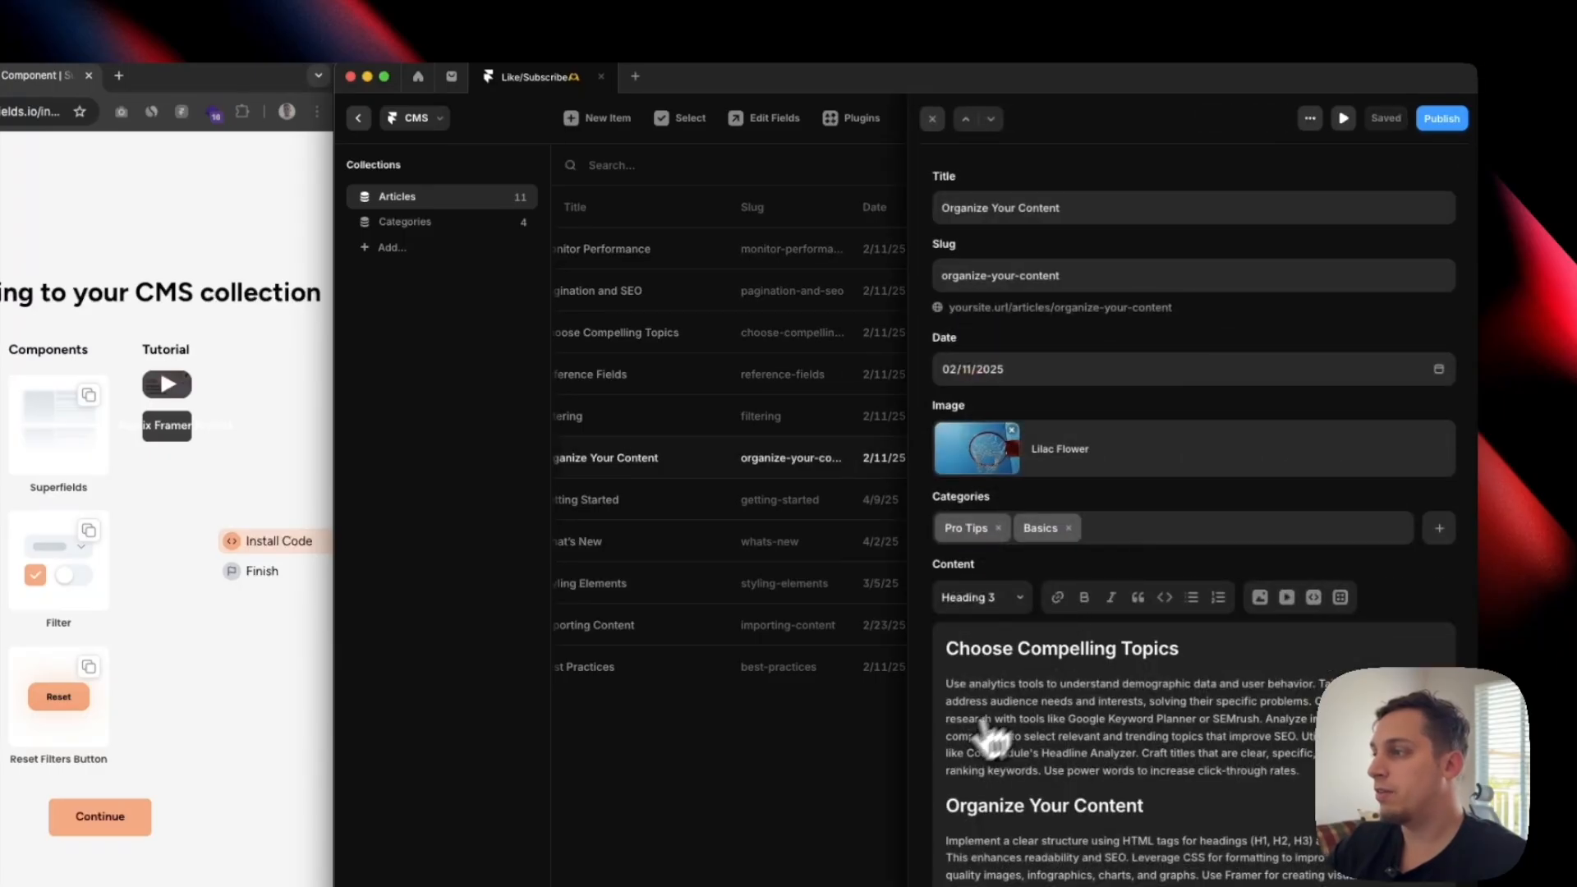
{"action": "left_click", "coordinate": [772, 748]}
{"action": "left_click", "coordinate": [358, 117]}
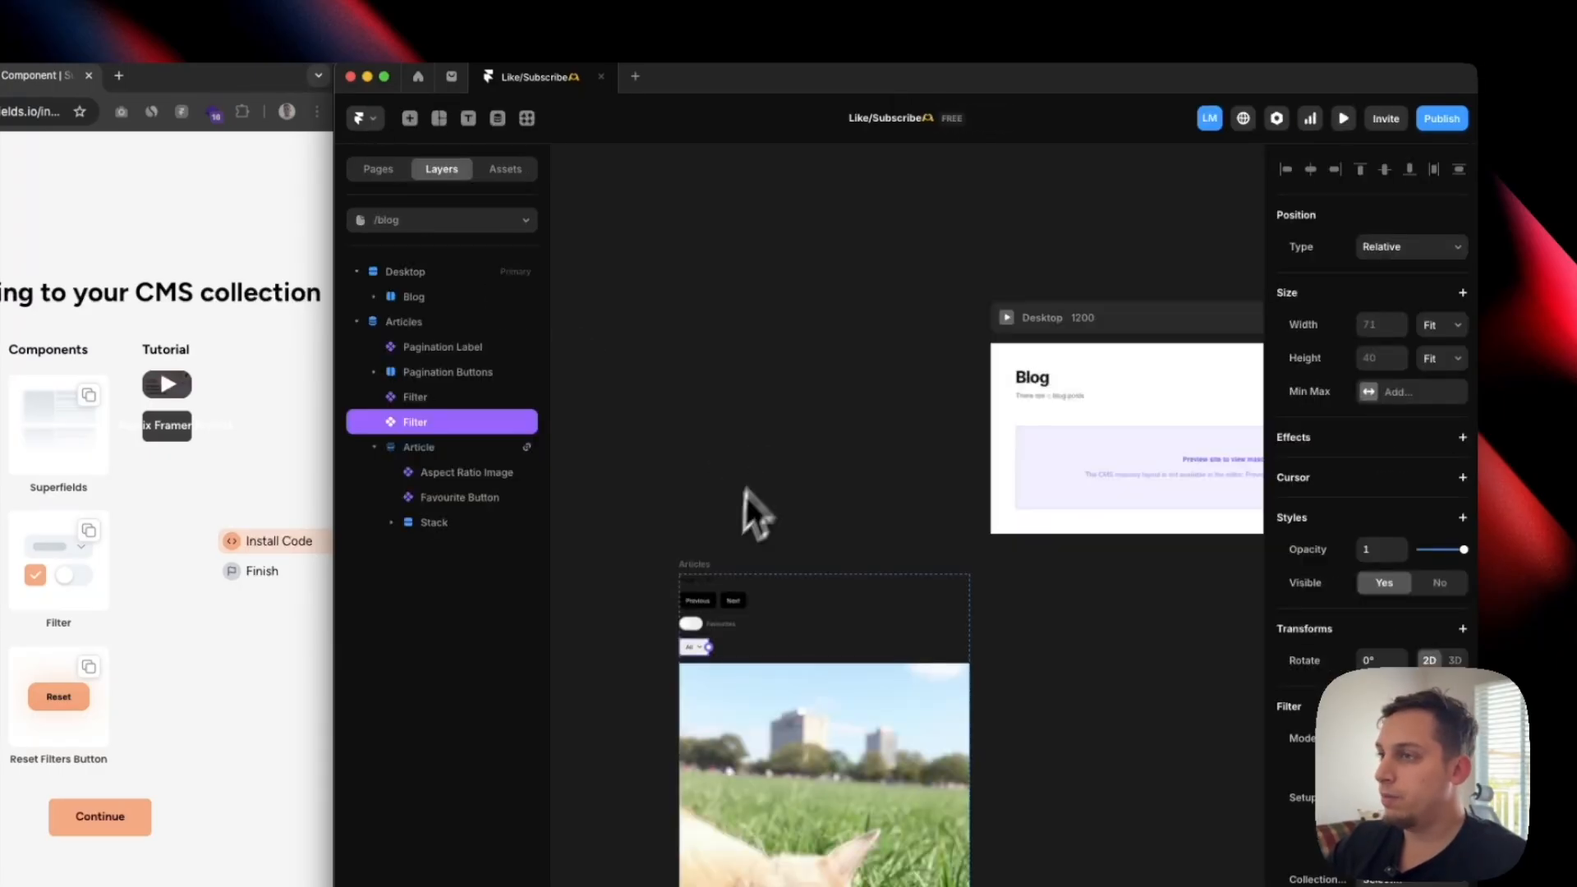
Set the new Filter's field name to Categories and its field type to Multi-Reference, and check the reference field options.
{"action": "scroll", "coordinate": [589, 545], "scroll_direction": "down", "scroll_amount": 3}
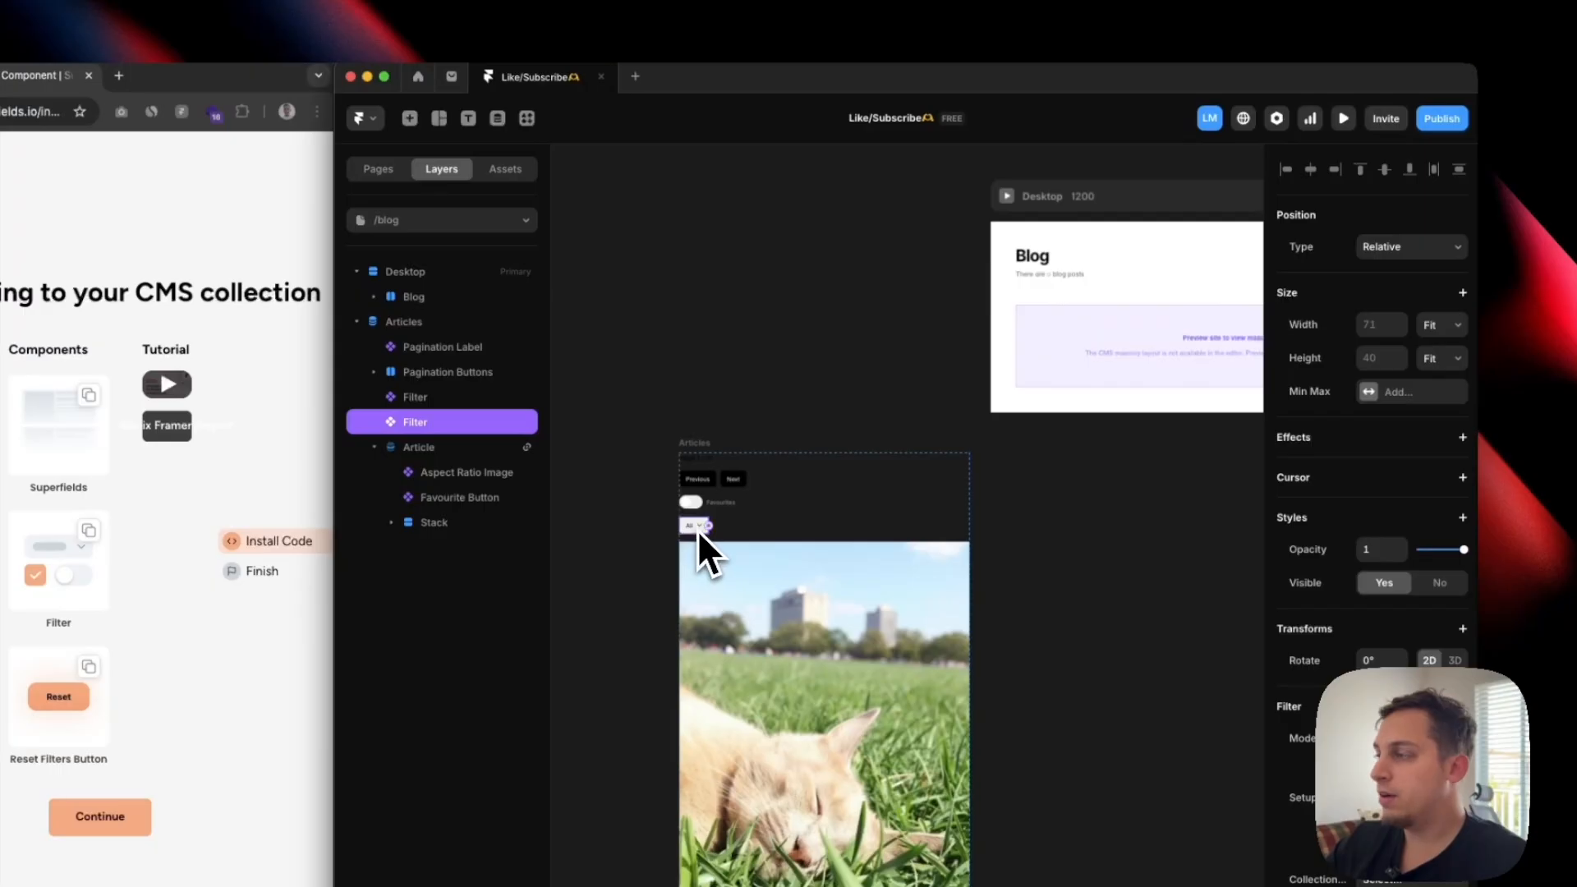
{"action": "left_click", "coordinate": [1411, 797]}
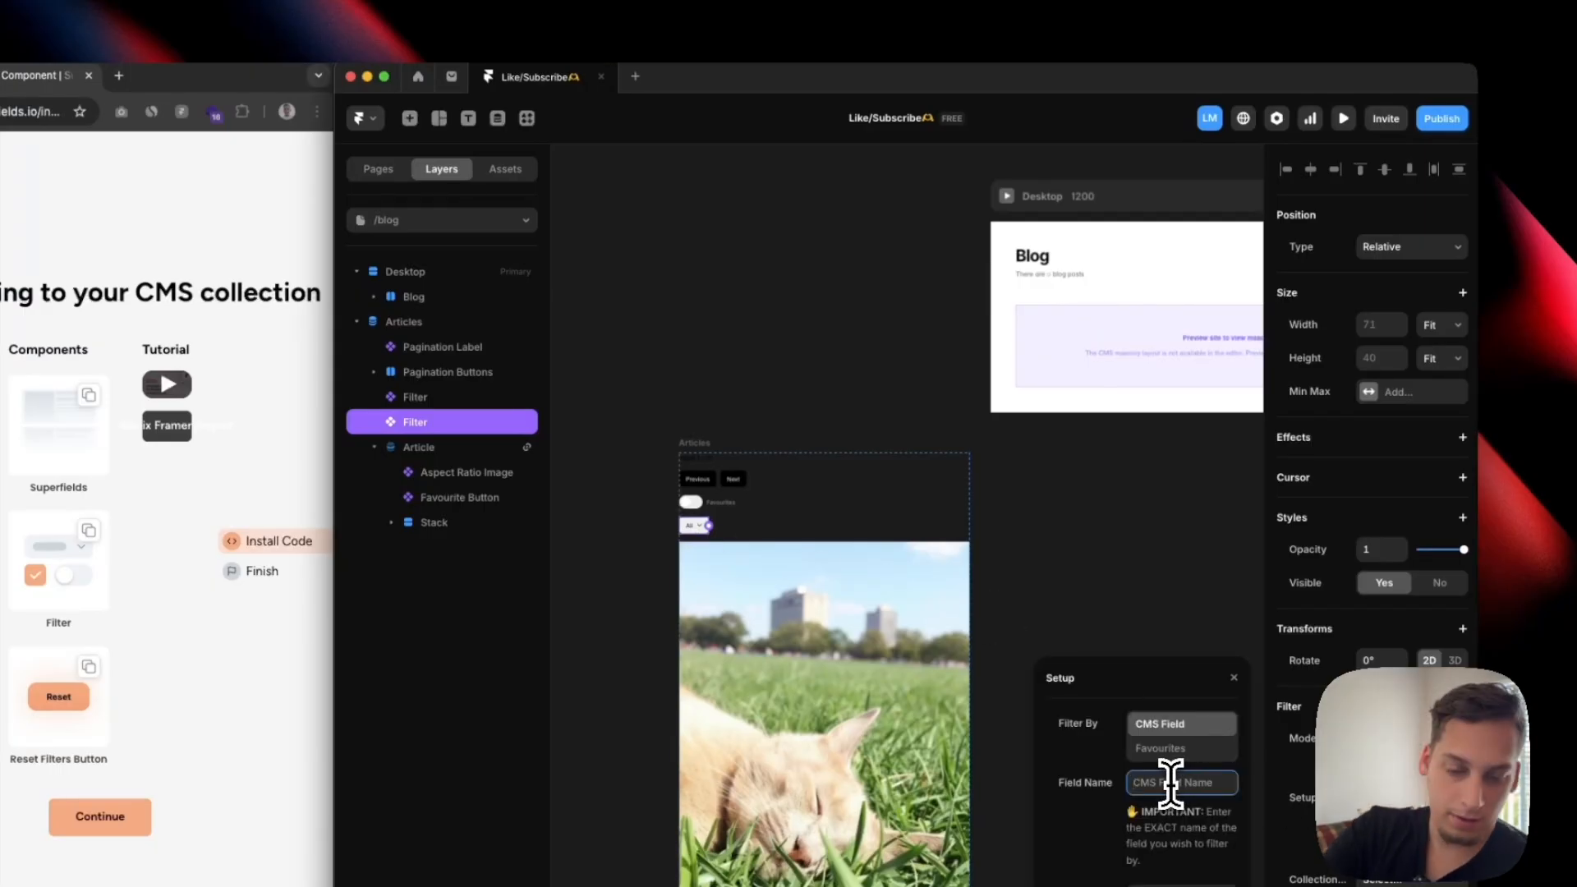
{"action": "type", "text": "Category"}
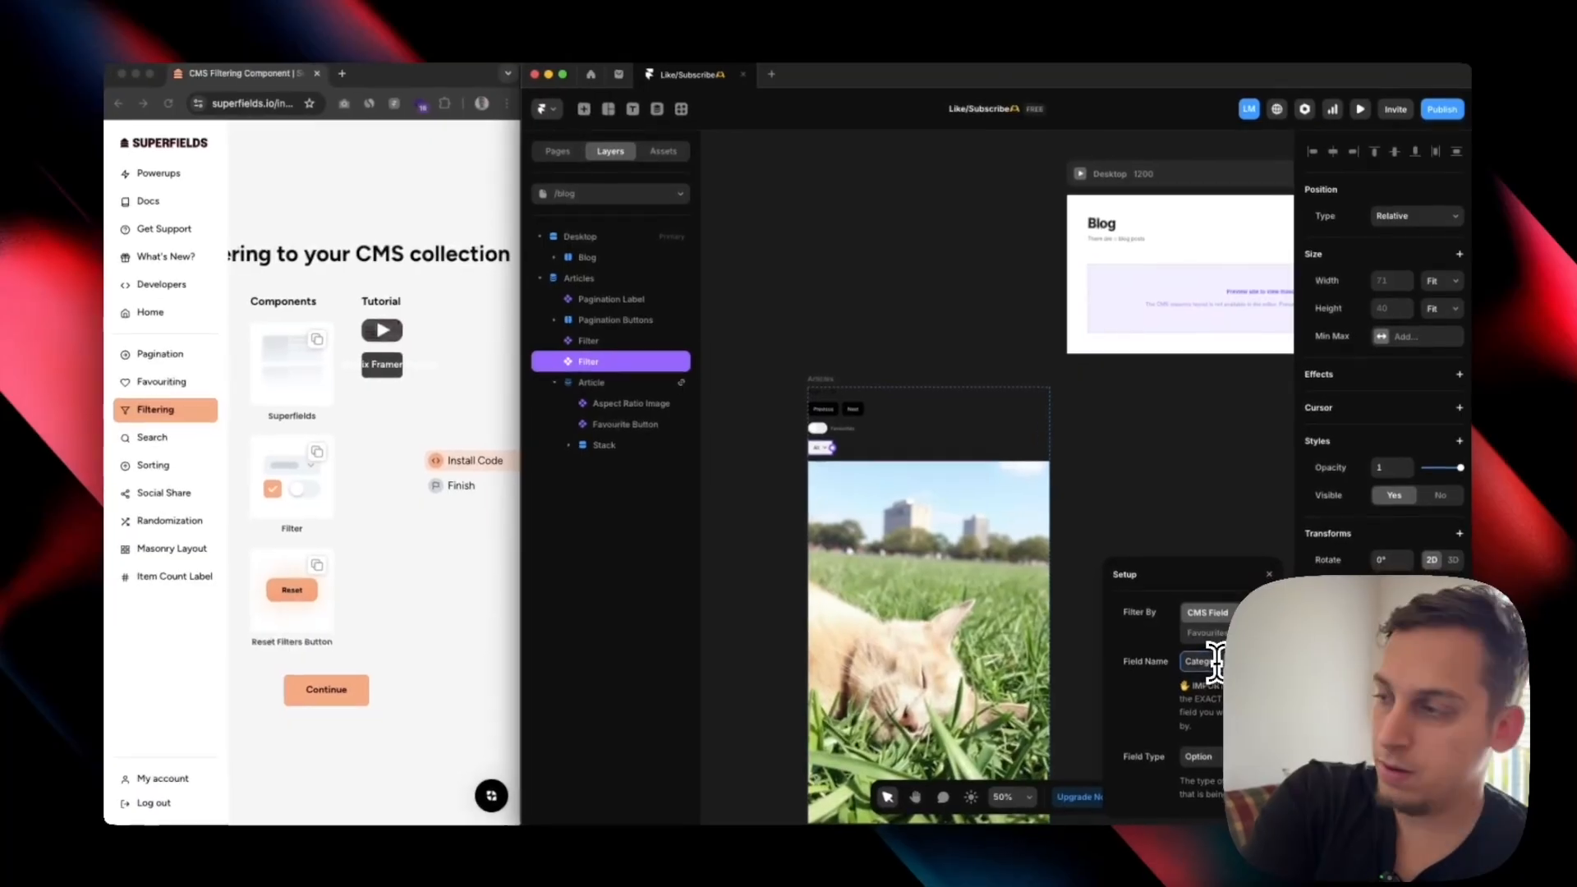
{"action": "left_click", "coordinate": [1203, 752]}
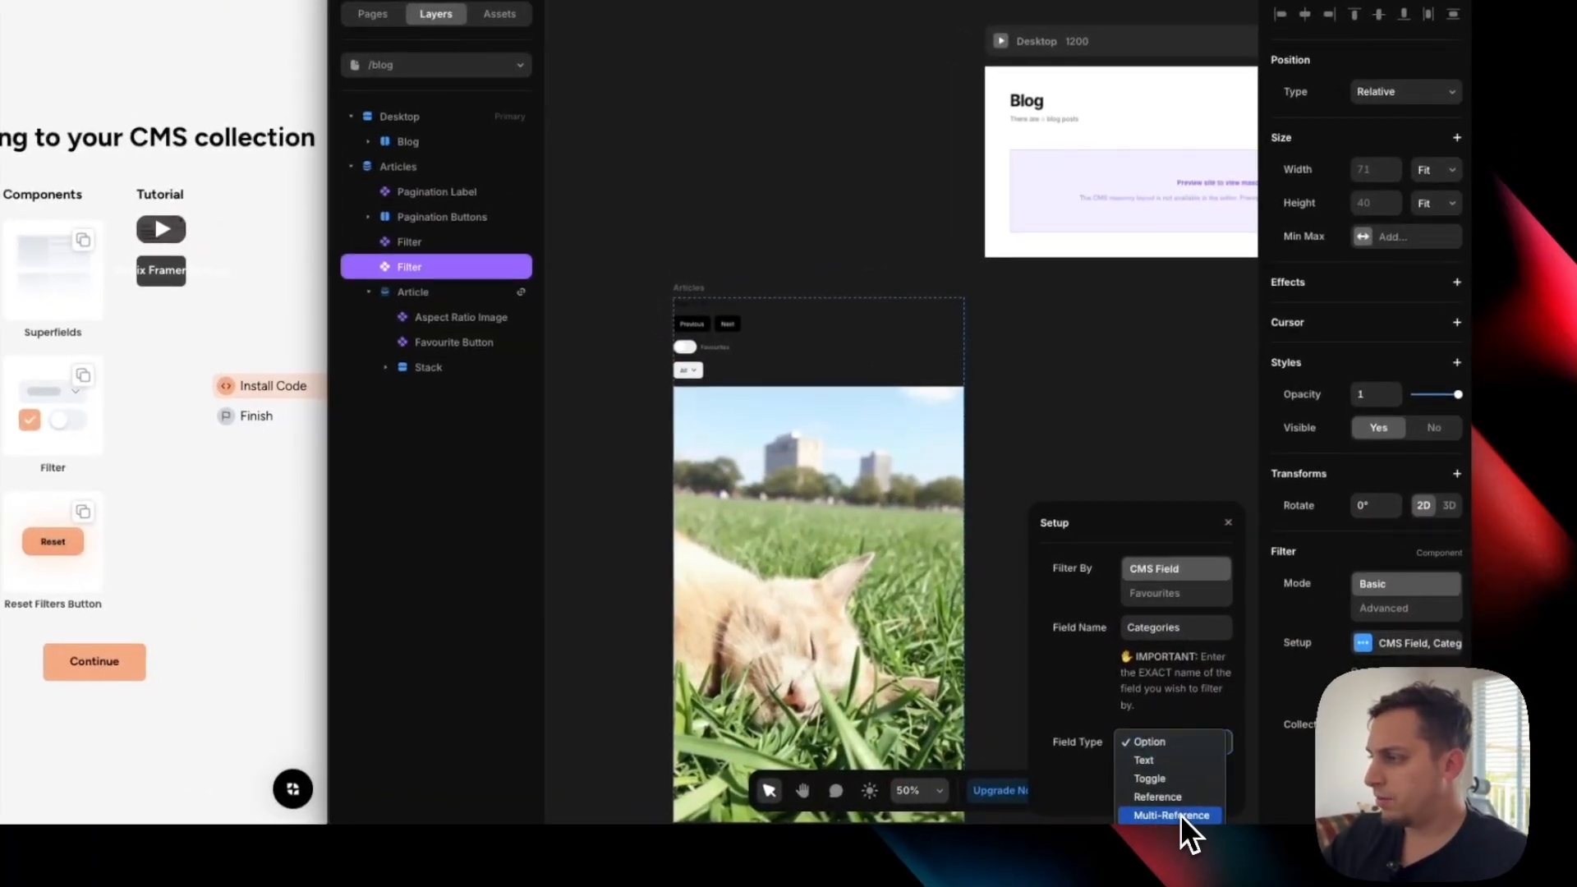
{"action": "left_click", "coordinate": [1181, 815]}
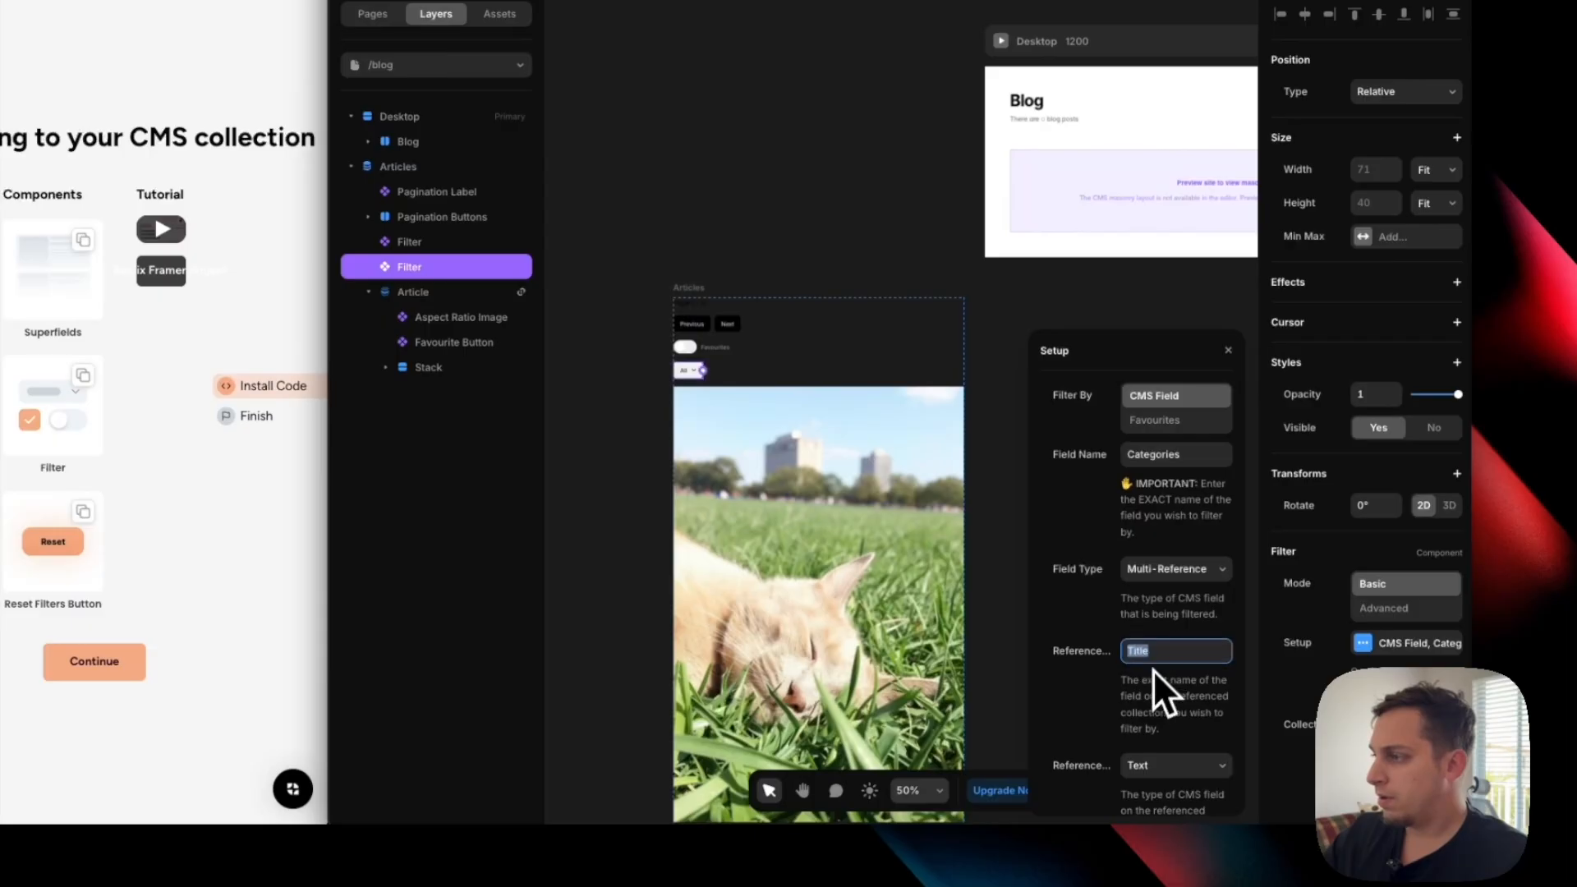
{"action": "scroll", "coordinate": [1162, 699], "scroll_direction": "down", "scroll_amount": 1}
{"action": "left_click", "coordinate": [1167, 721]}
{"action": "left_click", "coordinate": [1084, 686]}
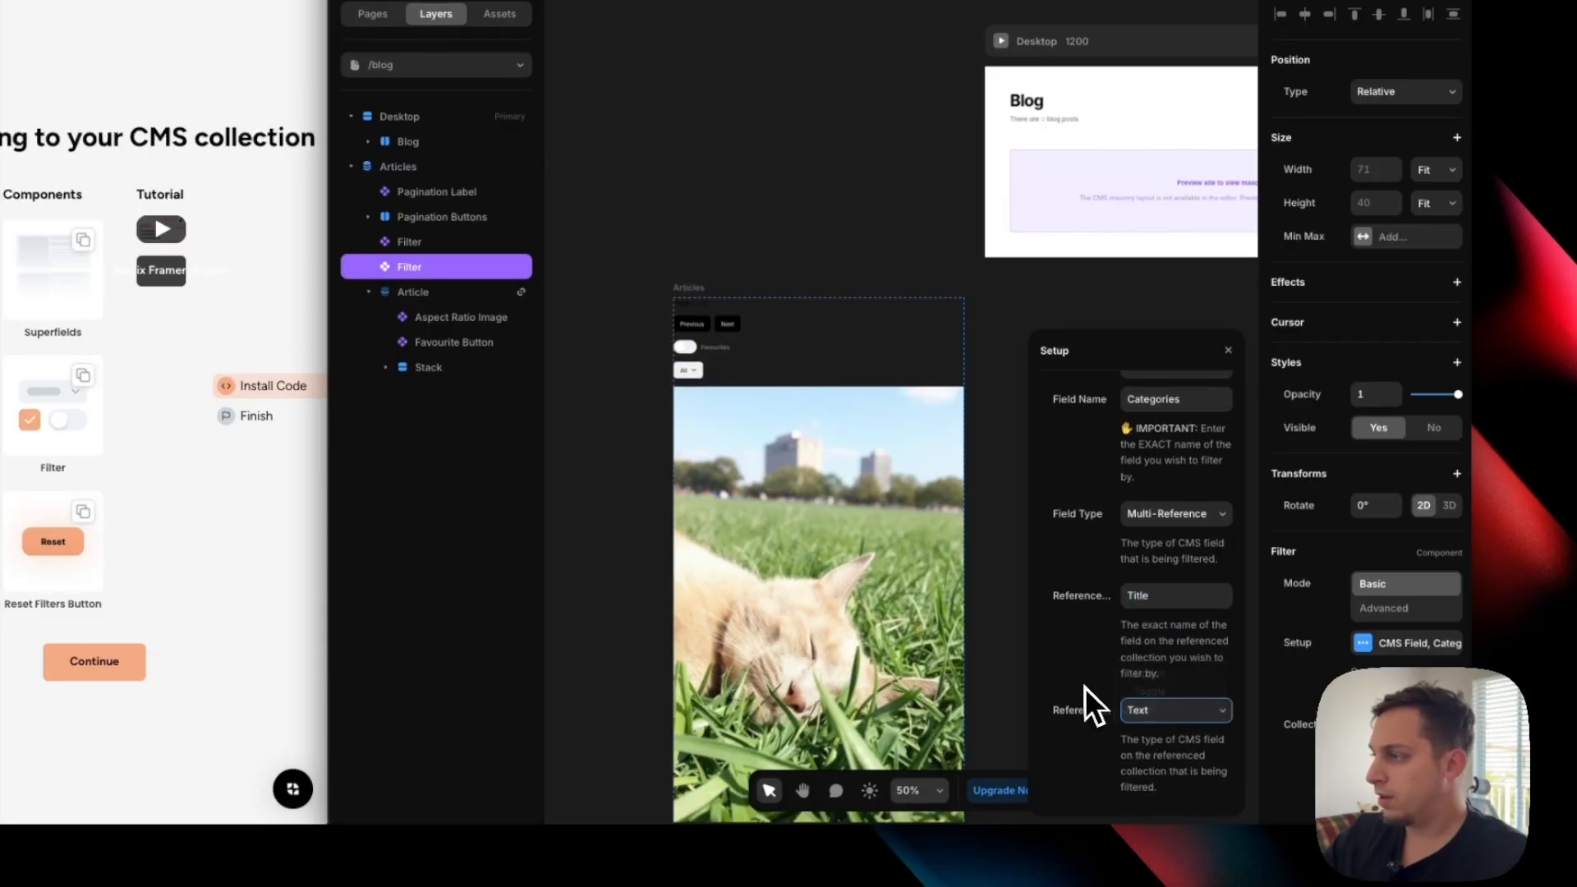
{"action": "left_click", "coordinate": [1258, 687]}
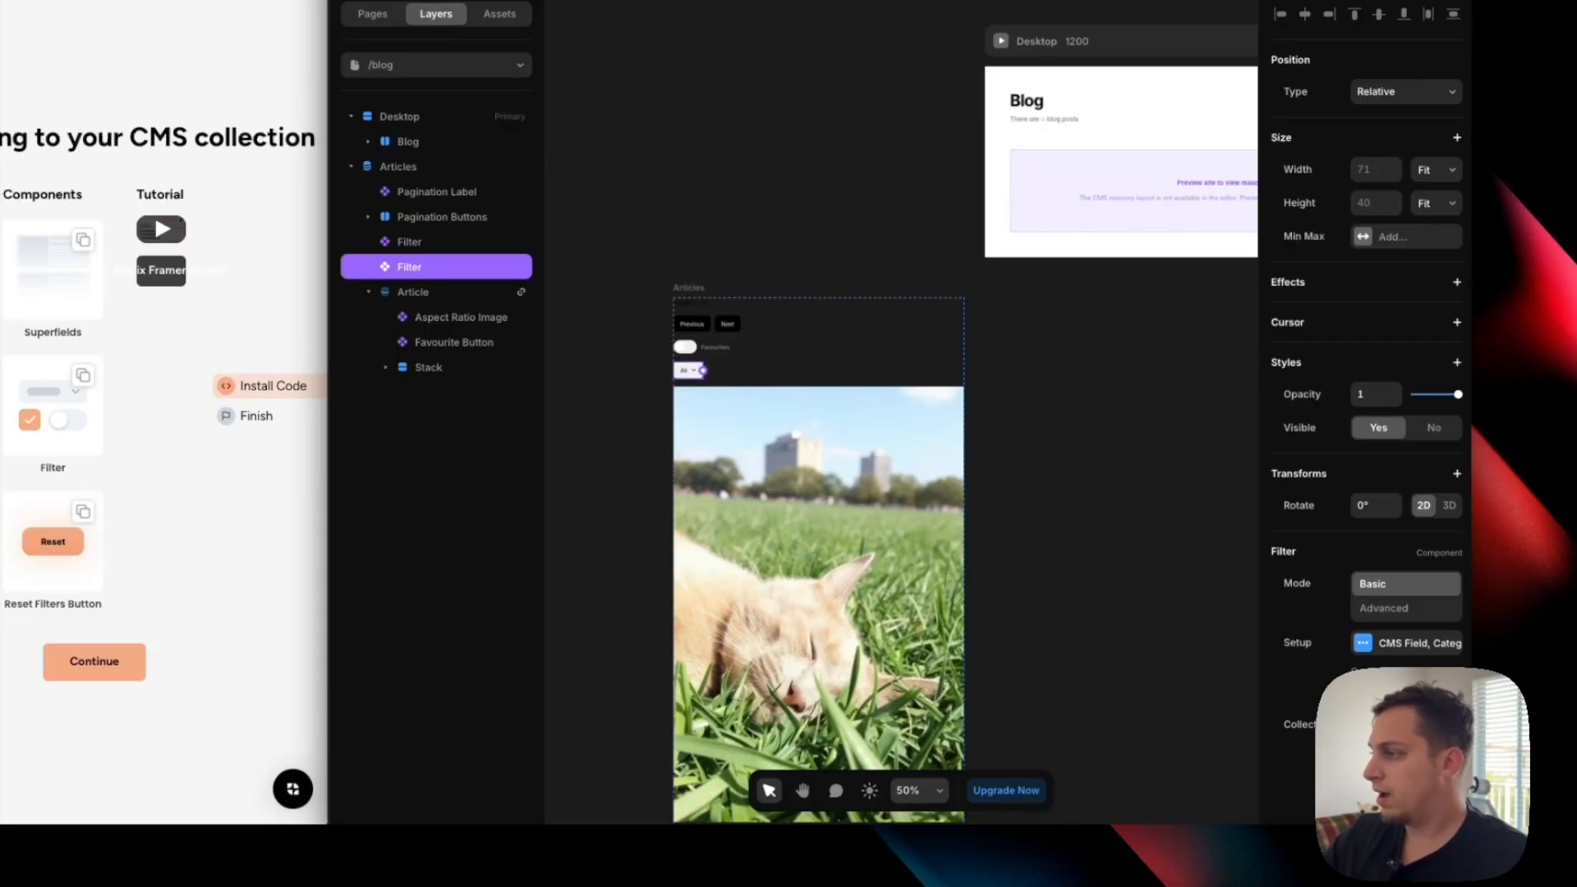
Preview the blog page, open the category filter's dropdown and return to the canvas.
{"action": "scroll", "coordinate": [1418, 649], "scroll_direction": "down", "scroll_amount": 3}
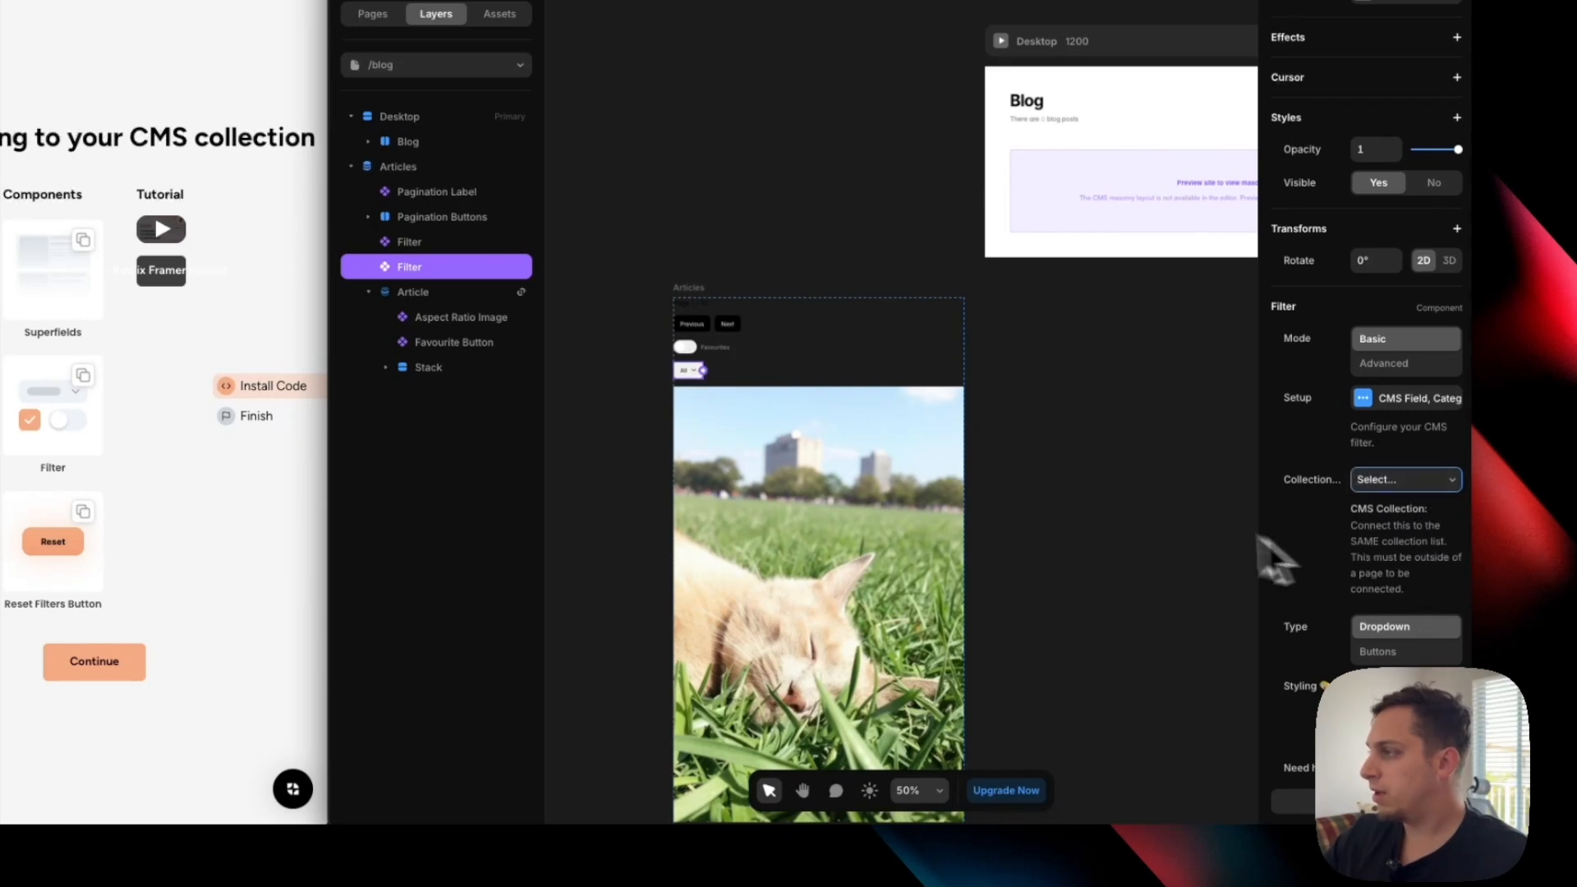
{"action": "scroll", "coordinate": [1101, 476], "scroll_direction": "up", "scroll_amount": 3}
{"action": "left_click", "coordinate": [909, 238]}
{"action": "scroll", "coordinate": [813, 370], "scroll_direction": "down", "scroll_amount": 3}
{"action": "scroll", "coordinate": [932, 380], "scroll_direction": "up", "scroll_amount": 1}
{"action": "left_click", "coordinate": [945, 373]}
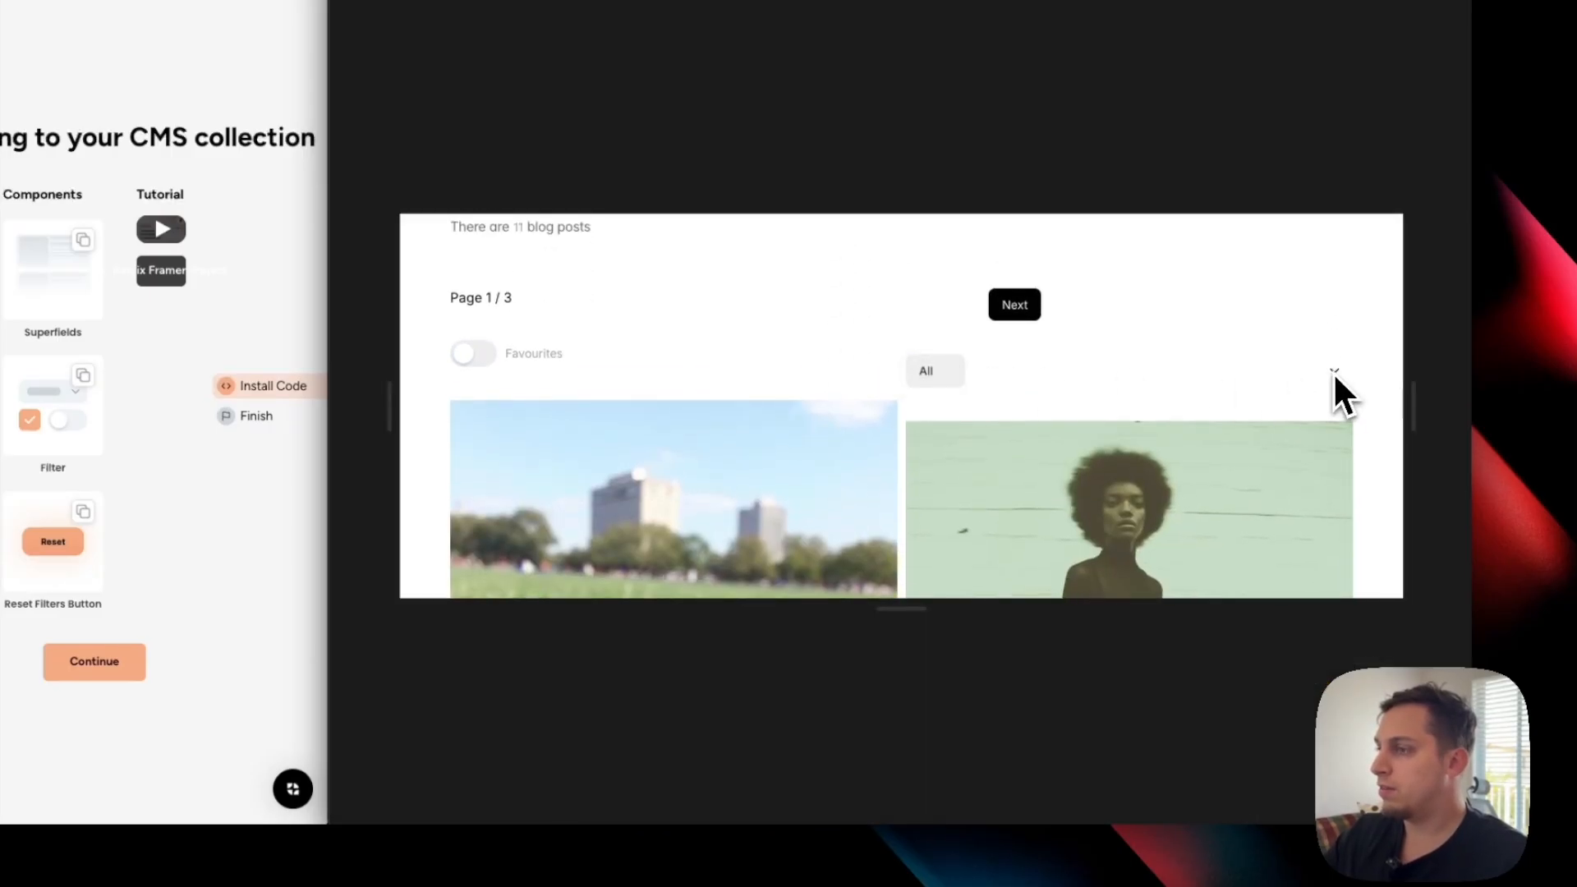
{"action": "left_click", "coordinate": [362, 16]}
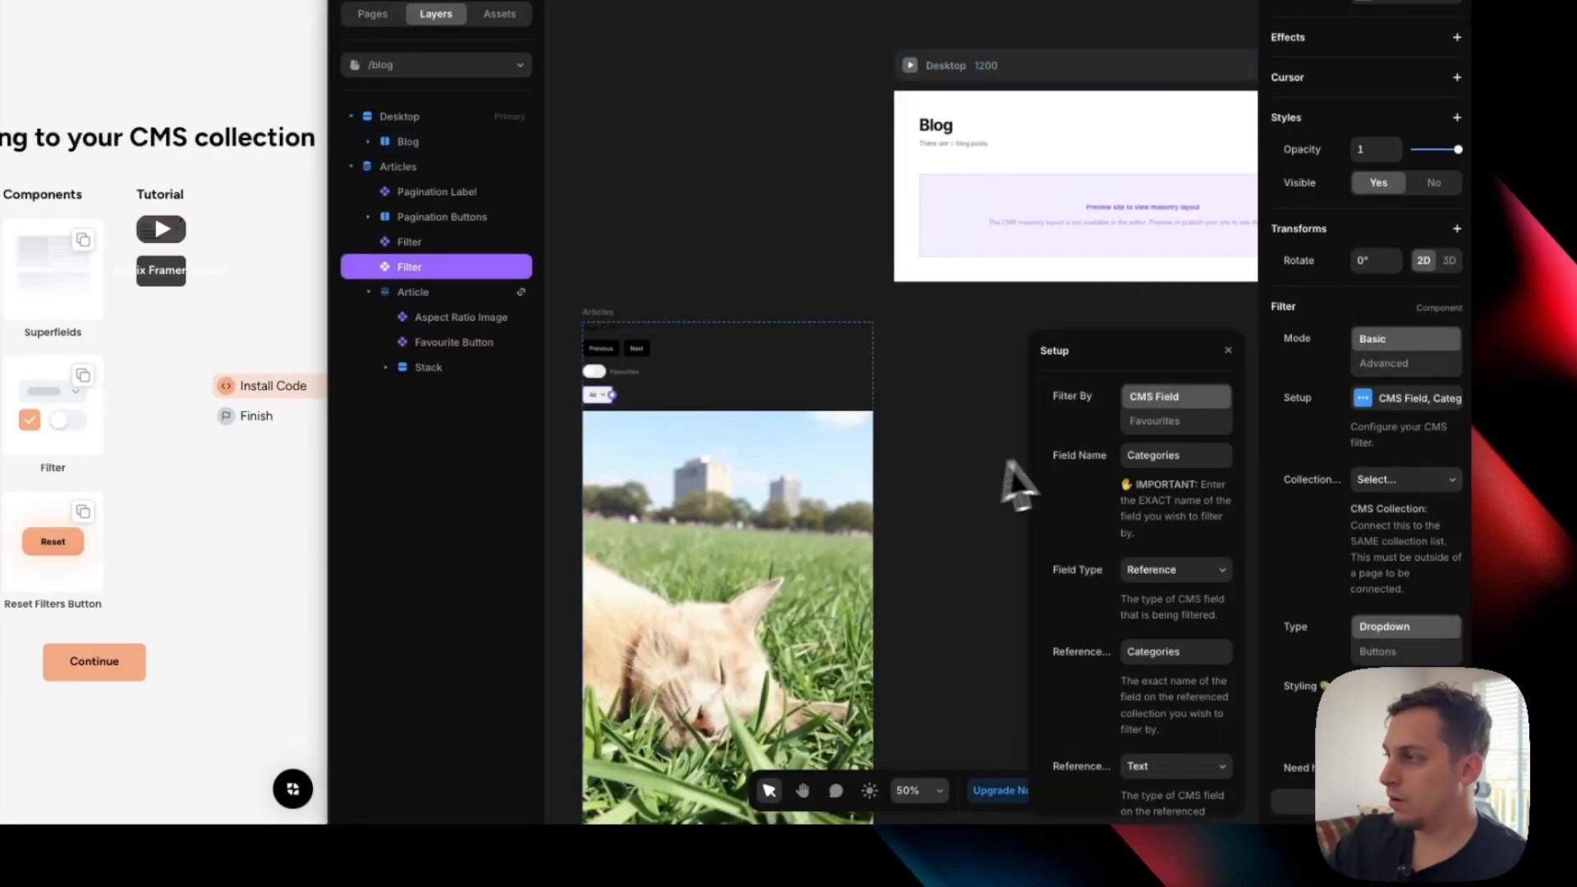
Set the new Filter's field name to Featured and its field type to Toggle.
{"action": "double_click", "coordinate": [1168, 457]}
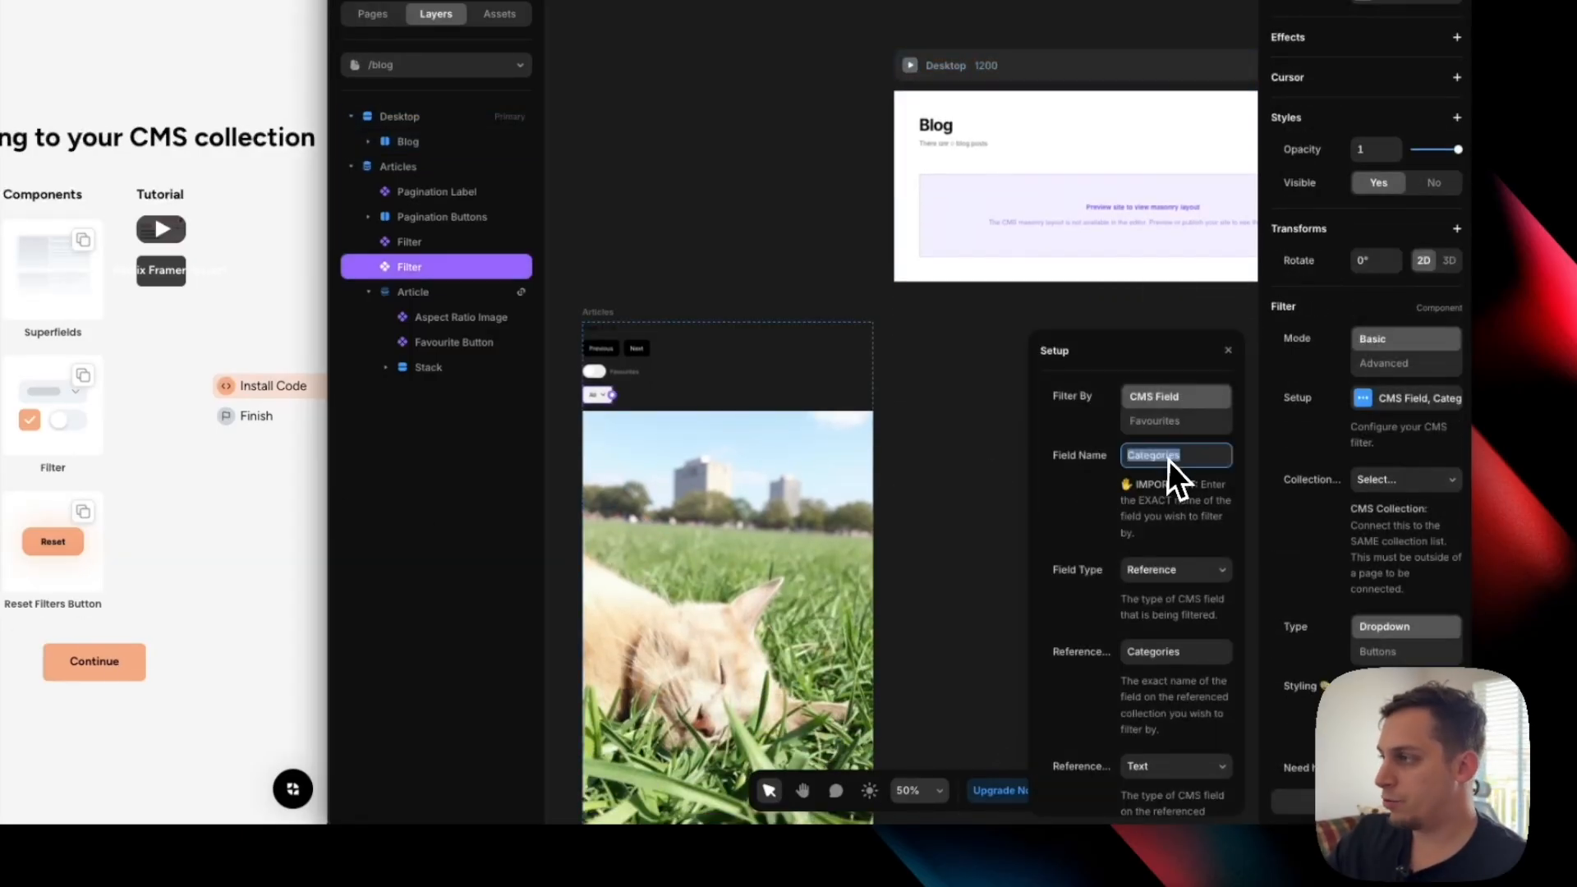
{"action": "type", "text": "Featured"}
{"action": "left_click", "coordinate": [1181, 570]}
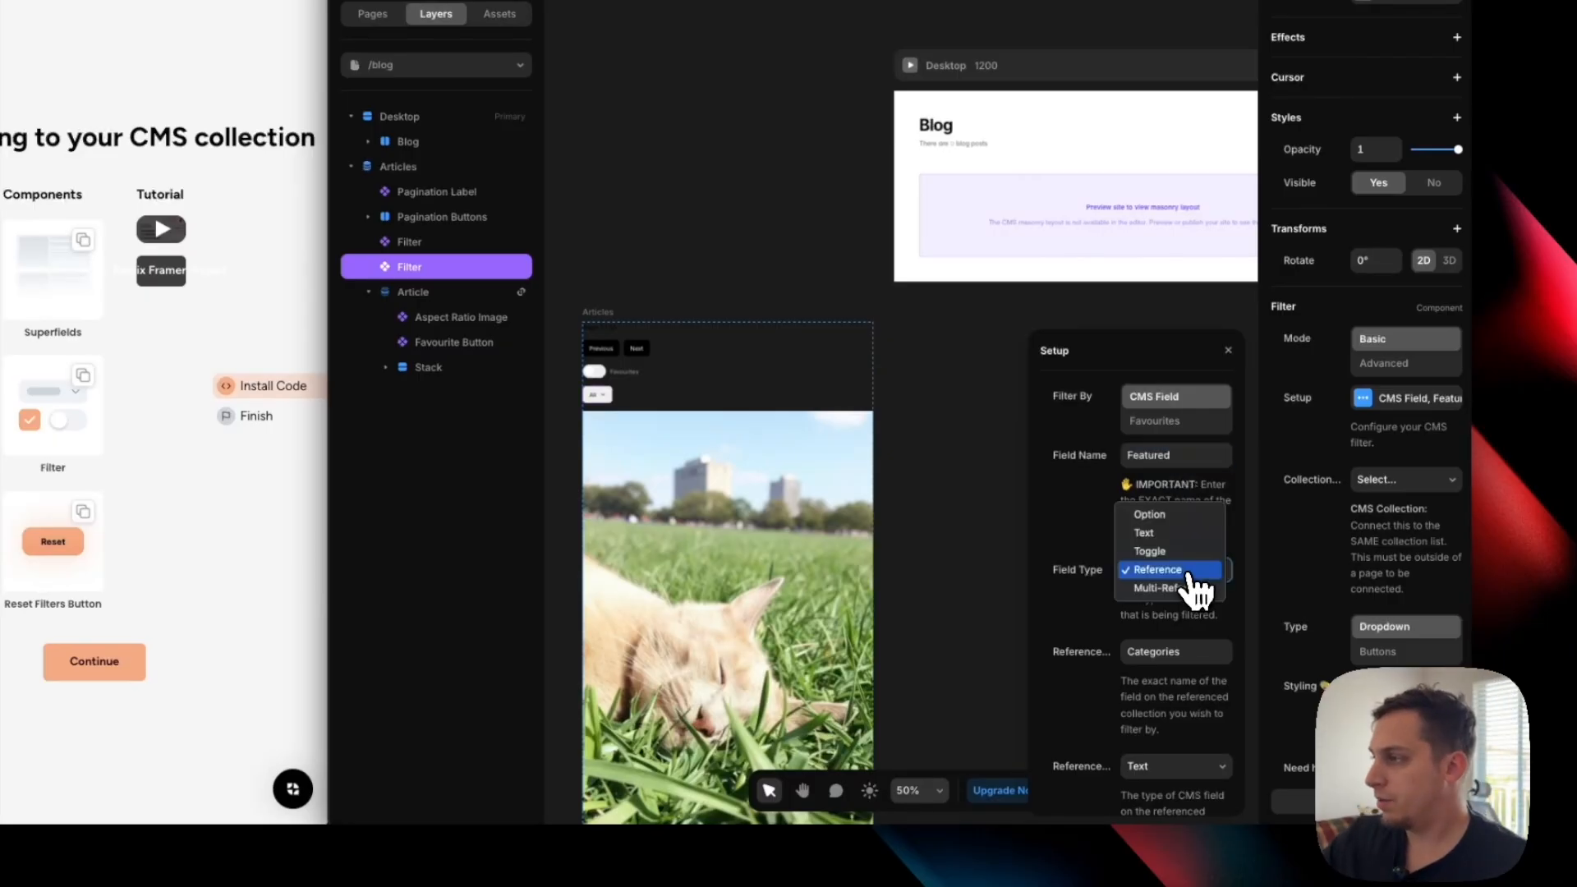
{"action": "left_click", "coordinate": [1166, 551]}
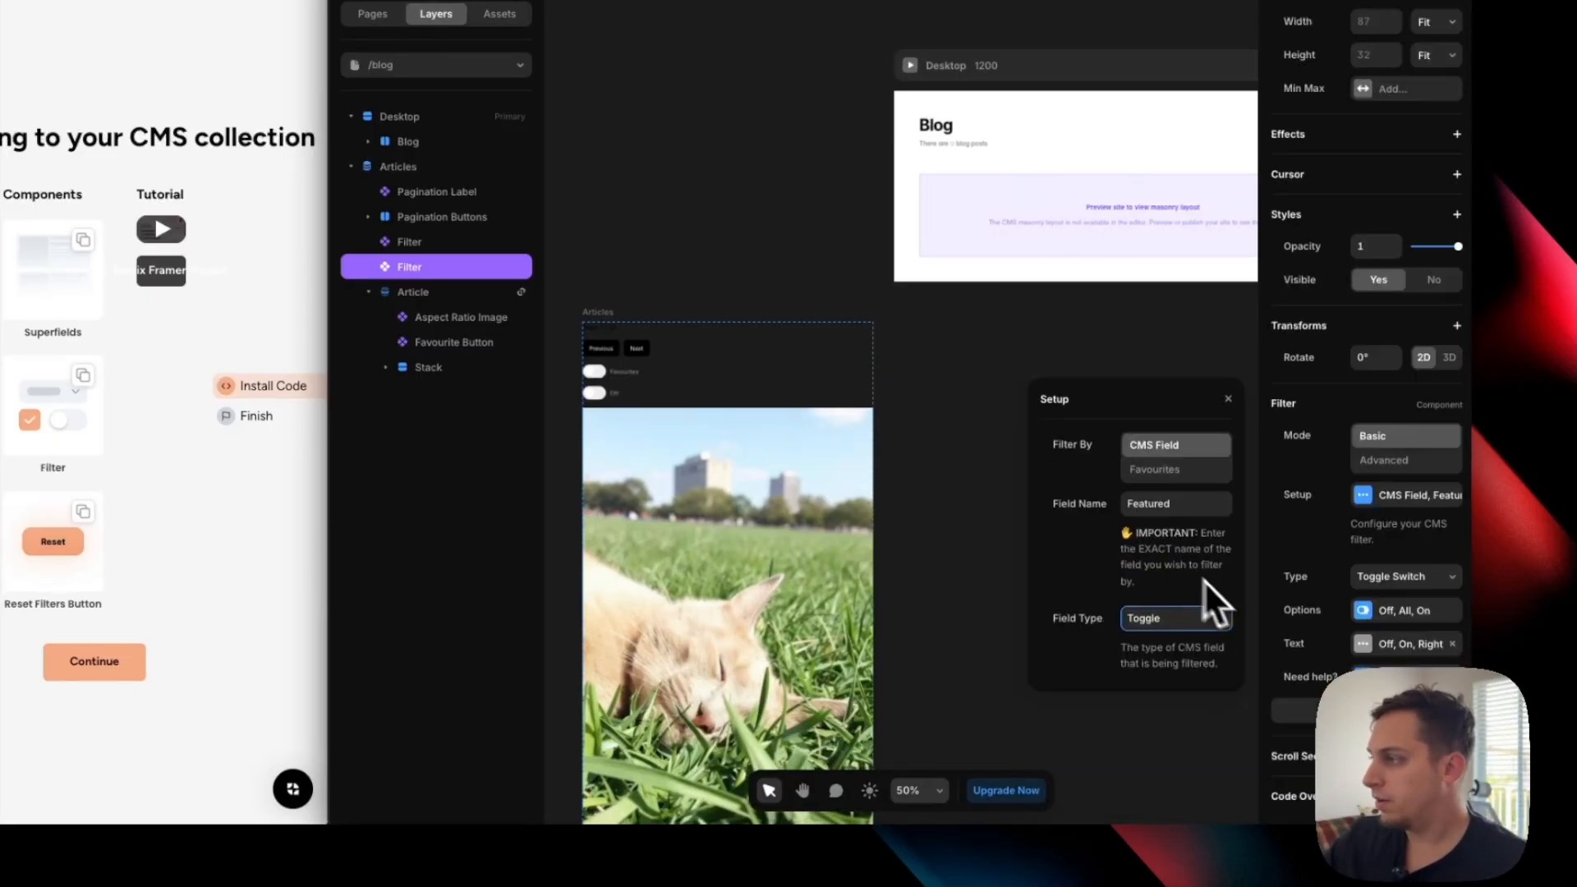
{"action": "left_click", "coordinate": [943, 409]}
Preview the blog page and switch the Favourites filter on and off.
{"action": "left_click", "coordinate": [908, 70]}
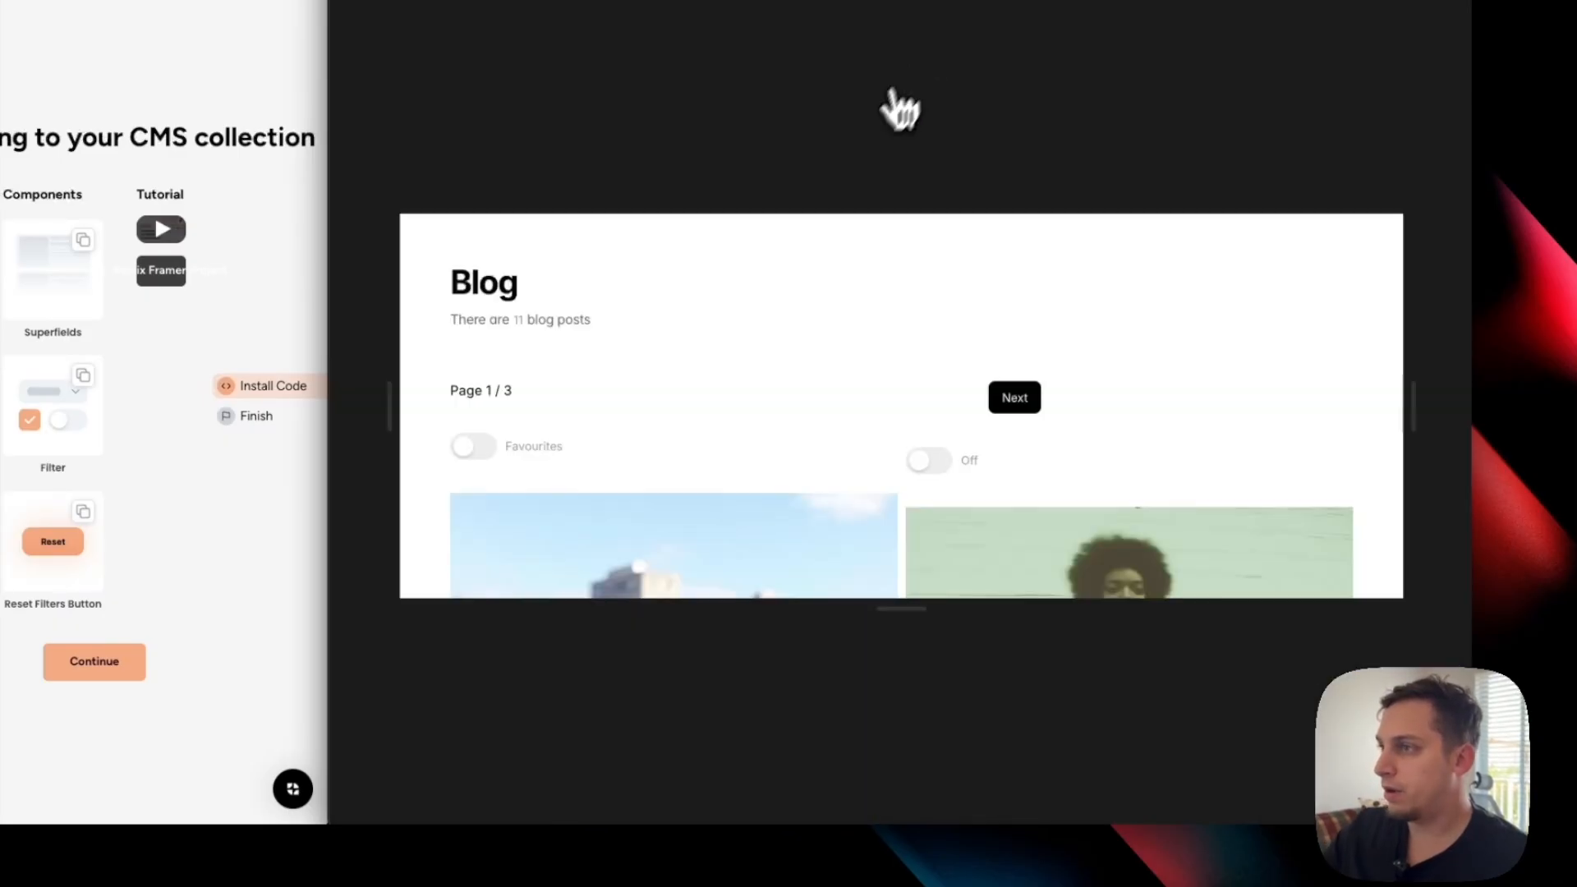
{"action": "left_click", "coordinate": [491, 455]}
{"action": "left_click", "coordinate": [492, 454]}
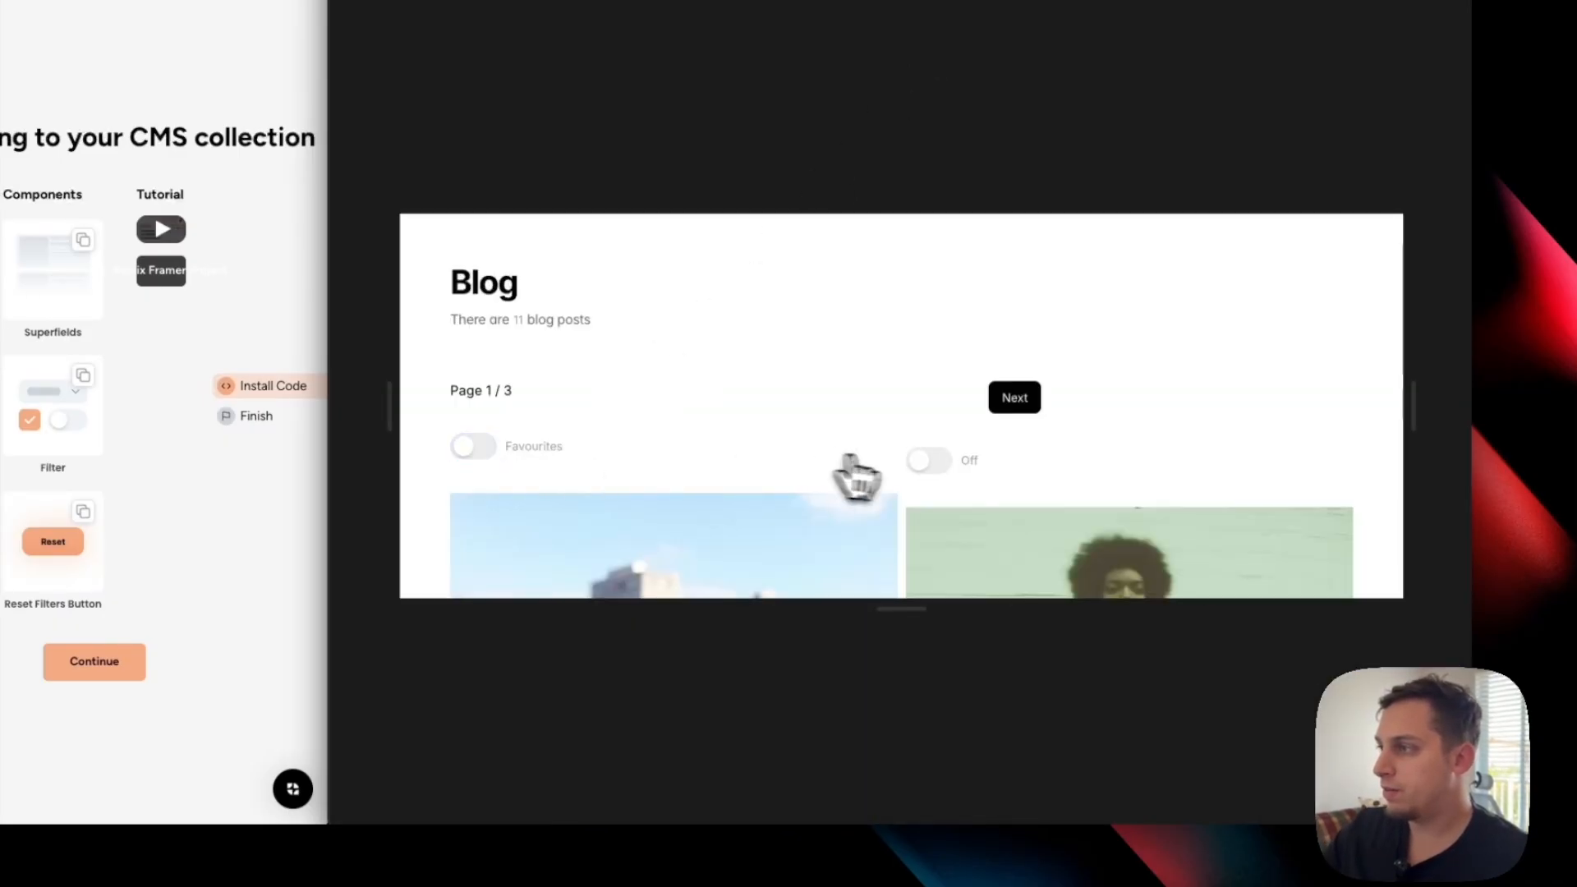
Switch the Featured filter on and off in the preview, examine the listed articles and return to the canvas.
{"action": "left_click", "coordinate": [924, 460]}
{"action": "scroll", "coordinate": [858, 469], "scroll_direction": "down", "scroll_amount": 5}
{"action": "scroll", "coordinate": [840, 448], "scroll_direction": "down", "scroll_amount": 10}
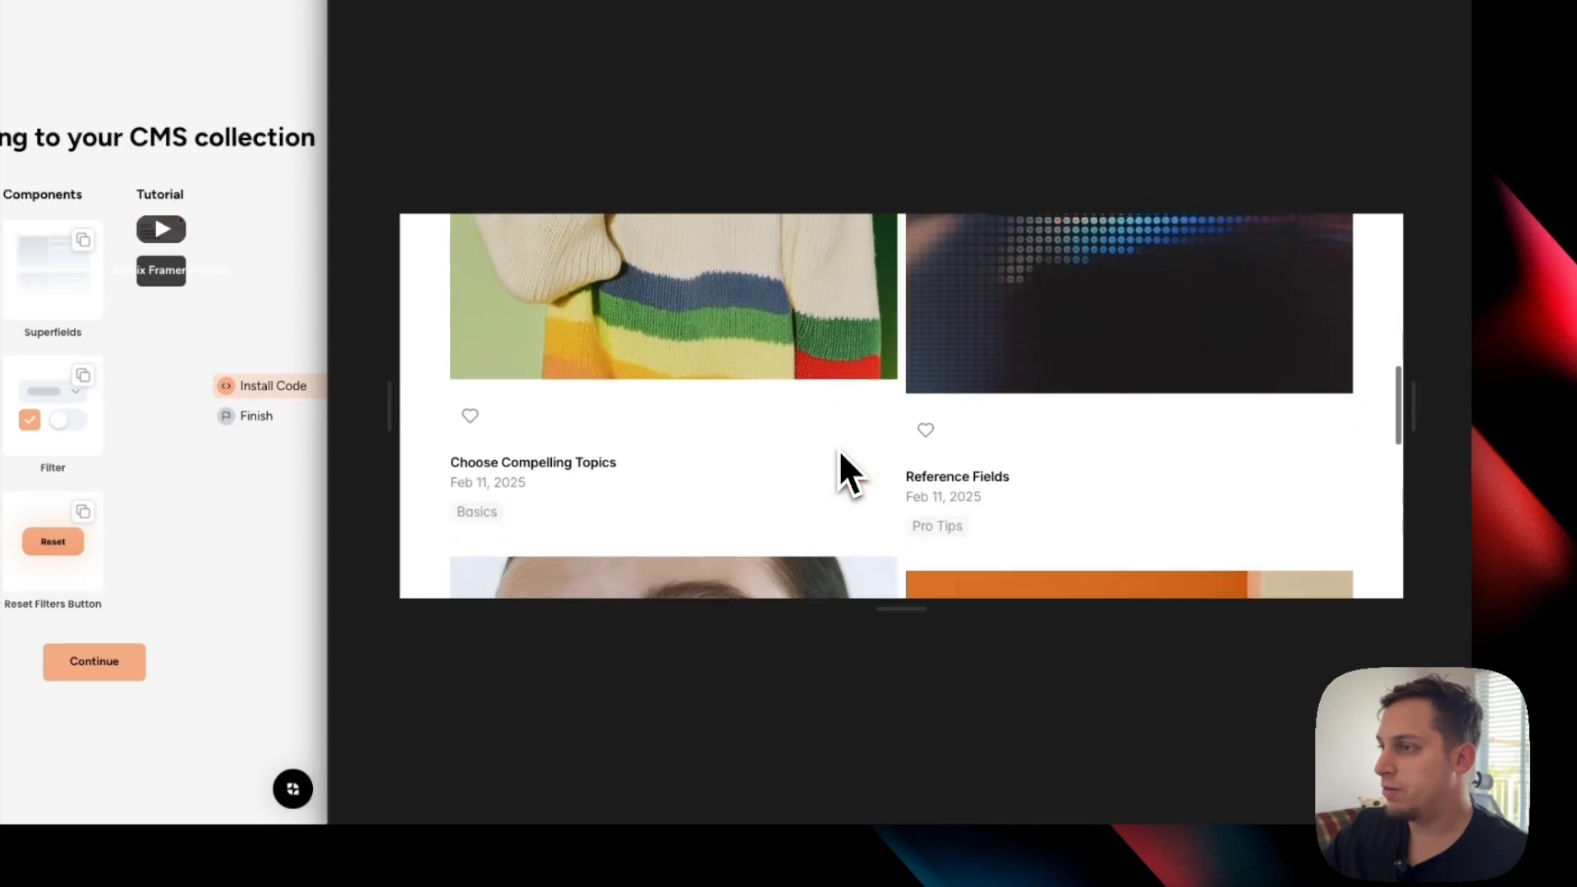
{"action": "scroll", "coordinate": [559, 503], "scroll_direction": "up", "scroll_amount": 15}
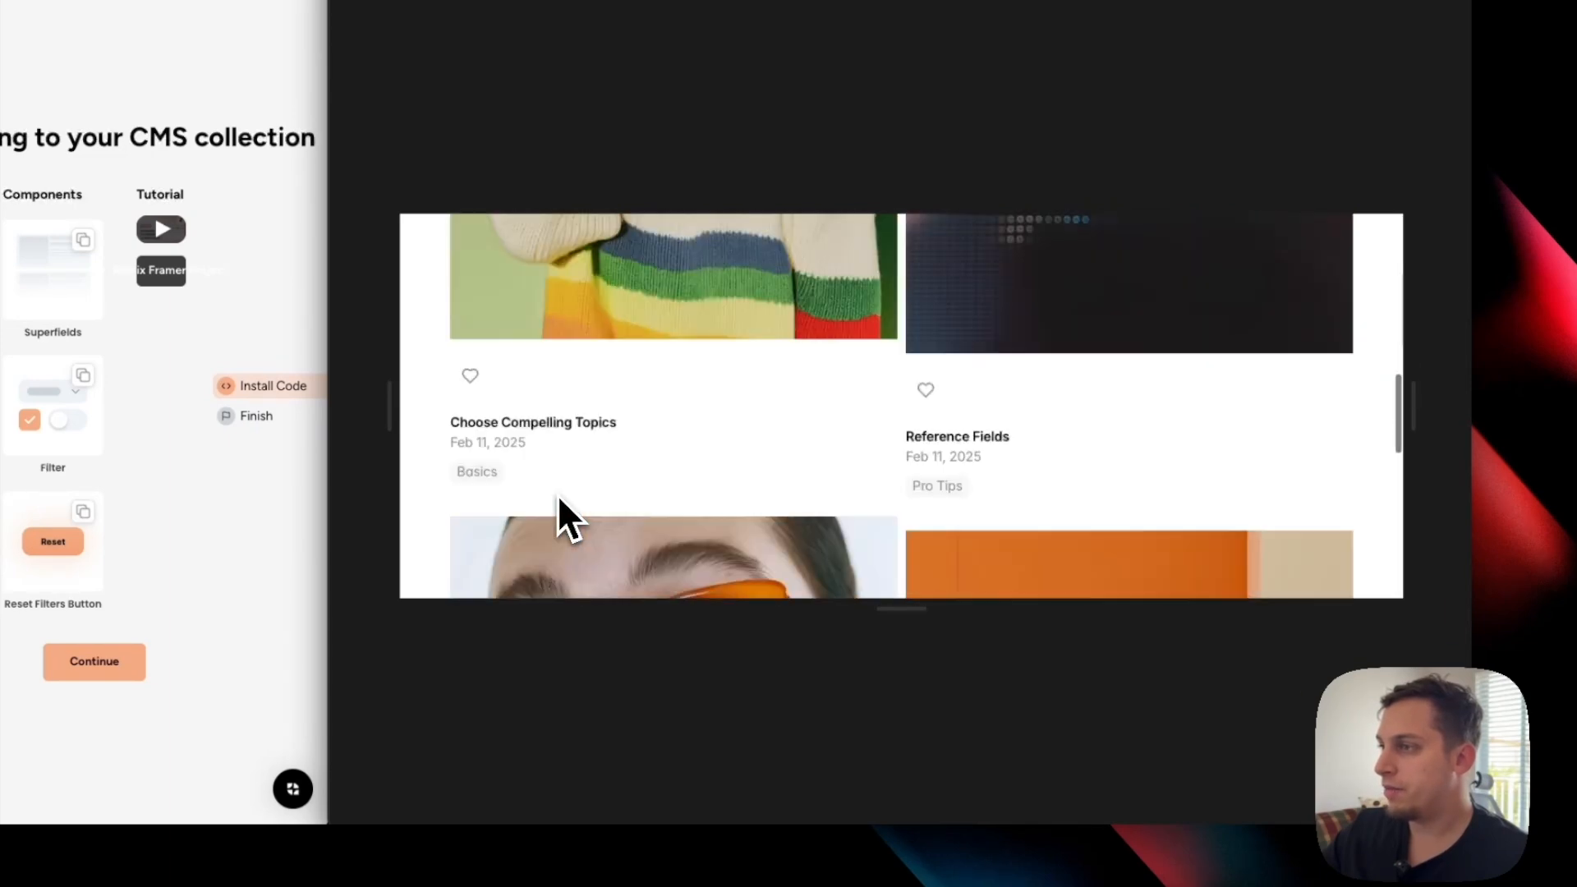
{"action": "left_click", "coordinate": [928, 460]}
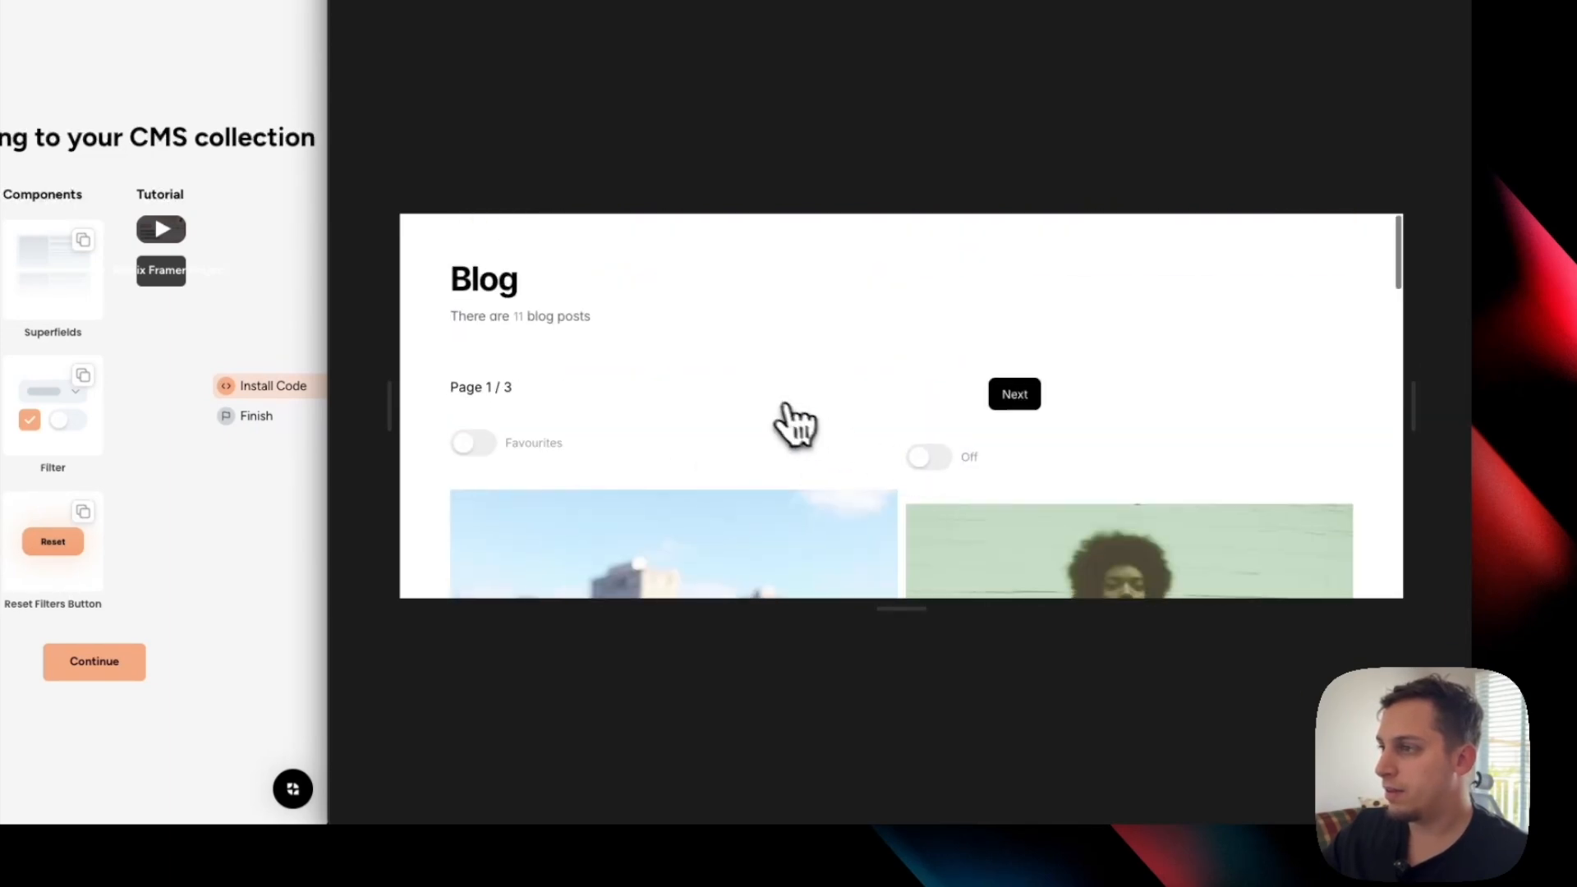
{"action": "scroll", "coordinate": [788, 423], "scroll_direction": "down", "scroll_amount": 5}
{"action": "left_click", "coordinate": [382, 1]}
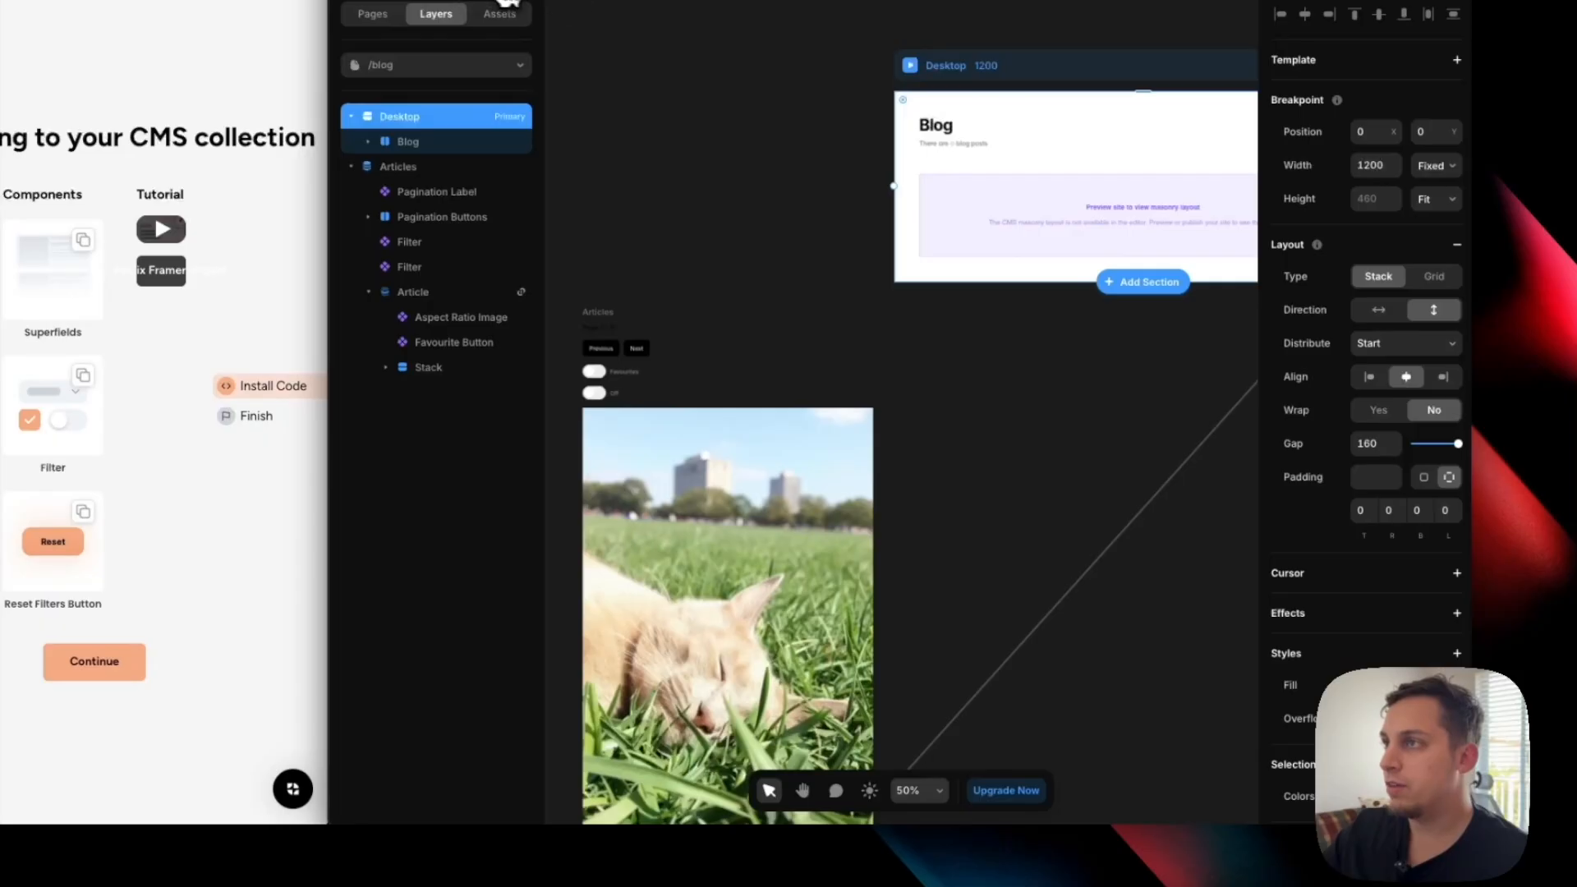
Set the What's New article's Featured field to No in the CMS and return to the blog page canvas.
{"action": "left_click", "coordinate": [510, 3]}
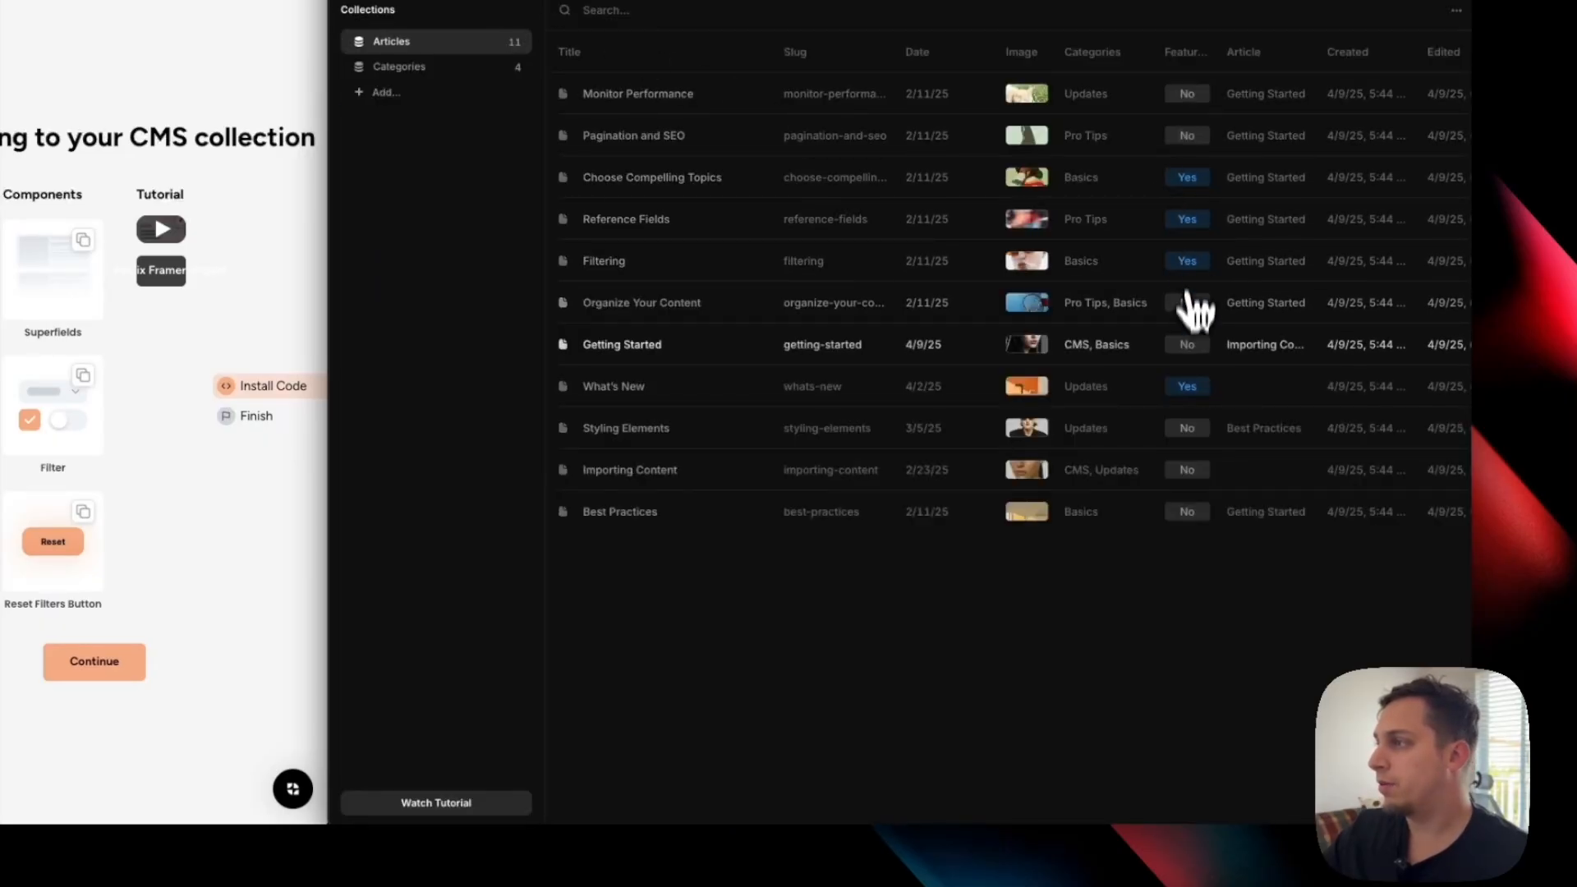
{"action": "left_click", "coordinate": [1195, 408]}
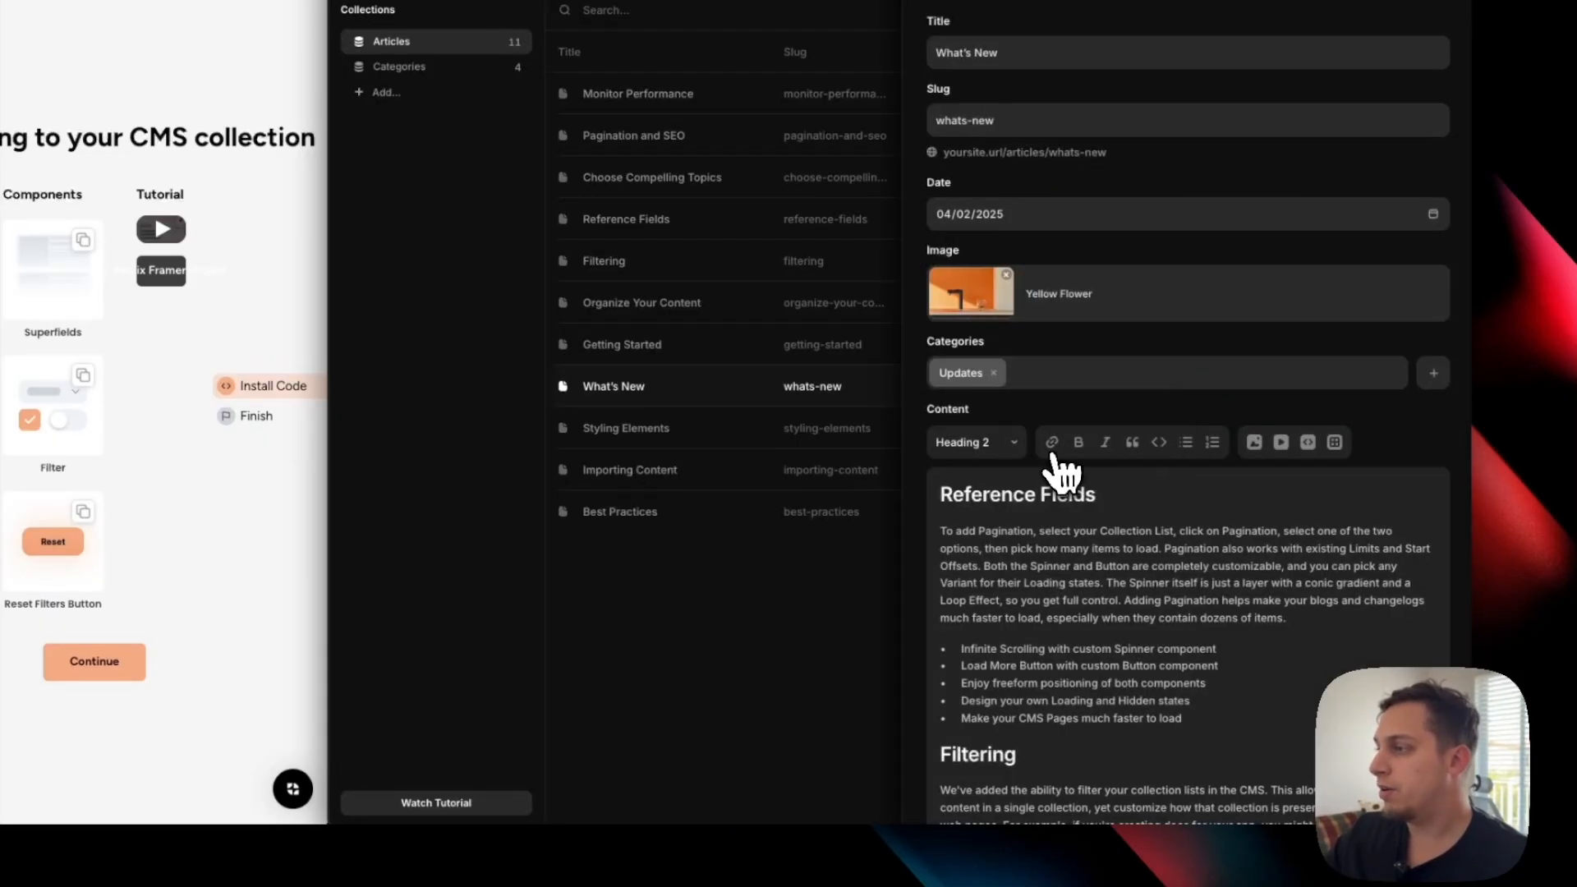
{"action": "scroll", "coordinate": [1068, 477], "scroll_direction": "down", "scroll_amount": 5}
{"action": "left_click", "coordinate": [1050, 719]}
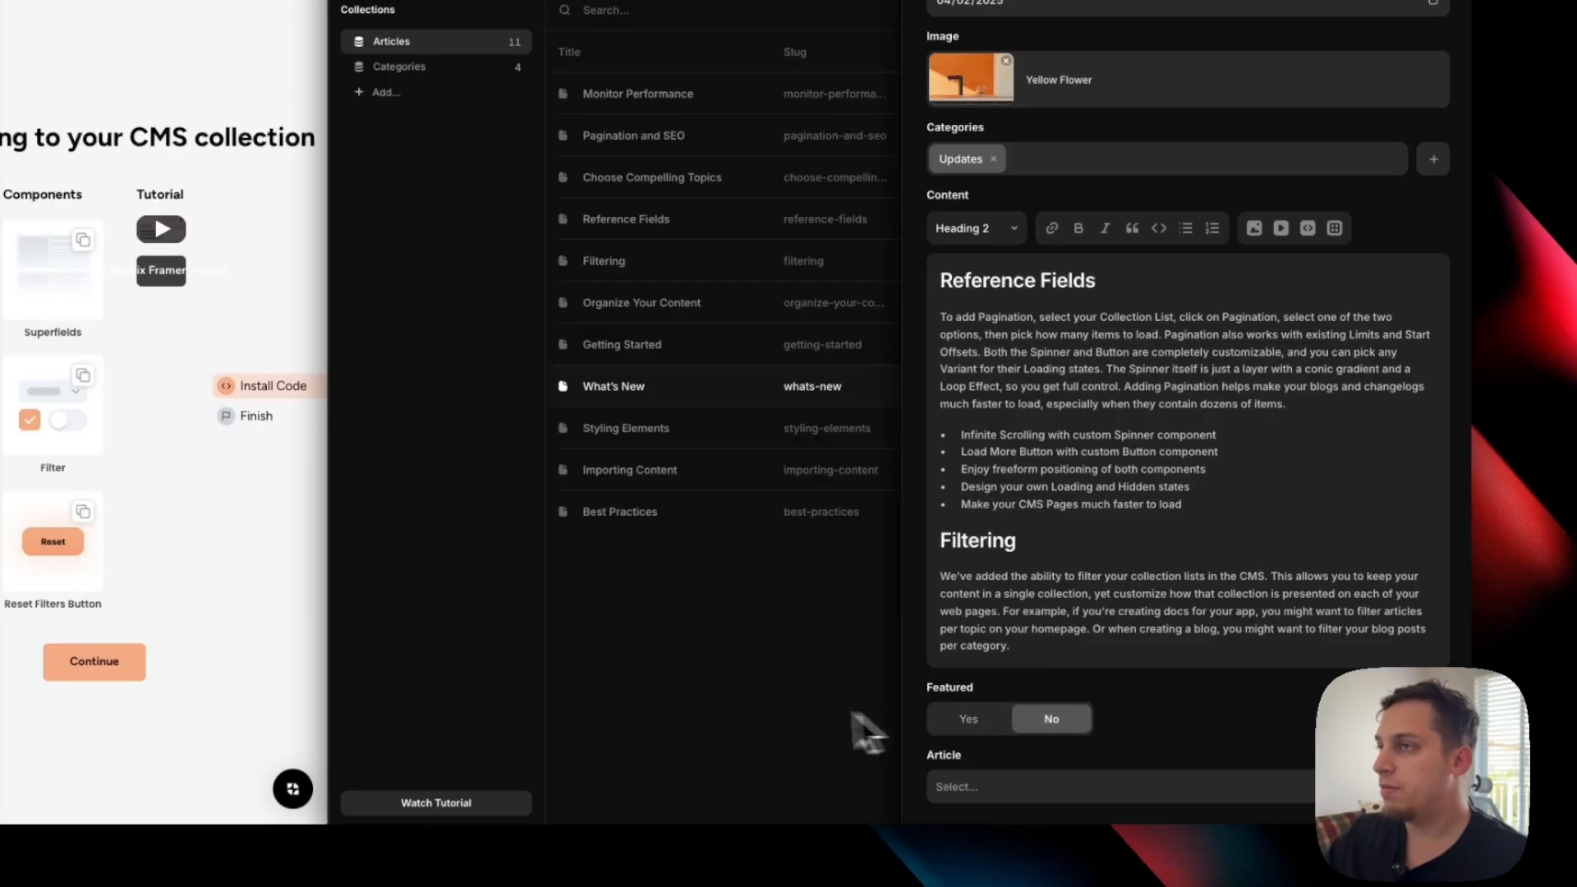
{"action": "left_click", "coordinate": [857, 716]}
{"action": "left_click", "coordinate": [355, 4]}
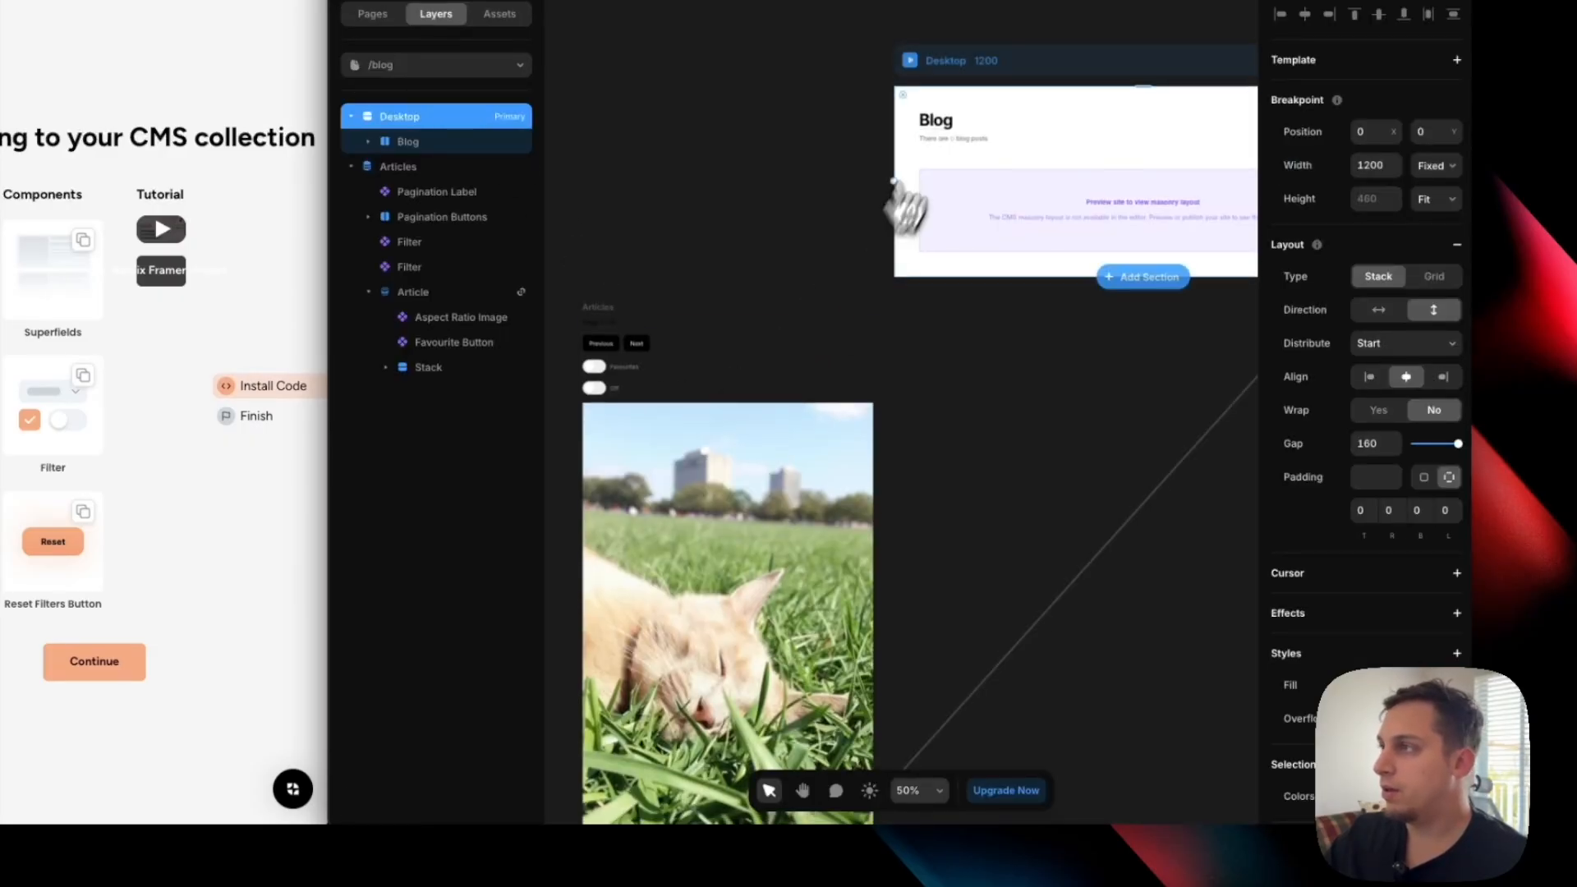
Preview the blog page again, turn on the Featured filter and compare the listed articles with the unfiltered list.
{"action": "left_click", "coordinate": [910, 65]}
{"action": "scroll", "coordinate": [887, 493], "scroll_direction": "down", "scroll_amount": 5}
{"action": "scroll", "coordinate": [883, 483], "scroll_direction": "down", "scroll_amount": 3}
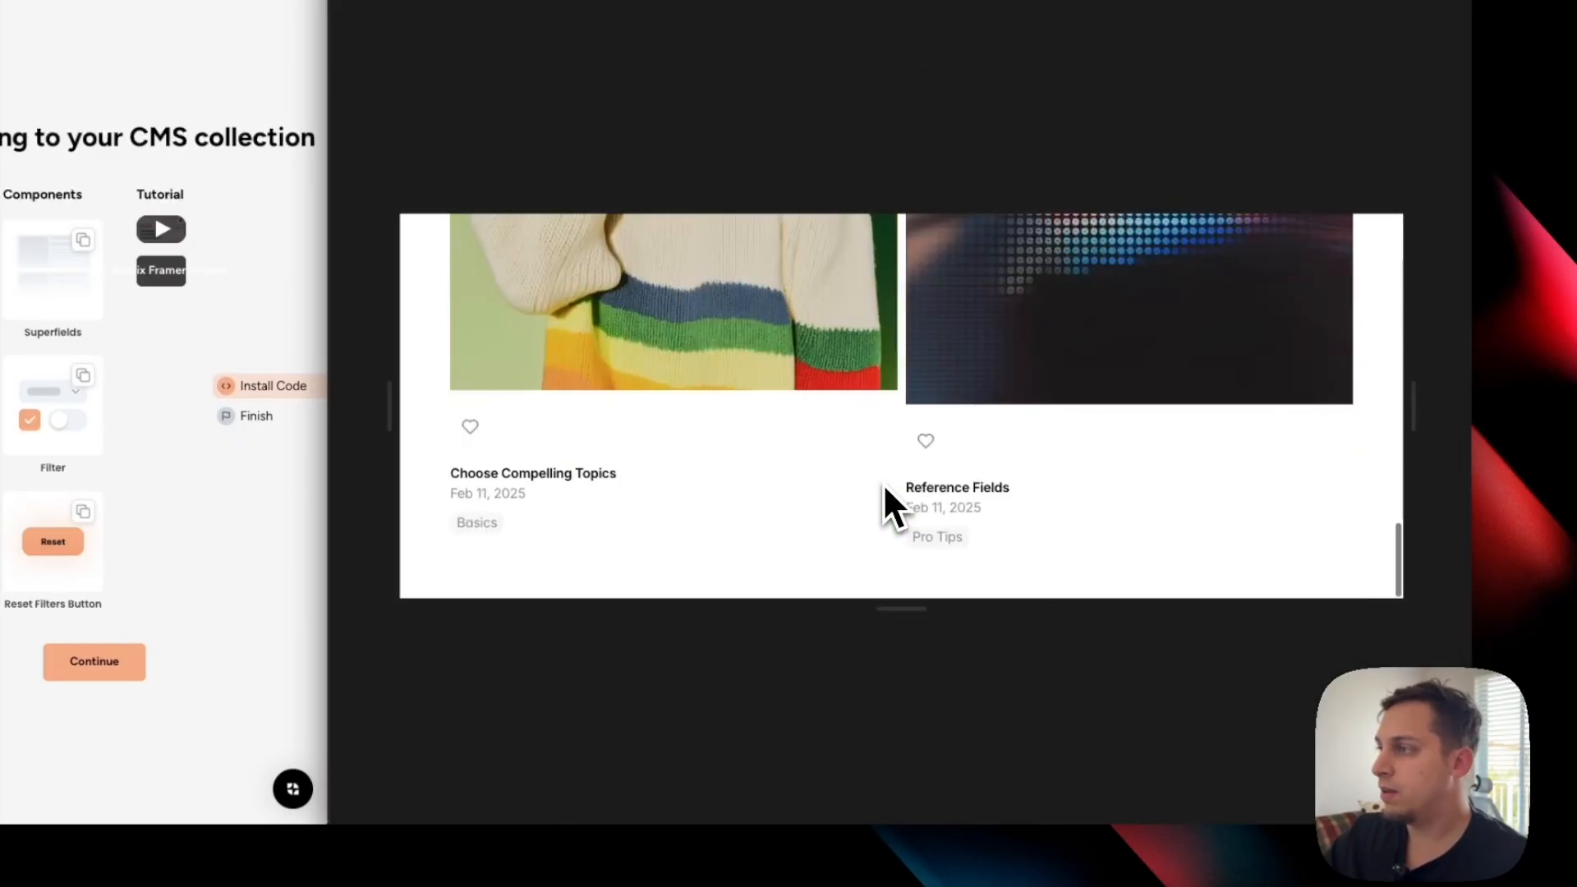
{"action": "scroll", "coordinate": [881, 476], "scroll_direction": "up", "scroll_amount": 10}
{"action": "scroll", "coordinate": [926, 417], "scroll_direction": "down", "scroll_amount": 1}
{"action": "left_click", "coordinate": [929, 384]}
{"action": "scroll", "coordinate": [939, 411], "scroll_direction": "down", "scroll_amount": 10}
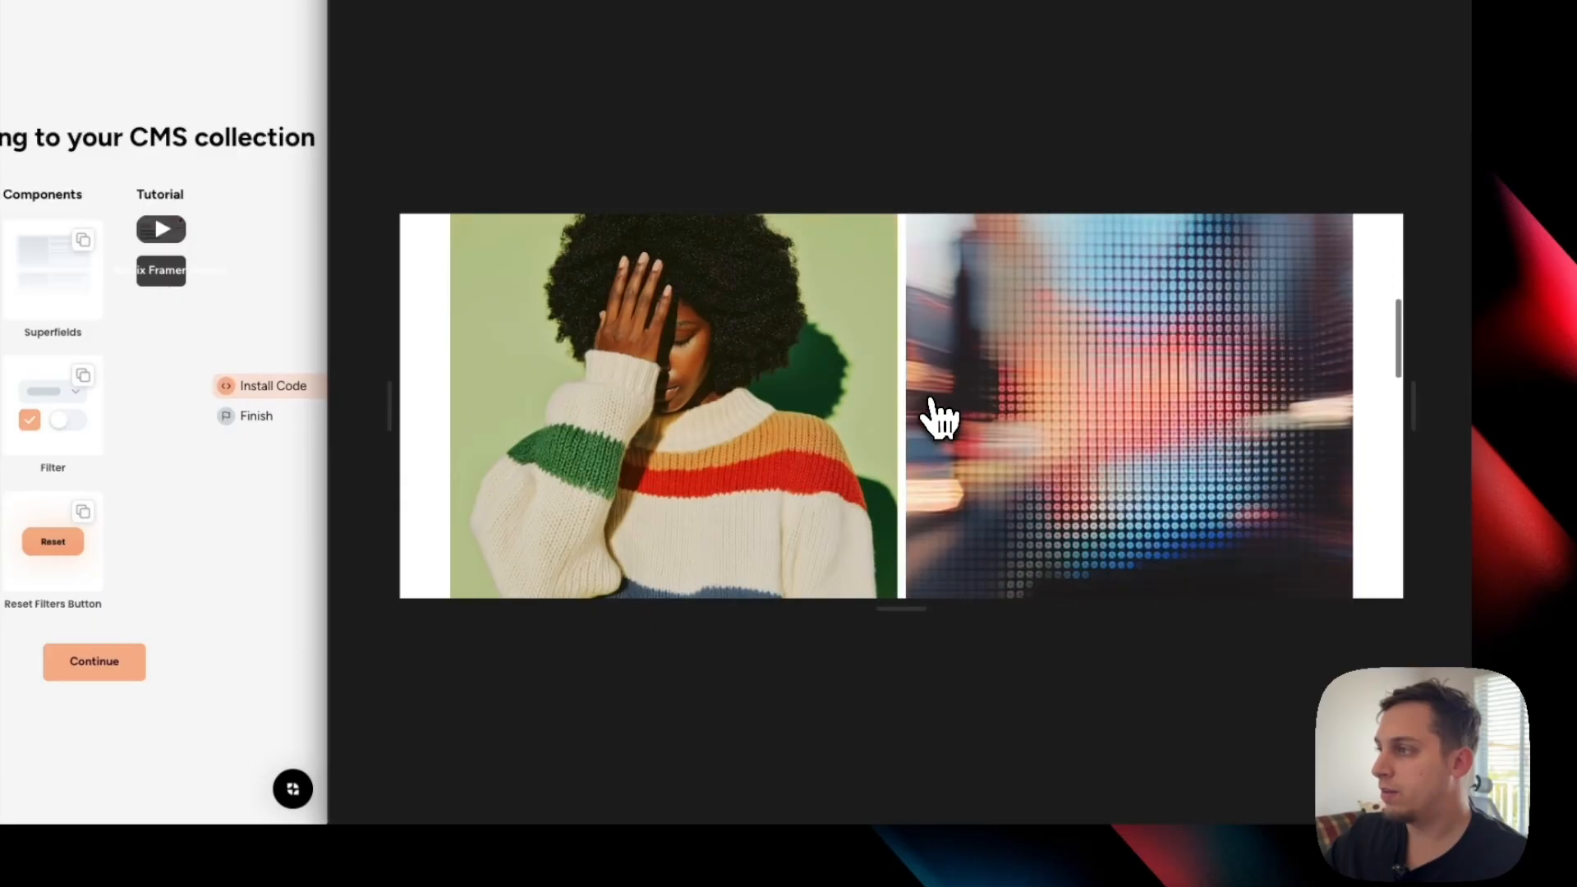
{"action": "scroll", "coordinate": [935, 418], "scroll_direction": "up", "scroll_amount": 4}
{"action": "scroll", "coordinate": [936, 419], "scroll_direction": "up", "scroll_amount": 2}
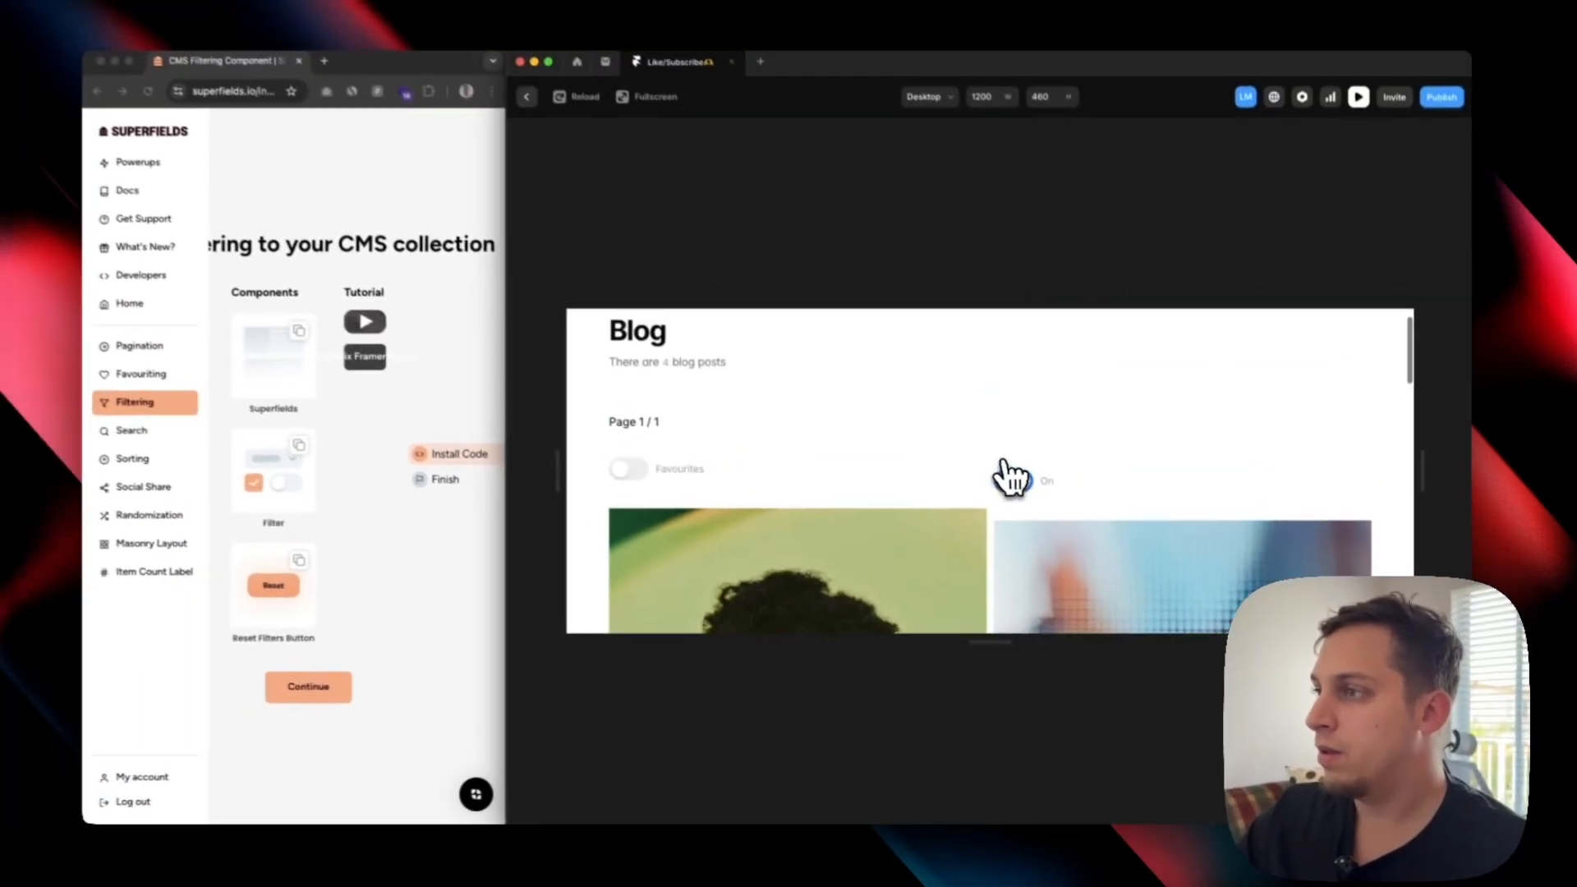
{"action": "left_click", "coordinate": [1011, 476]}
{"action": "scroll", "coordinate": [904, 509], "scroll_direction": "down", "scroll_amount": 3}
{"action": "scroll", "coordinate": [838, 505], "scroll_direction": "down", "scroll_amount": 4}
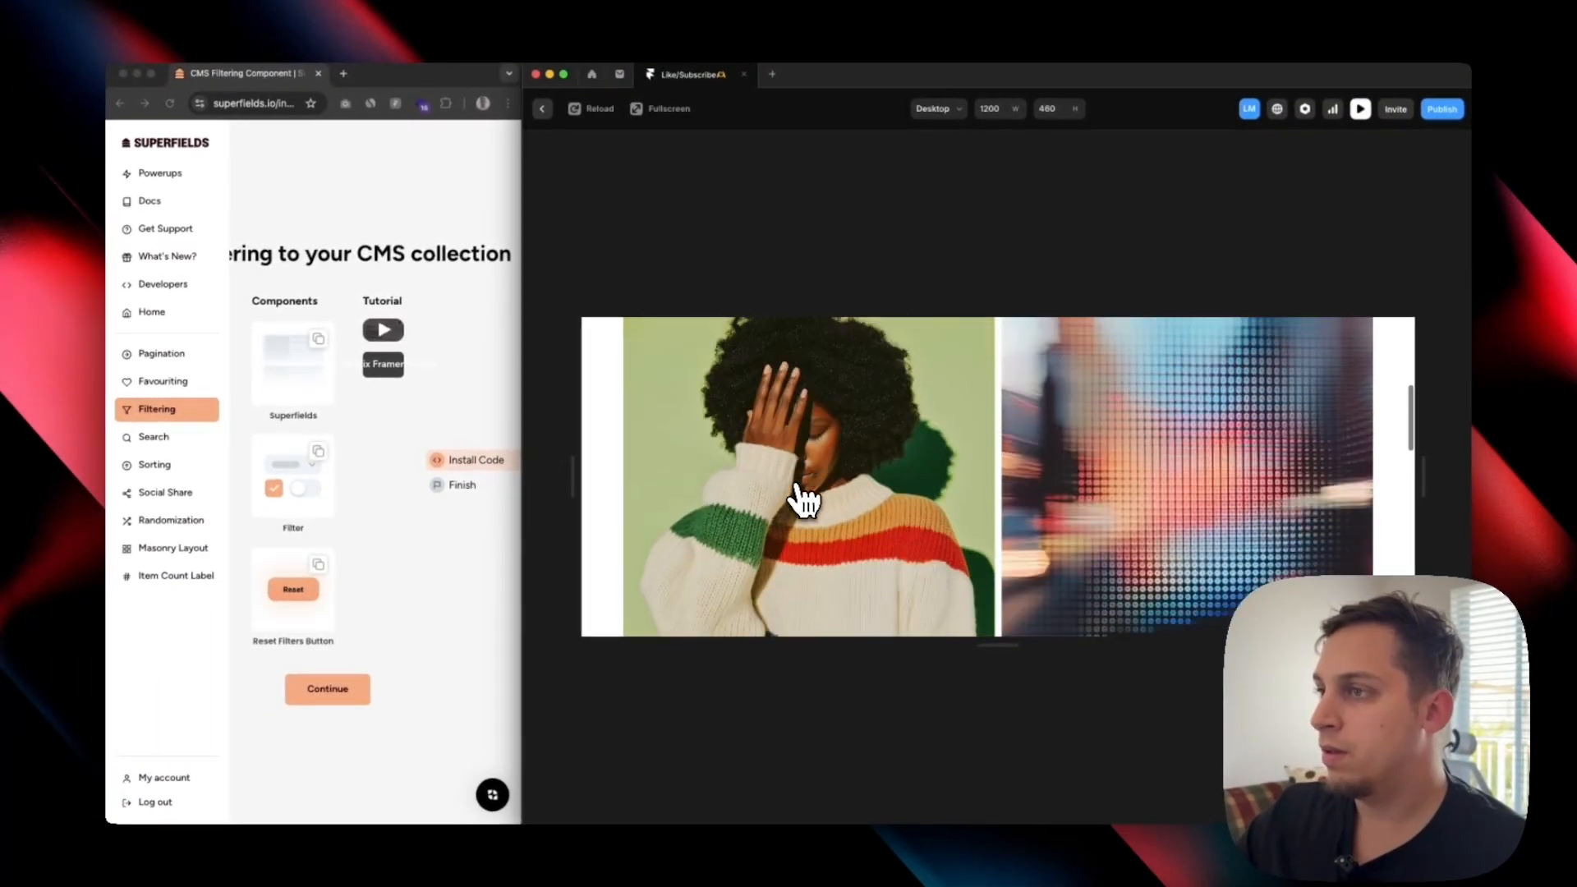
Examine the articles listed at the end of the blog preview and return to the page canvas.
{"action": "scroll", "coordinate": [813, 510], "scroll_direction": "up", "scroll_amount": 6}
{"action": "scroll", "coordinate": [805, 511], "scroll_direction": "down", "scroll_amount": 3}
{"action": "scroll", "coordinate": [801, 513], "scroll_direction": "down", "scroll_amount": 3}
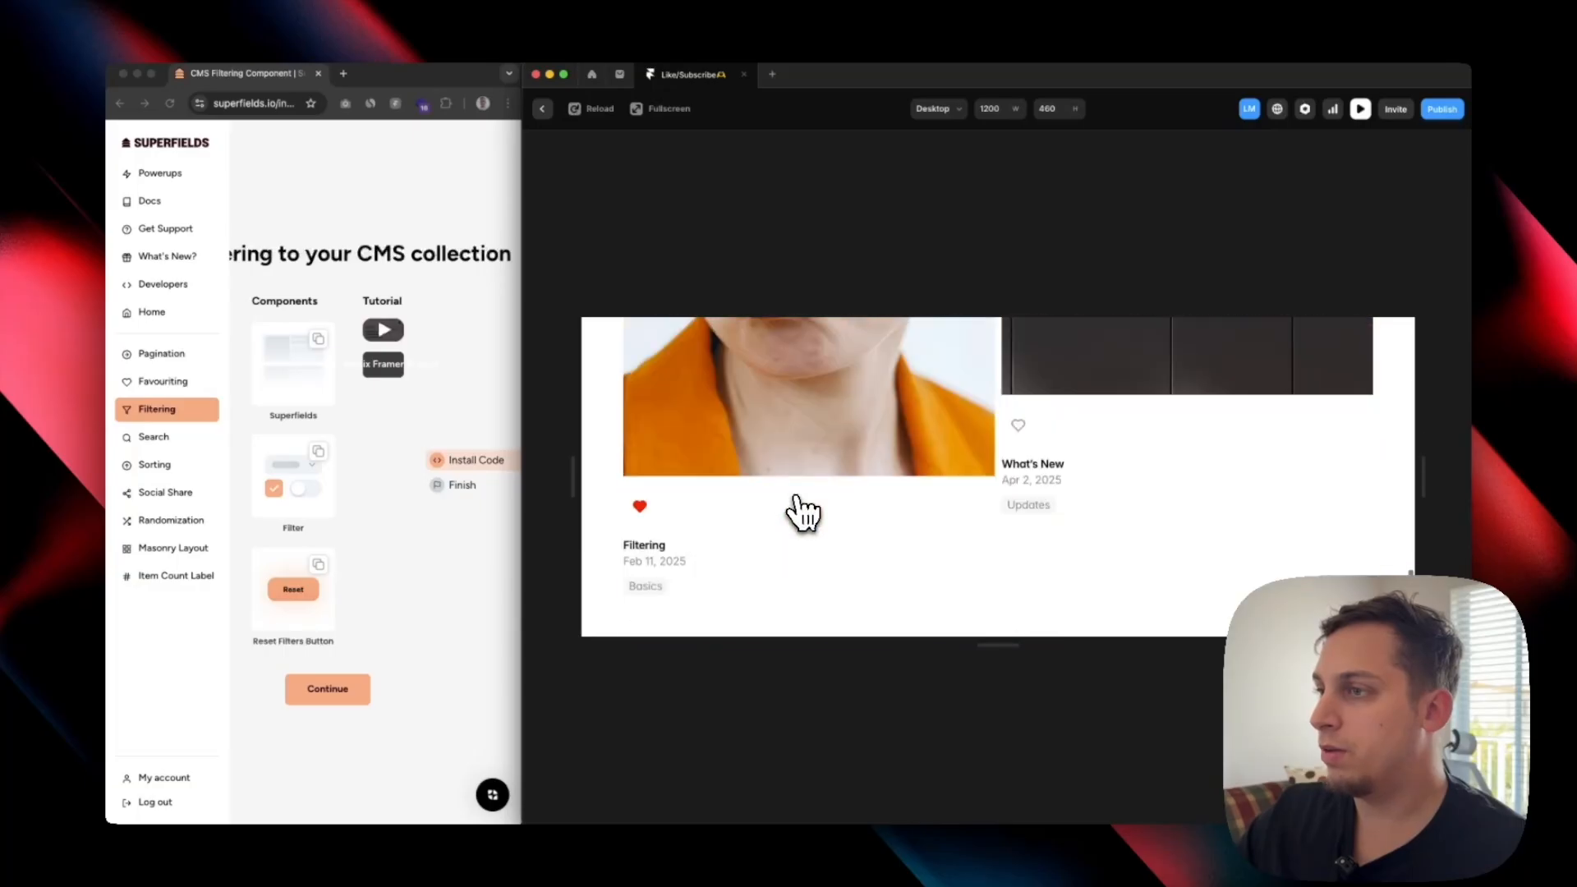
{"action": "scroll", "coordinate": [803, 505], "scroll_direction": "up", "scroll_amount": 6}
{"action": "left_click", "coordinate": [542, 108]}
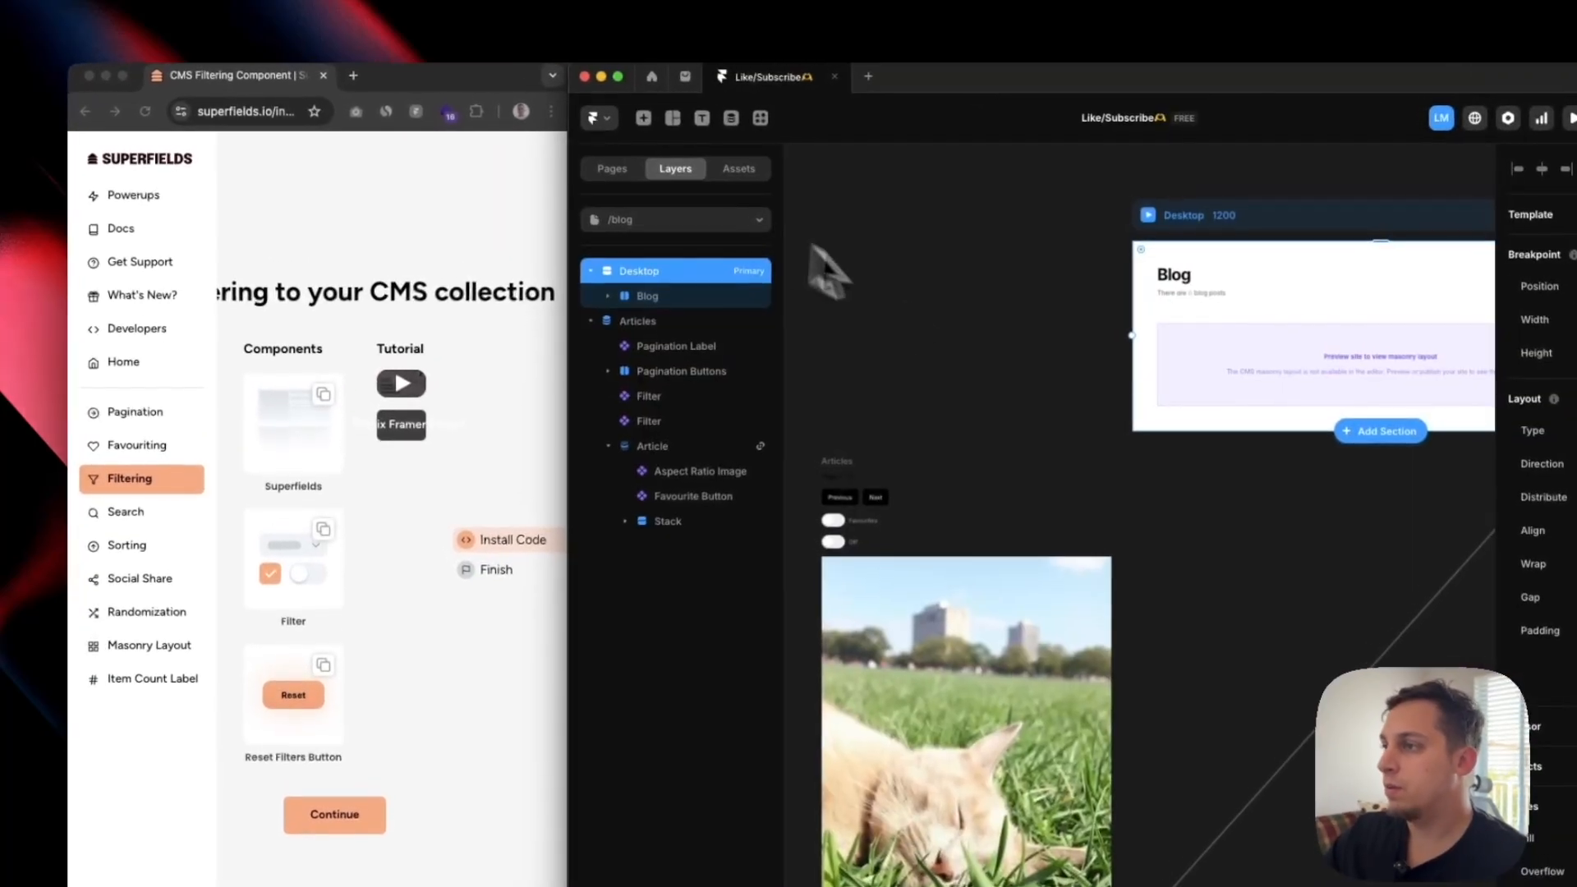
{"action": "left_click", "coordinate": [1188, 354]}
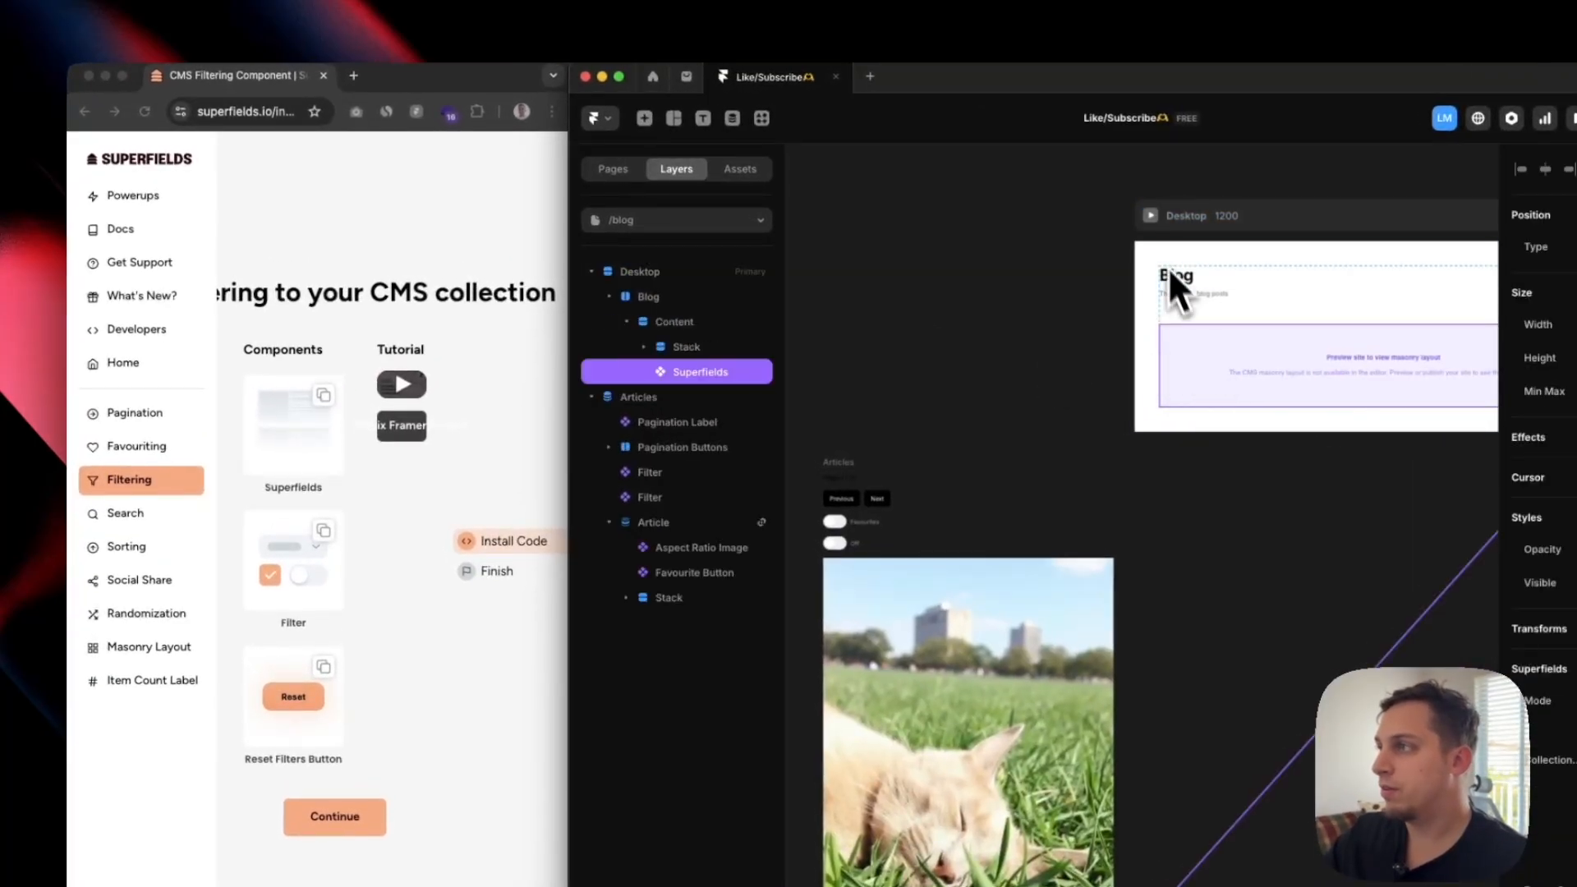
Preview the blog page and page through the articles to page 3 and back to page 1.
{"action": "left_click", "coordinate": [1150, 216]}
{"action": "scroll", "coordinate": [1094, 460], "scroll_direction": "down", "scroll_amount": 10}
{"action": "scroll", "coordinate": [1094, 477], "scroll_direction": "up", "scroll_amount": 10}
{"action": "left_click", "coordinate": [1255, 555]}
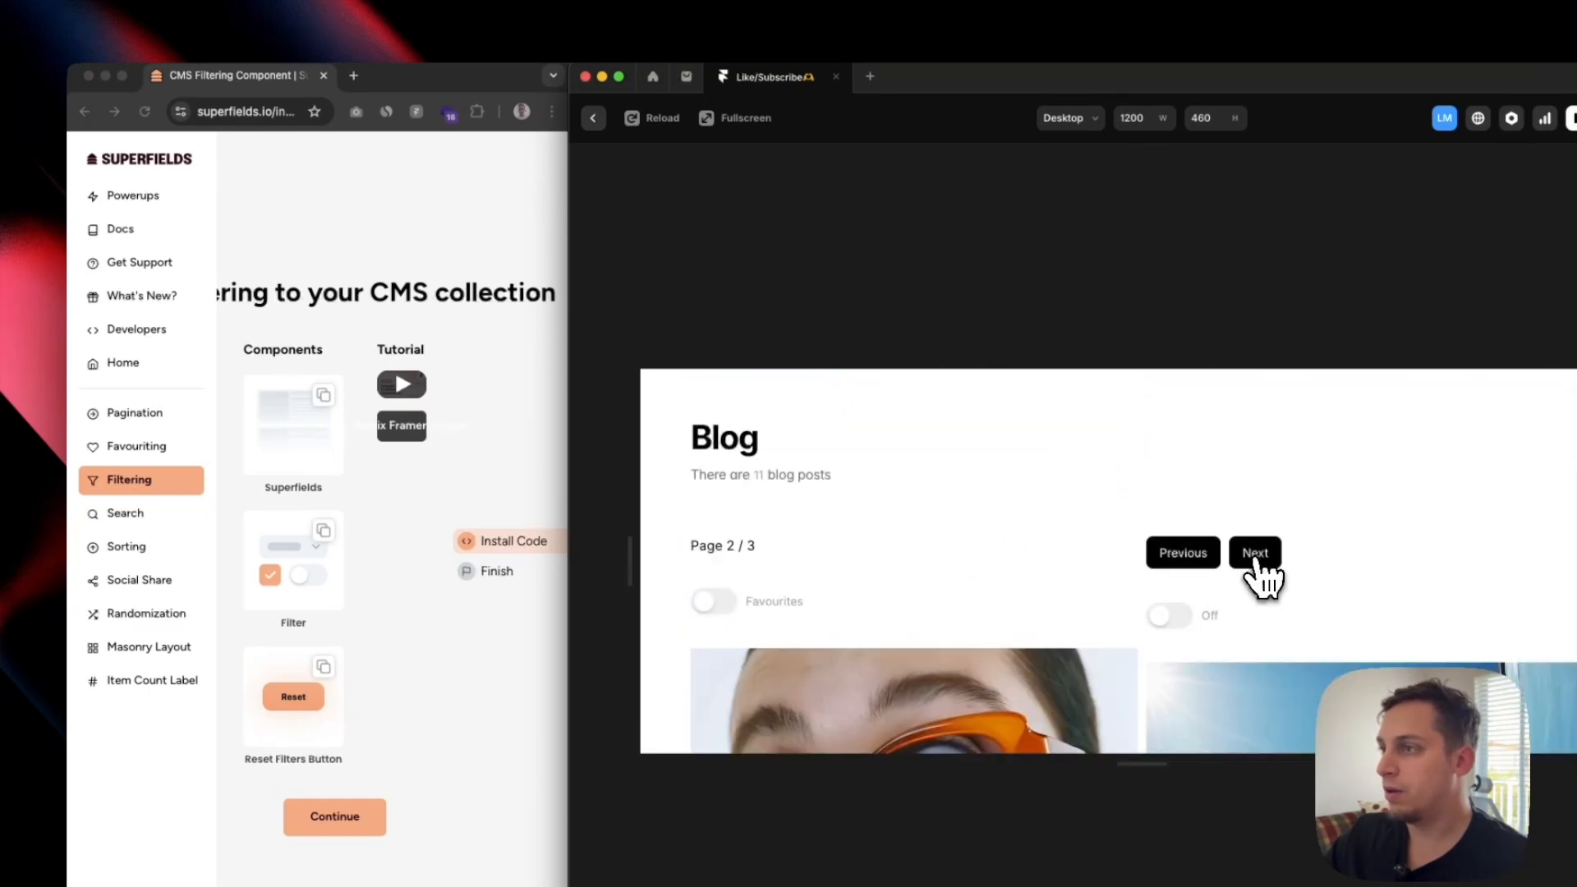
{"action": "left_click", "coordinate": [1257, 555]}
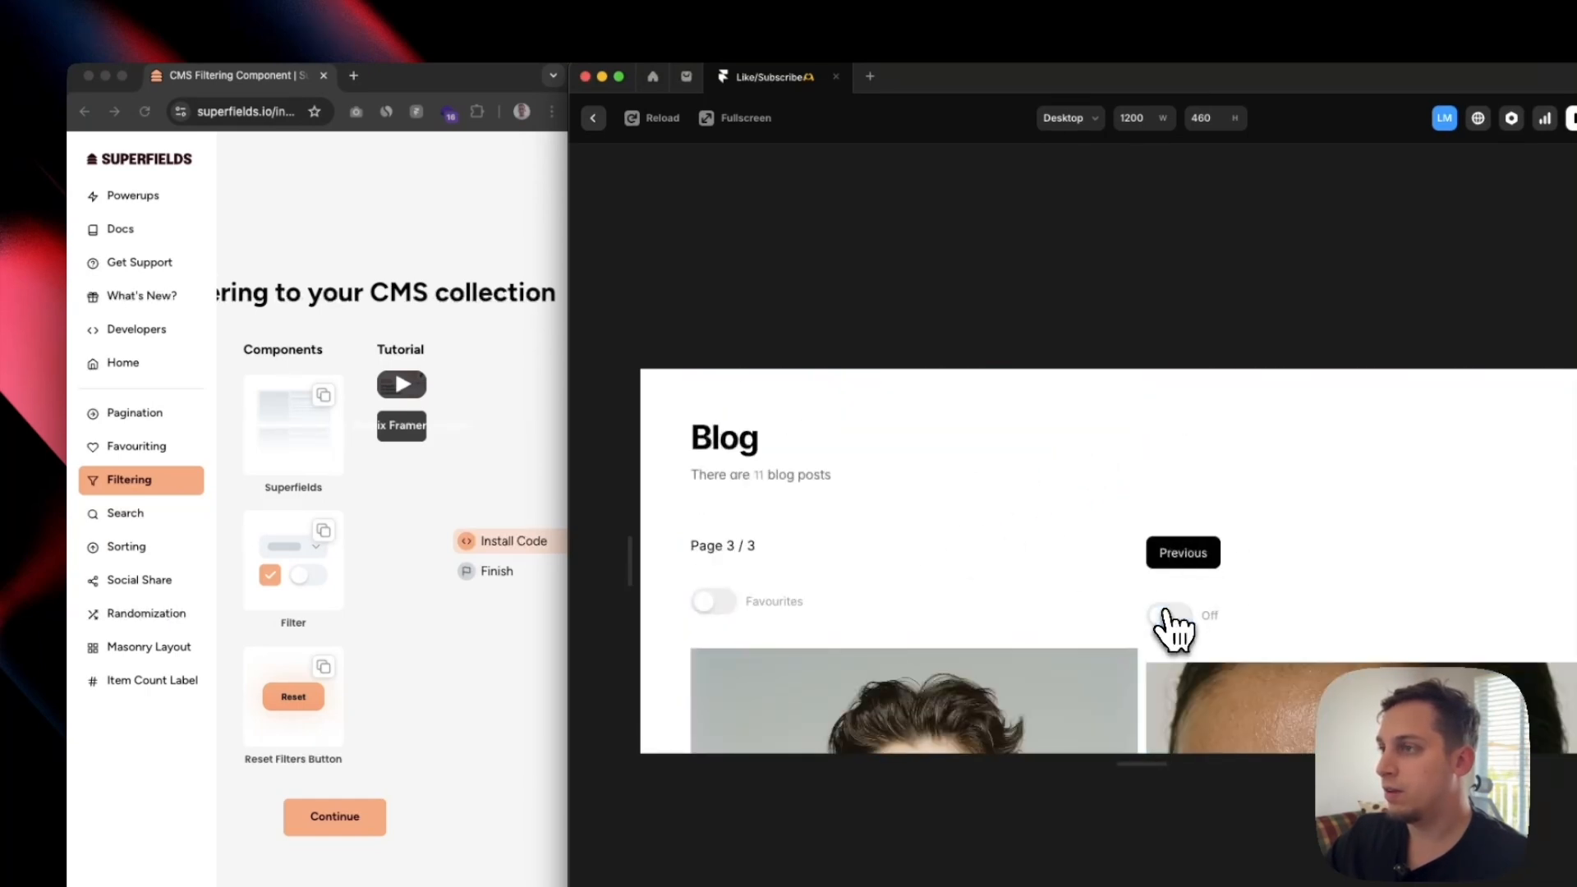
{"action": "left_click", "coordinate": [1183, 559]}
{"action": "left_click", "coordinate": [1183, 557]}
Switch the Featured filter on and off in the blog preview and leave the preview.
{"action": "left_click", "coordinate": [1171, 616]}
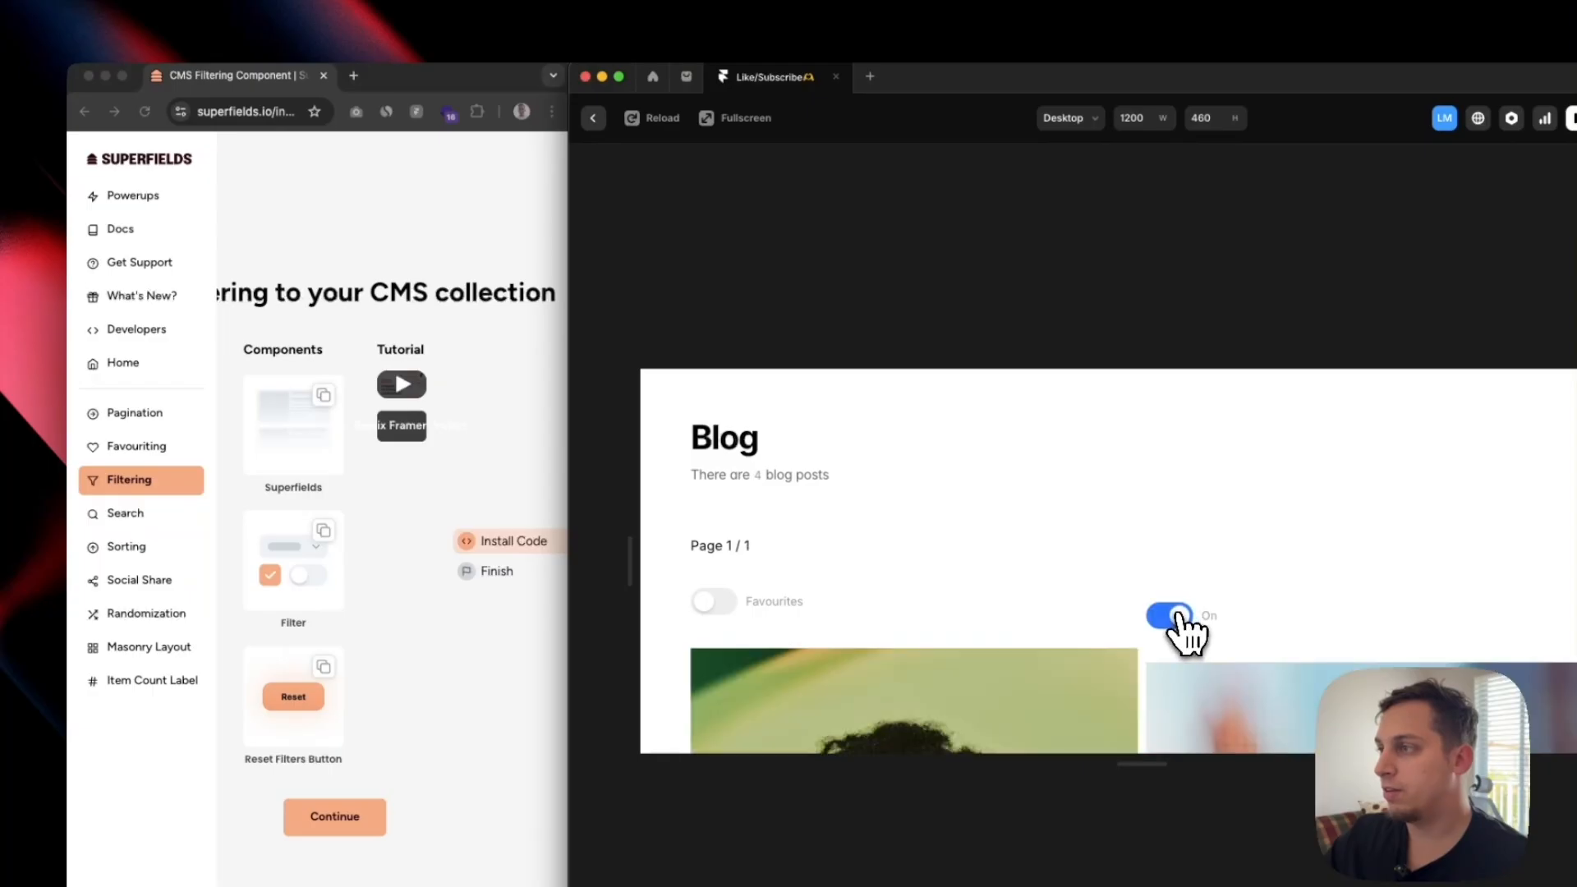
{"action": "left_click", "coordinate": [1181, 623]}
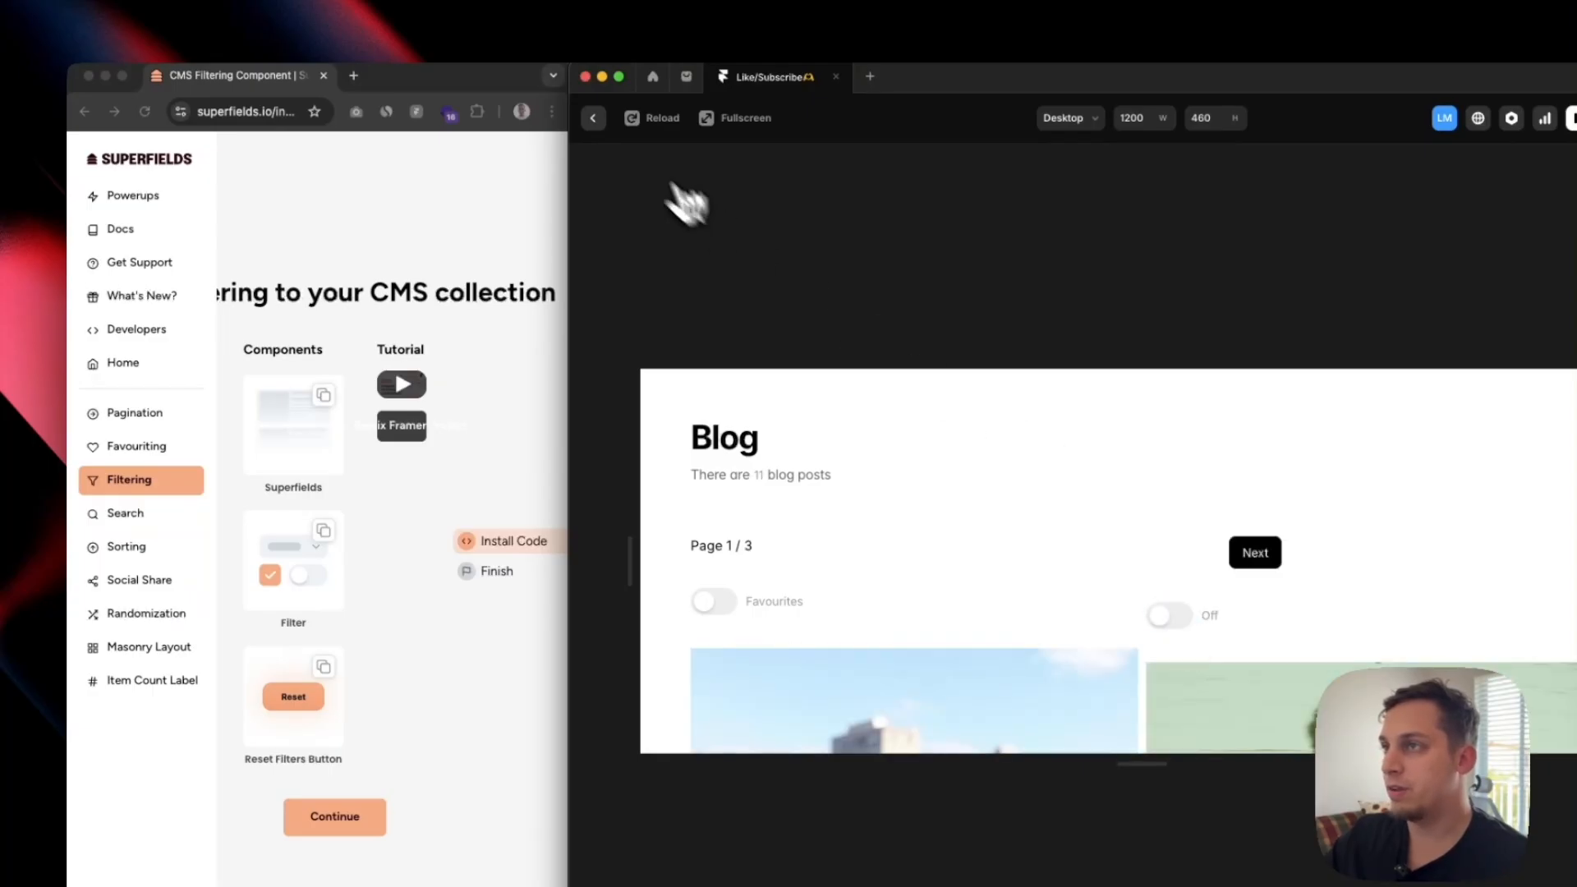
{"action": "left_click", "coordinate": [593, 117]}
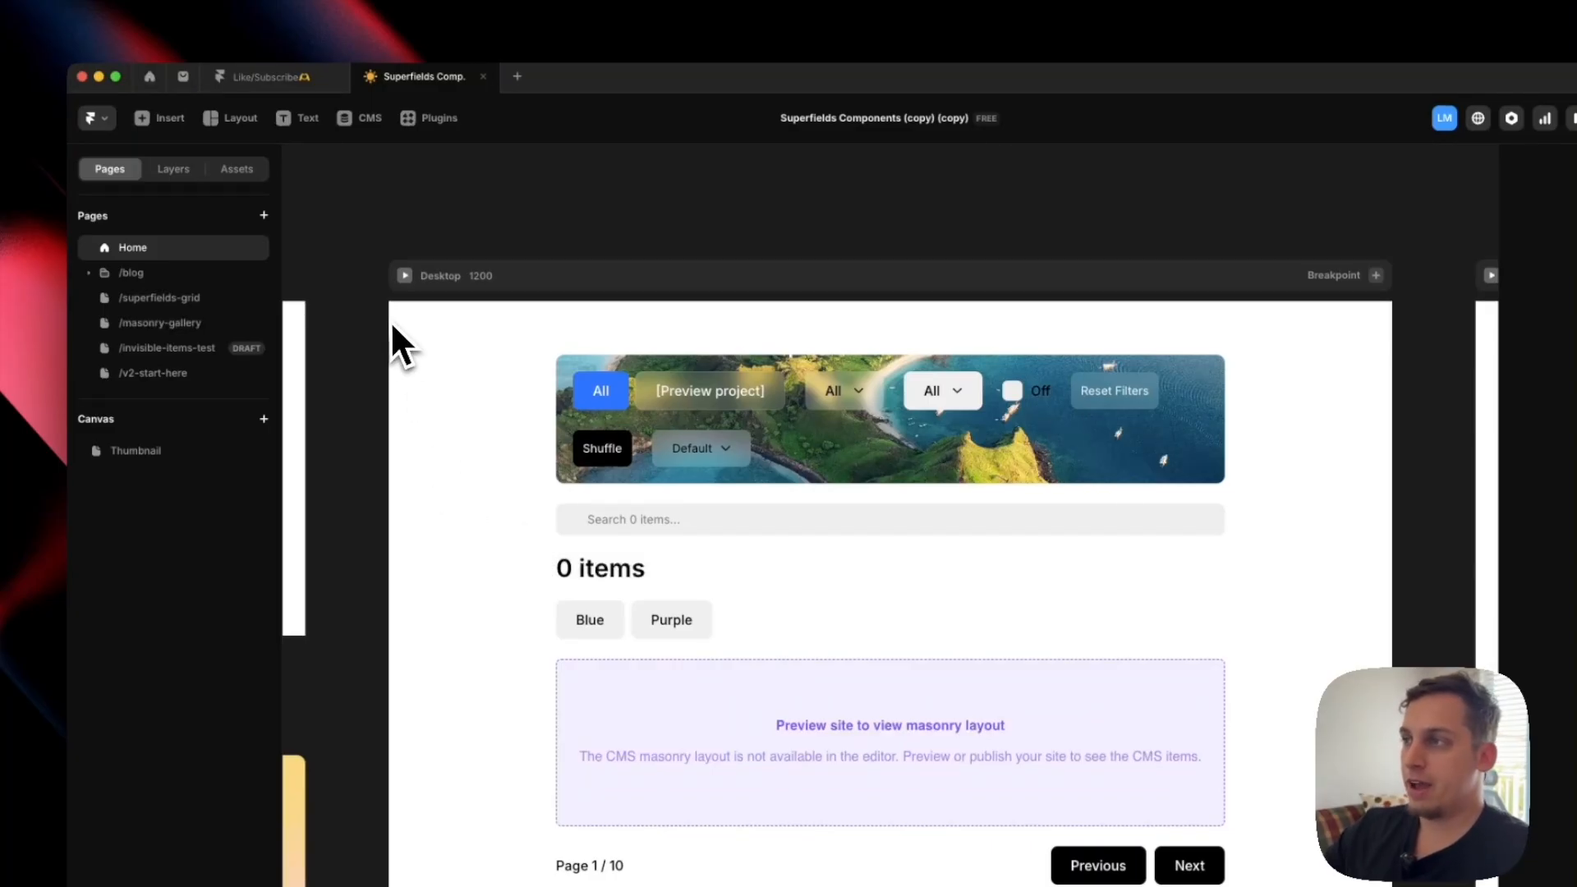
Preview the Superfields Components project's Home page, shuffle its items and check the sort and filter dropdown options.
{"action": "left_click", "coordinate": [410, 281]}
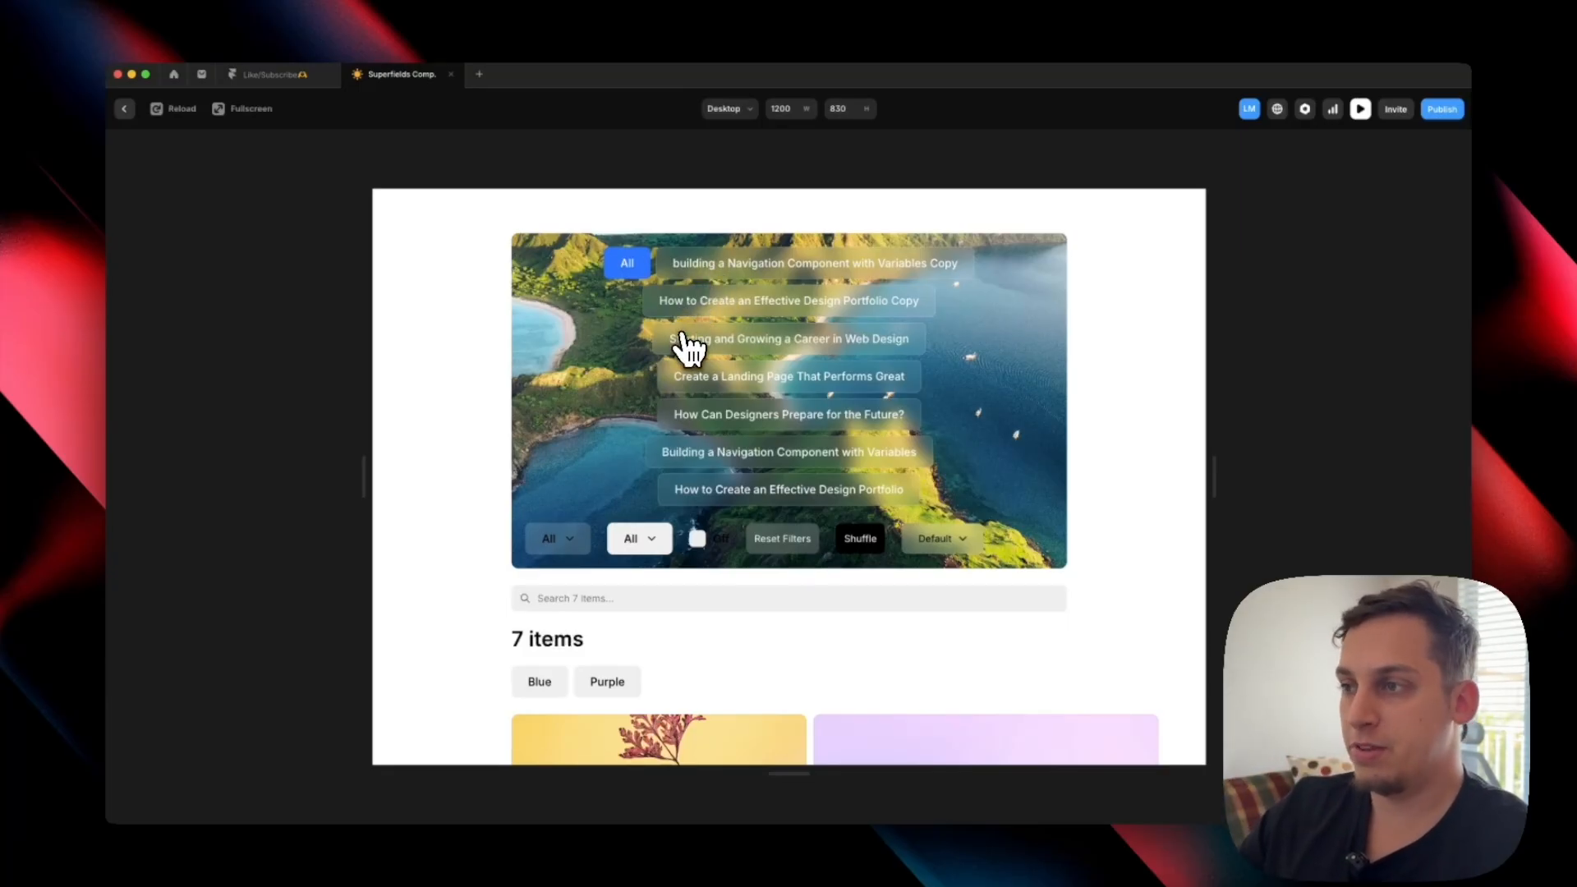
{"action": "scroll", "coordinate": [852, 530], "scroll_direction": "down", "scroll_amount": 1}
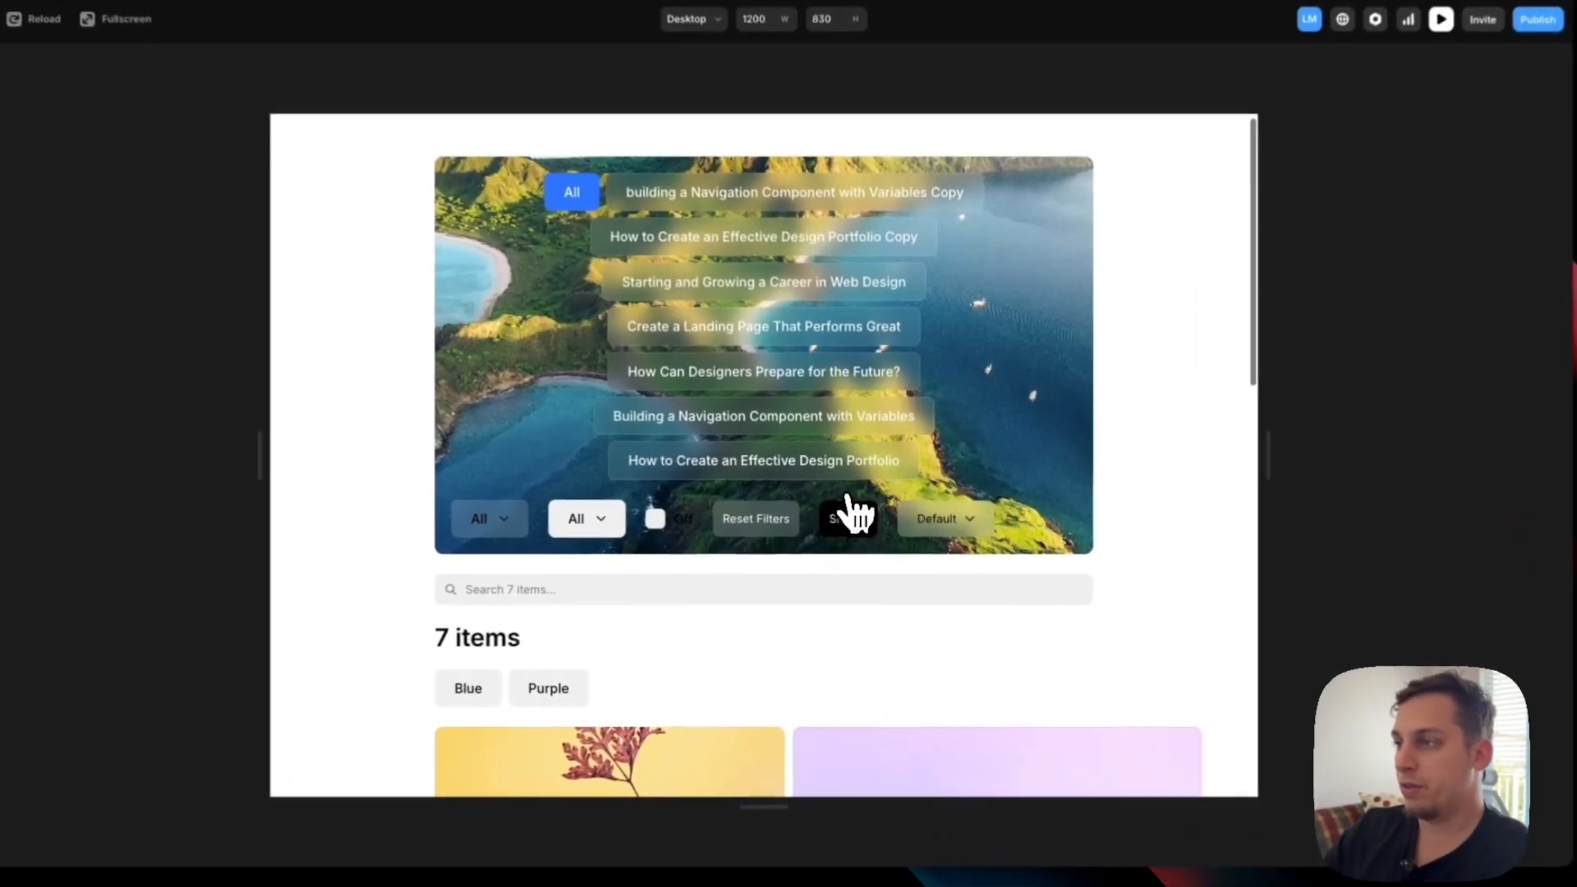
{"action": "left_click", "coordinate": [859, 534]}
{"action": "left_click", "coordinate": [926, 493]}
{"action": "left_click", "coordinate": [687, 534]}
{"action": "left_click", "coordinate": [575, 501]}
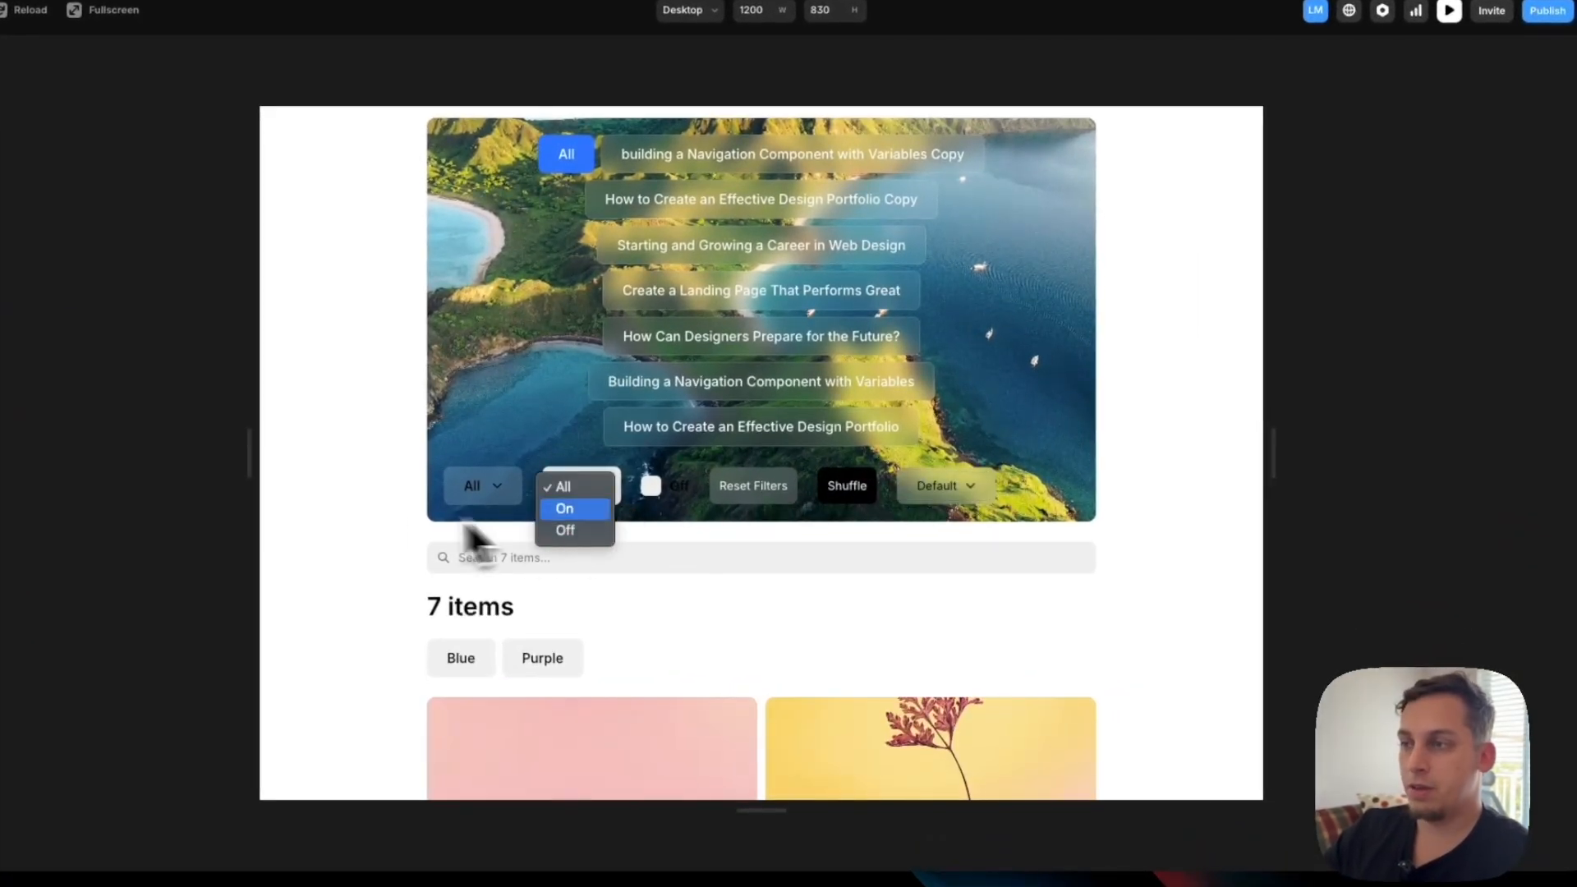
{"action": "left_click", "coordinate": [526, 514]}
Try the Blue and Purple category filters in different combinations, ending with Purple only, and view the filtered articles.
{"action": "scroll", "coordinate": [633, 485], "scroll_direction": "down", "scroll_amount": 4}
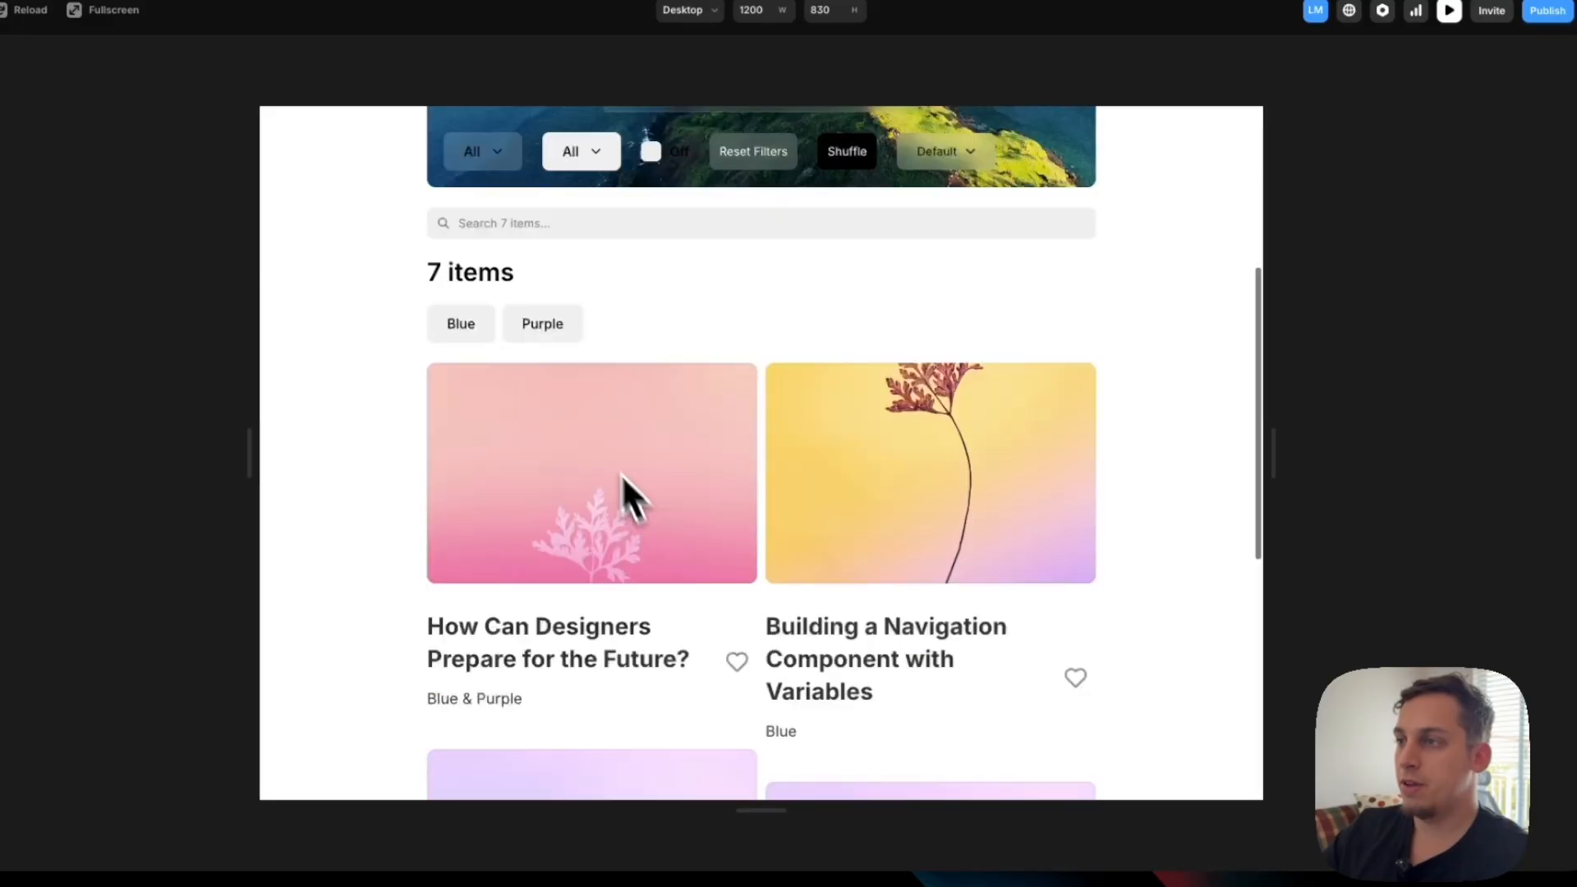
{"action": "left_click", "coordinate": [480, 330]}
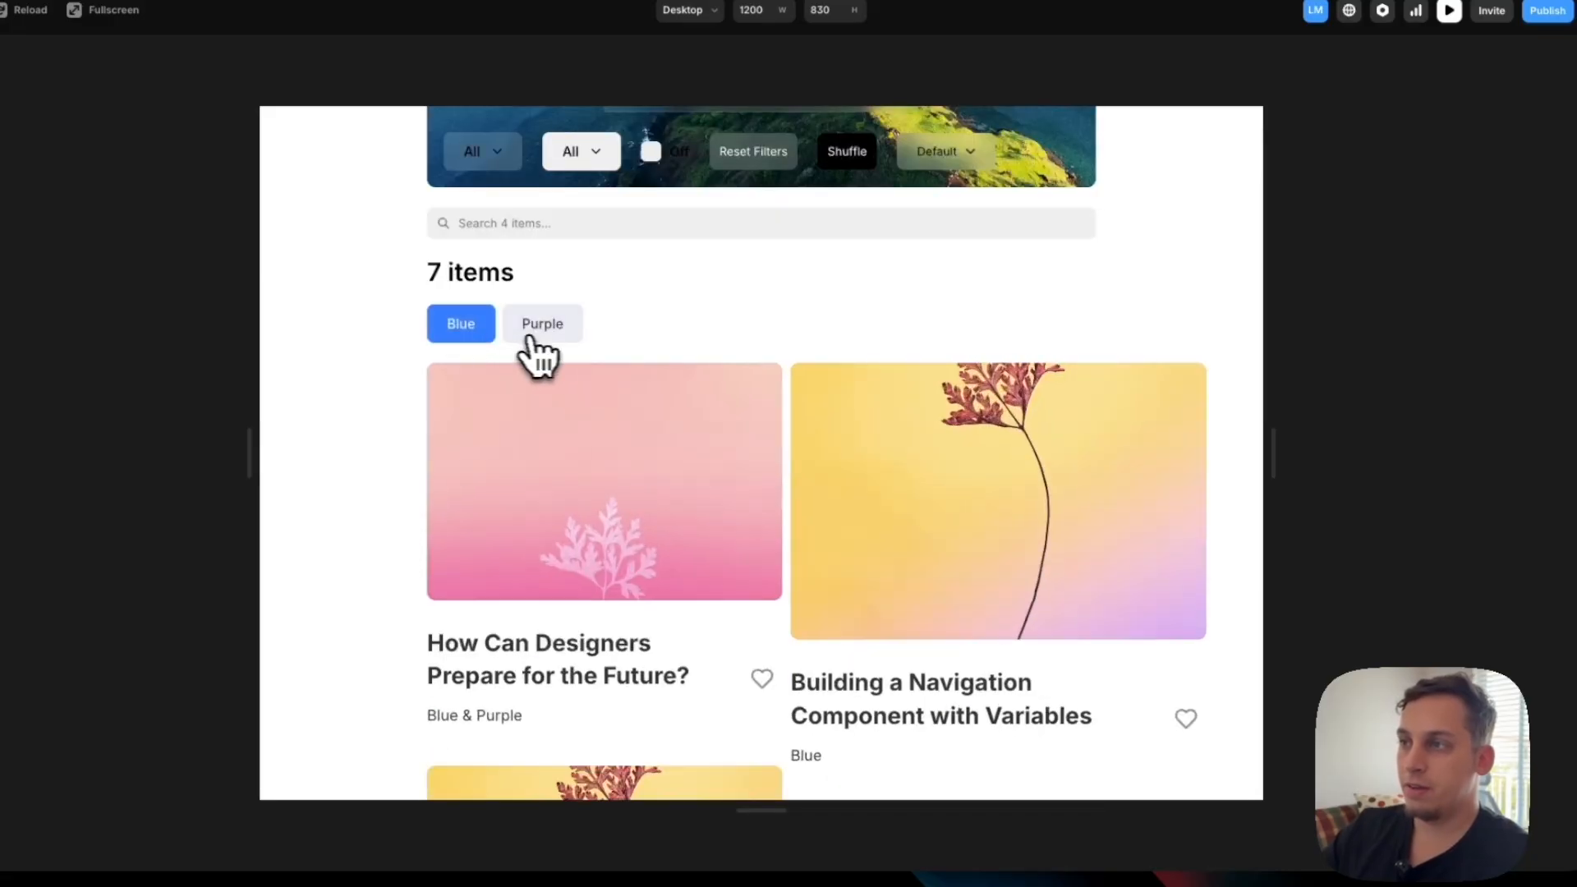
{"action": "left_click", "coordinate": [532, 336]}
{"action": "left_click", "coordinate": [467, 337]}
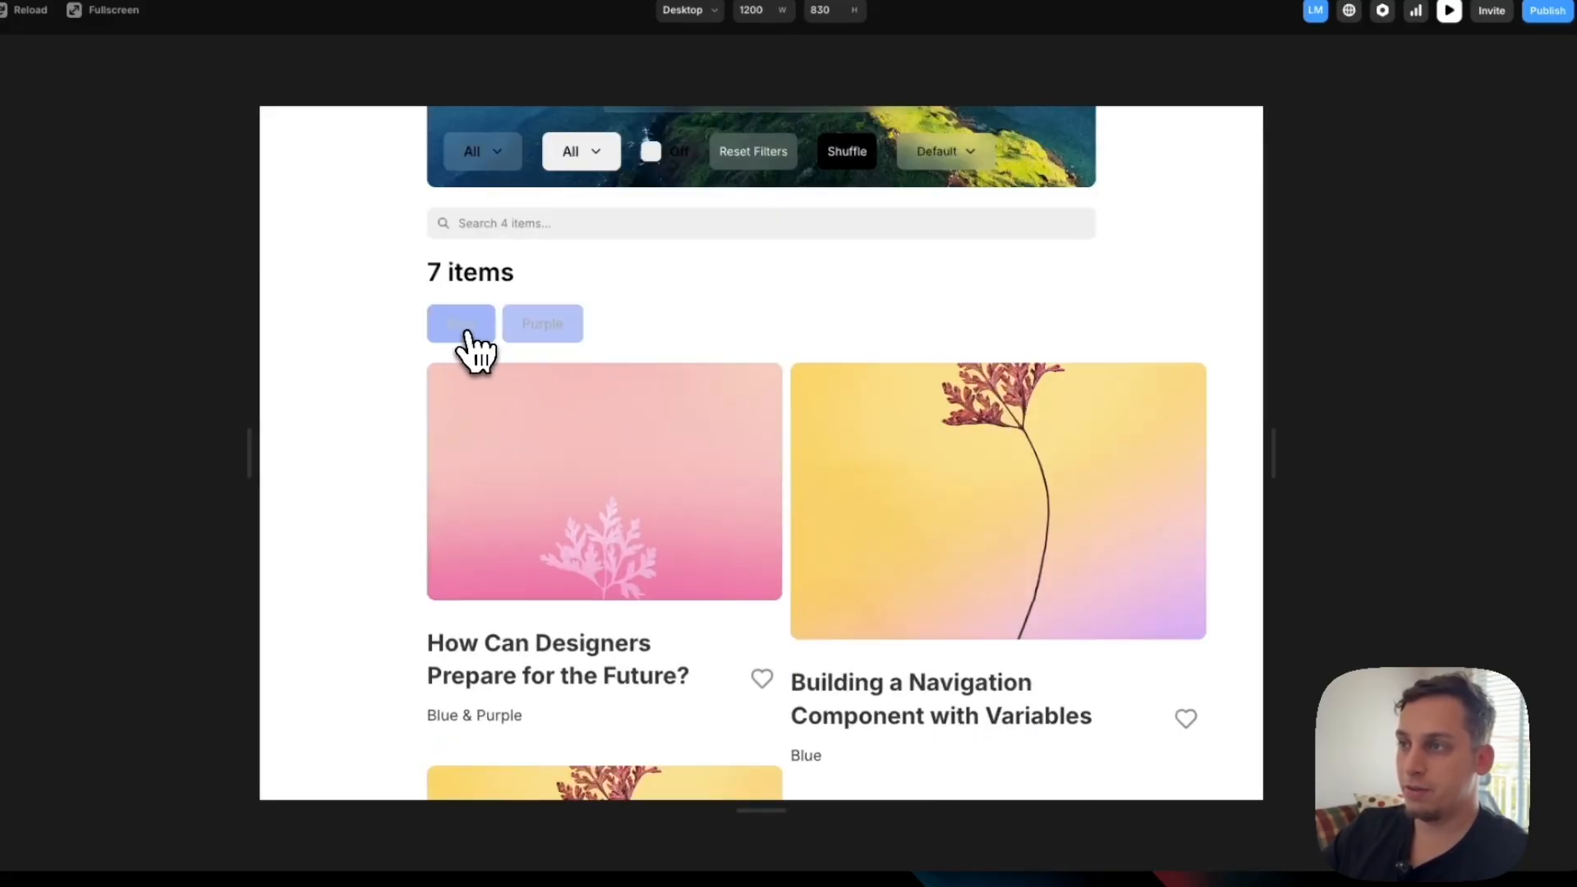
{"action": "left_click", "coordinate": [509, 335]}
{"action": "scroll", "coordinate": [575, 352], "scroll_direction": "down", "scroll_amount": 3}
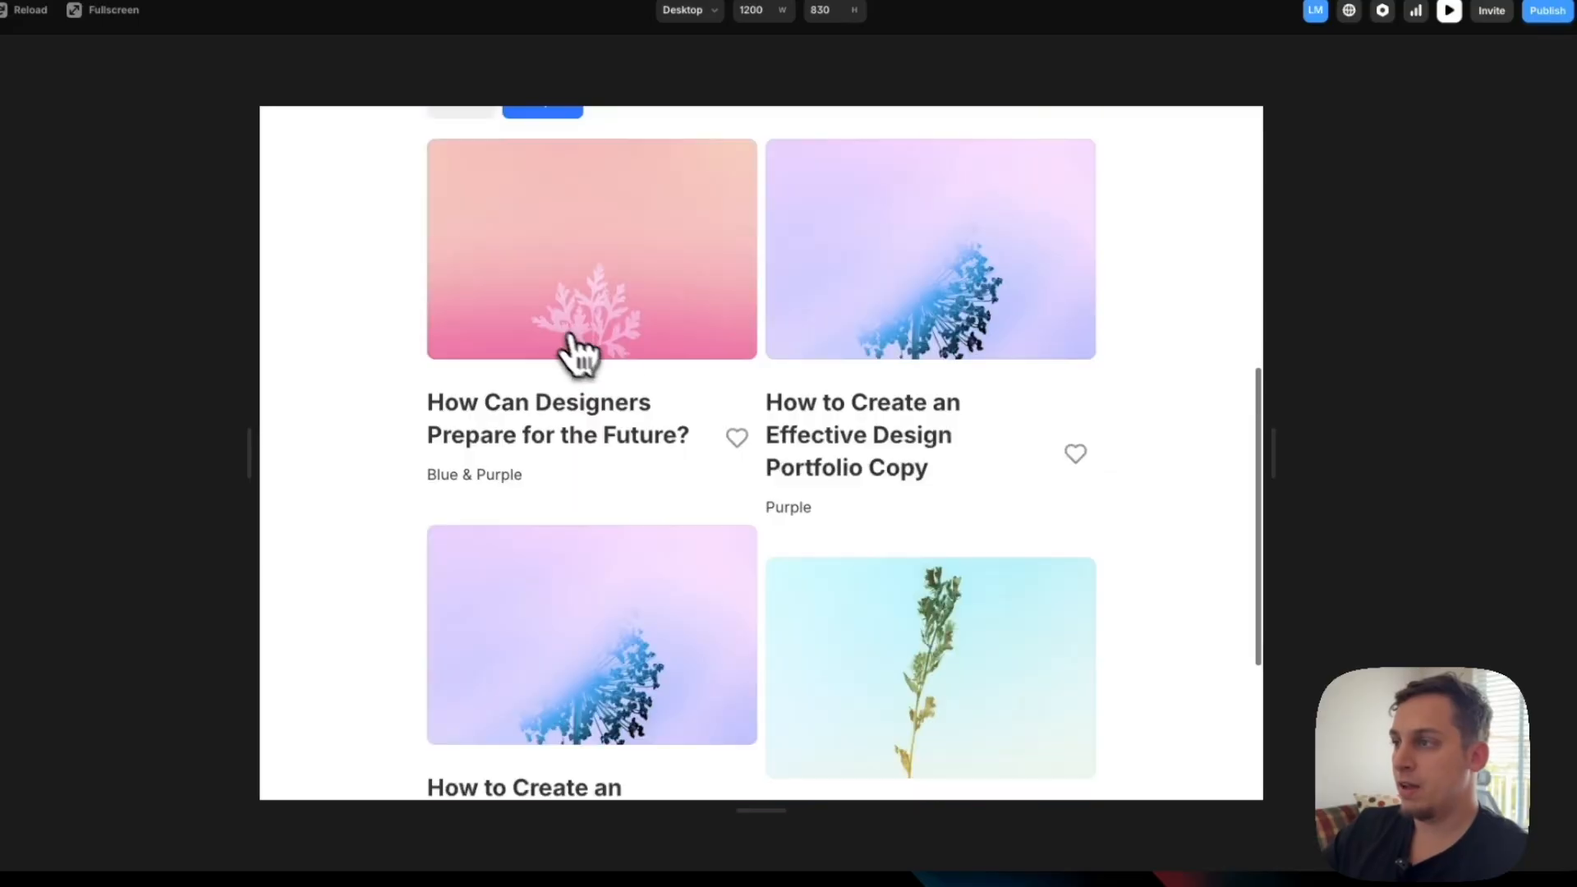
Favourite How to Create an Effective Design Portfolio Copy, toggle the favourite on How Can Designers Prepare for the Future? and reload the preview.
{"action": "scroll", "coordinate": [657, 378], "scroll_direction": "down", "scroll_amount": 1}
{"action": "left_click", "coordinate": [737, 349]}
{"action": "left_click", "coordinate": [1075, 365]}
{"action": "left_click", "coordinate": [737, 347]}
{"action": "left_click", "coordinate": [24, 11]}
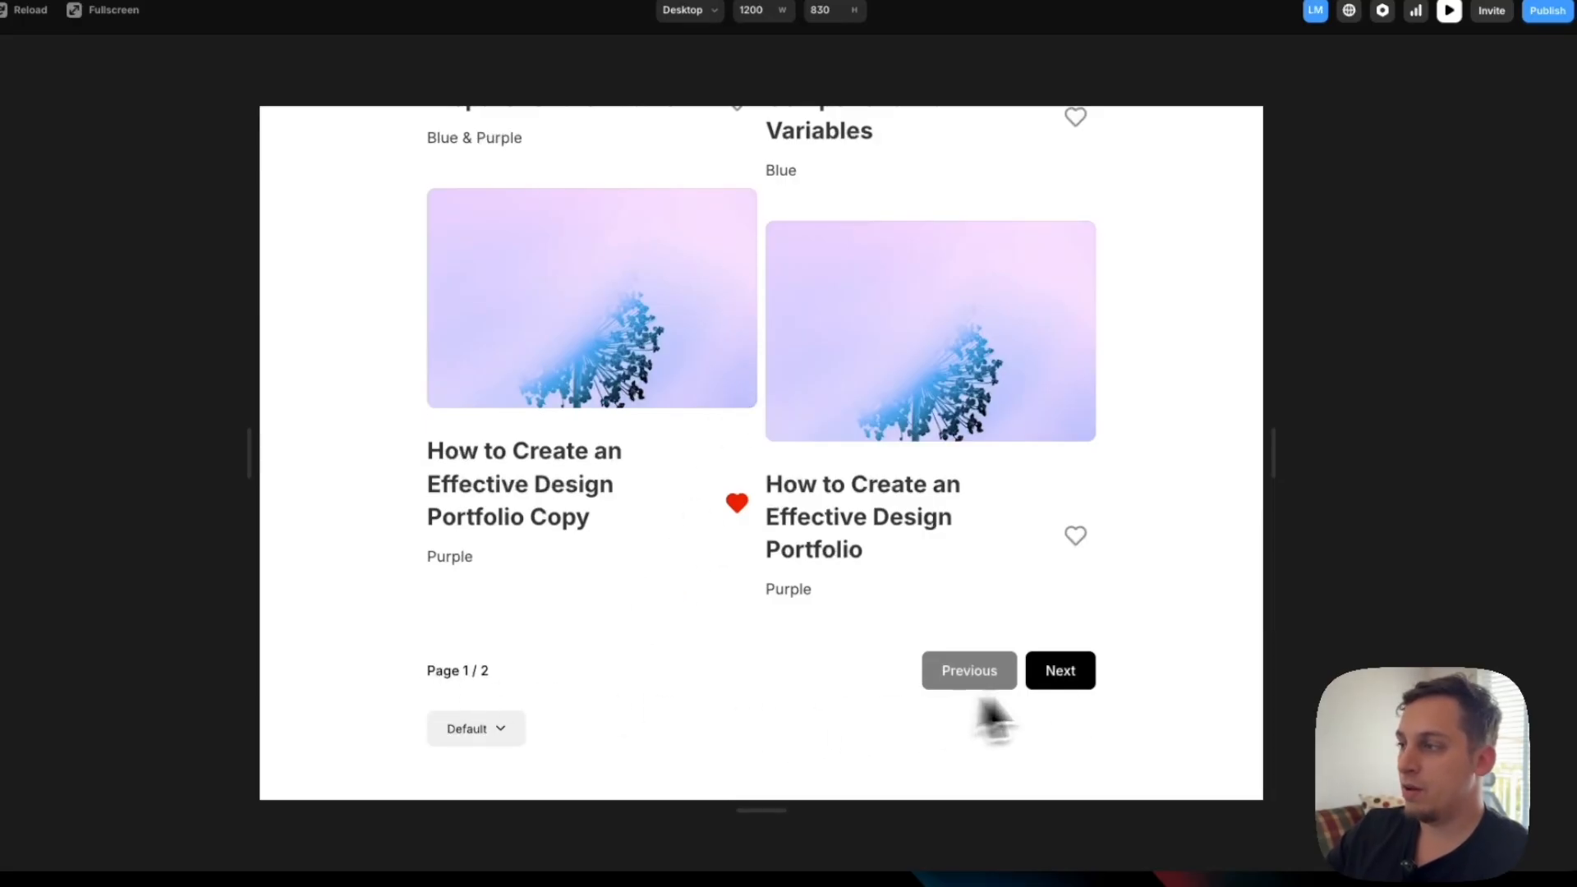
Go to the next page of articles and back, and check the Default sort dropdown below the list.
{"action": "left_click", "coordinate": [1064, 677]}
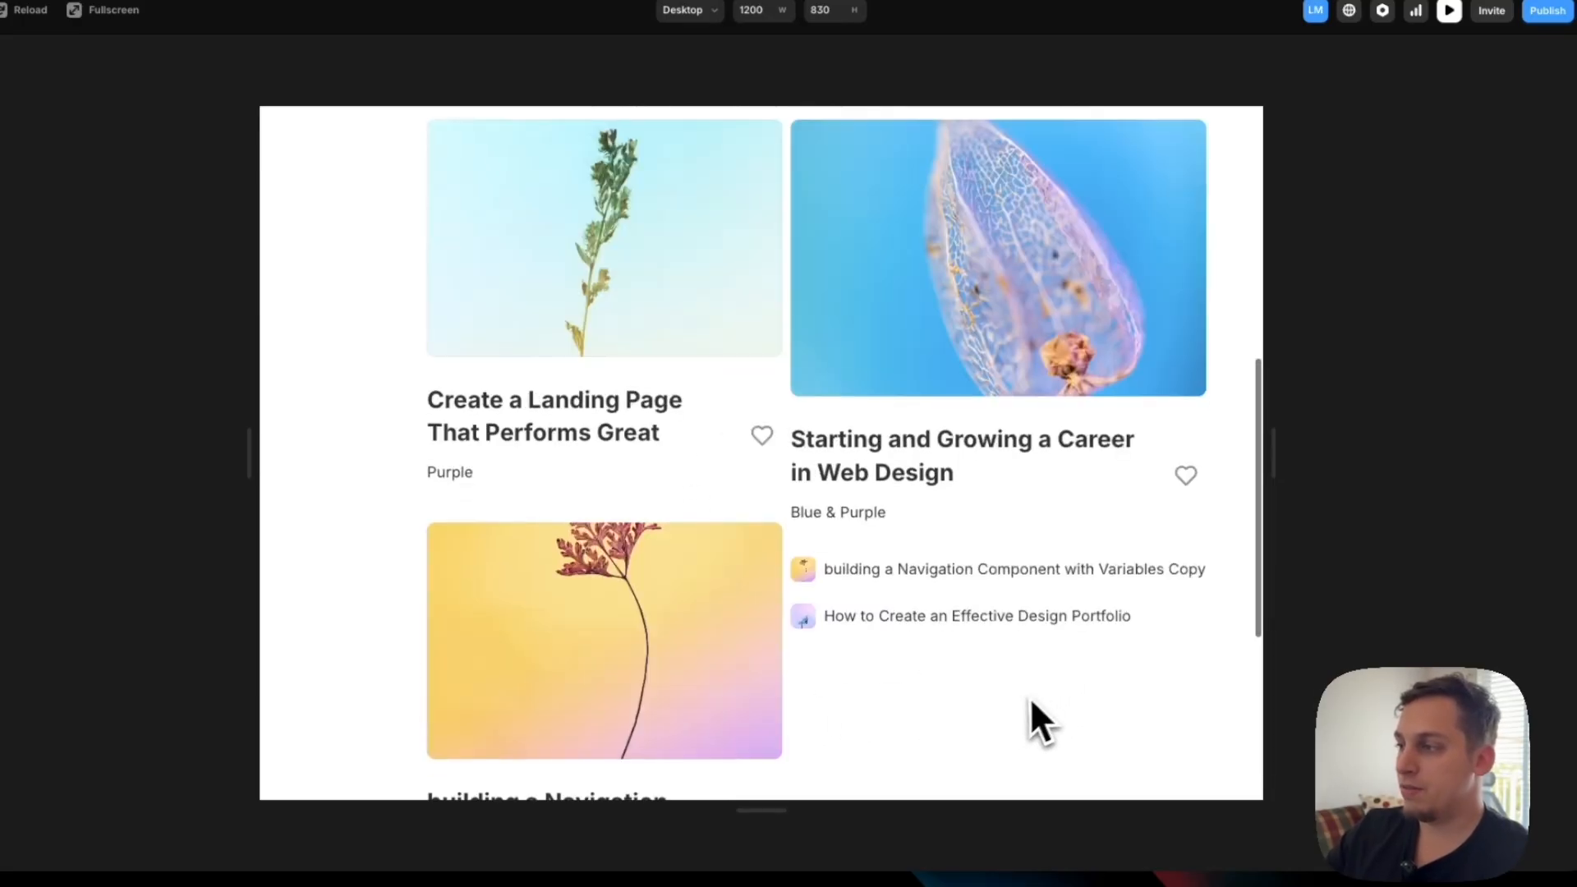
{"action": "left_click", "coordinate": [987, 683]}
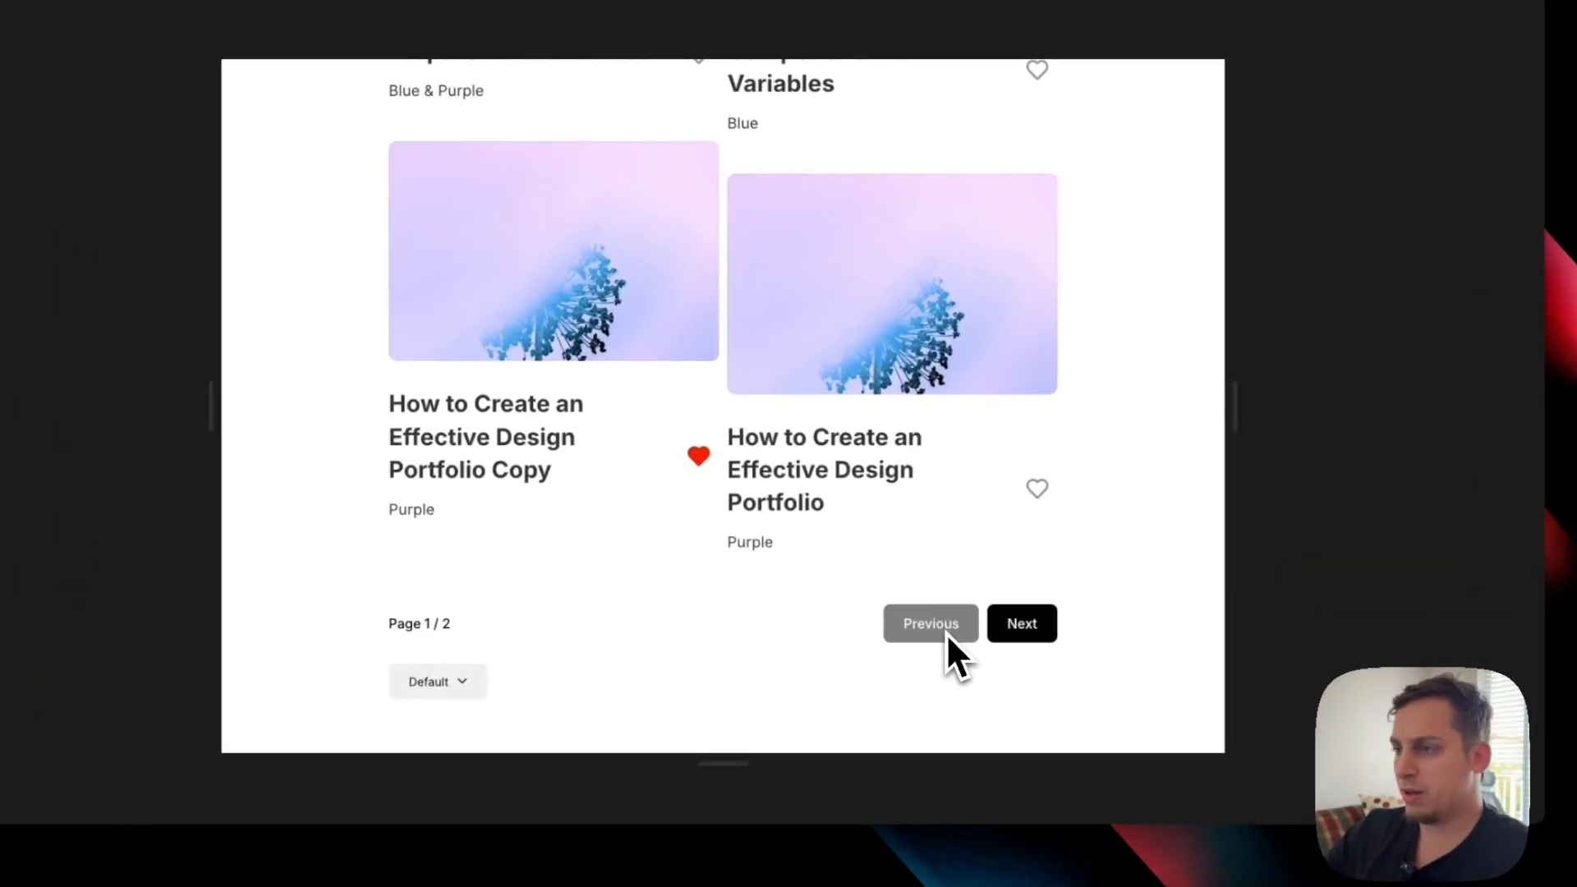
{"action": "left_click", "coordinate": [477, 693]}
{"action": "left_click", "coordinate": [502, 687]}
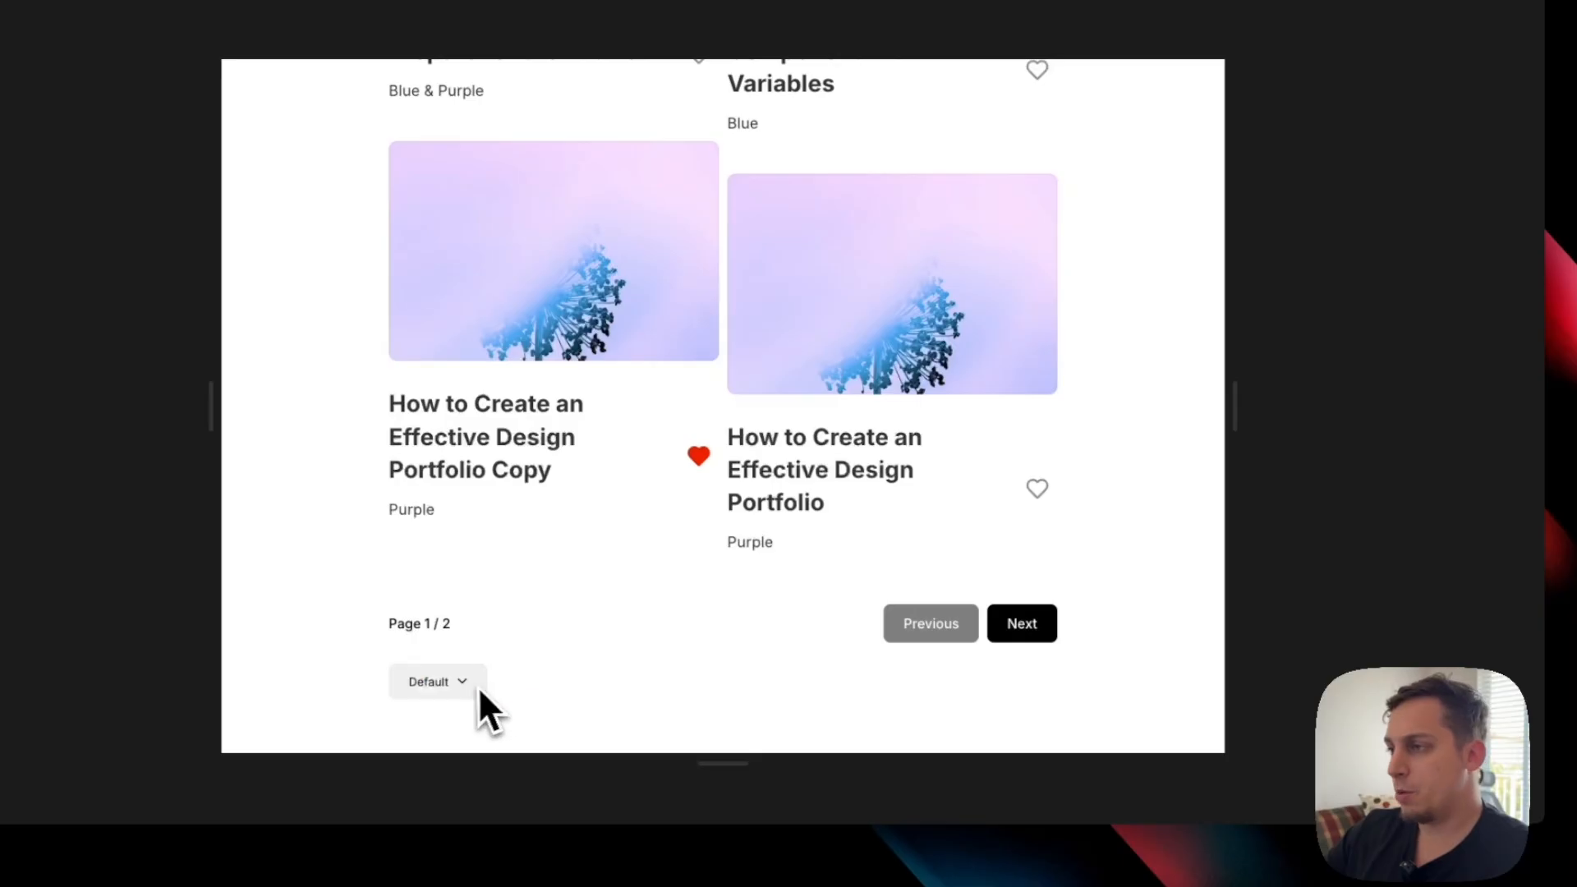